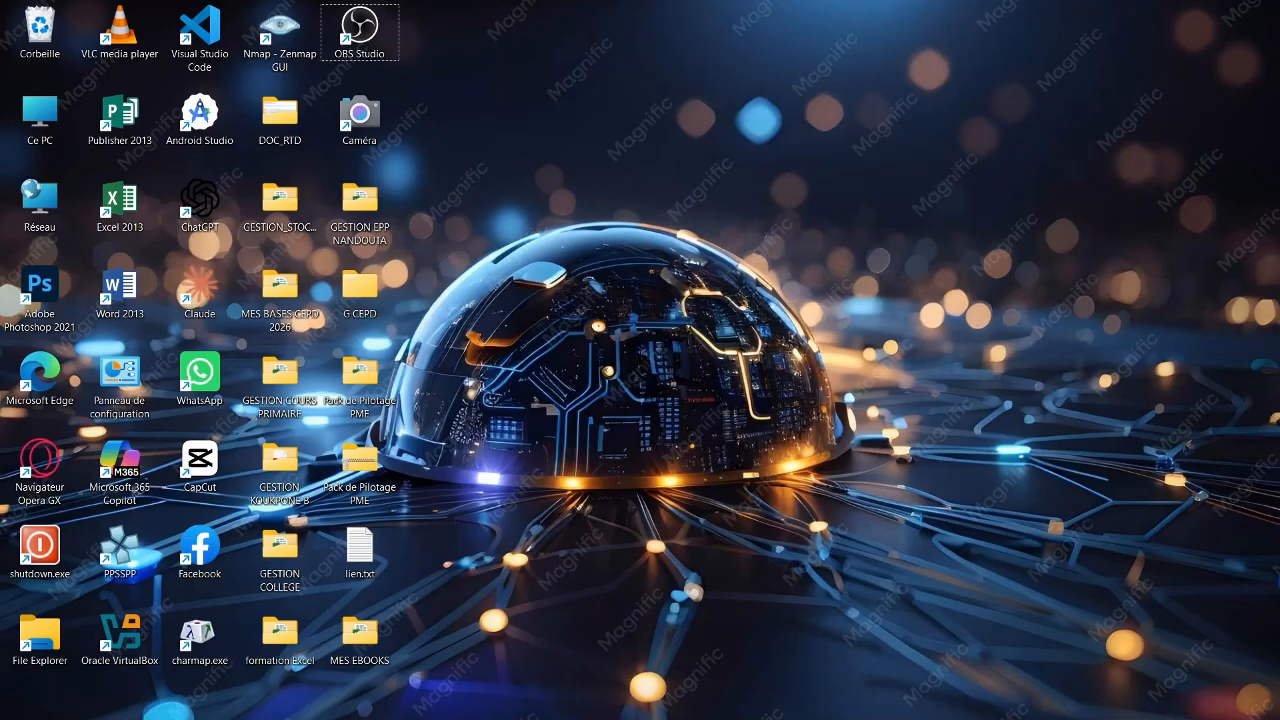
Open Excel 2013 from the Windows search and dismiss the Office activation assistant.
{"action": "left_click", "coordinate": [469, 701]}
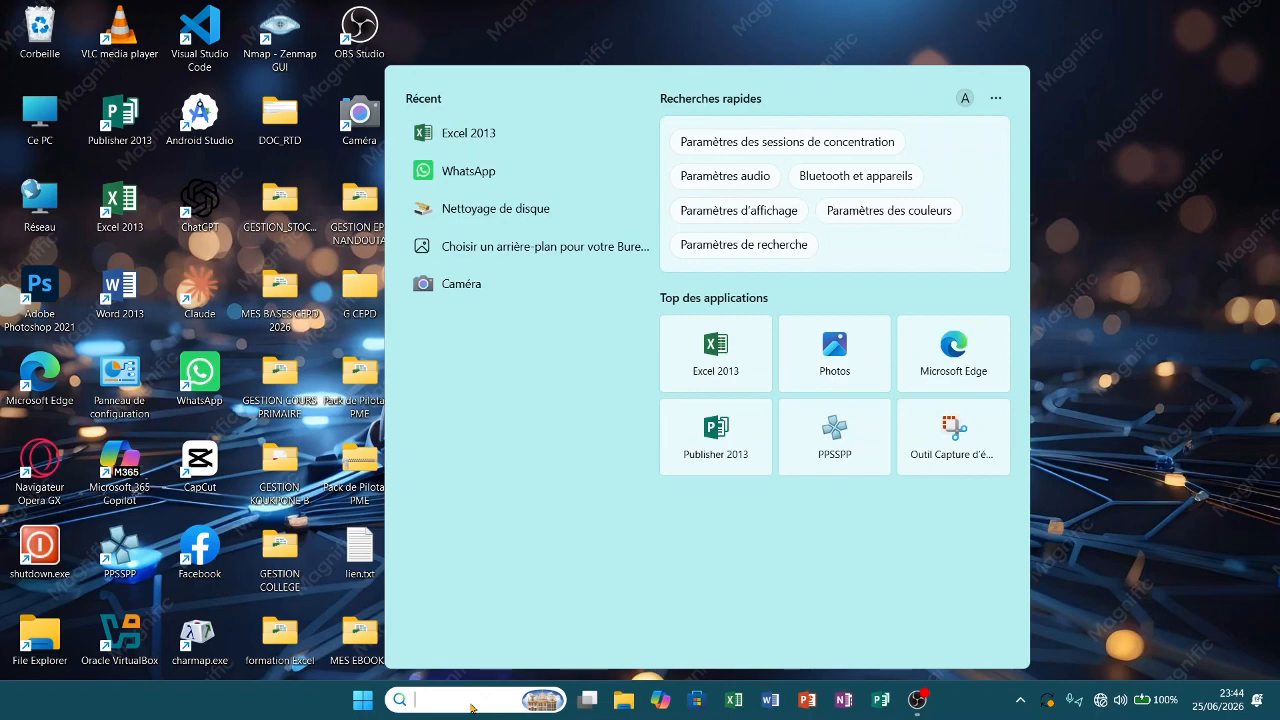
{"action": "type", "text": "EXCE"}
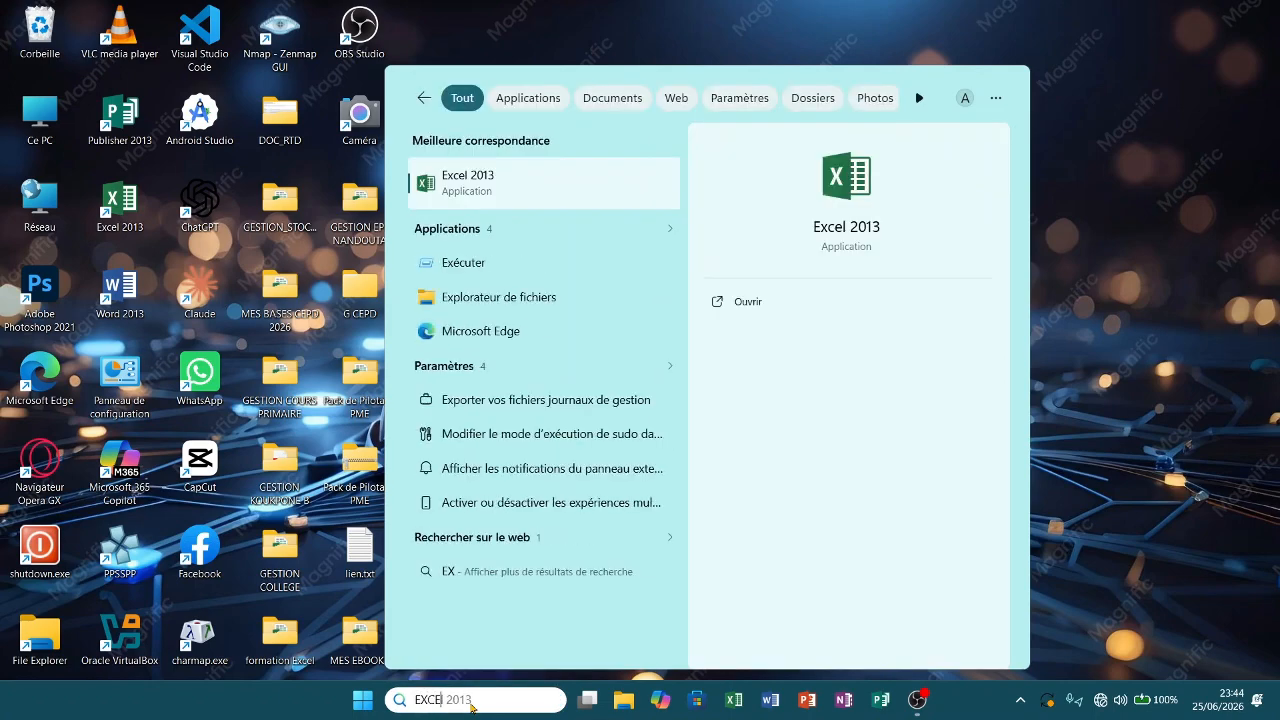
{"action": "type", "text": "L"}
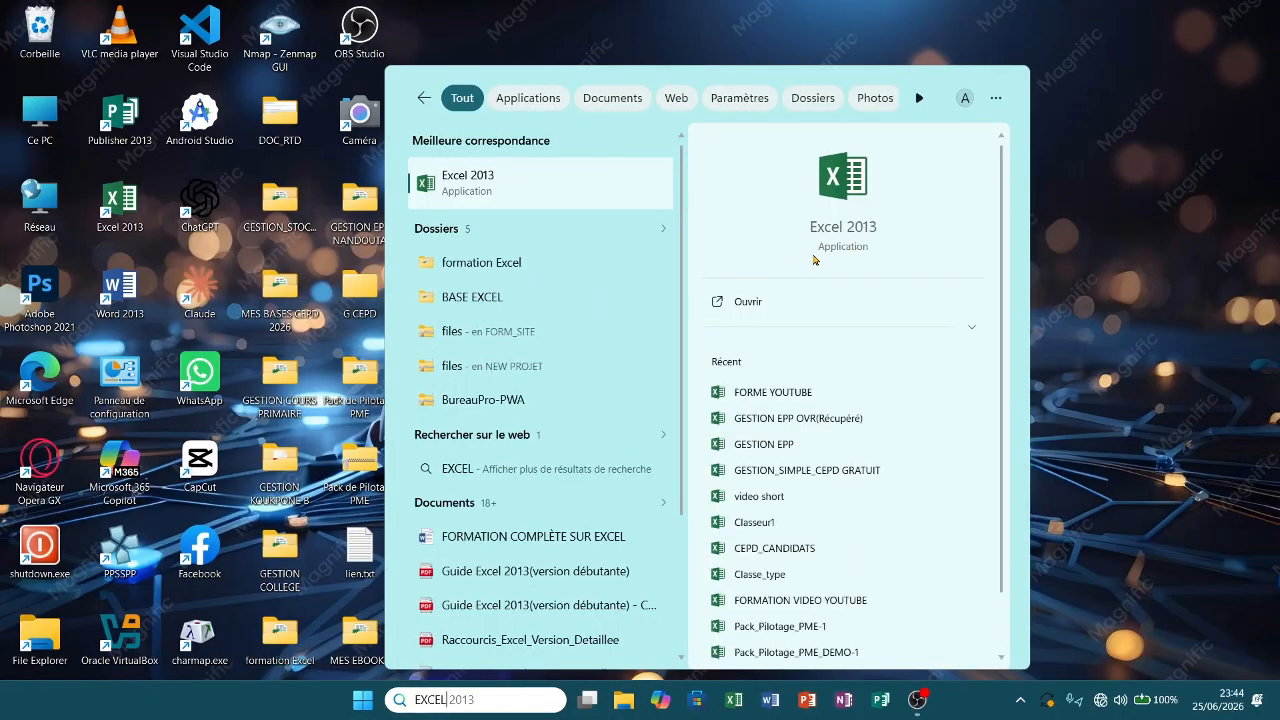
{"action": "left_click", "coordinate": [757, 308]}
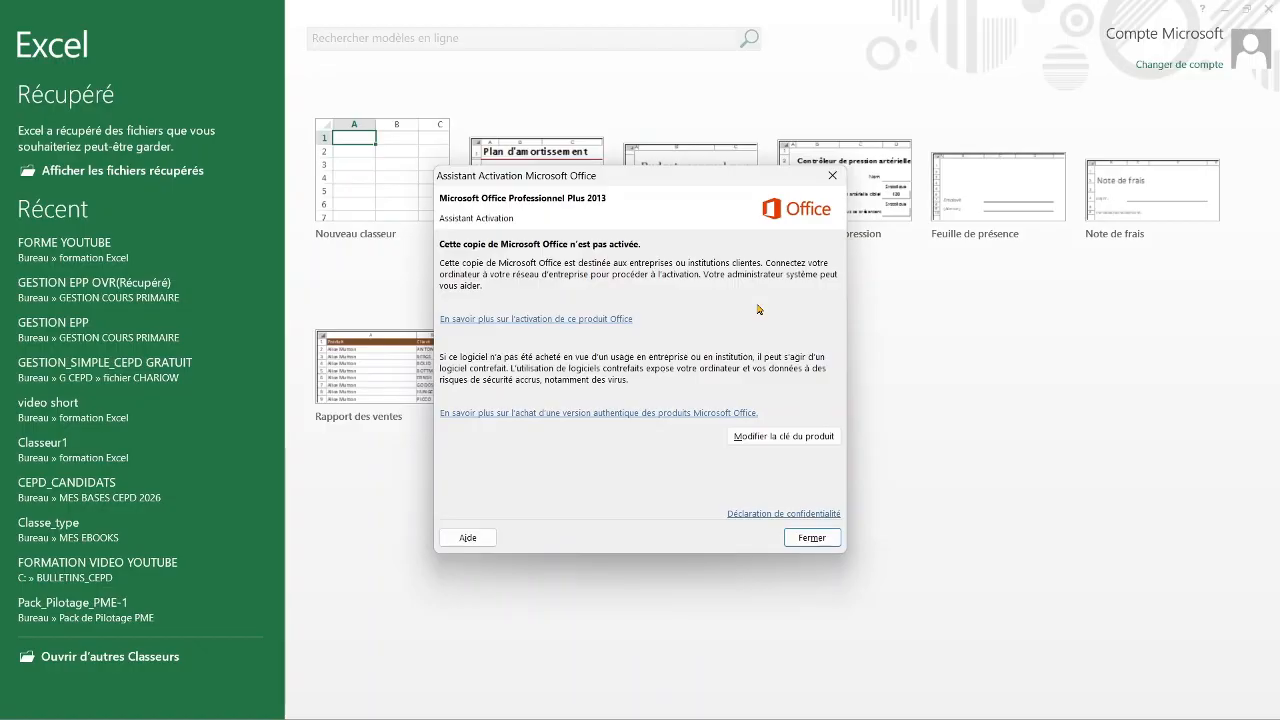
{"action": "left_click", "coordinate": [814, 542]}
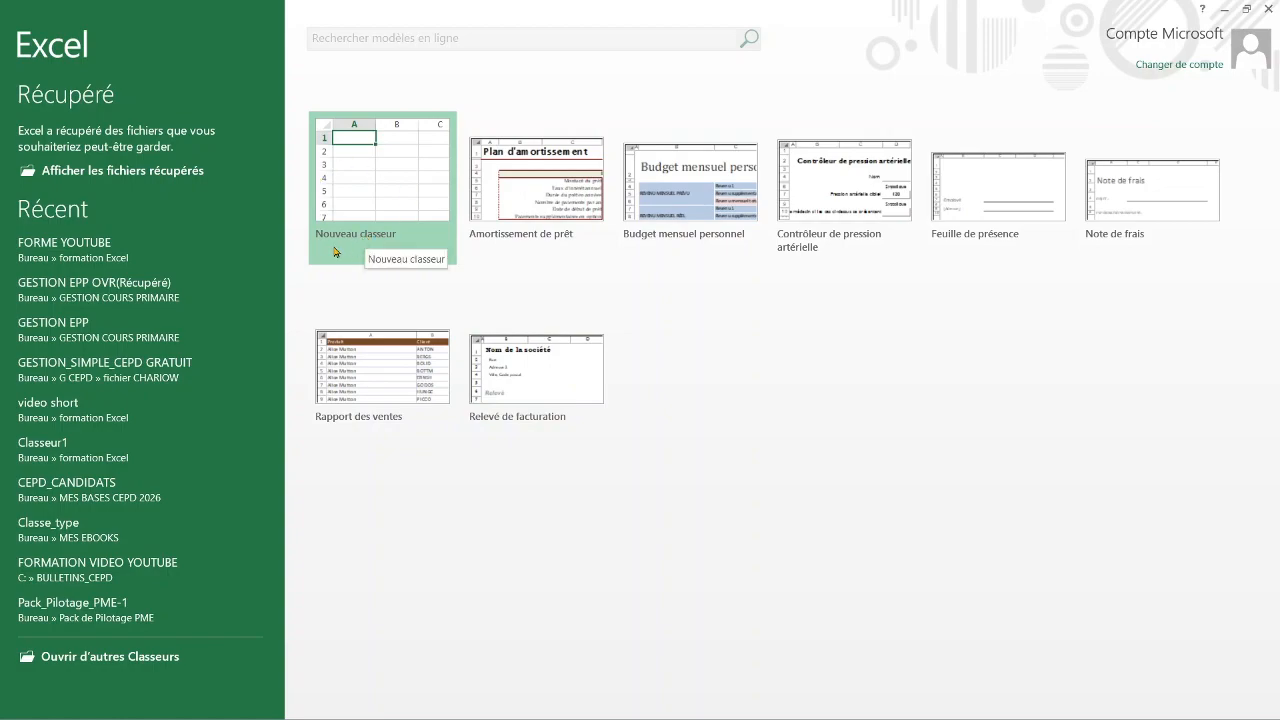
Create a blank workbook and close document recovery, allowing the recovered files to be deleted.
{"action": "left_click", "coordinate": [370, 229]}
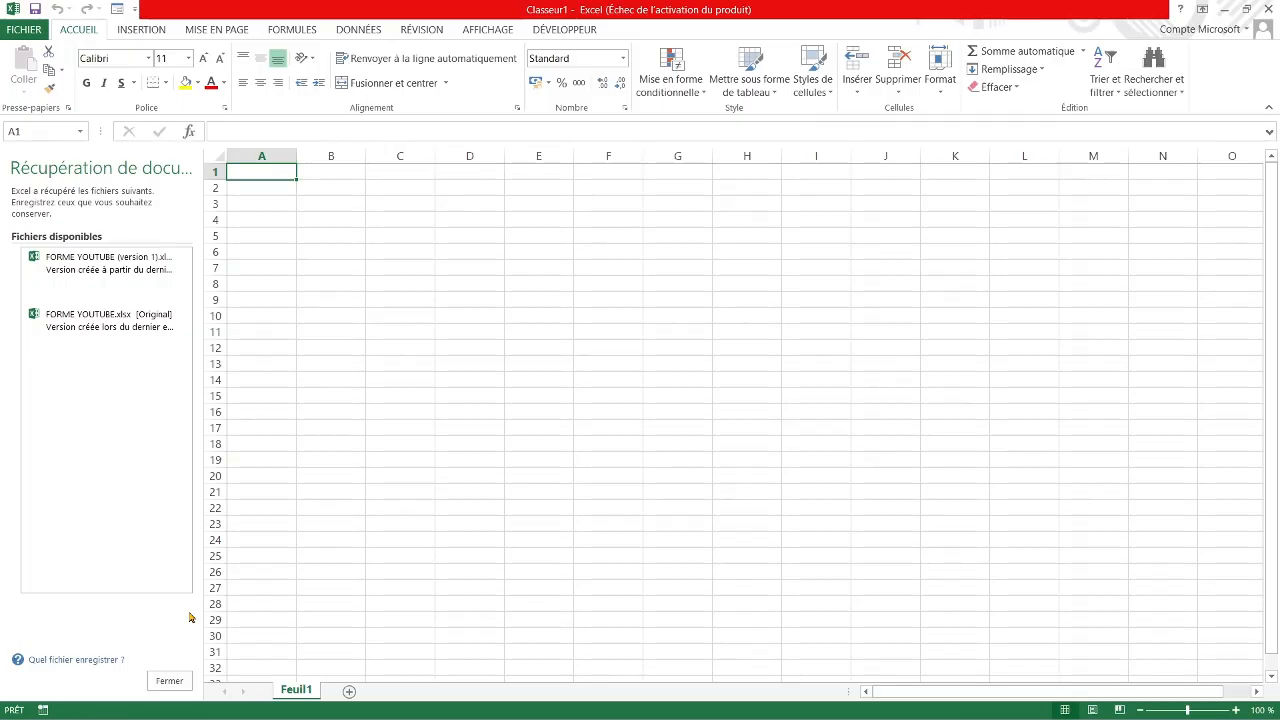
{"action": "left_click", "coordinate": [169, 680]}
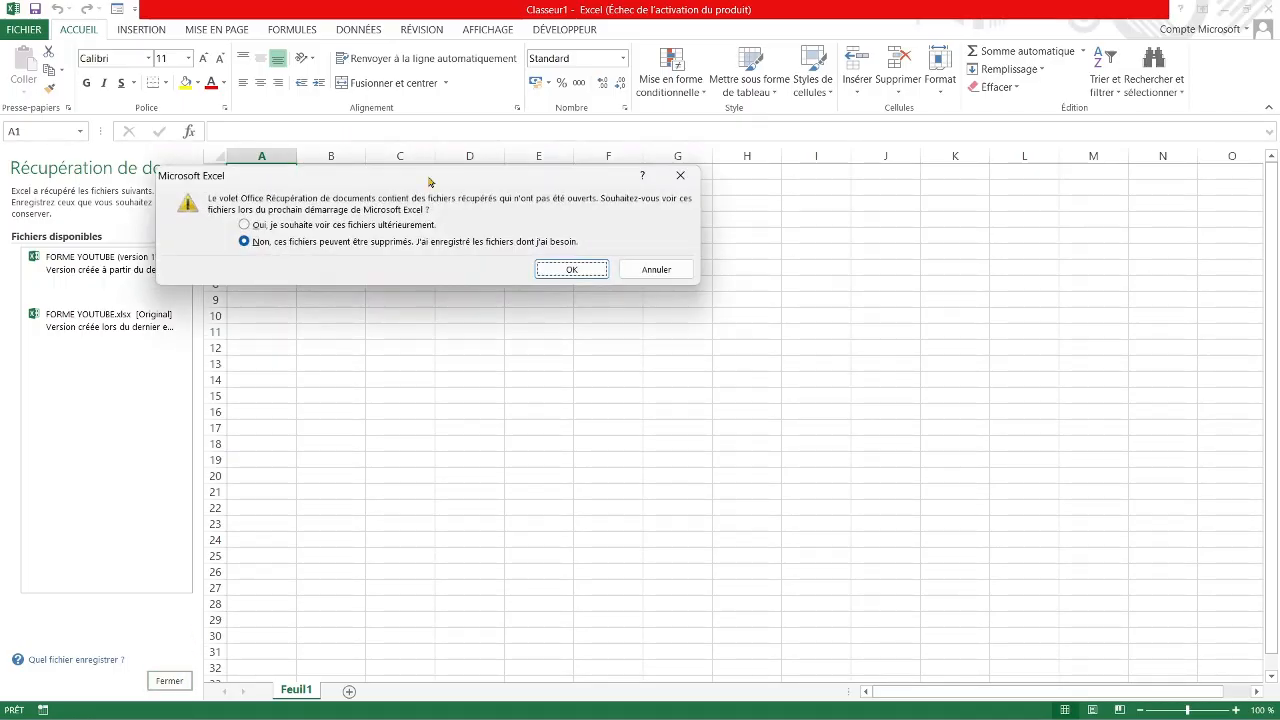
{"action": "left_click", "coordinate": [545, 272]}
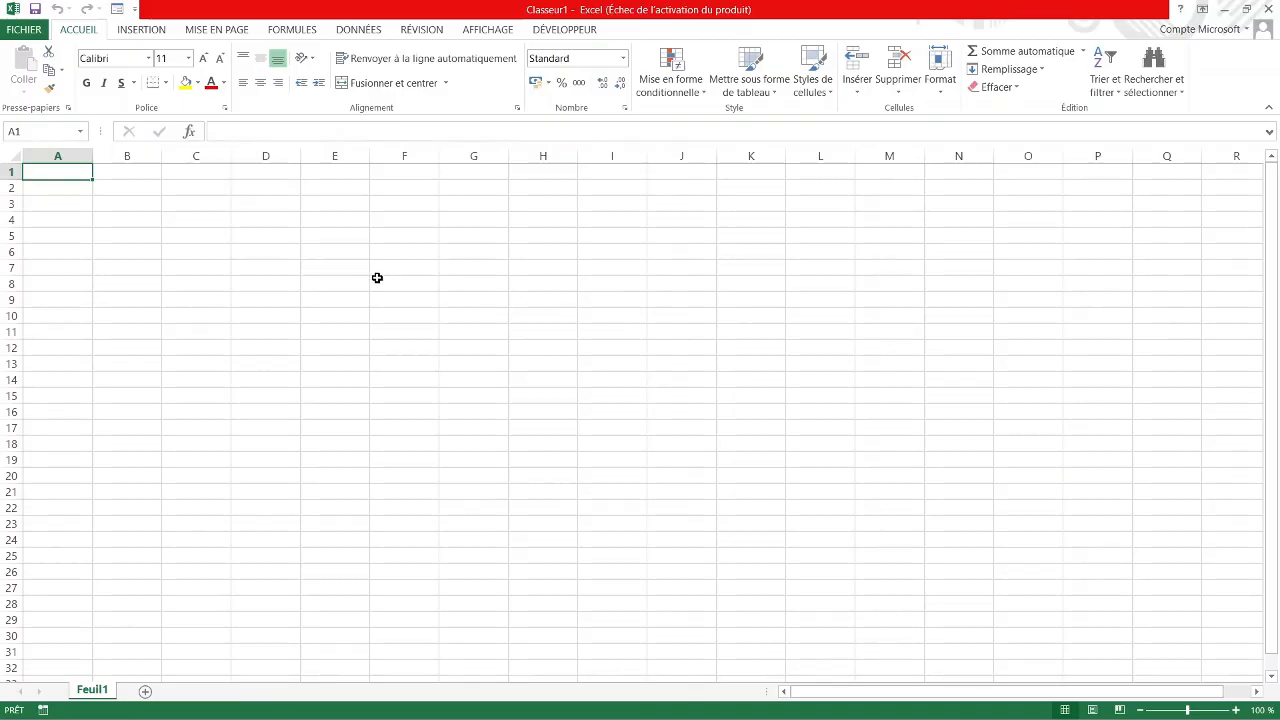
Examine the ribbon commands for Insertion, Mise en page, Formules, Données, Révision, Affichage and Développeur, and return to the Accueil commands.
{"action": "left_click", "coordinate": [377, 278]}
{"action": "left_click", "coordinate": [146, 200]}
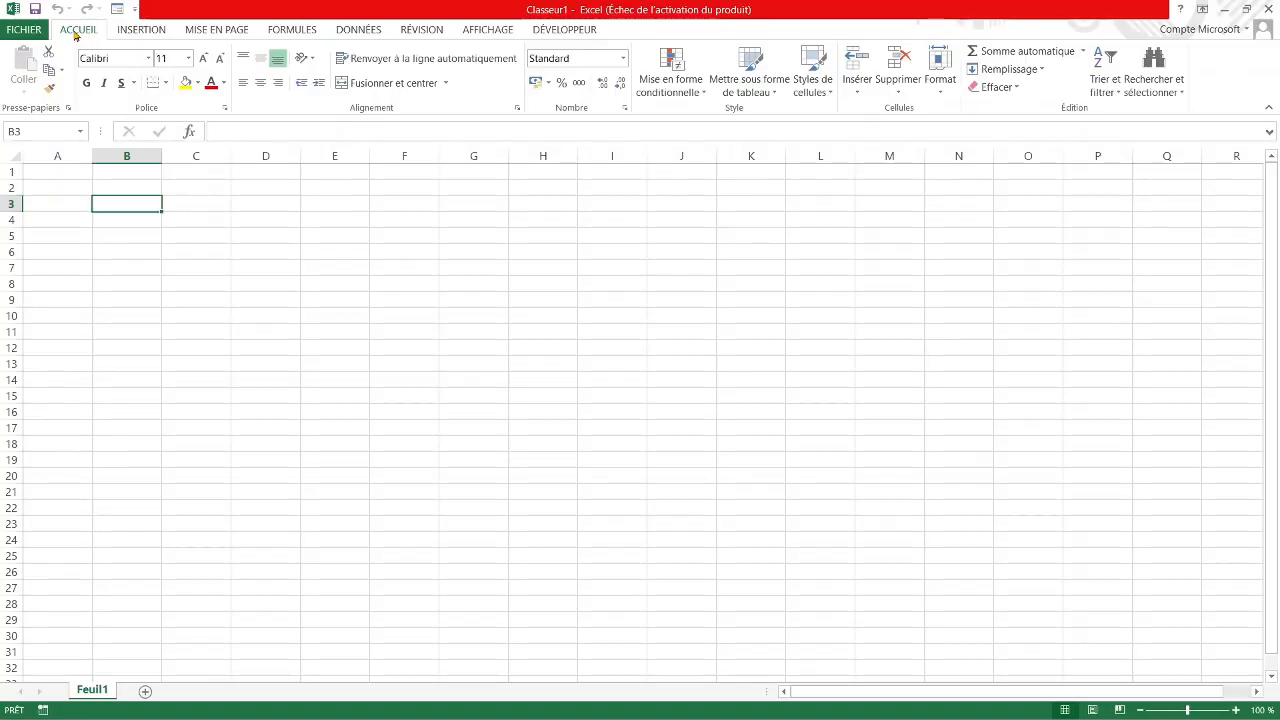
{"action": "left_click", "coordinate": [133, 32]}
{"action": "left_click", "coordinate": [199, 33]}
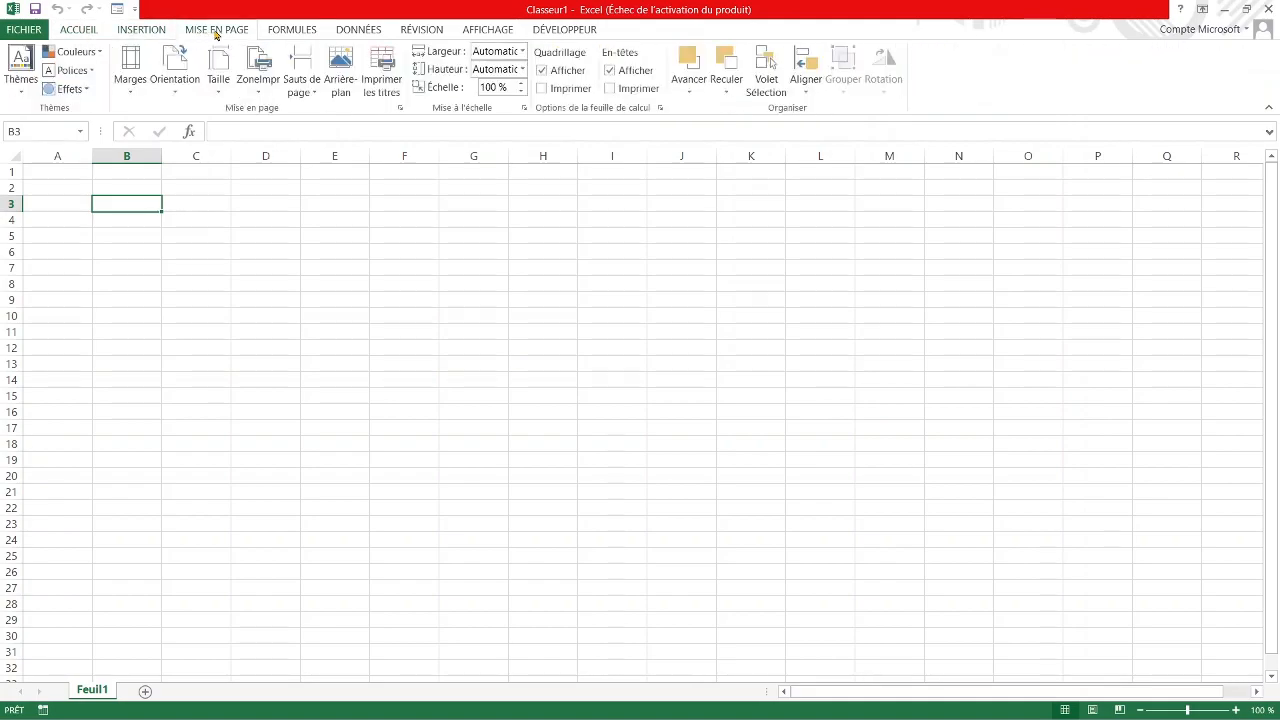
{"action": "left_click", "coordinate": [280, 32]}
{"action": "left_click", "coordinate": [351, 34]}
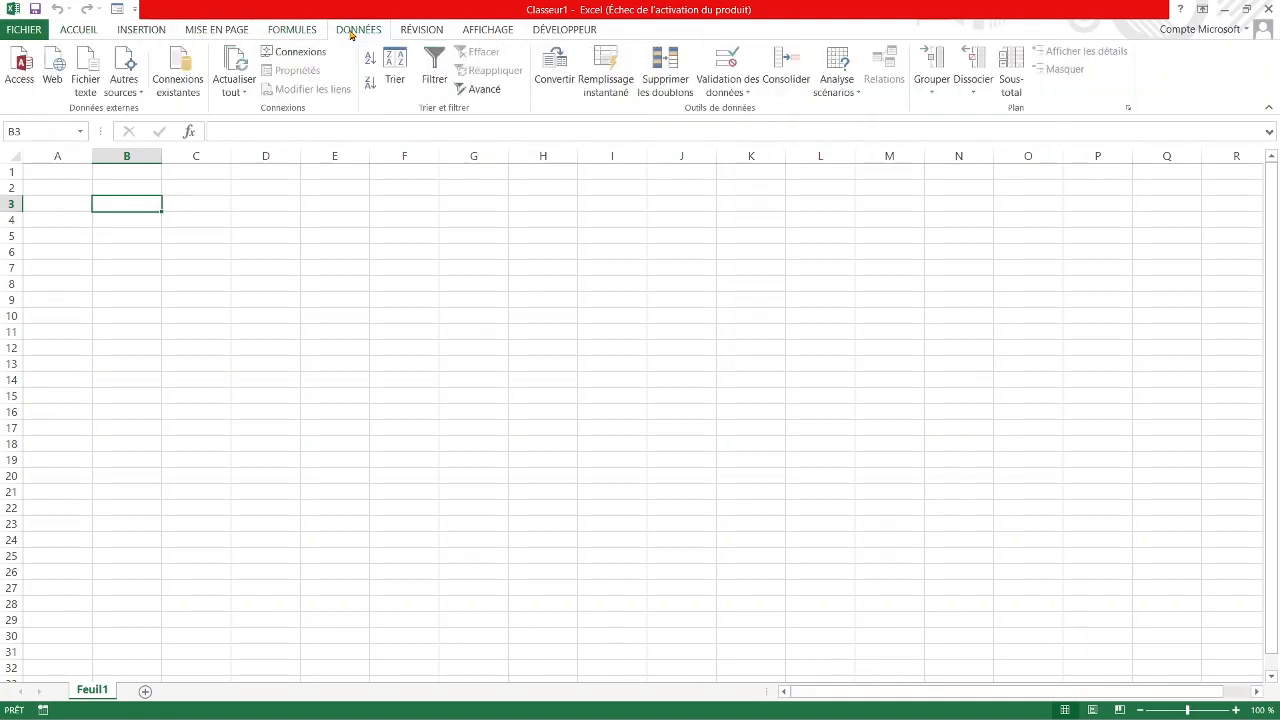
{"action": "left_click", "coordinate": [416, 33]}
{"action": "left_click", "coordinate": [476, 33]}
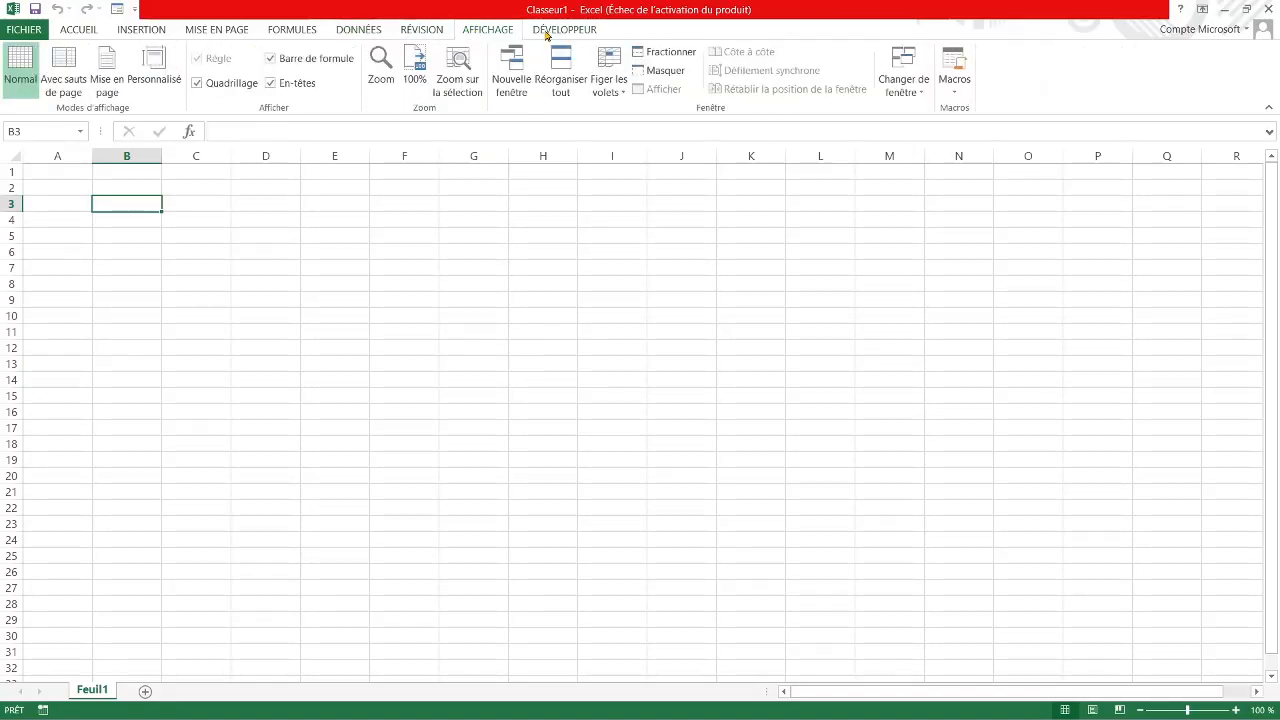
{"action": "left_click", "coordinate": [551, 35]}
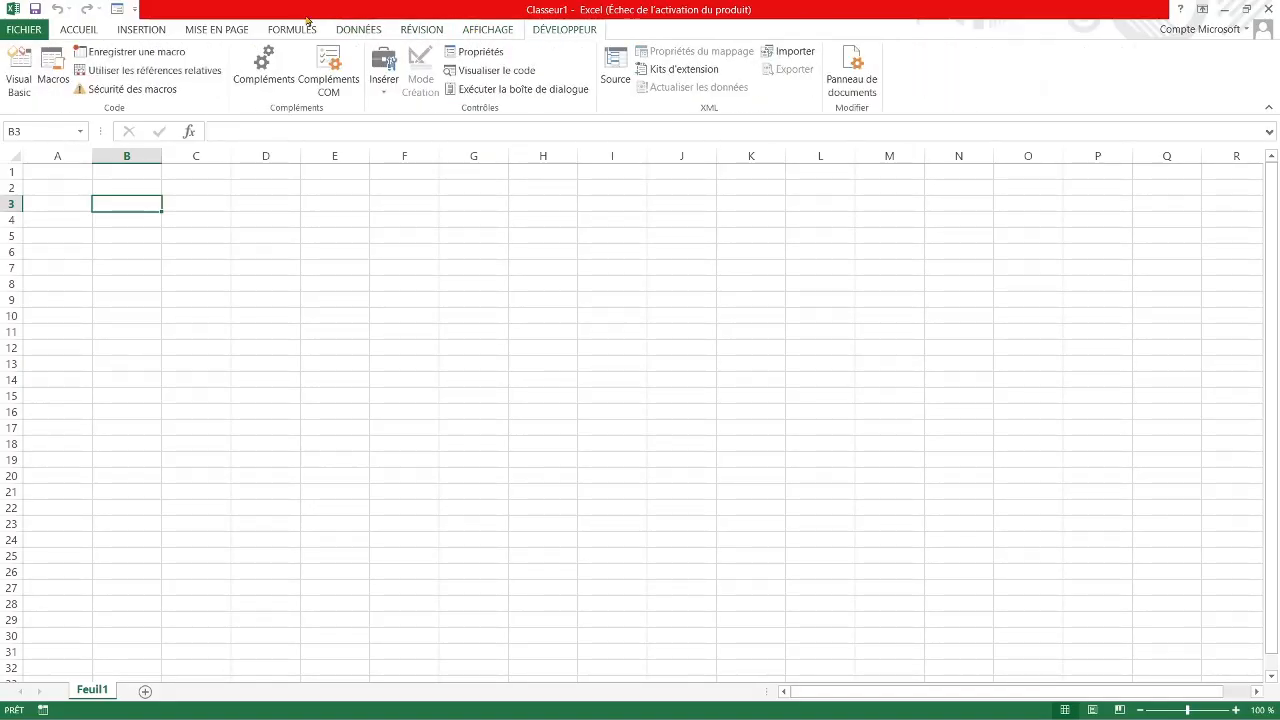
{"action": "left_click", "coordinate": [81, 31]}
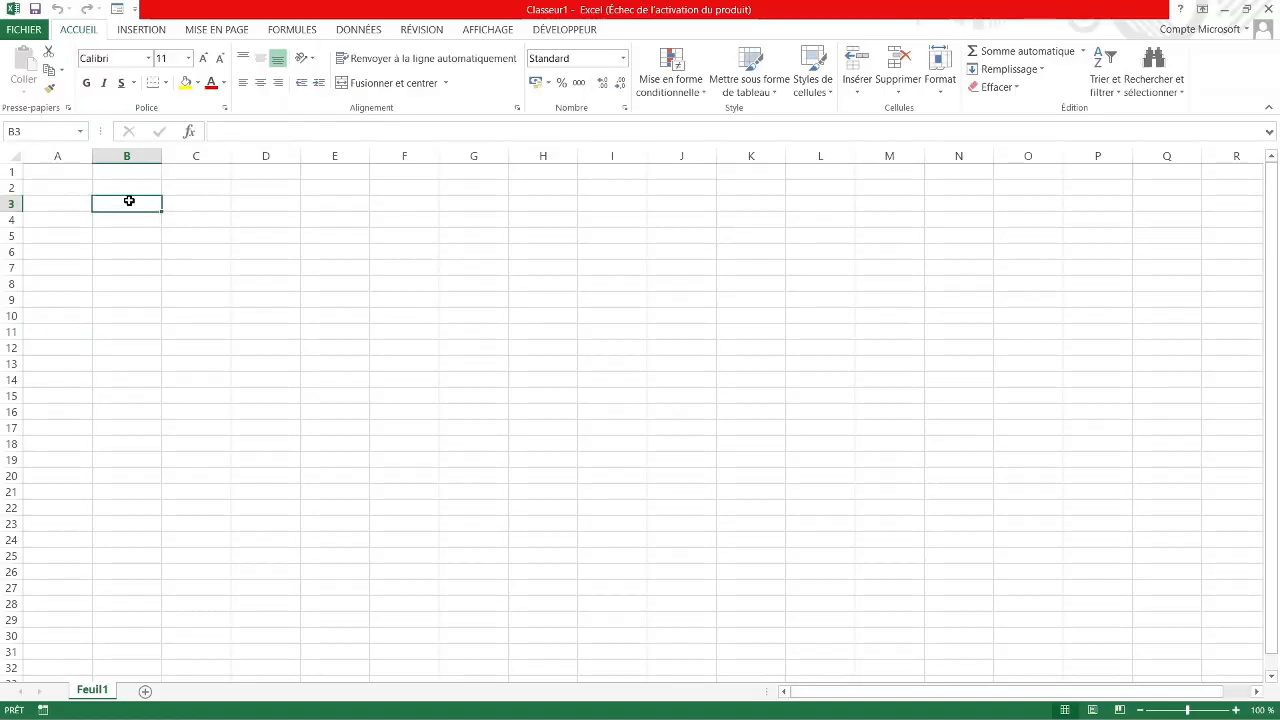
Select the entire columns A, B and C one at a time.
{"action": "left_click", "coordinate": [65, 152]}
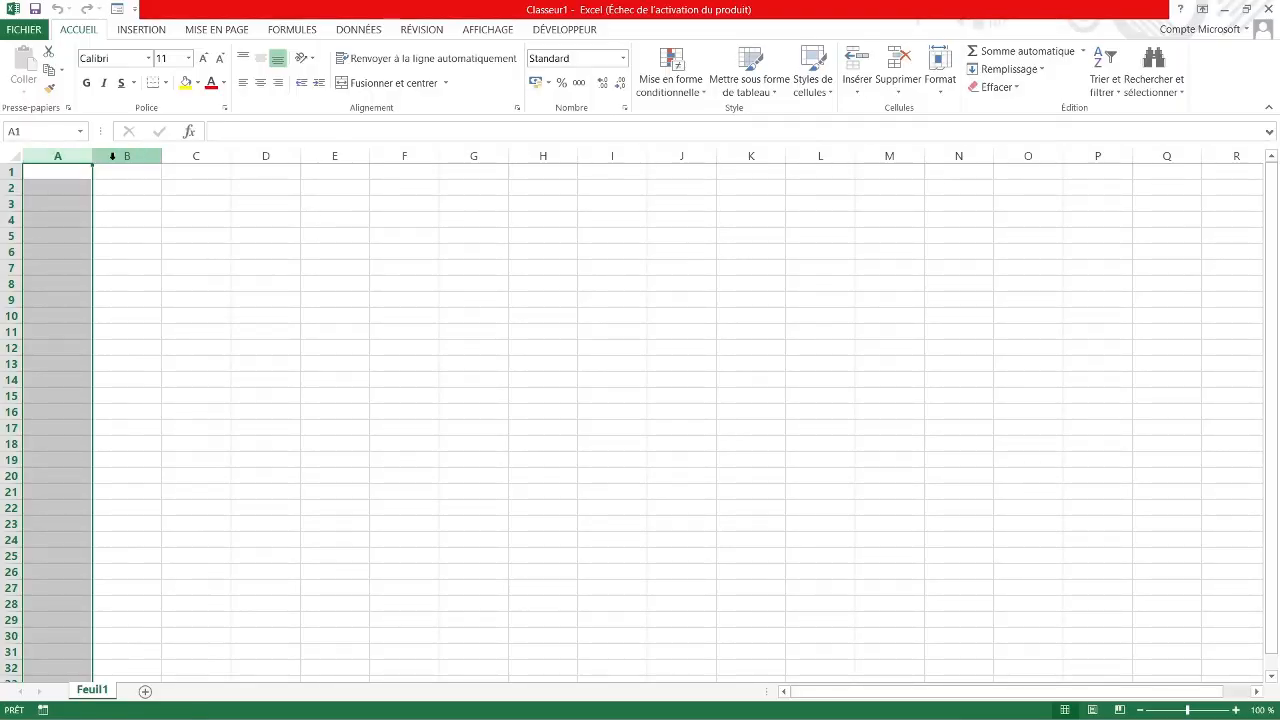
{"action": "left_click", "coordinate": [112, 156]}
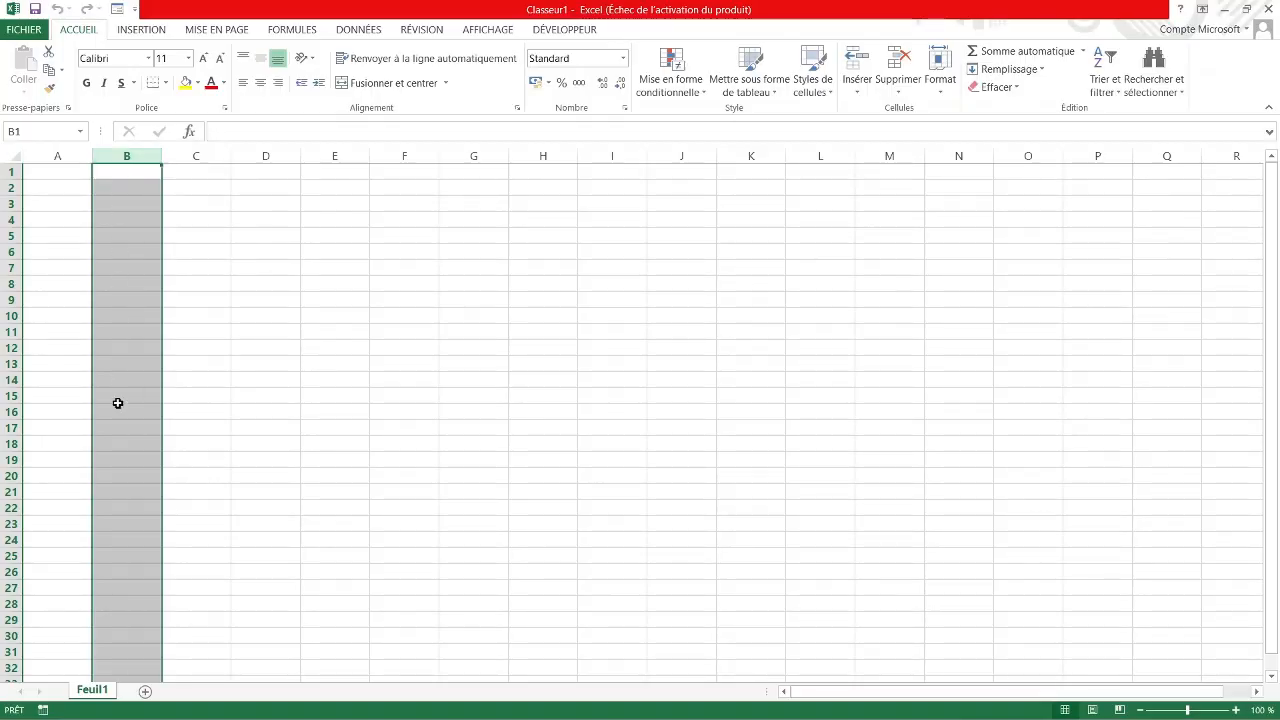
{"action": "left_click", "coordinate": [208, 152]}
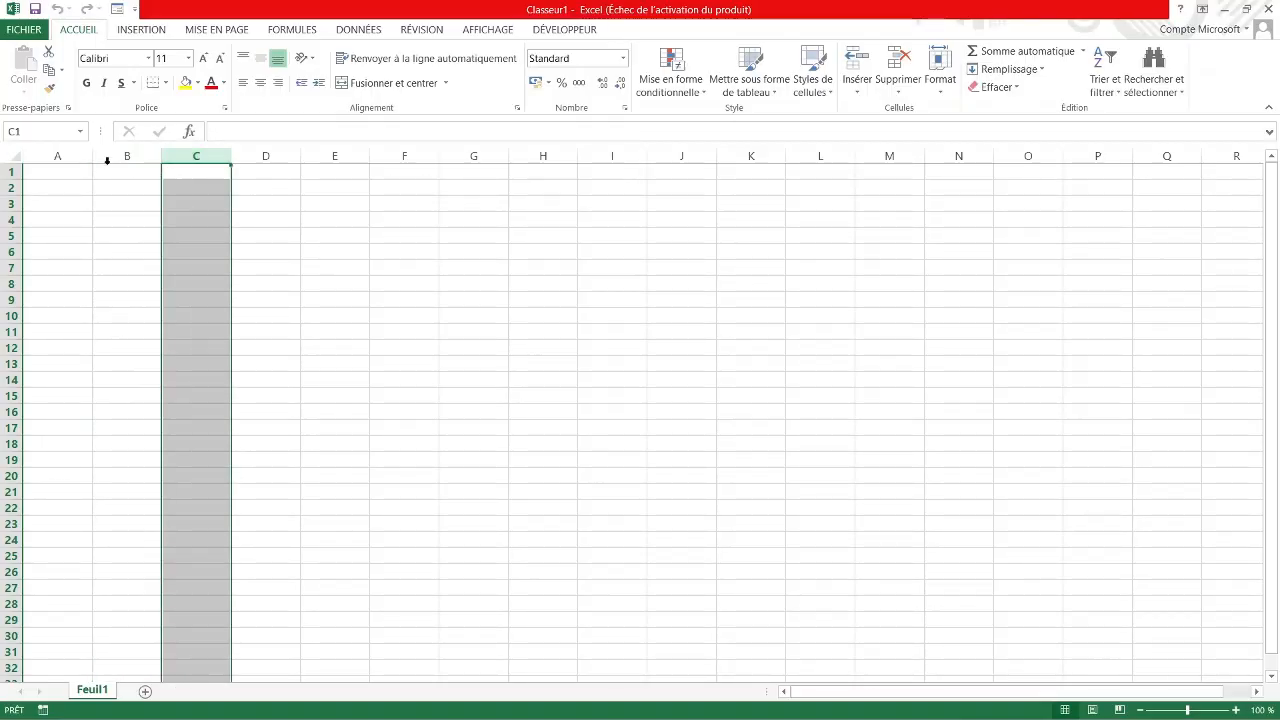
Select the entire rows 1, 2, 3 and 4 one at a time.
{"action": "left_click", "coordinate": [6, 172]}
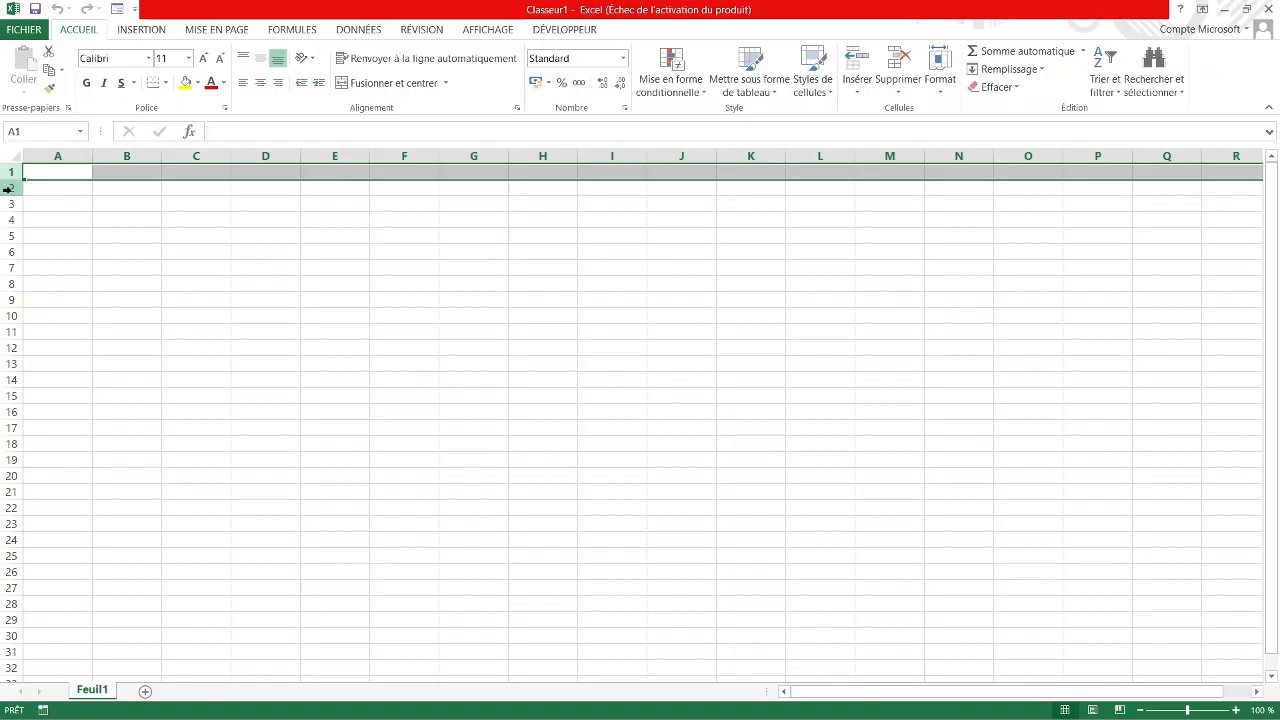
{"action": "left_click", "coordinate": [13, 174]}
{"action": "left_click", "coordinate": [11, 188]}
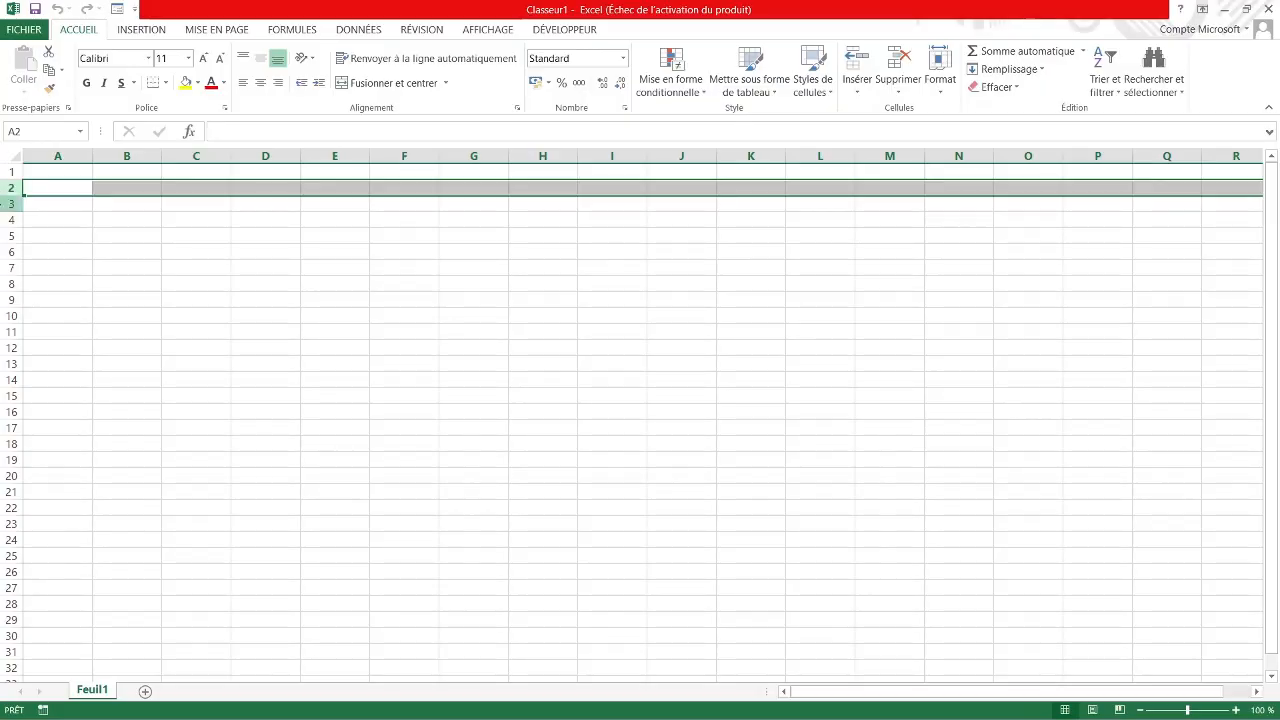
{"action": "left_click", "coordinate": [11, 204]}
{"action": "left_click", "coordinate": [11, 220]}
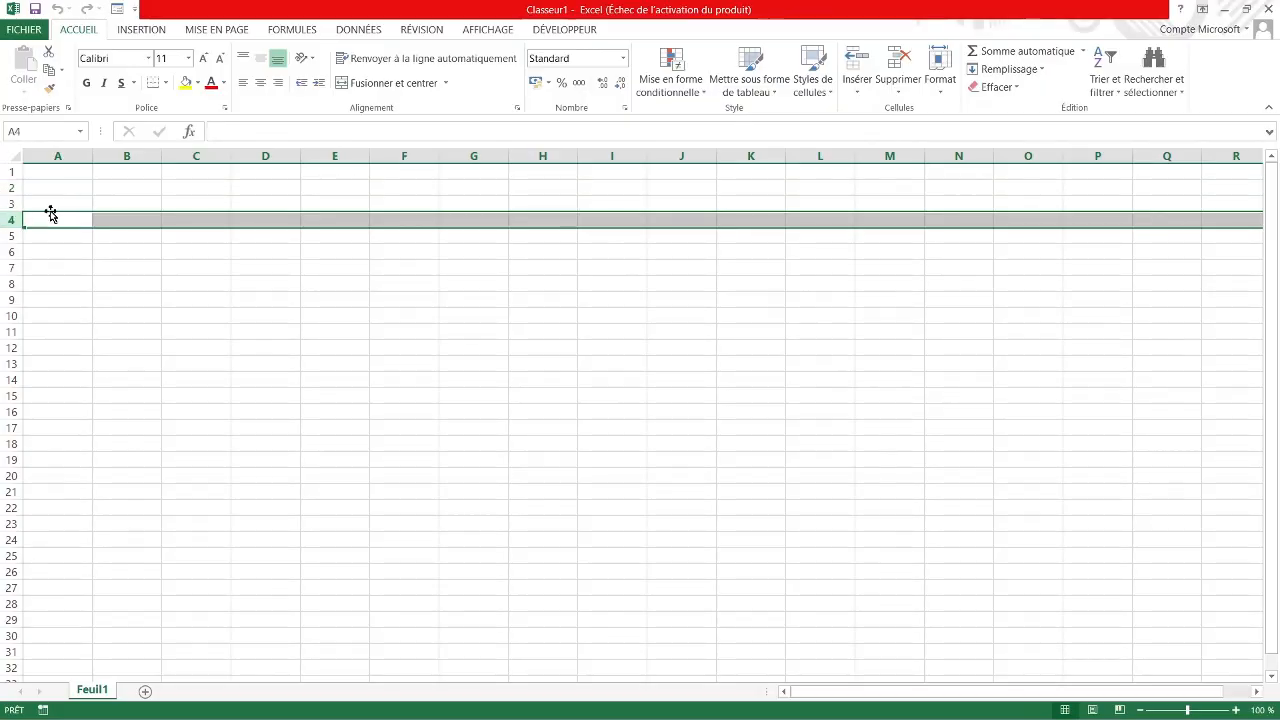
Select the individual cells A1, A2, A3 and D9 one after another.
{"action": "left_click", "coordinate": [55, 175]}
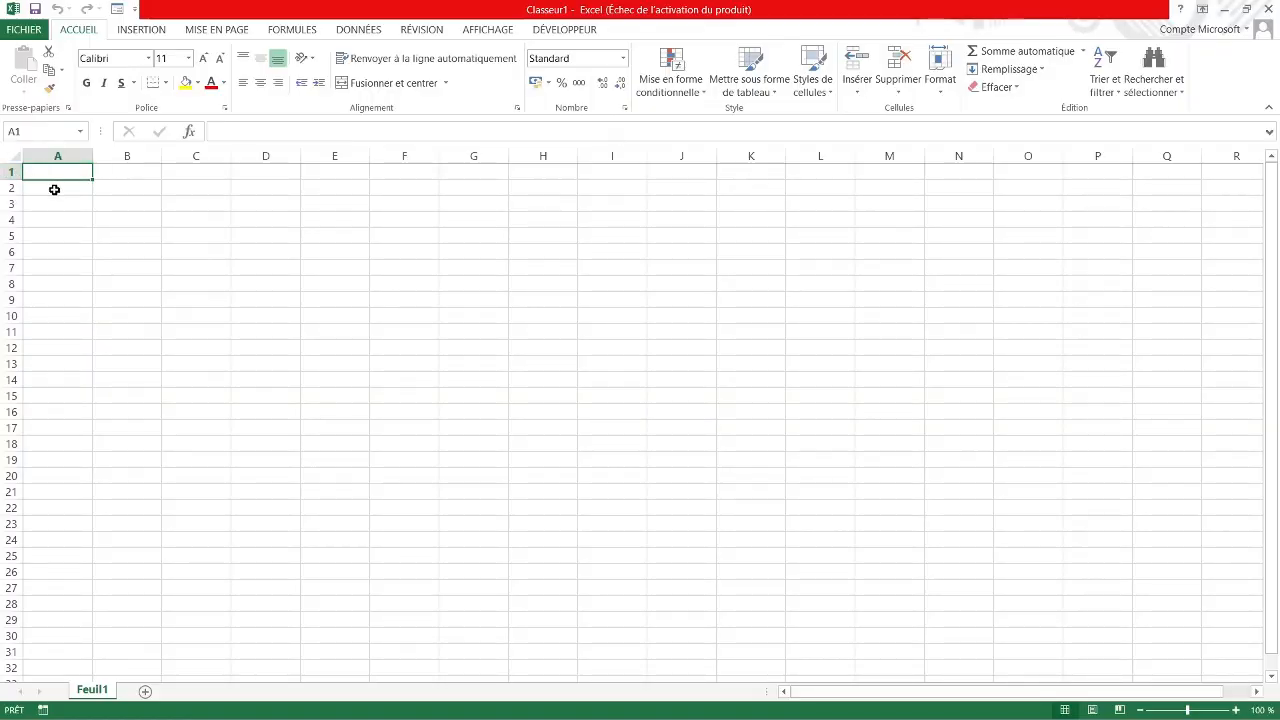
{"action": "left_click", "coordinate": [54, 189]}
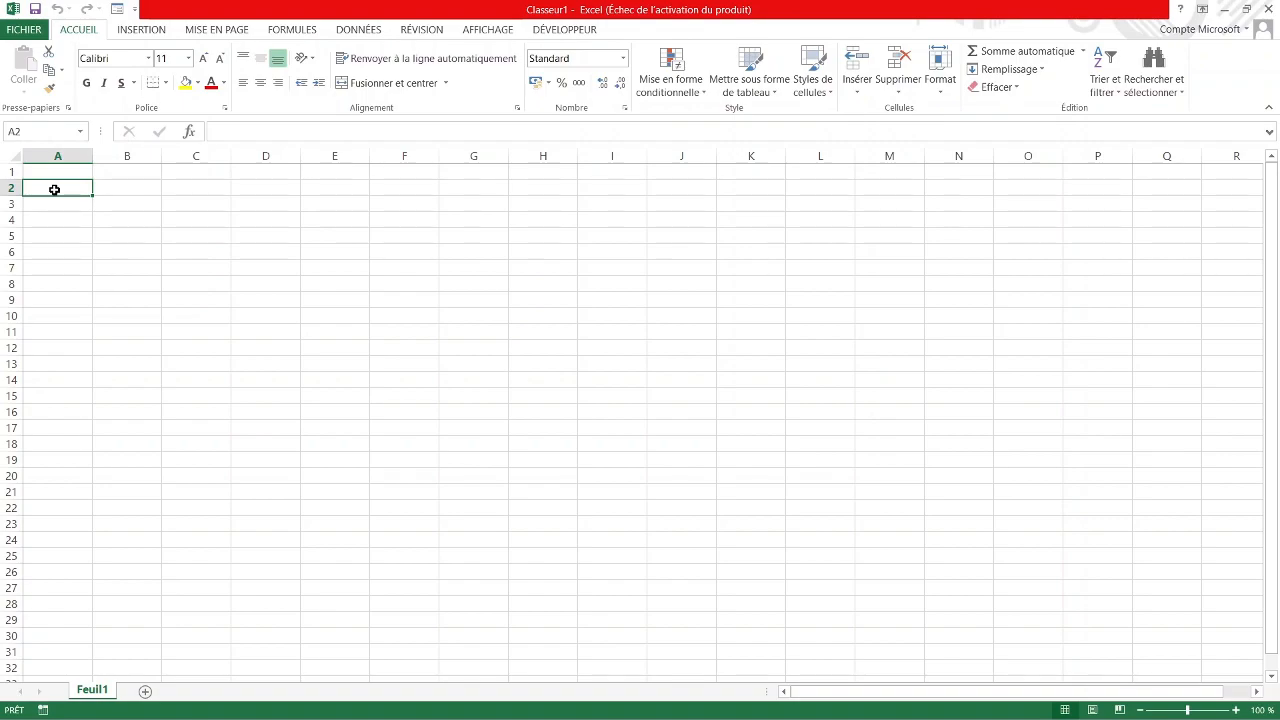
{"action": "left_click", "coordinate": [54, 201]}
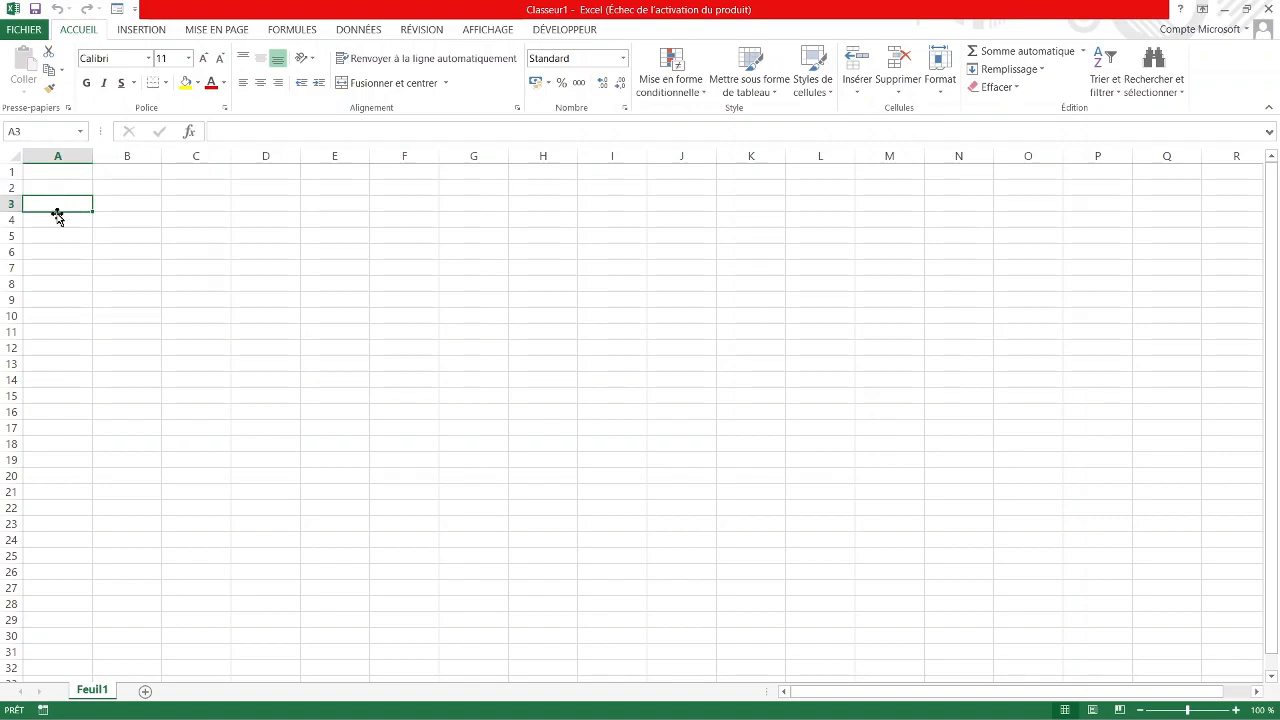
{"action": "left_click", "coordinate": [246, 298]}
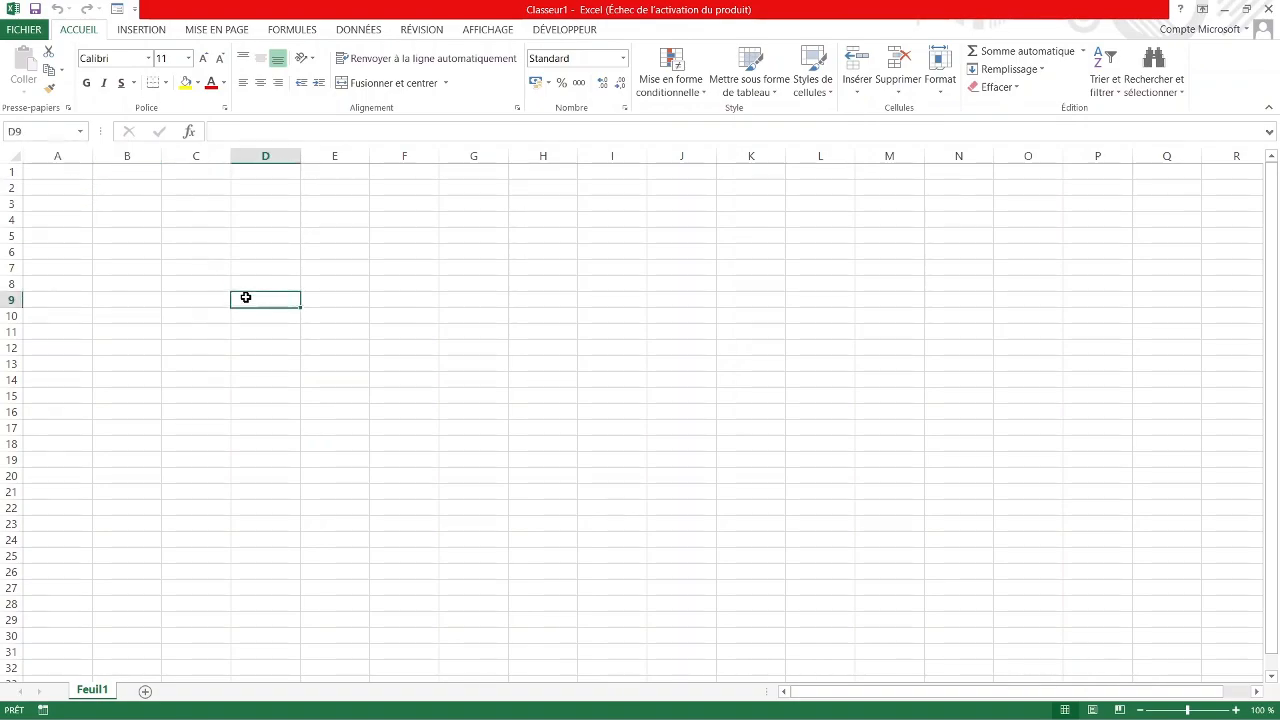
Enter the column headings NOM, PRENOM, SEXE and CLASSE in cells B3 to E3.
{"action": "left_click", "coordinate": [130, 212]}
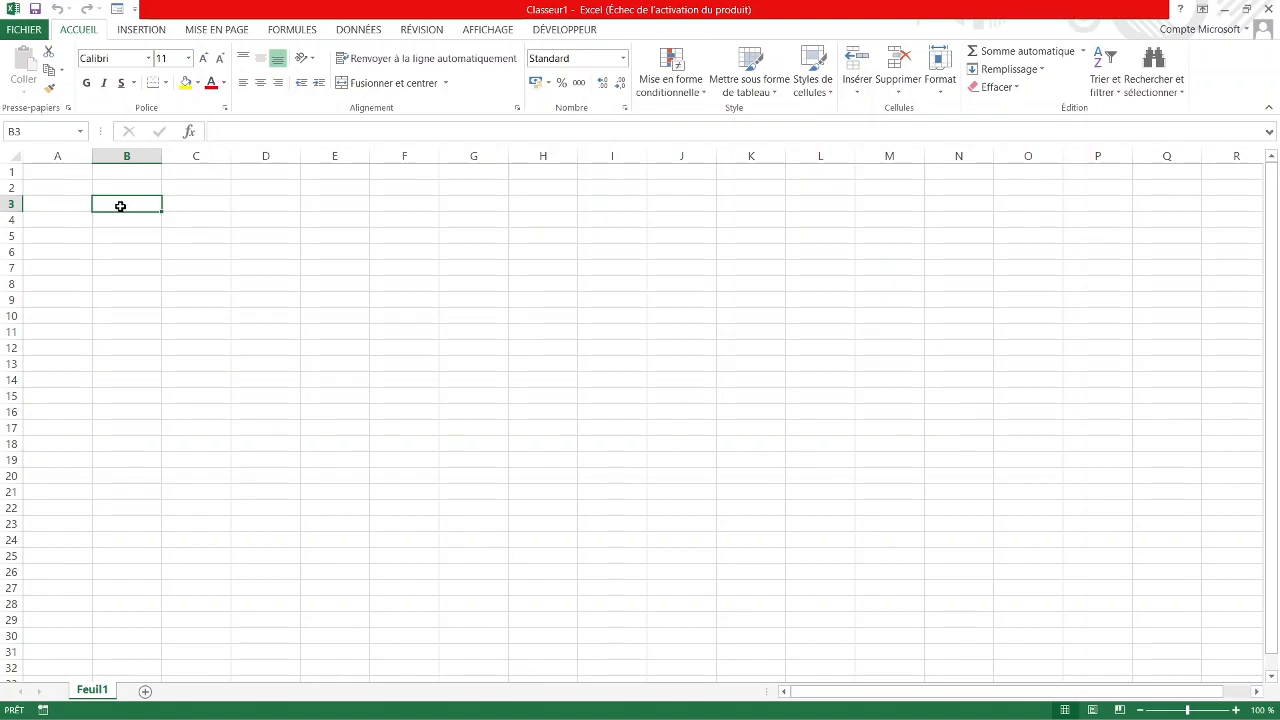
{"action": "type", "text": "NOM"}
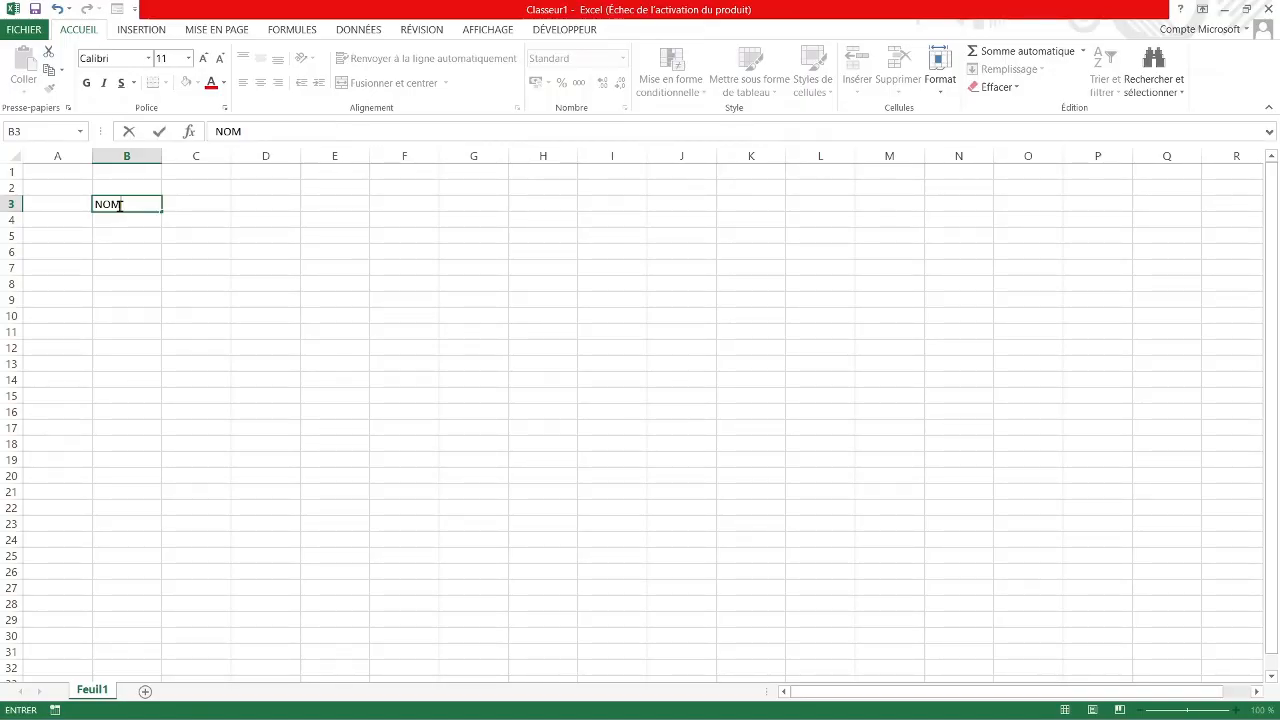
{"action": "key", "text": "Tab"}
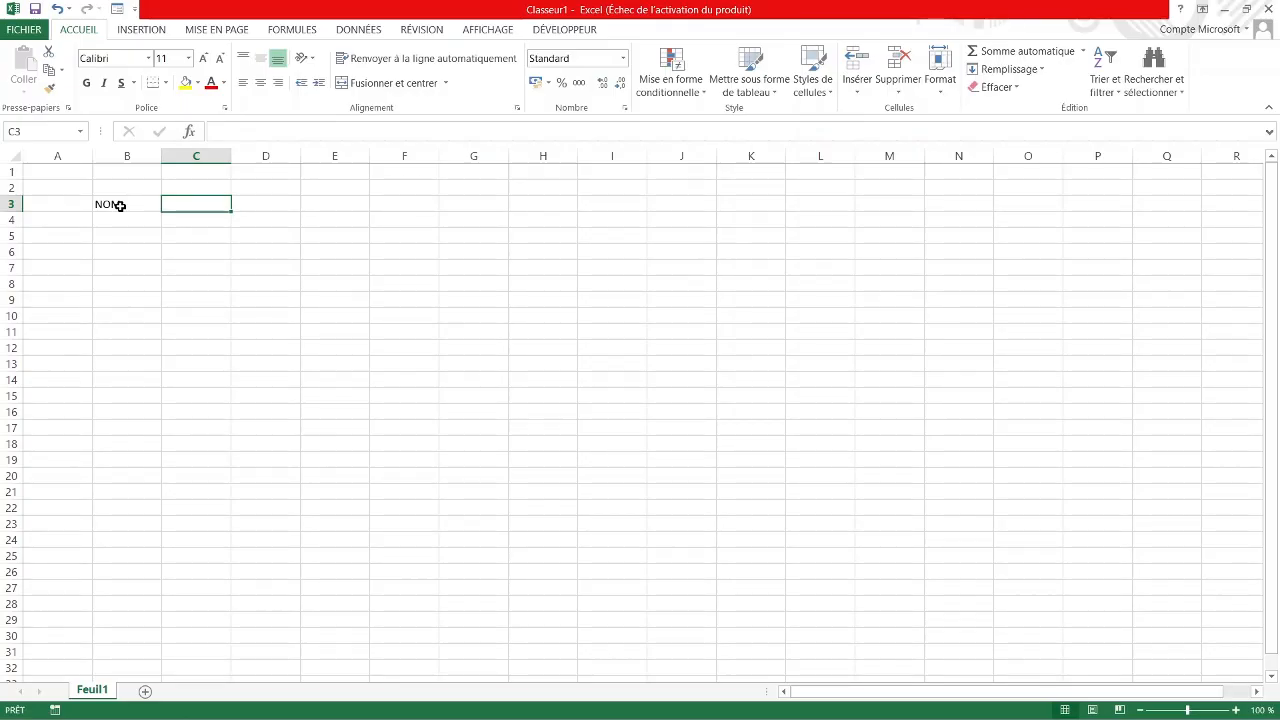
{"action": "type", "text": "PRENOM"}
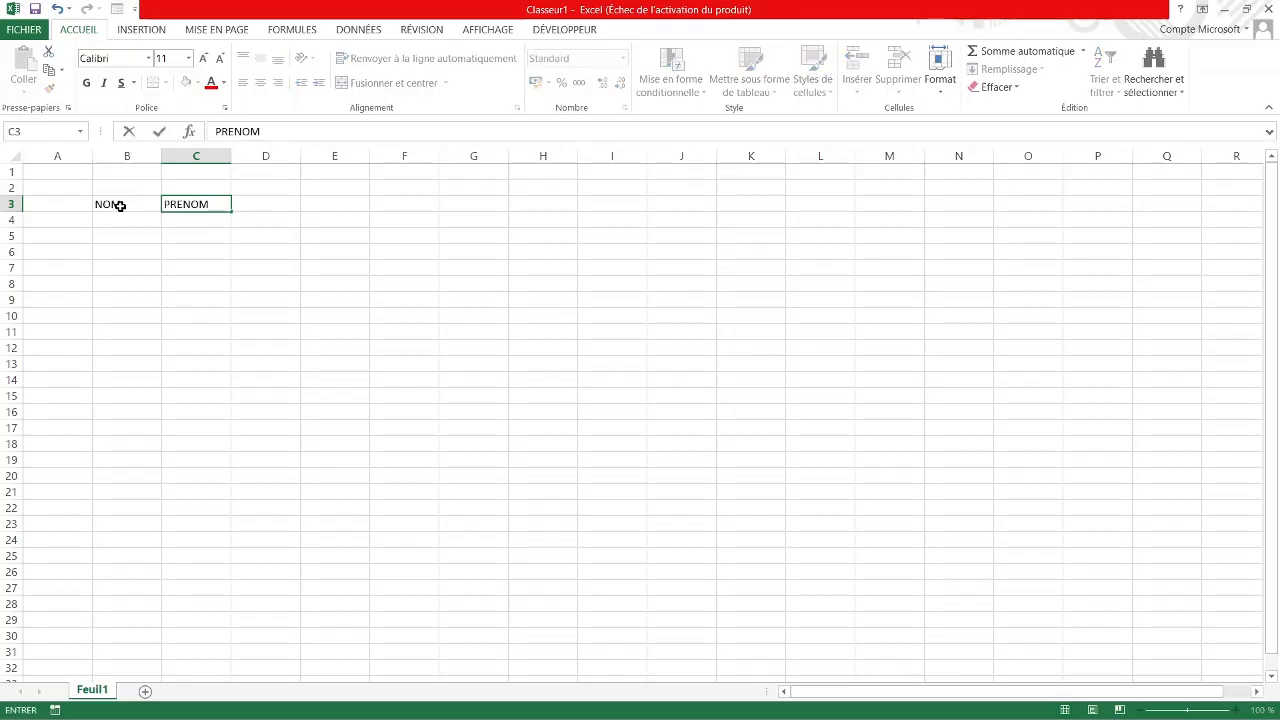
{"action": "key", "text": "Tab"}
{"action": "type", "text": "SEXE"}
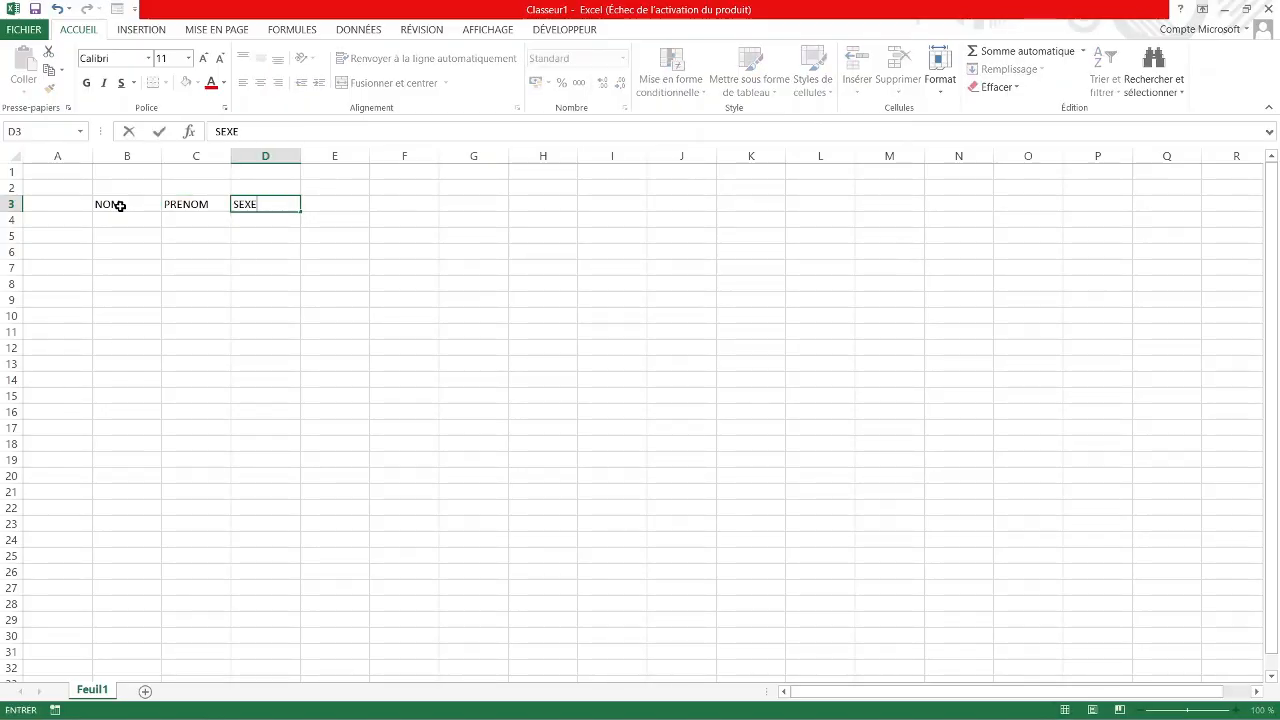
{"action": "key", "text": "Tab"}
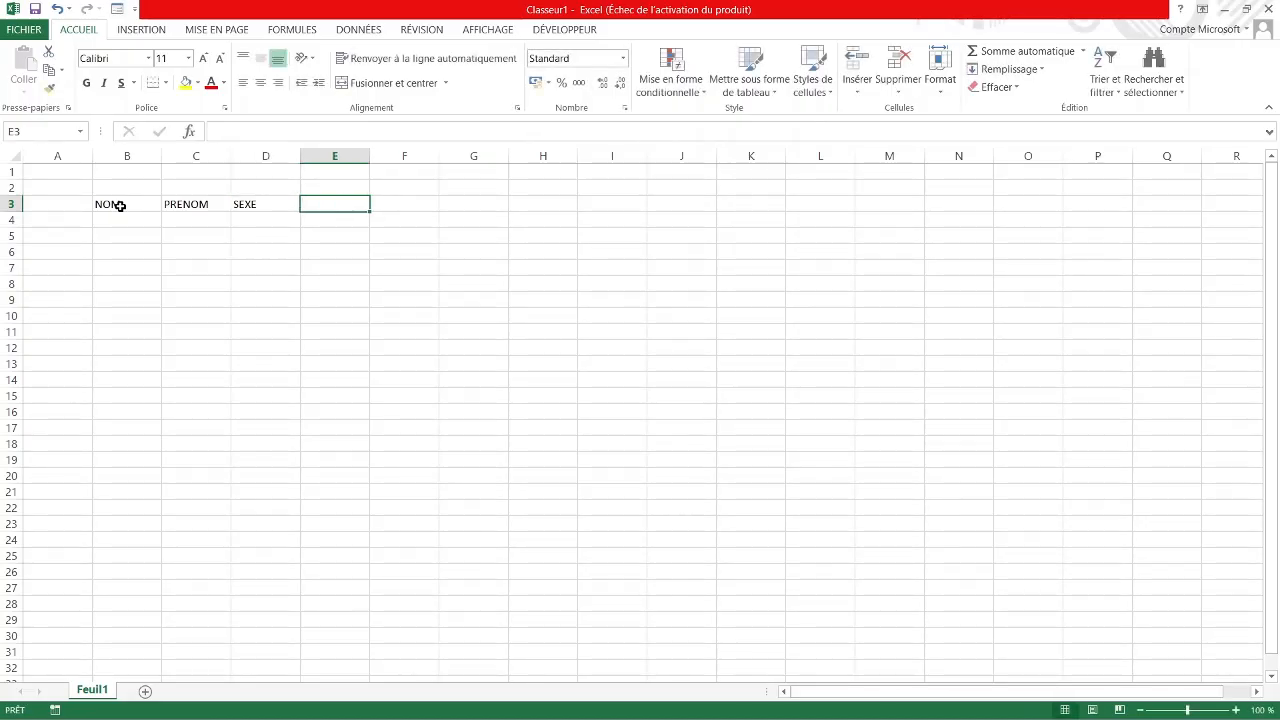
{"action": "type", "text": "CLASS"}
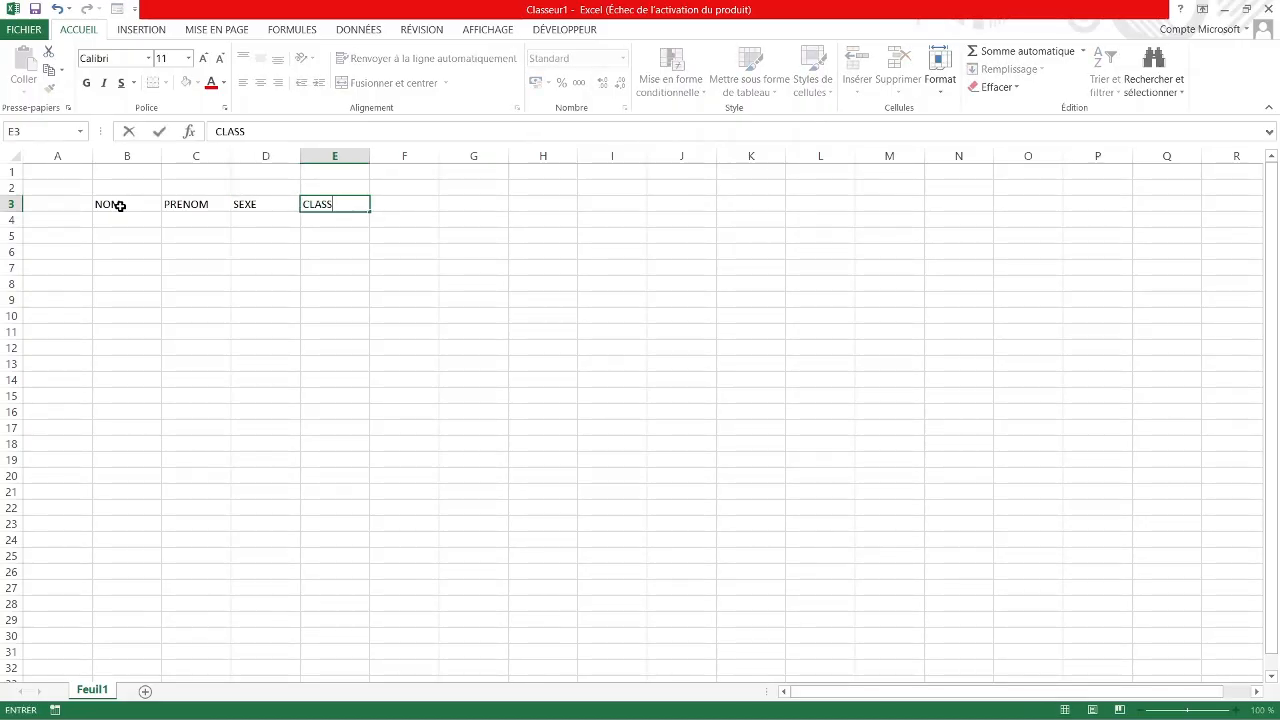
{"action": "type", "text": "E"}
{"action": "key", "text": "Tab"}
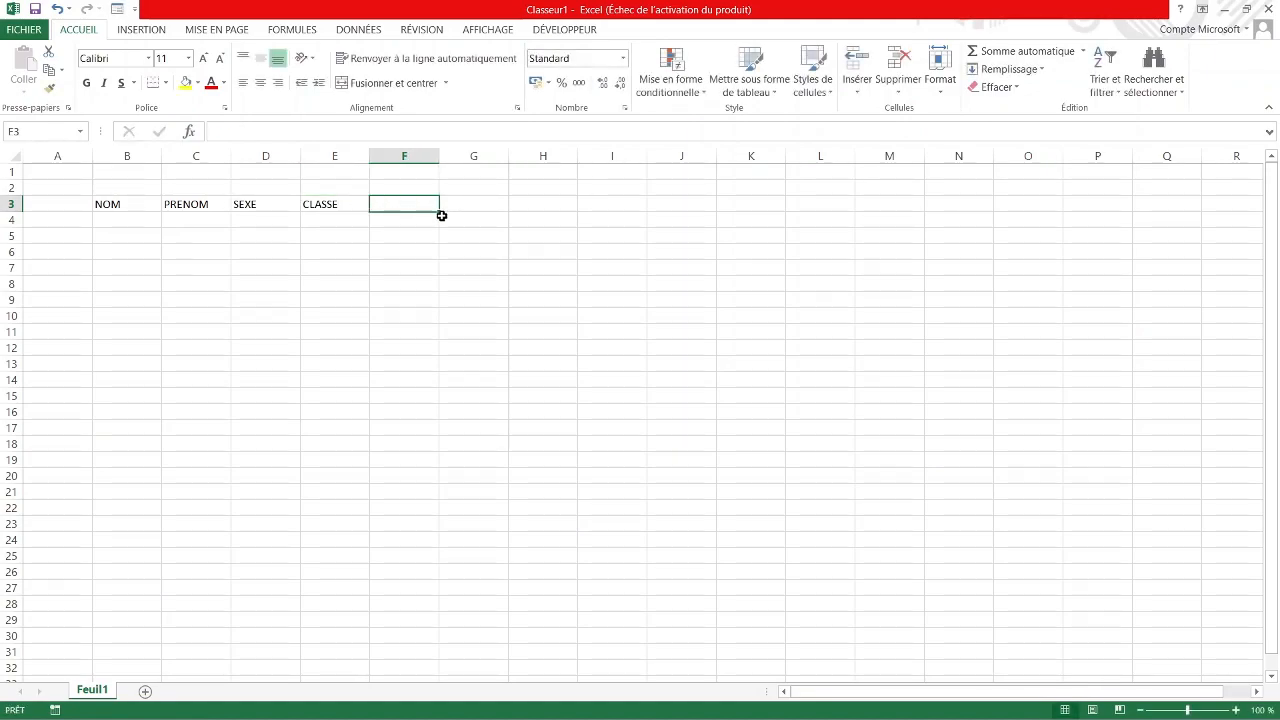
Enter the subject headings FRAN, MATH, H-G and SCIENCE in cells F3 to I3.
{"action": "type", "text": "FRAN"}
{"action": "key", "text": "Tab"}
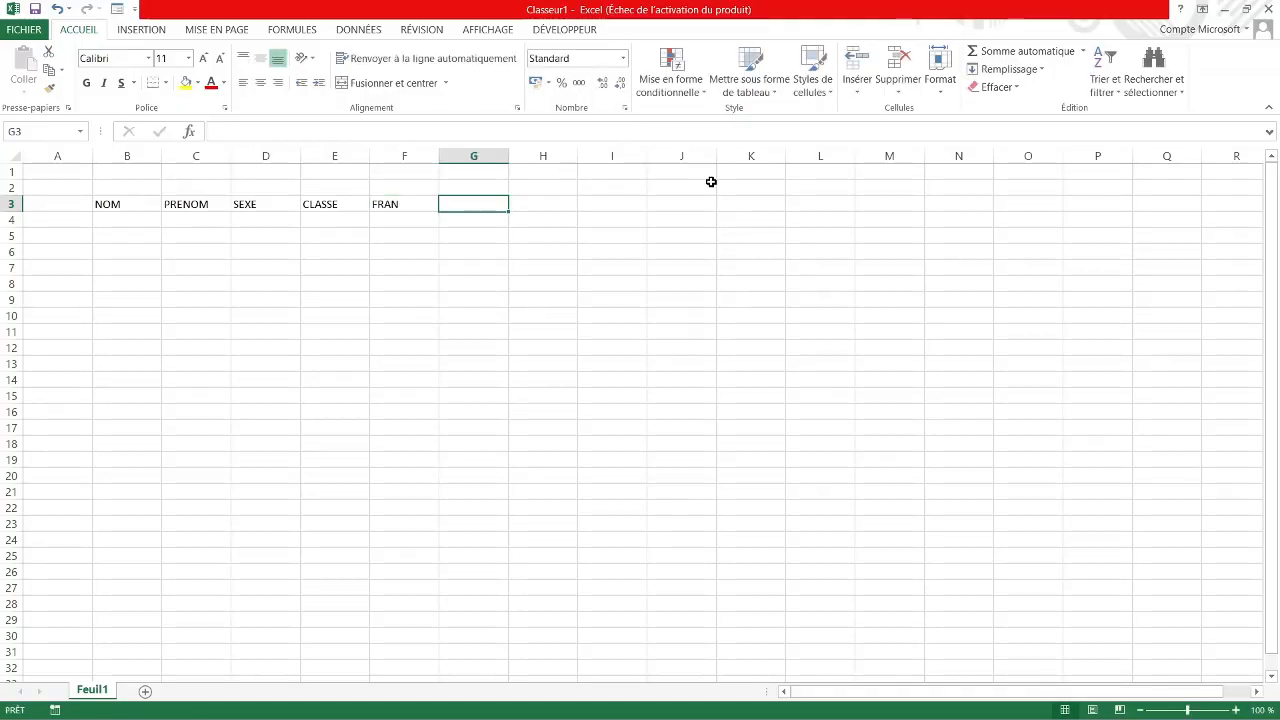
{"action": "type", "text": "MATH"}
{"action": "key", "text": "Tab"}
{"action": "type", "text": "H-G"}
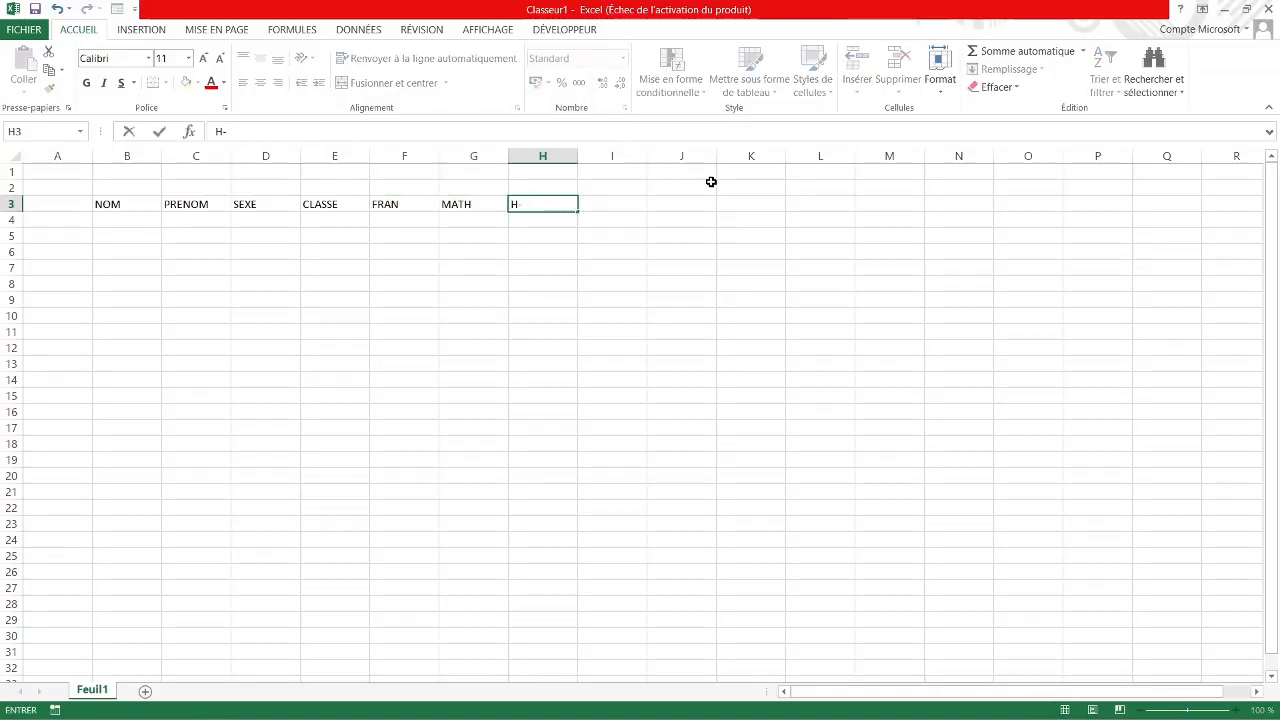
{"action": "key", "text": "Tab"}
{"action": "type", "text": "SCIENCE"}
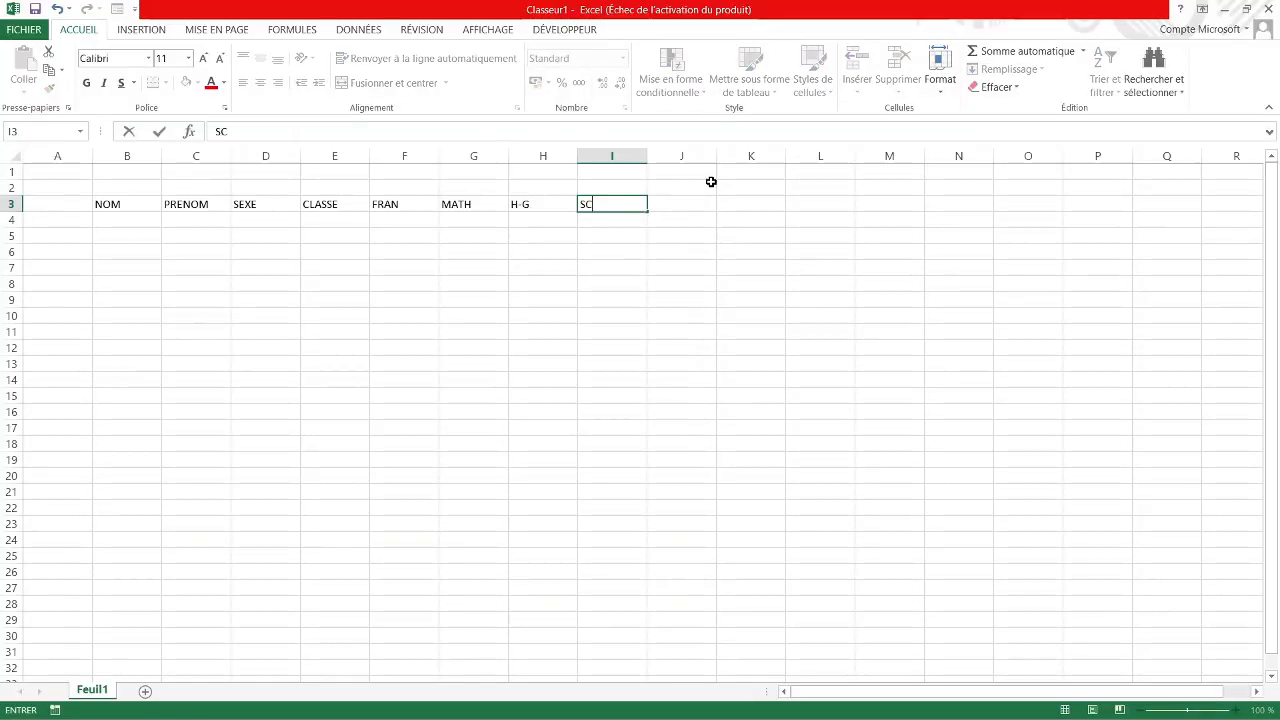
{"action": "left_click", "coordinate": [679, 205]}
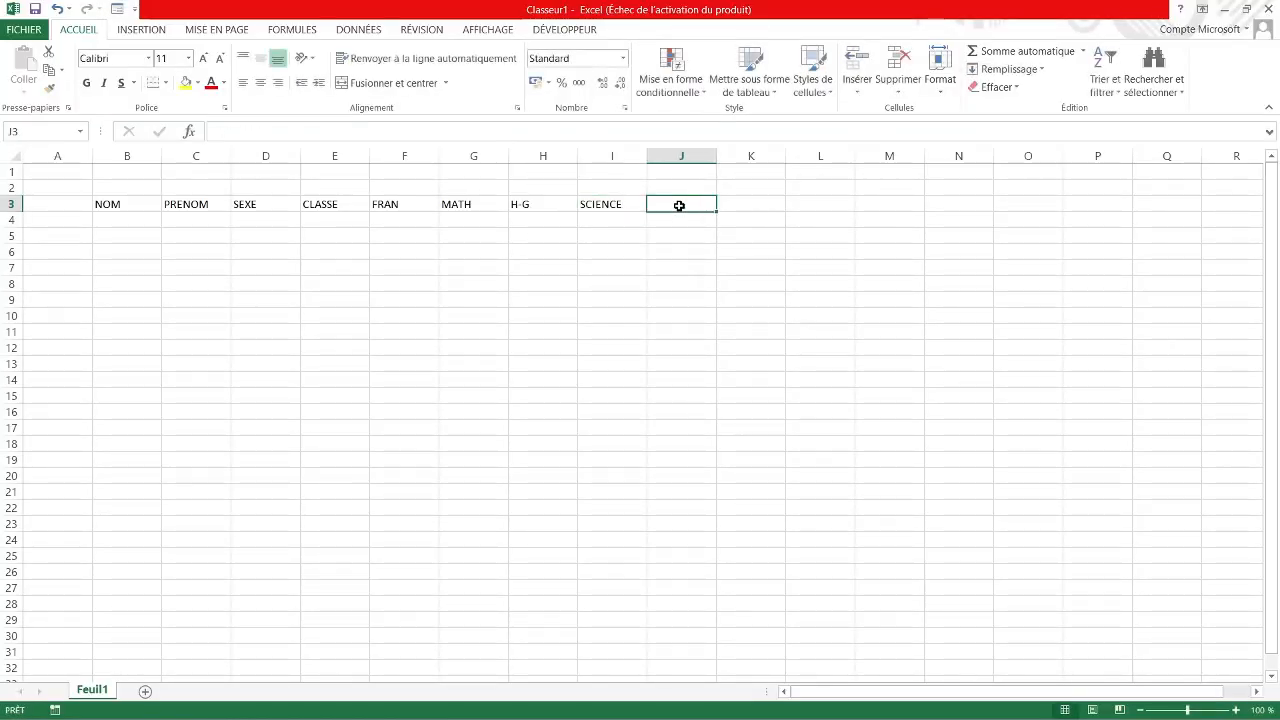
Add the result headings TOTAL, MOYENNE and RANG in cells J3 to L3.
{"action": "type", "text": "TOTAL"}
{"action": "key", "text": "Tab"}
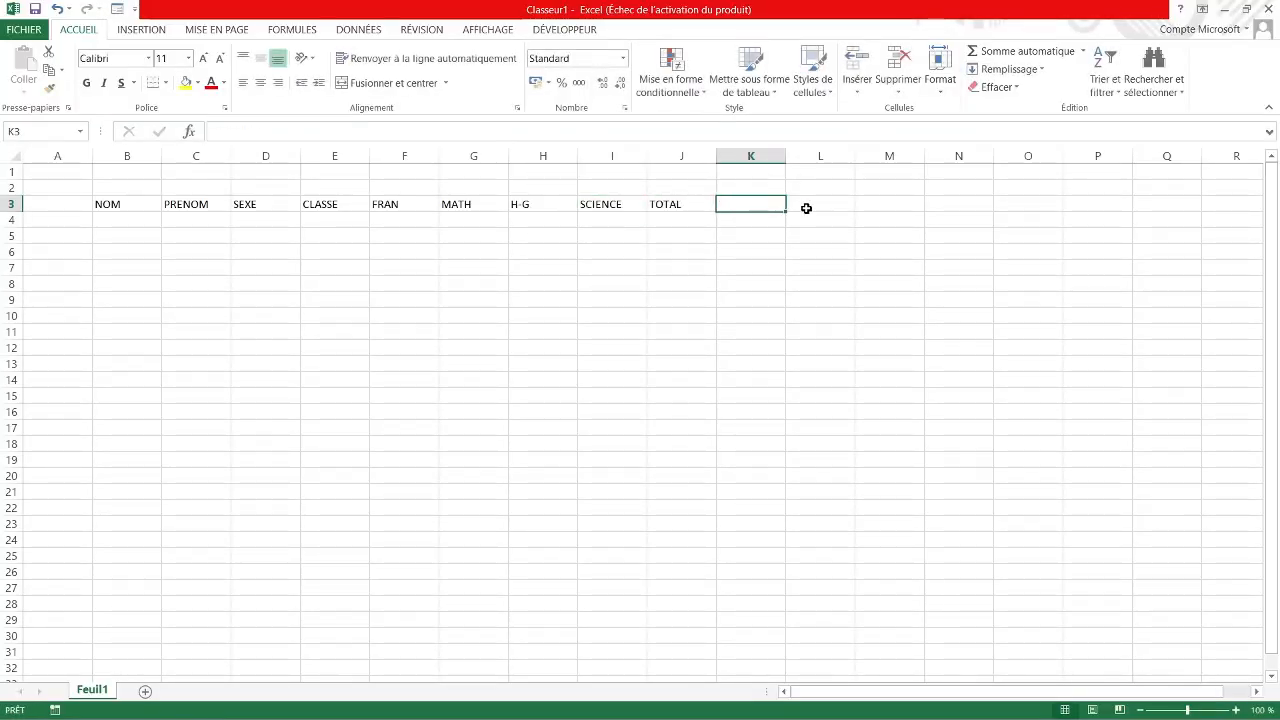
{"action": "type", "text": "MOYENNENE"}
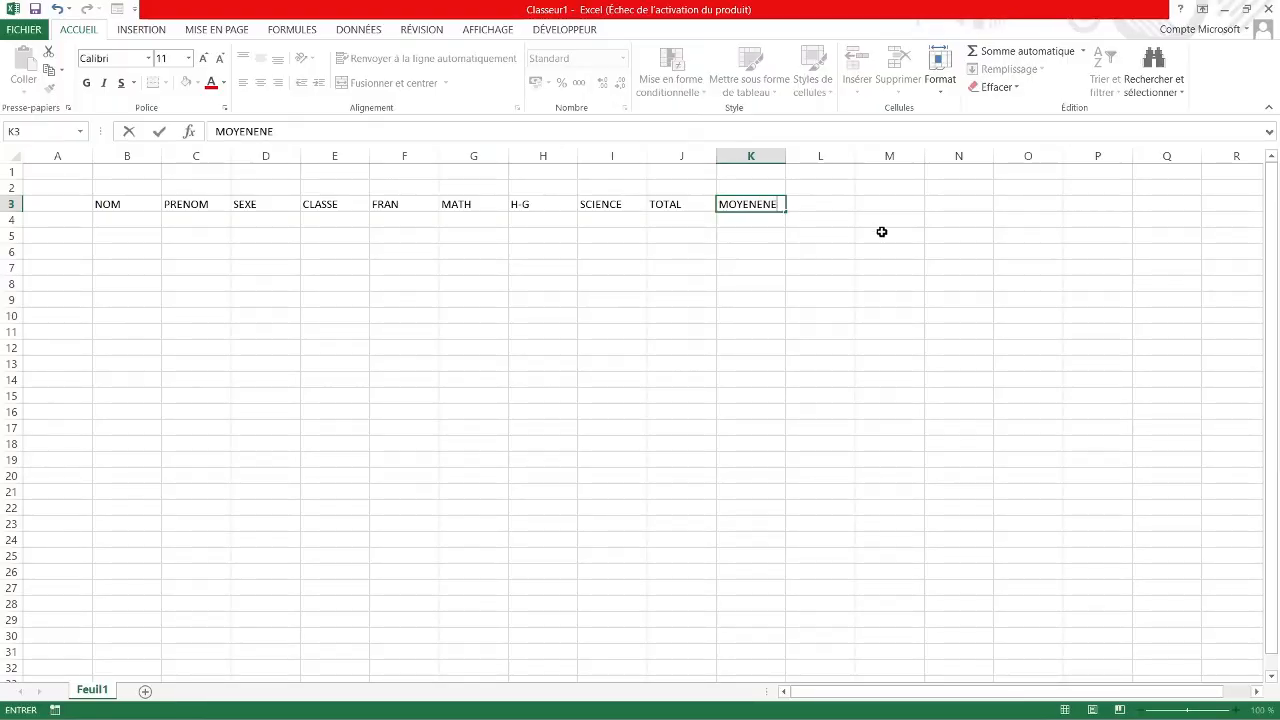
{"action": "key", "text": "ctrl+Return"}
{"action": "key", "text": "Tab"}
{"action": "type", "text": "RANG"}
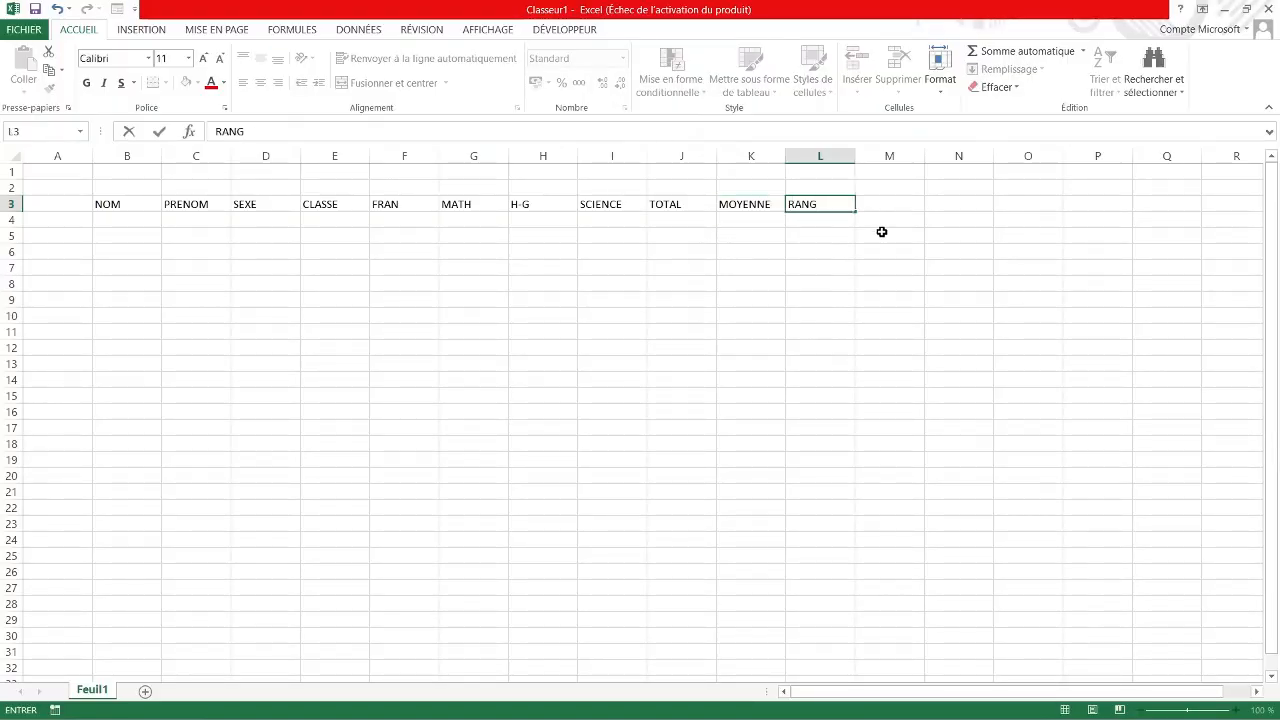
{"action": "left_click", "coordinate": [768, 251]}
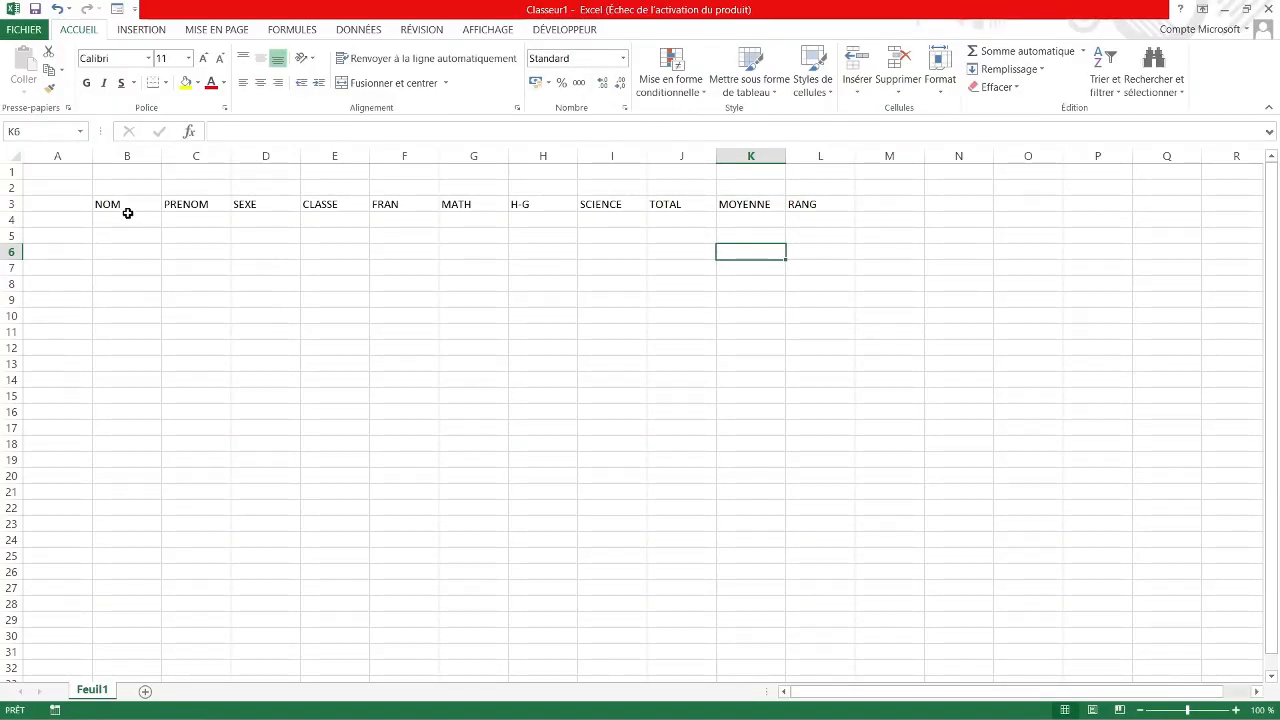
Enter the last and first names of the first two students in rows 4 and 5 under NOM and PRENOM.
{"action": "left_click", "coordinate": [128, 220]}
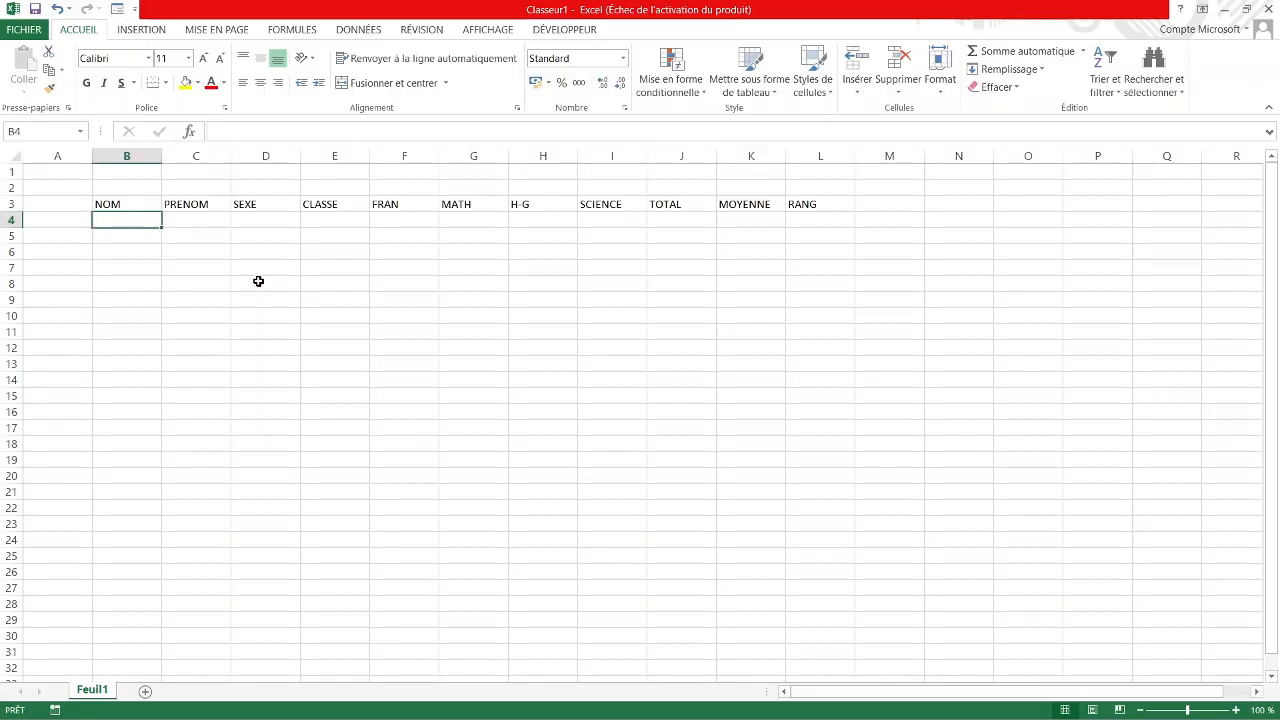
{"action": "type", "text": "KATI"}
{"action": "key", "text": "Tab"}
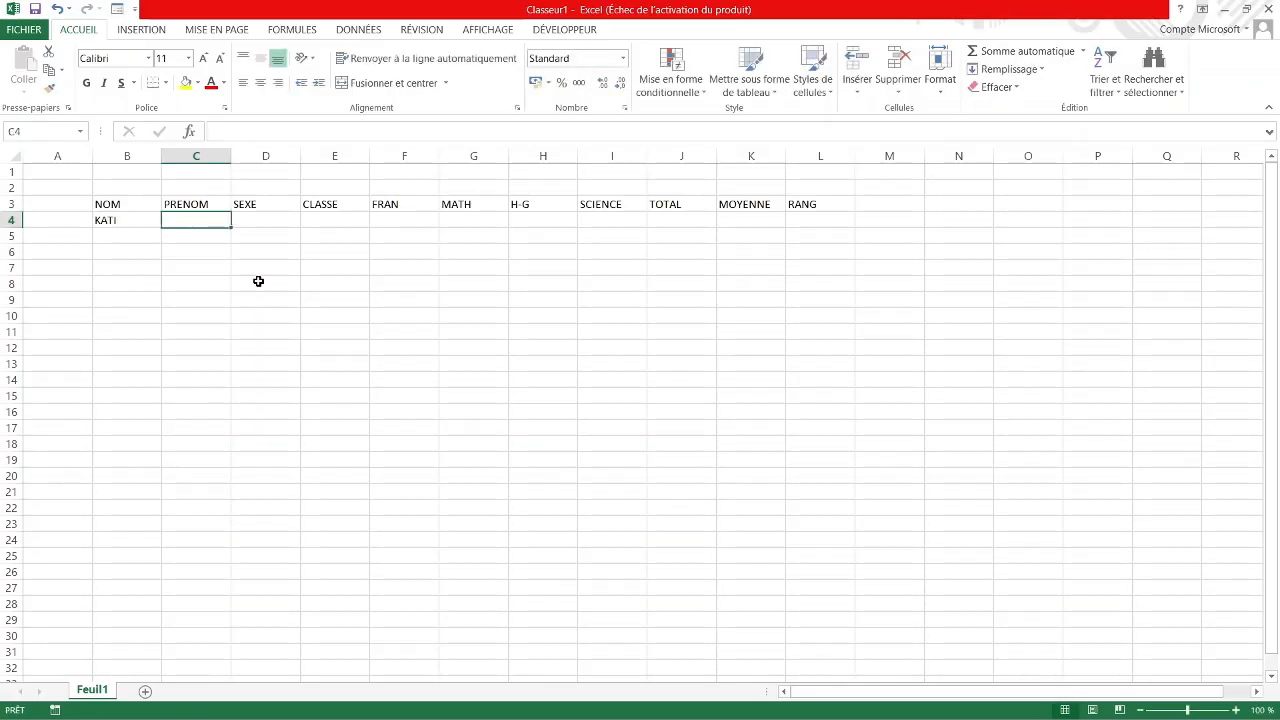
{"action": "type", "text": "LAMINE"}
{"action": "key", "text": "Return"}
{"action": "type", "text": "MOHIDA"}
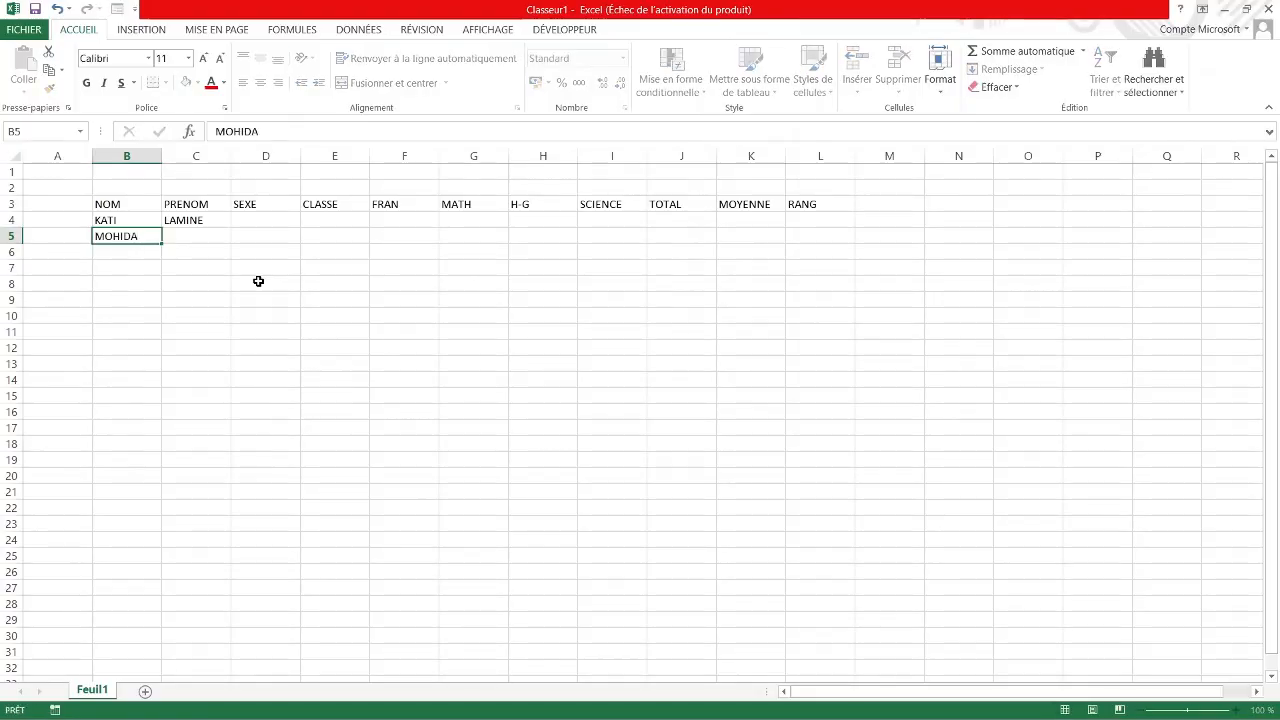
{"action": "key", "text": "Tab"}
{"action": "type", "text": "JOE"}
{"action": "key", "text": "Return"}
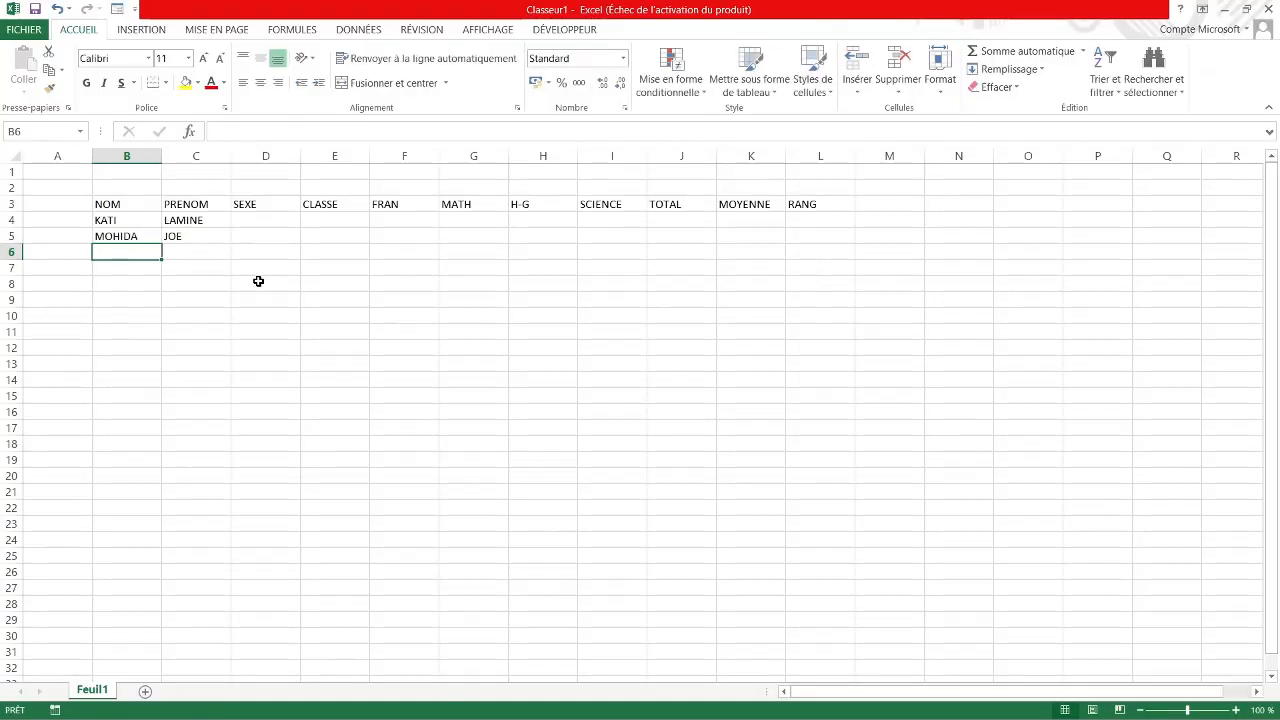
Enter the last and first names of the third and fourth students in rows 6 and 7.
{"action": "type", "text": "YAO"}
{"action": "key", "text": "Tab"}
{"action": "type", "text": "AFI"}
{"action": "key", "text": "Return"}
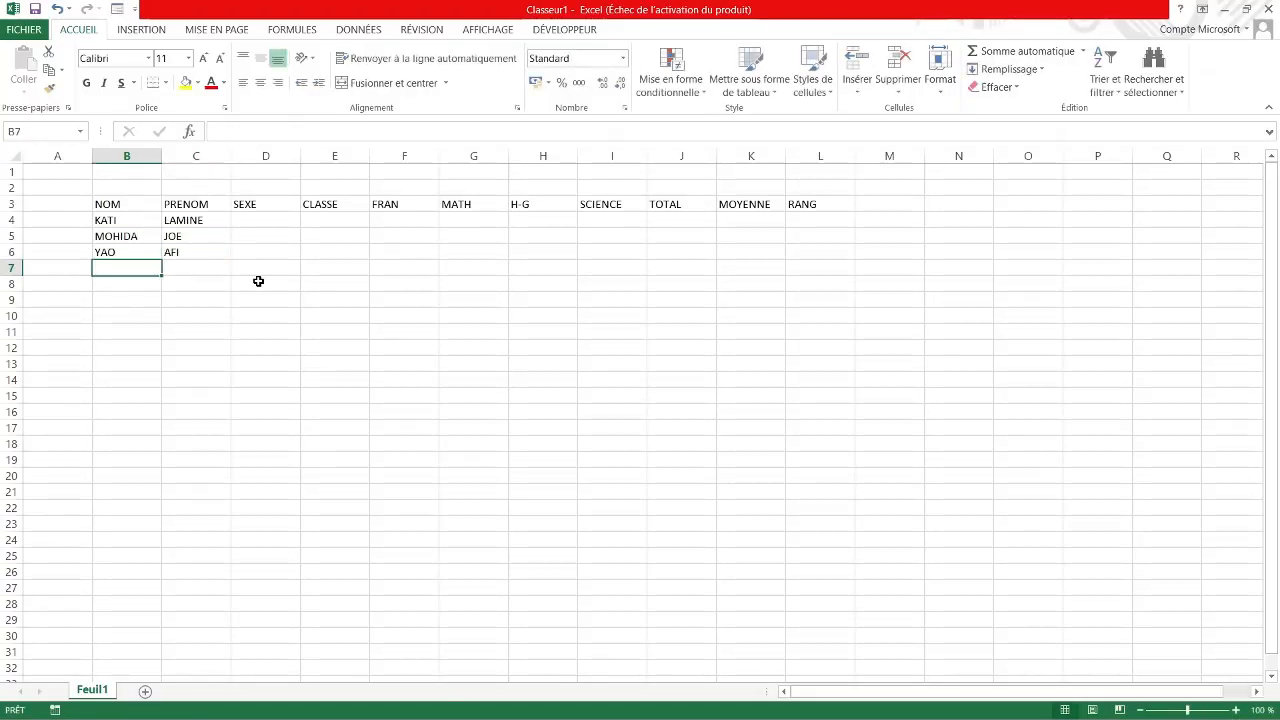
{"action": "type", "text": "LARE"}
{"action": "key", "text": "Tab"}
{"action": "type", "text": "JOSEF"}
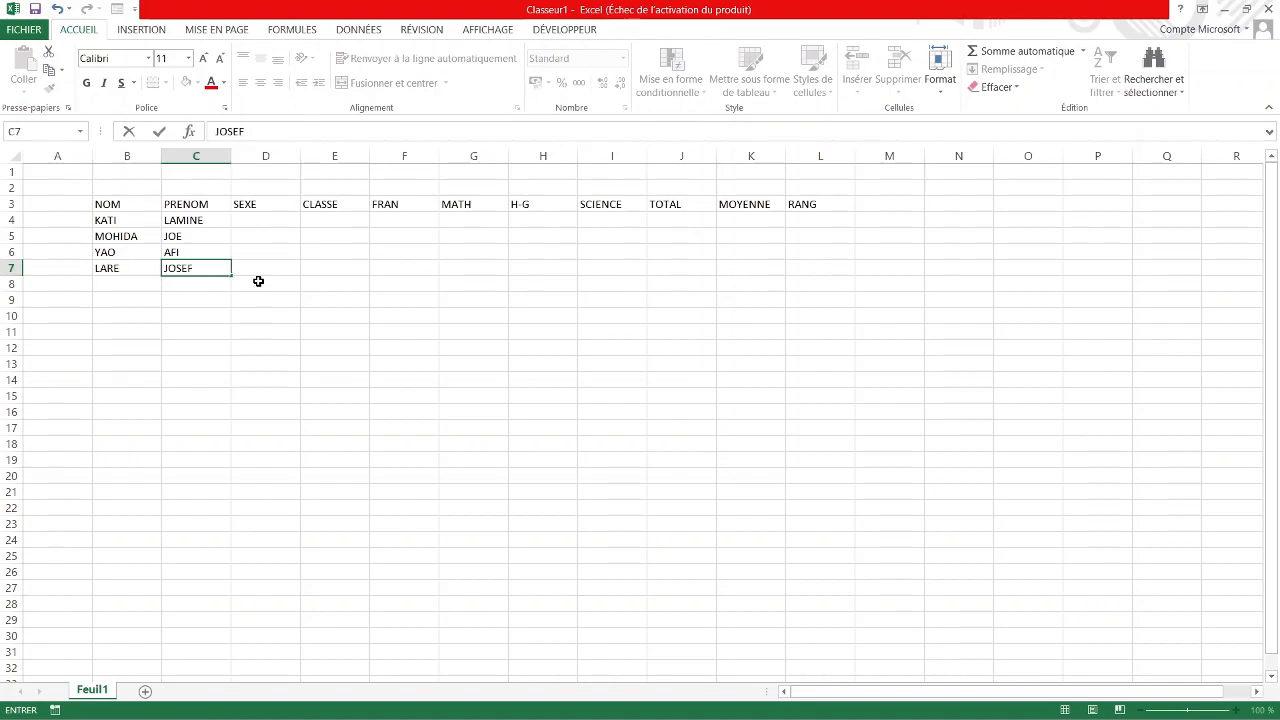
{"action": "key", "text": "Return"}
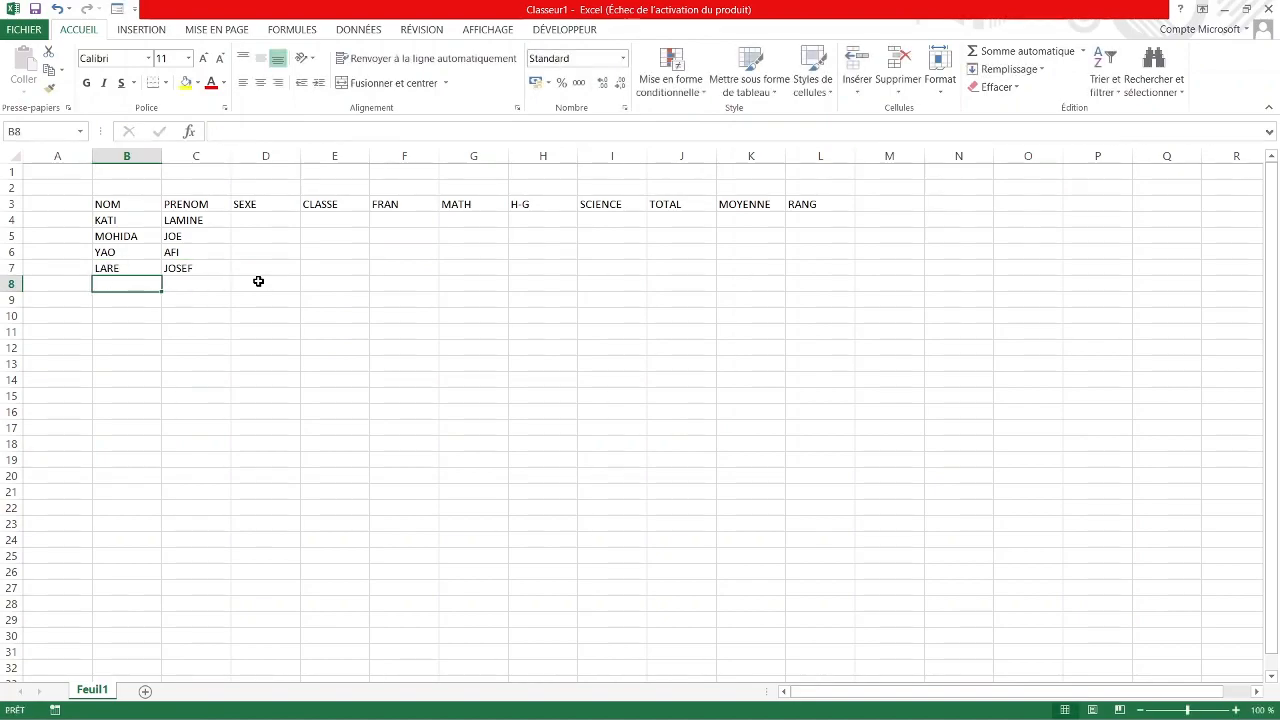
Enter the fifth student's last name in B8 and first name in C8.
{"action": "type", "text": "MODRE"}
{"action": "key", "text": "Tab"}
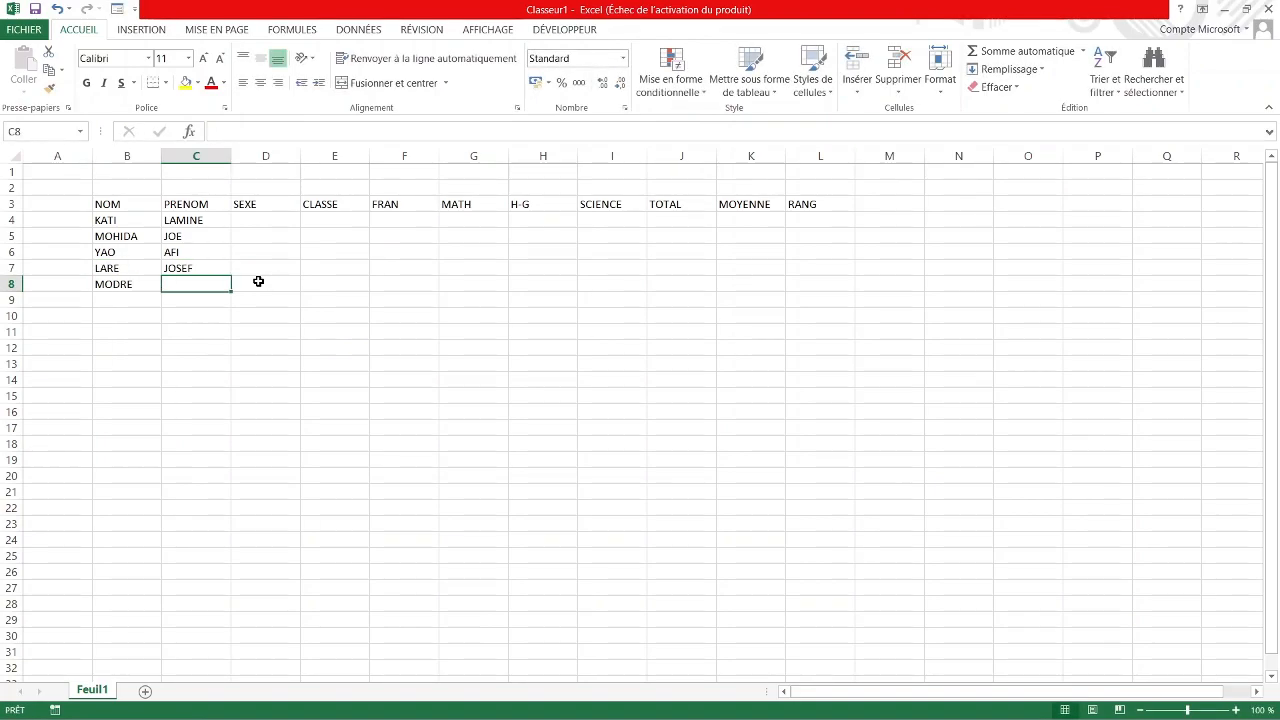
{"action": "type", "text": "MAX"}
{"action": "key", "text": "BackSpace"}
{"action": "key", "text": "BackSpace"}
{"action": "key", "text": "BackSpace"}
{"action": "type", "text": "NAR"}
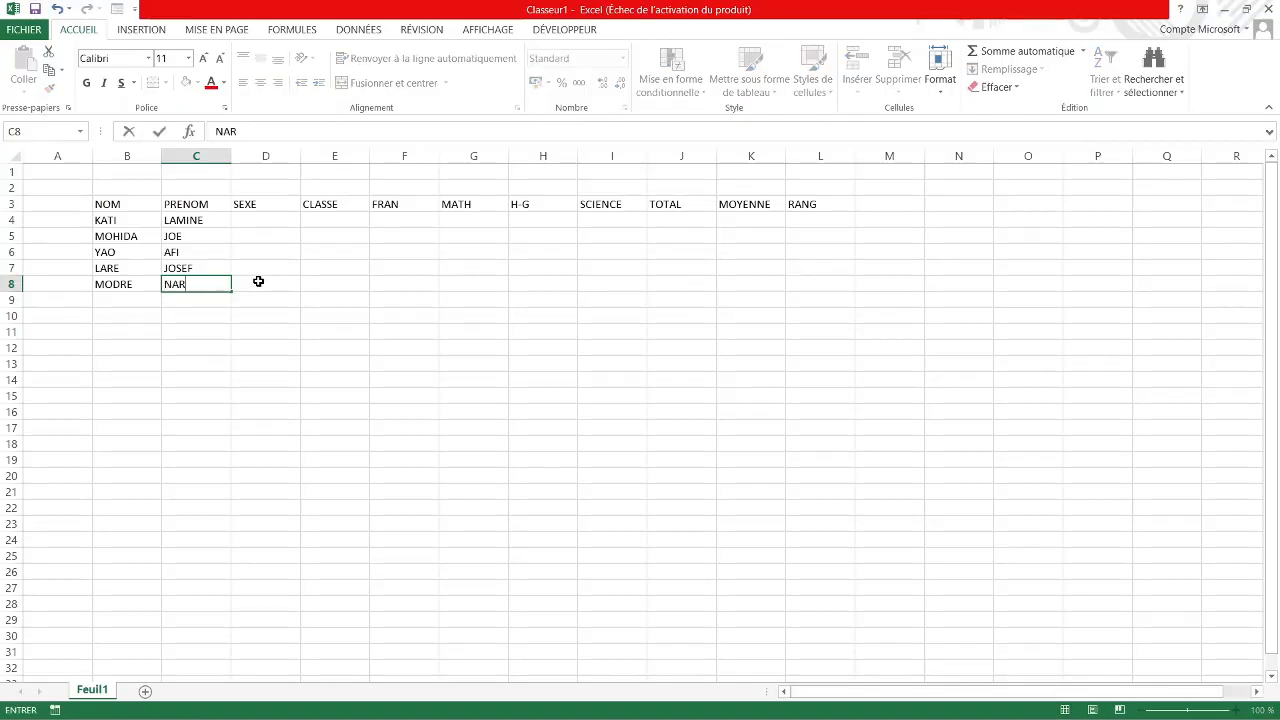
{"action": "key", "text": "BackSpace"}
{"action": "key", "text": "BackSpace"}
{"action": "key", "text": "BackSpace"}
{"action": "type", "text": "FIDELE"}
Fill the SEXE column from D4 to D8 with M, M, F, M and F.
{"action": "left_click", "coordinate": [251, 220]}
{"action": "type", "text": "M"}
{"action": "key", "text": "Return"}
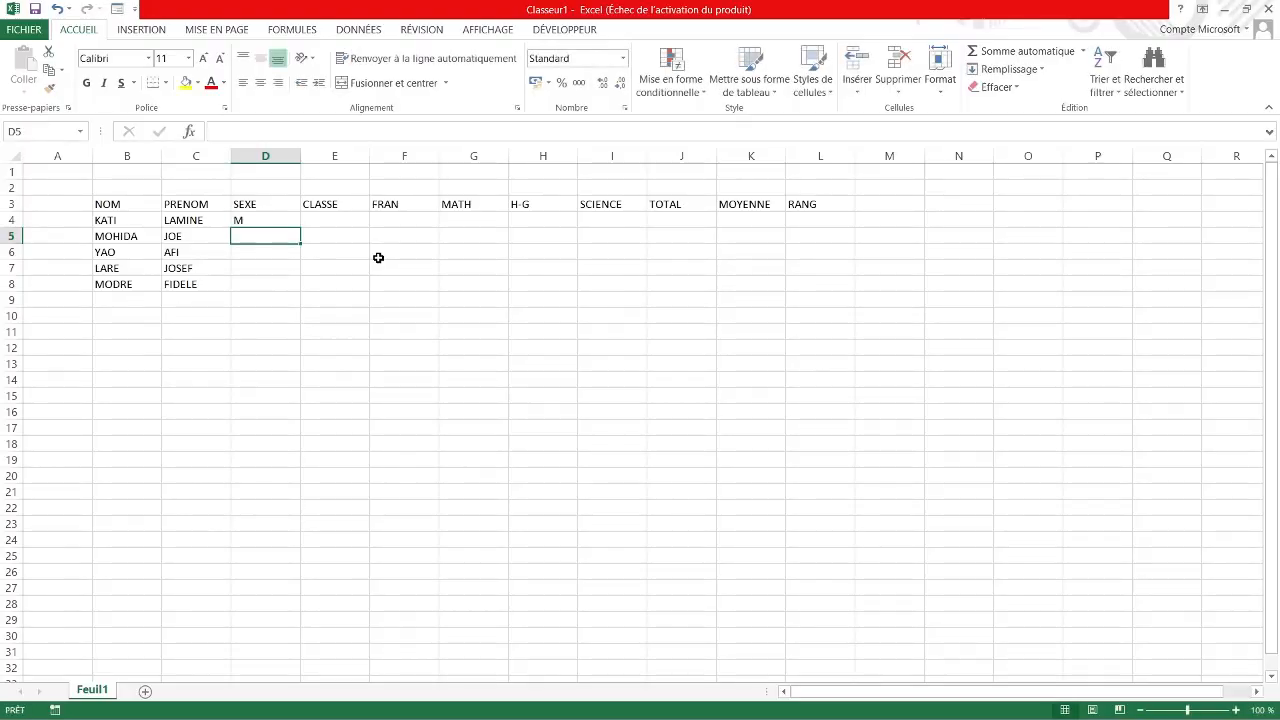
{"action": "type", "text": "M"}
{"action": "key", "text": "Return"}
{"action": "type", "text": "F"}
{"action": "key", "text": "Return"}
{"action": "type", "text": "M"}
{"action": "key", "text": "Return"}
{"action": "type", "text": "F"}
Fill the CLASSE column from E4 to E8 with CE1, CE1, CM1, CP2 and CP2.
{"action": "left_click", "coordinate": [339, 220]}
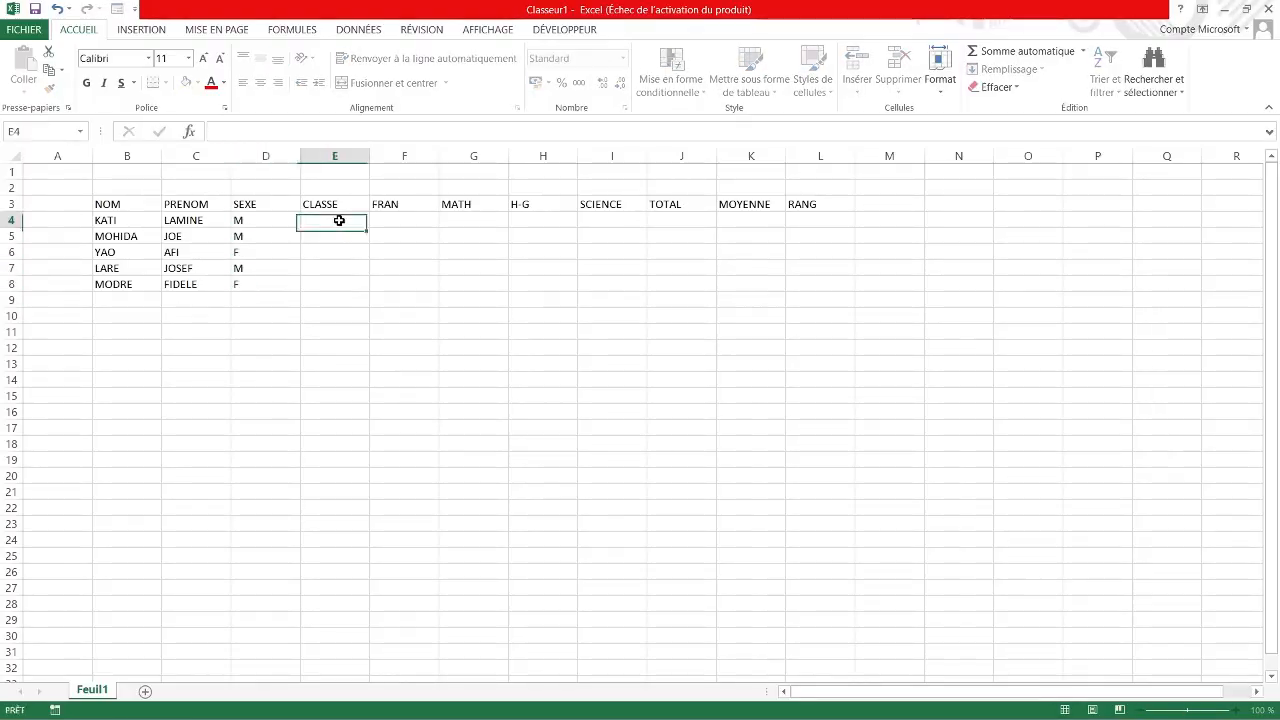
{"action": "type", "text": "C"}
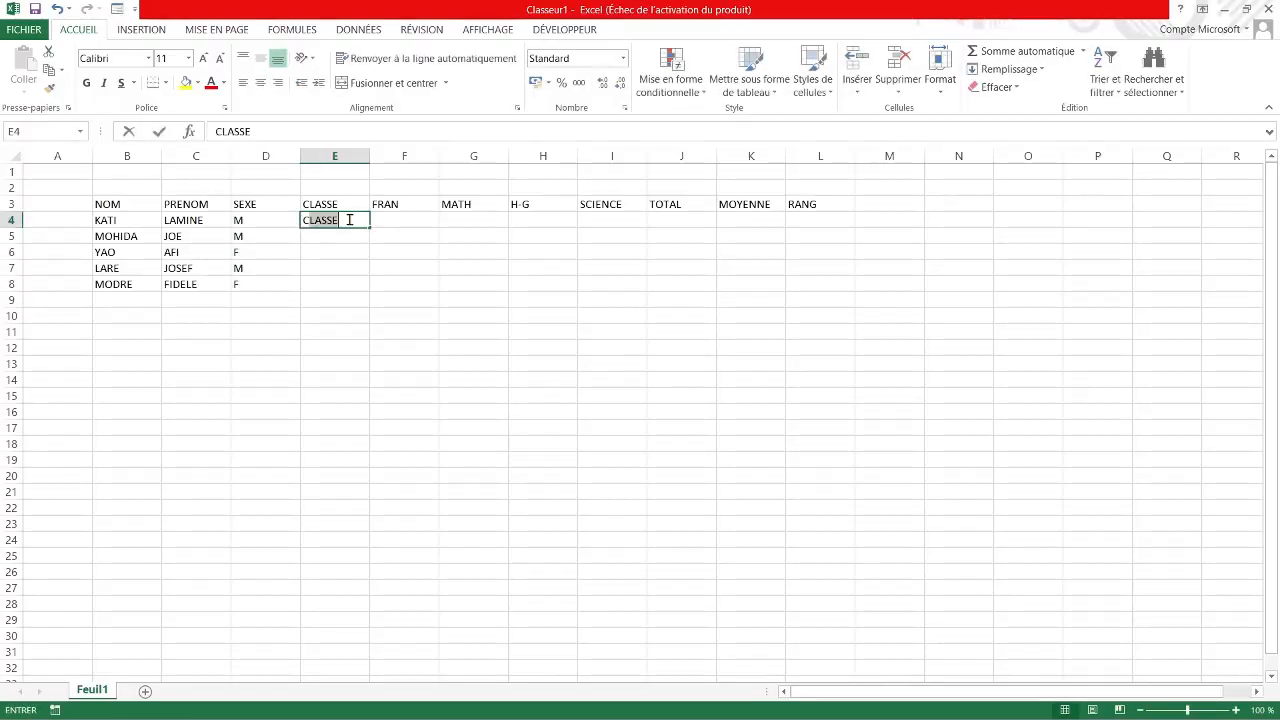
{"action": "type", "text": "E1"}
{"action": "key", "text": "Return"}
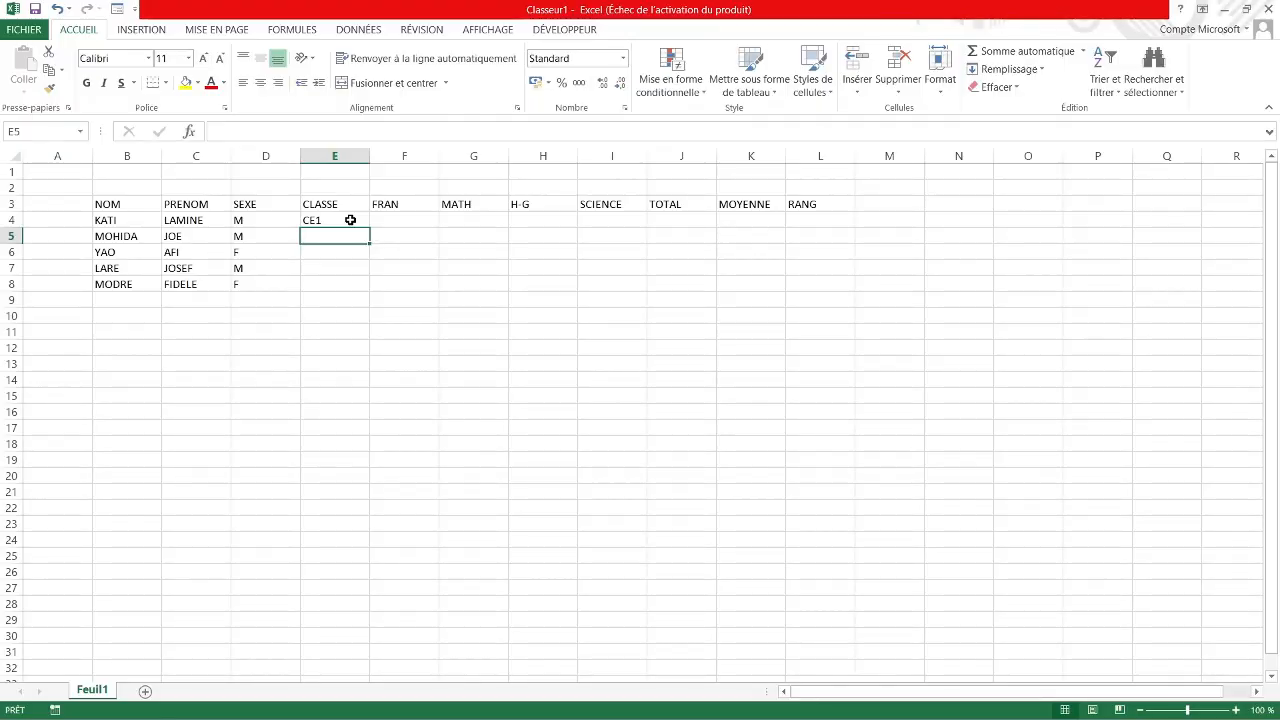
{"action": "type", "text": "CE1"}
{"action": "key", "text": "Return"}
{"action": "type", "text": "CM1"}
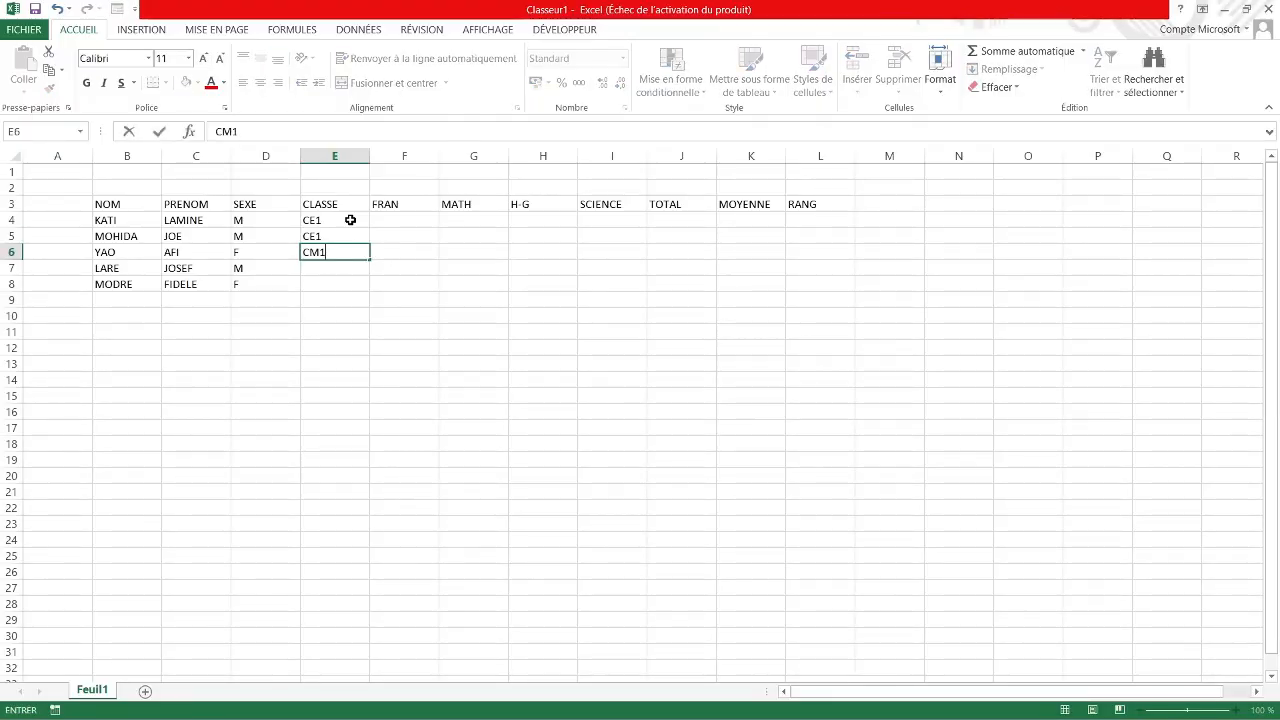
{"action": "key", "text": "Return"}
{"action": "type", "text": "CP2"}
{"action": "key", "text": "Return"}
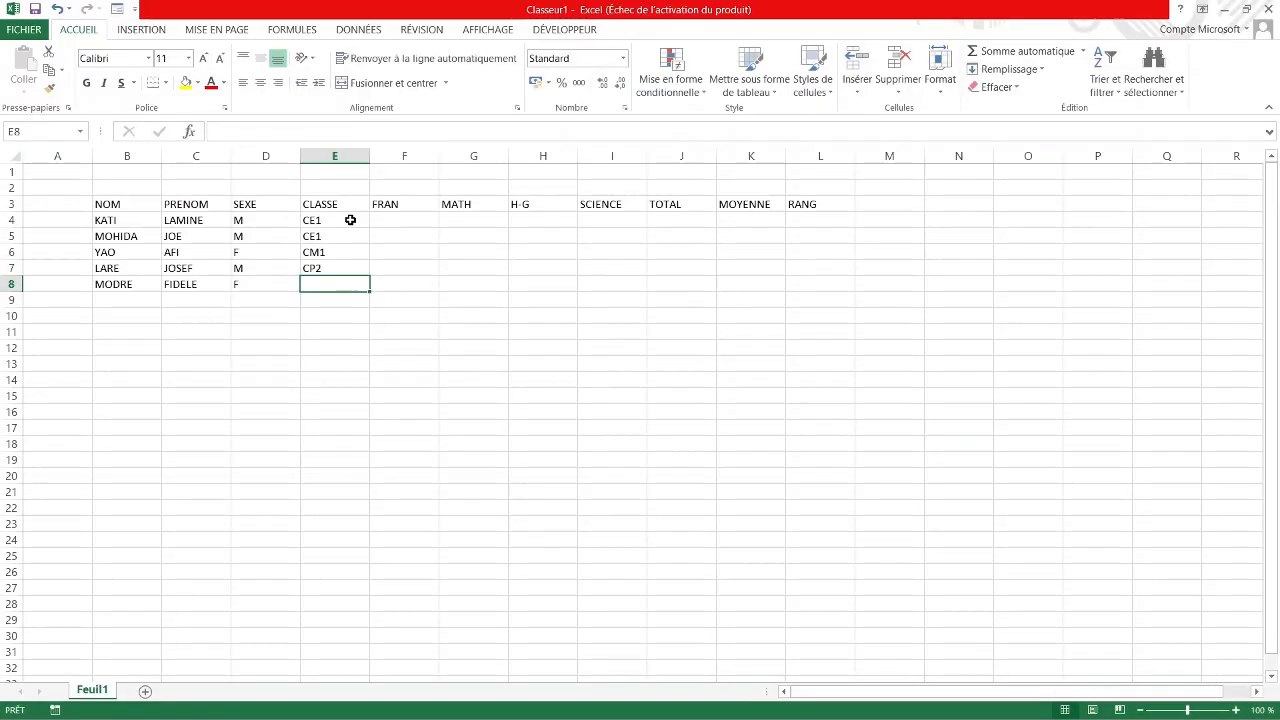
{"action": "type", "text": "CP2"}
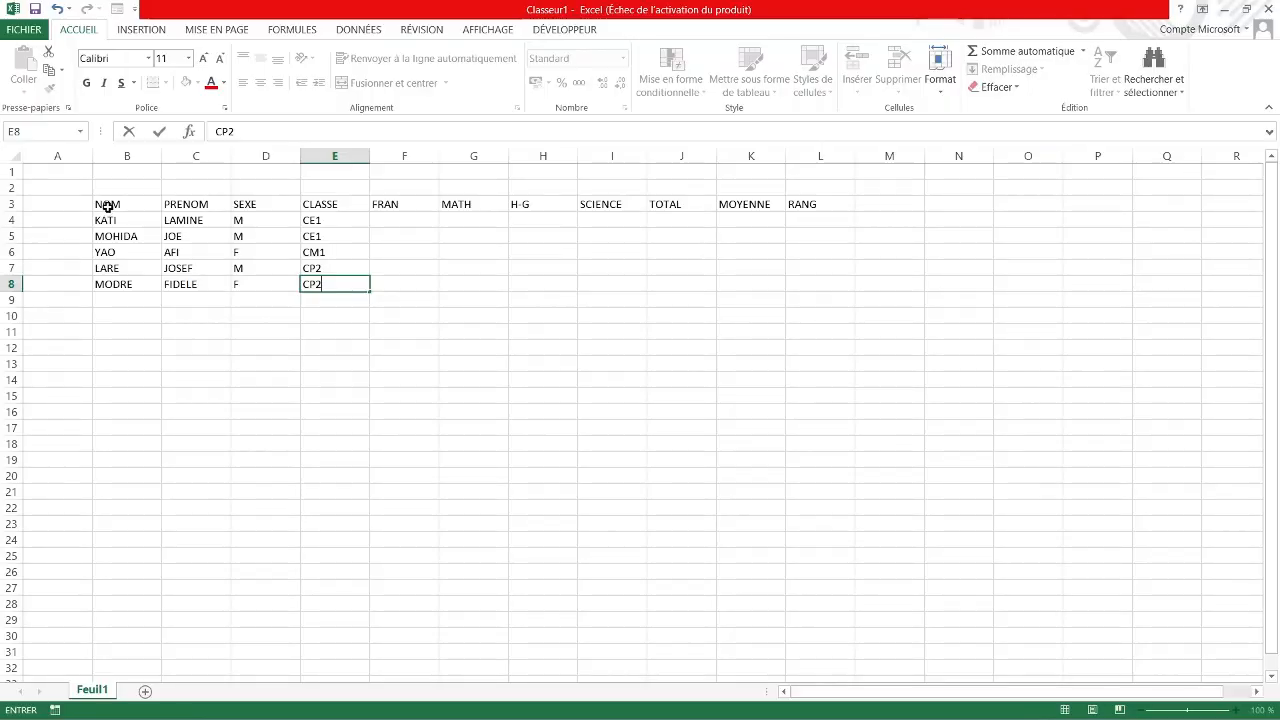
Apply all borders to the table range B3:L8 using a thicker solid line style.
{"action": "left_click_drag", "start_coordinate": [108, 205], "coordinate": [816, 287]}
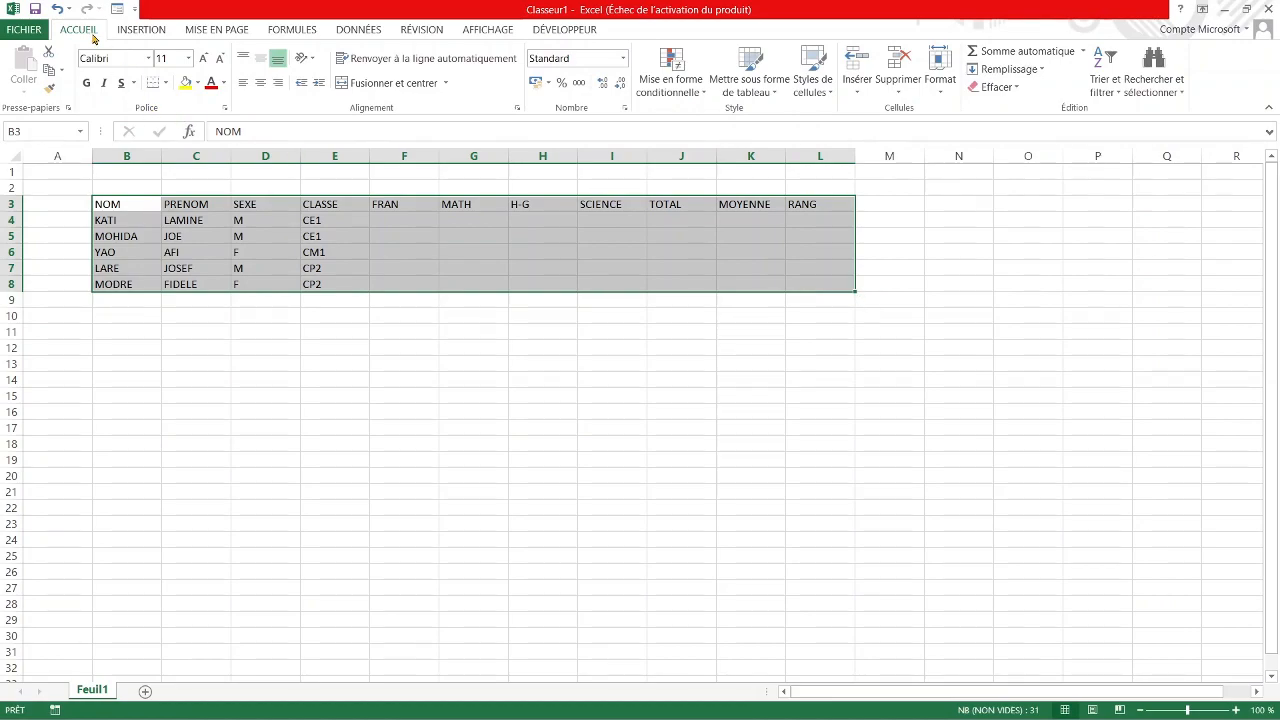
{"action": "left_click", "coordinate": [166, 84]}
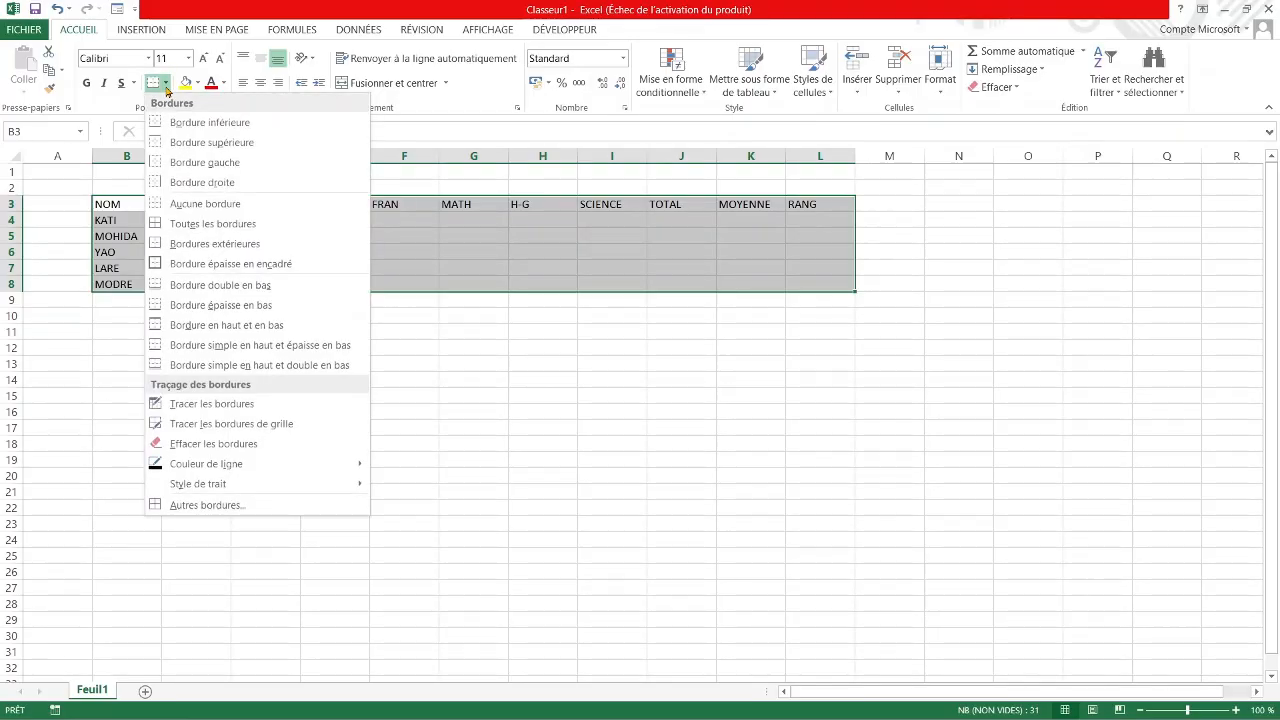
{"action": "mouse_move", "coordinate": [237, 494]}
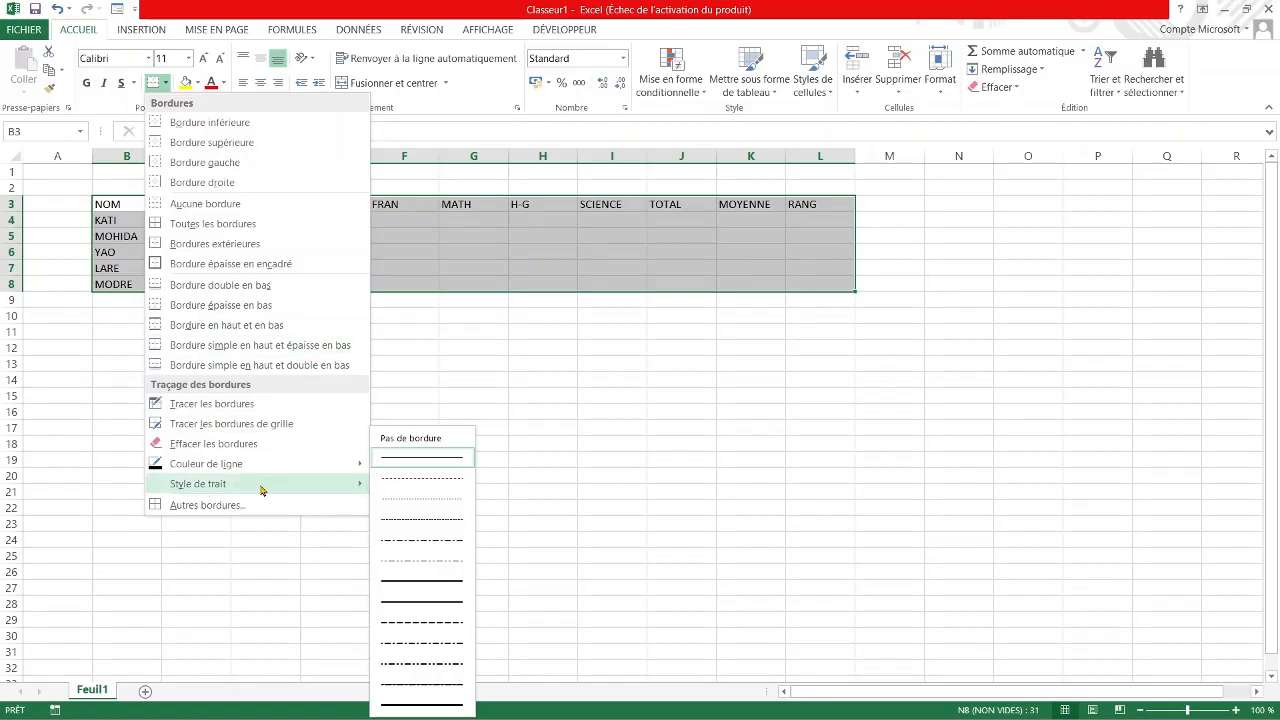
{"action": "left_click", "coordinate": [398, 604]}
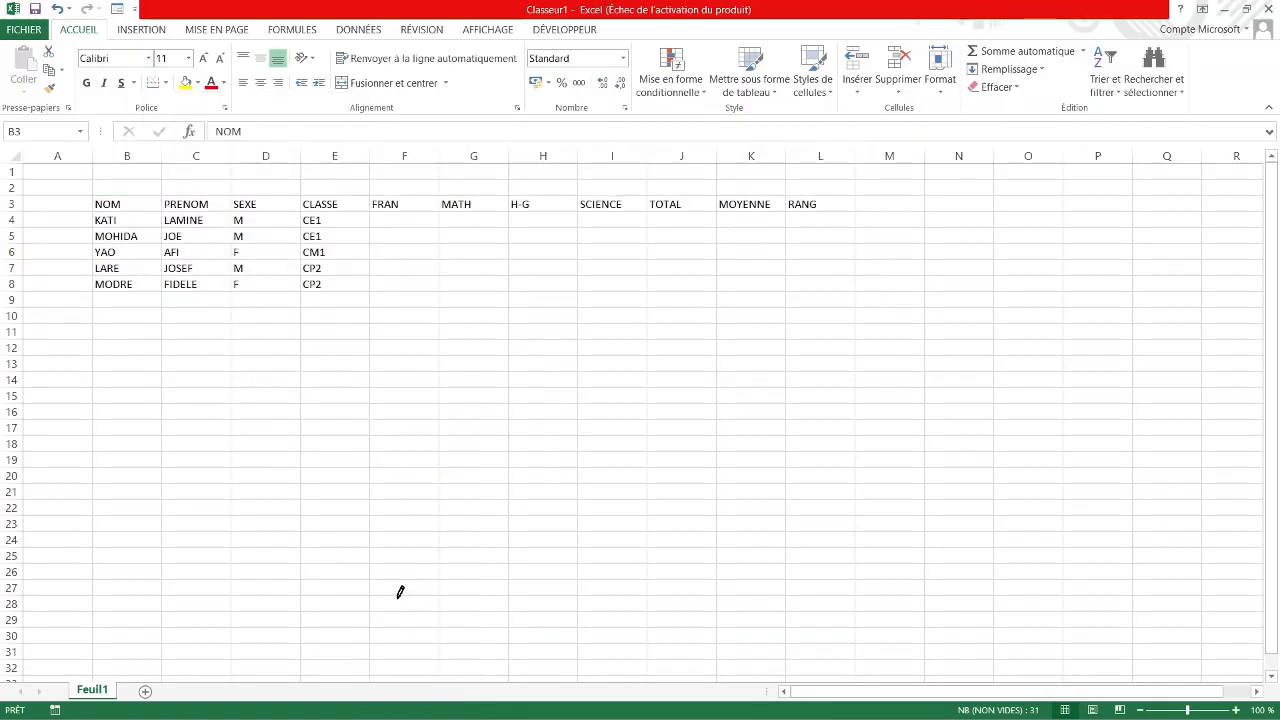
{"action": "left_click", "coordinate": [166, 84]}
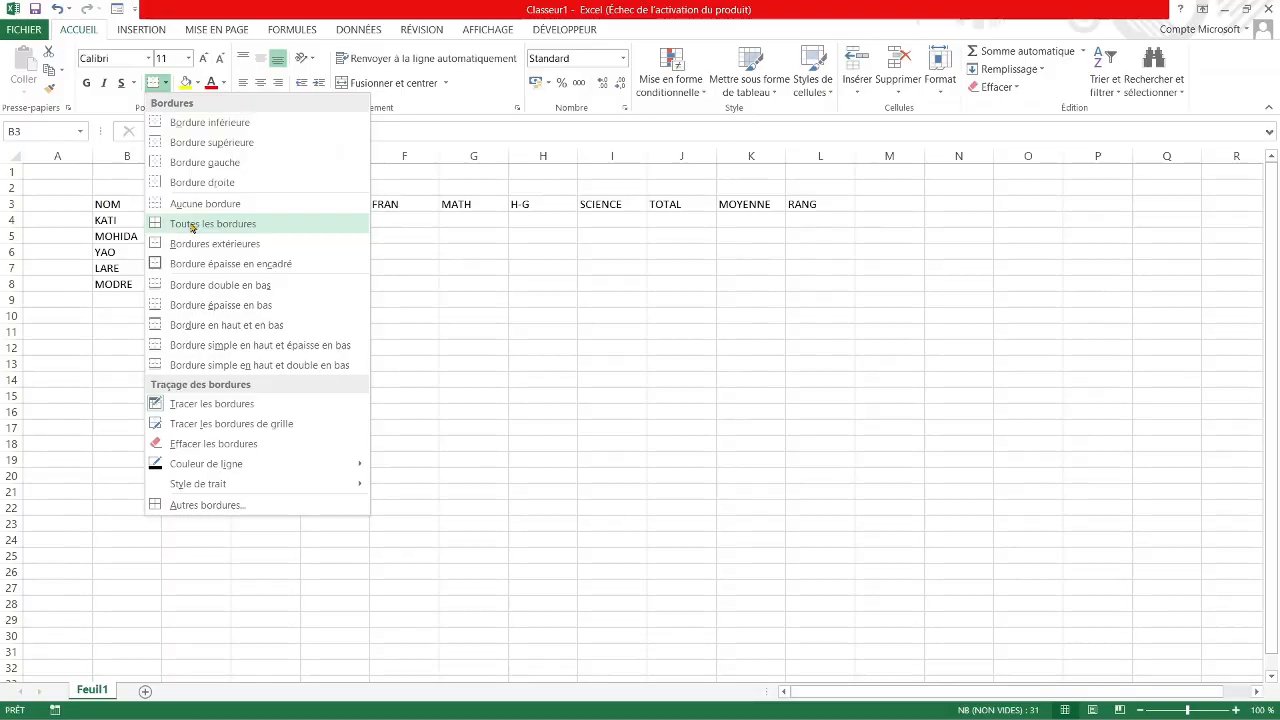
{"action": "left_click", "coordinate": [183, 224]}
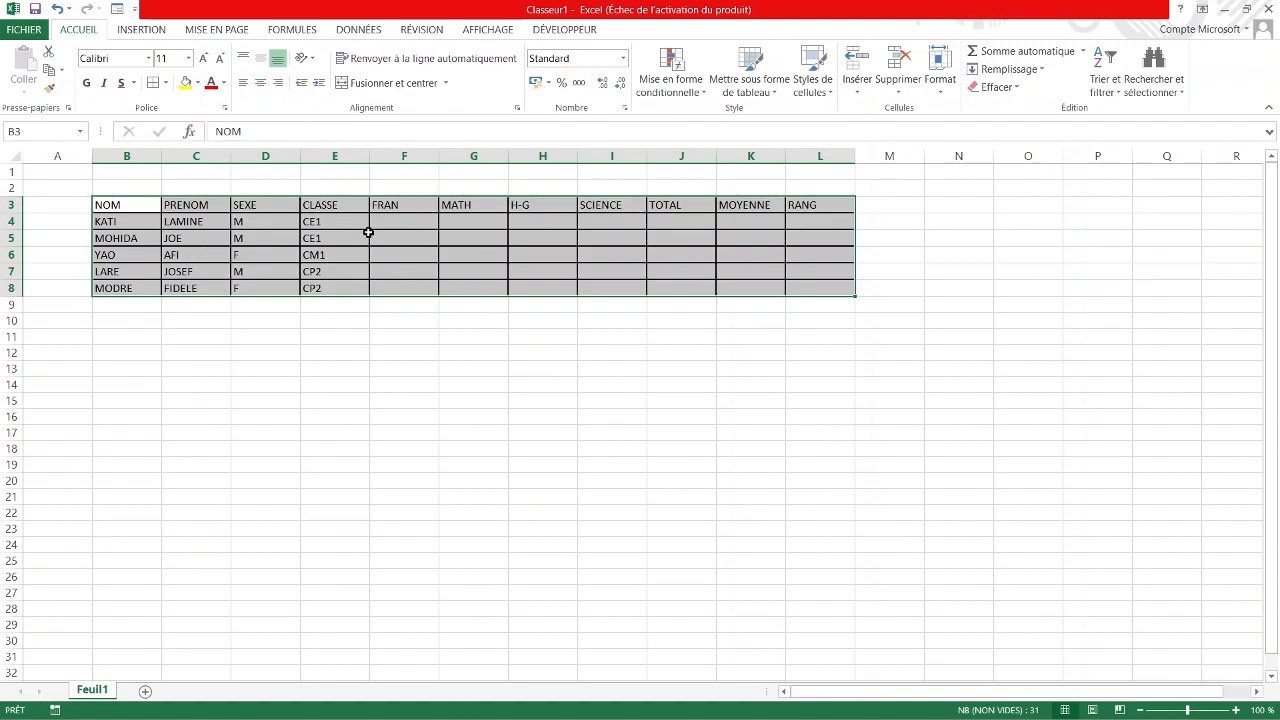
{"action": "left_click", "coordinate": [479, 218]}
{"action": "left_click", "coordinate": [562, 271]}
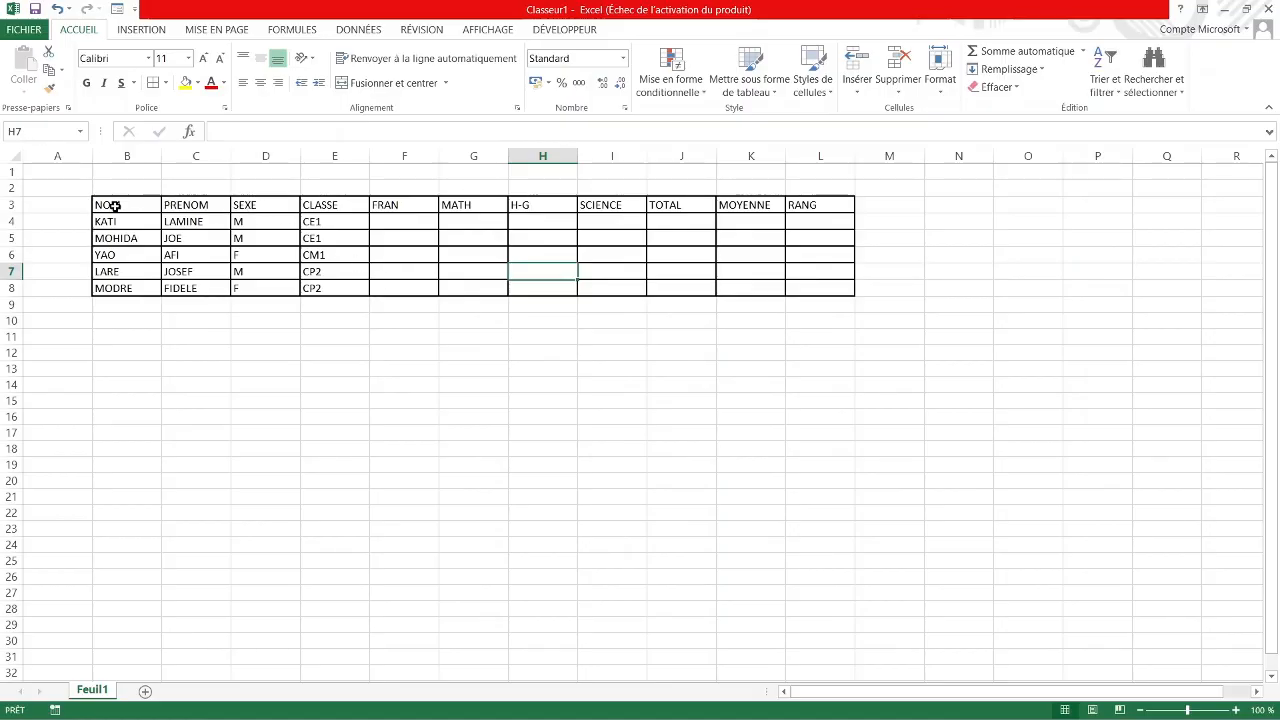
Center the heading row B3:L3 horizontally and make its text bold.
{"action": "left_click_drag", "start_coordinate": [114, 206], "coordinate": [831, 211]}
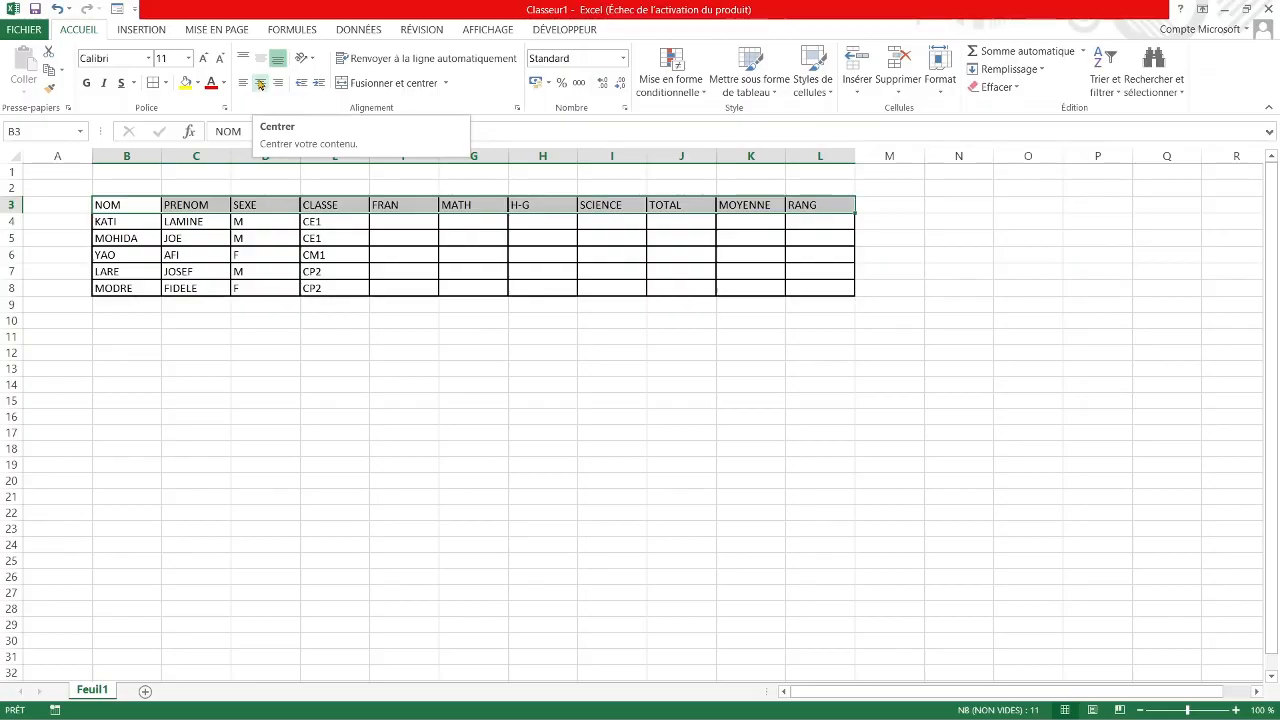
{"action": "left_click", "coordinate": [260, 84]}
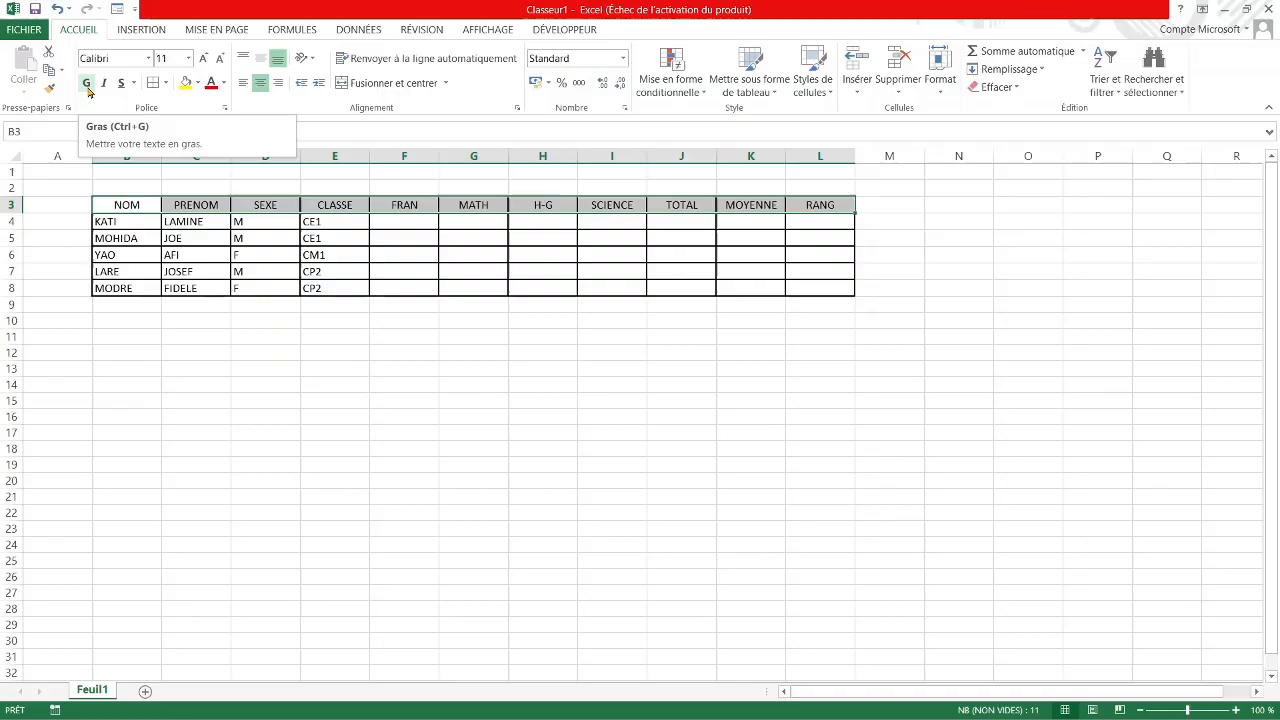
{"action": "left_click", "coordinate": [87, 84]}
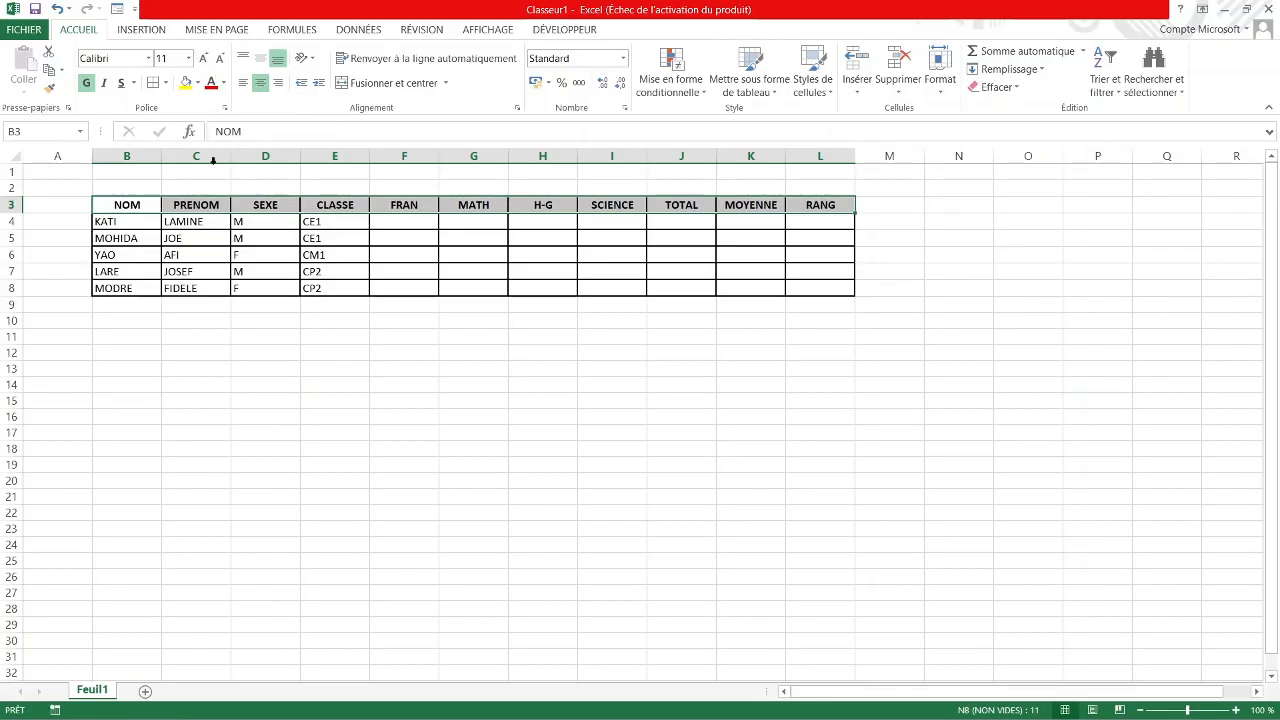
Increase the font size of the headings in B3:L3 to 18.
{"action": "left_click", "coordinate": [204, 58]}
{"action": "left_click", "coordinate": [204, 58]}
{"action": "left_click", "coordinate": [204, 58]}
{"action": "left_click", "coordinate": [204, 58]}
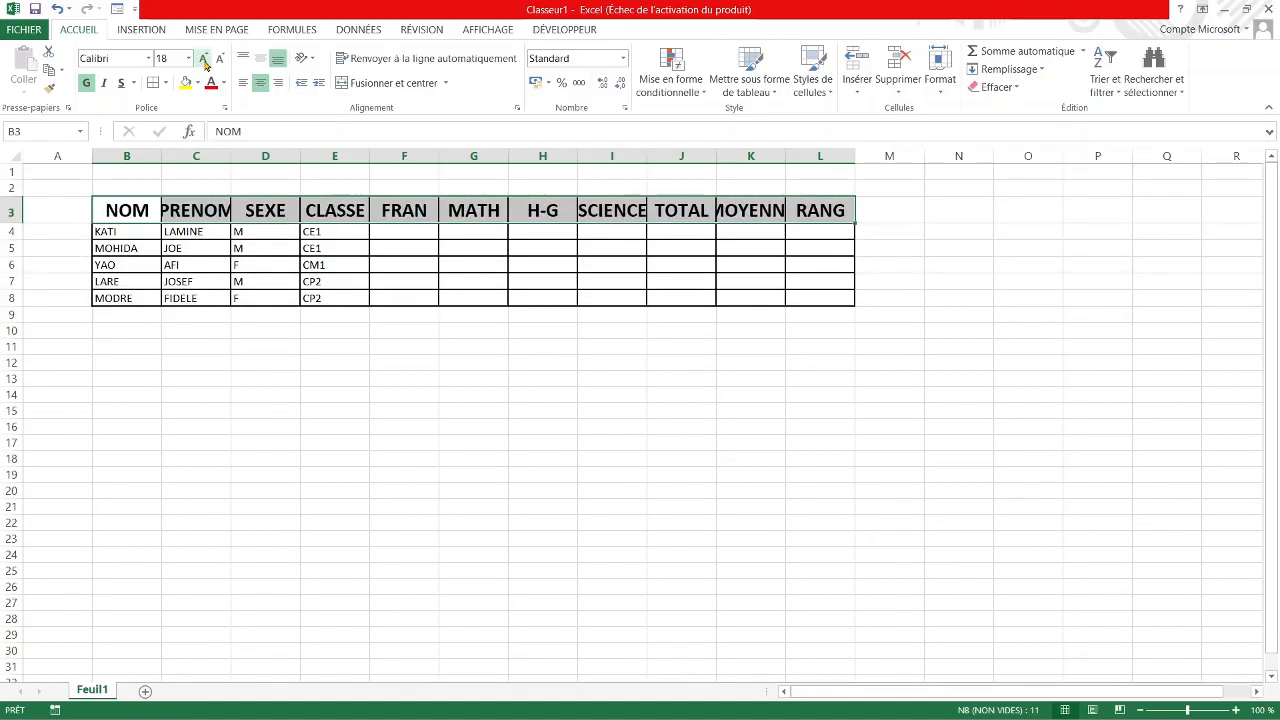
Reduce the font size of the headings in B3:L3 to 14.
{"action": "left_click", "coordinate": [220, 60]}
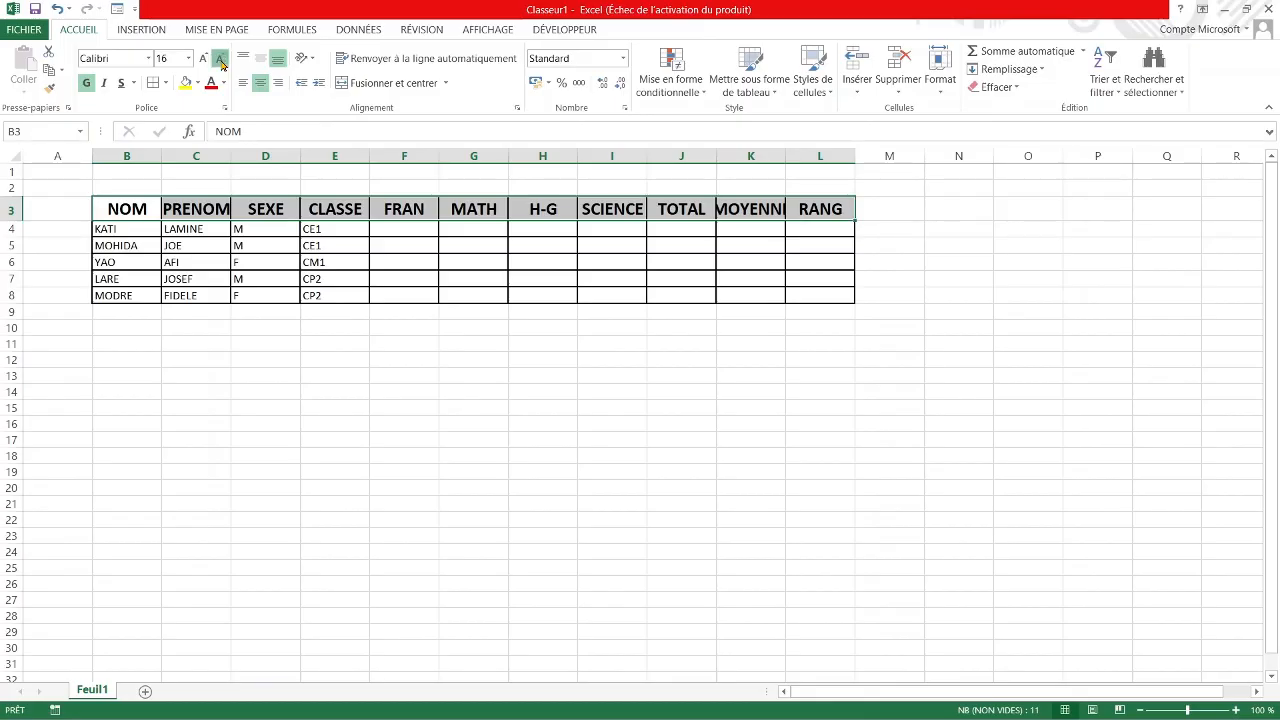
{"action": "left_click", "coordinate": [220, 60]}
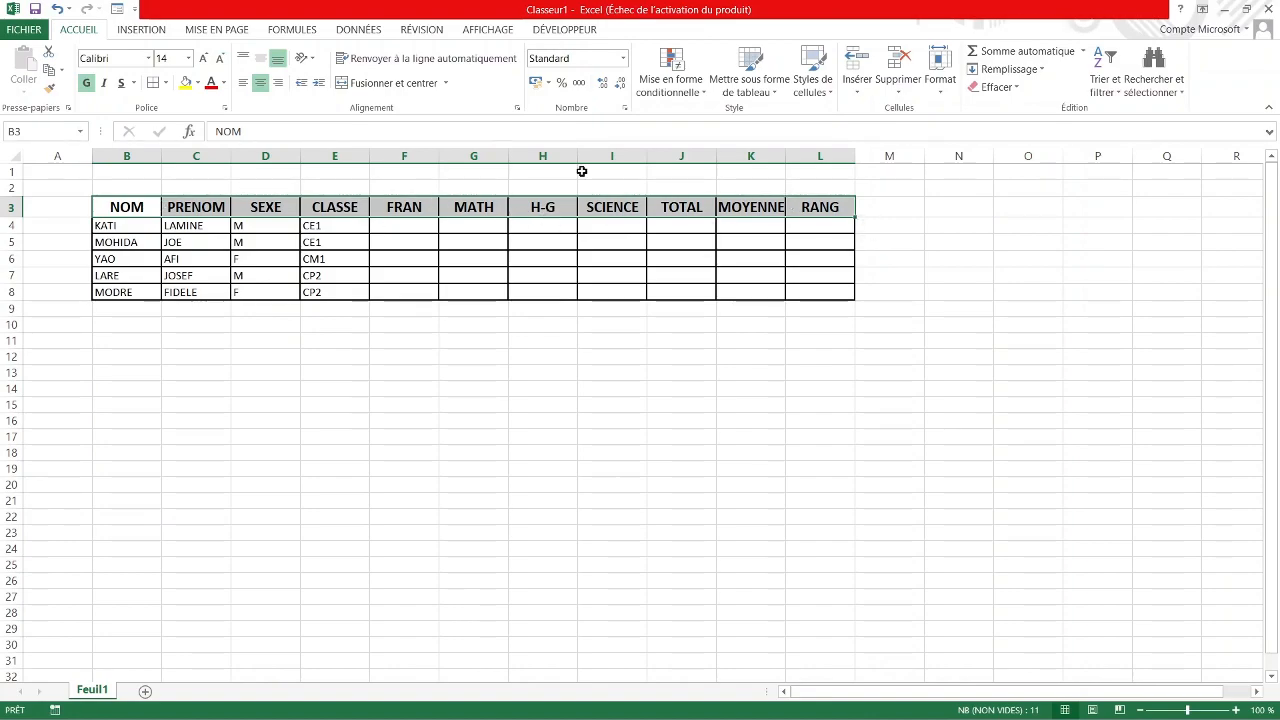
Fill the heading row B3:L3 with a light green theme colour and set its text colour to red.
{"action": "left_click", "coordinate": [199, 89]}
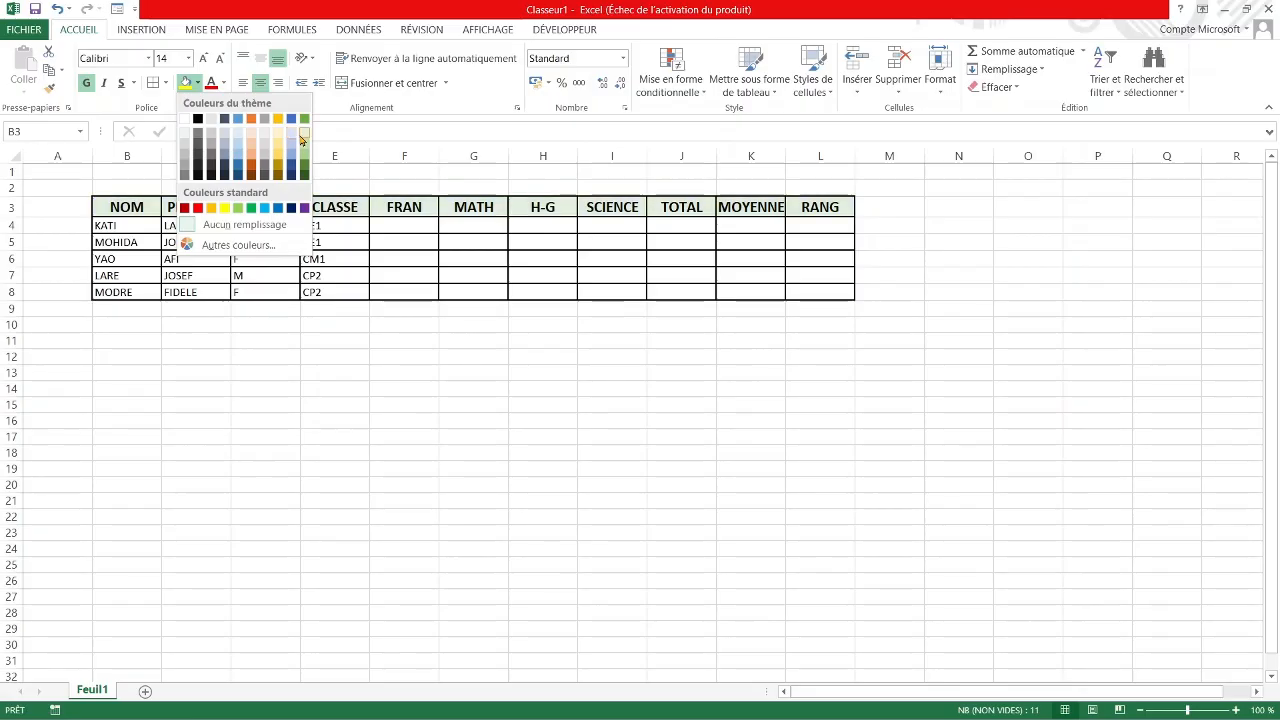
{"action": "left_click", "coordinate": [303, 151]}
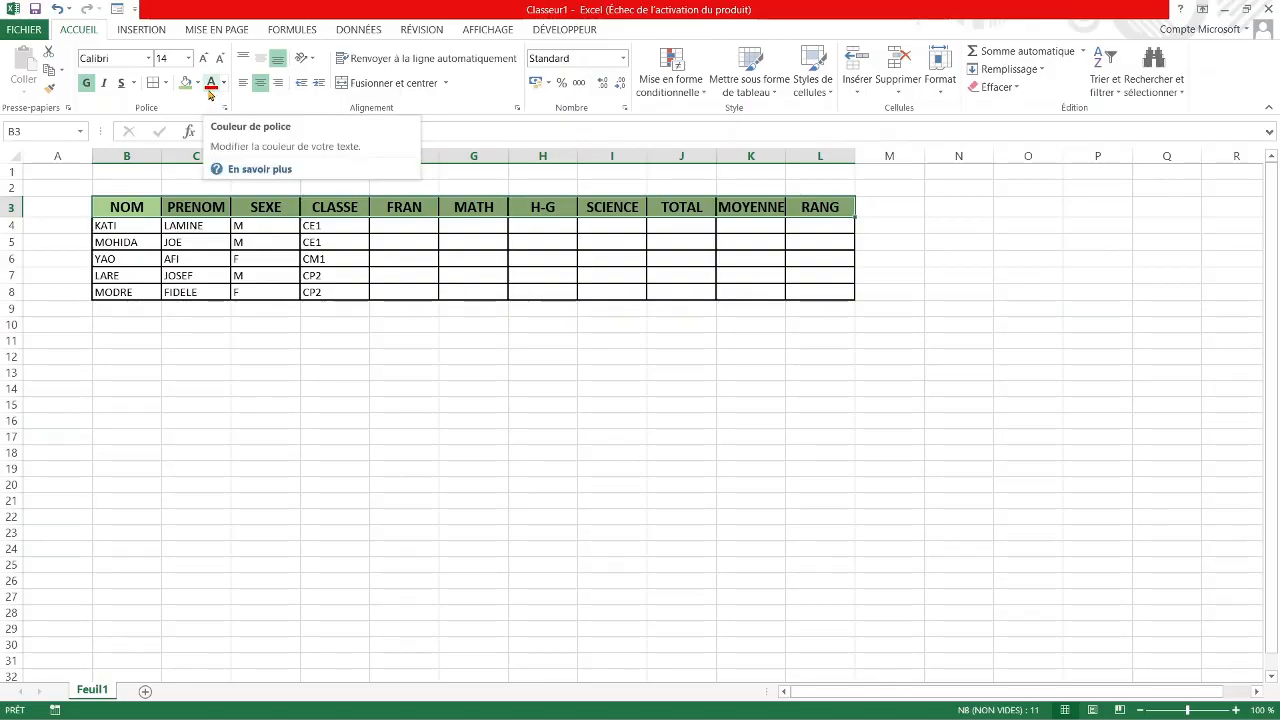
{"action": "left_click", "coordinate": [223, 85]}
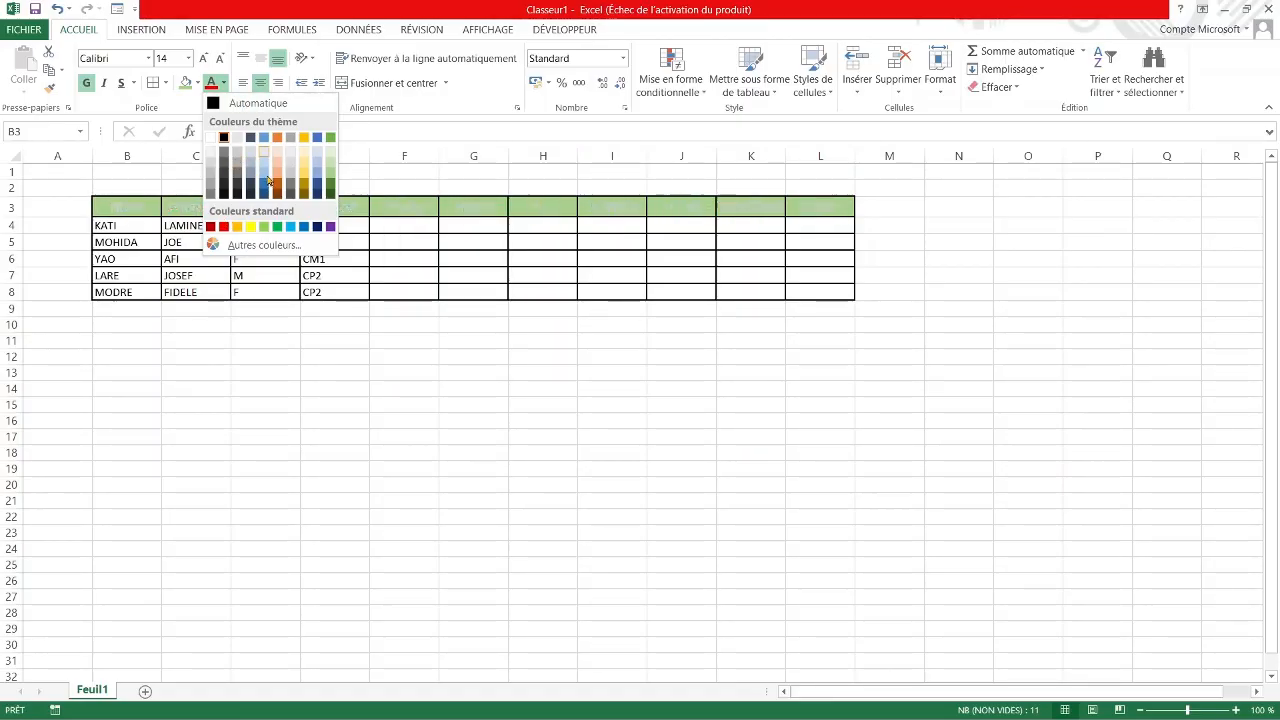
{"action": "left_click", "coordinate": [223, 229]}
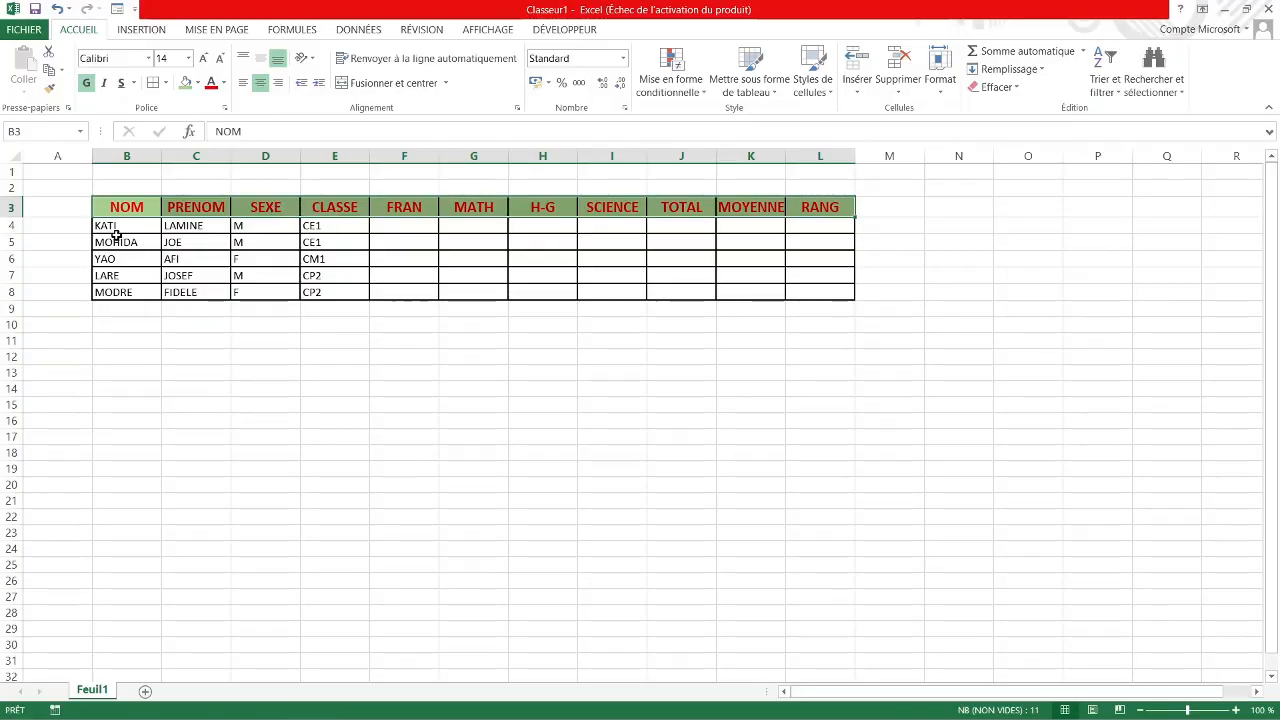
Make the student data range B4:L8 bold and center it horizontally.
{"action": "left_click_drag", "start_coordinate": [114, 240], "coordinate": [832, 290]}
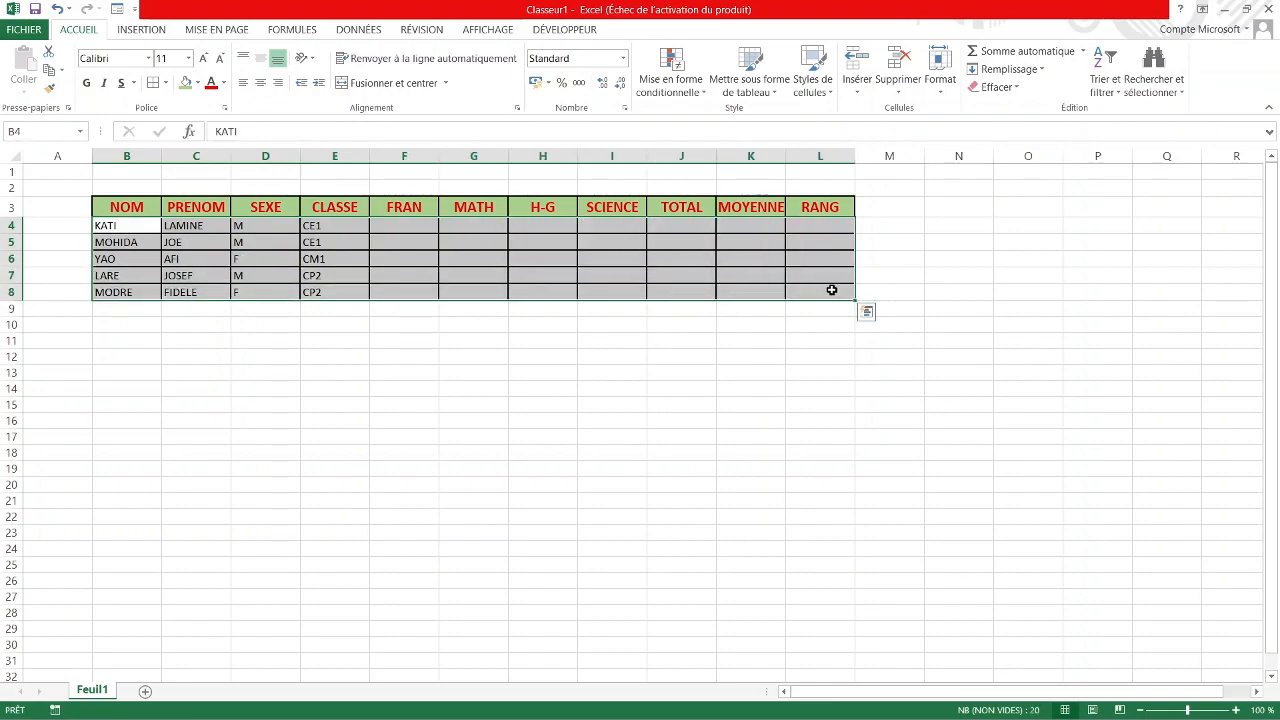
{"action": "left_click", "coordinate": [86, 84]}
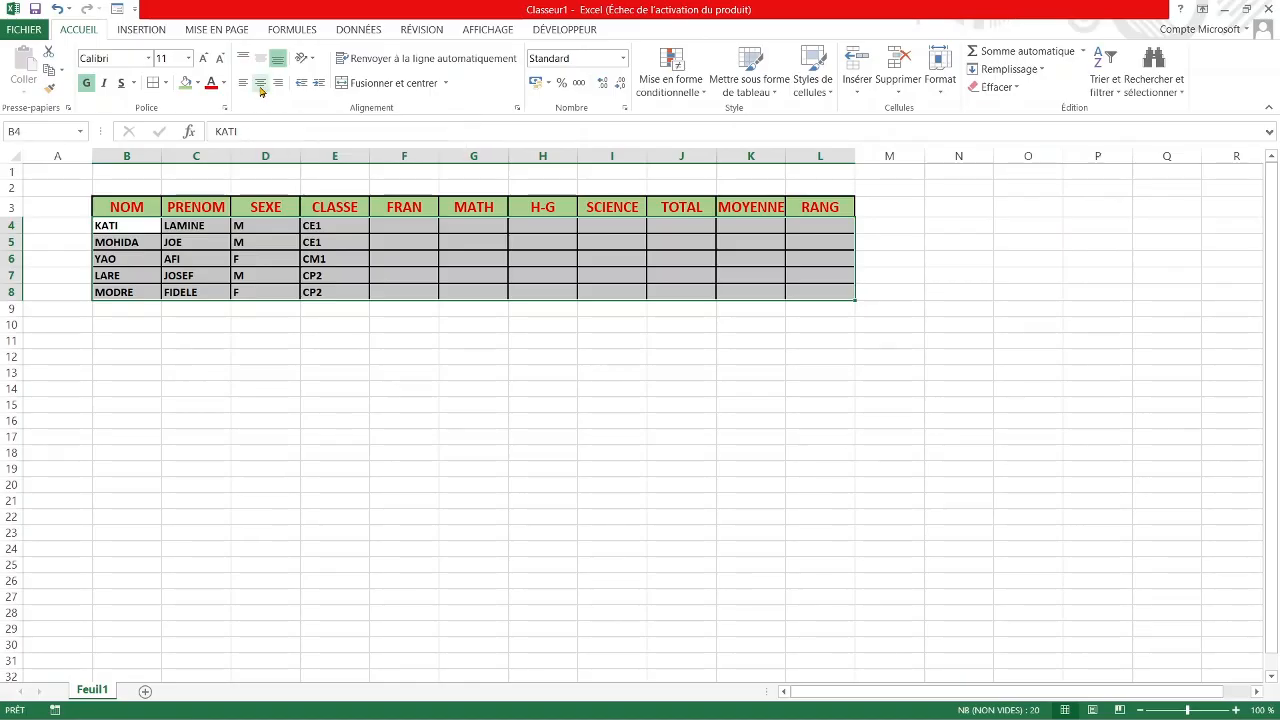
{"action": "left_click", "coordinate": [260, 85]}
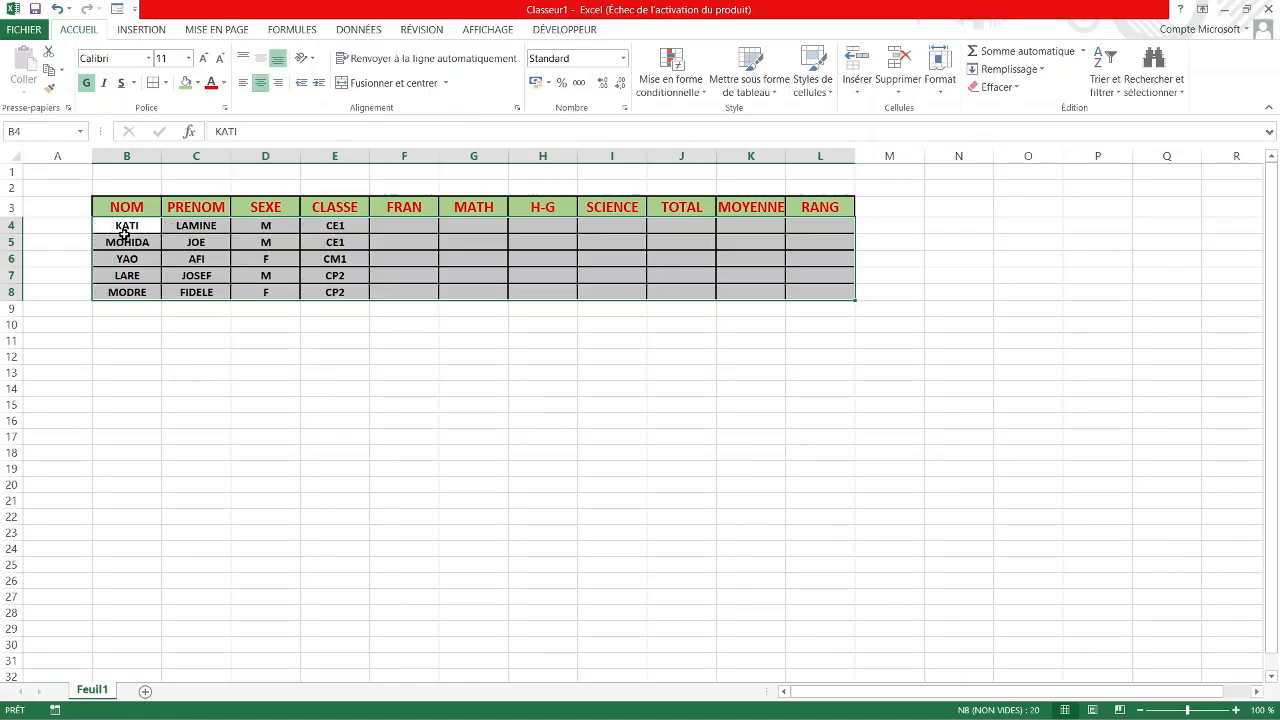
Left-align the NOM and PRENOM entries in B4:C8.
{"action": "left_click_drag", "start_coordinate": [125, 243], "coordinate": [191, 292]}
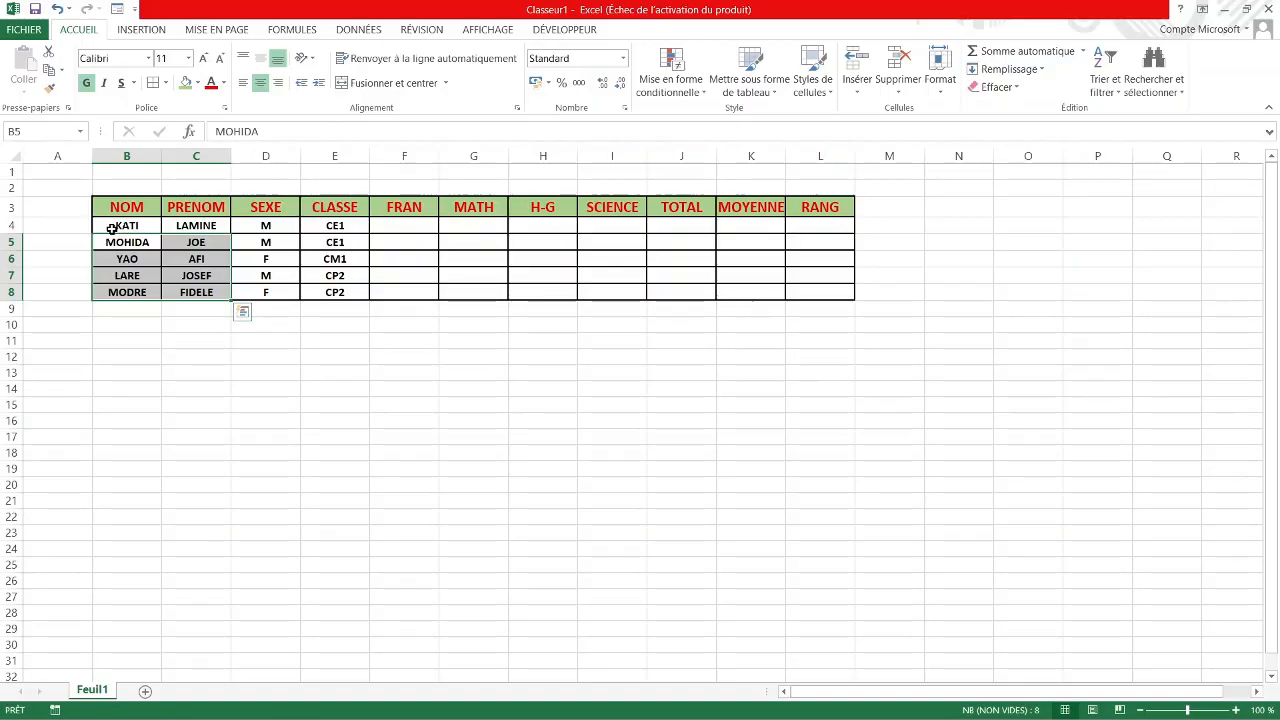
{"action": "left_click_drag", "start_coordinate": [112, 227], "coordinate": [189, 291]}
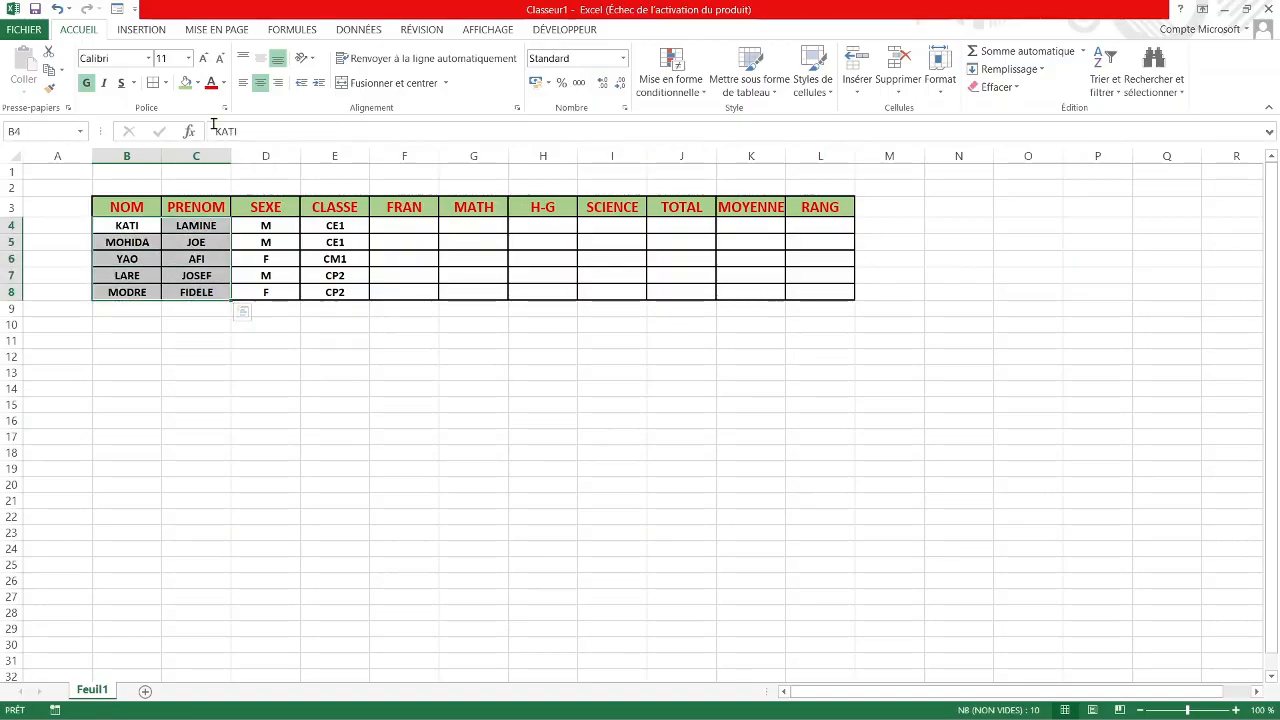
{"action": "left_click", "coordinate": [243, 82]}
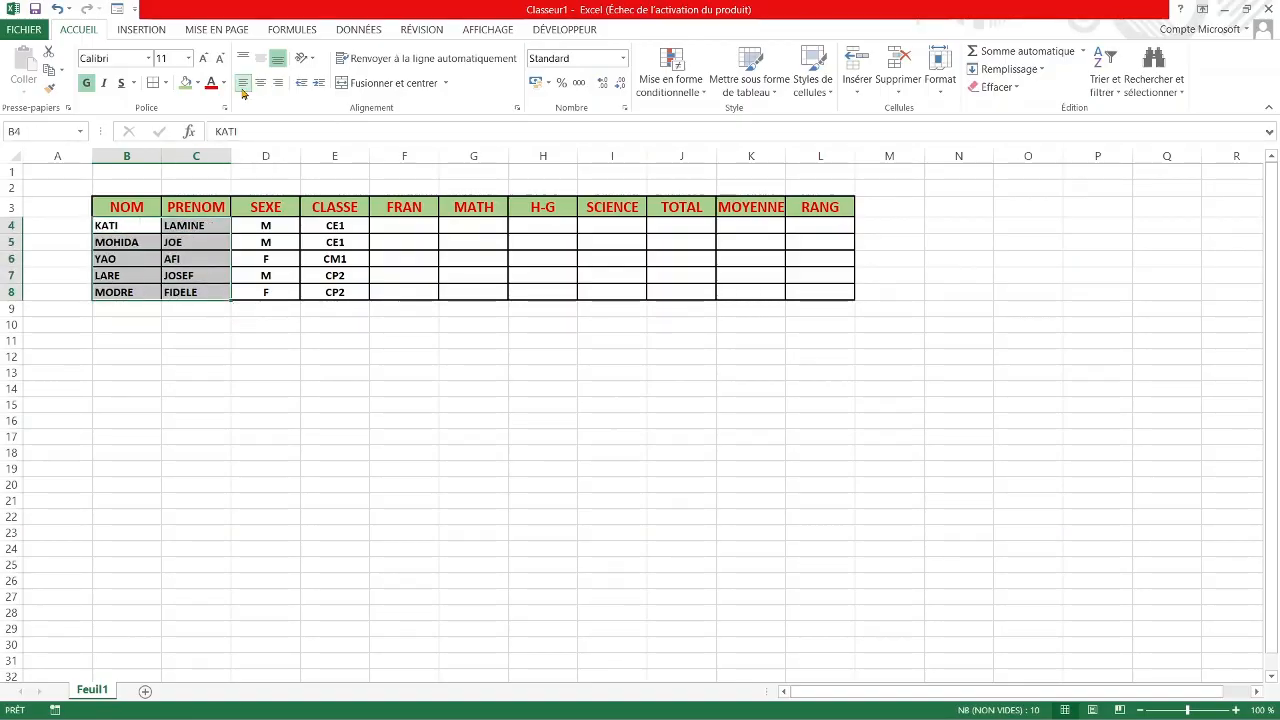
{"action": "left_click", "coordinate": [253, 355]}
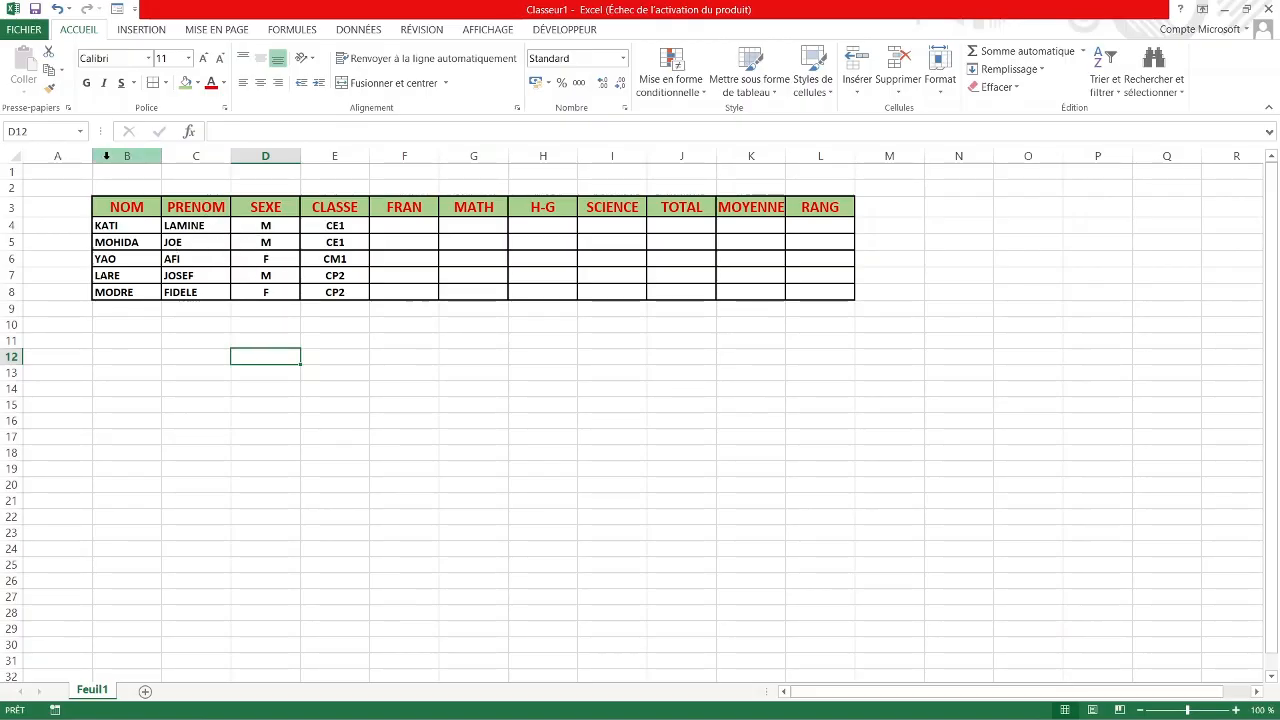
Autofit columns B to L to their contents and widen them all to one equal, roomier width.
{"action": "left_click_drag", "start_coordinate": [106, 156], "coordinate": [837, 157]}
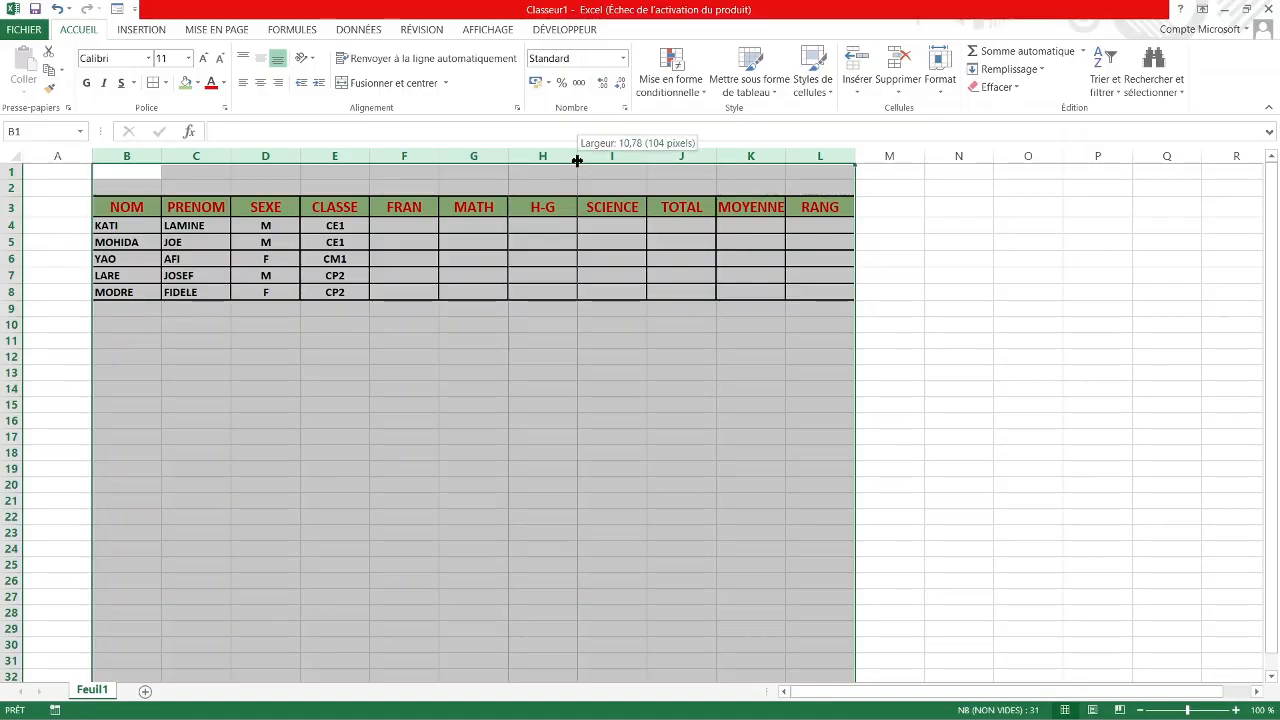
{"action": "double_click", "coordinate": [577, 160]}
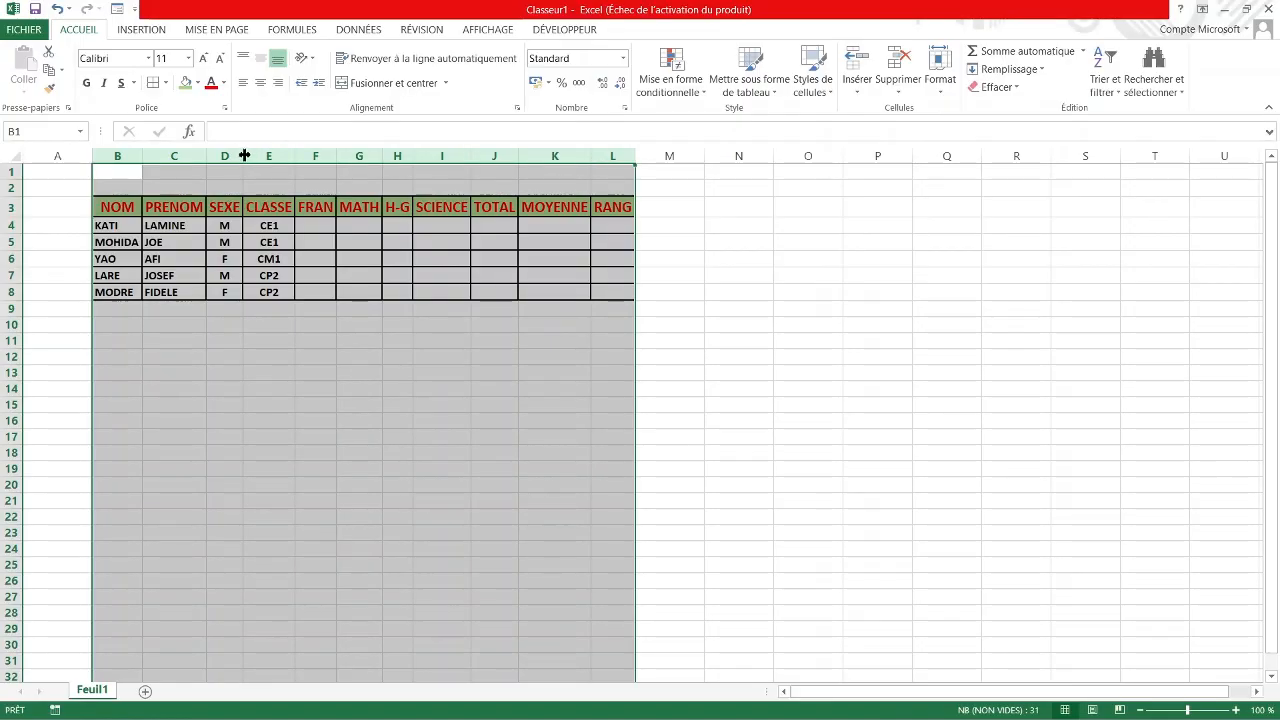
{"action": "left_click_drag", "start_coordinate": [244, 156], "coordinate": [296, 156]}
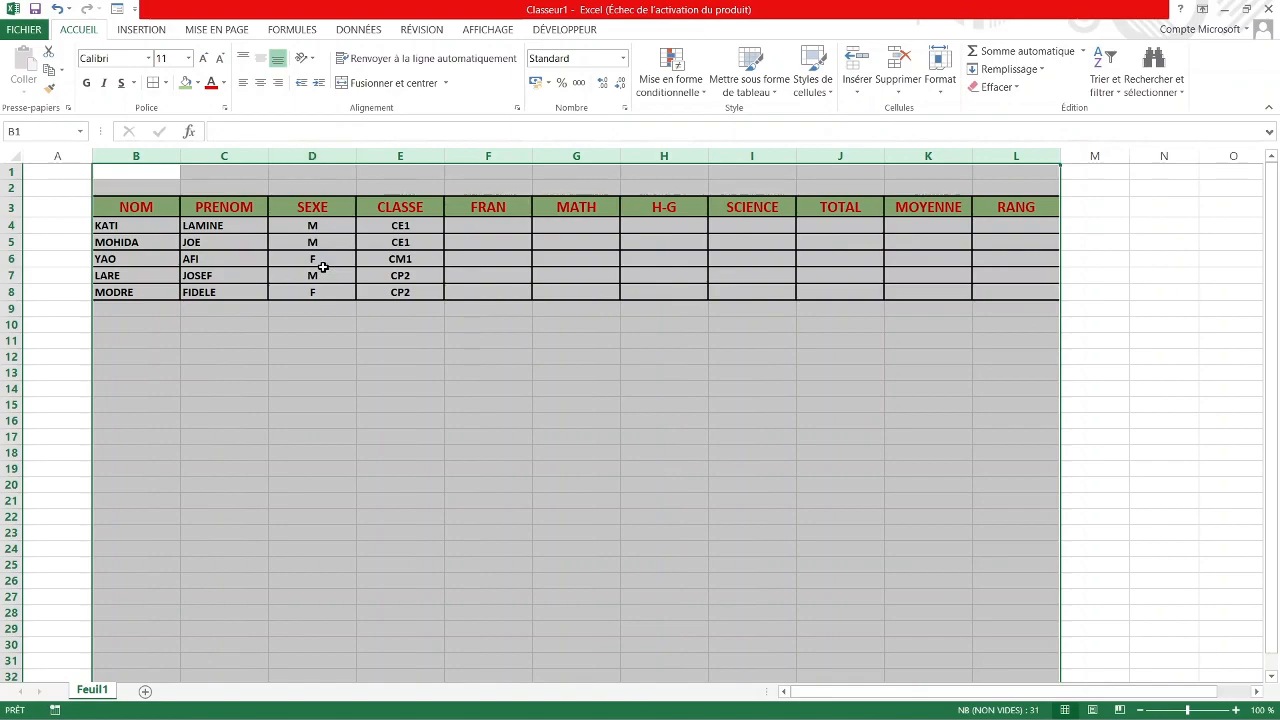
{"action": "left_click", "coordinate": [253, 347]}
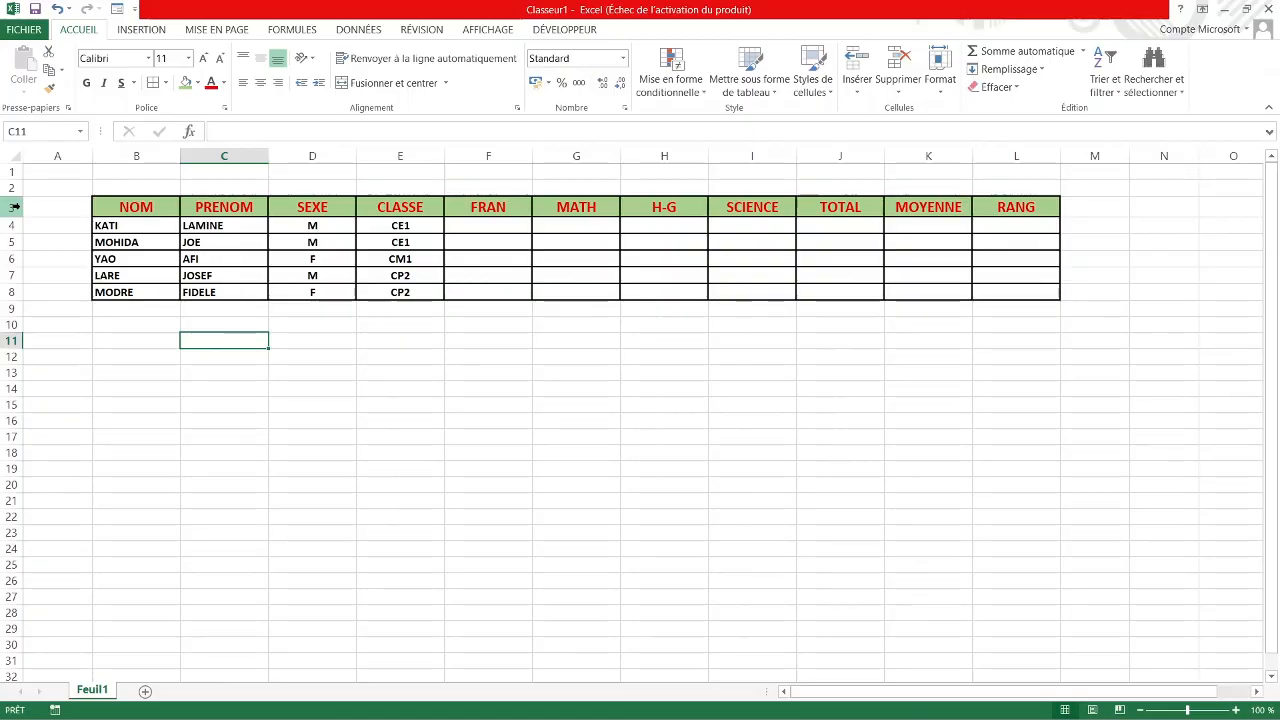
Increase the height of table rows 3 to 8 equally.
{"action": "left_click_drag", "start_coordinate": [14, 206], "coordinate": [15, 292]}
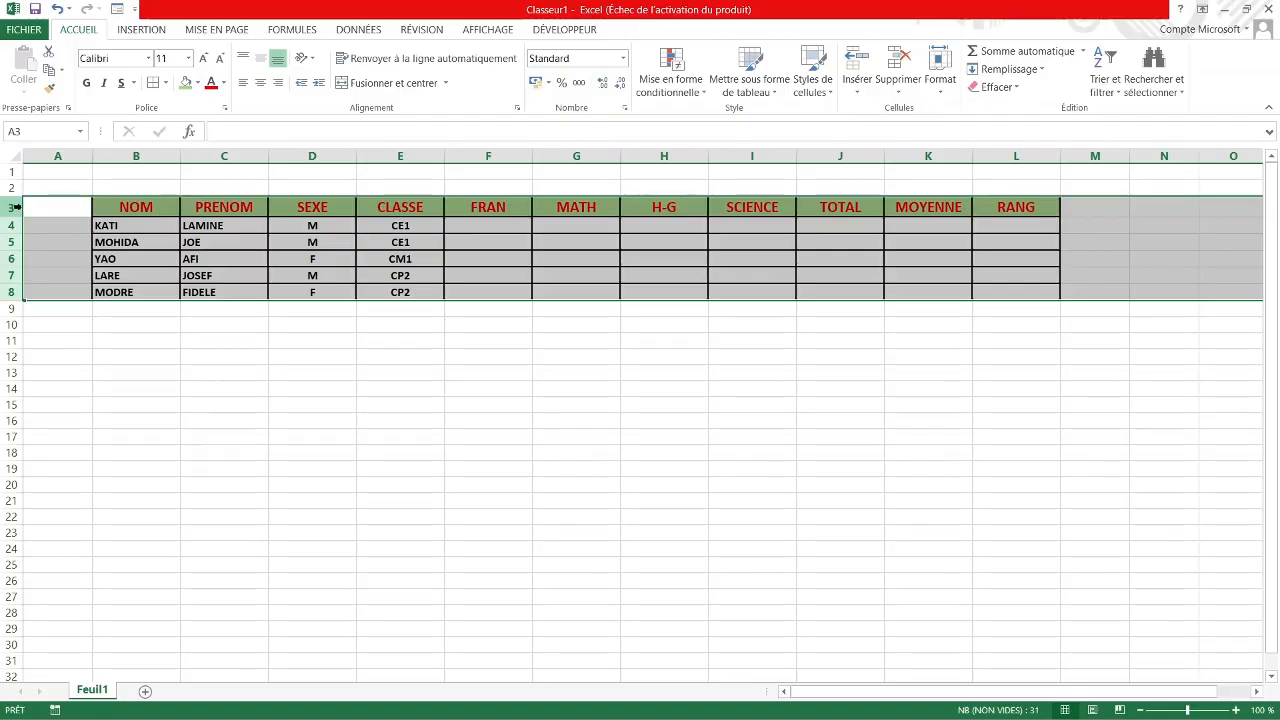
{"action": "left_click_drag", "start_coordinate": [16, 207], "coordinate": [9, 288]}
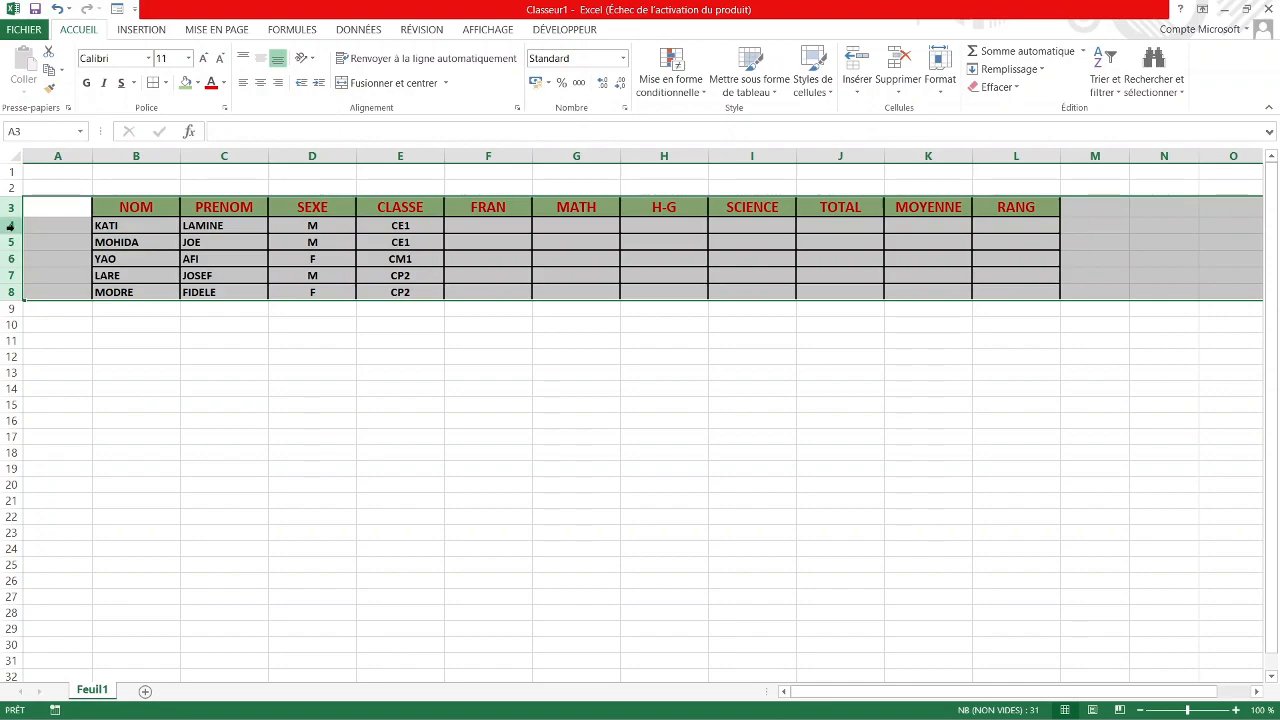
{"action": "left_click_drag", "start_coordinate": [22, 223], "coordinate": [22, 226]}
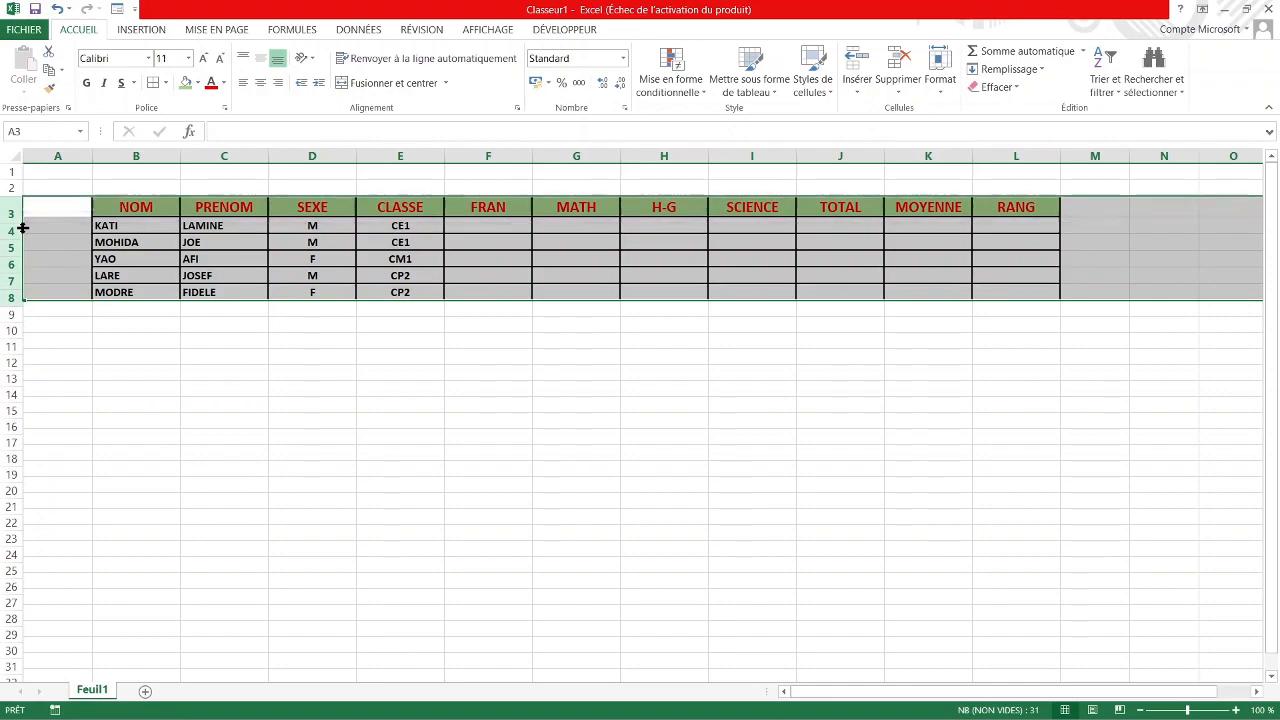
{"action": "left_click", "coordinate": [291, 527]}
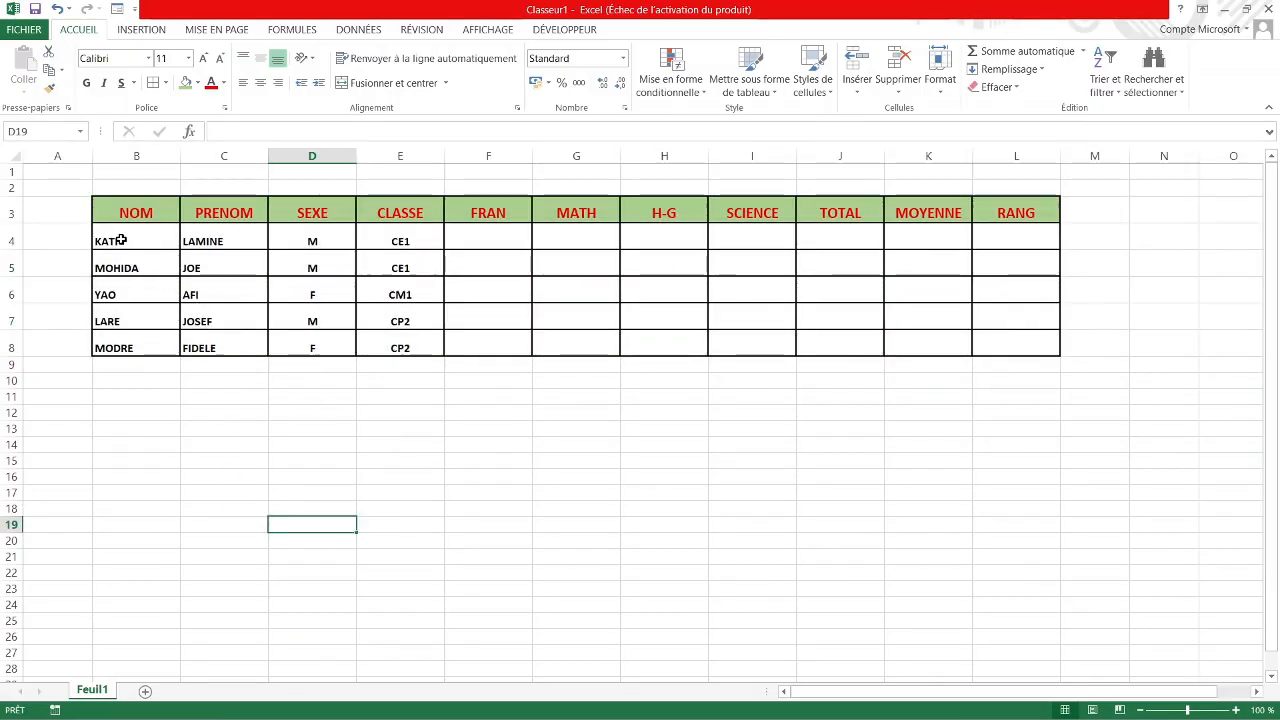
Center the contents of B4:L8 vertically within their cells.
{"action": "left_click_drag", "start_coordinate": [118, 240], "coordinate": [1017, 341]}
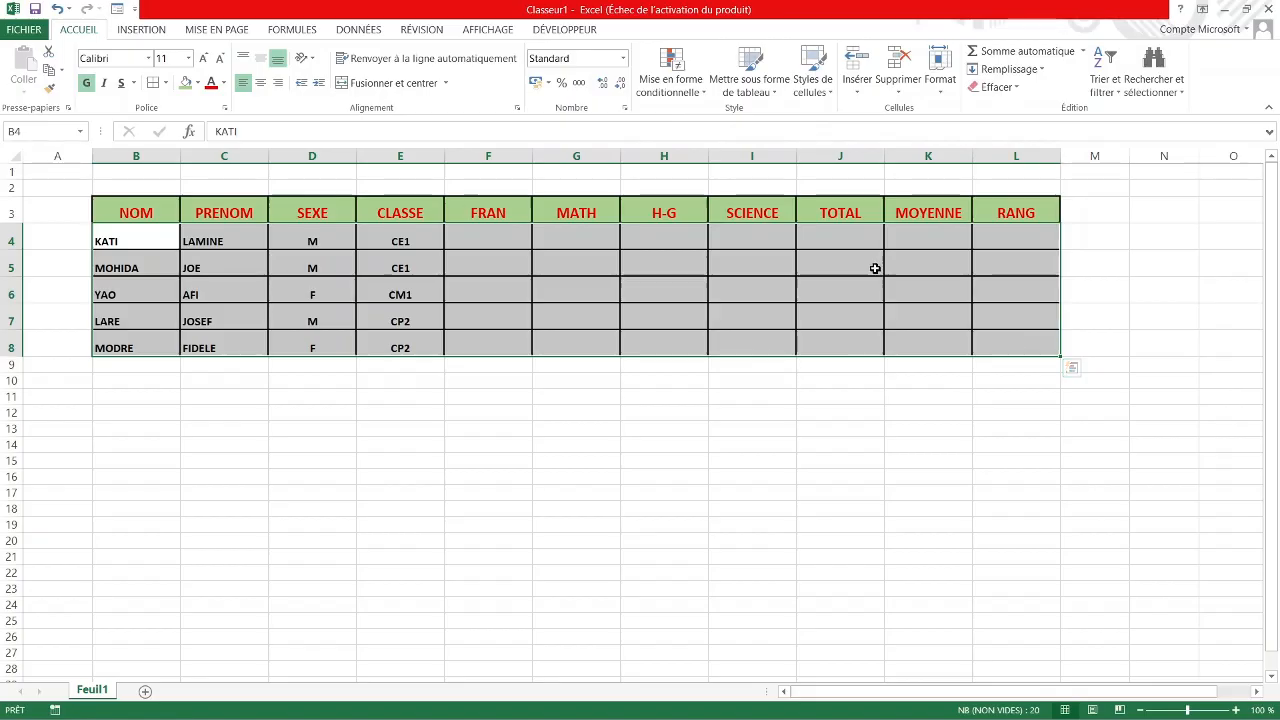
{"action": "left_click", "coordinate": [260, 59]}
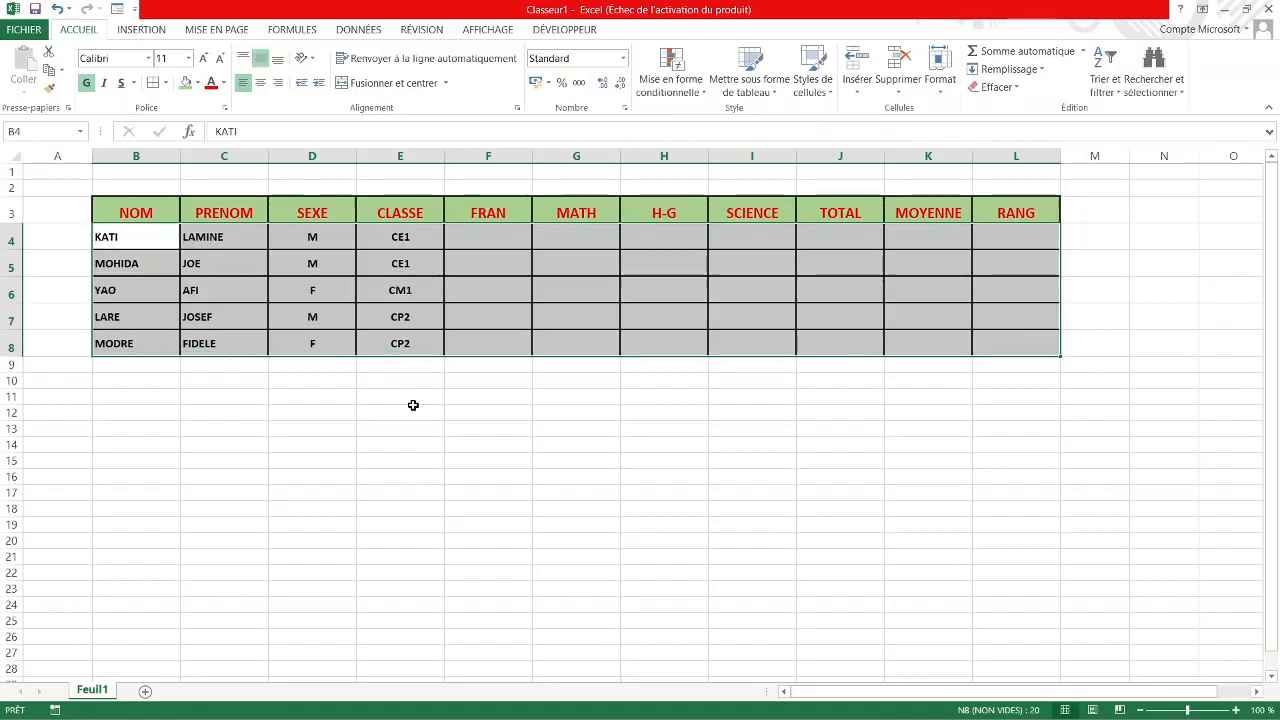
{"action": "left_click", "coordinate": [429, 443]}
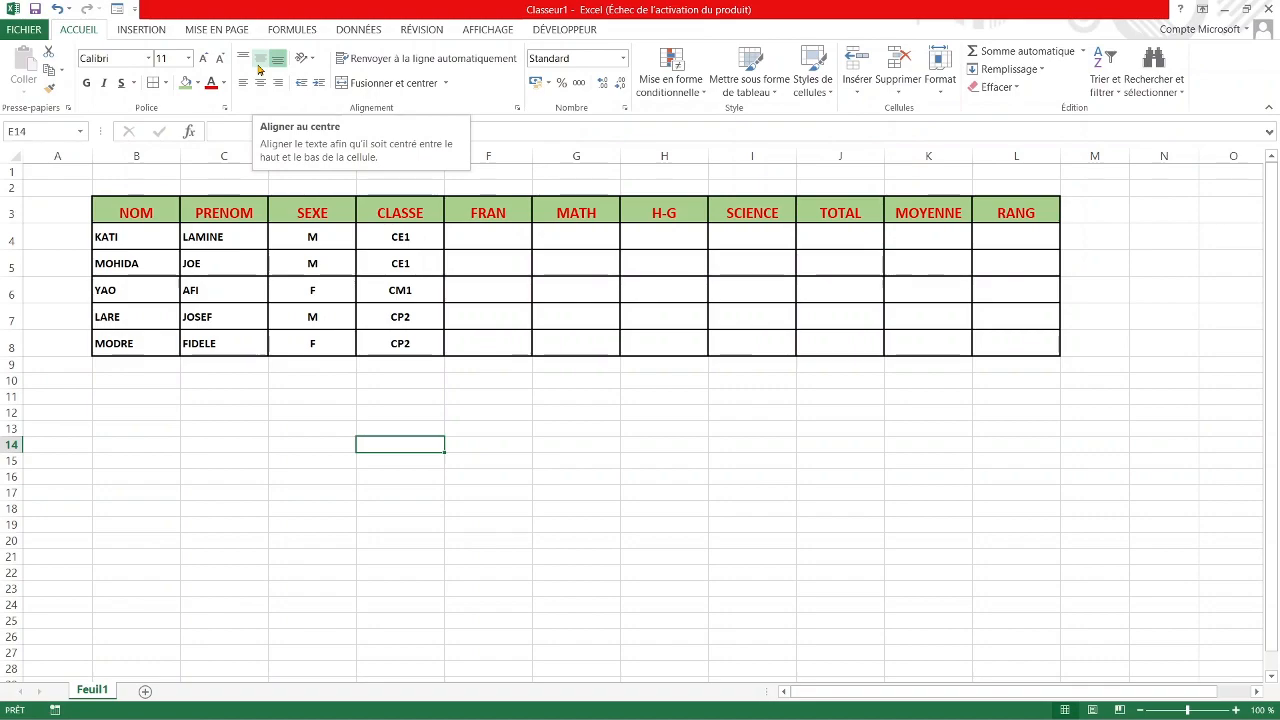
Fill the FRAN column from F4 to F8 with the grades 7, 8, 5, 3 and 9.
{"action": "left_click", "coordinate": [488, 236]}
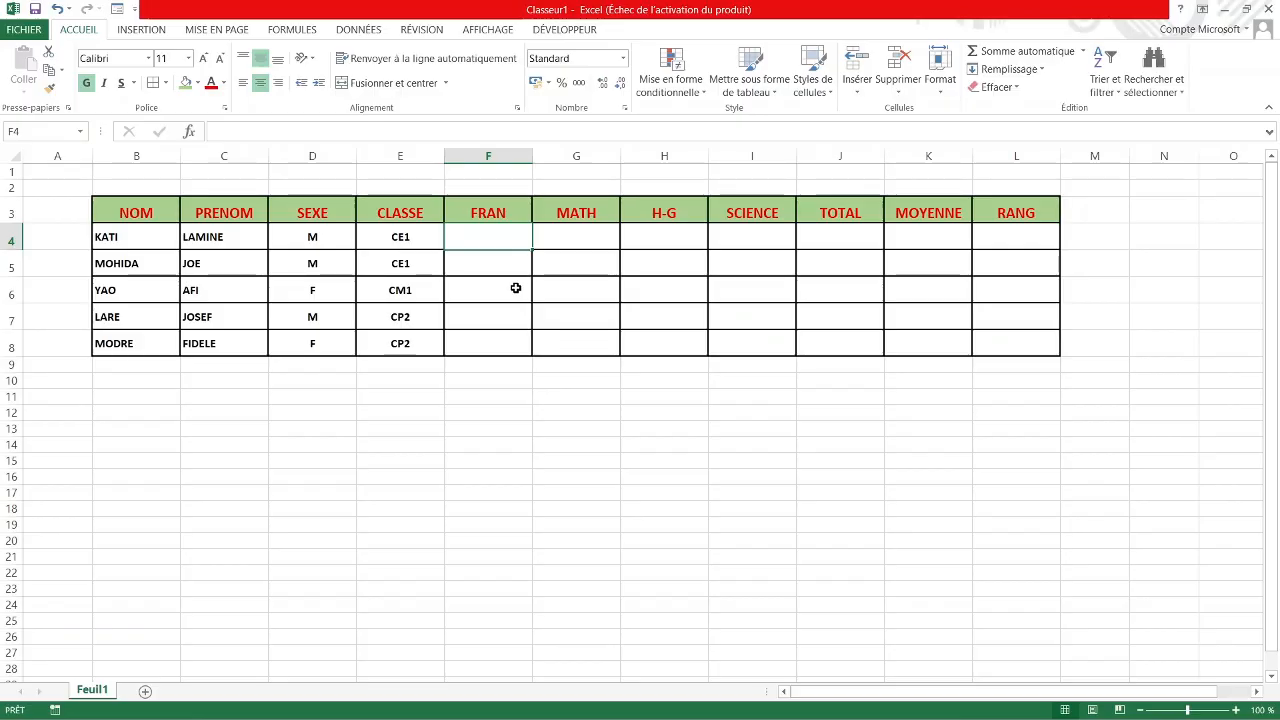
{"action": "type", "text": "7"}
{"action": "key", "text": "Return"}
{"action": "type", "text": "8"}
{"action": "key", "text": "Return"}
{"action": "type", "text": "5"}
{"action": "key", "text": "Return"}
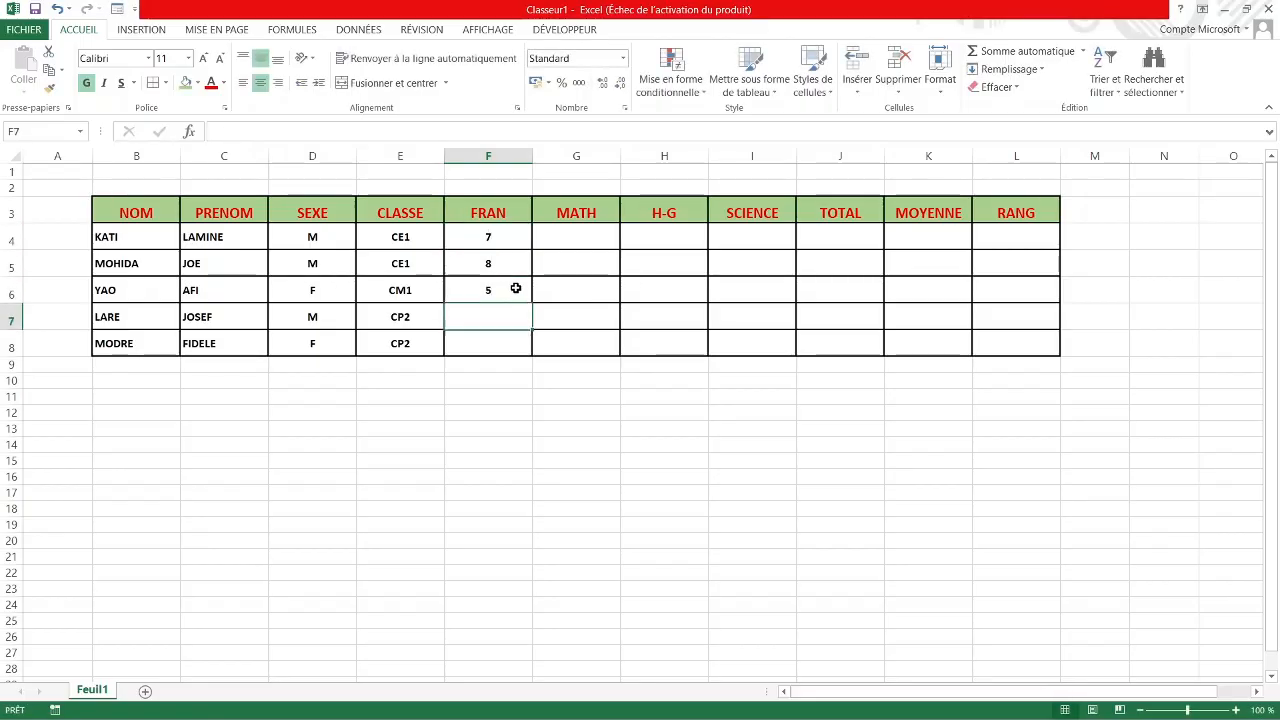
{"action": "type", "text": "3 9"}
Enter the grades 5, 4, 7, 5, 6 in MATH (G4:G8) and 5, 2, 7, 6, 4 in H-G (H4:H8).
{"action": "left_click", "coordinate": [576, 237]}
{"action": "type", "text": "5 4 7 5 6"}
{"action": "left_click", "coordinate": [664, 237]}
{"action": "type", "text": "5 2 7 6 4"}
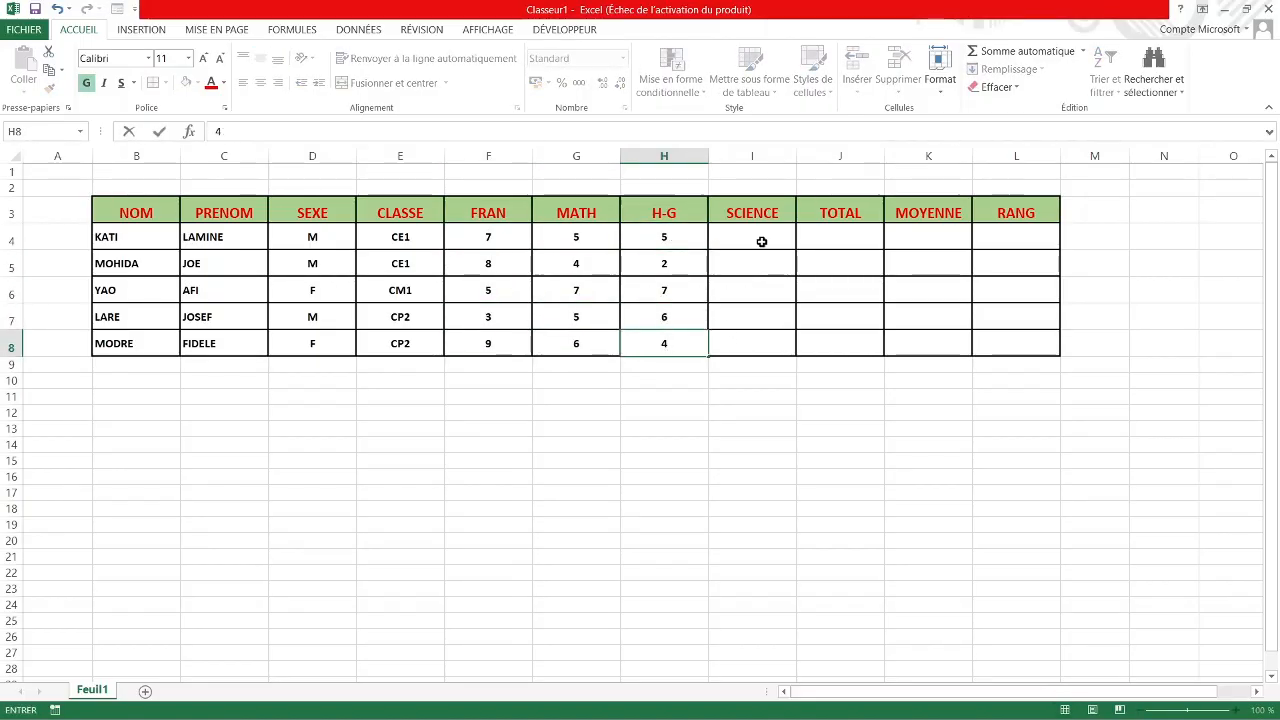
Fill the SCIENCE column from I4 to I8 with the grades 7, 8, 5, 4 and 3.
{"action": "left_click", "coordinate": [761, 242]}
{"action": "type", "text": "7 8 5 4 3"}
{"action": "left_click", "coordinate": [854, 236]}
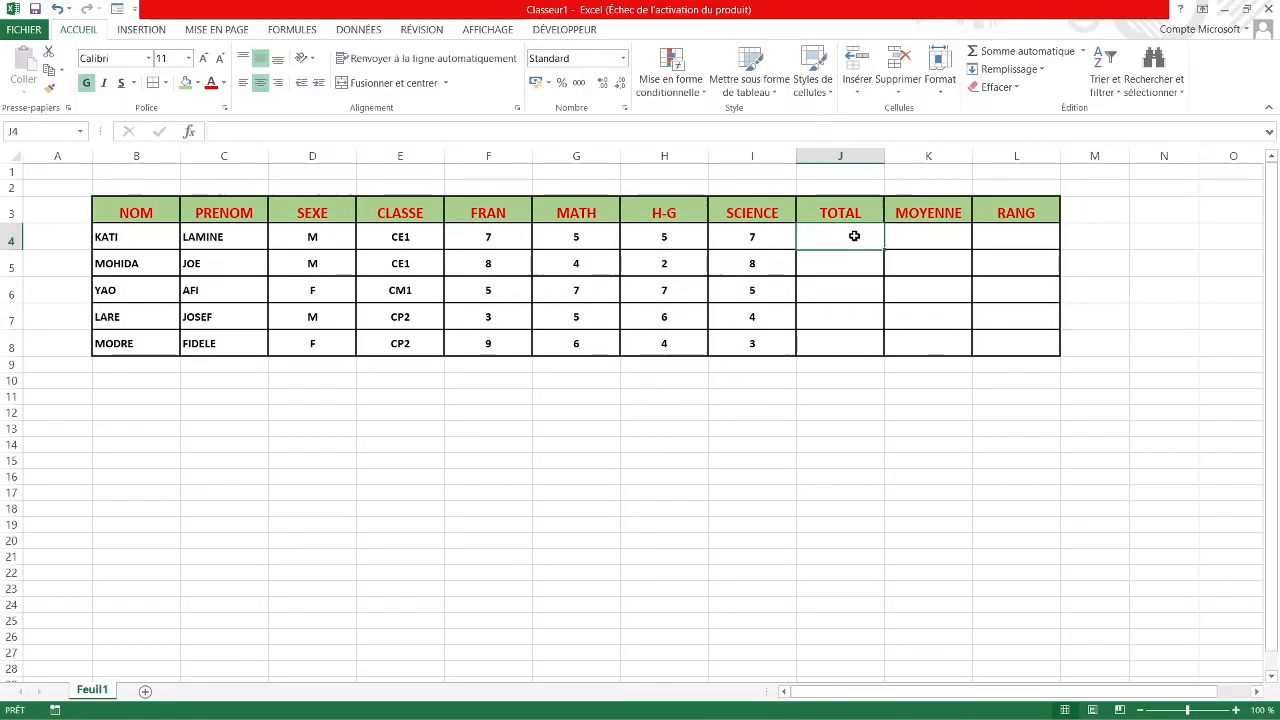
{"action": "left_click", "coordinate": [765, 426]}
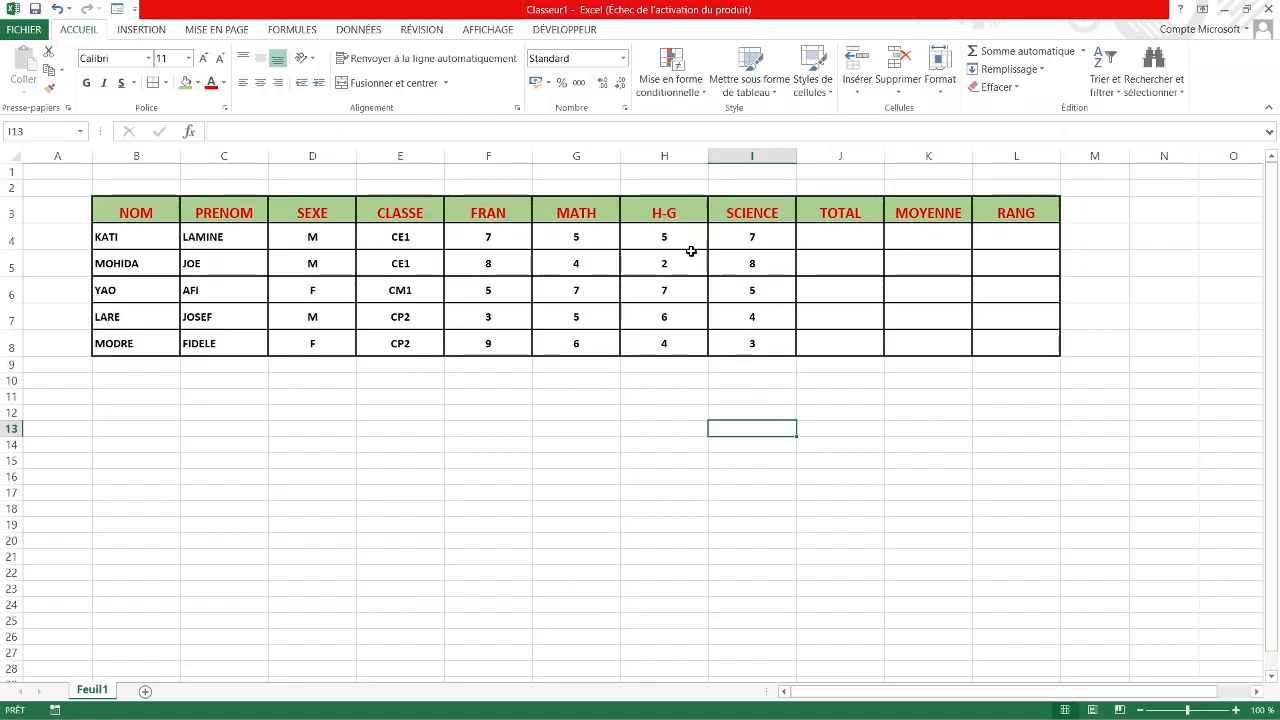
{"action": "left_click", "coordinate": [824, 240]}
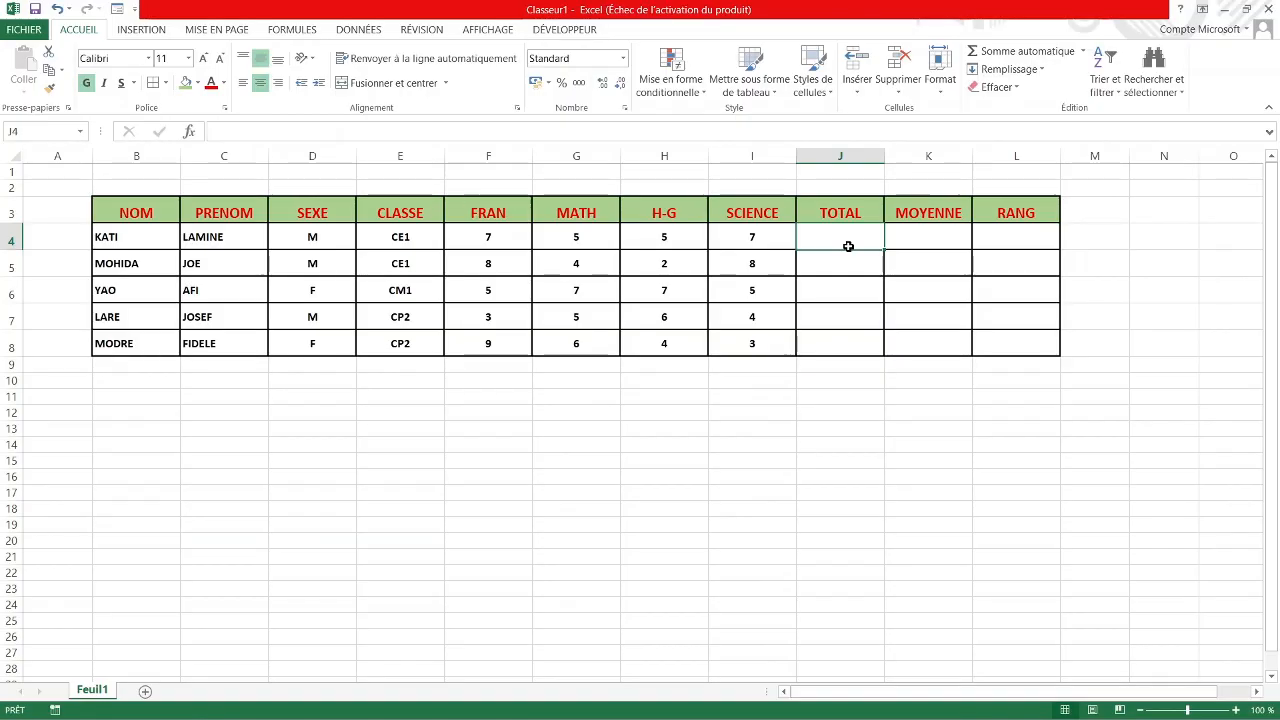
{"action": "left_click", "coordinate": [478, 413]}
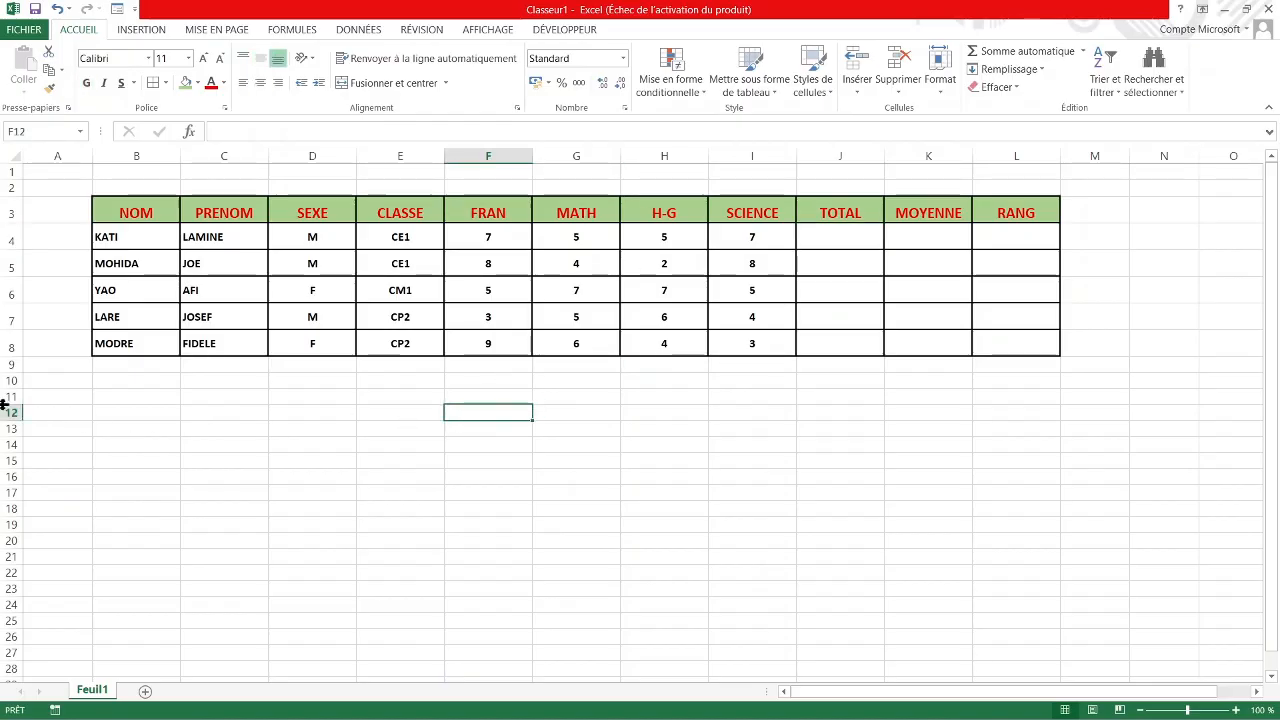
Increase the height of rows 12 to 16 below the table equally.
{"action": "left_click_drag", "start_coordinate": [8, 410], "coordinate": [12, 478]}
{"action": "left_click_drag", "start_coordinate": [5, 421], "coordinate": [3, 452]}
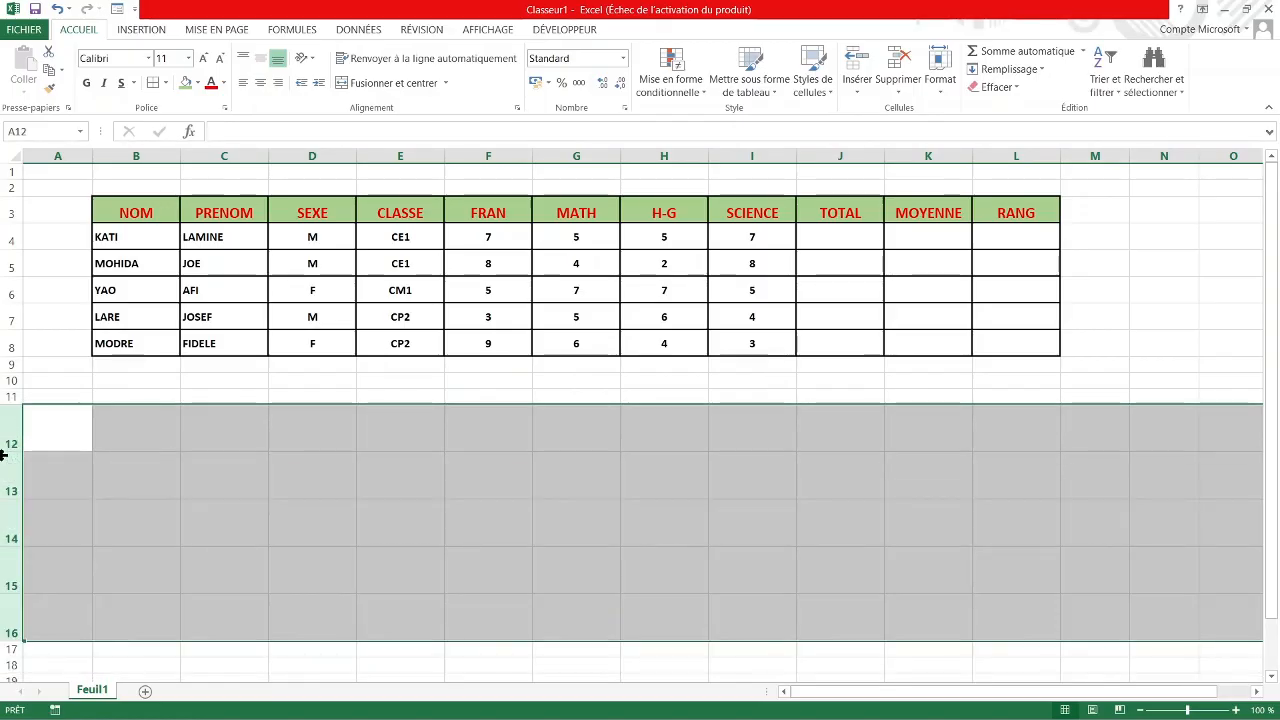
Add the first student's four subject grades in cell F12 with the formula =F4+G4+H4+I4.
{"action": "left_click", "coordinate": [498, 438]}
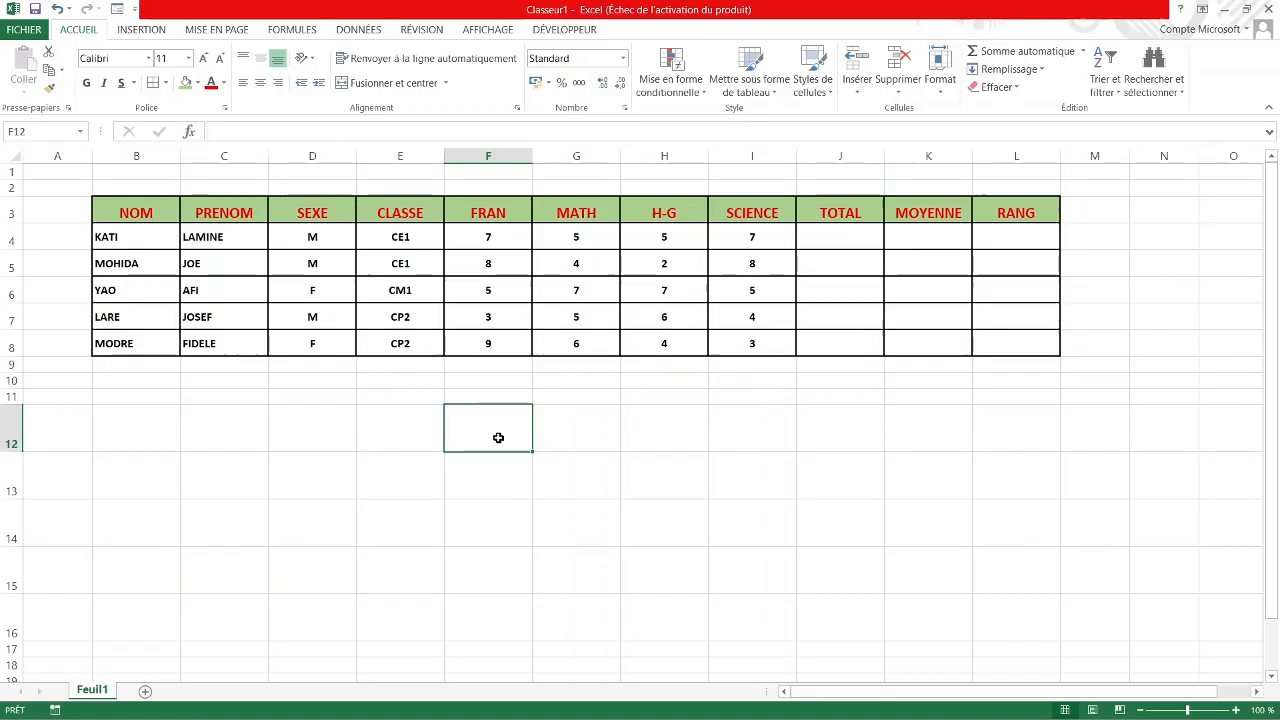
{"action": "type", "text": "="}
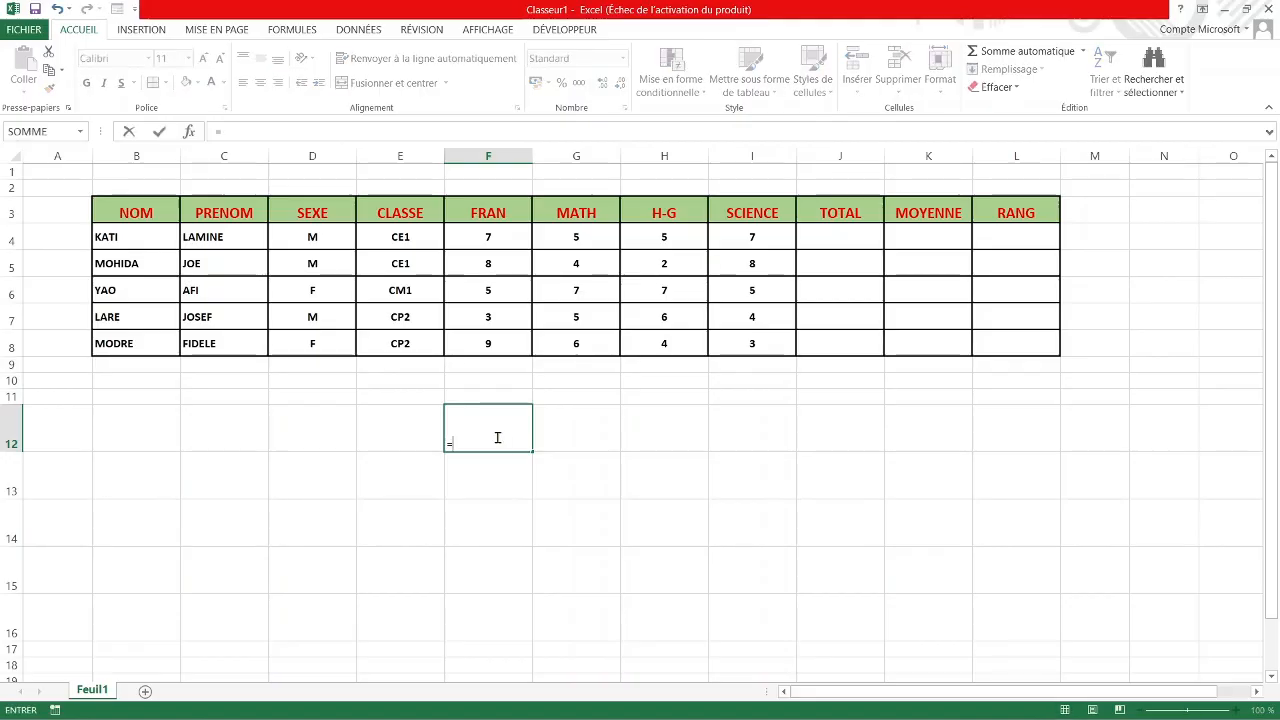
{"action": "left_click", "coordinate": [500, 238]}
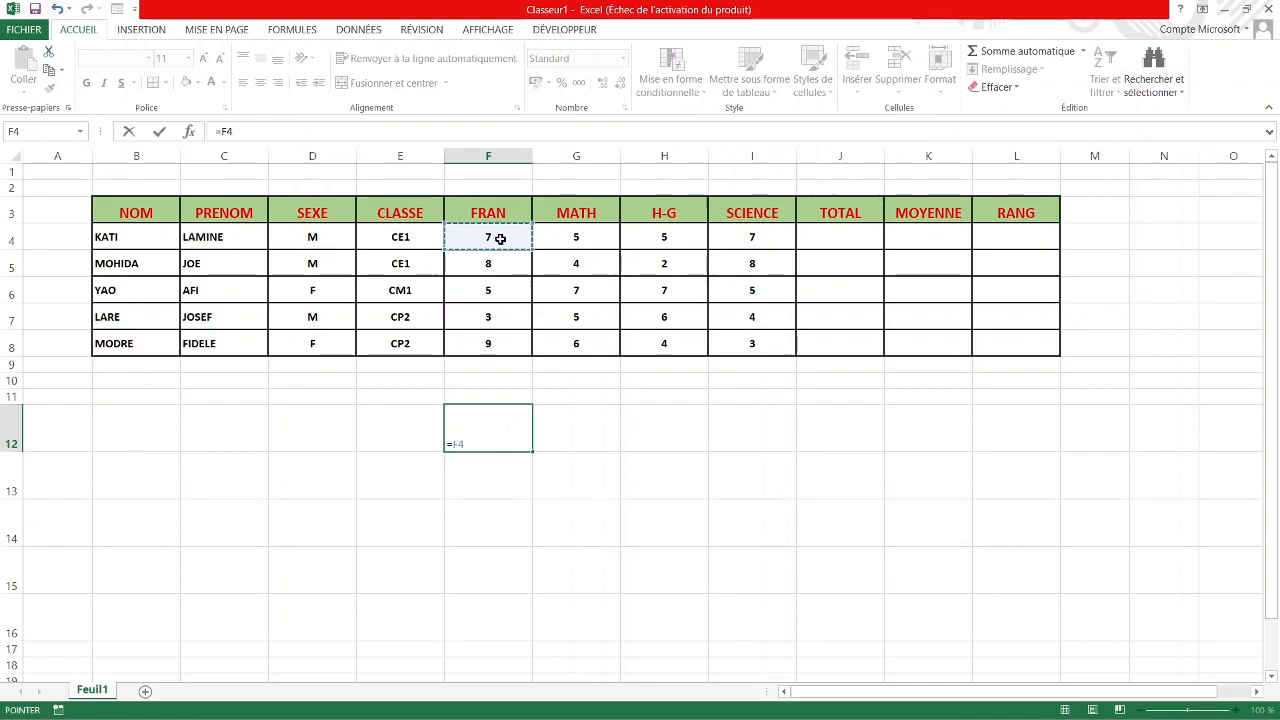
{"action": "type", "text": "+"}
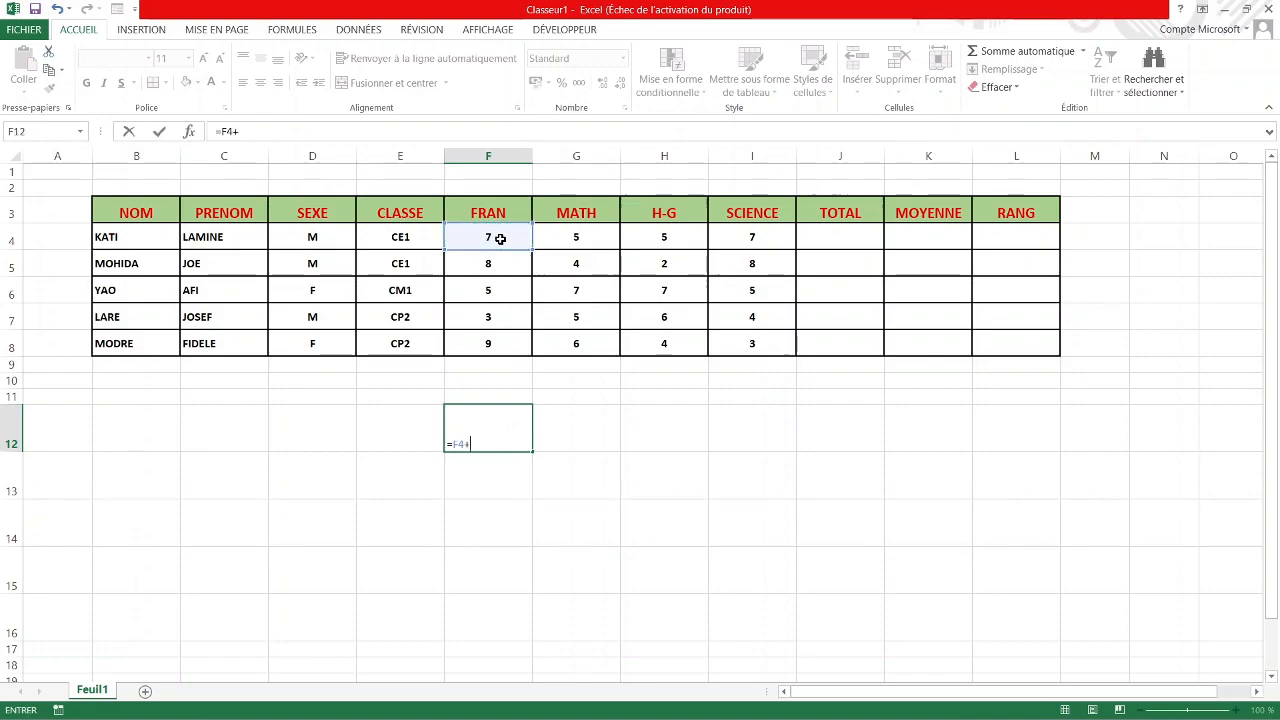
{"action": "left_click", "coordinate": [575, 238]}
{"action": "type", "text": "+"}
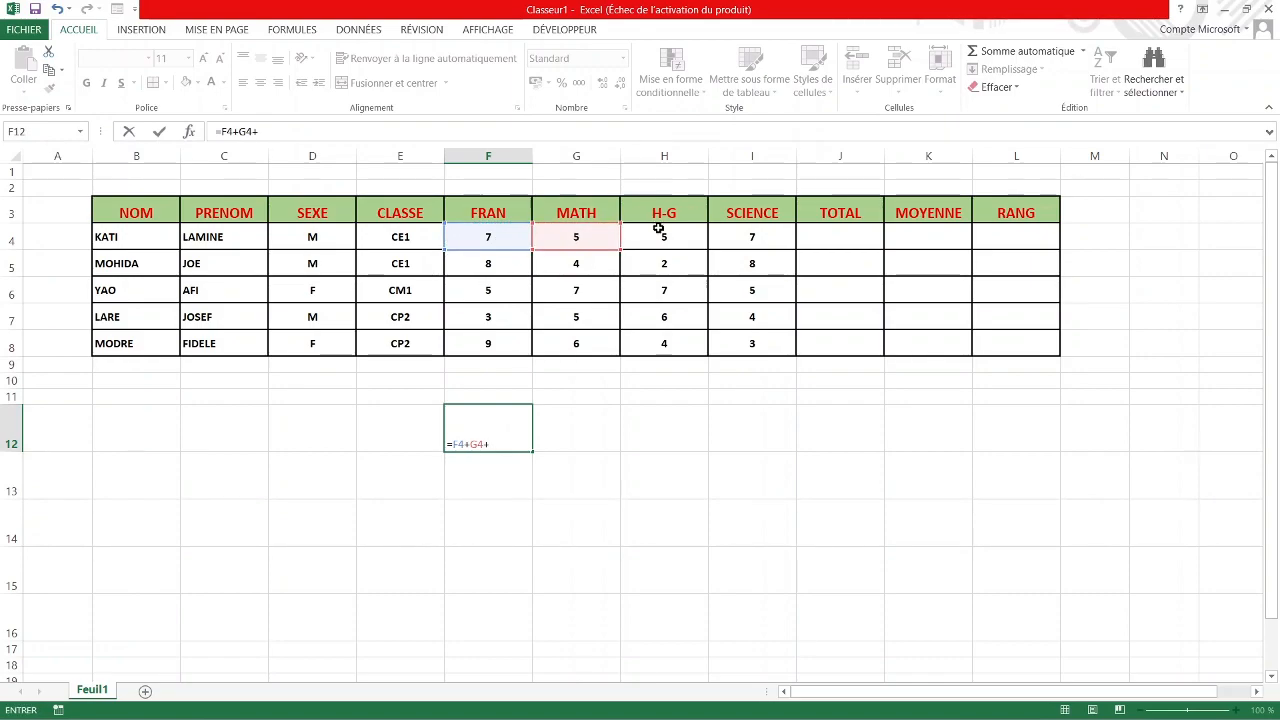
{"action": "left_click", "coordinate": [660, 238]}
{"action": "type", "text": "+"}
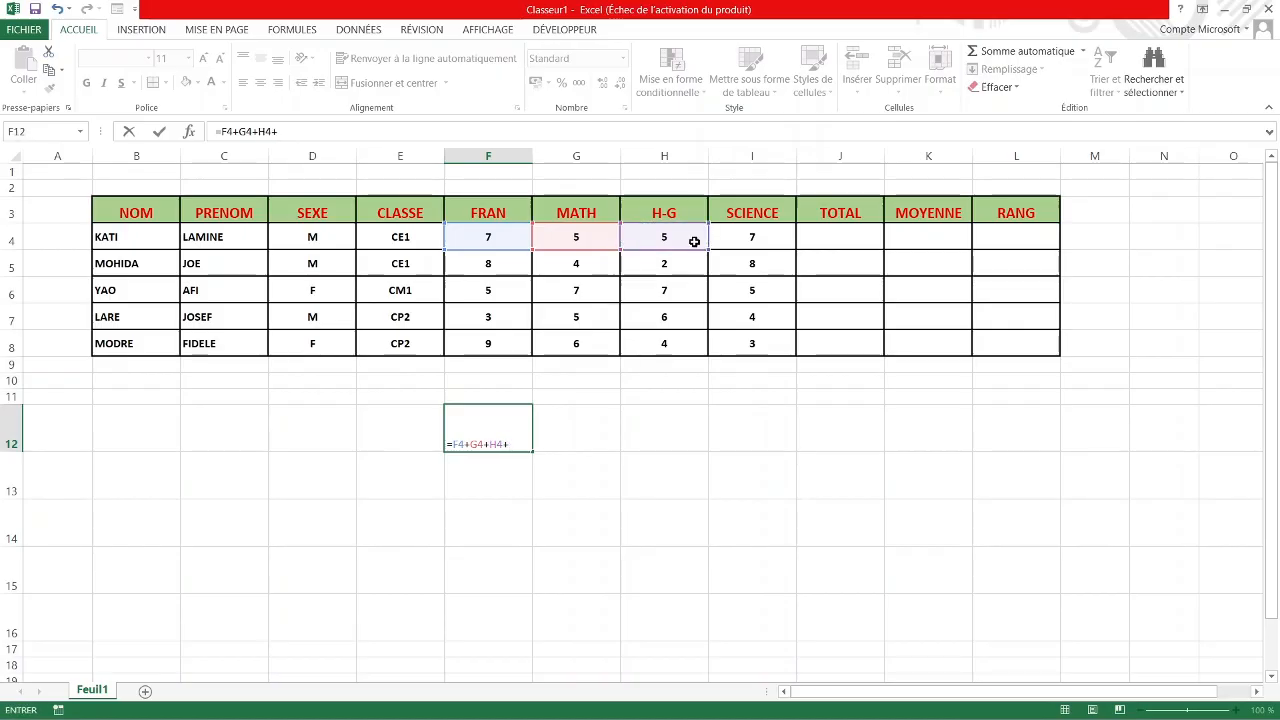
{"action": "left_click", "coordinate": [757, 237]}
{"action": "type", "text": "+"}
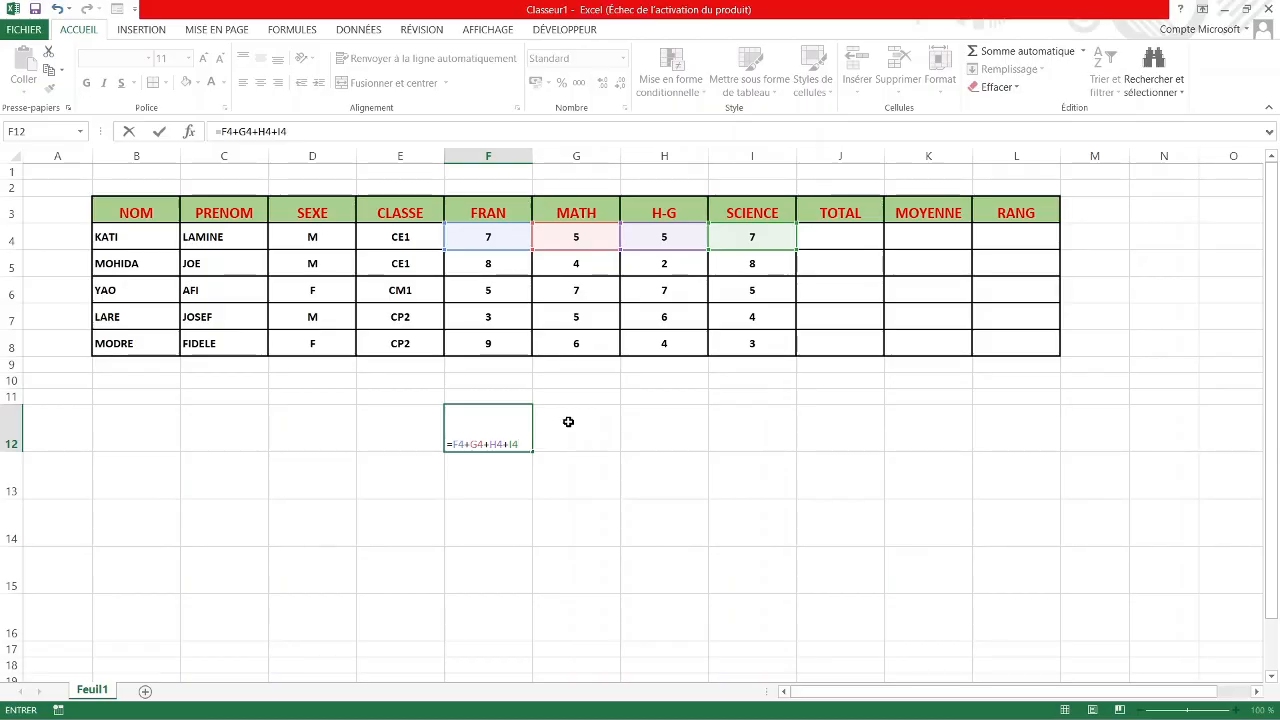
{"action": "key", "text": "Return"}
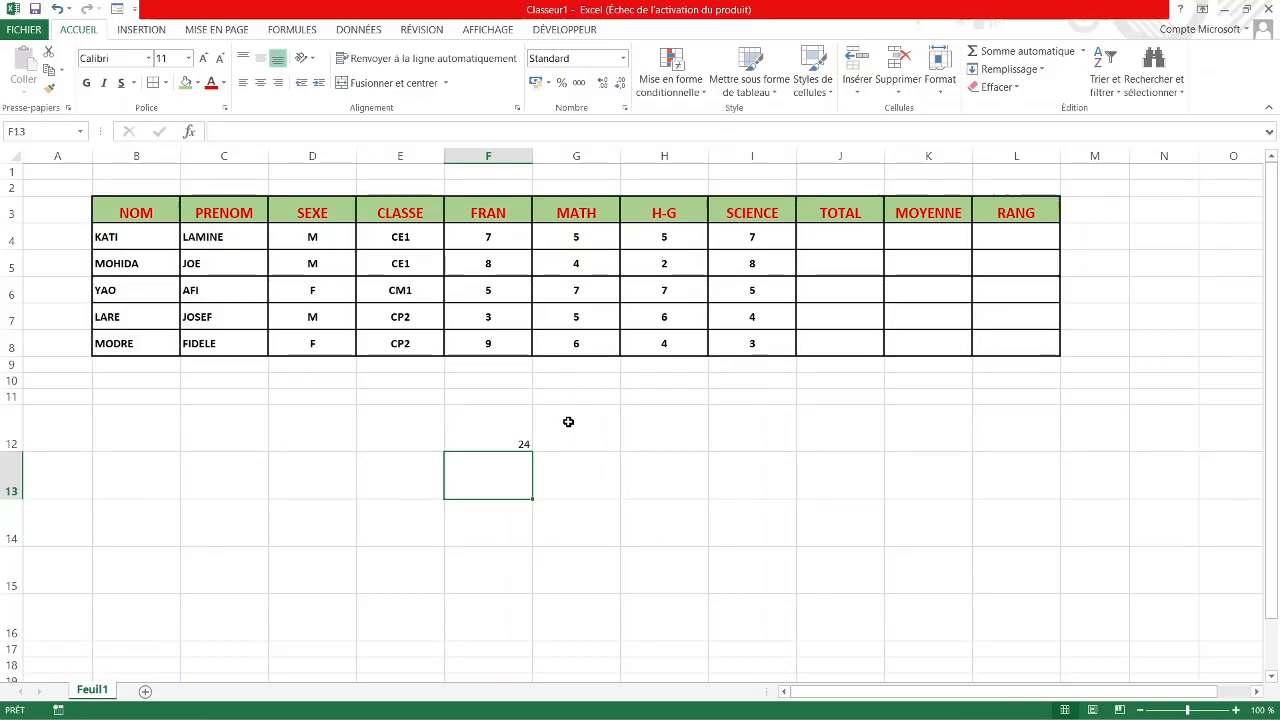
{"action": "left_click", "coordinate": [568, 422]}
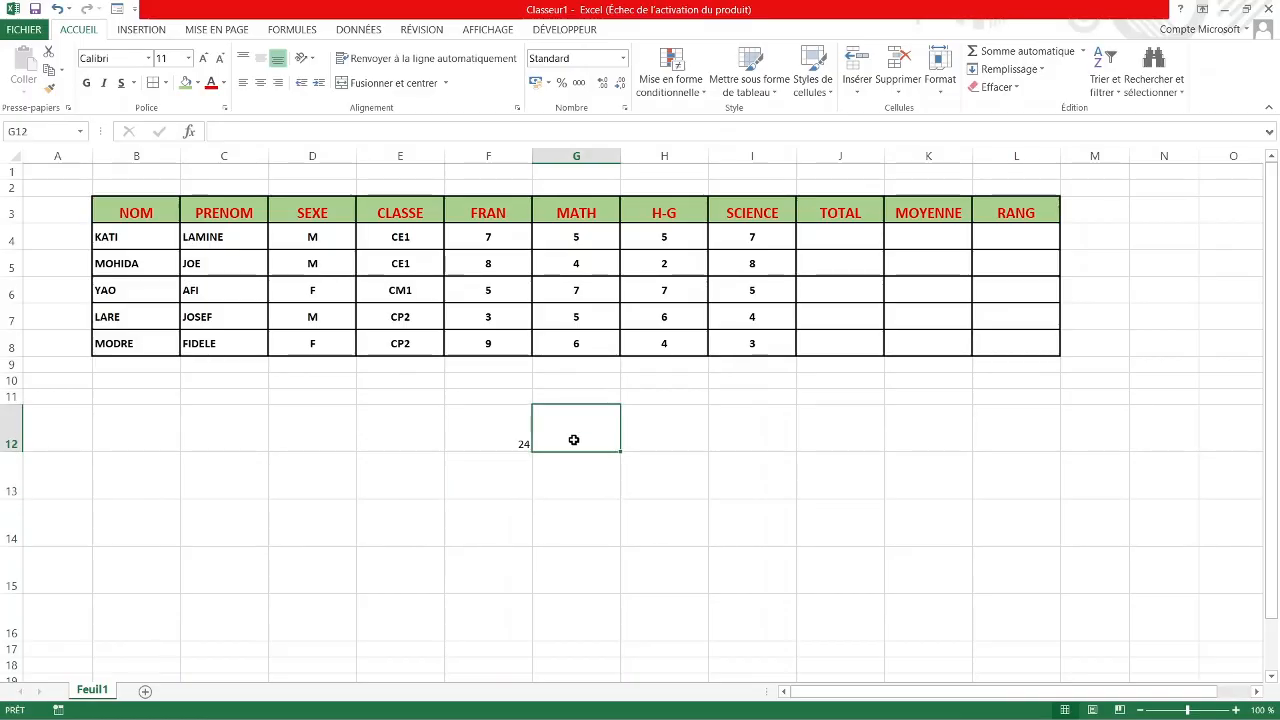
Subtract the first student's MATH grade from the FRAN grade in cell F13 with the formula =F4-G4.
{"action": "left_click", "coordinate": [498, 478]}
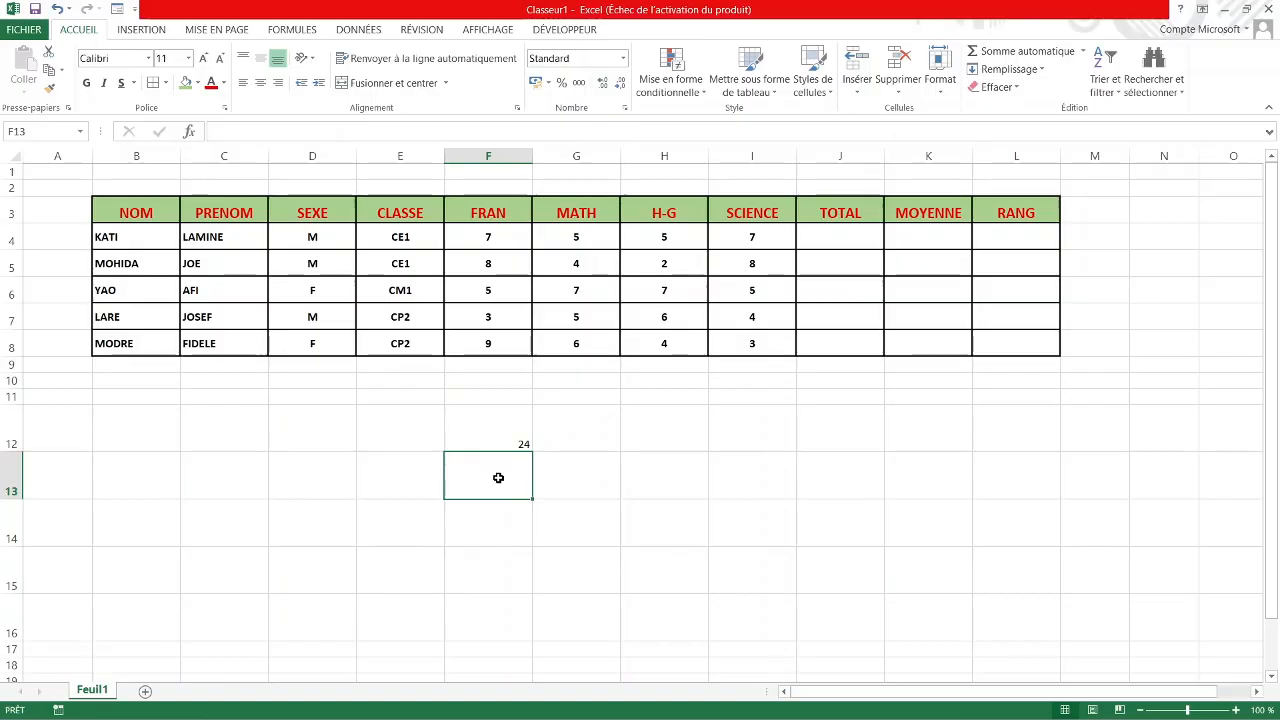
{"action": "type", "text": "="}
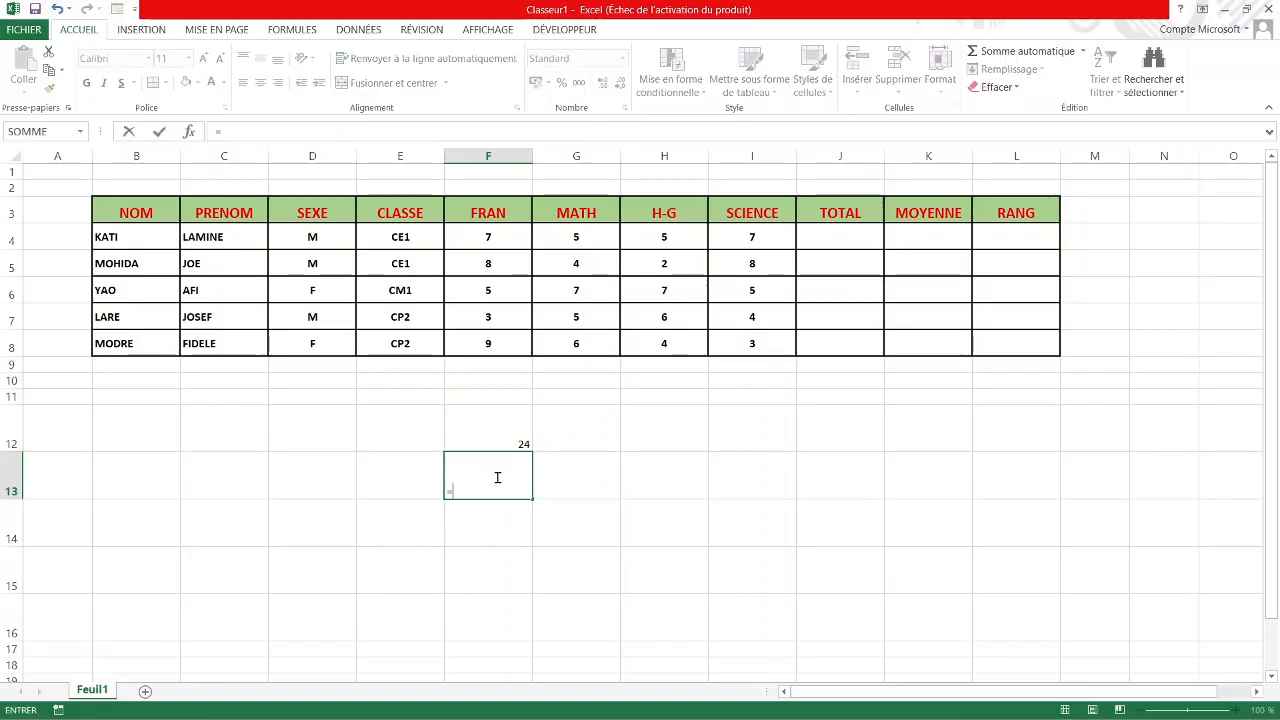
{"action": "left_click", "coordinate": [508, 242]}
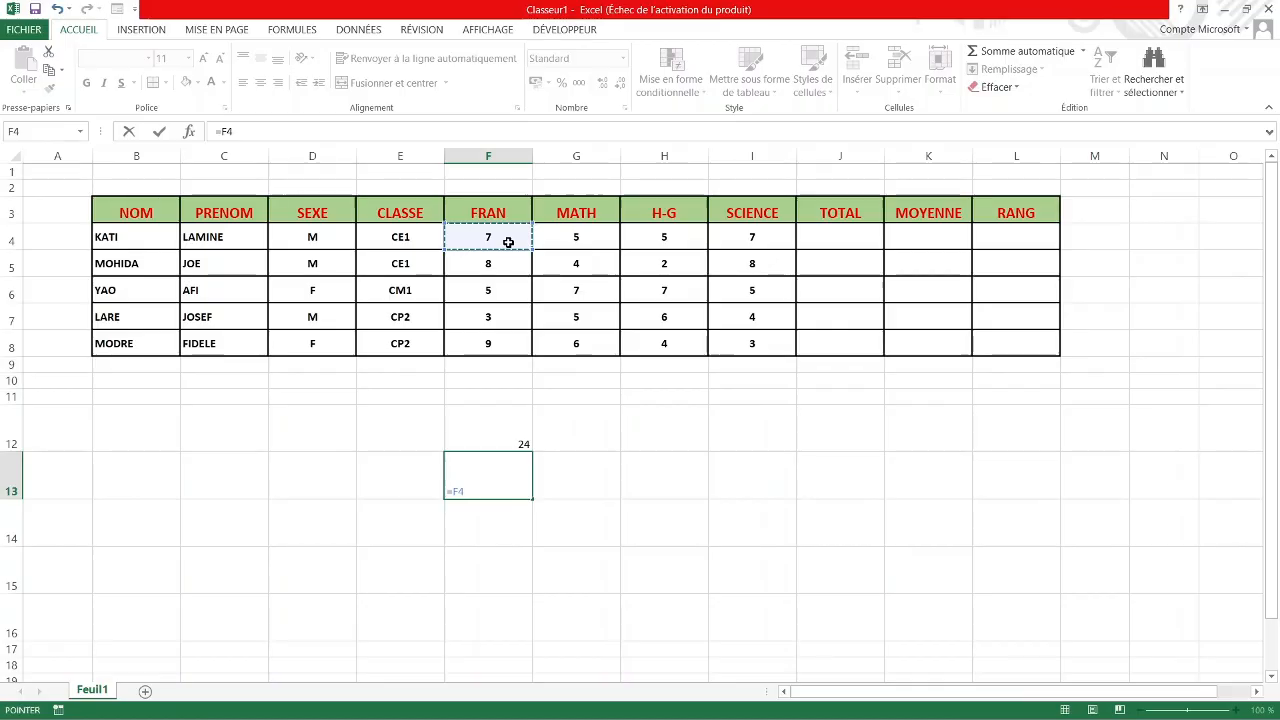
{"action": "type", "text": "-"}
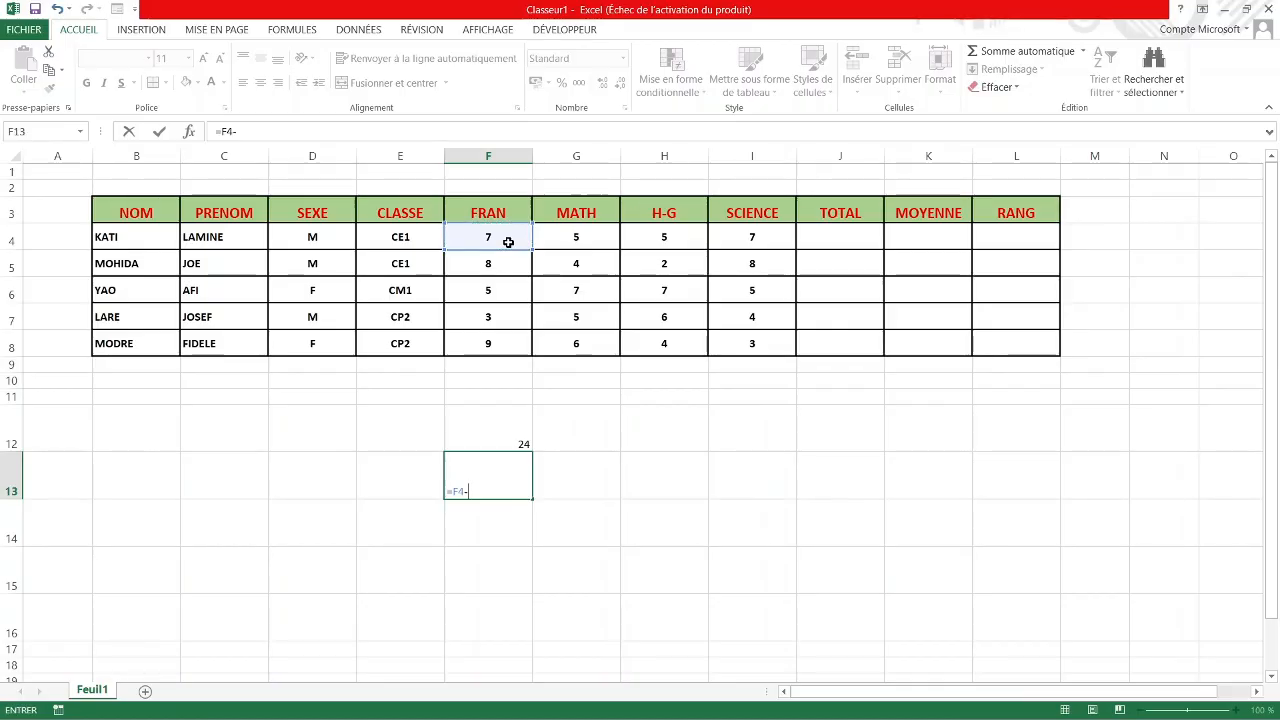
{"action": "left_click", "coordinate": [593, 241]}
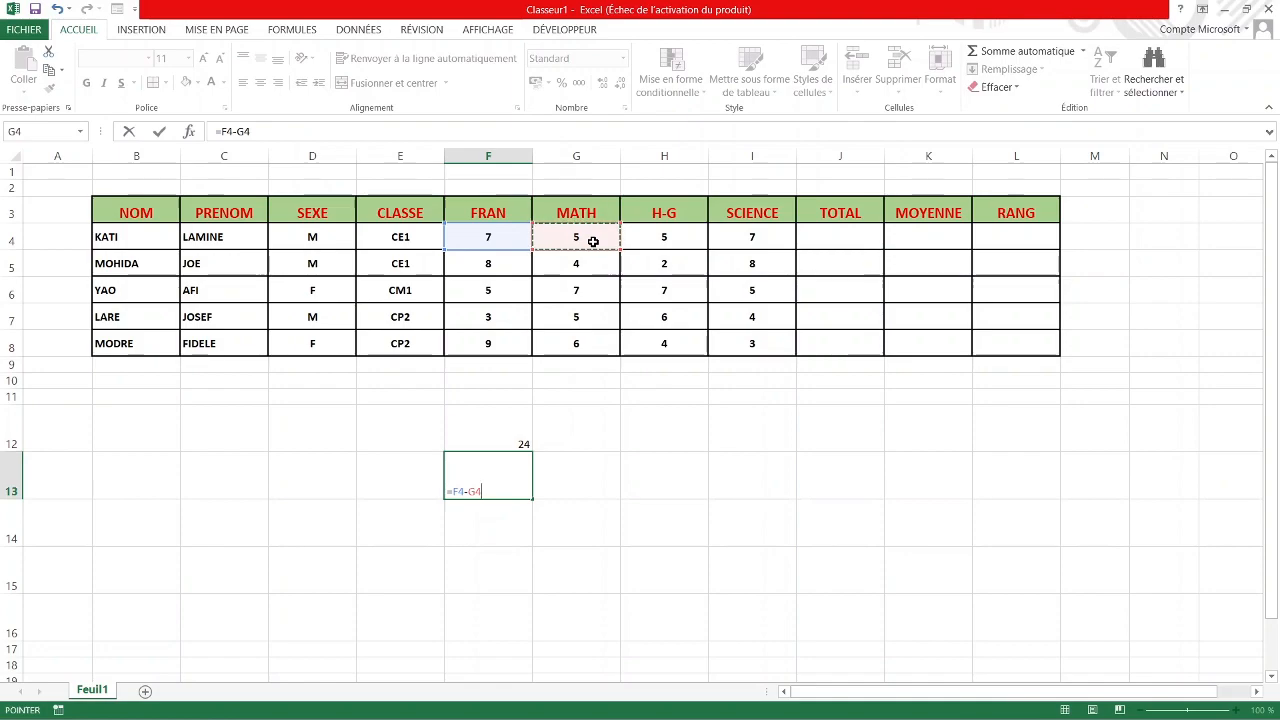
{"action": "key", "text": "Return"}
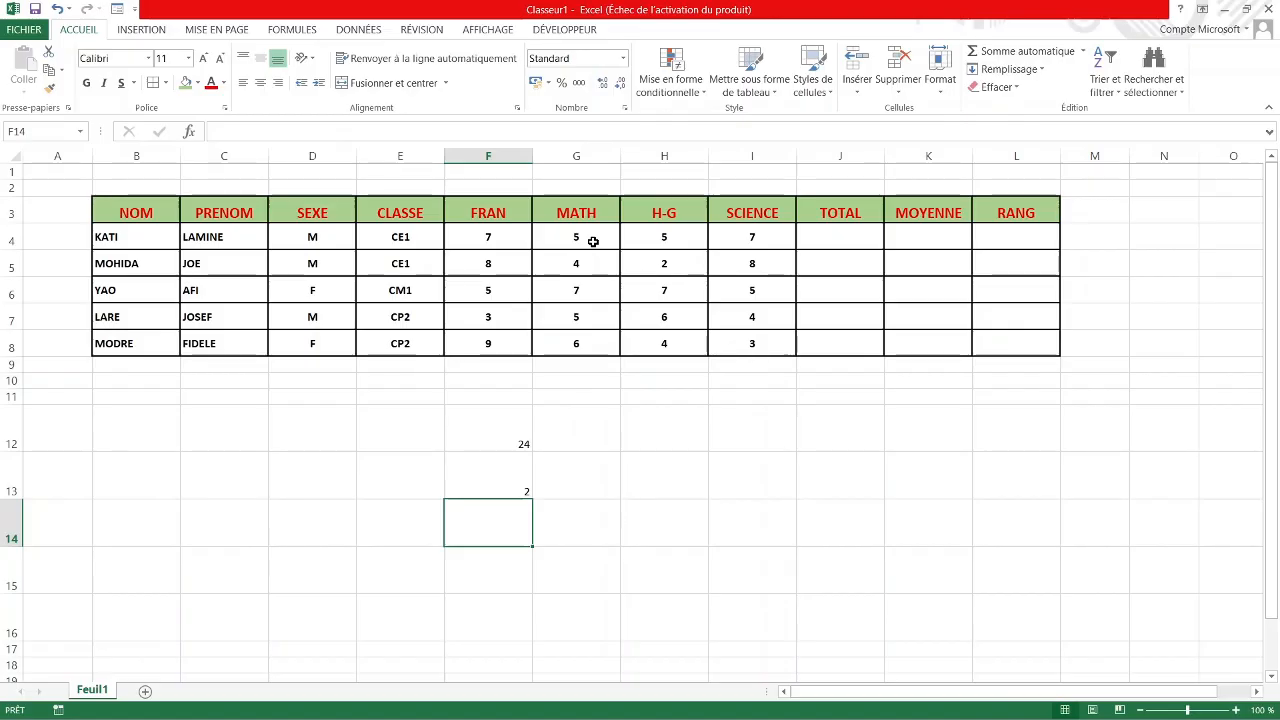
Multiply the first student's FRAN and MATH grades in cell F14 with the formula =F4*G4.
{"action": "type", "text": "="}
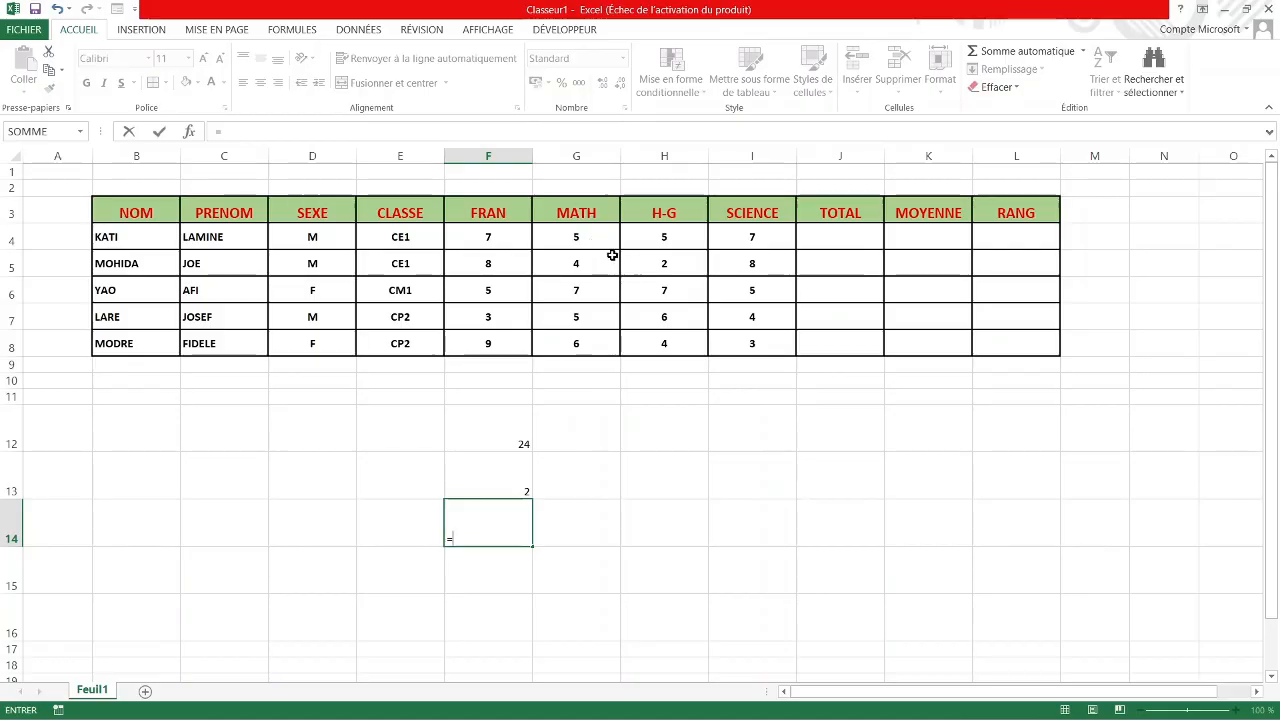
{"action": "left_click", "coordinate": [492, 240]}
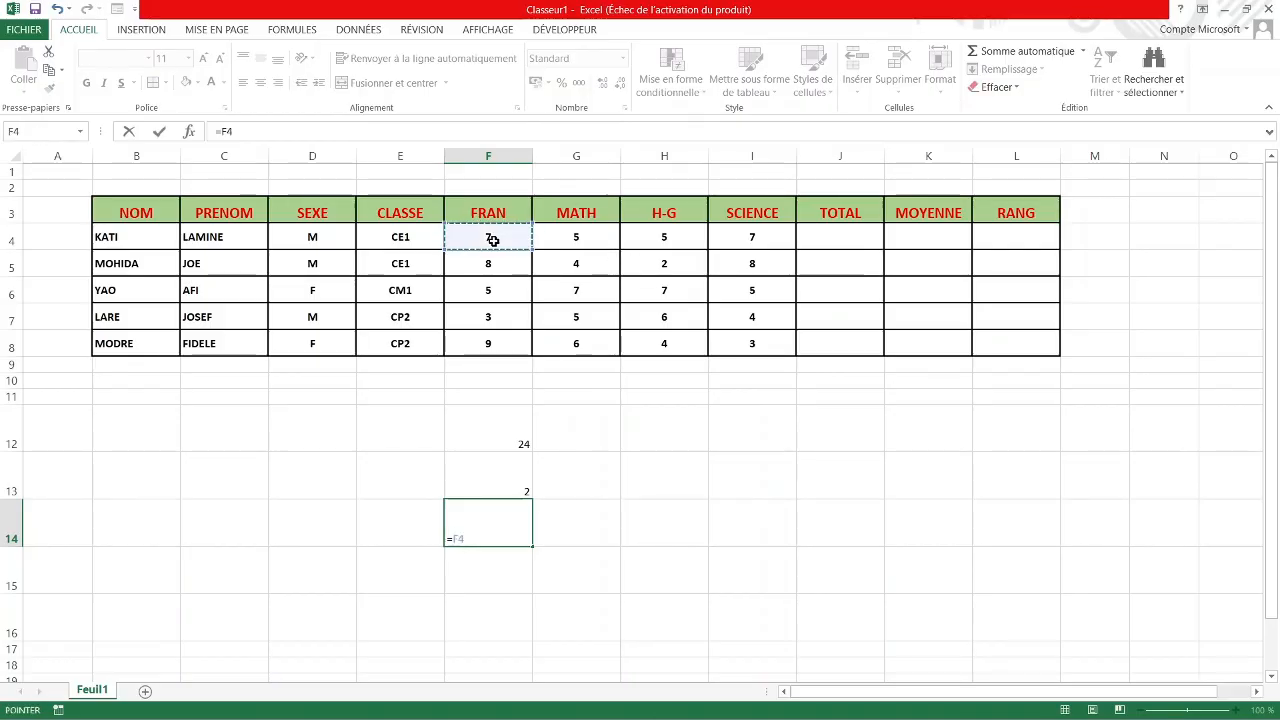
{"action": "type", "text": "*"}
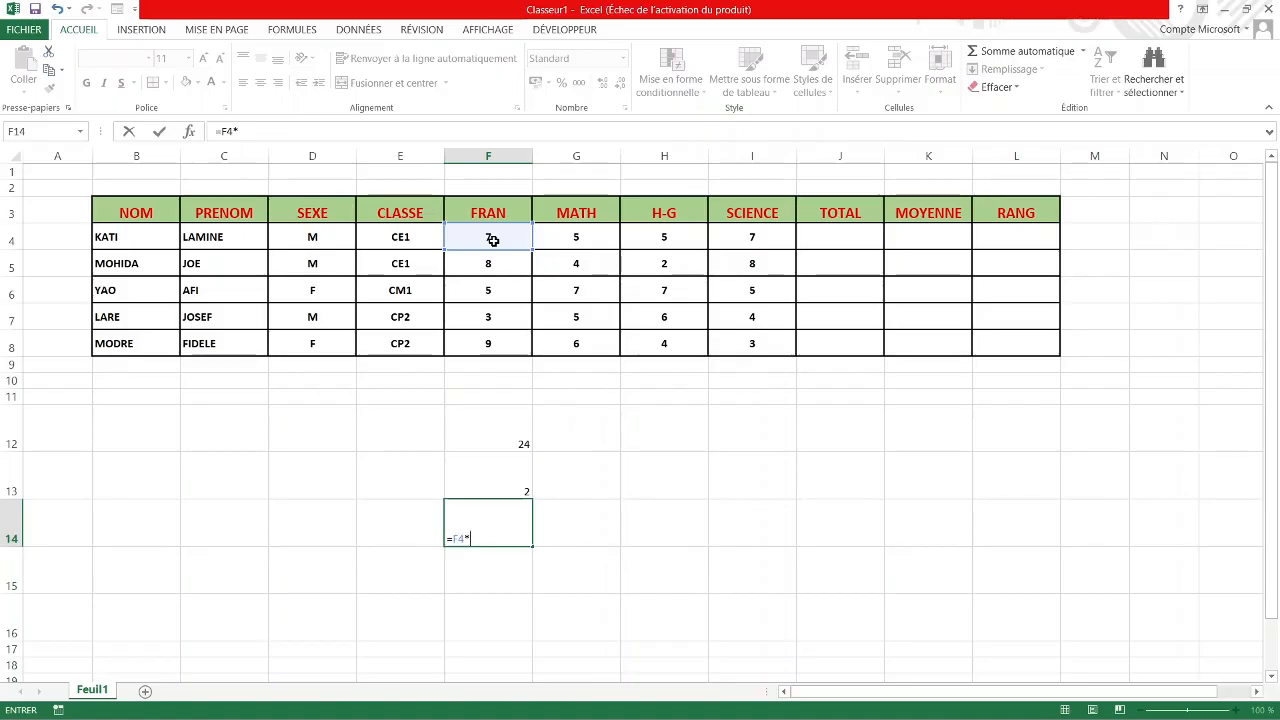
{"action": "left_click", "coordinate": [590, 241]}
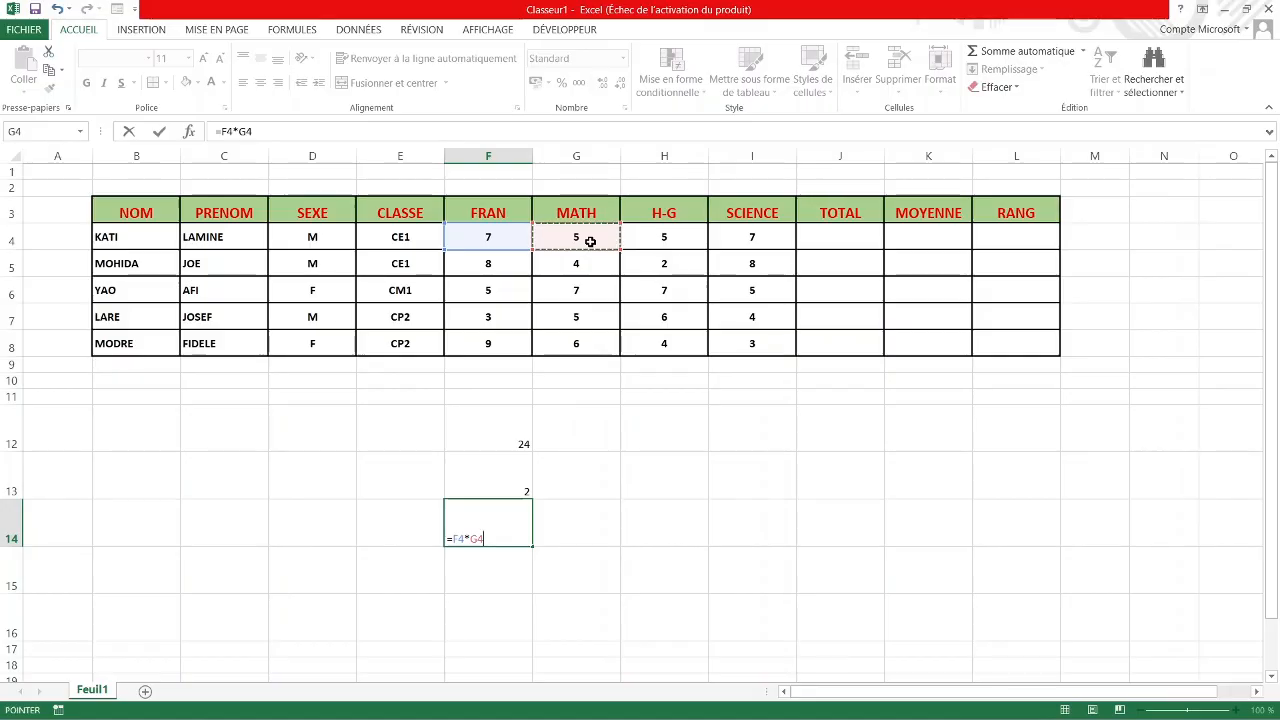
{"action": "key", "text": "Return"}
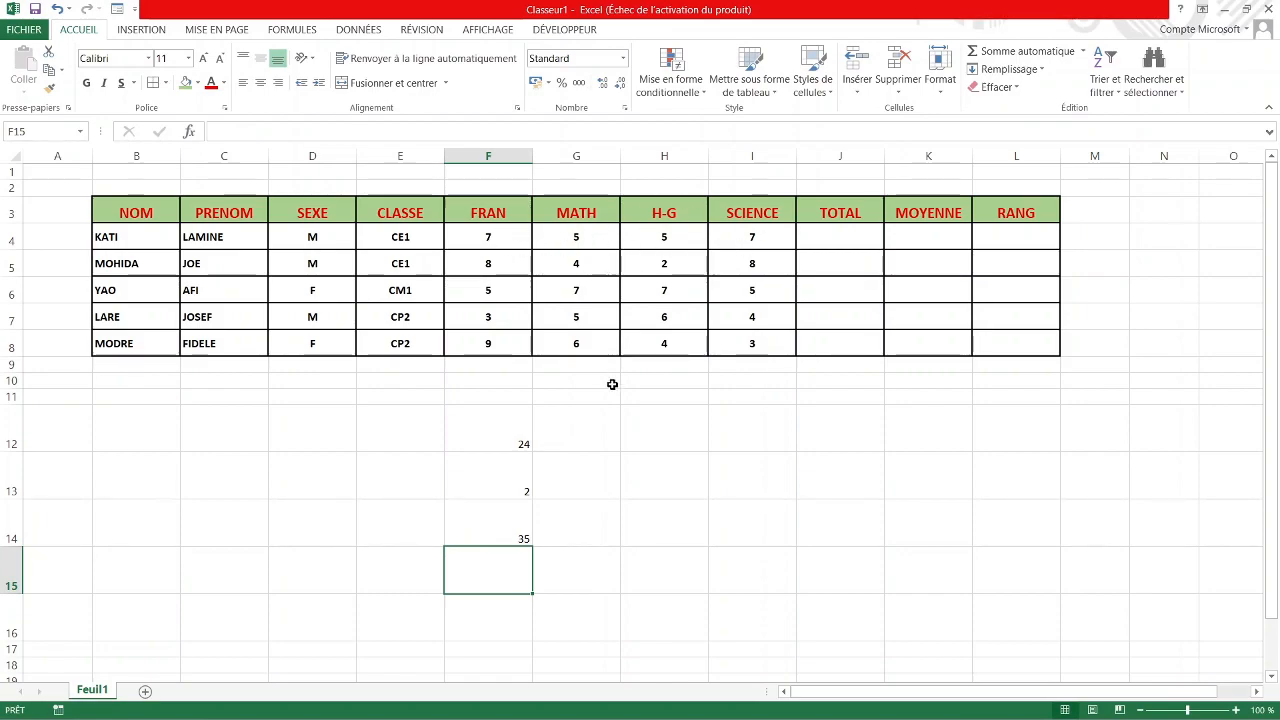
Replace the formula in F14 with =F4*G4*H4*I4 to multiply all four of the first student's grades.
{"action": "left_click", "coordinate": [508, 540]}
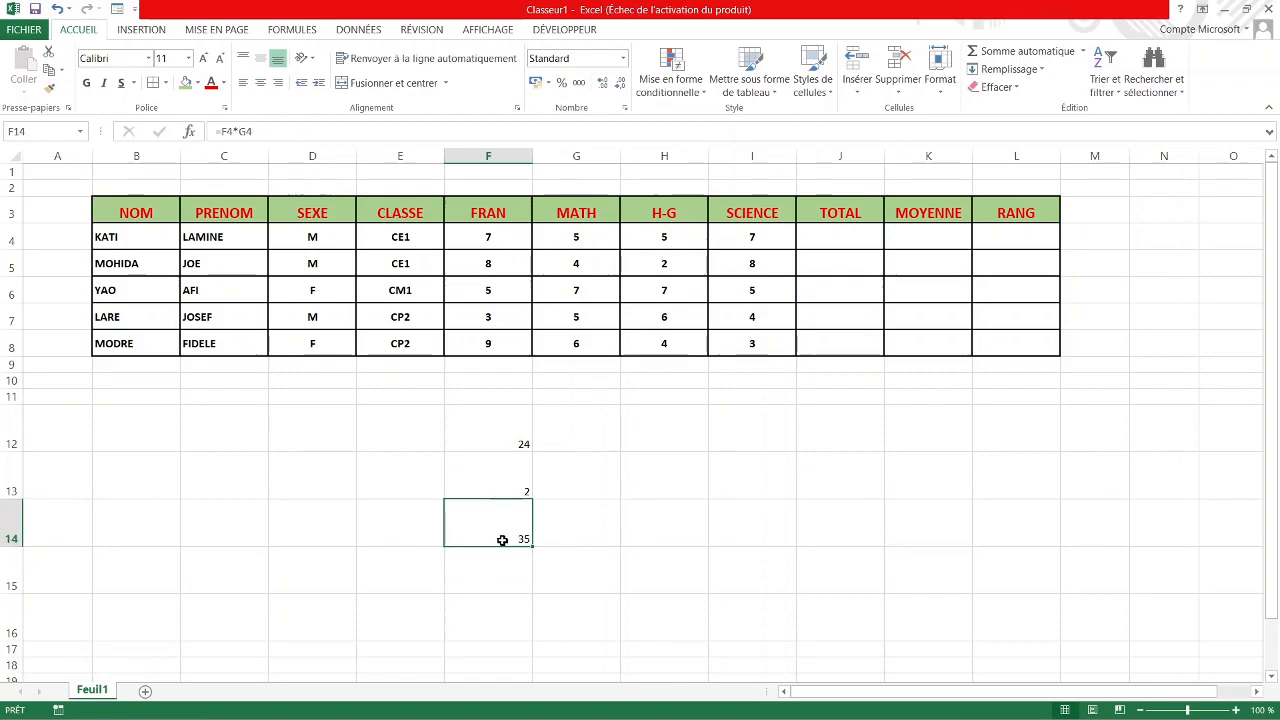
{"action": "key", "text": "Delete"}
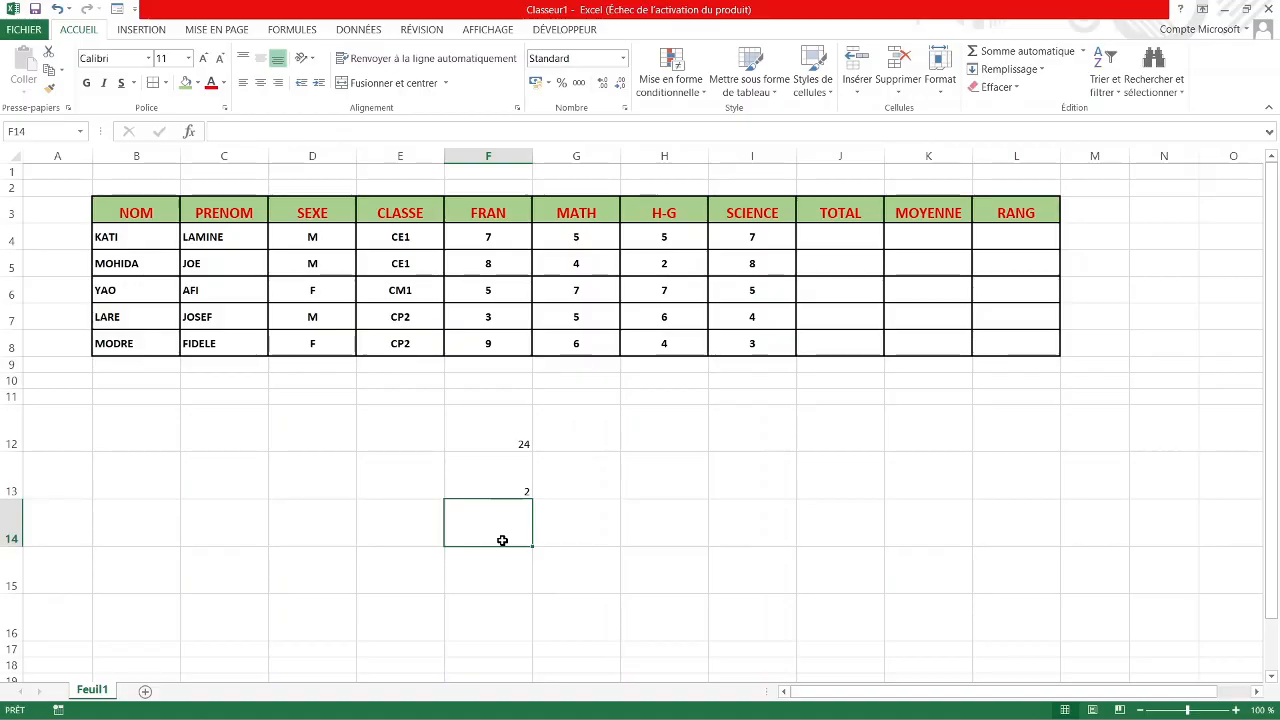
{"action": "type", "text": "="}
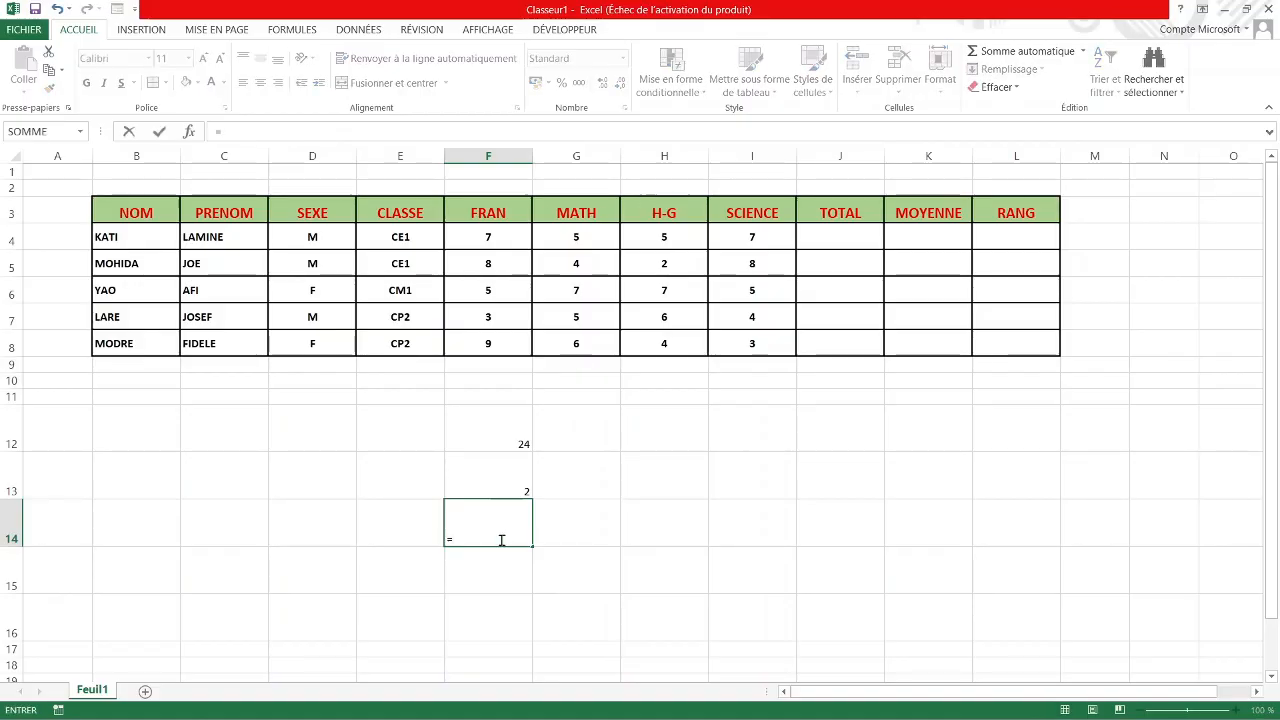
{"action": "left_click", "coordinate": [491, 239]}
{"action": "type", "text": "*"}
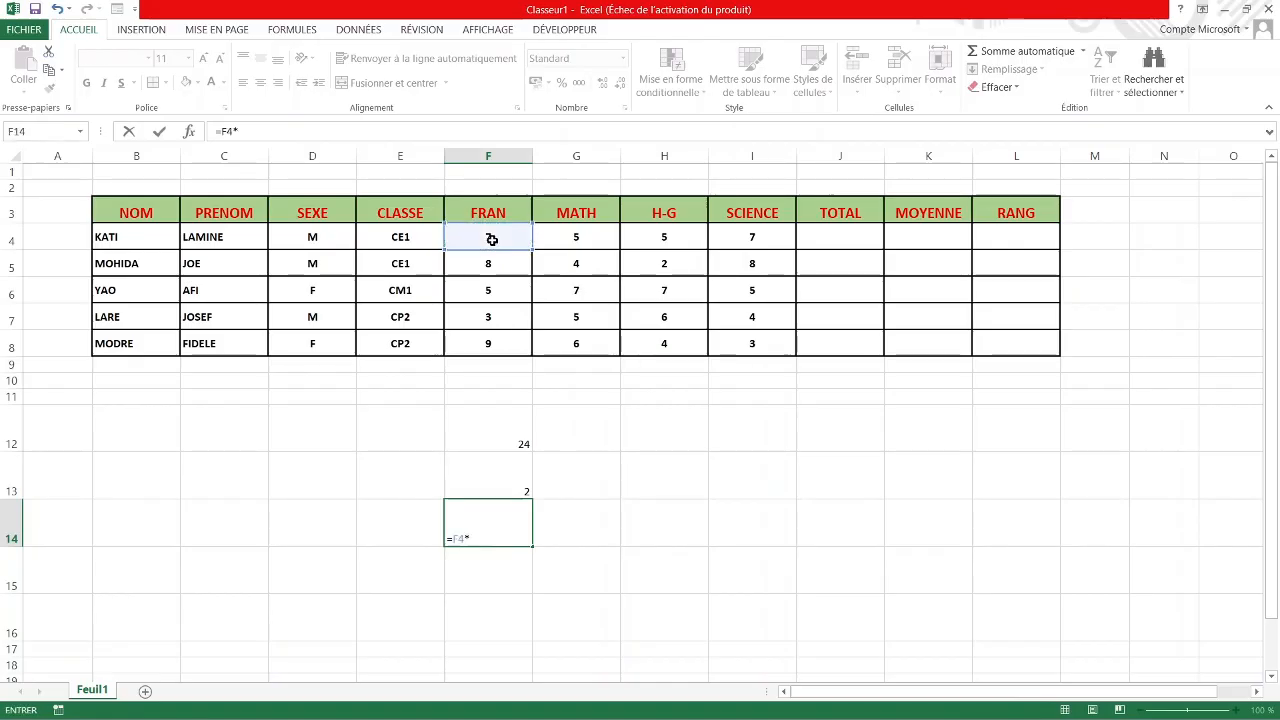
{"action": "left_click", "coordinate": [561, 237]}
{"action": "type", "text": "*"}
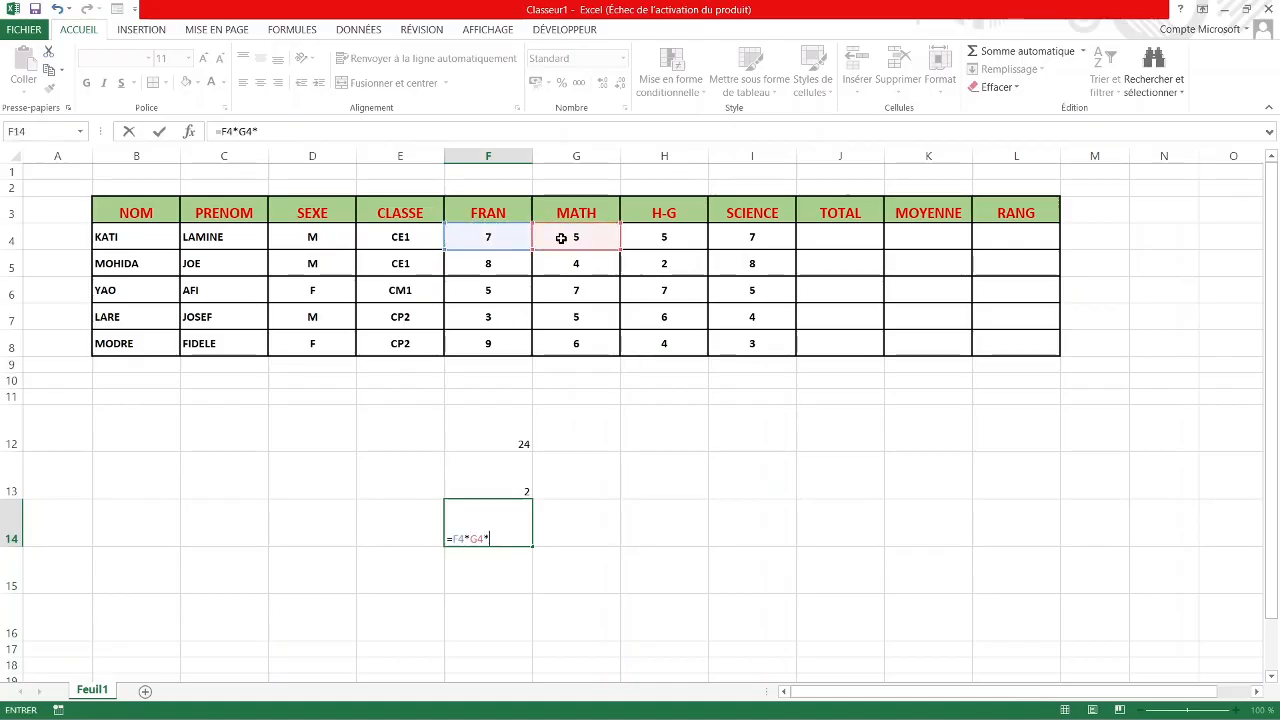
{"action": "left_click", "coordinate": [658, 237]}
{"action": "type", "text": "*"}
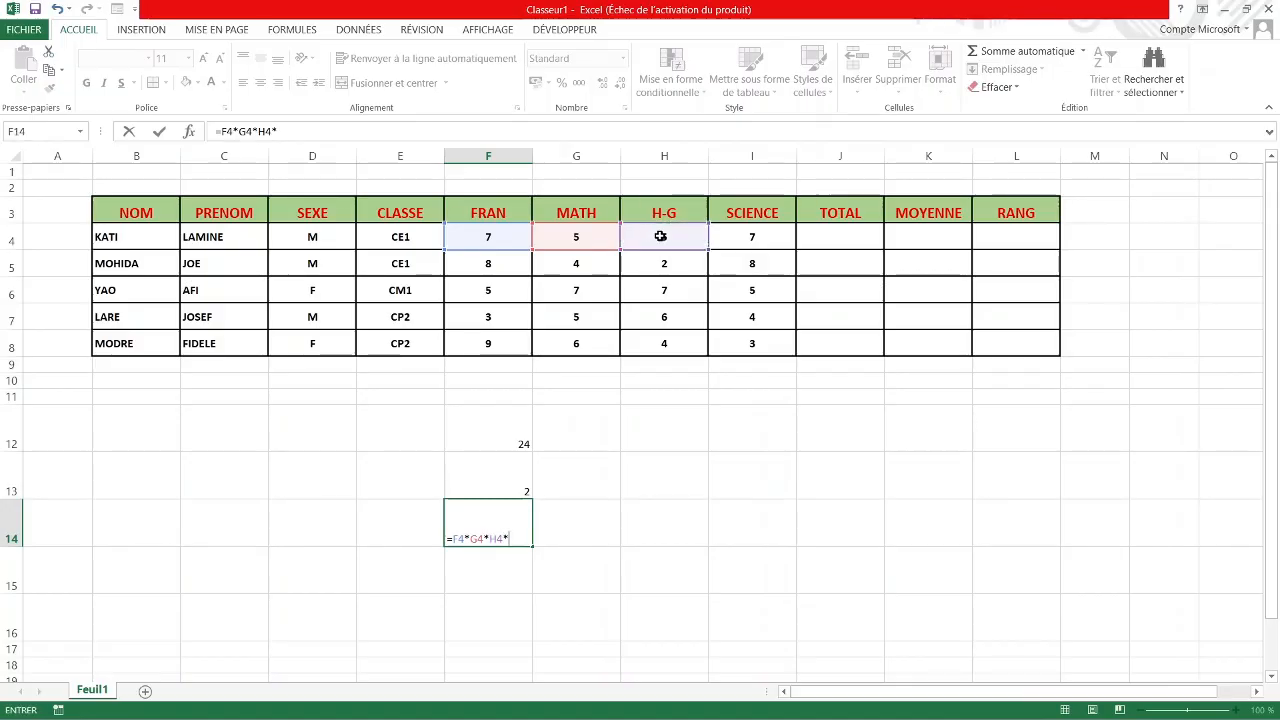
{"action": "left_click", "coordinate": [746, 238]}
{"action": "type", "text": "*"}
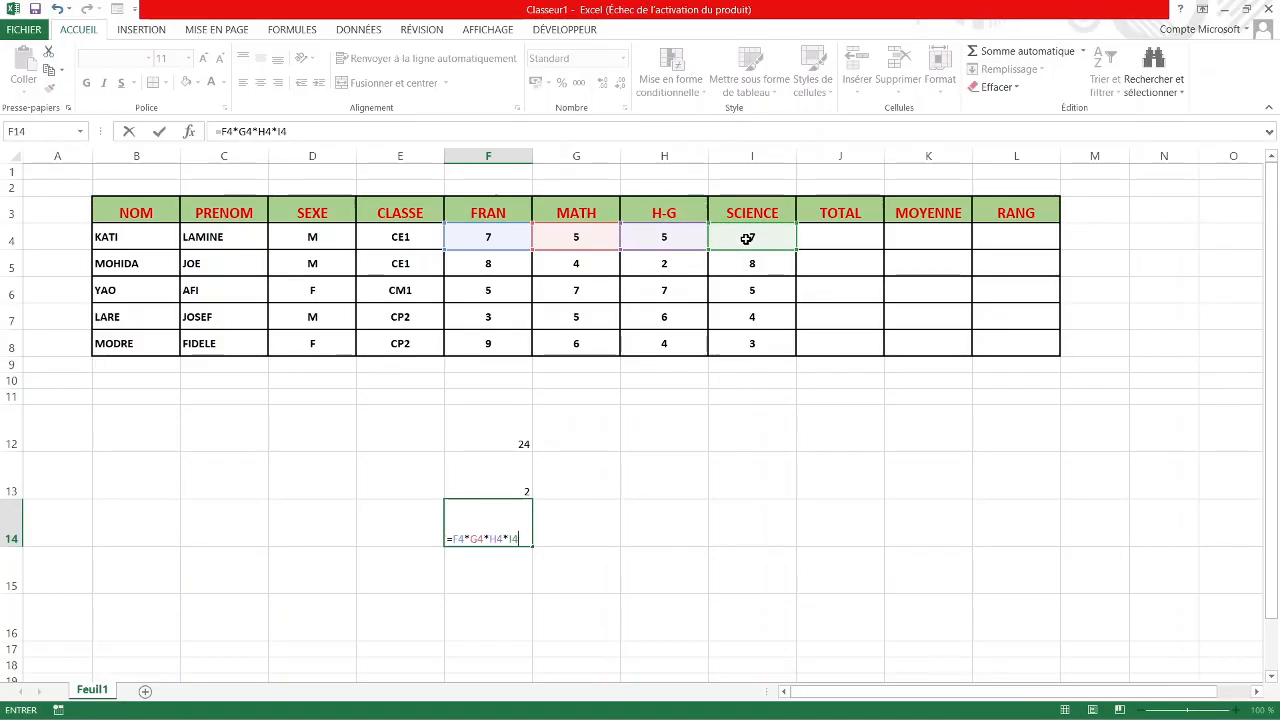
{"action": "key", "text": "Return"}
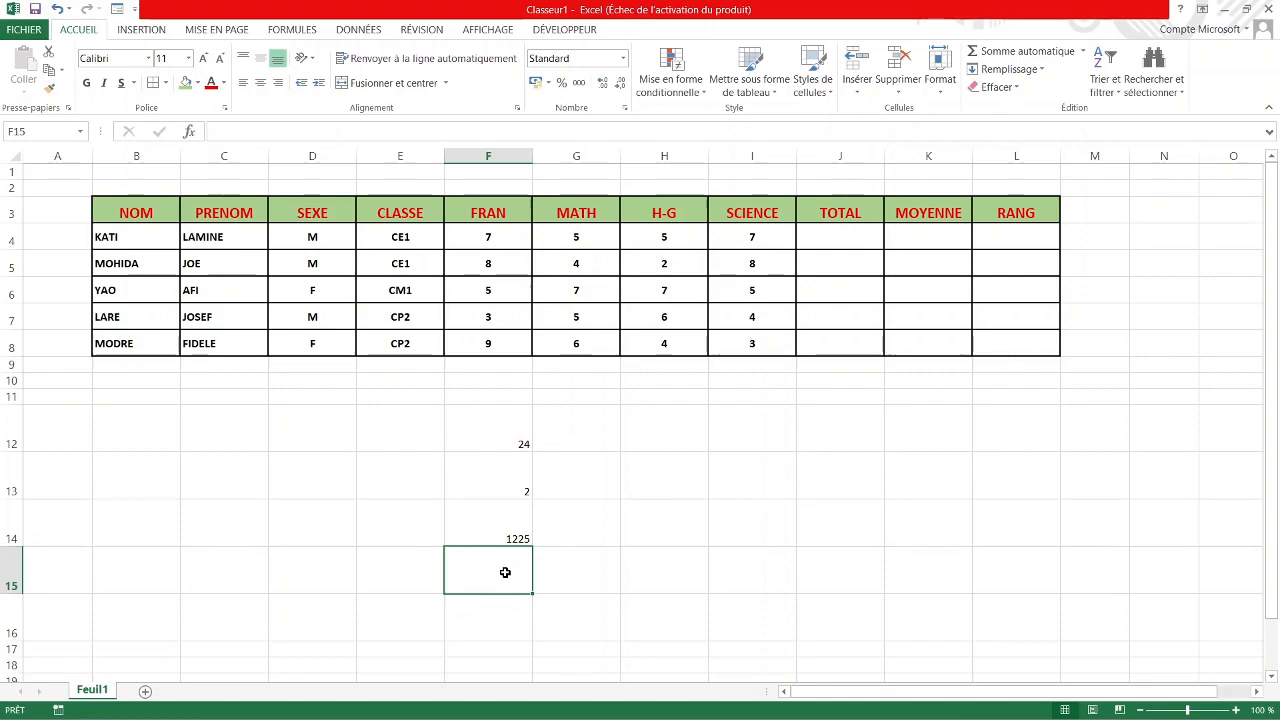
Divide the first student's FRAN grade by the MATH grade in cell F15 with the formula =F4/G4.
{"action": "type", "text": "="}
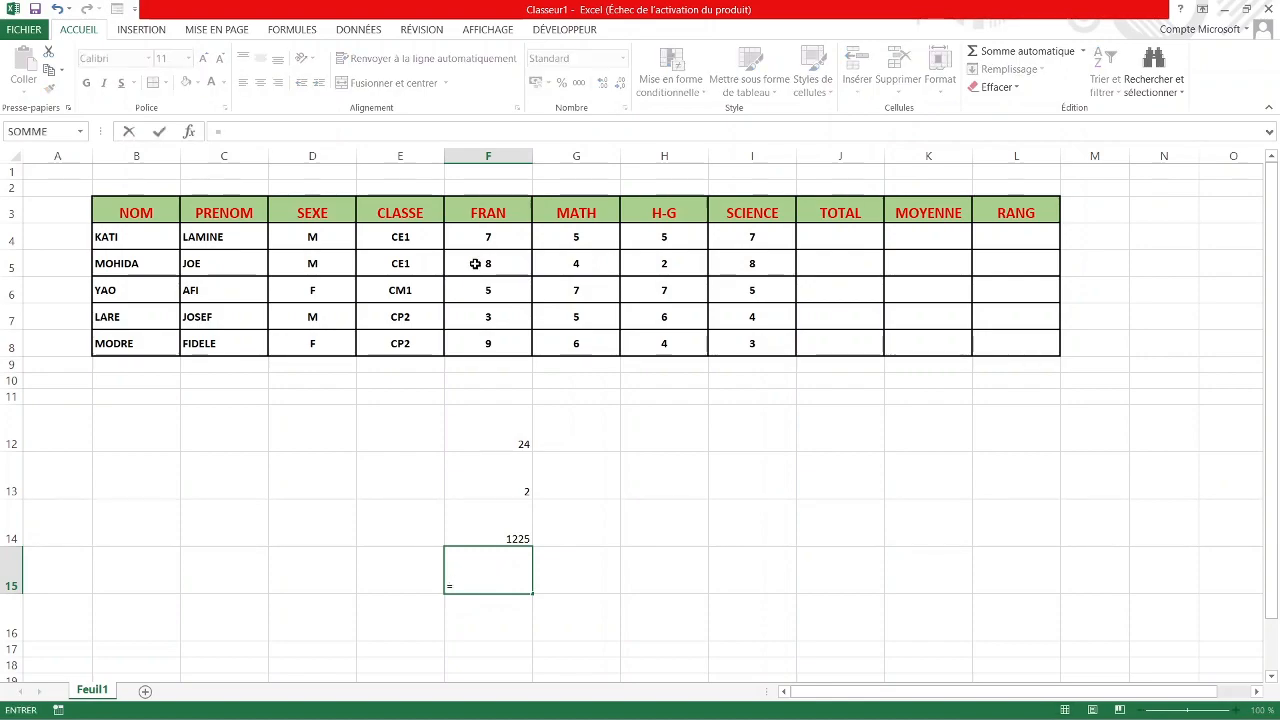
{"action": "left_click", "coordinate": [503, 241]}
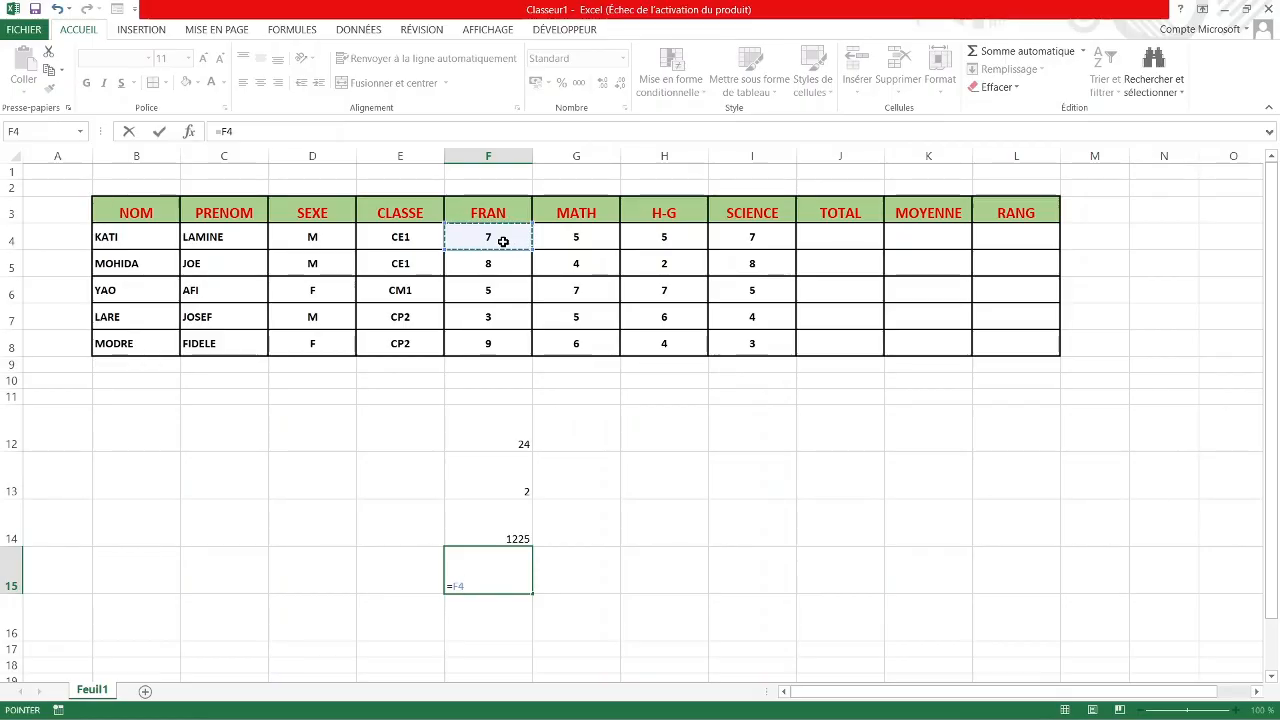
{"action": "type", "text": "/"}
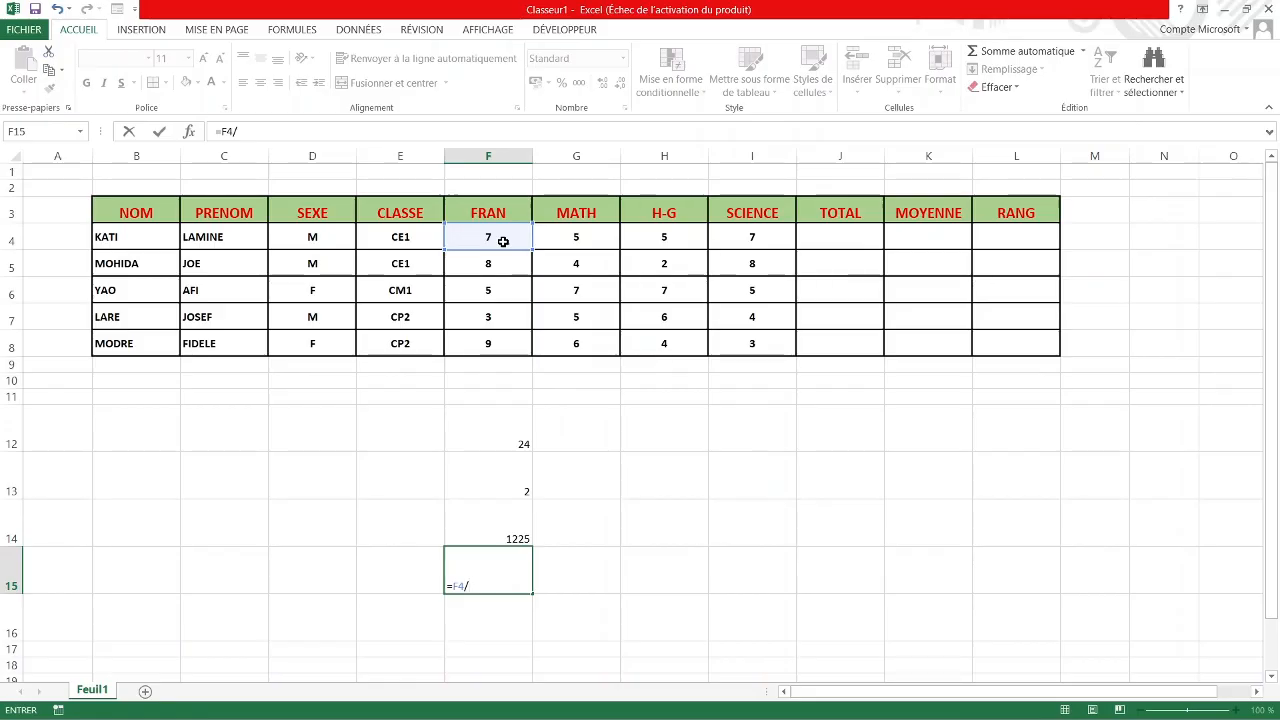
{"action": "left_click", "coordinate": [597, 241]}
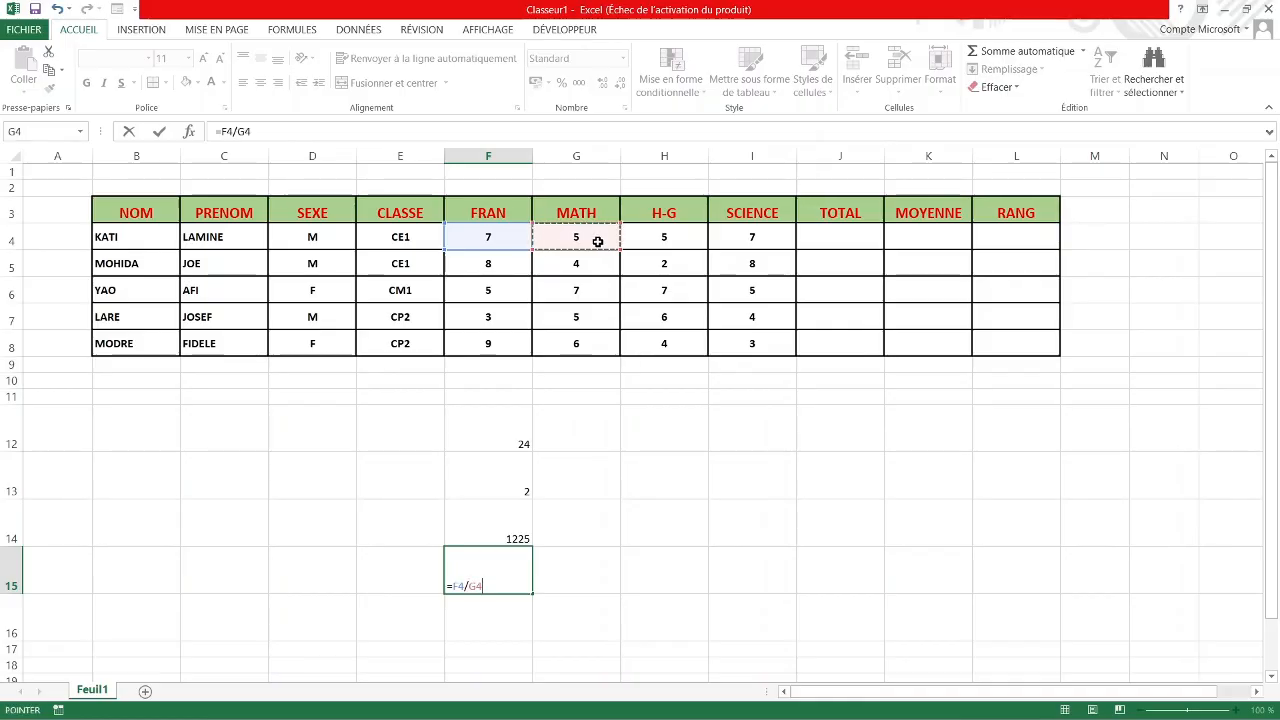
{"action": "key", "text": "Return"}
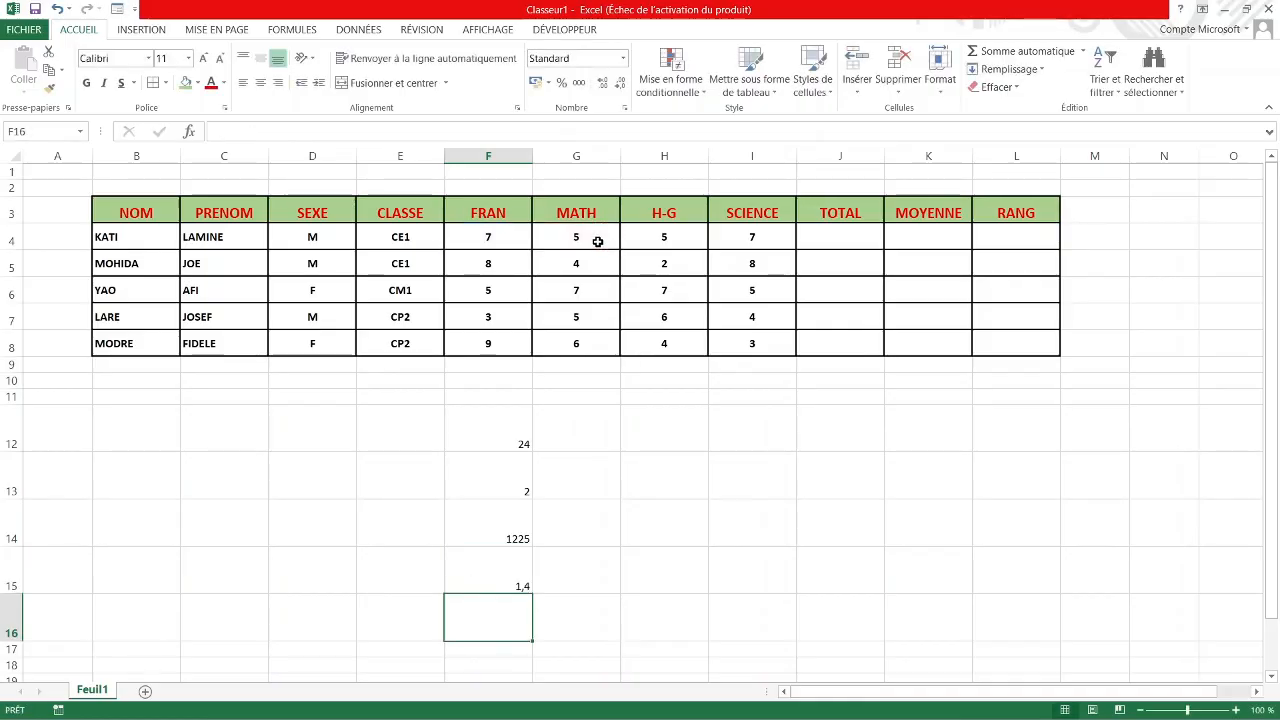
Clear the contents of cells F12 to F16 below the grade table.
{"action": "left_click", "coordinate": [496, 575]}
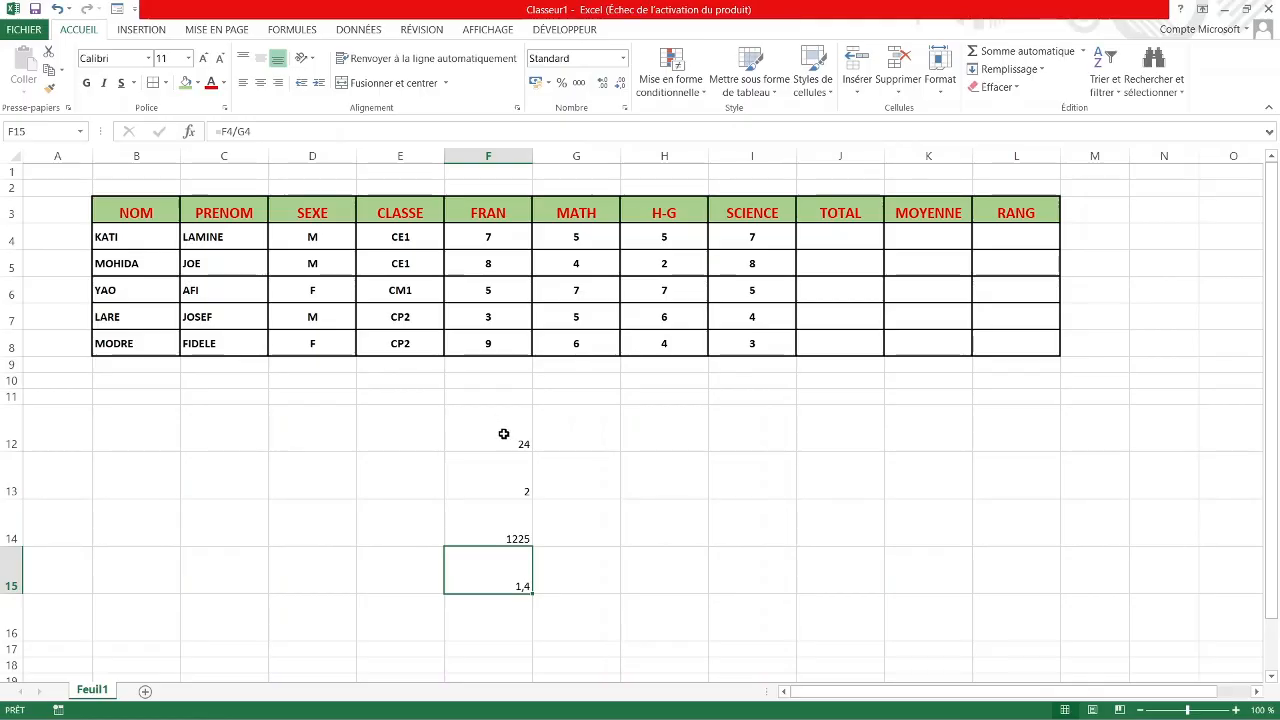
{"action": "left_click_drag", "start_coordinate": [490, 443], "coordinate": [522, 601]}
{"action": "key", "text": "Delete"}
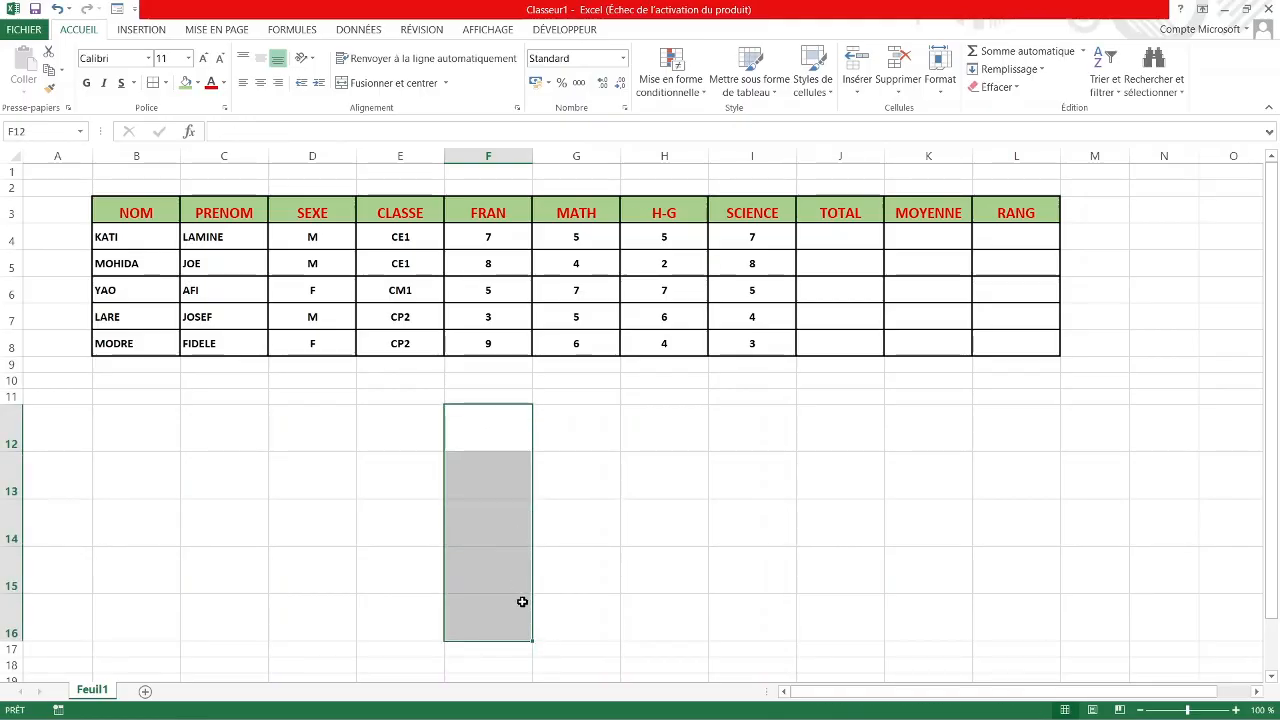
Calculate every student's total in J4:J8 by applying AutoSum to the grades and empty TOTAL cells in F4:J8.
{"action": "left_click", "coordinate": [637, 445]}
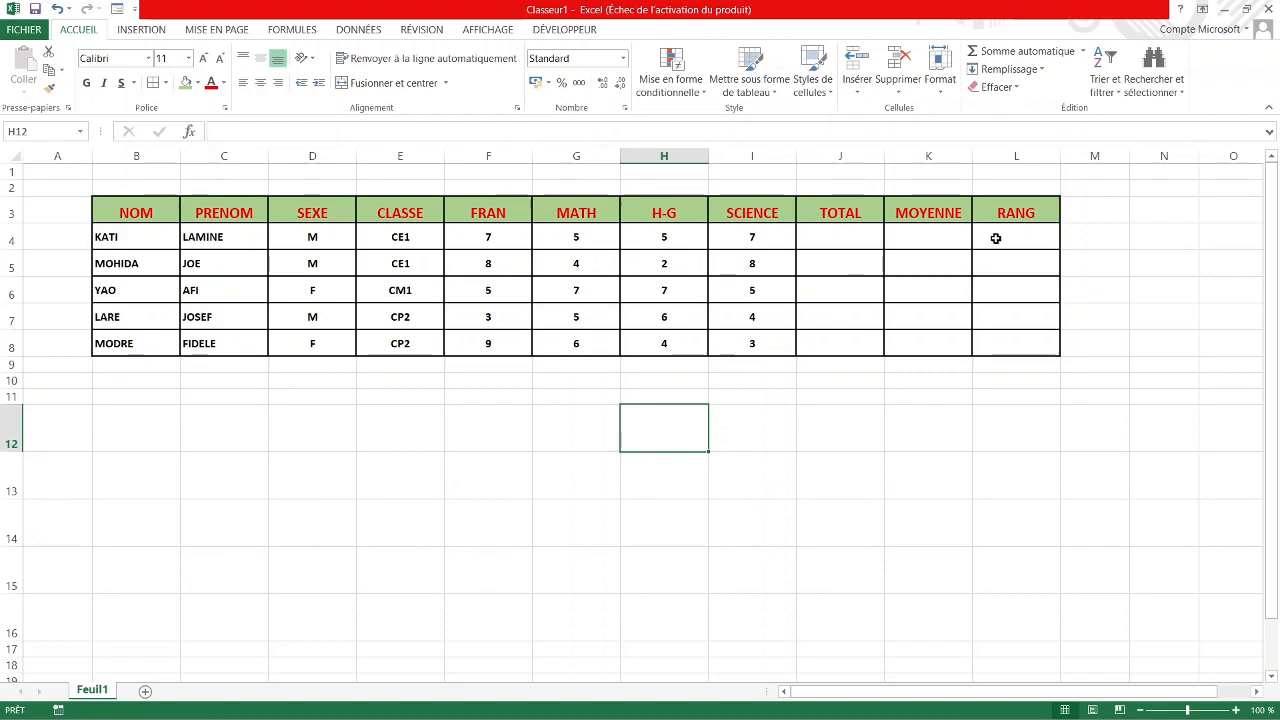
{"action": "left_click", "coordinate": [847, 242]}
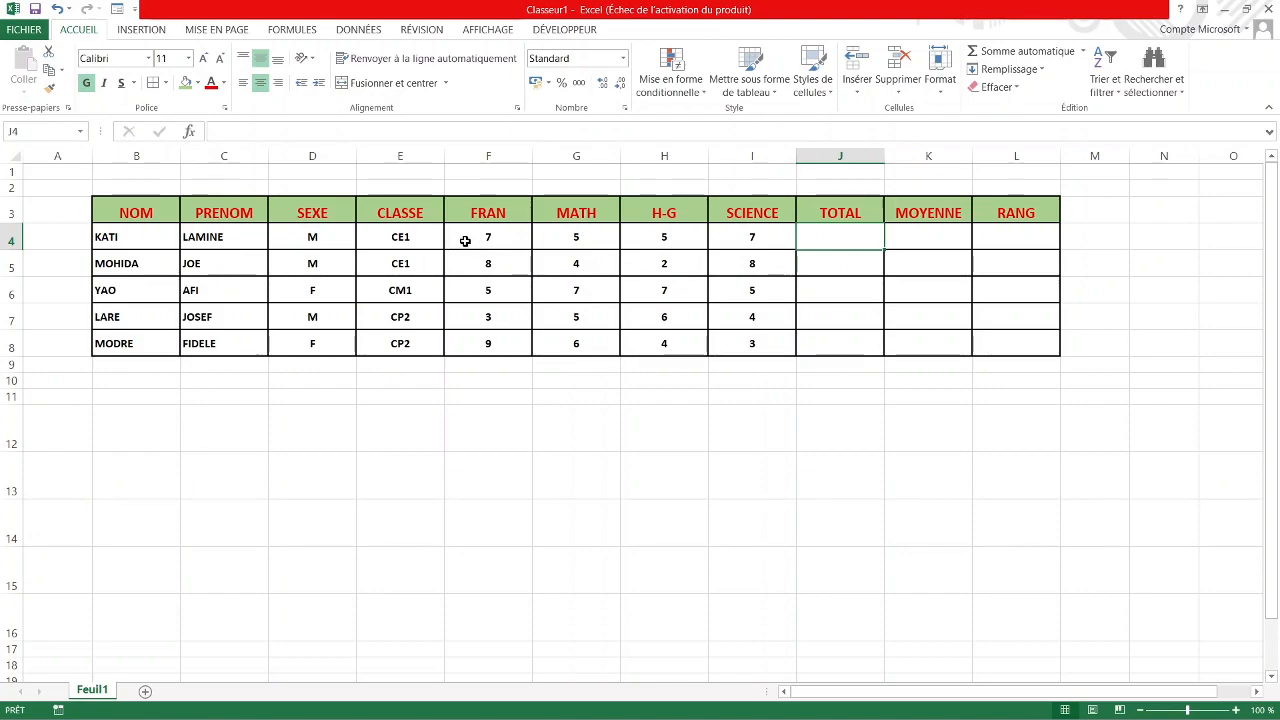
{"action": "left_click_drag", "start_coordinate": [468, 241], "coordinate": [815, 338]}
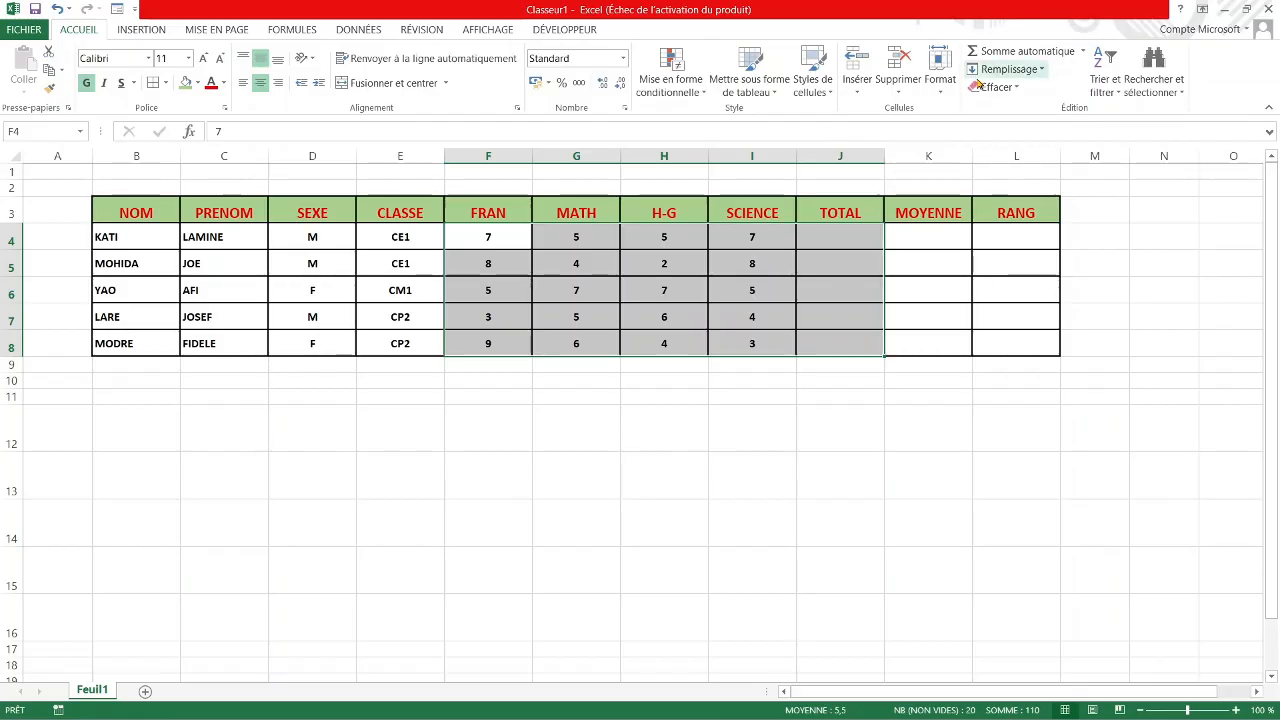
{"action": "left_click", "coordinate": [1044, 58]}
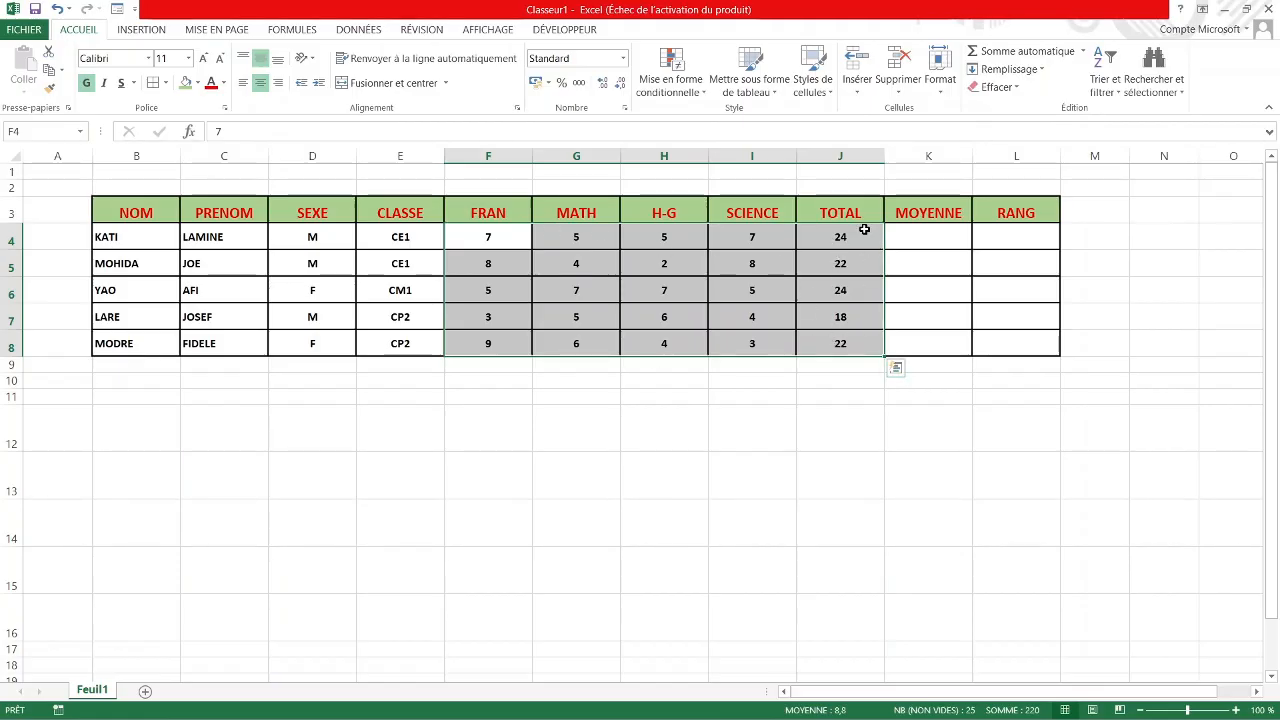
Clear the calculated totals from cells J4 to J8.
{"action": "left_click", "coordinate": [855, 345]}
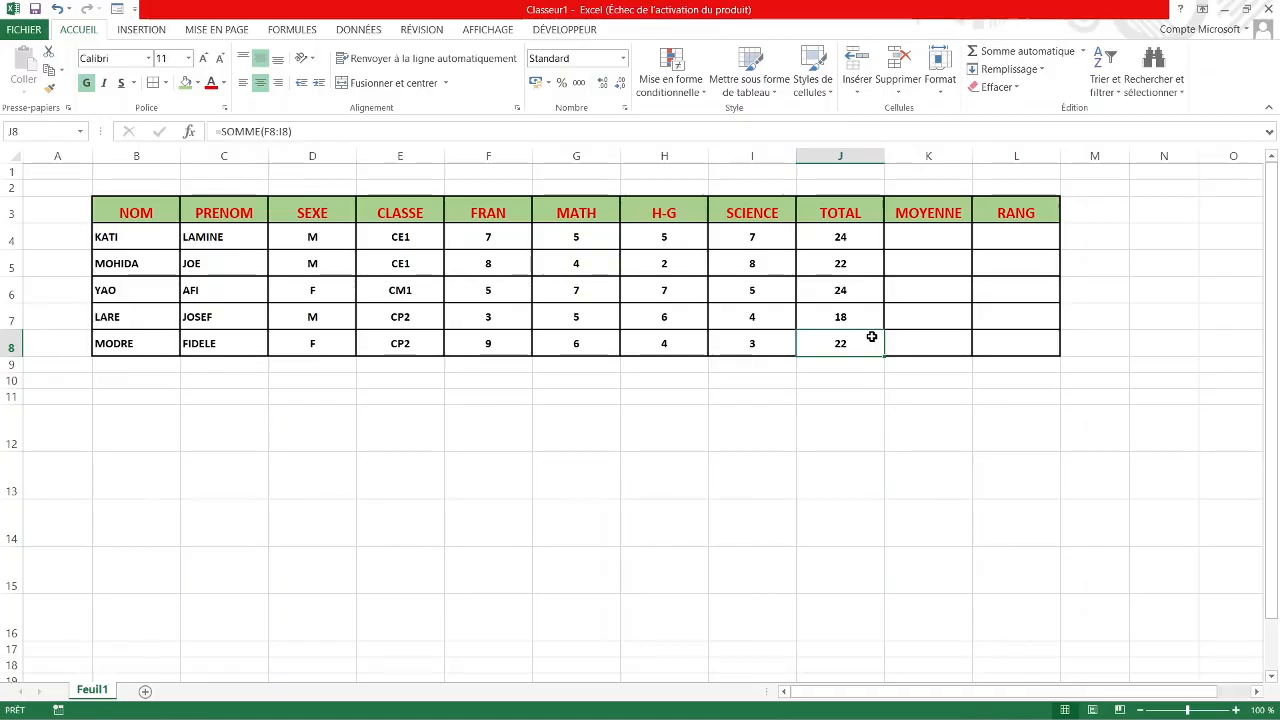
{"action": "left_click_drag", "start_coordinate": [841, 238], "coordinate": [847, 340]}
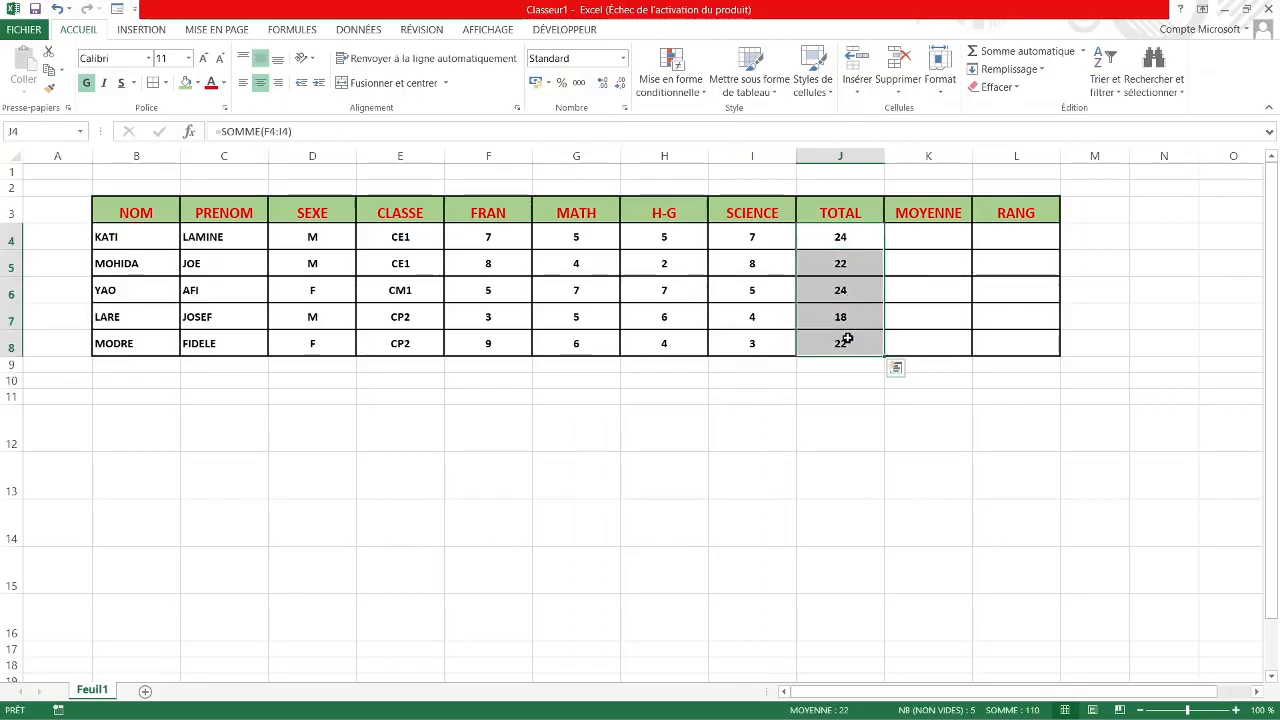
{"action": "key", "text": "Delete"}
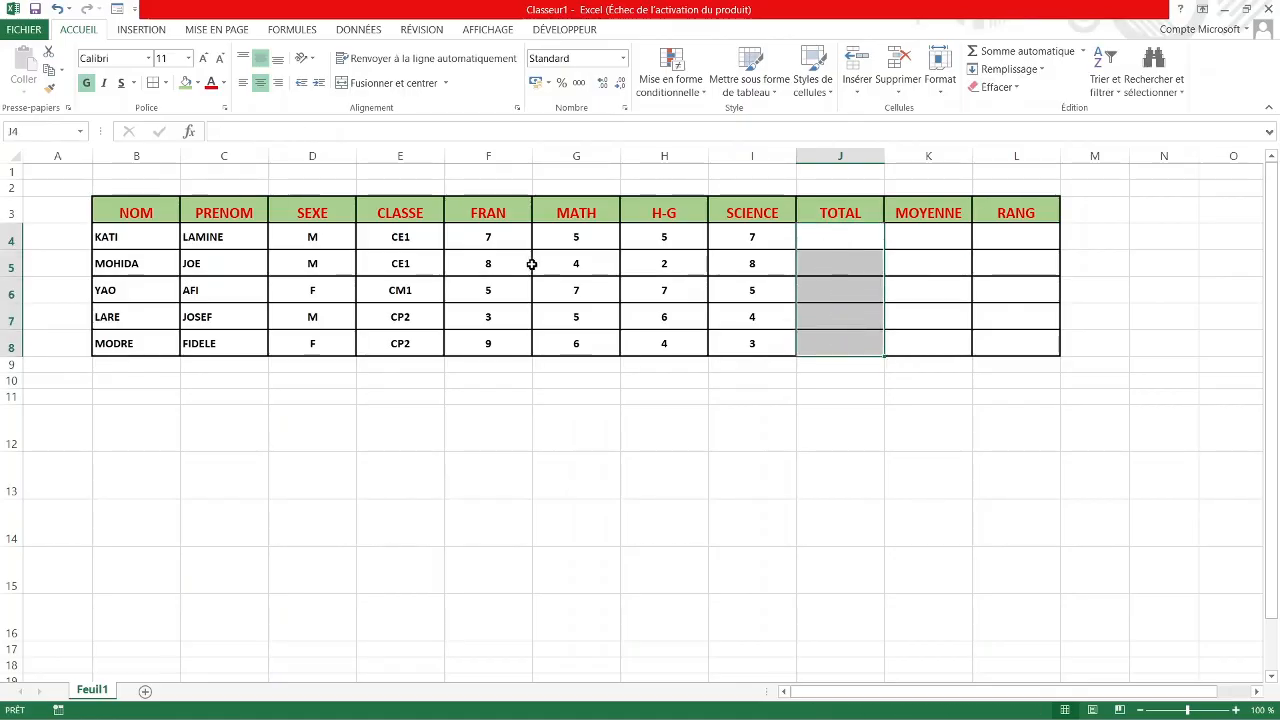
Recalculate the totals by applying AutoSum to F4:J8 again, and delete the results in J4:J8.
{"action": "left_click_drag", "start_coordinate": [477, 243], "coordinate": [816, 340]}
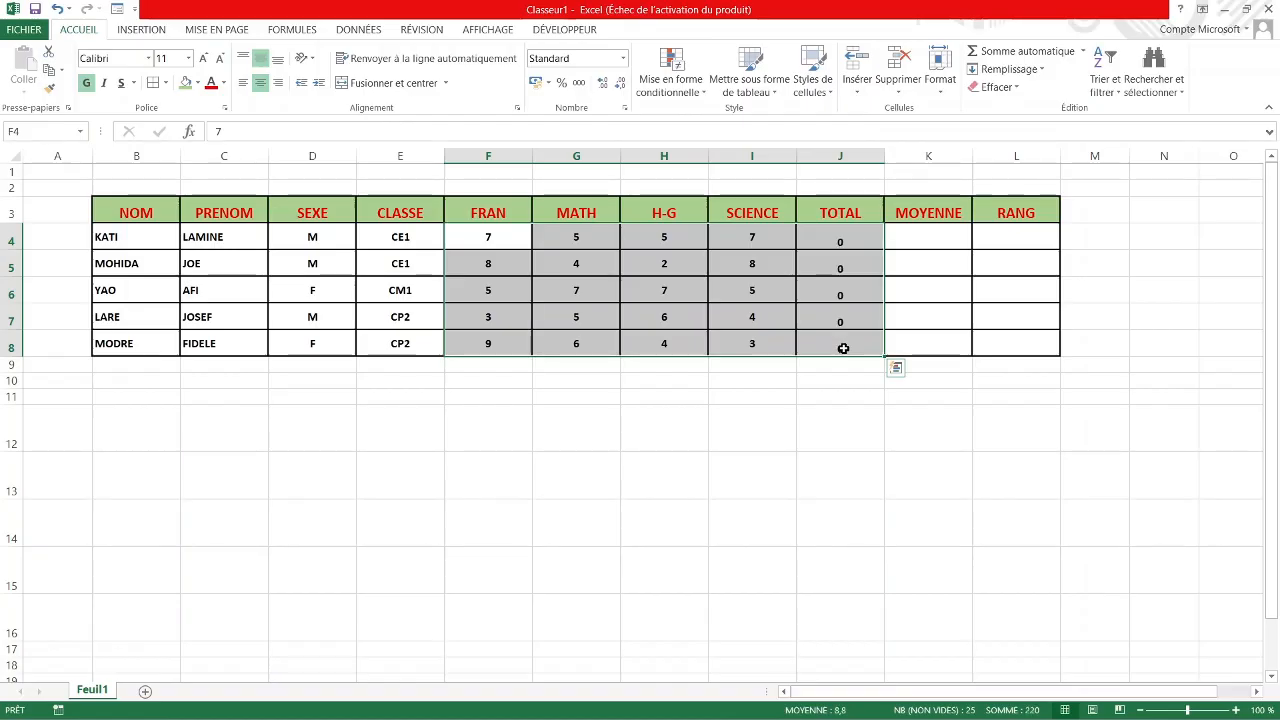
{"action": "key", "text": "alt+equal"}
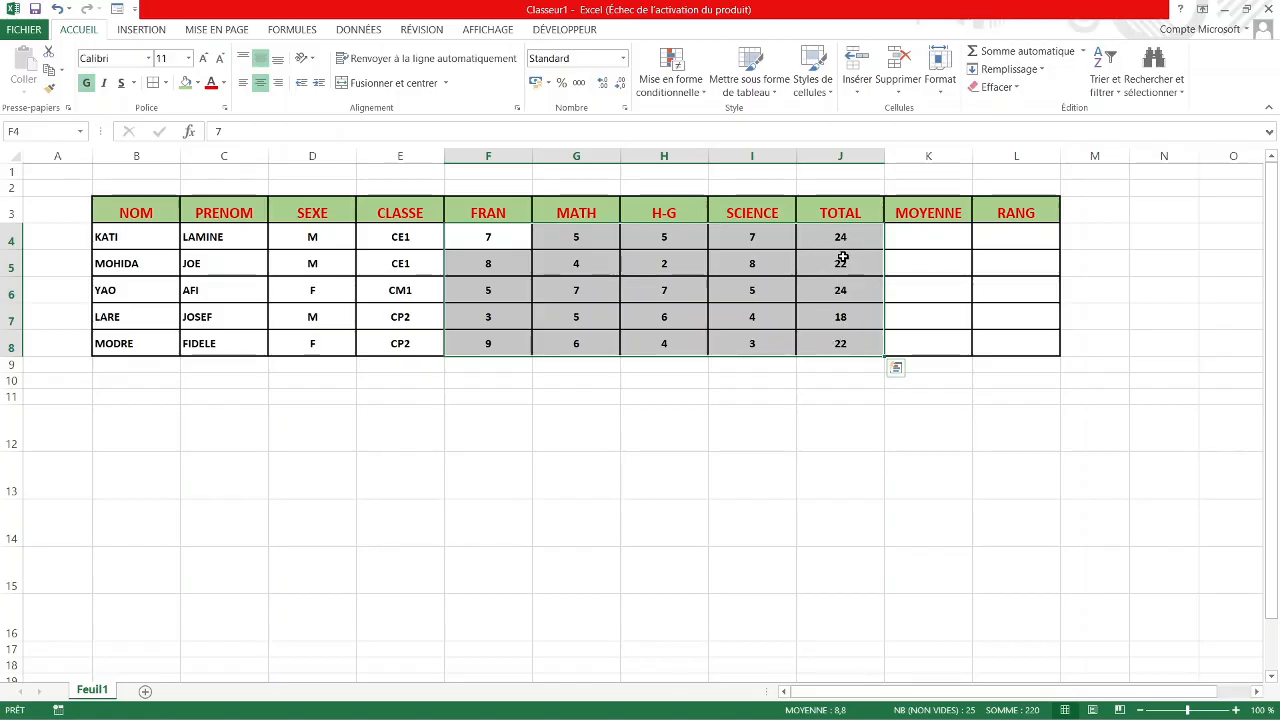
{"action": "left_click", "coordinate": [843, 255]}
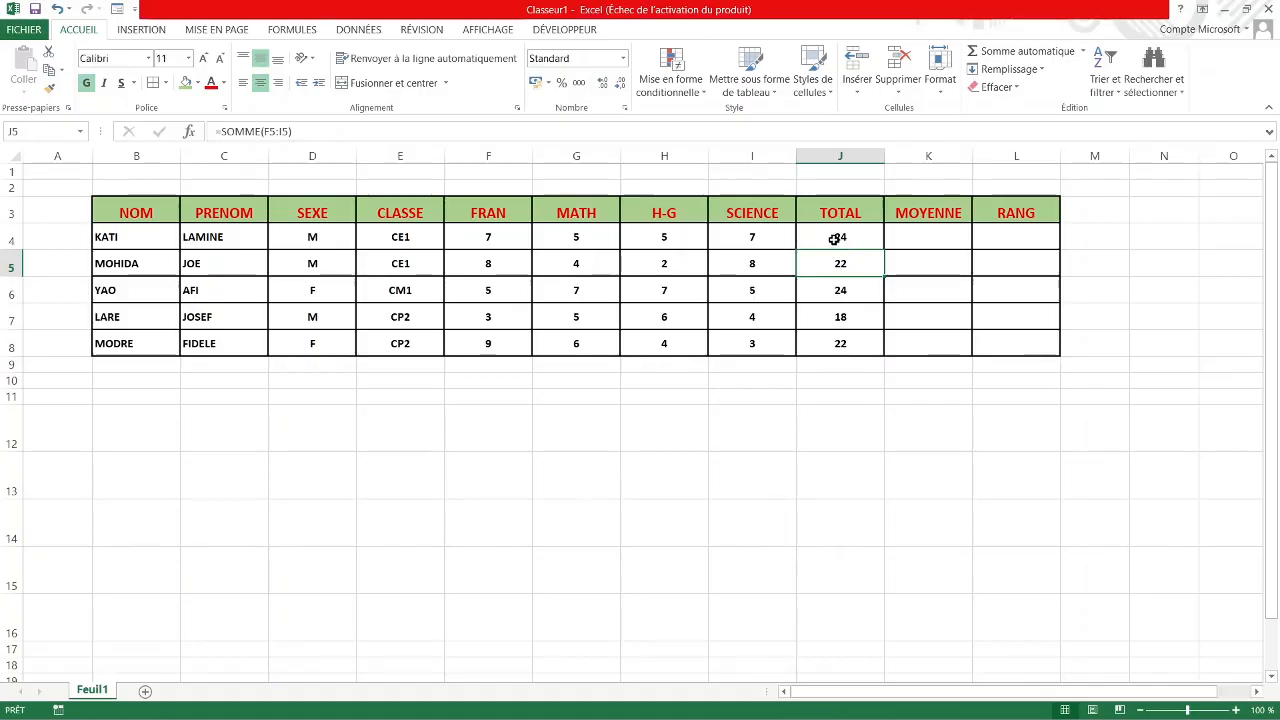
{"action": "left_click_drag", "start_coordinate": [840, 237], "coordinate": [838, 345]}
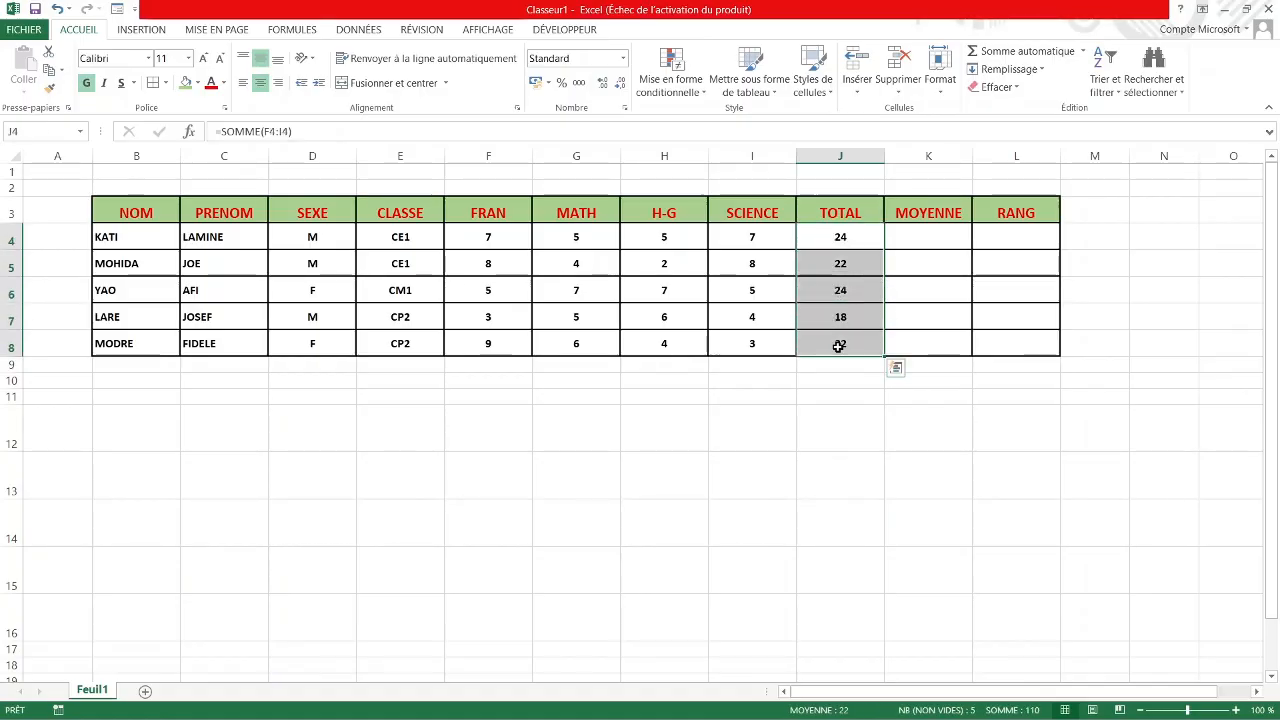
{"action": "key", "text": "Delete"}
Total the first student's grades in J4 with the formula =SOMME(F4:I4) and fill it down to J8.
{"action": "left_click_drag", "start_coordinate": [836, 241], "coordinate": [838, 292]}
{"action": "left_click", "coordinate": [836, 241]}
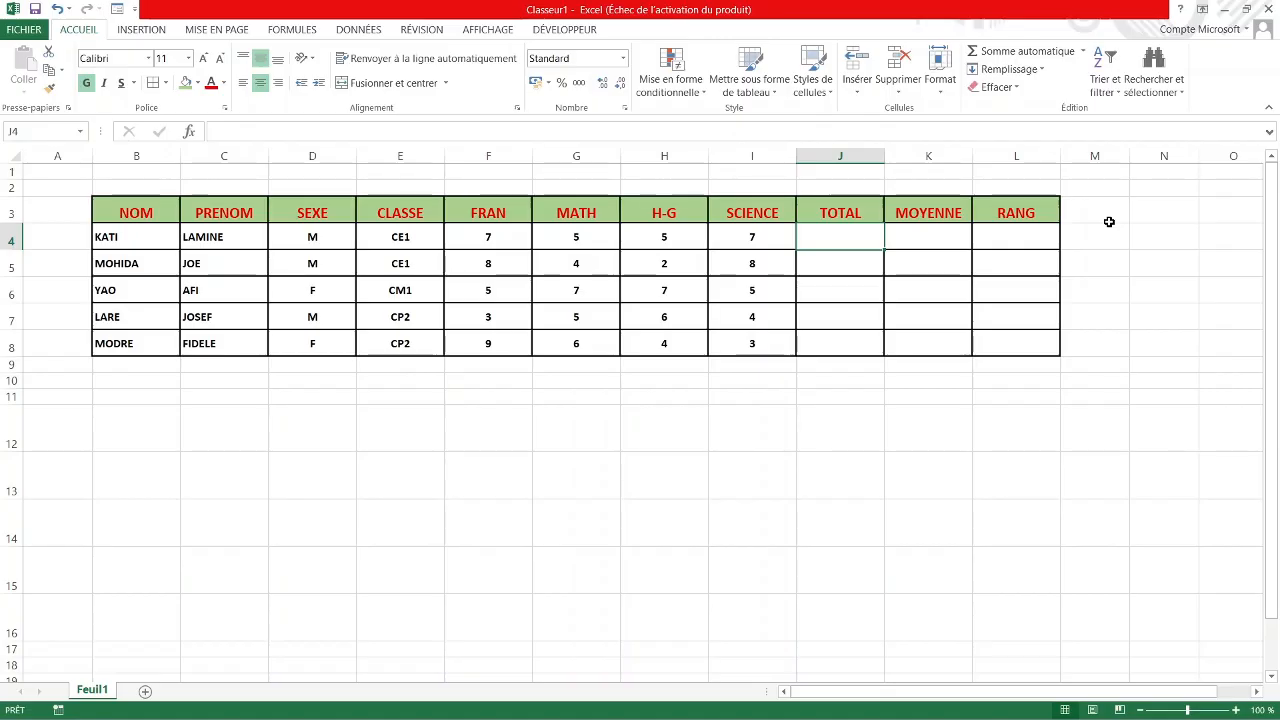
{"action": "type", "text": "="}
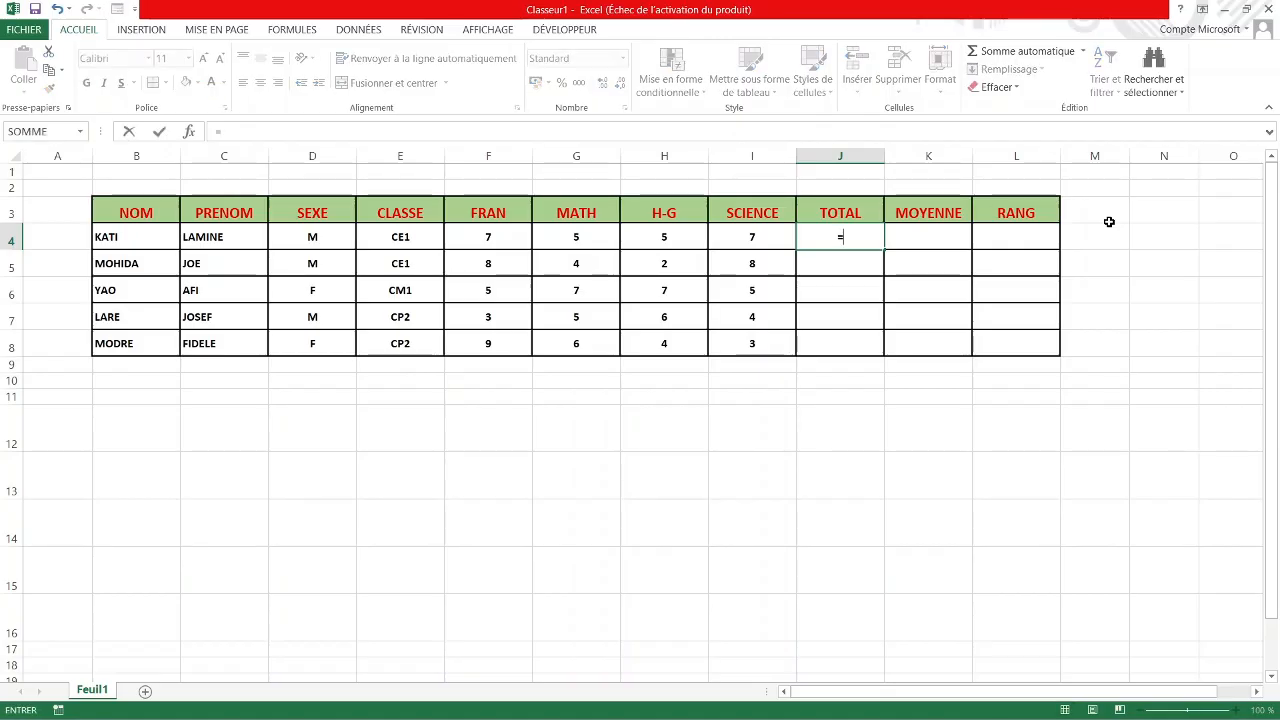
{"action": "type", "text": "SO"}
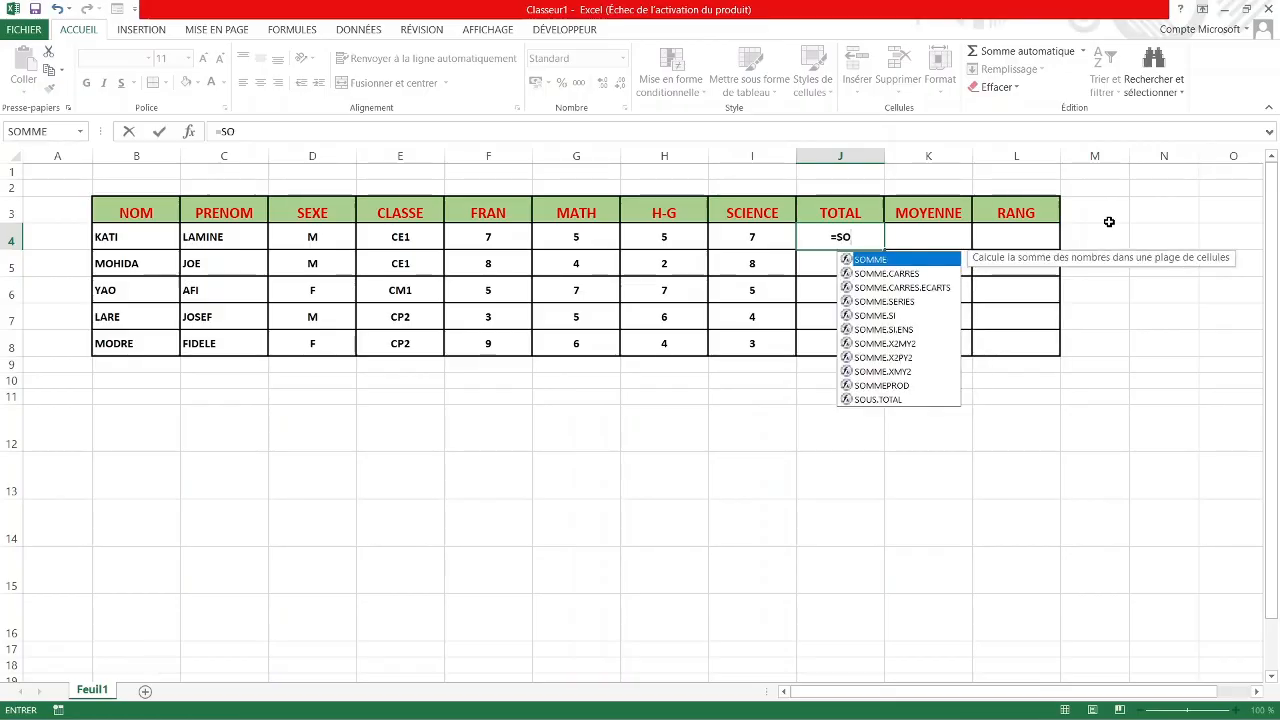
{"action": "type", "text": "MM"}
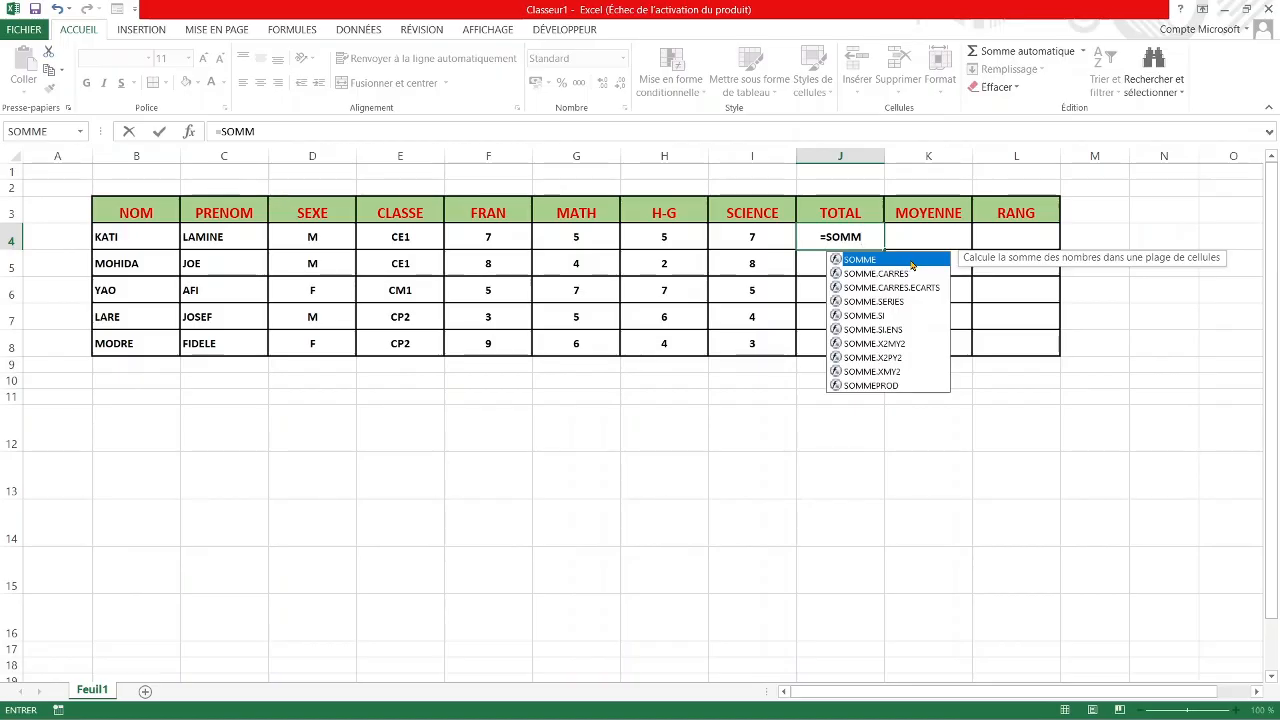
{"action": "double_click", "coordinate": [912, 265]}
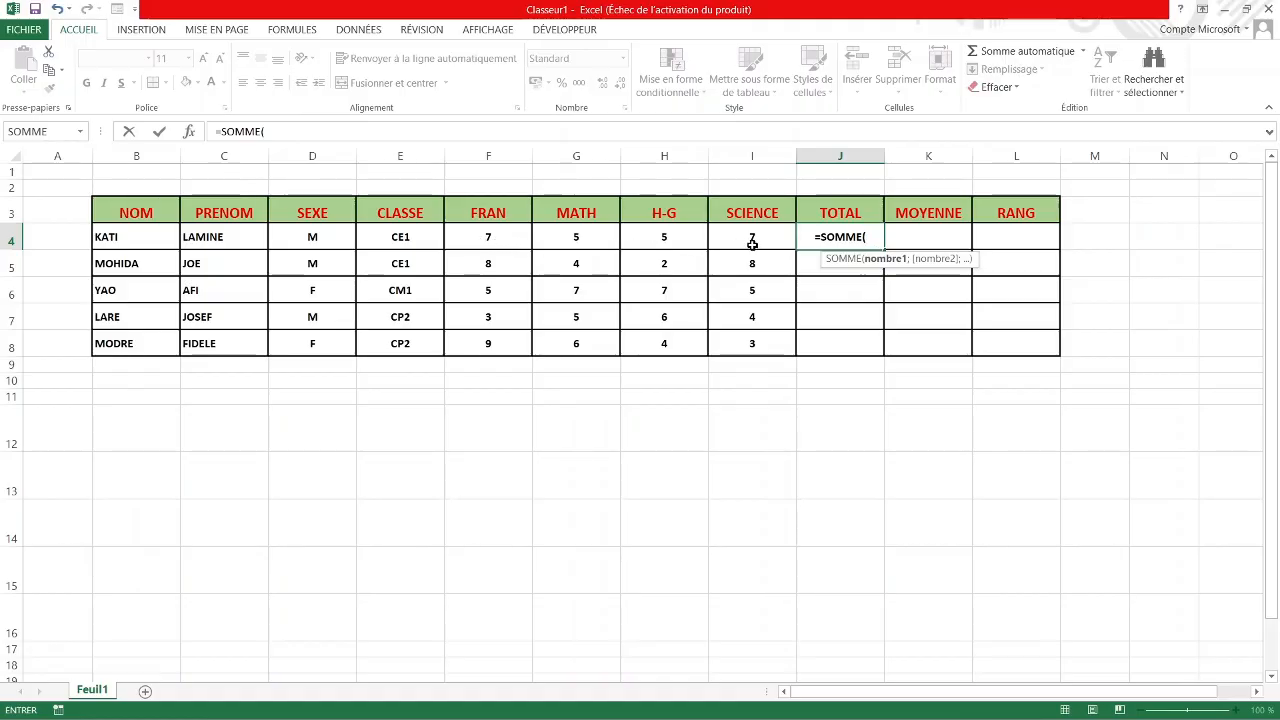
{"action": "left_click", "coordinate": [476, 241]}
{"action": "left_click_drag", "start_coordinate": [475, 242], "coordinate": [718, 237]}
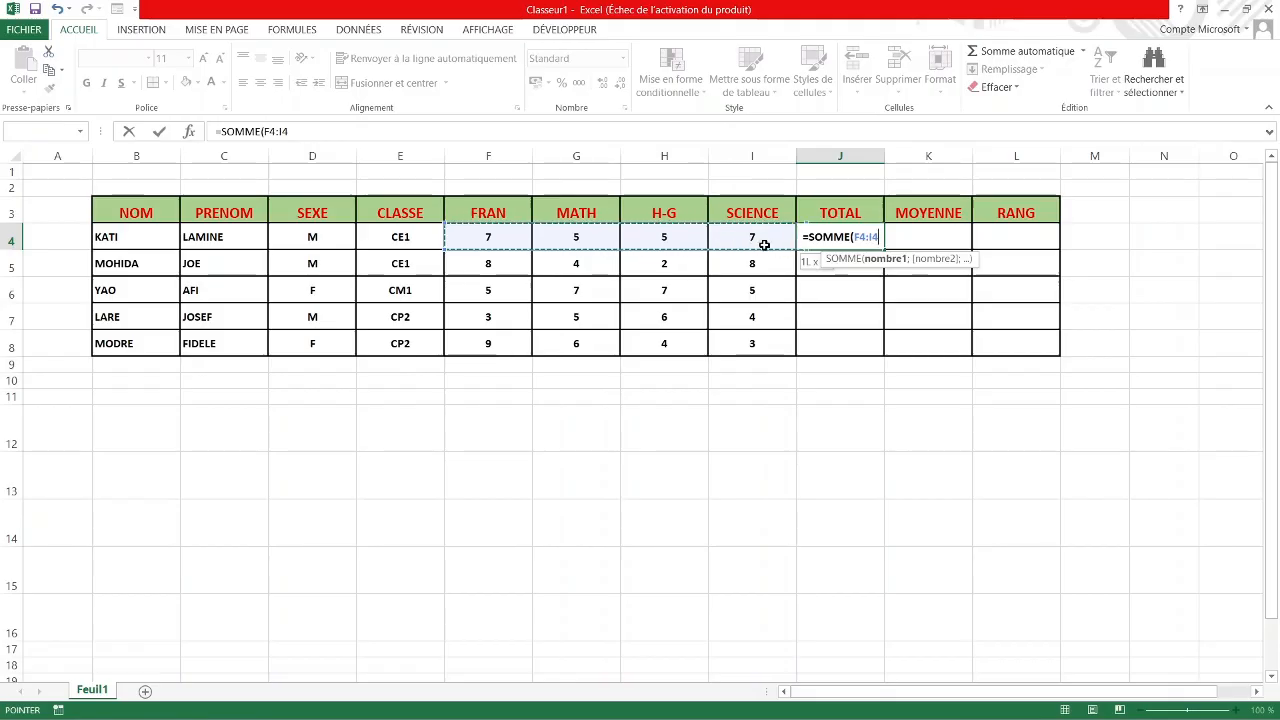
{"action": "left_click_drag", "start_coordinate": [761, 245], "coordinate": [761, 245]}
{"action": "key", "text": "Return"}
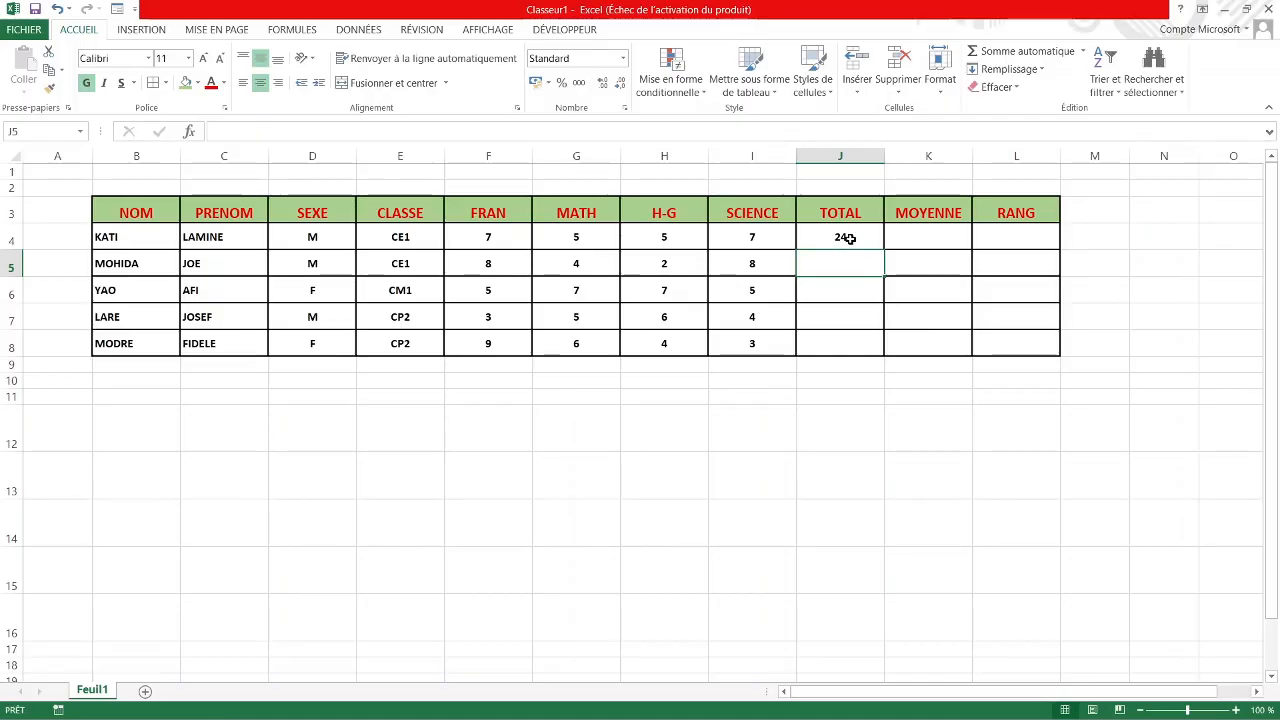
{"action": "left_click", "coordinate": [862, 240]}
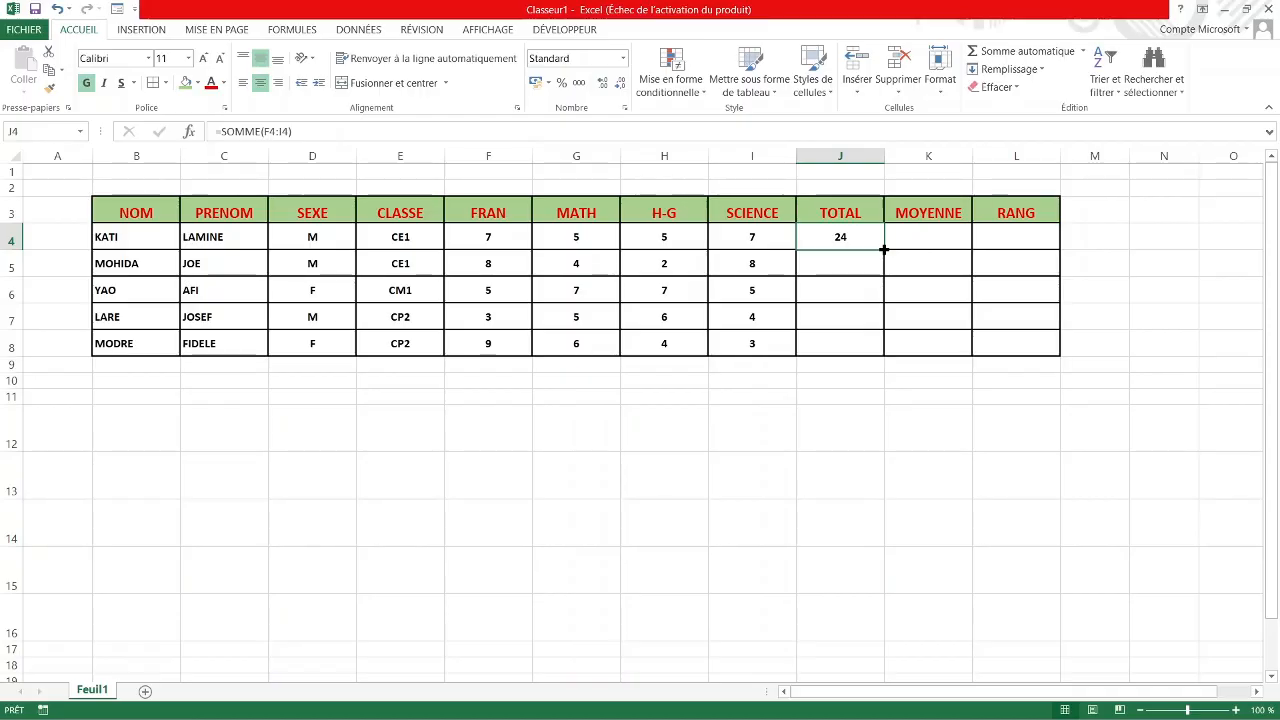
{"action": "double_click", "coordinate": [884, 249]}
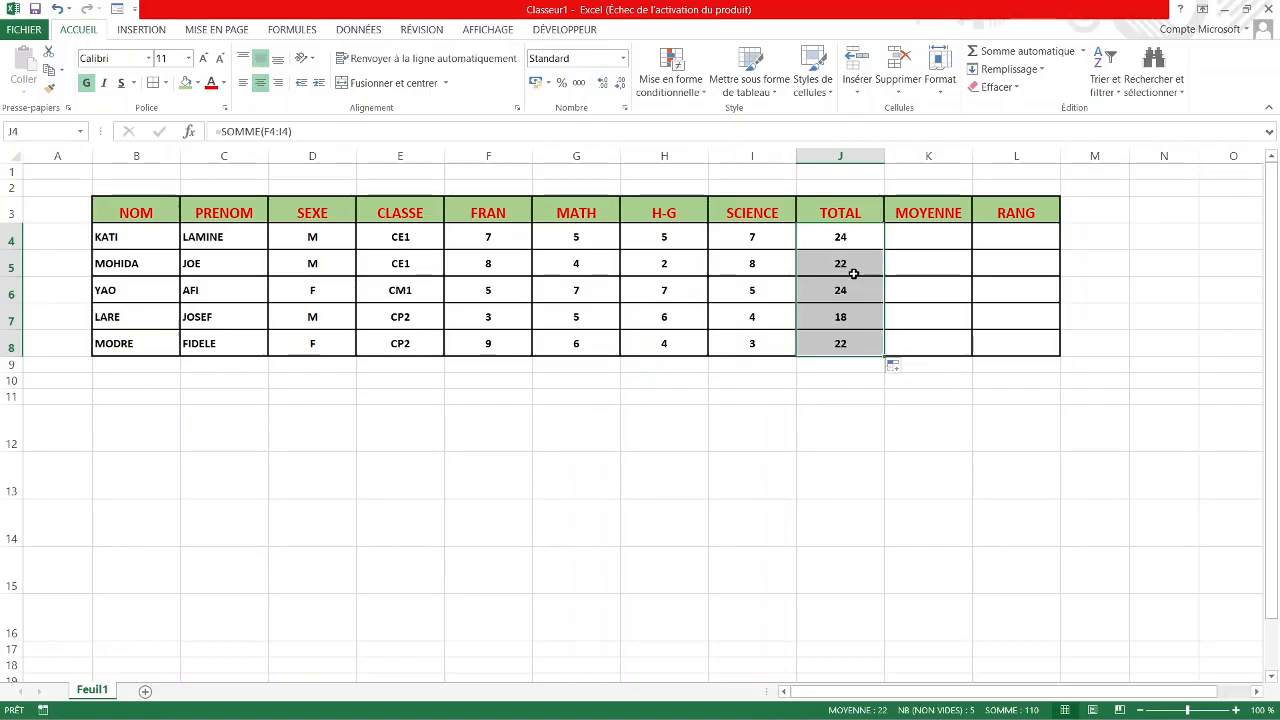
Average the first student's grades in K4 with the formula =MOYENNE(F4:I4) and fill it down to K8.
{"action": "left_click", "coordinate": [919, 241]}
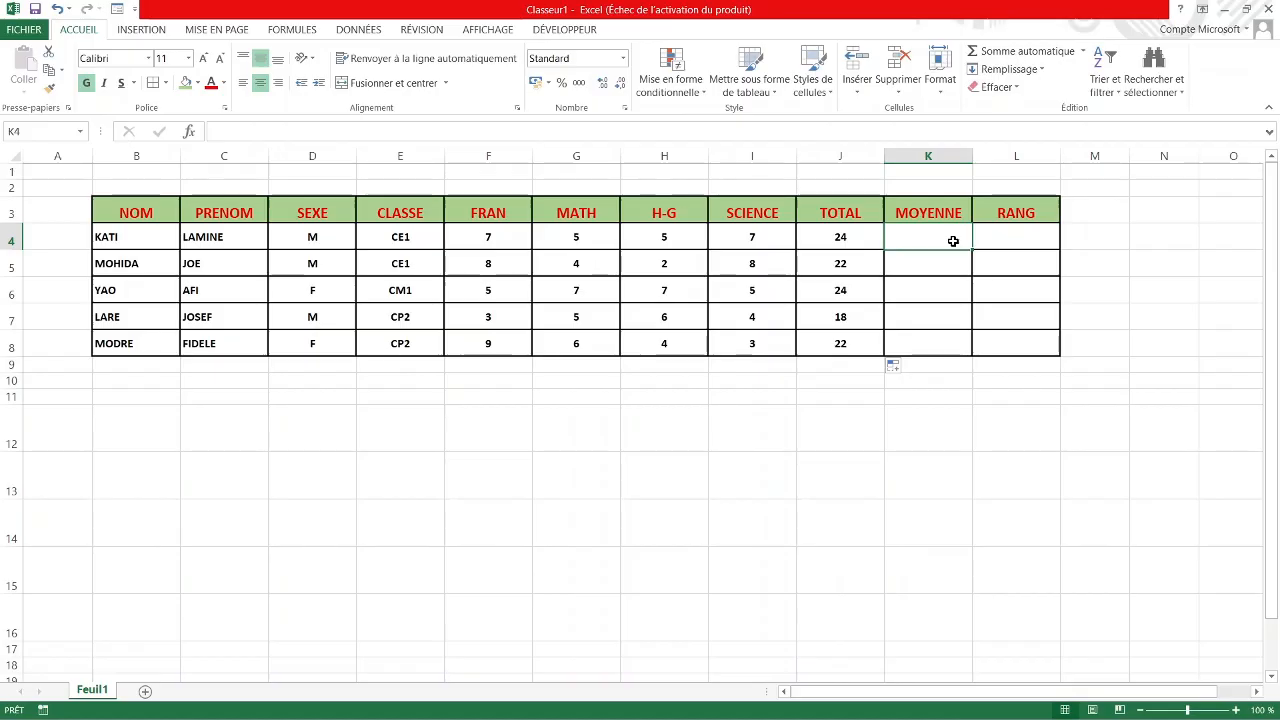
{"action": "type", "text": "="}
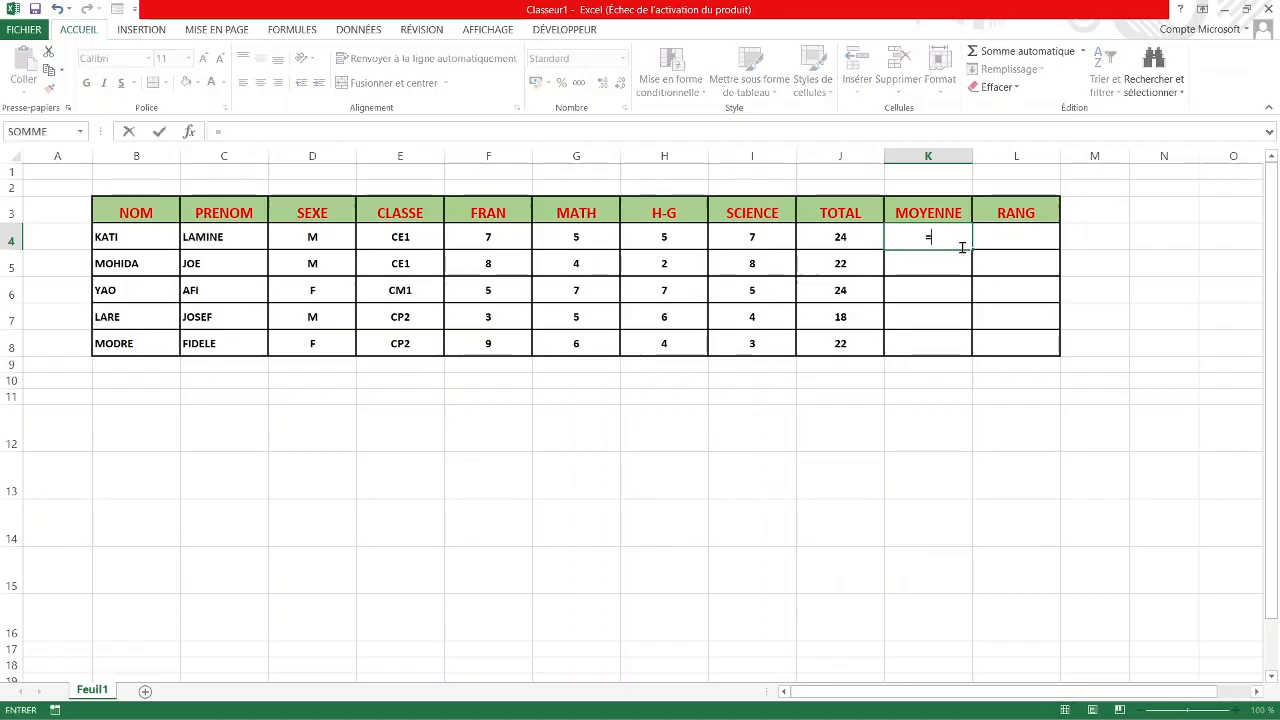
{"action": "type", "text": "MOYEN"}
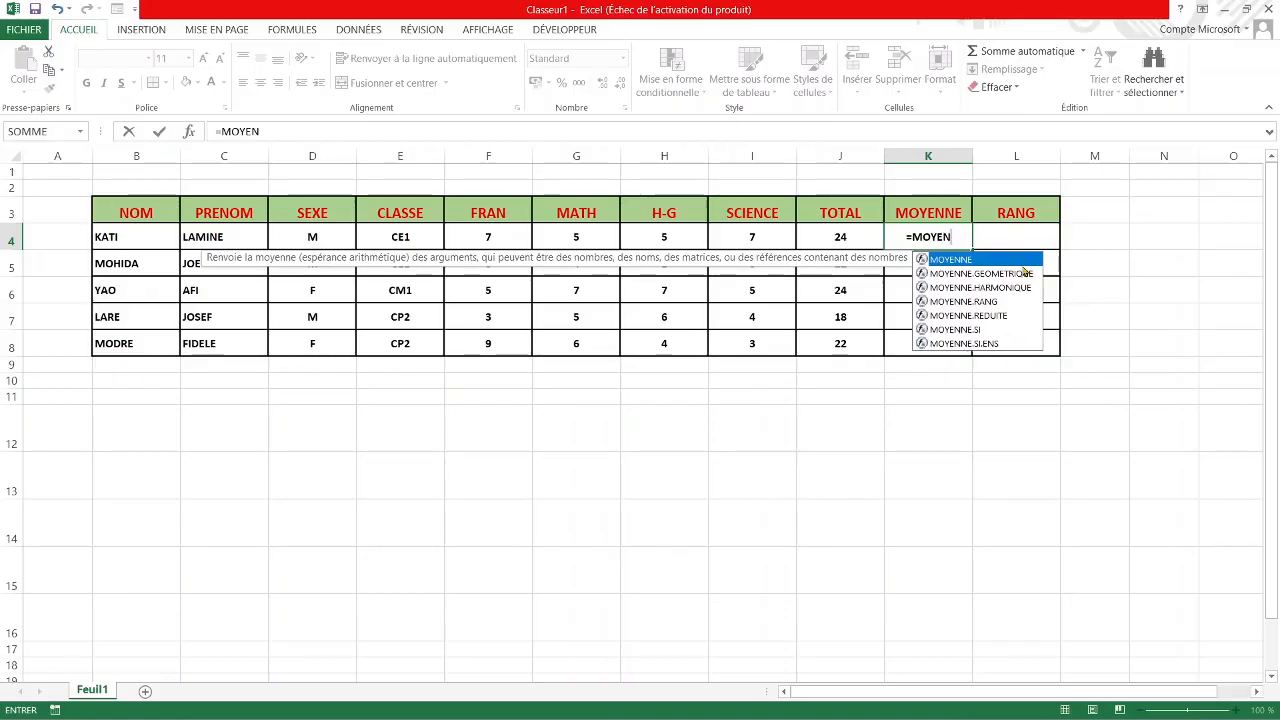
{"action": "double_click", "coordinate": [1021, 262]}
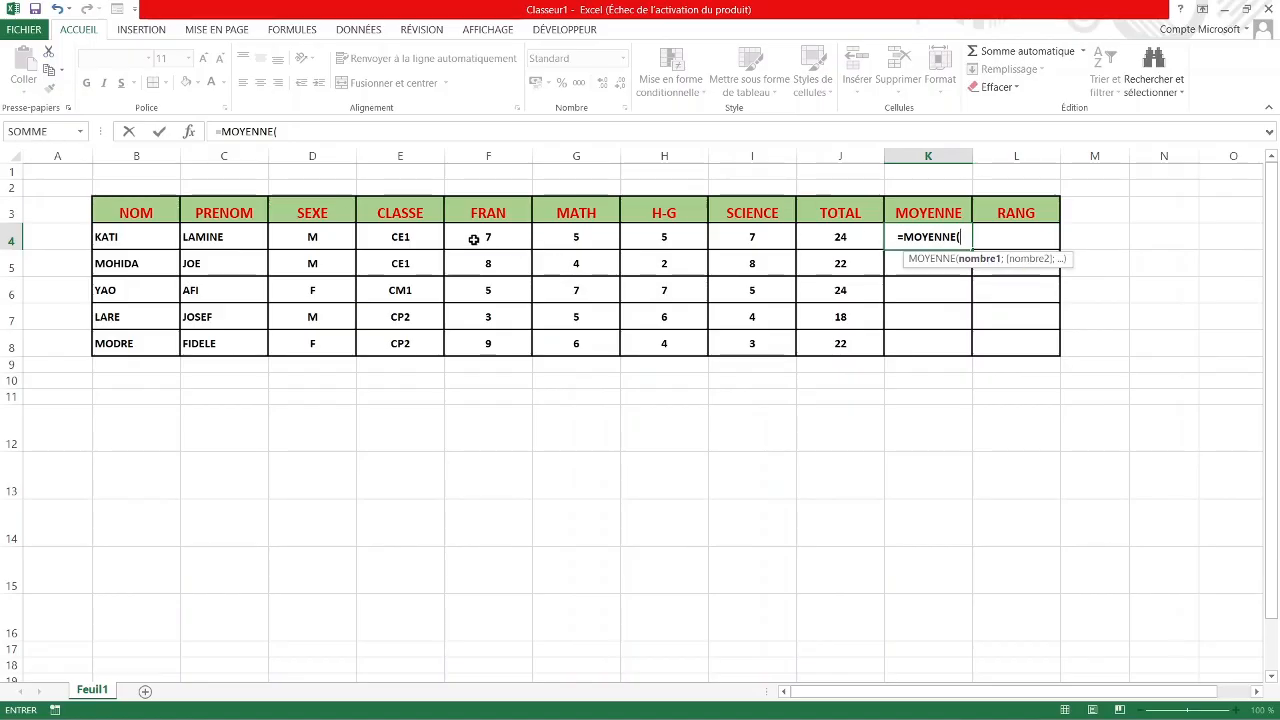
{"action": "left_click_drag", "start_coordinate": [474, 239], "coordinate": [724, 235]}
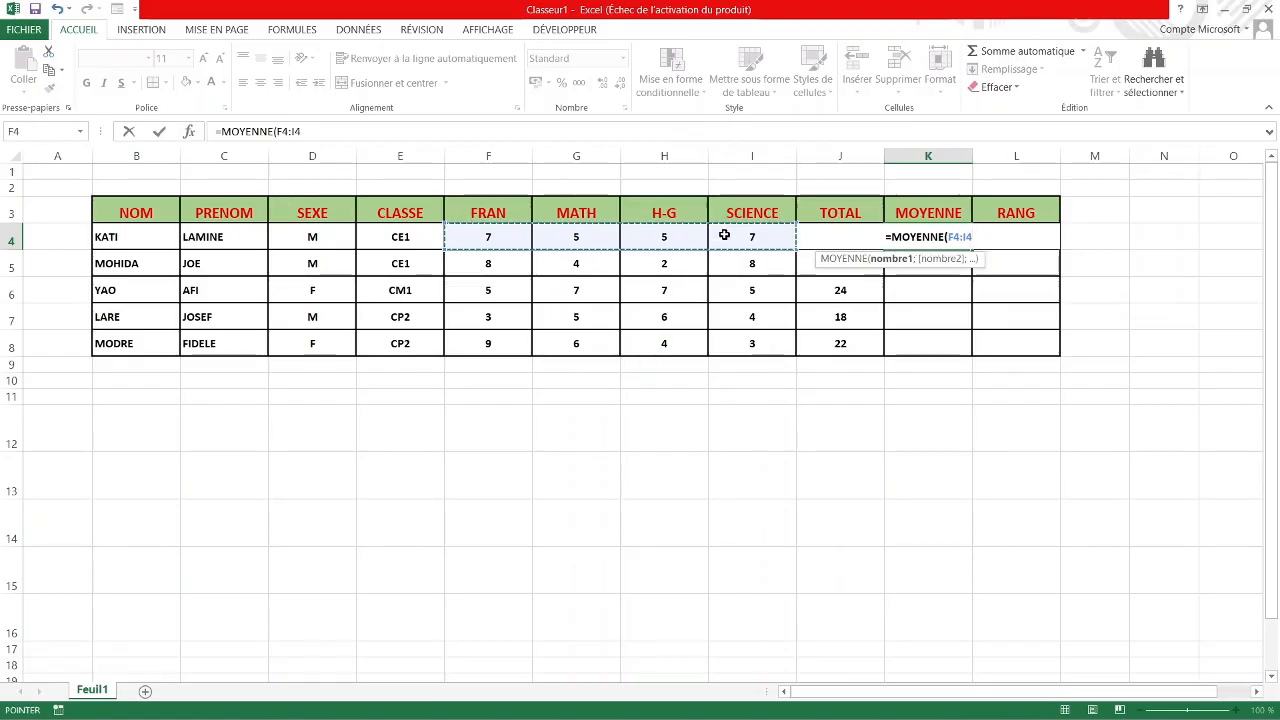
{"action": "type", "text": ")"}
{"action": "key", "text": "Return"}
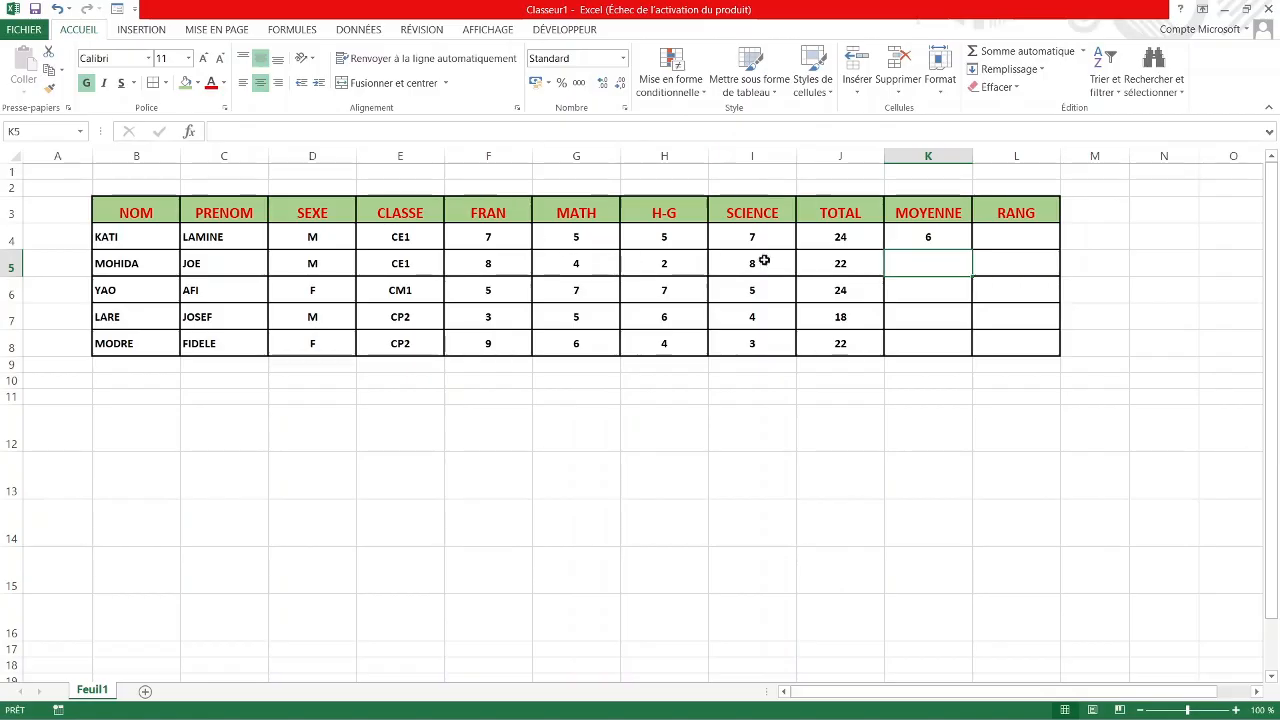
{"action": "left_click", "coordinate": [949, 241]}
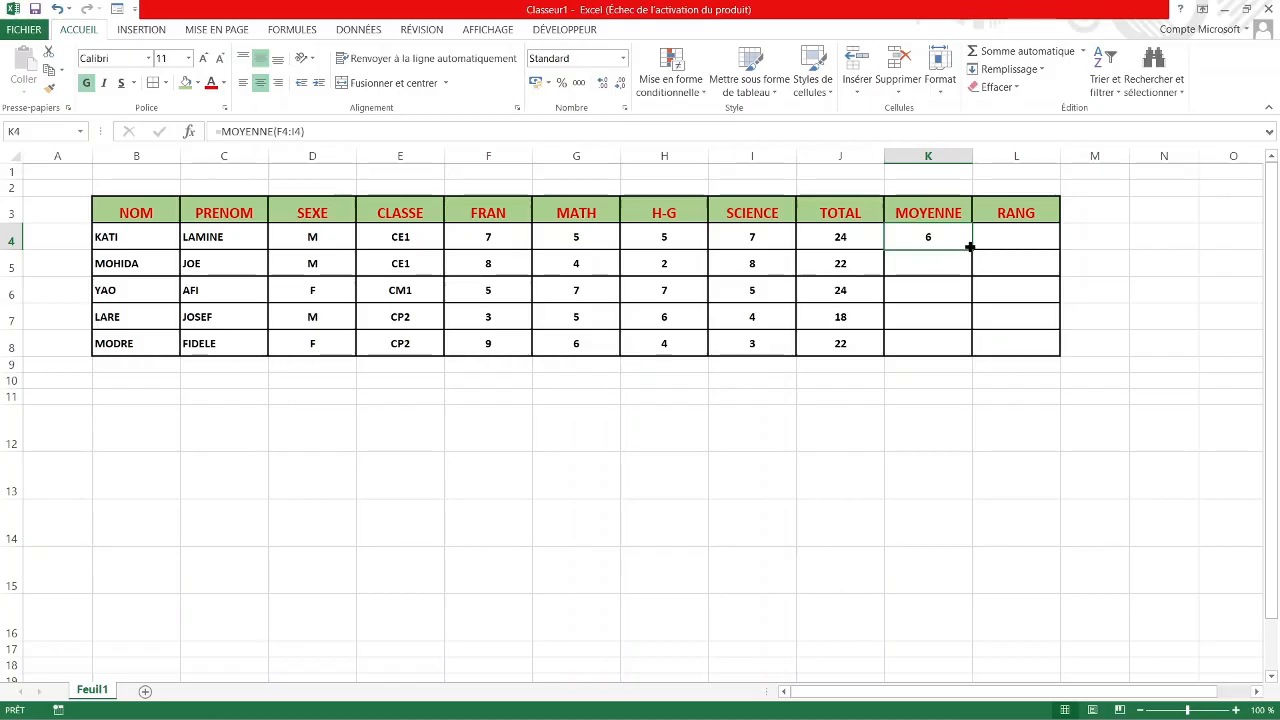
{"action": "double_click", "coordinate": [969, 246]}
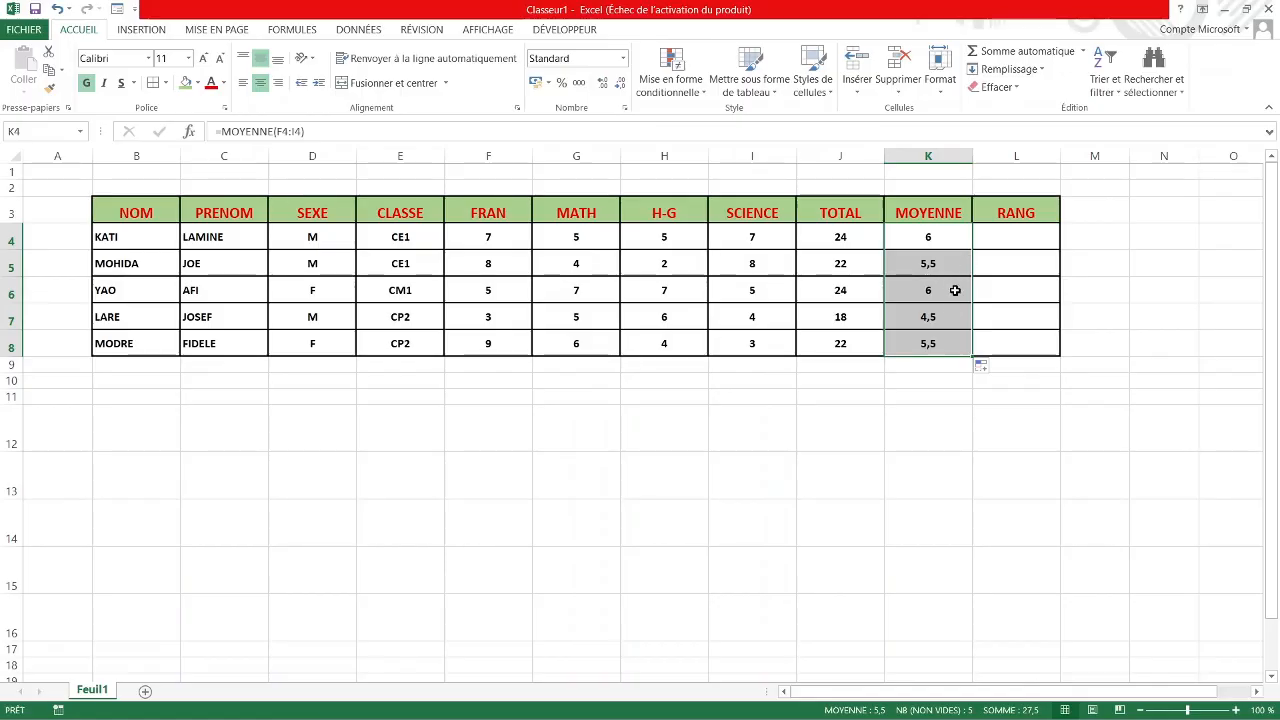
{"action": "left_click", "coordinate": [950, 396]}
Rank the first student's average in L4 with the formula =RANG(K4;K4:K8;0) and fill it down to L8.
{"action": "left_click", "coordinate": [1006, 240]}
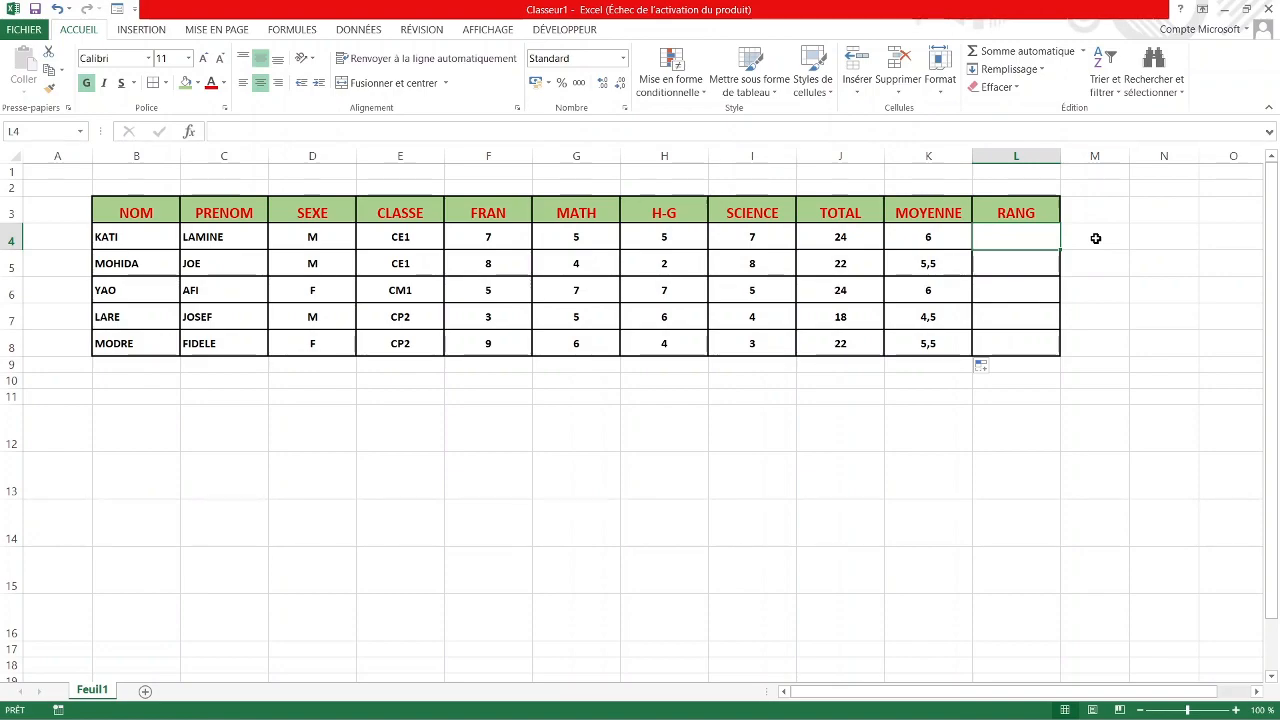
{"action": "type", "text": "="}
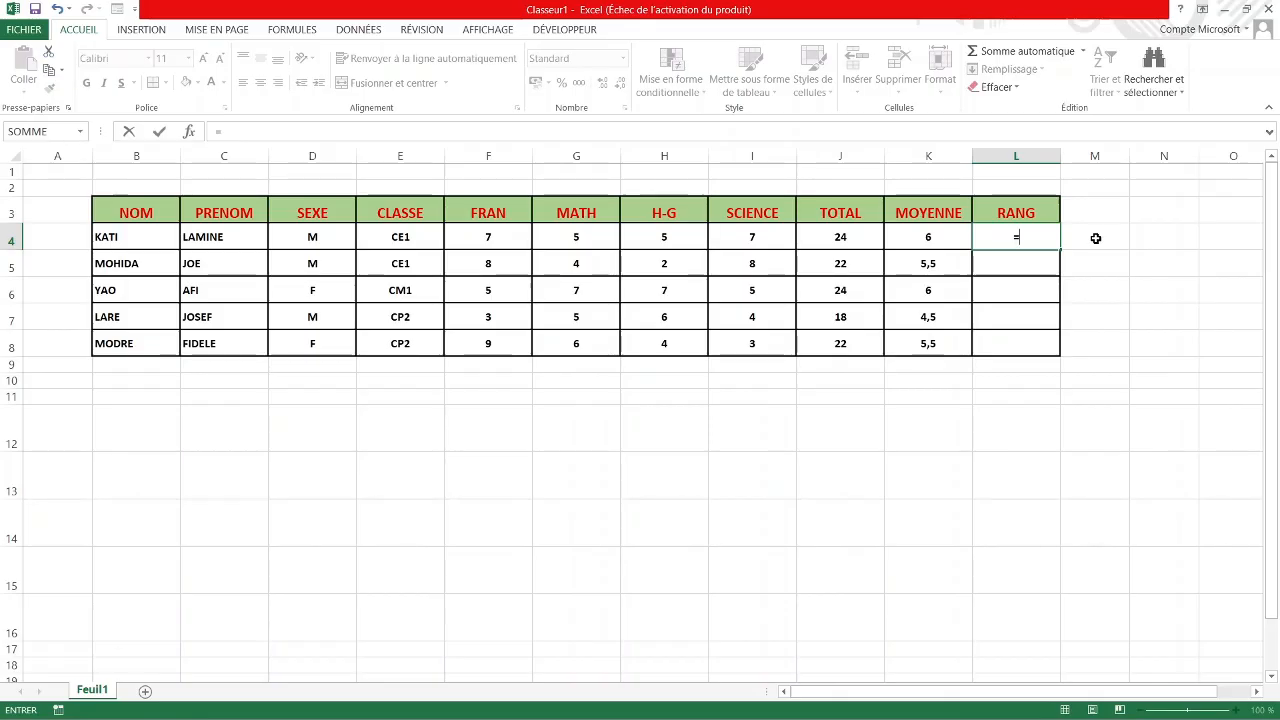
{"action": "type", "text": "RA"}
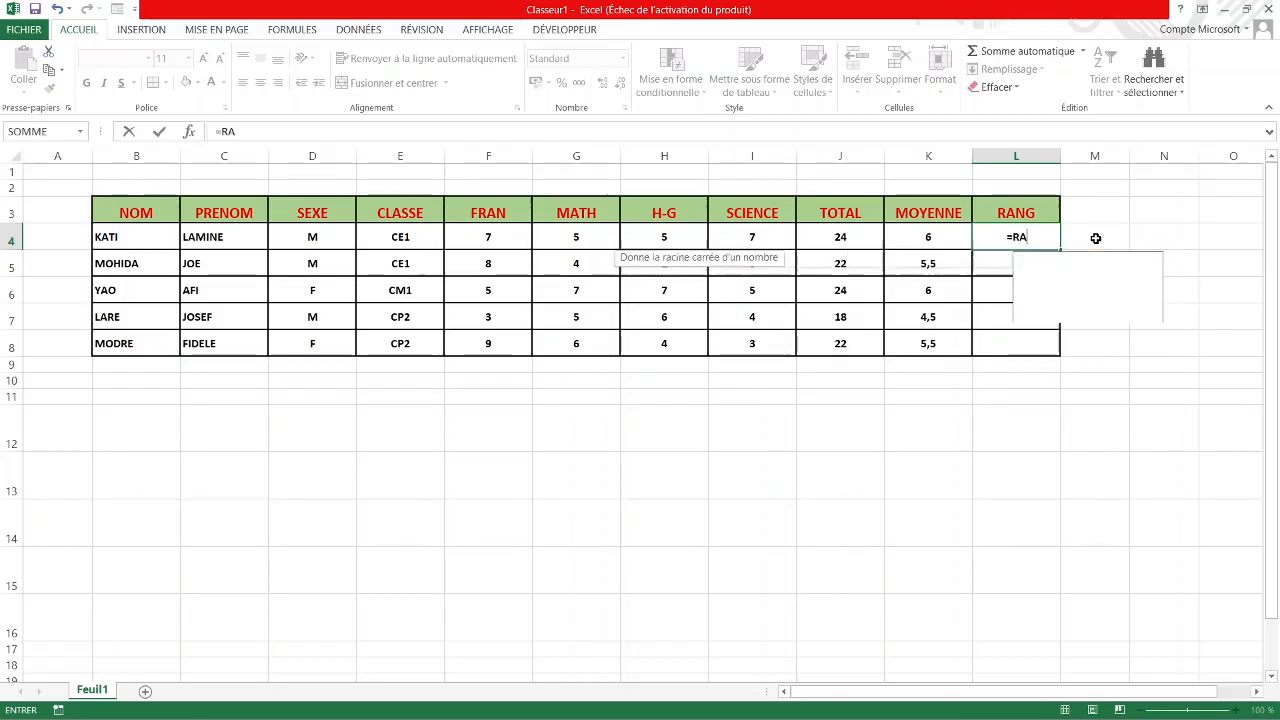
{"action": "type", "text": "NG"}
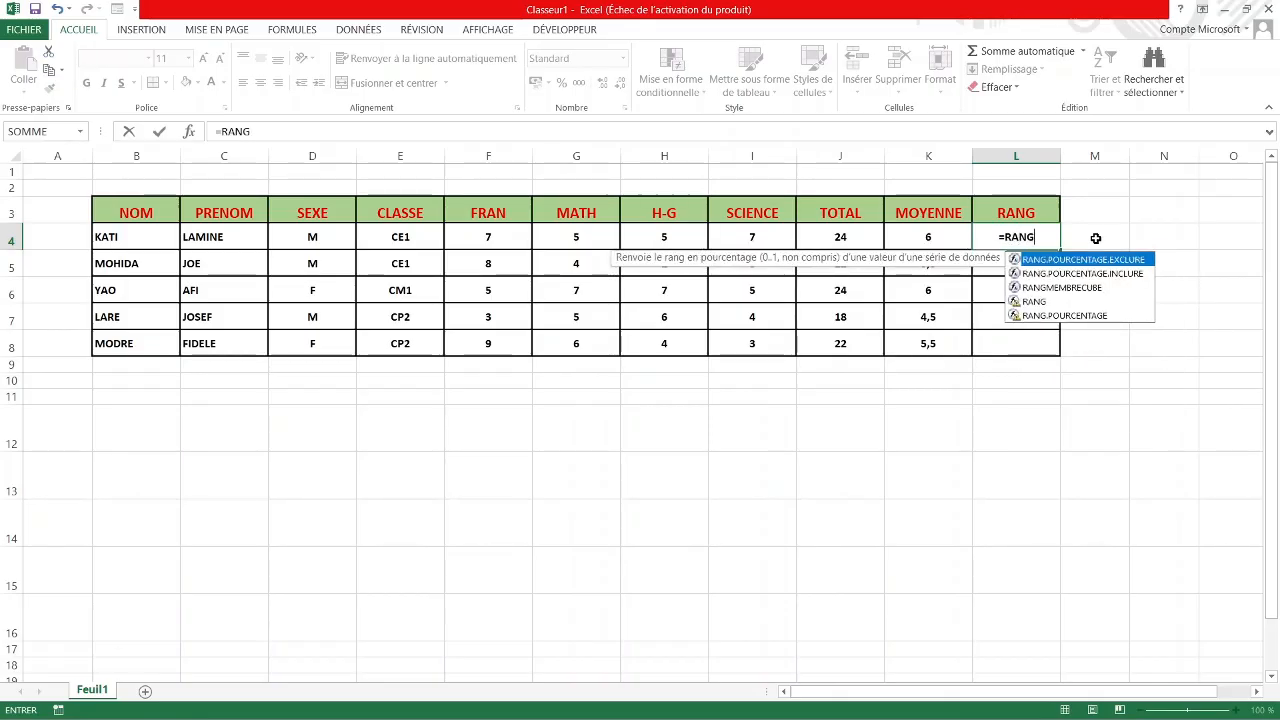
{"action": "left_click", "coordinate": [1039, 305]}
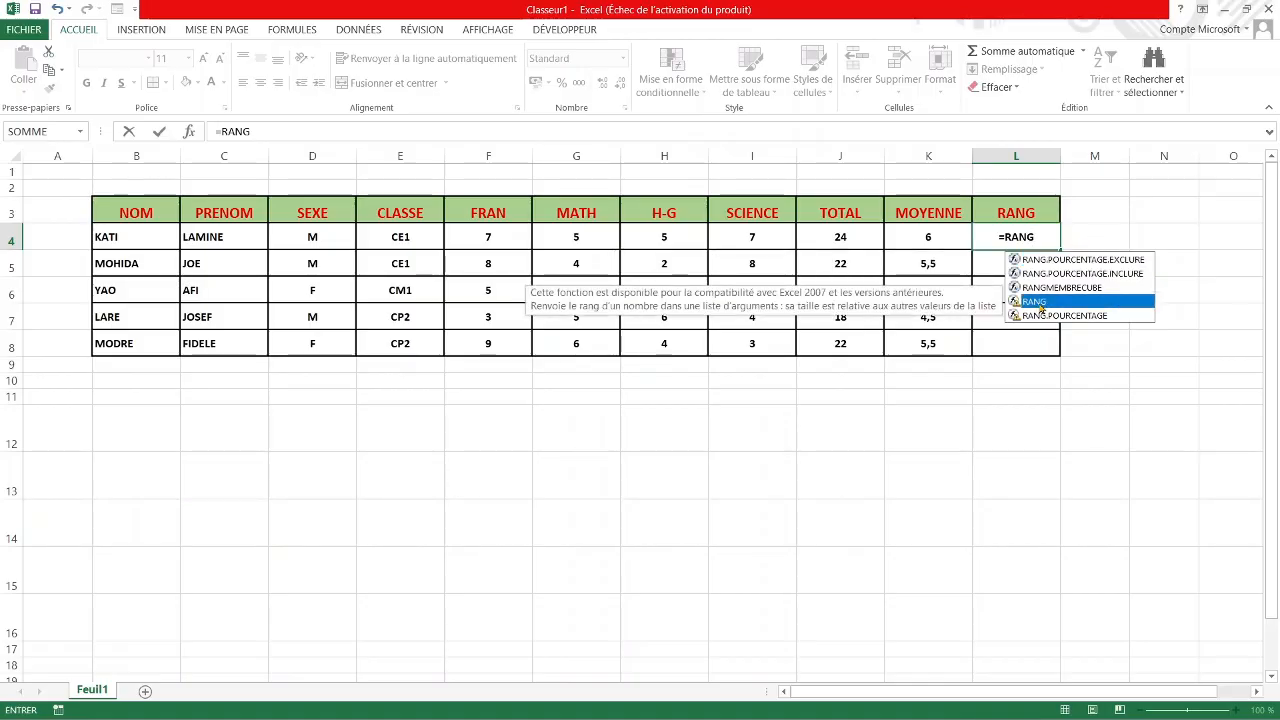
{"action": "double_click", "coordinate": [1039, 303]}
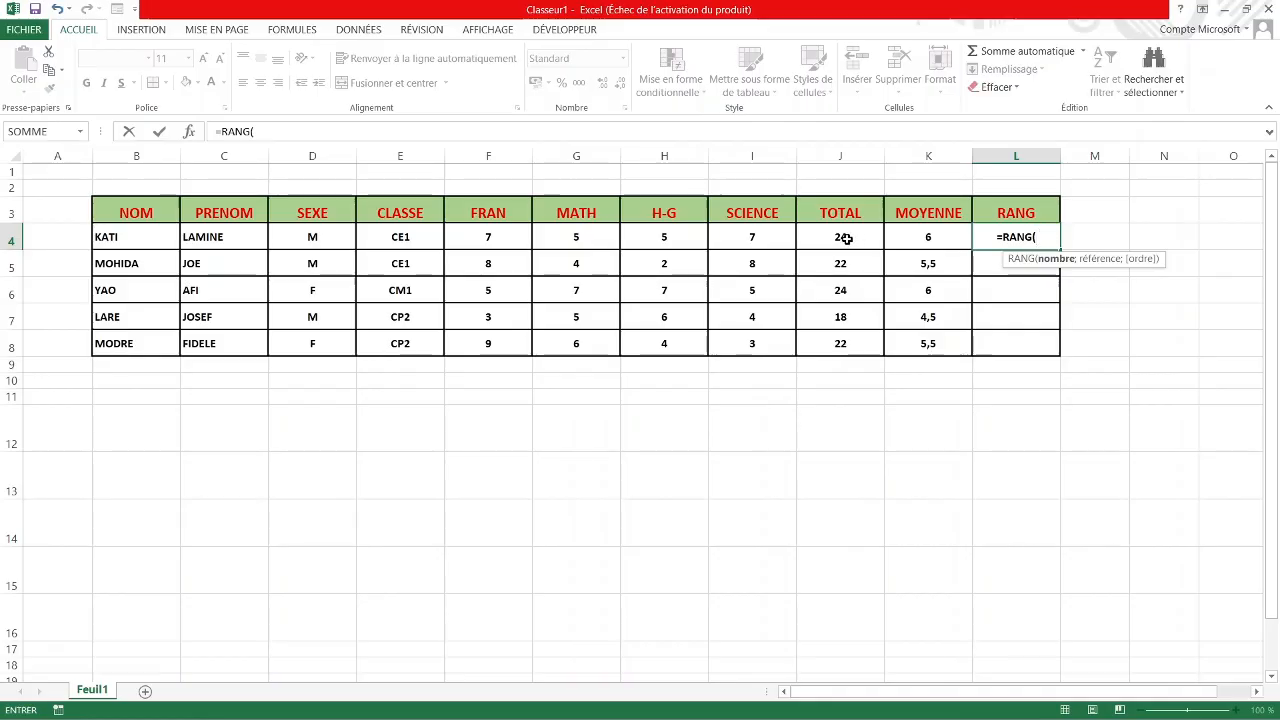
{"action": "left_click", "coordinate": [939, 237]}
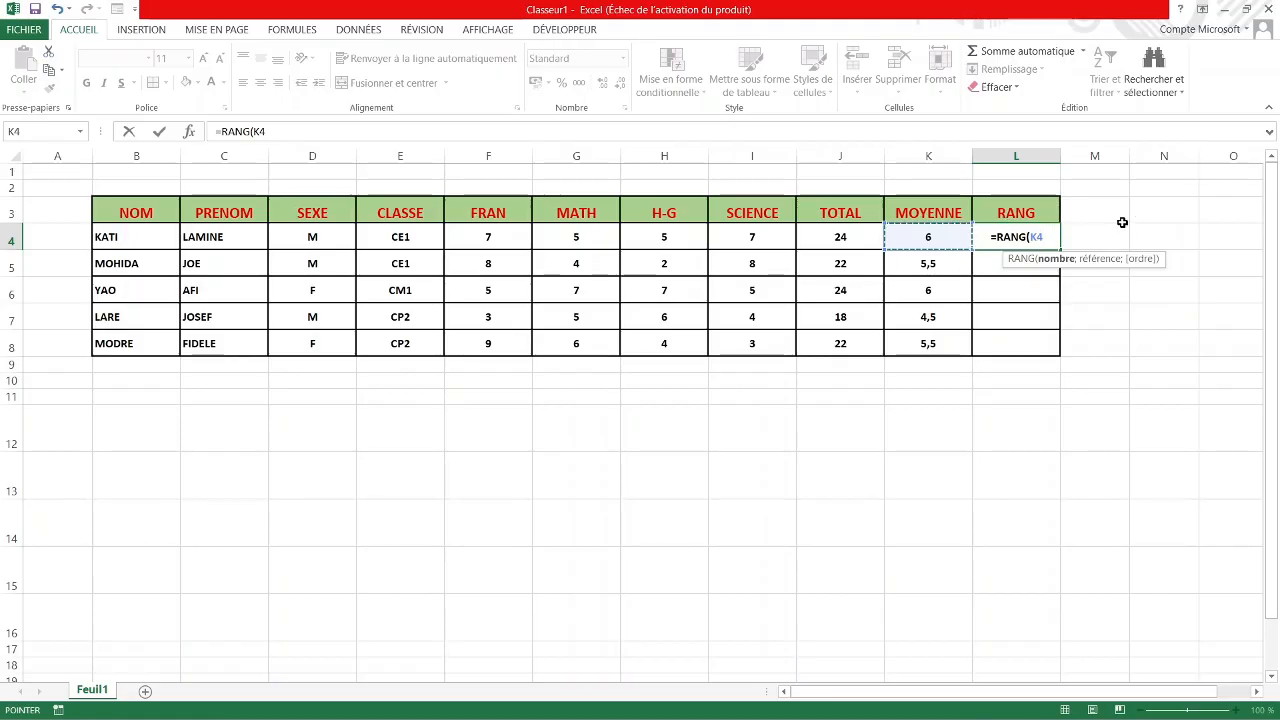
{"action": "type", "text": ";"}
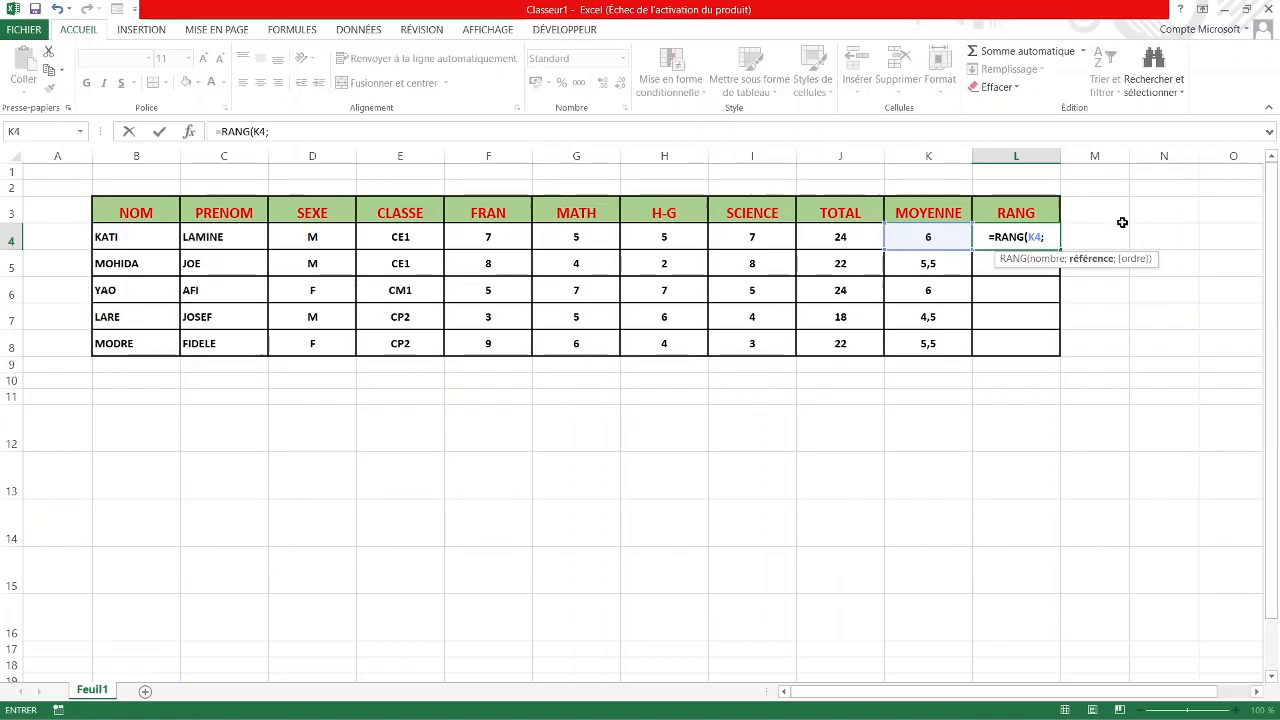
{"action": "left_click_drag", "start_coordinate": [924, 241], "coordinate": [921, 341]}
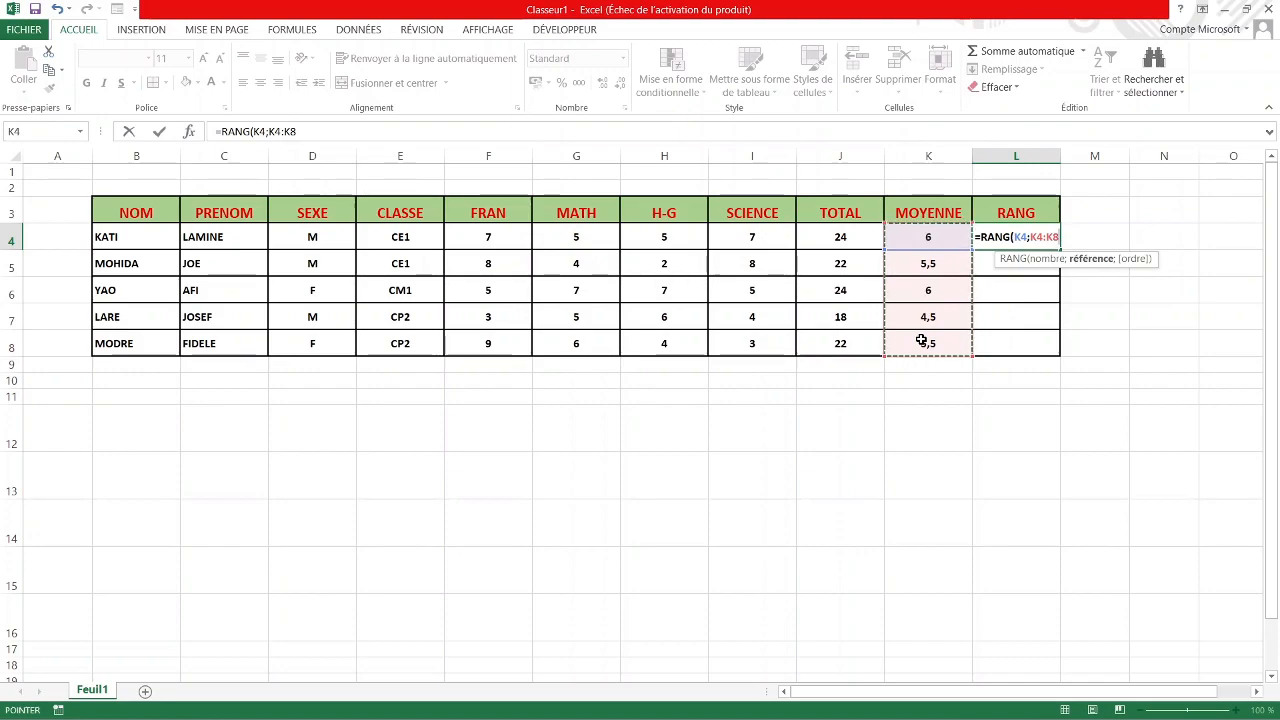
{"action": "type", "text": ";"}
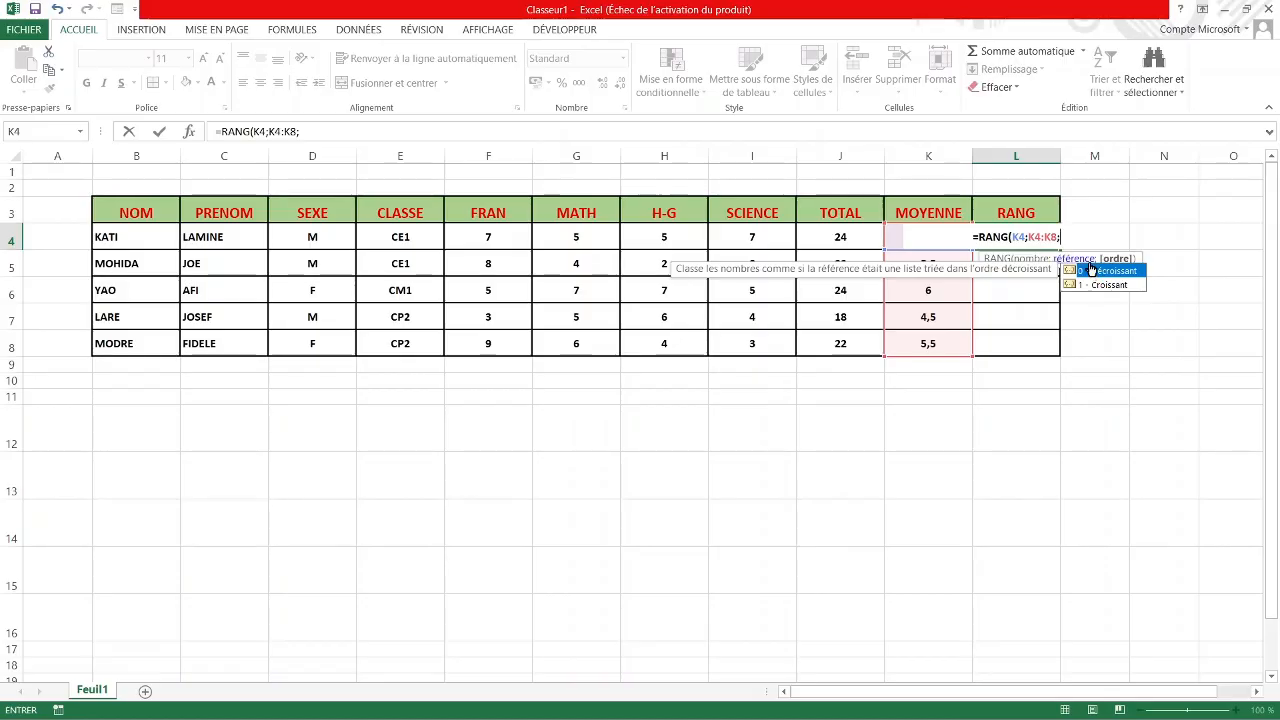
{"action": "double_click", "coordinate": [1091, 276]}
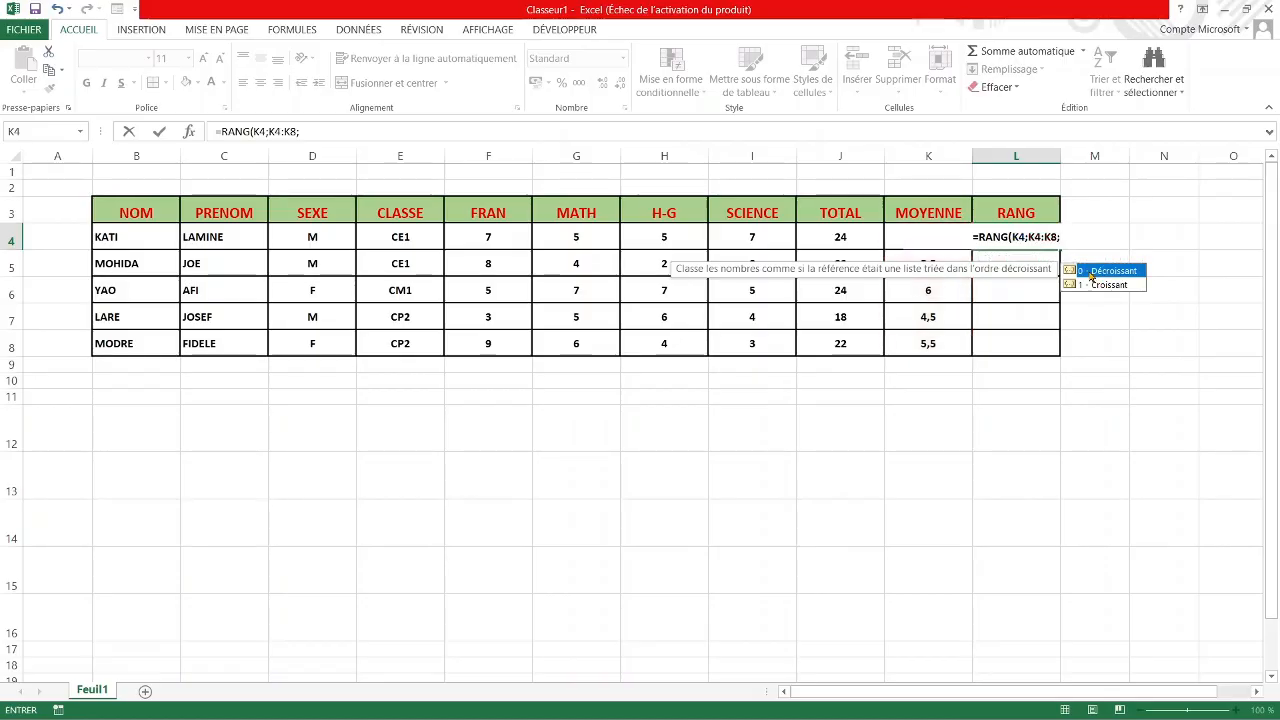
{"action": "left_click", "coordinate": [1077, 238]}
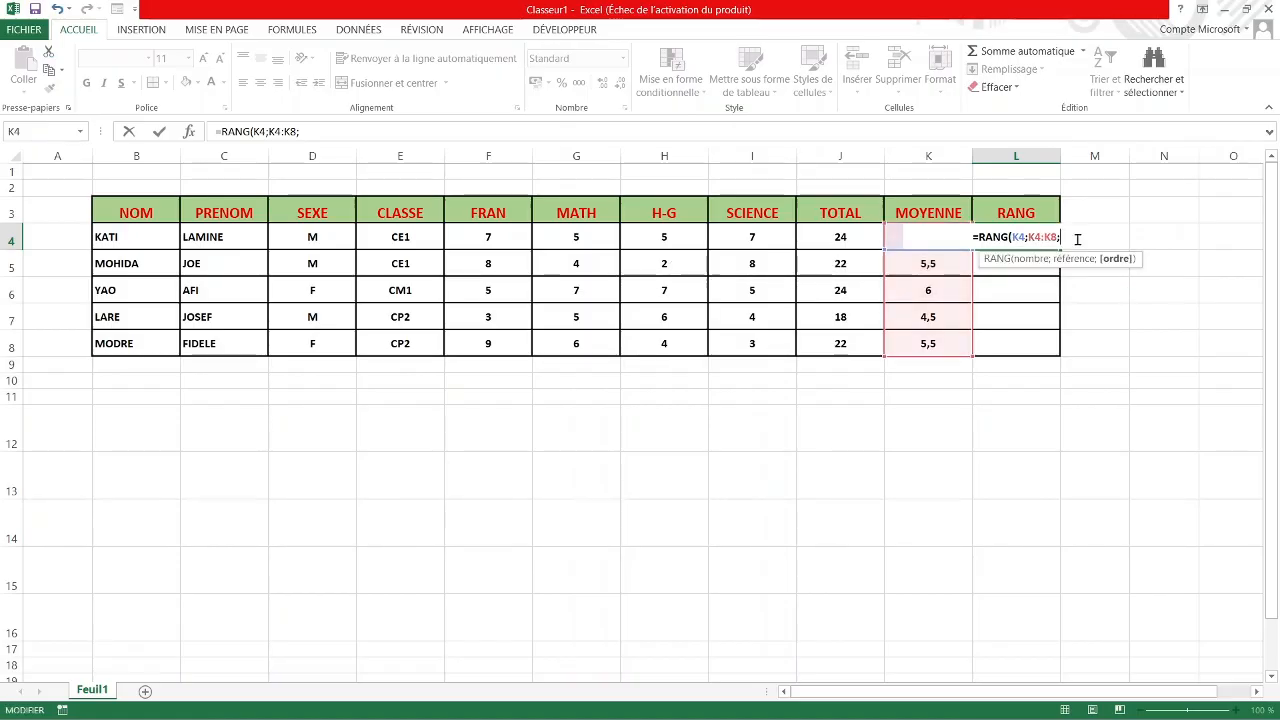
{"action": "type", "text": "0"}
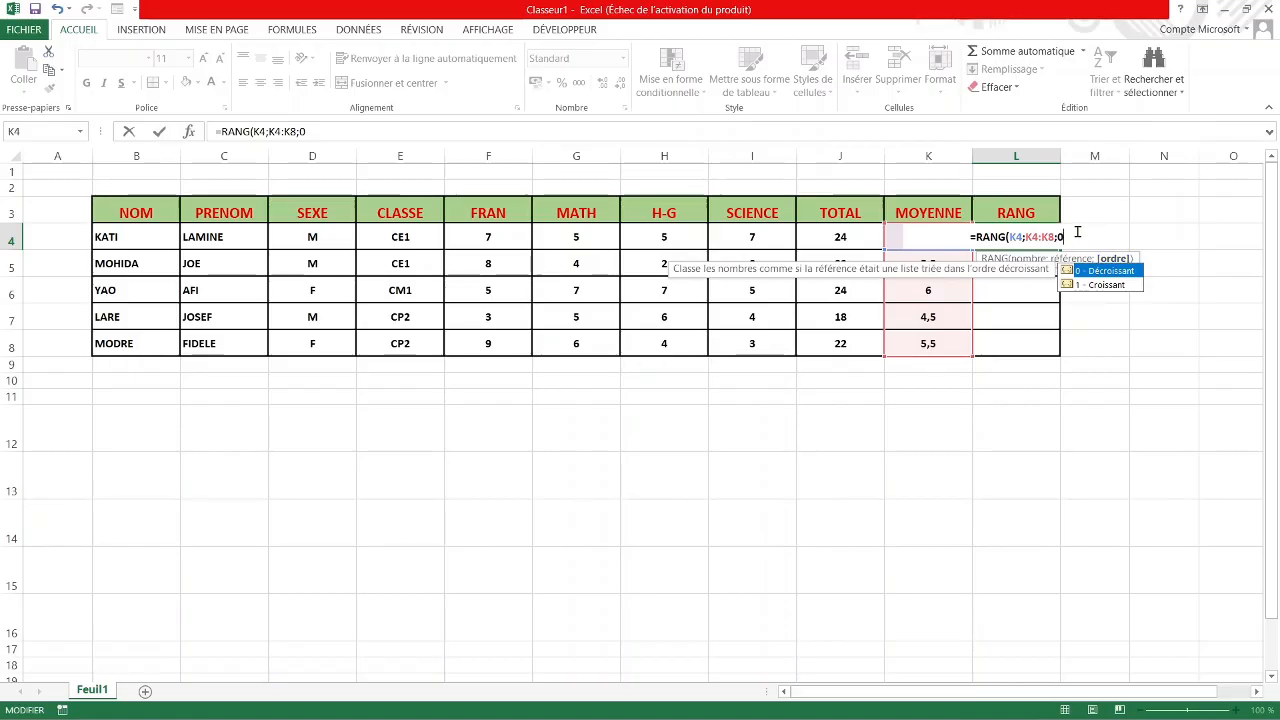
{"action": "key", "text": "Return"}
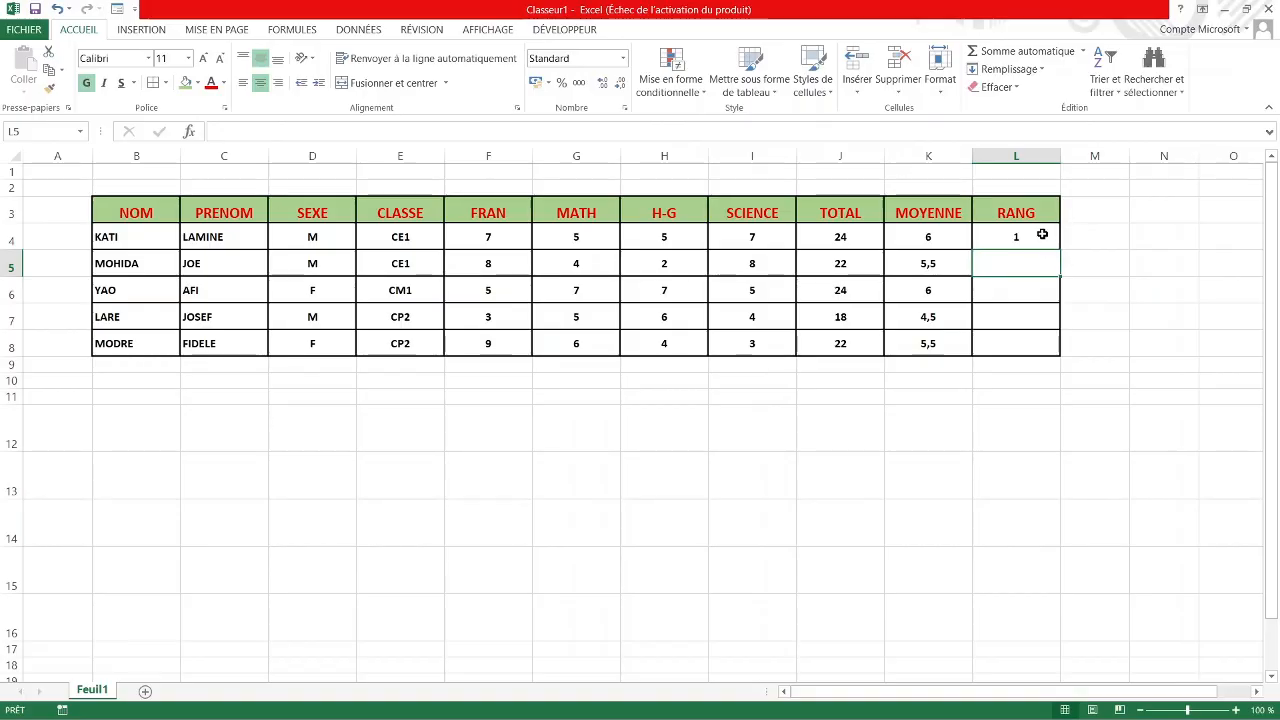
{"action": "left_click", "coordinate": [1047, 238]}
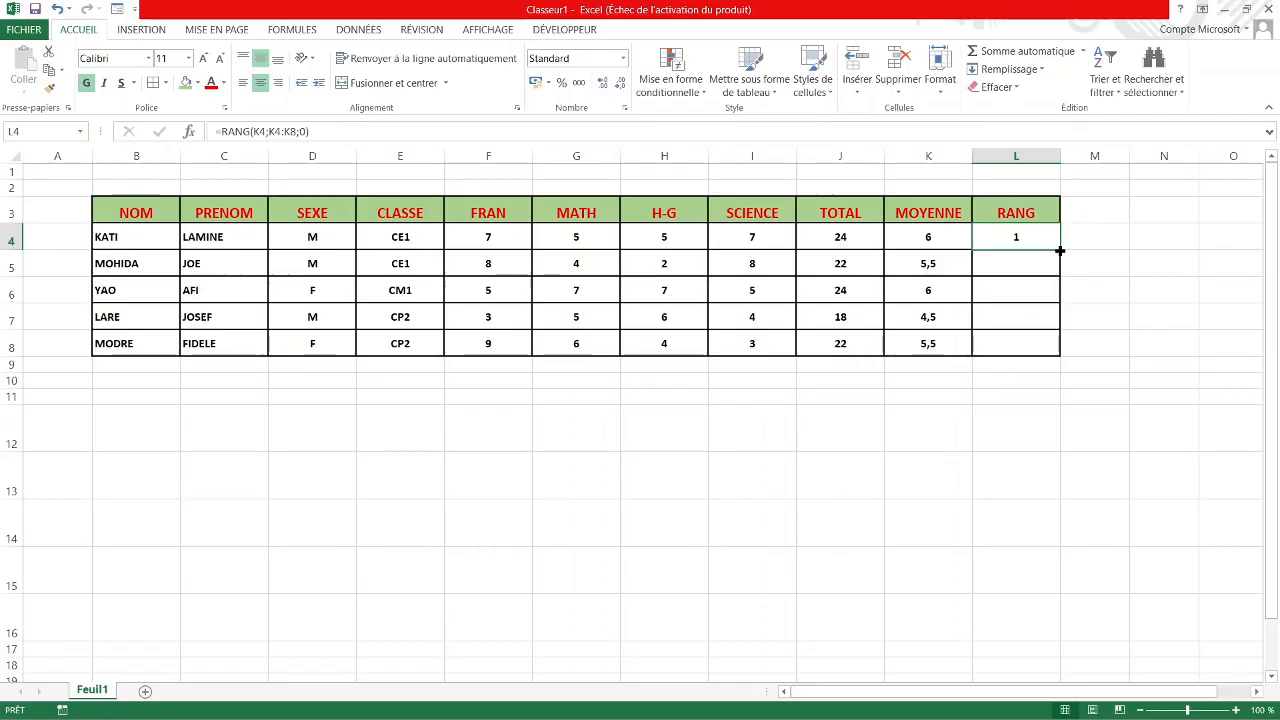
{"action": "double_click", "coordinate": [1060, 251]}
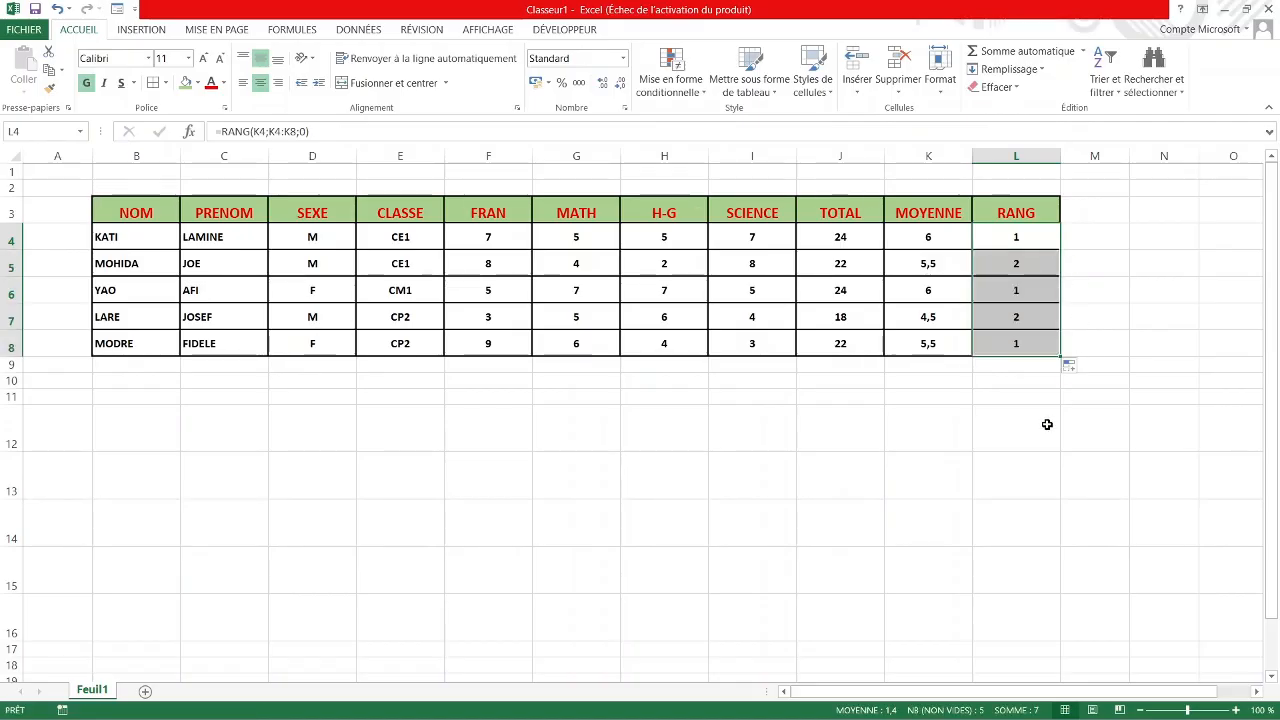
Make the reference range in L4's rank formula absolute so it reads =RANG(K4;$K$4:$K$8;0).
{"action": "left_click", "coordinate": [1036, 238]}
{"action": "double_click", "coordinate": [1048, 238]}
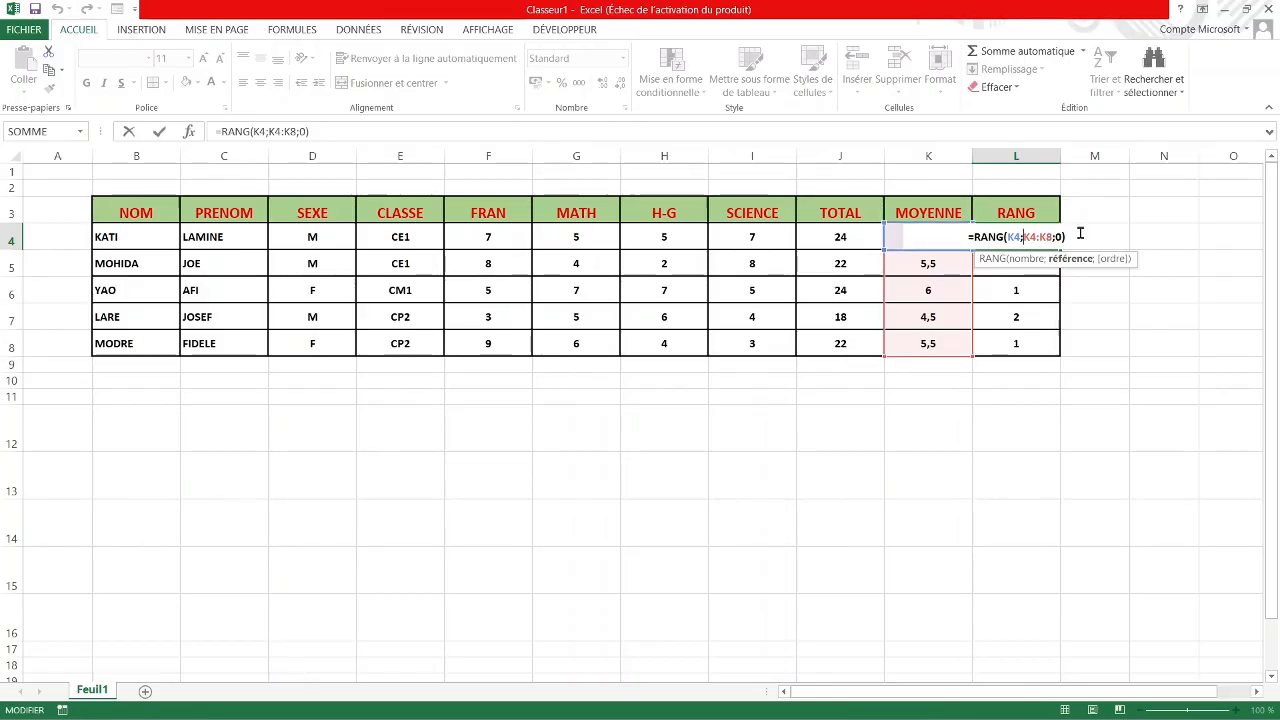
{"action": "key", "text": "BackSpace"}
{"action": "key", "text": "BackSpace"}
{"action": "key", "text": "BackSpace"}
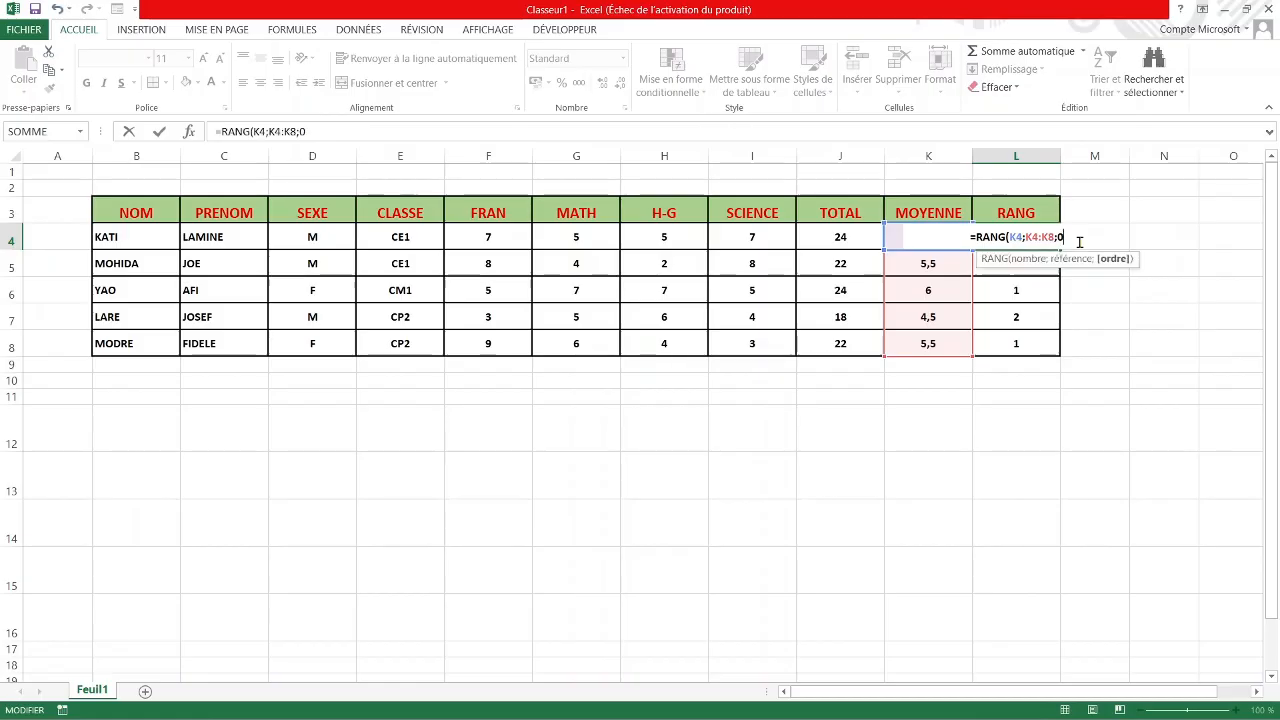
{"action": "key", "text": "BackSpace"}
{"action": "key", "text": "BackSpace"}
{"action": "key", "text": "BackSpace"}
{"action": "key", "text": "BackSpace"}
{"action": "key", "text": "BackSpace"}
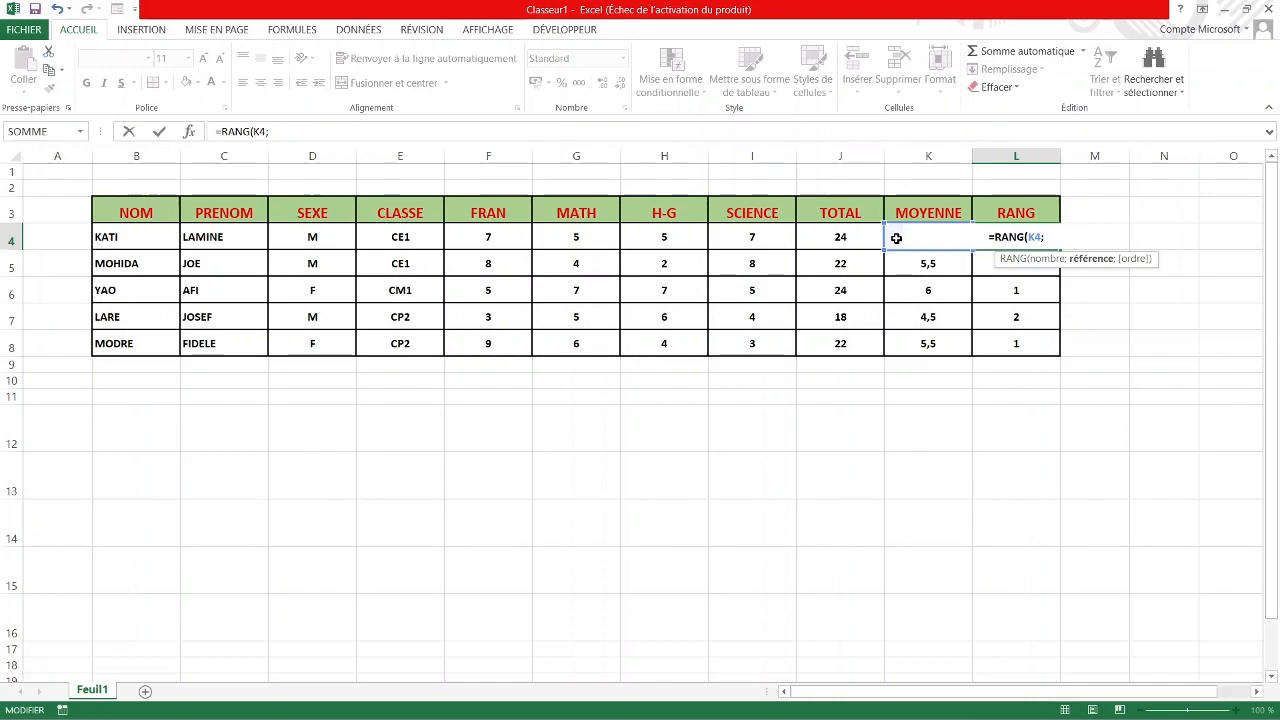
{"action": "left_click_drag", "start_coordinate": [894, 240], "coordinate": [914, 342]}
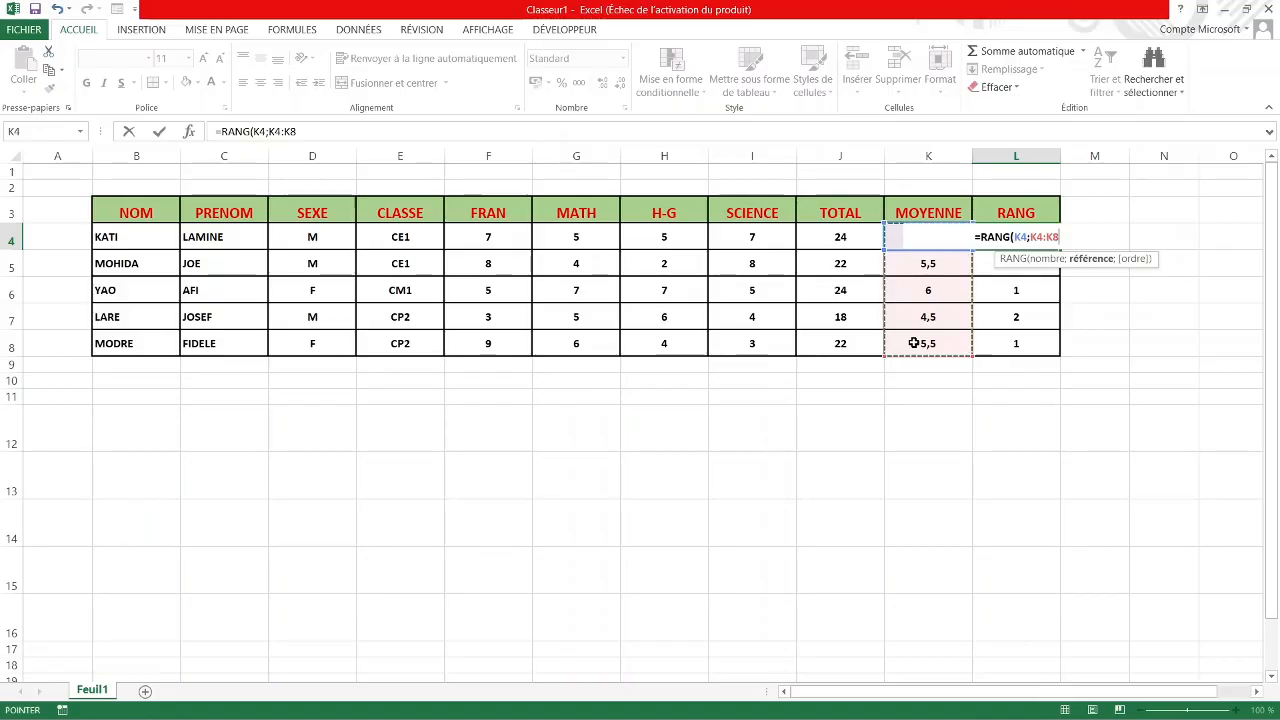
{"action": "key", "text": "F4"}
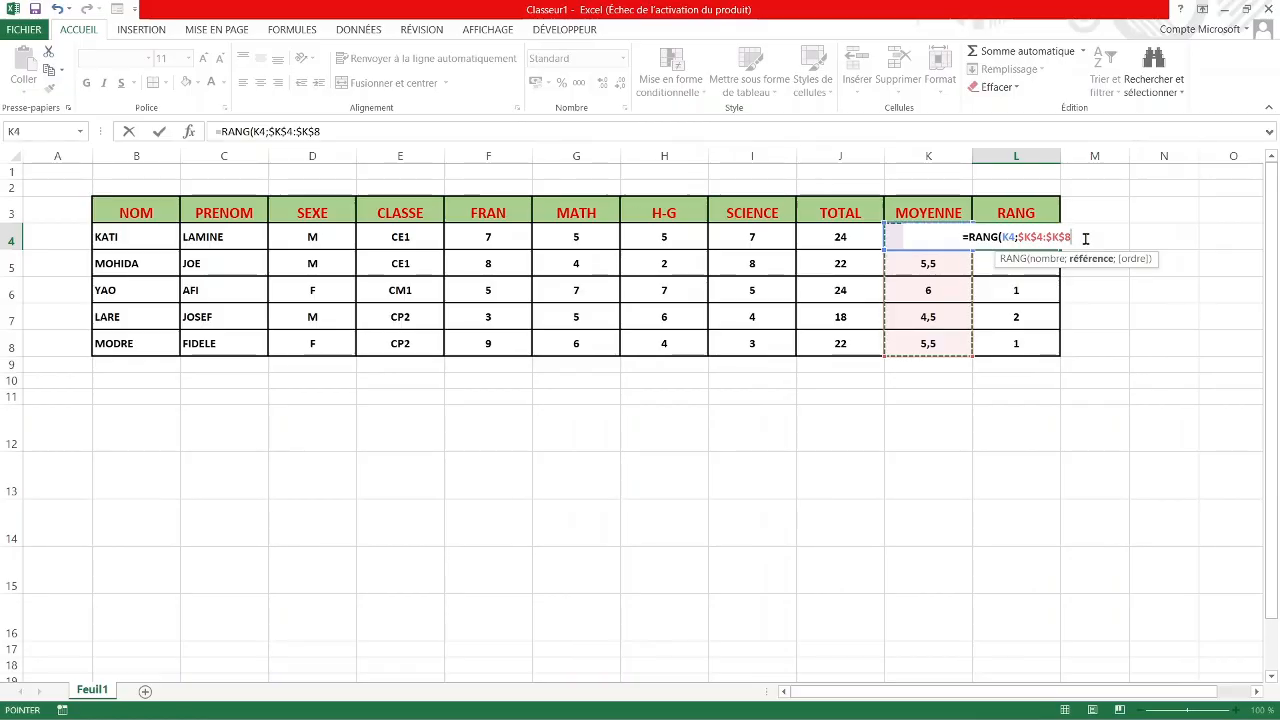
{"action": "type", "text": ";"}
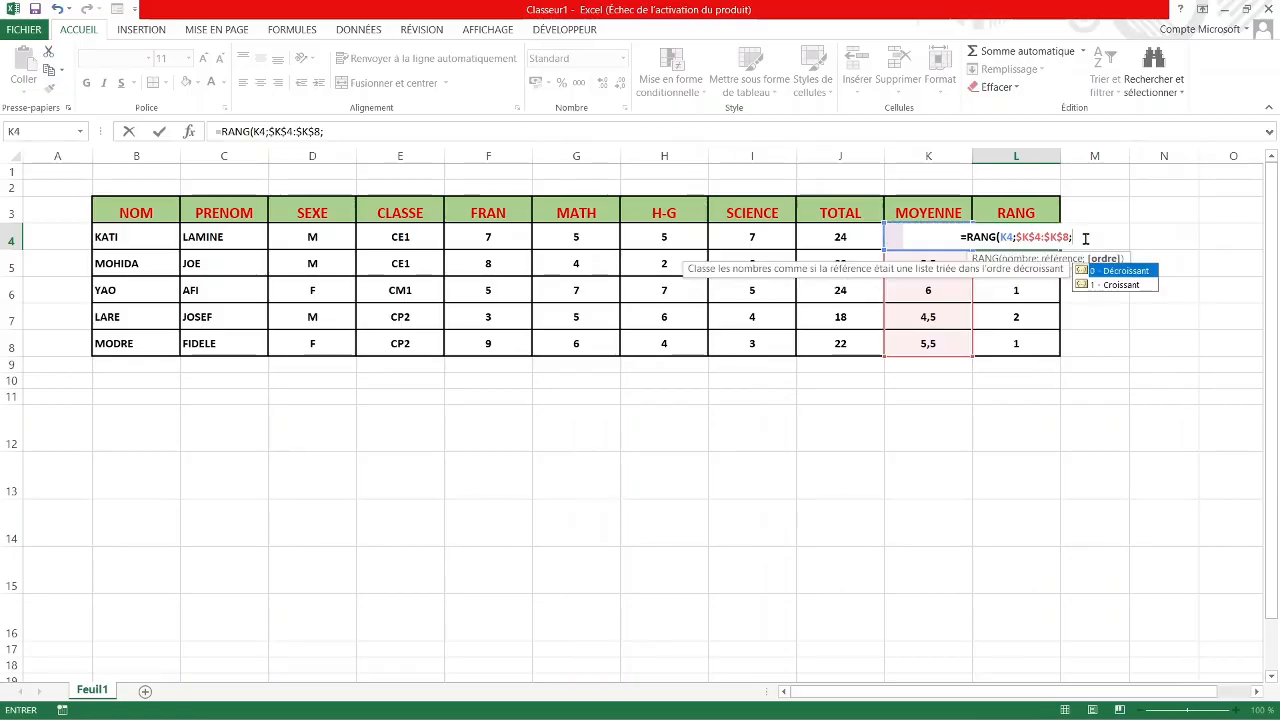
{"action": "type", "text": "0"}
{"action": "key", "text": "Return"}
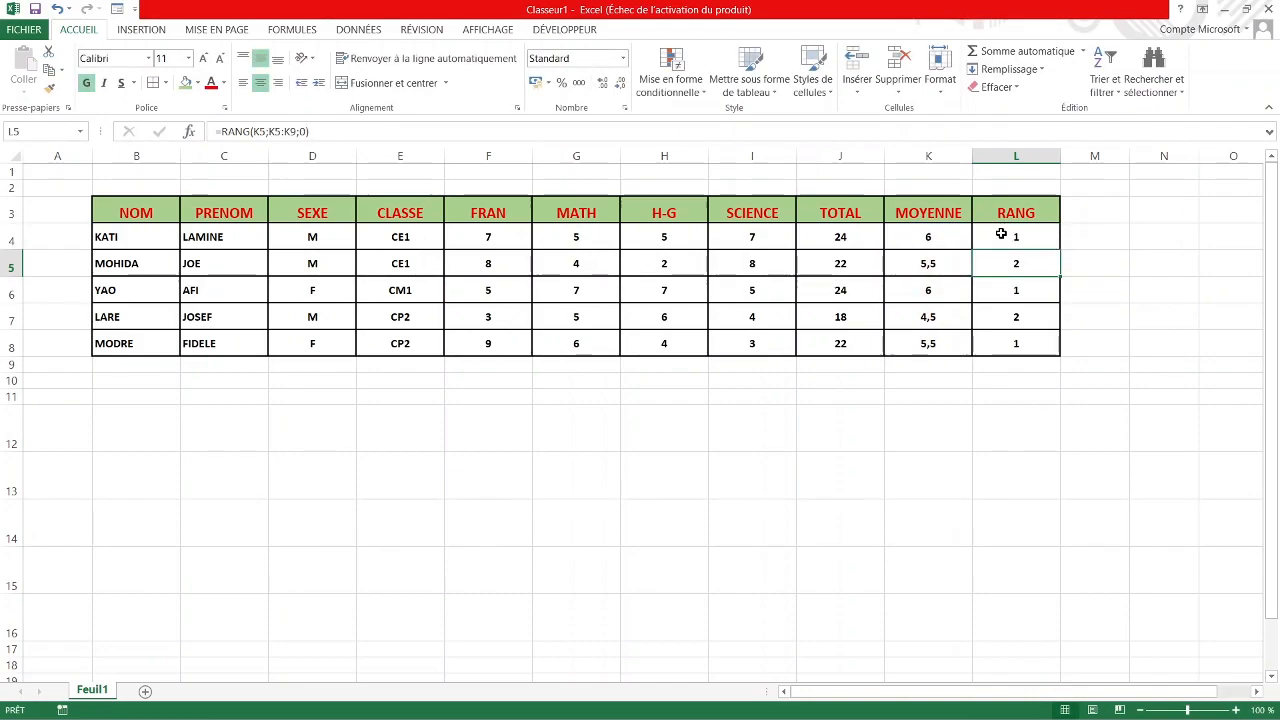
Fill the corrected rank formula from L4 down to L8 and select the last student's rank.
{"action": "left_click", "coordinate": [1090, 236]}
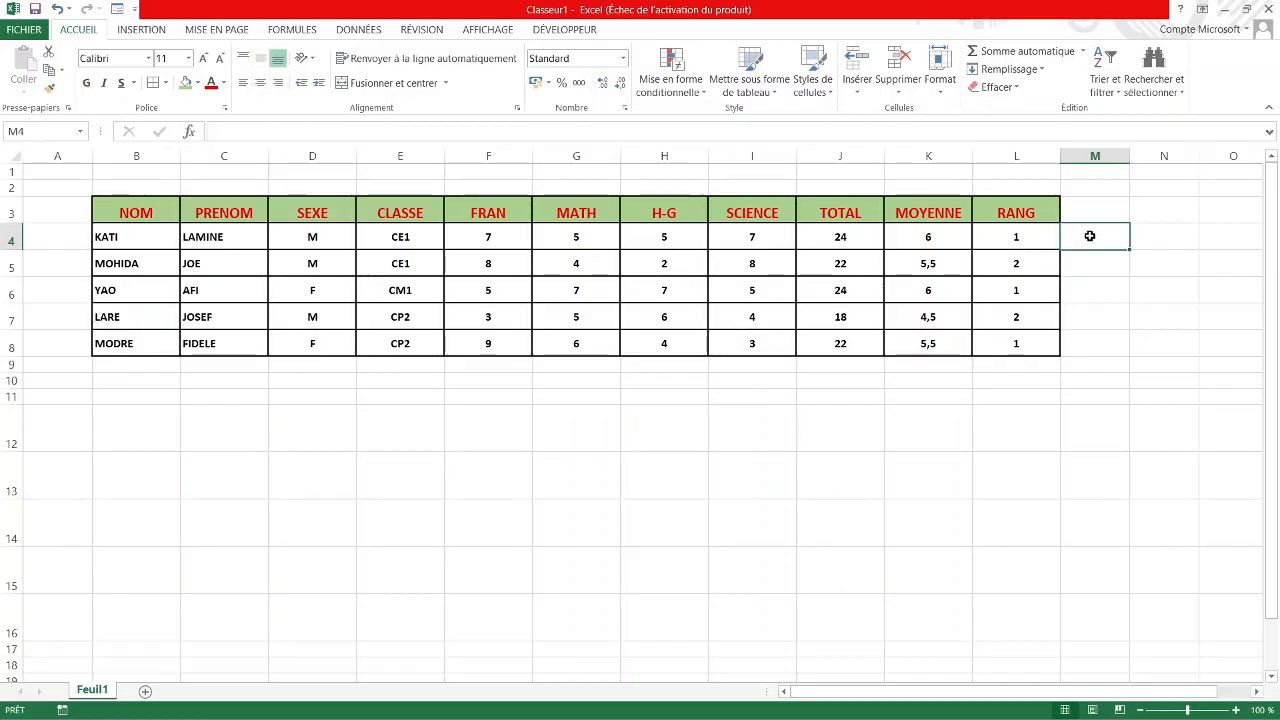
{"action": "left_click", "coordinate": [1039, 239]}
{"action": "double_click", "coordinate": [1059, 251]}
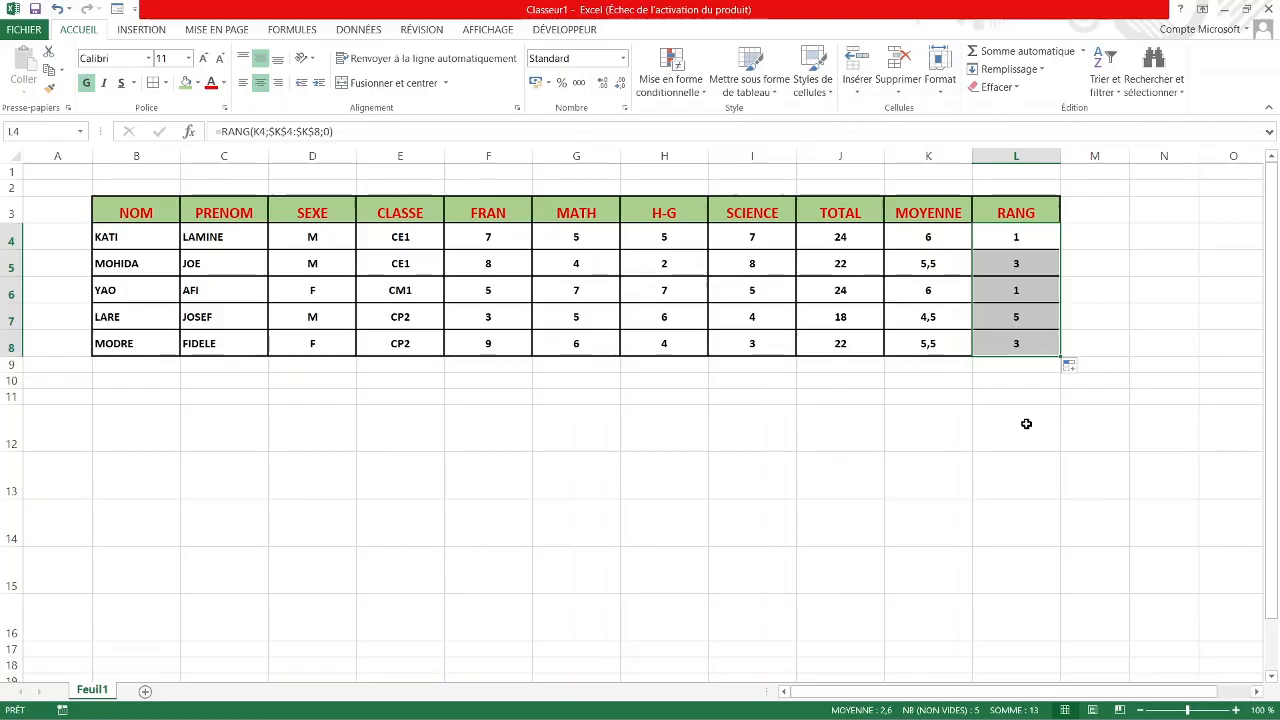
{"action": "left_click", "coordinate": [1035, 344]}
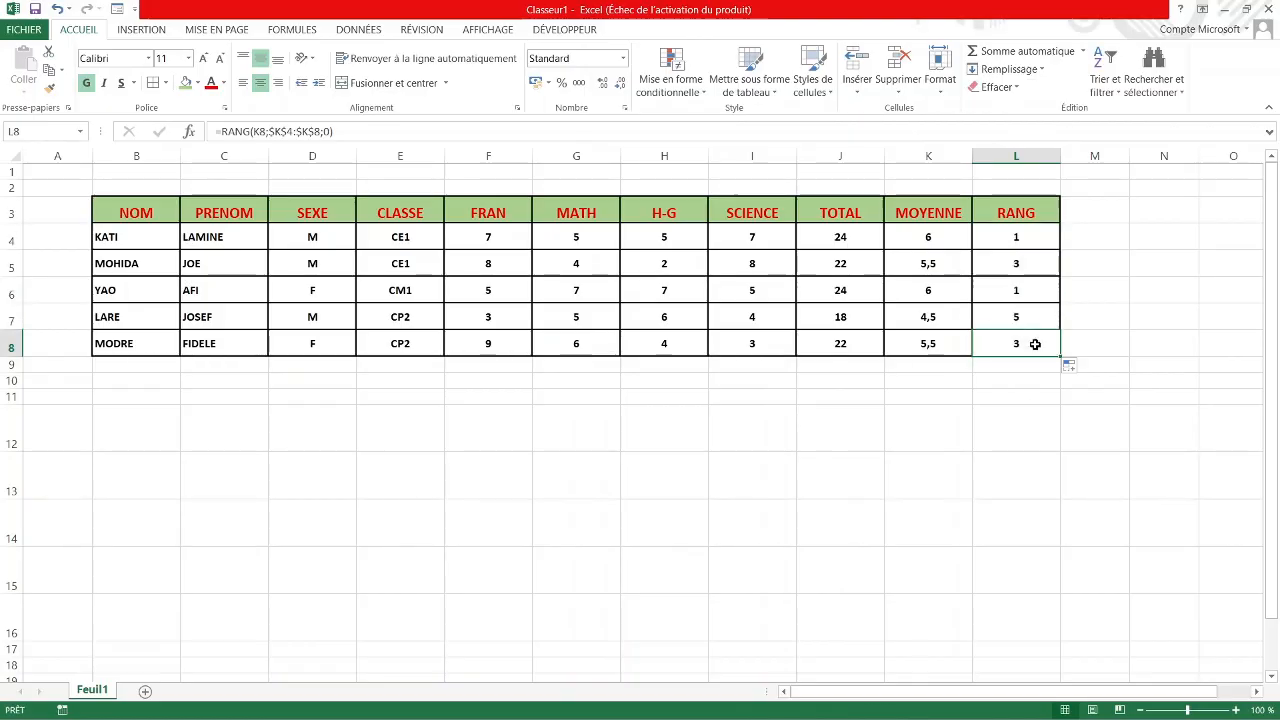
{"action": "key", "text": "Down"}
{"action": "key", "text": "Down"}
{"action": "key", "text": "Down"}
{"action": "key", "text": "Down"}
{"action": "key", "text": "Left"}
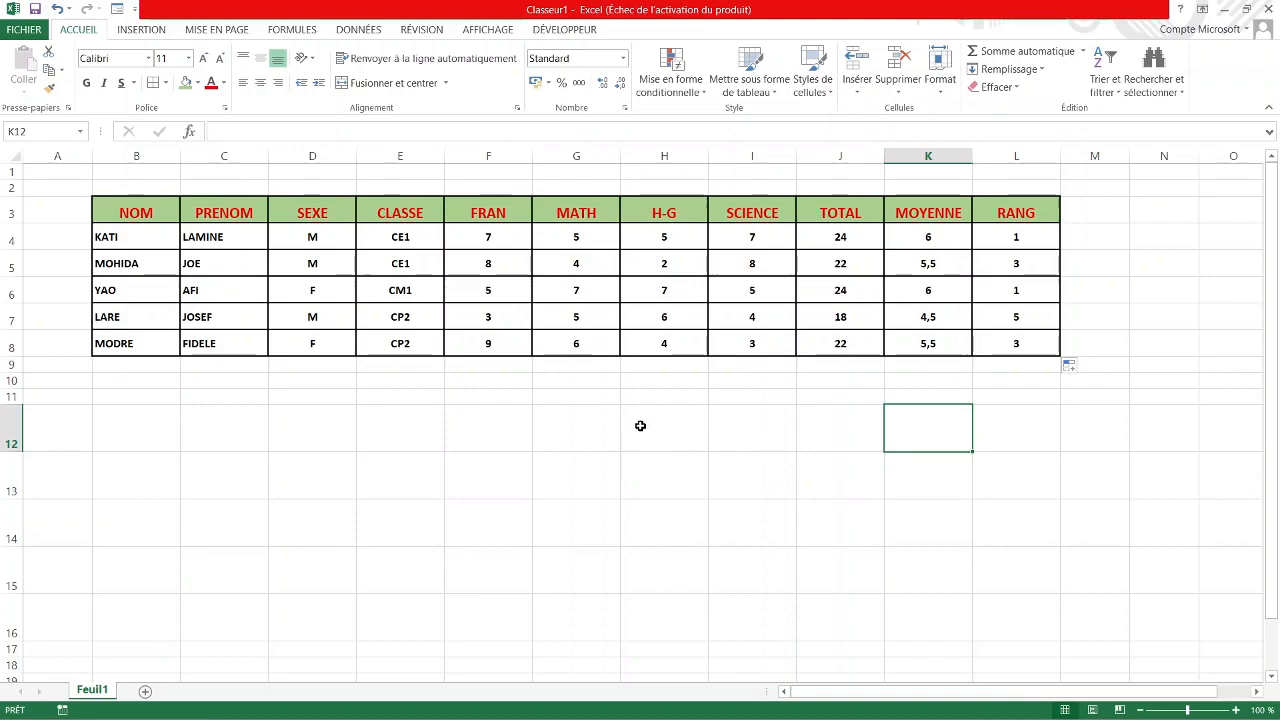
Apply borders around and between the cells H12:I13 below the grade table.
{"action": "left_click_drag", "start_coordinate": [646, 425], "coordinate": [778, 497]}
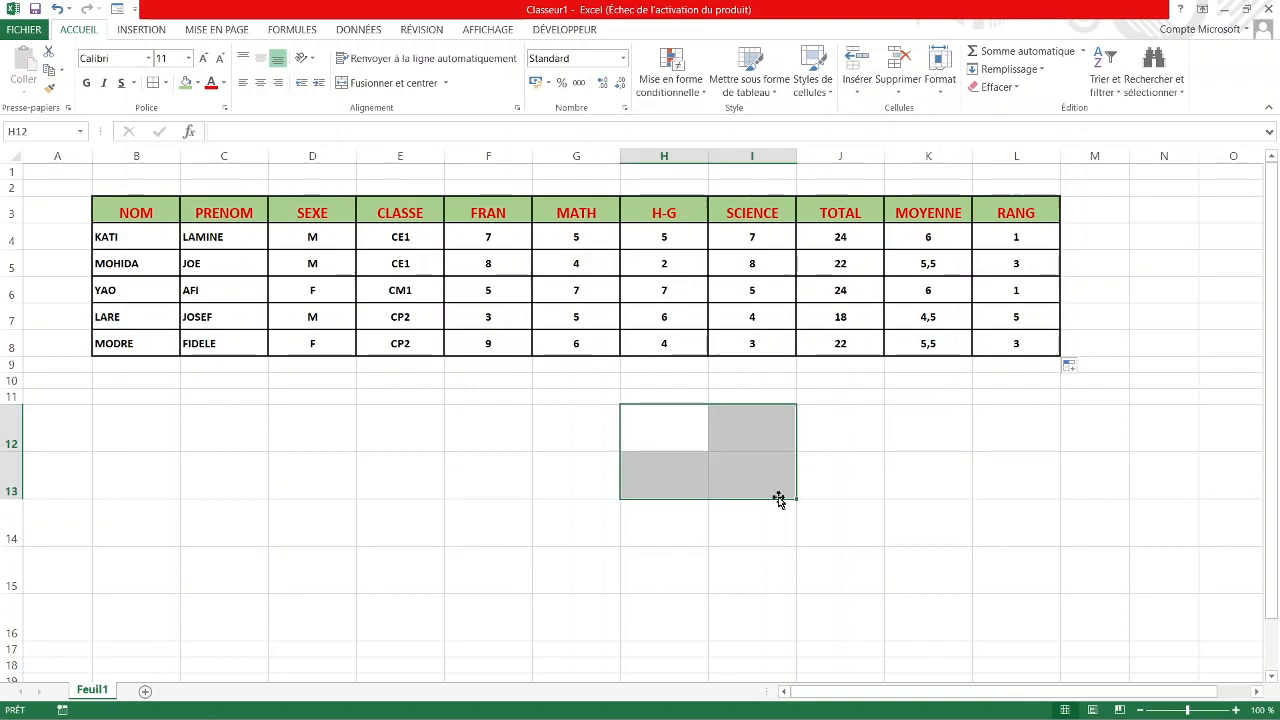
{"action": "left_click", "coordinate": [152, 84]}
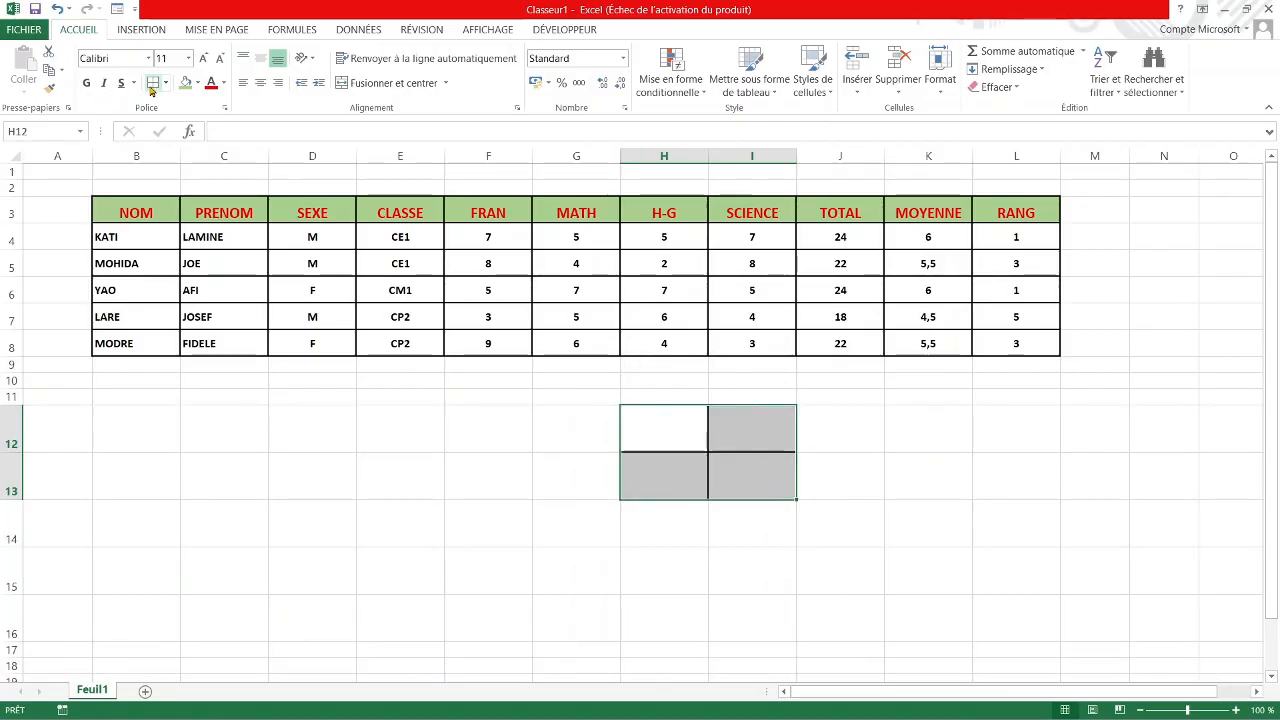
{"action": "left_click", "coordinate": [770, 524]}
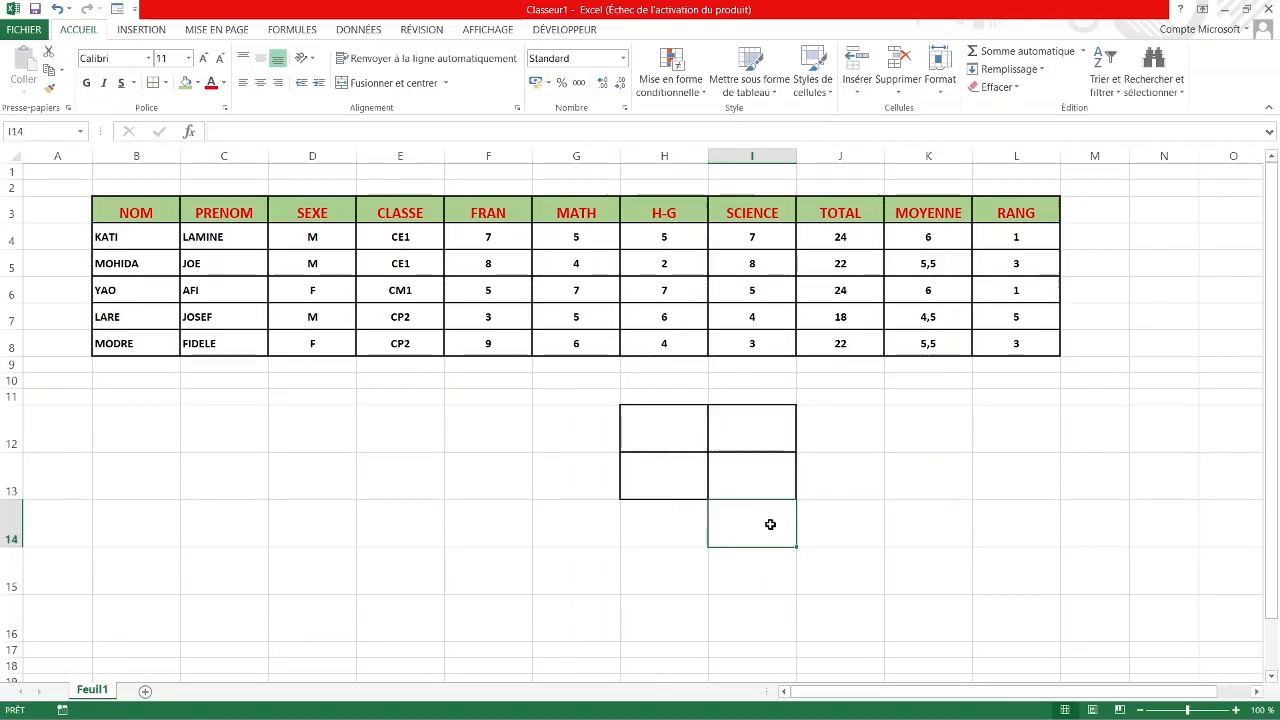
Narrow column G slightly and widen column H slightly.
{"action": "left_click", "coordinate": [676, 447]}
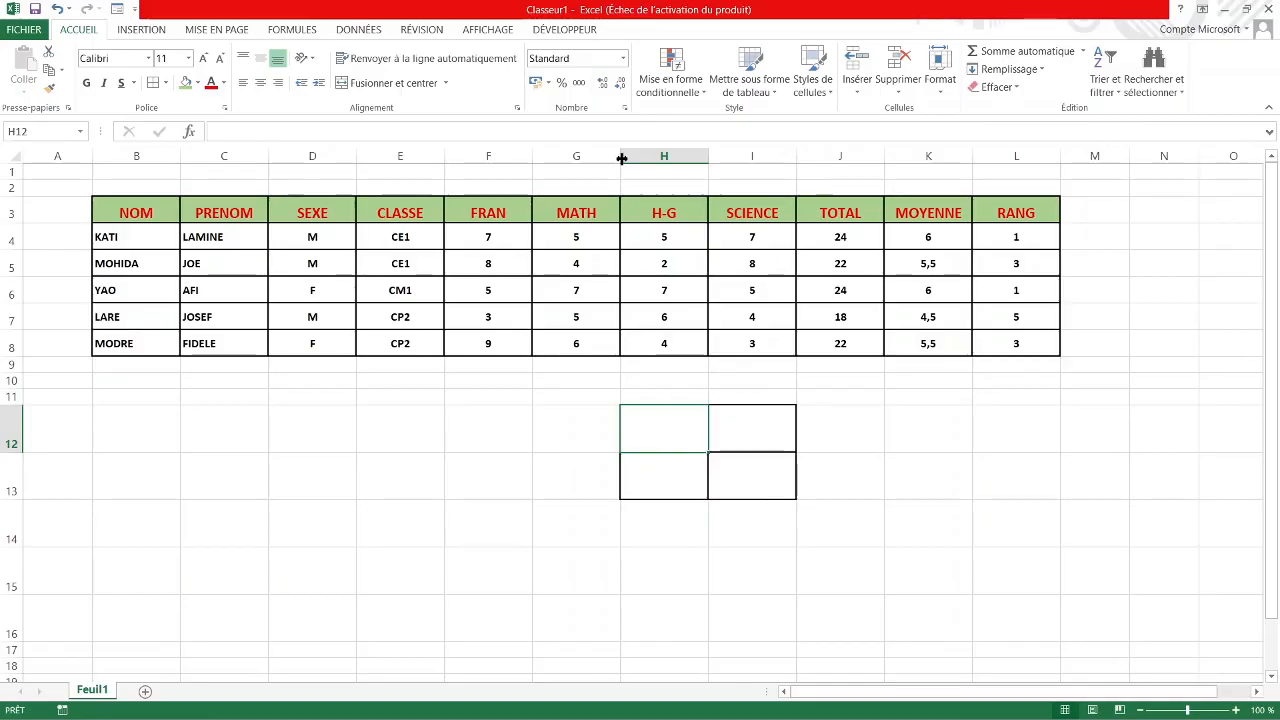
{"action": "left_click_drag", "start_coordinate": [620, 155], "coordinate": [609, 155]}
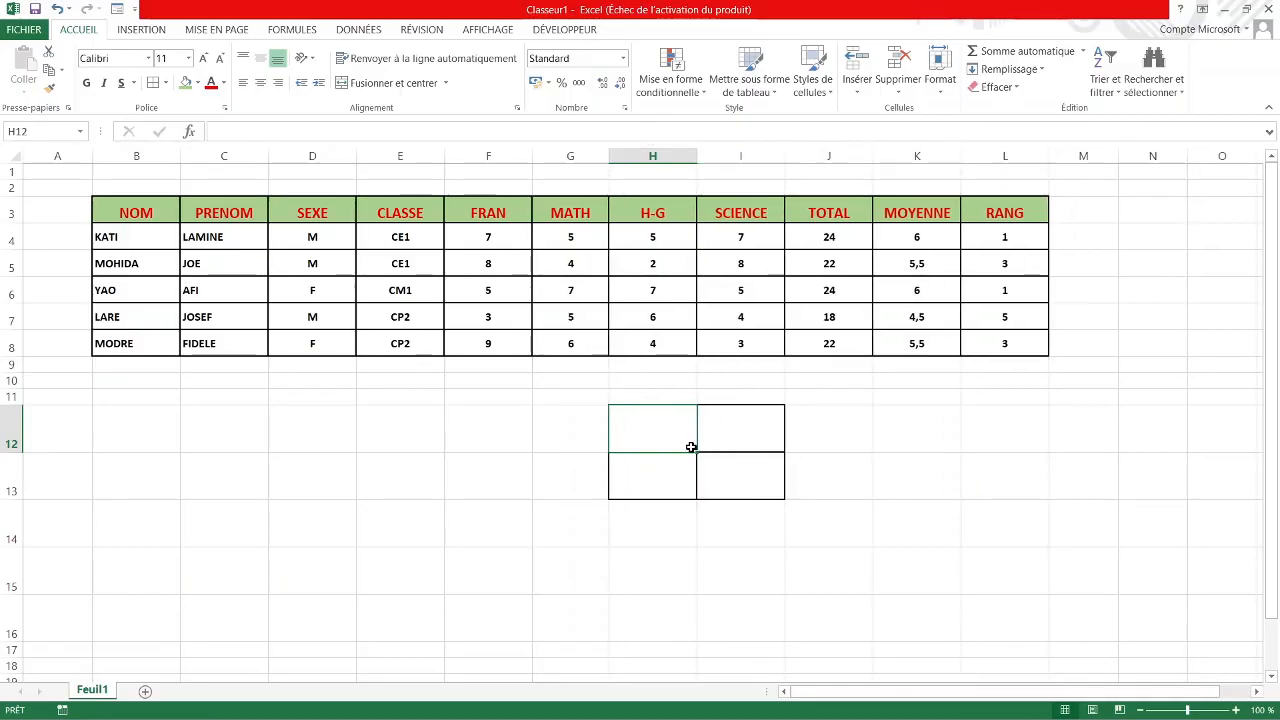
{"action": "left_click", "coordinate": [686, 153]}
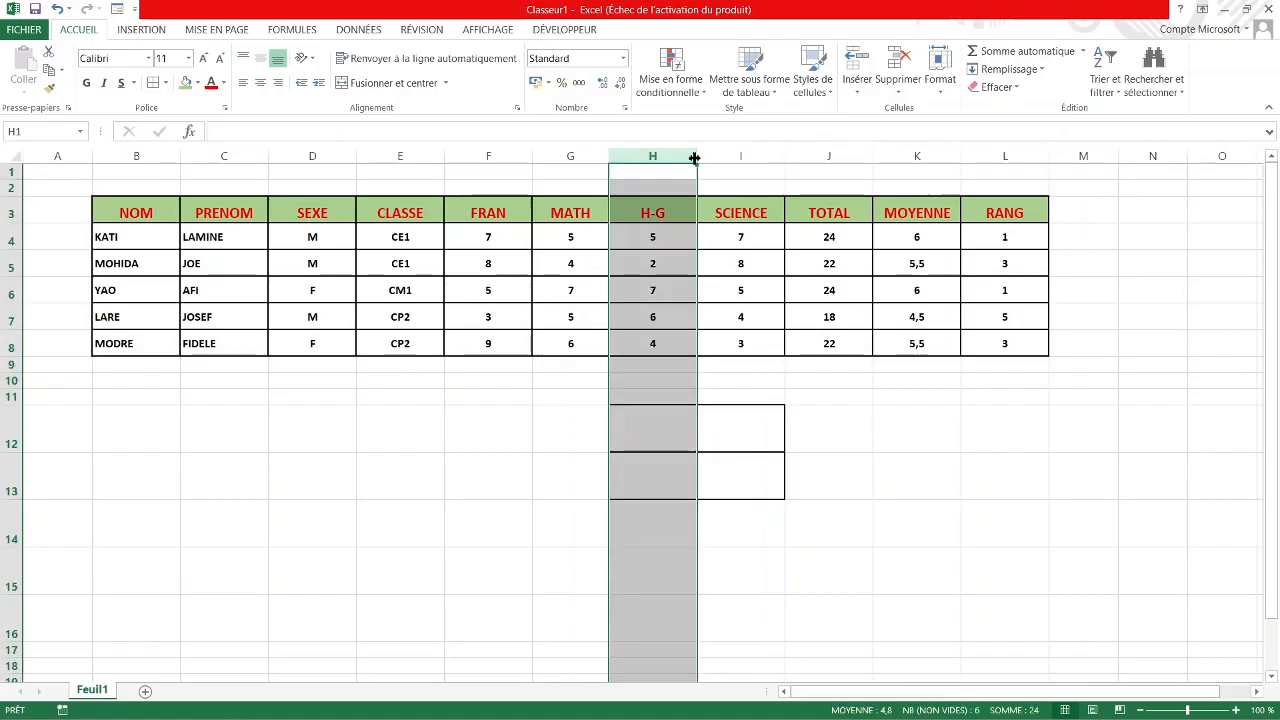
{"action": "left_click_drag", "start_coordinate": [696, 155], "coordinate": [713, 156]}
{"action": "left_click", "coordinate": [684, 428]}
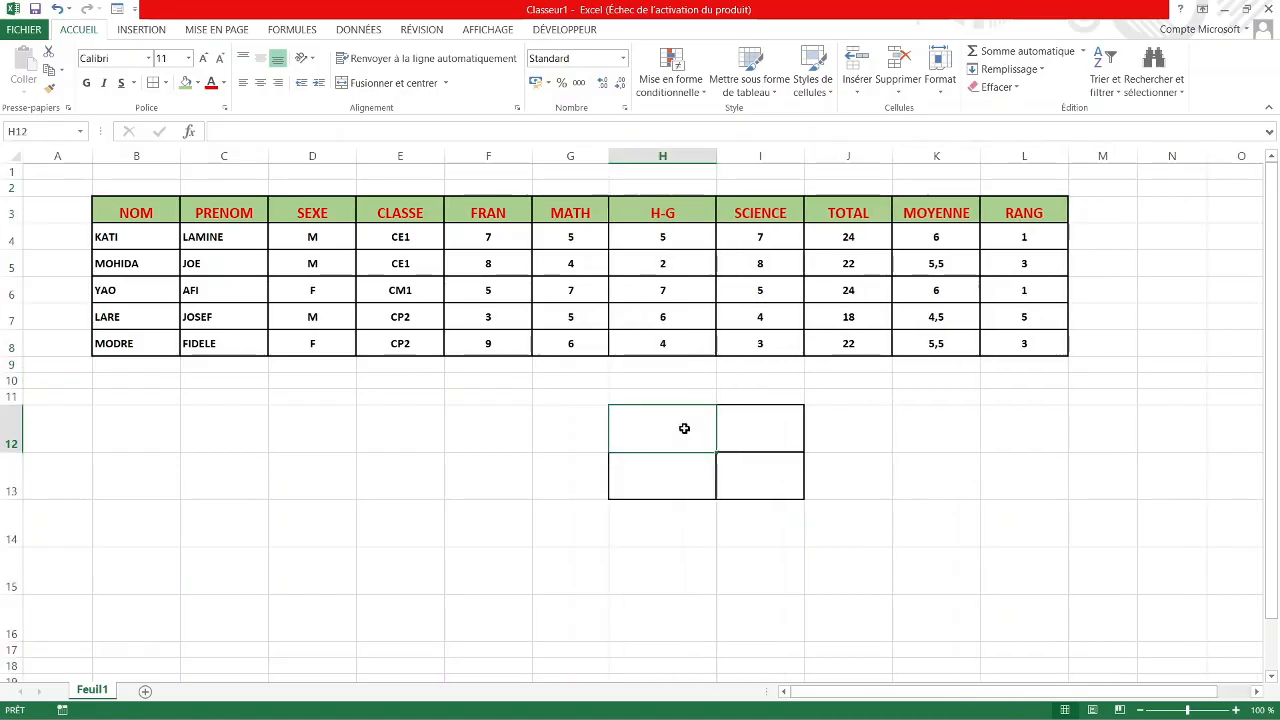
{"action": "type", "text": "F"}
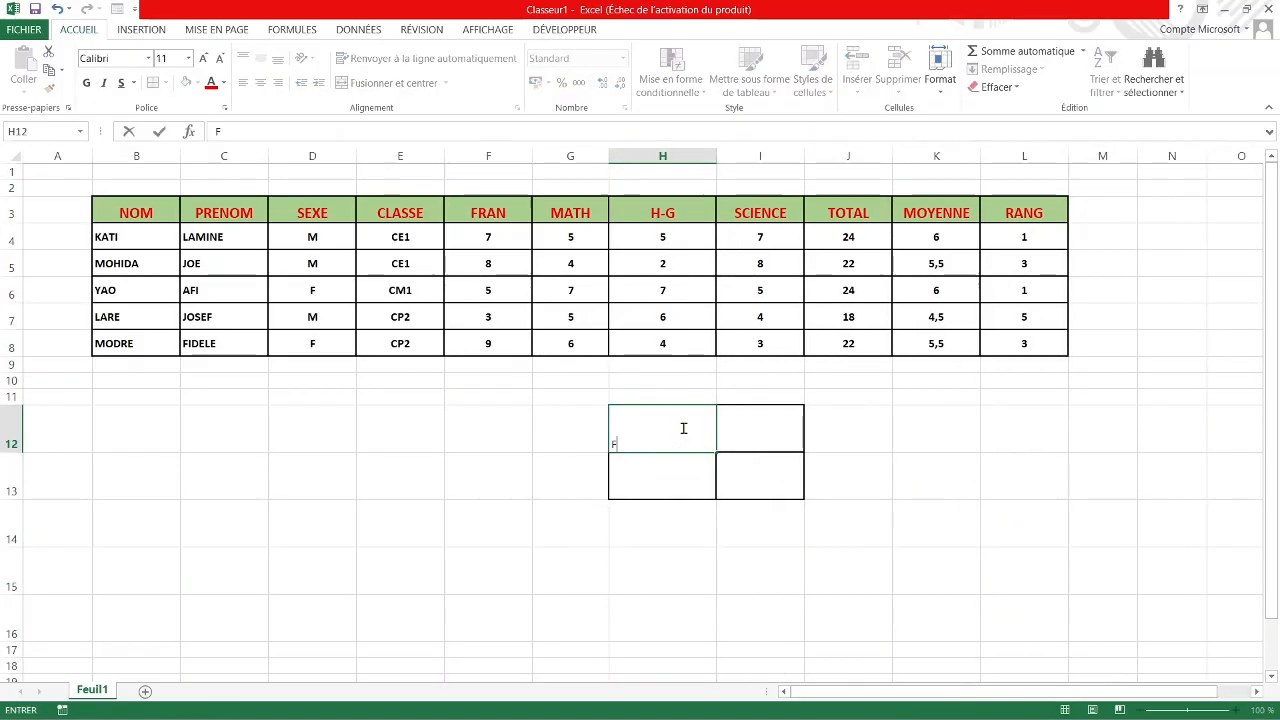
{"action": "type", "text": "ORTR"}
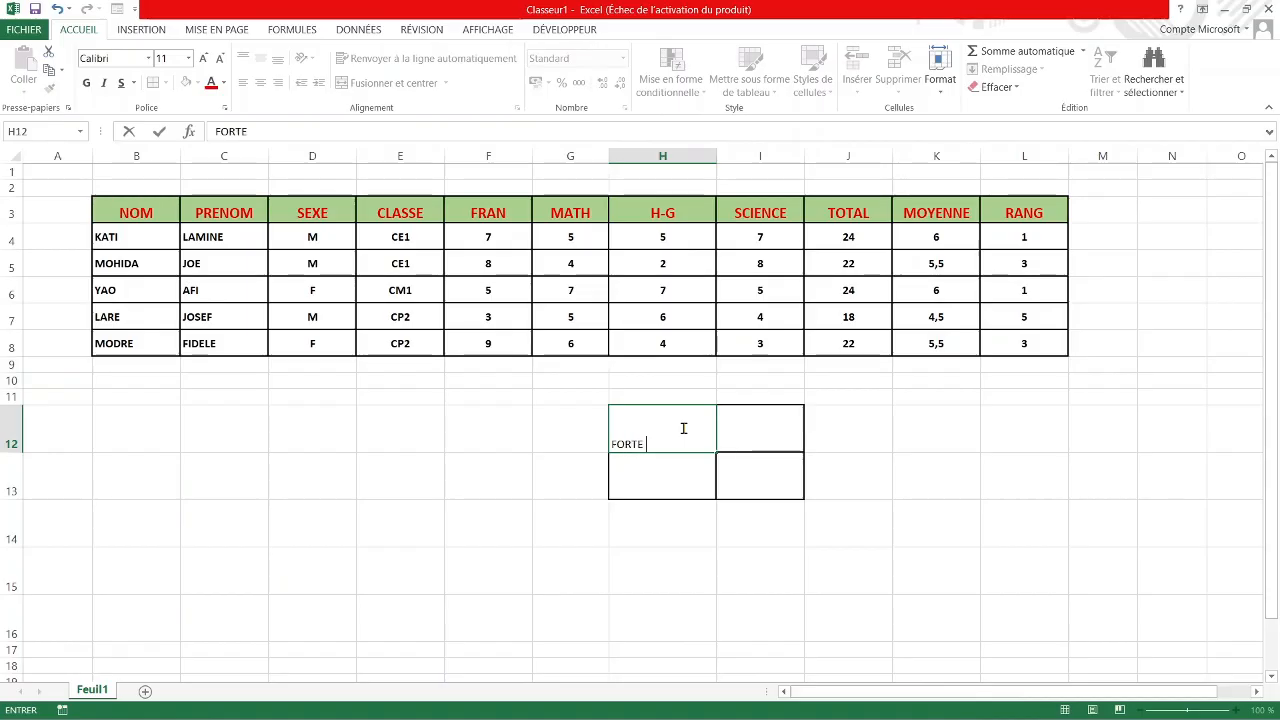
{"action": "type", "text": " NOTE"}
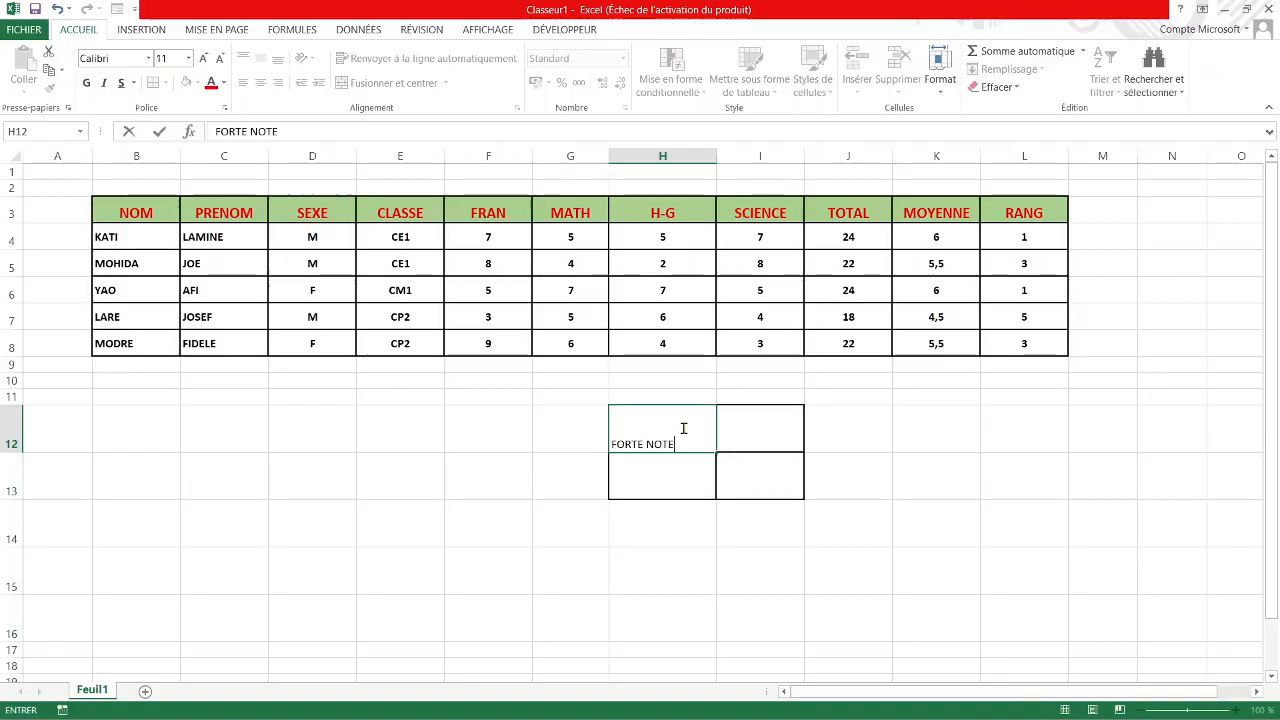
{"action": "left_click", "coordinate": [654, 486]}
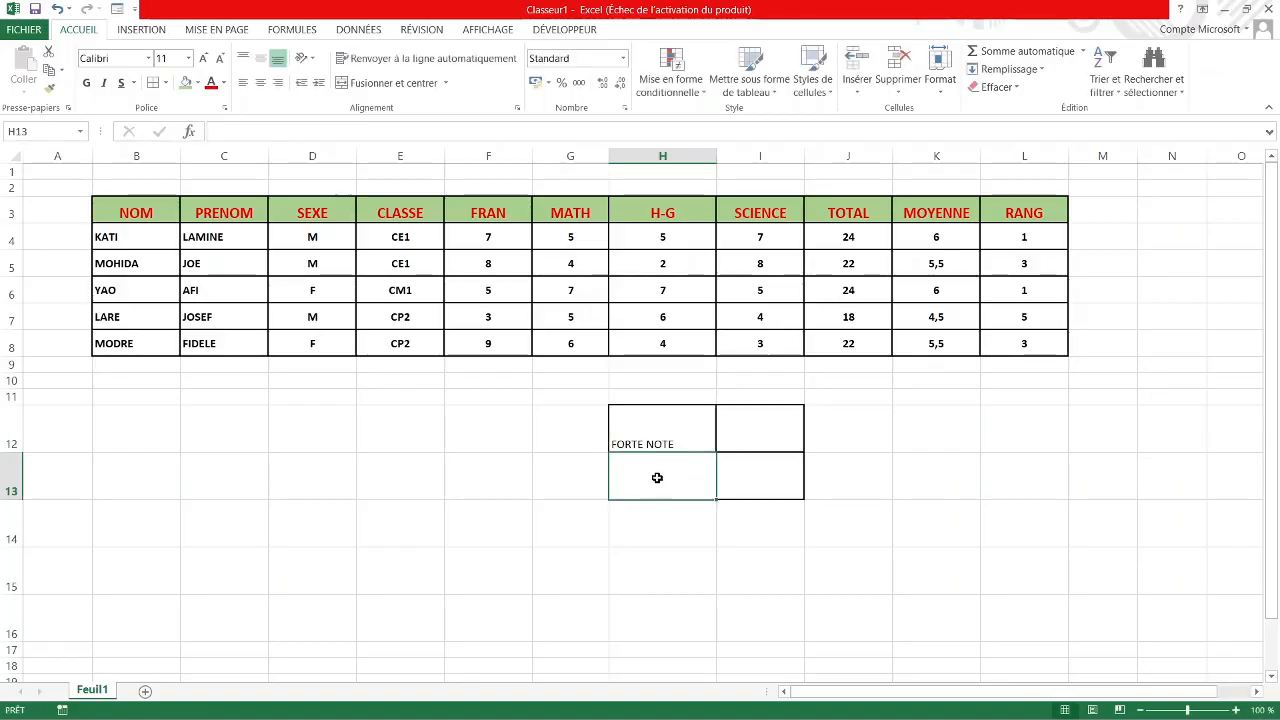
{"action": "left_click", "coordinate": [663, 438]}
{"action": "key", "text": "Delete"}
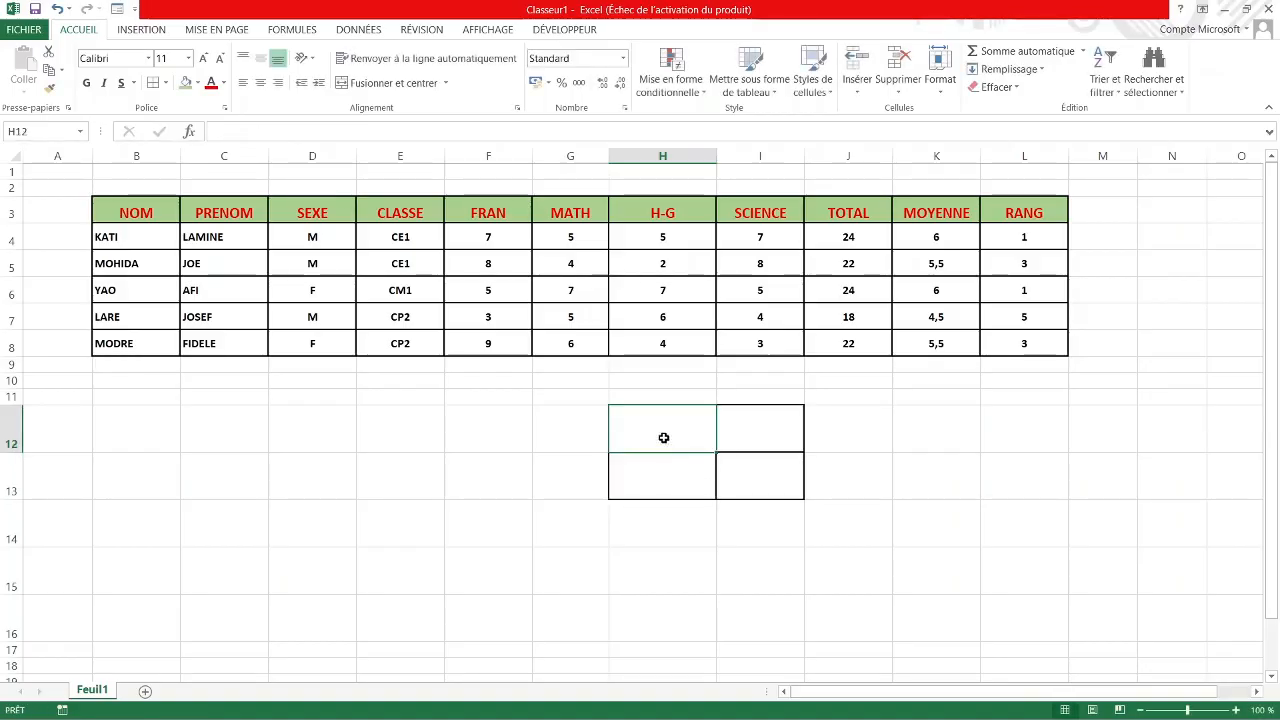
Label the small table's first column with FAIBLE NOTE in H12 and FORTE in H13.
{"action": "type", "text": "FAIBLE"}
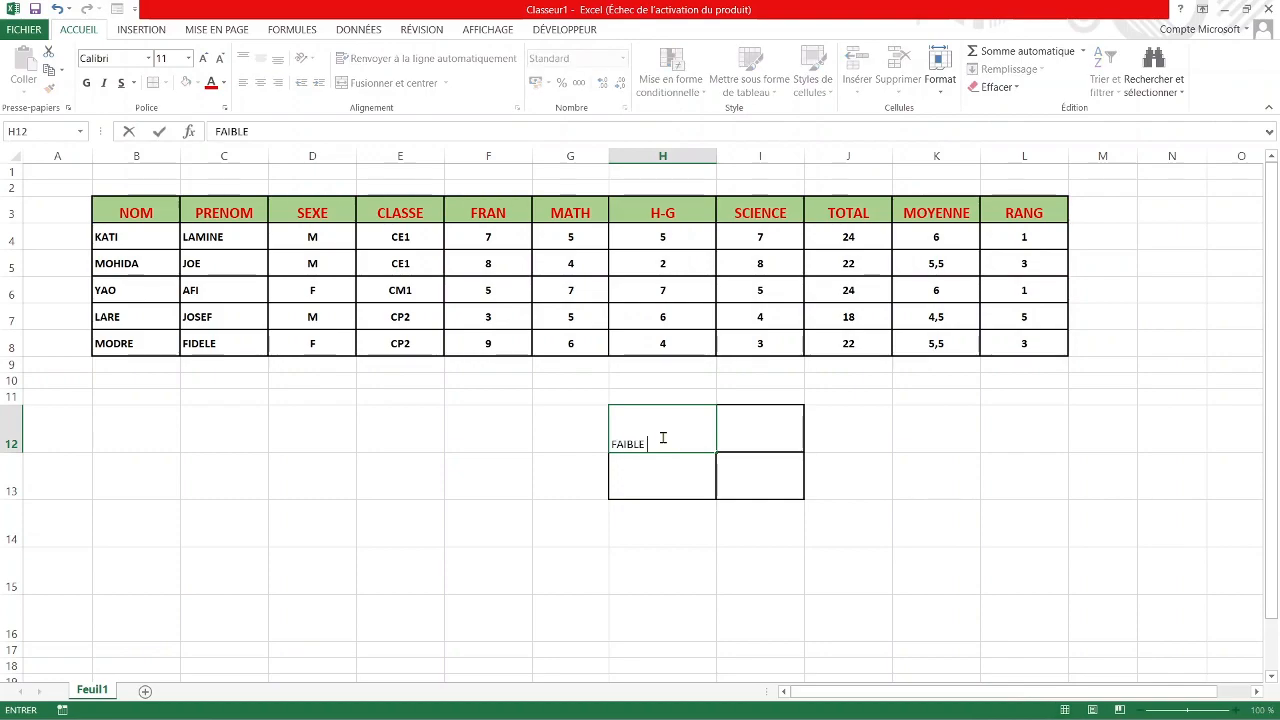
{"action": "type", "text": " NOTE"}
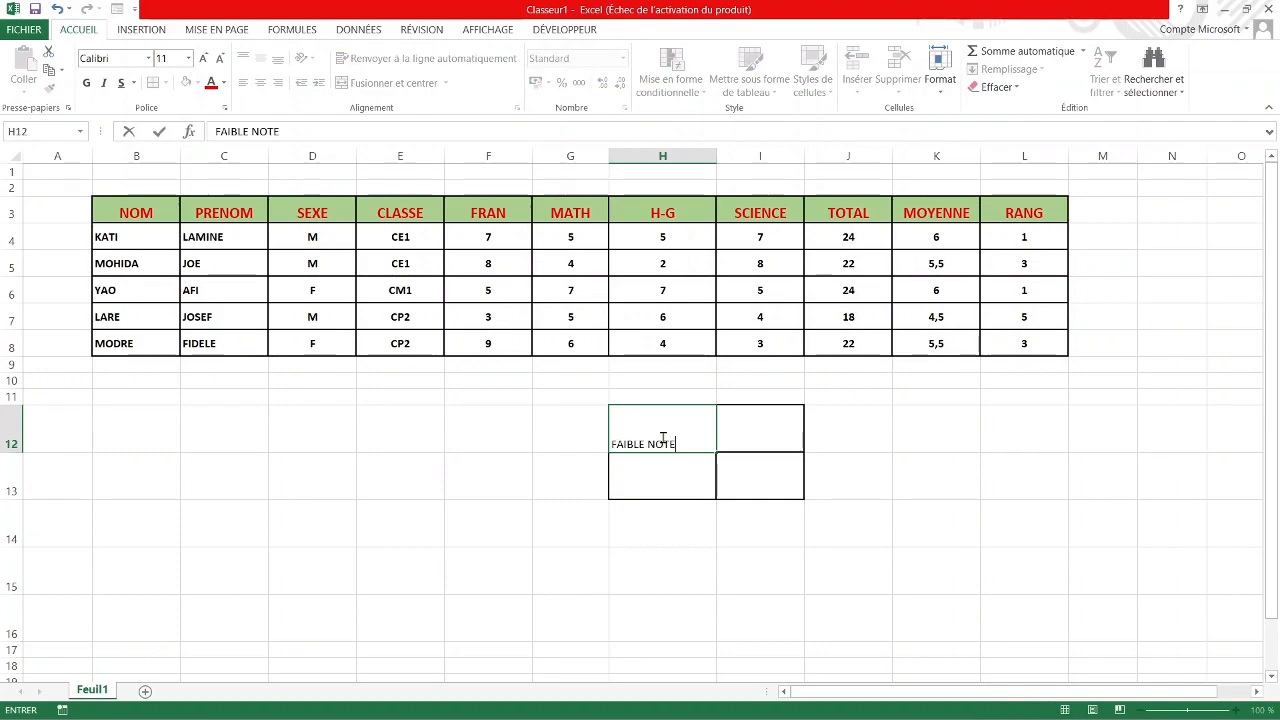
{"action": "key", "text": "Return"}
{"action": "type", "text": "FORTE"}
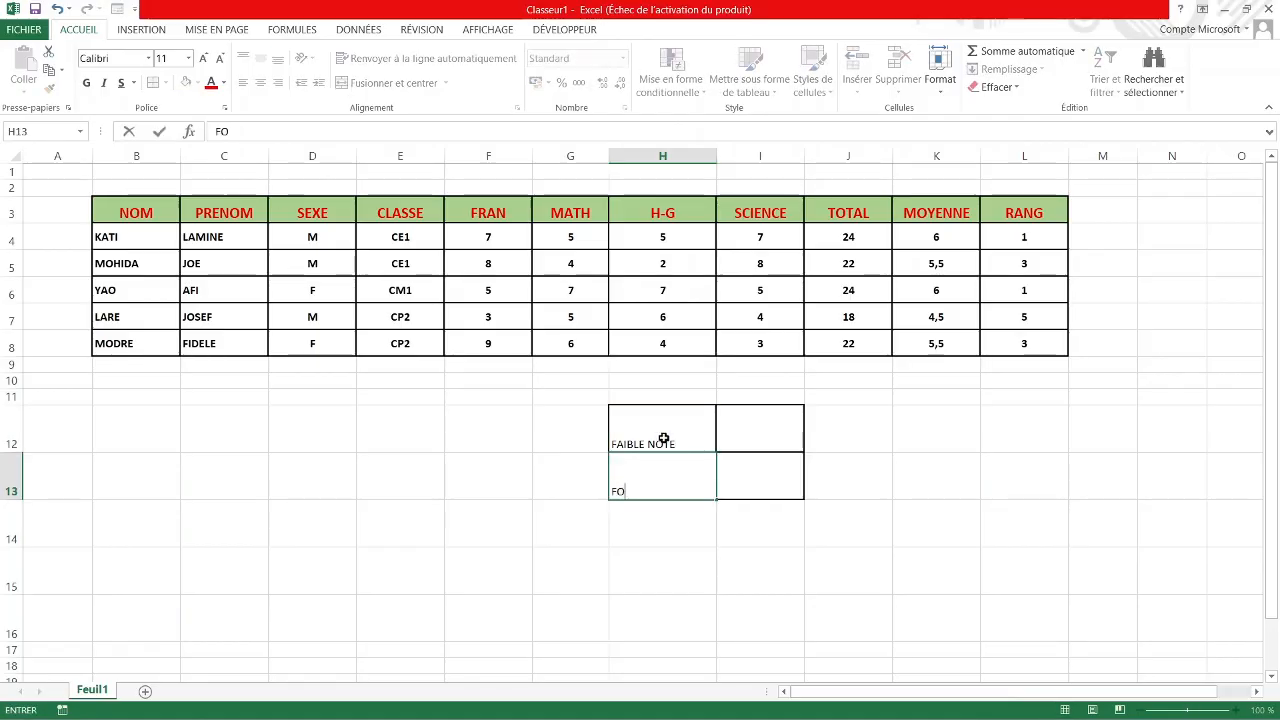
{"action": "left_click", "coordinate": [759, 438]}
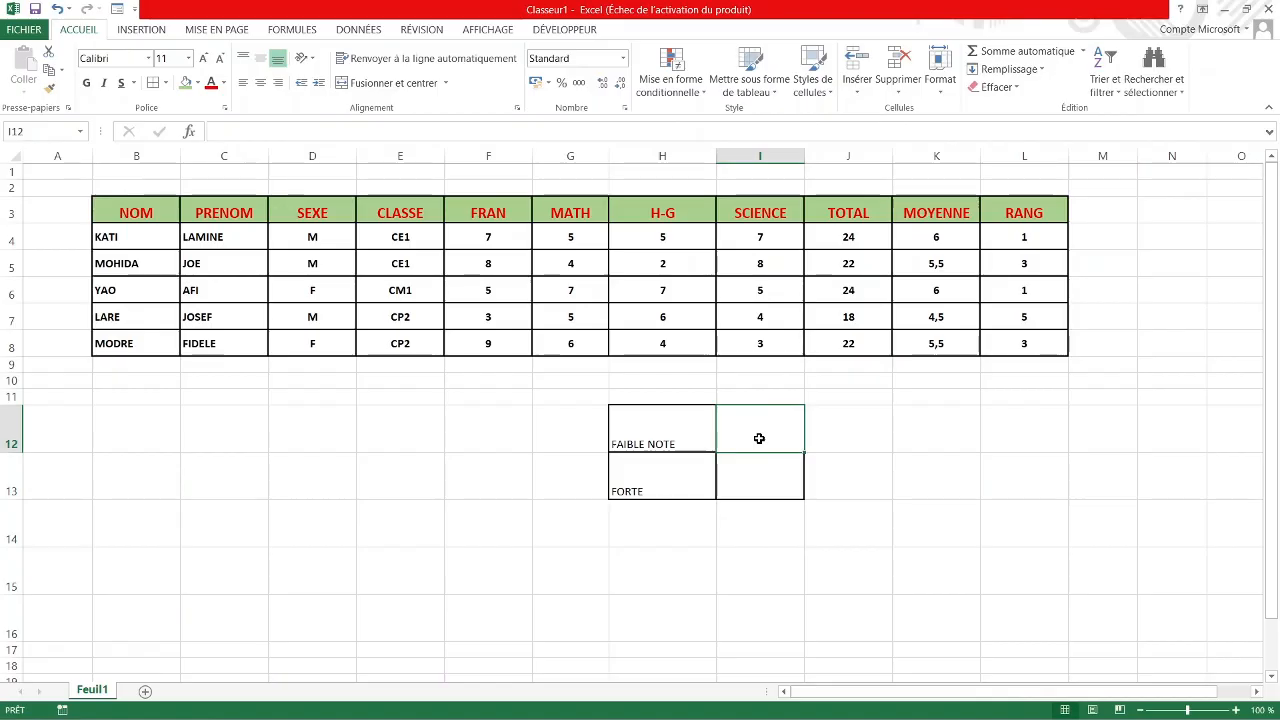
Extend the label in H13 so it reads FORTE NOTE.
{"action": "left_click", "coordinate": [673, 476]}
{"action": "double_click", "coordinate": [673, 476]}
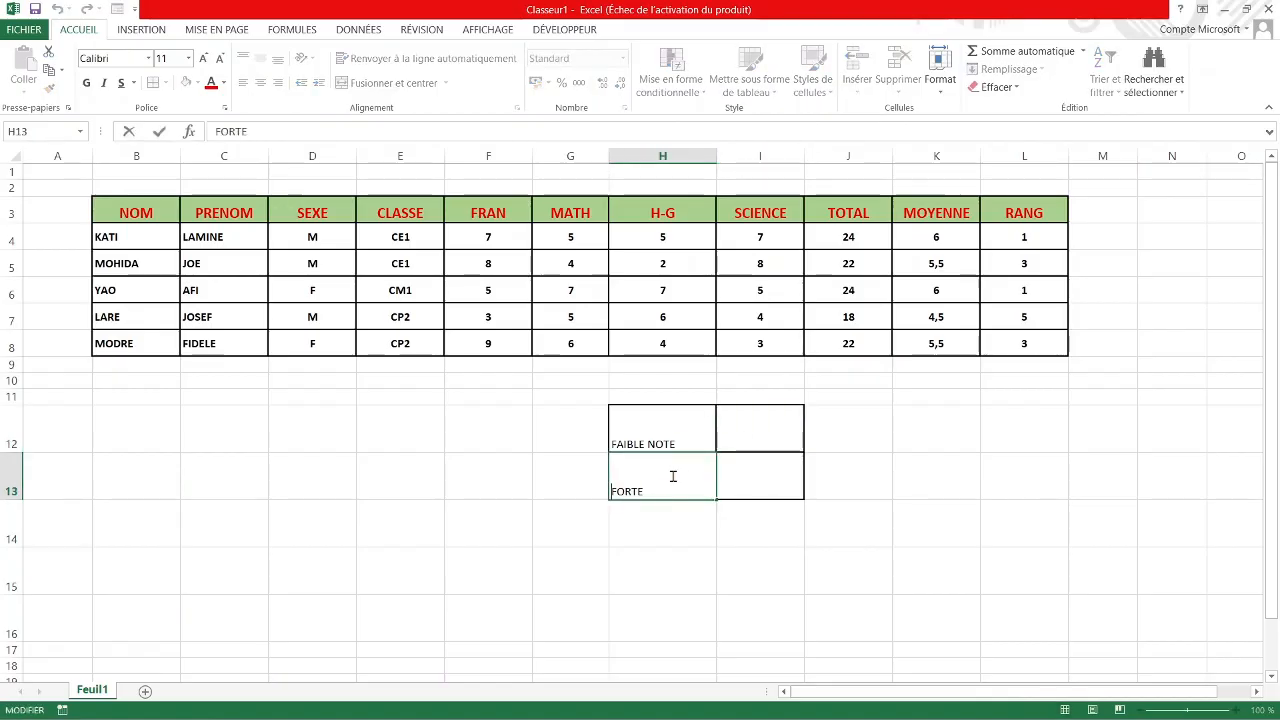
{"action": "double_click", "coordinate": [673, 476]}
{"action": "left_click", "coordinate": [673, 479]}
{"action": "type", "text": "N"}
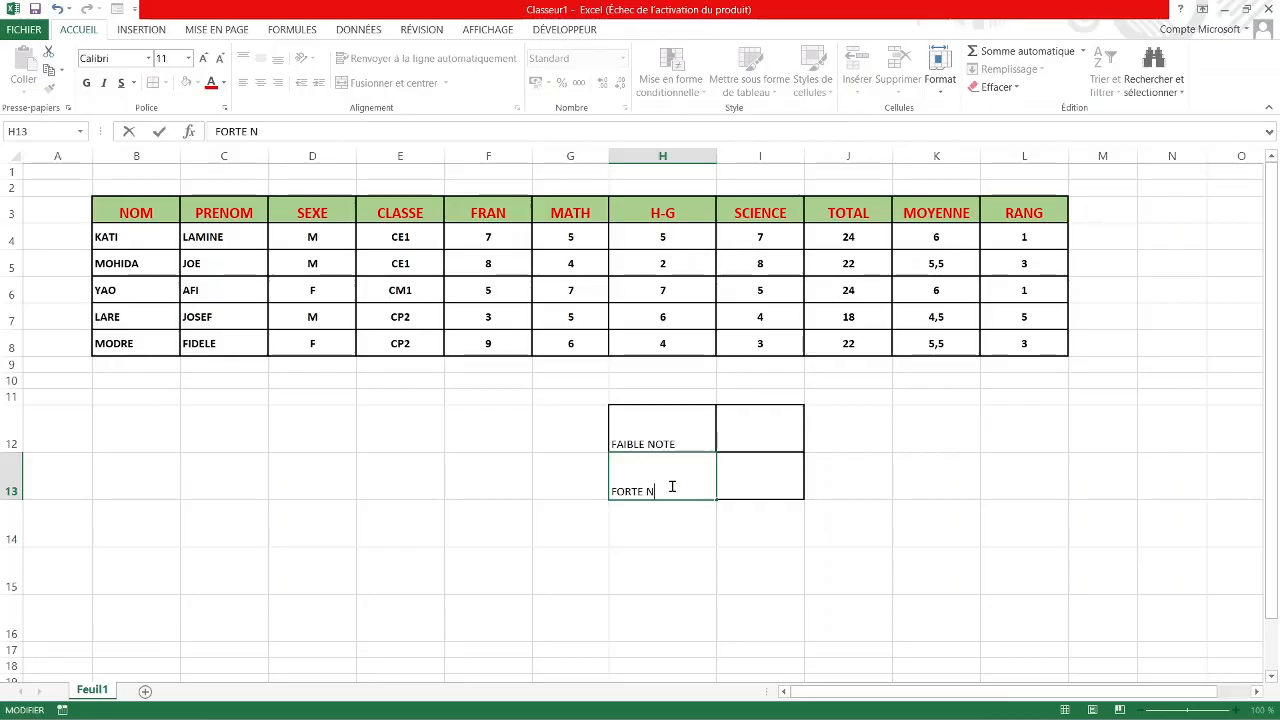
{"action": "type", "text": "OTE"}
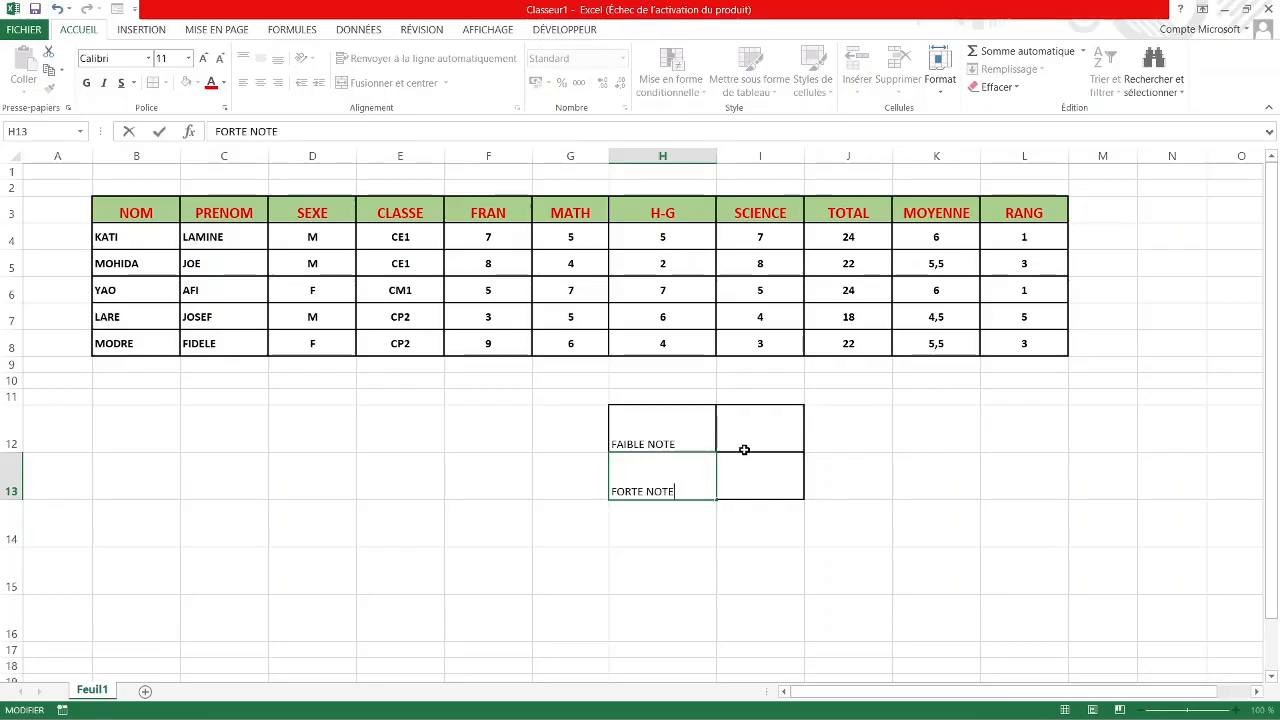
{"action": "left_click", "coordinate": [746, 444]}
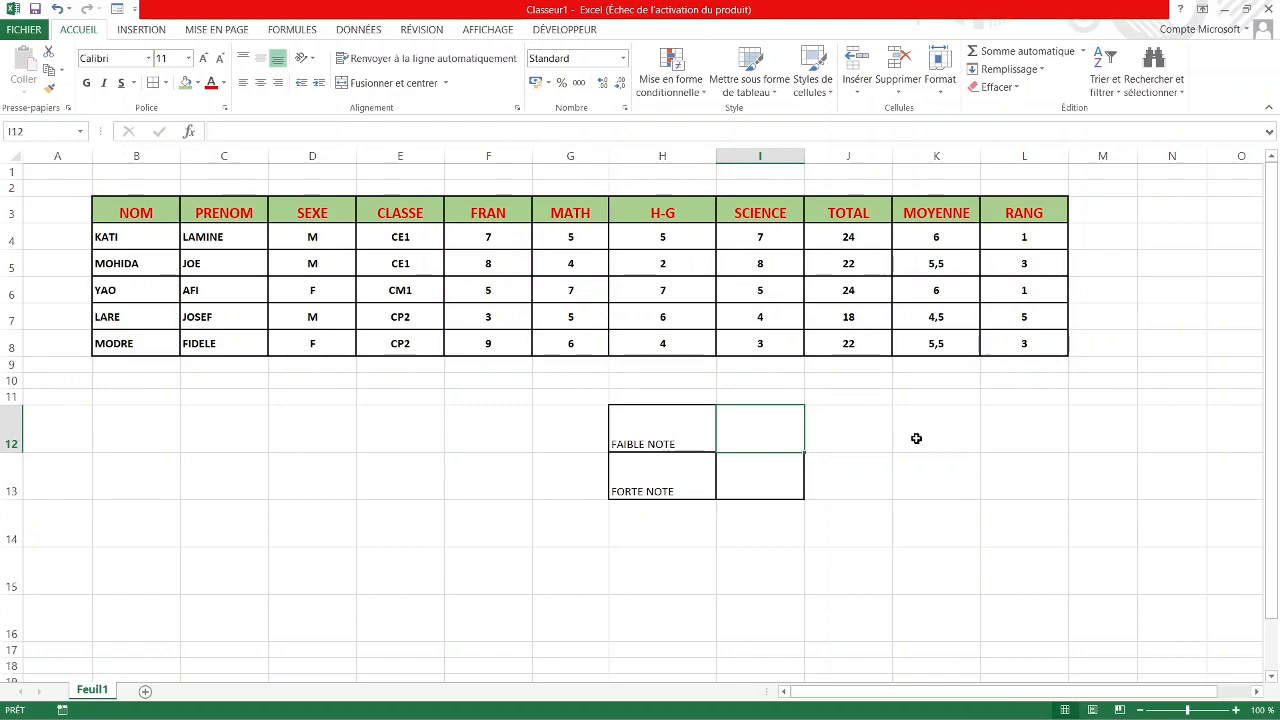
Note the function names beside the small table, with MIN in J12 and MAX in J13.
{"action": "left_click", "coordinate": [876, 436]}
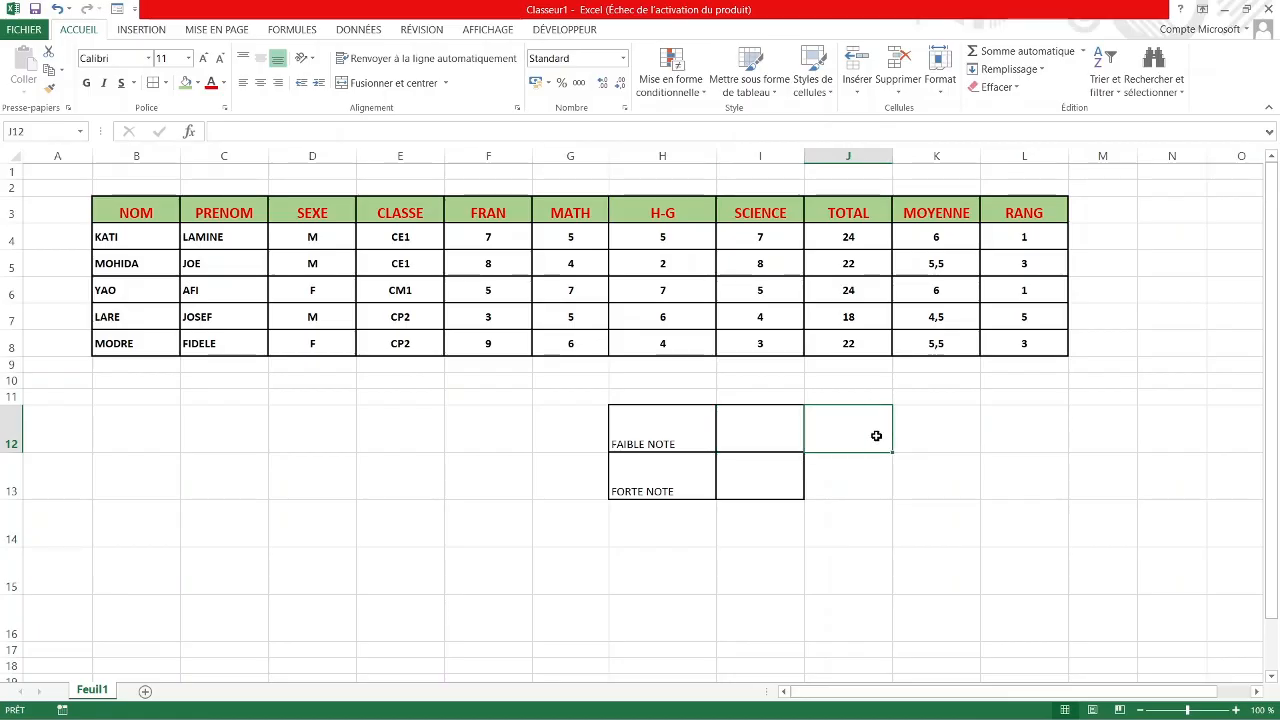
{"action": "type", "text": "m"}
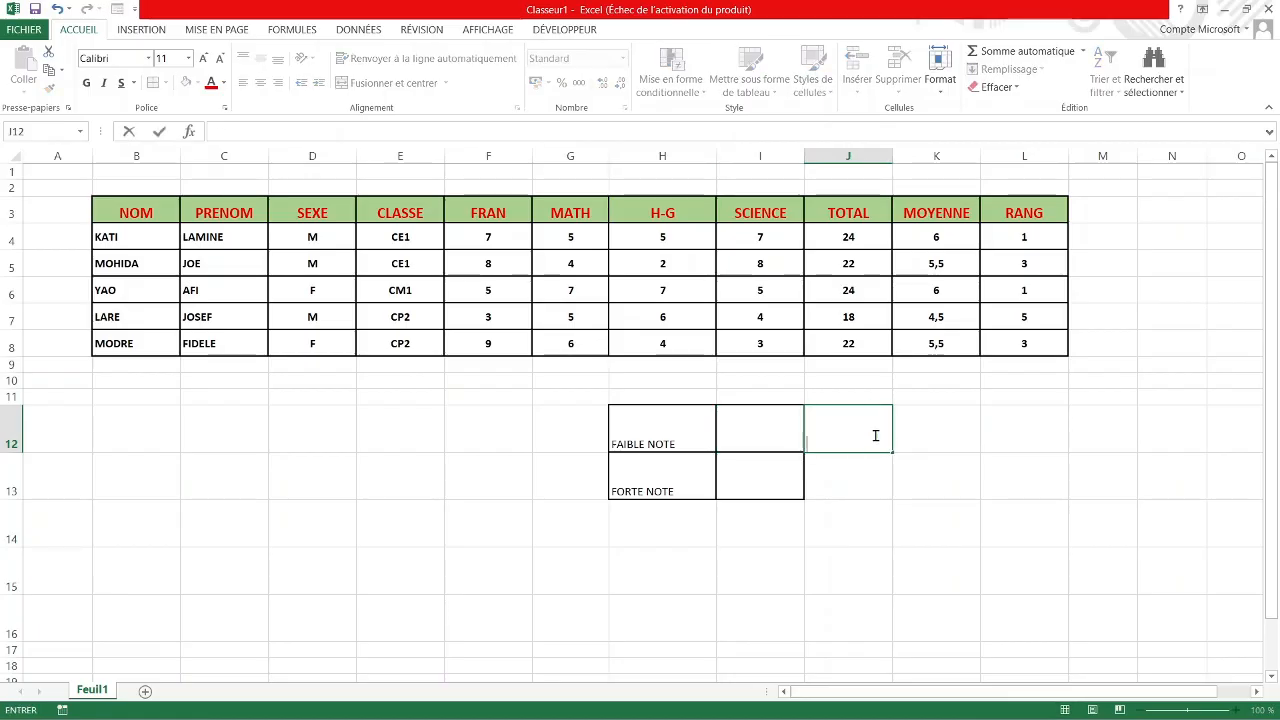
{"action": "type", "text": "N"}
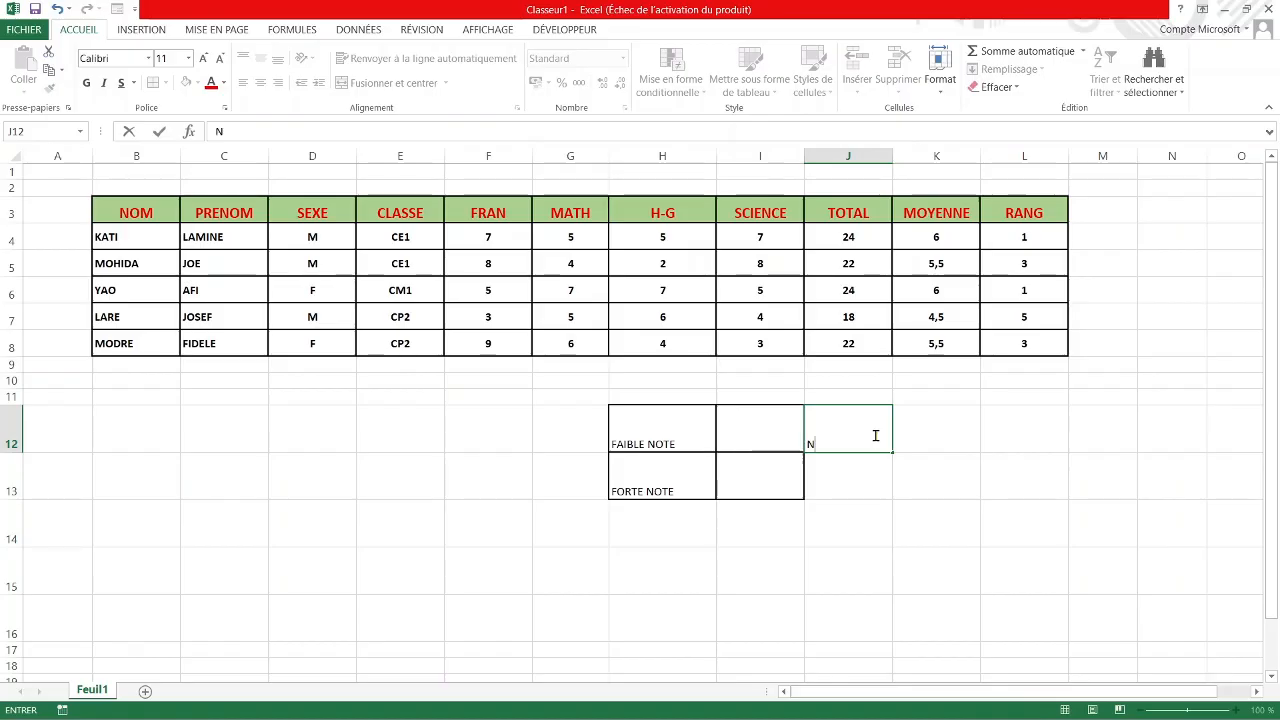
{"action": "key", "text": "BackSpace"}
{"action": "type", "text": "MI"}
{"action": "key", "text": "Return"}
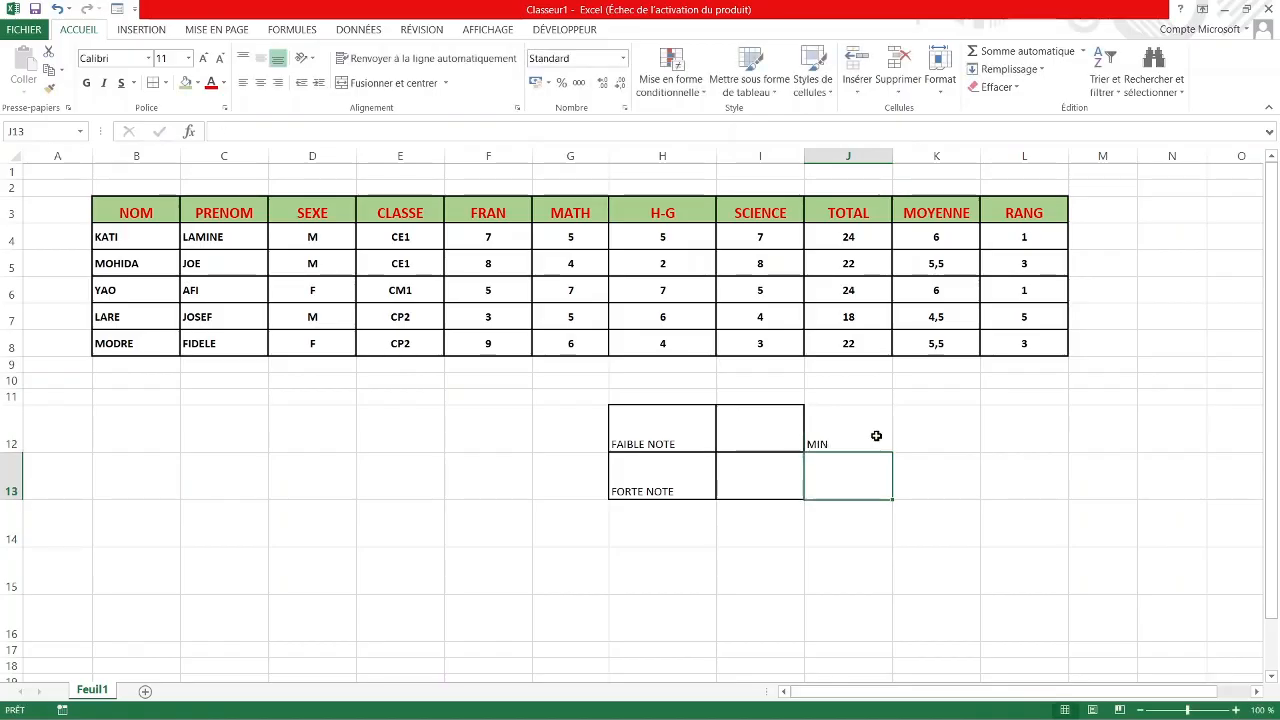
{"action": "type", "text": "MAX"}
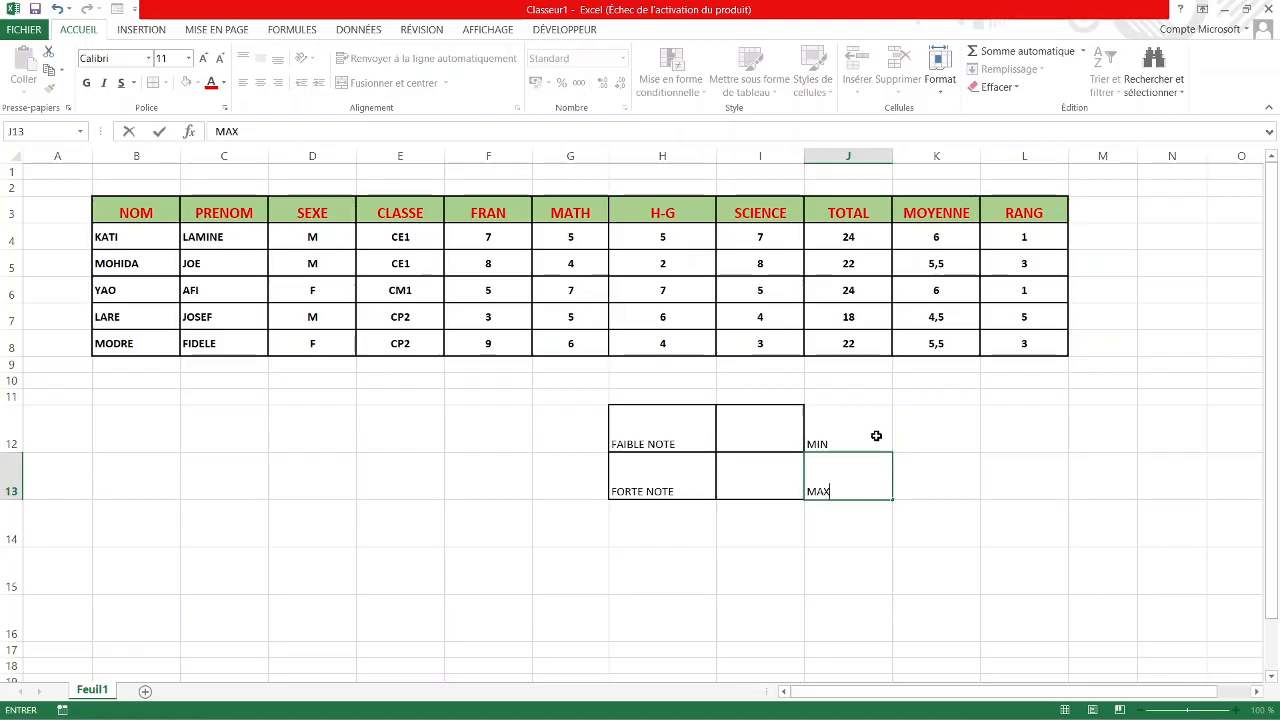
{"action": "left_click", "coordinate": [985, 485]}
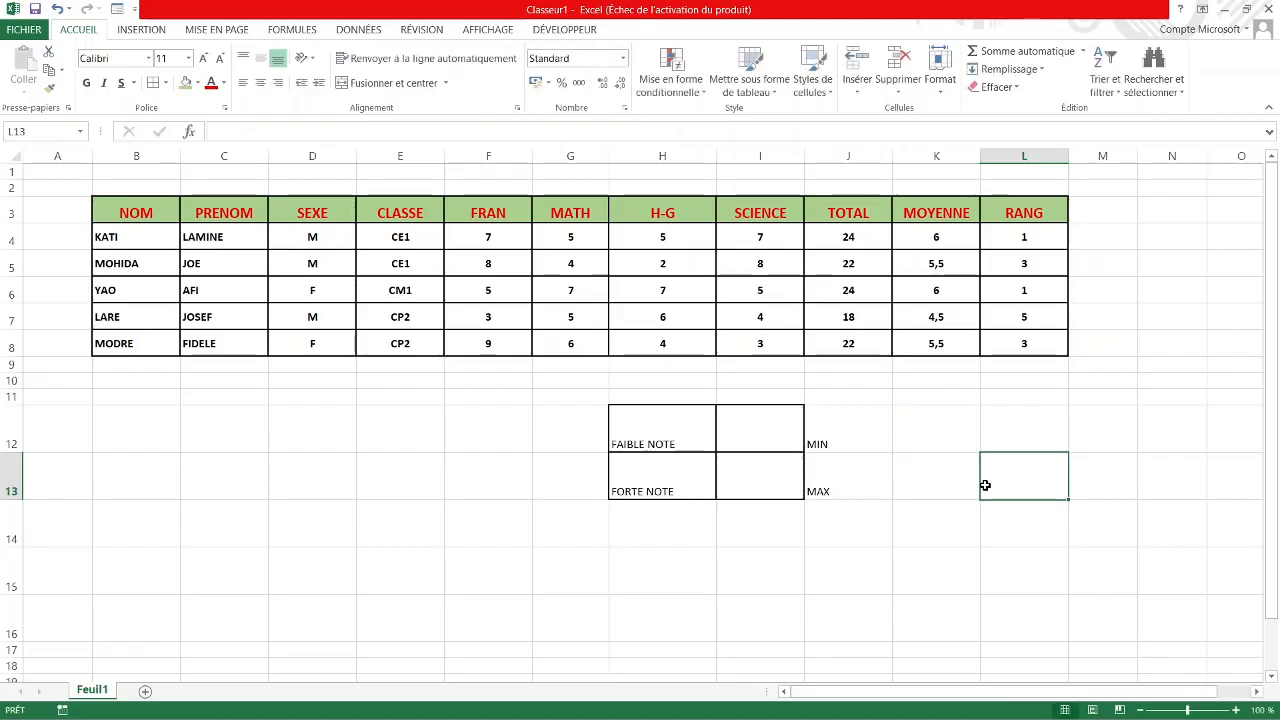
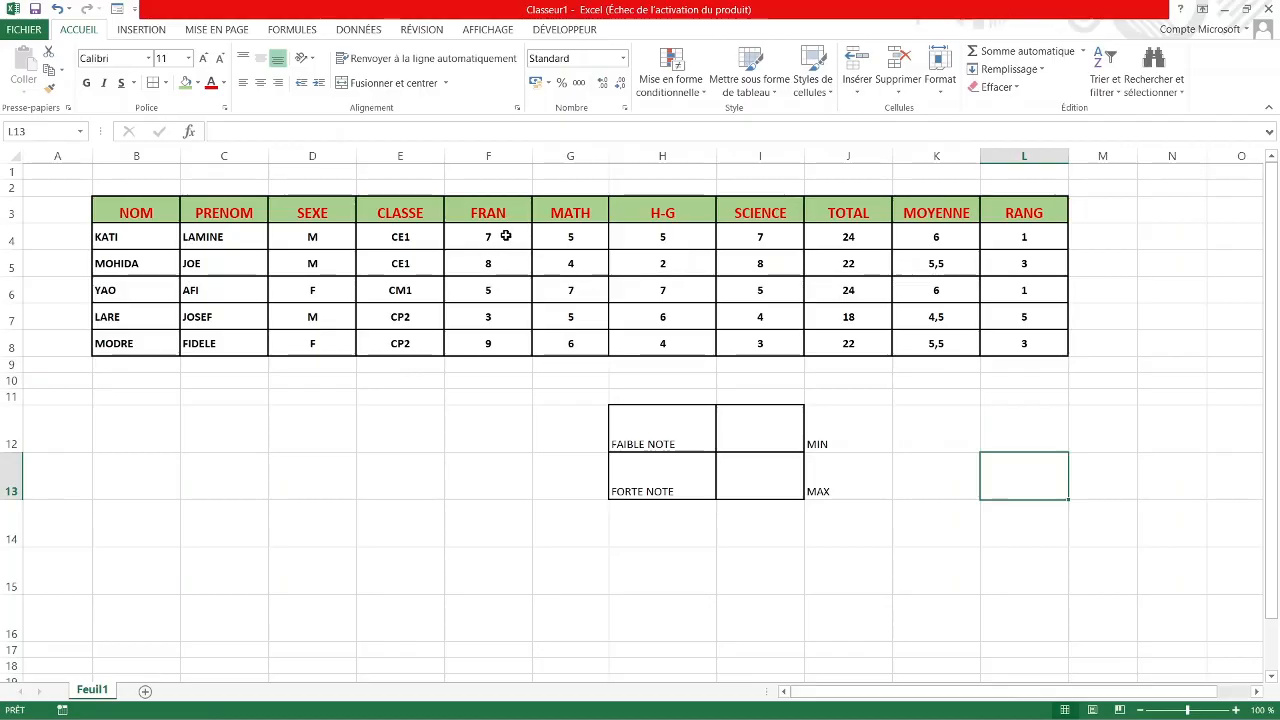
Begin a formula with the MIN function in I12, the value cell for FAIBLE NOTE.
{"action": "left_click", "coordinate": [487, 379]}
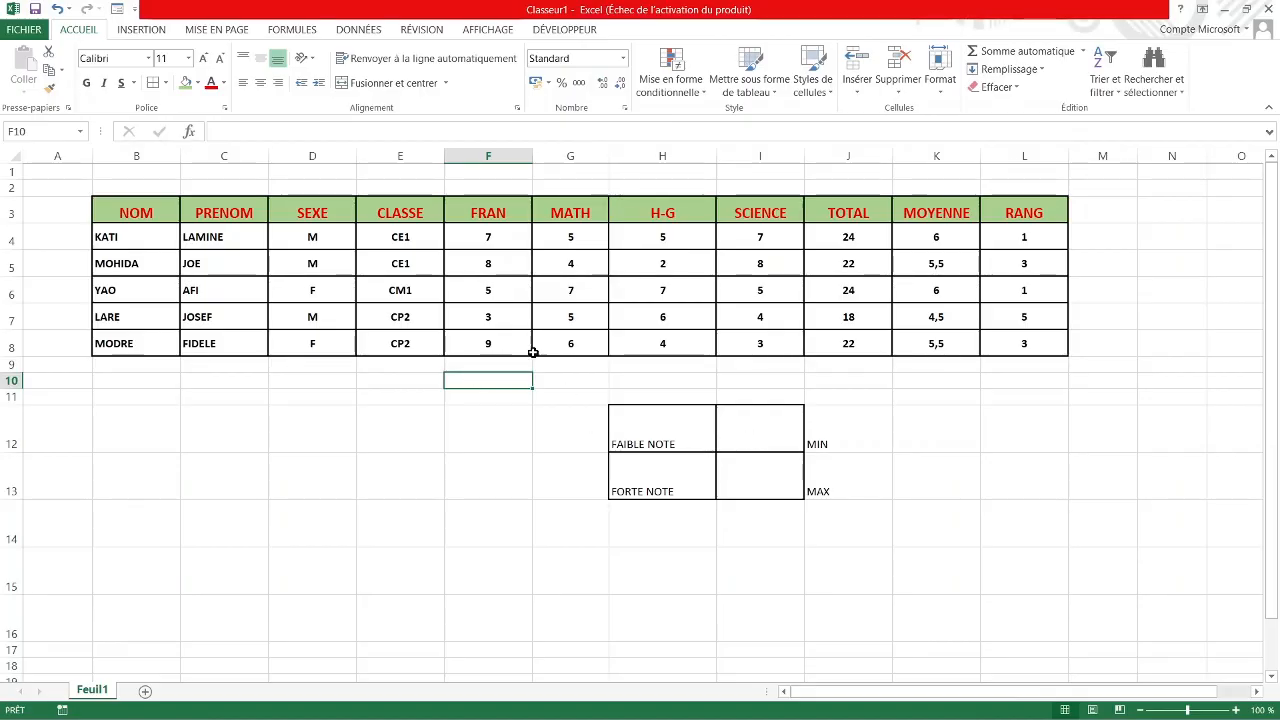
{"action": "left_click", "coordinate": [765, 441]}
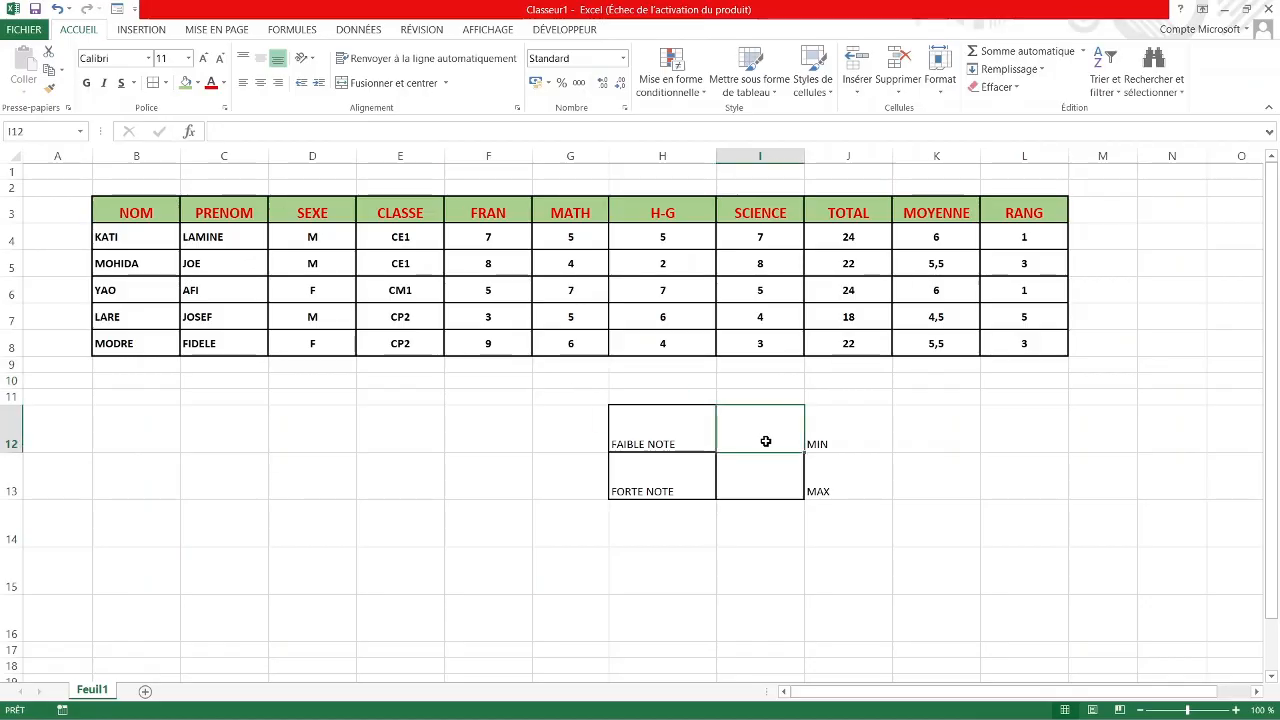
{"action": "type", "text": "="}
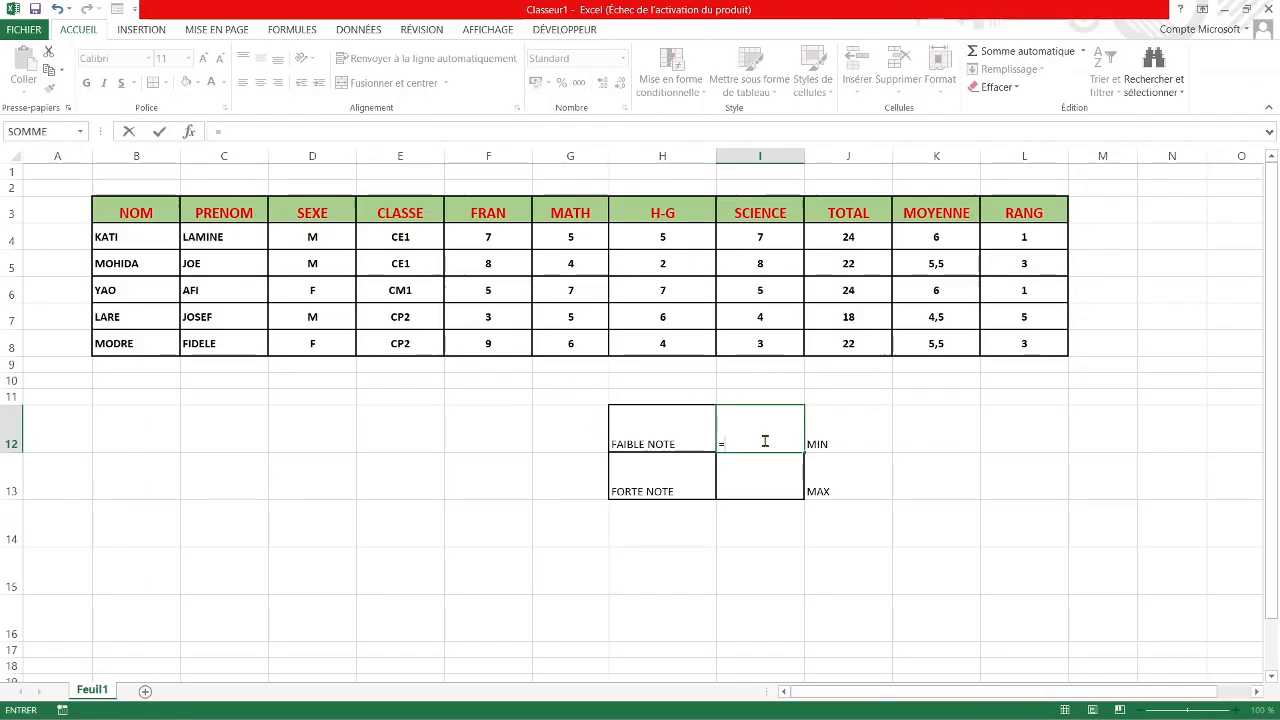
{"action": "type", "text": "MIN"}
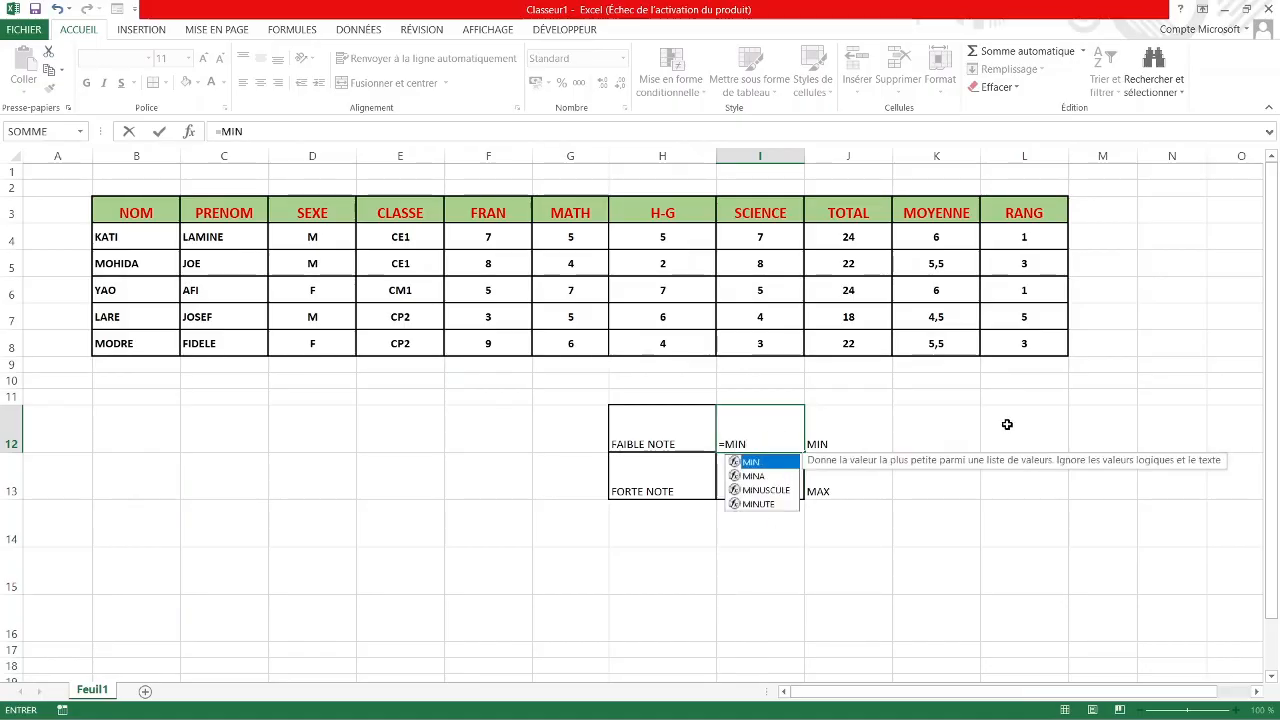
{"action": "type", "text": "("}
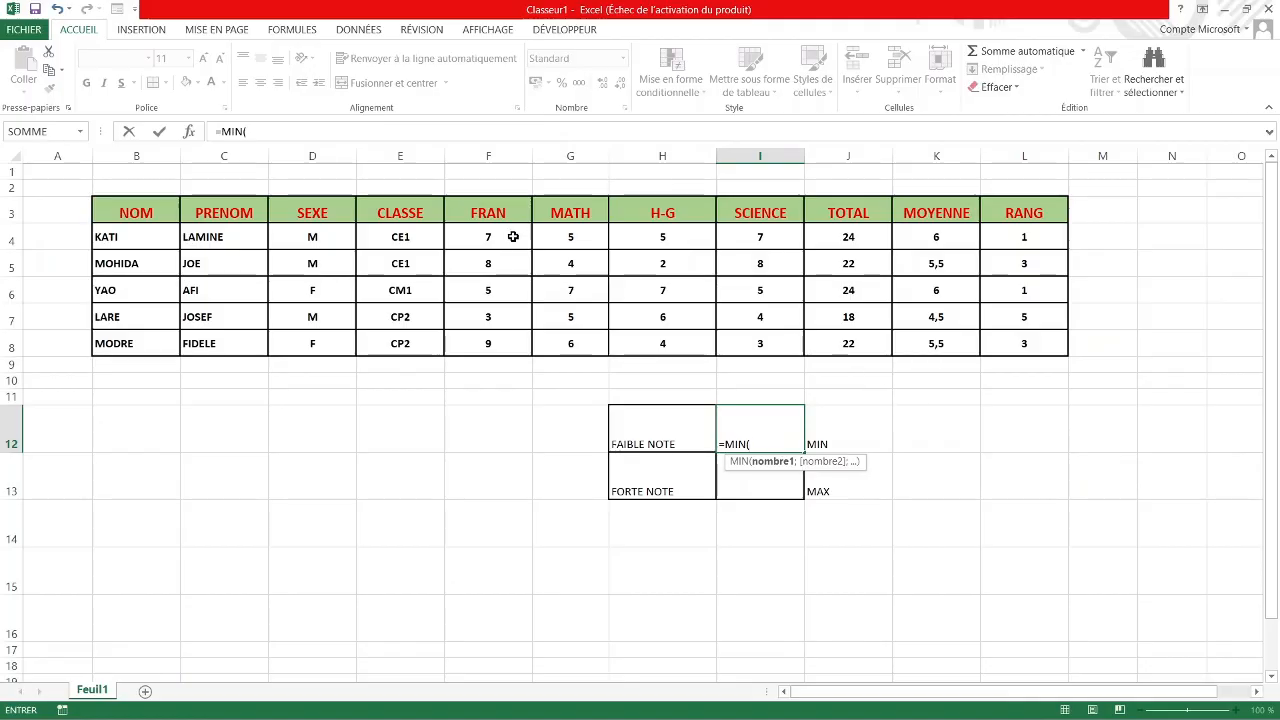
Complete the MIN formula in I12 and enter a MAX formula in I13, both over the FRAN grades F4:F8.
{"action": "left_click_drag", "start_coordinate": [501, 236], "coordinate": [499, 336]}
{"action": "key", "text": "Return"}
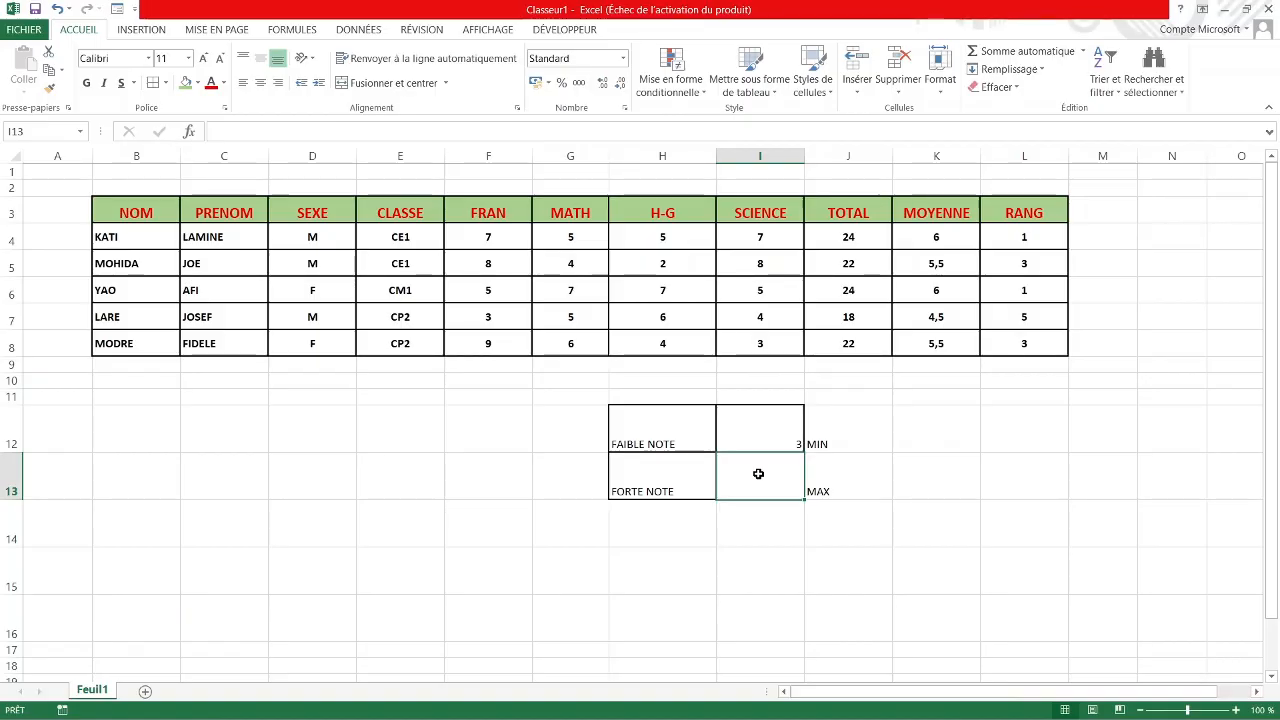
{"action": "type", "text": "="}
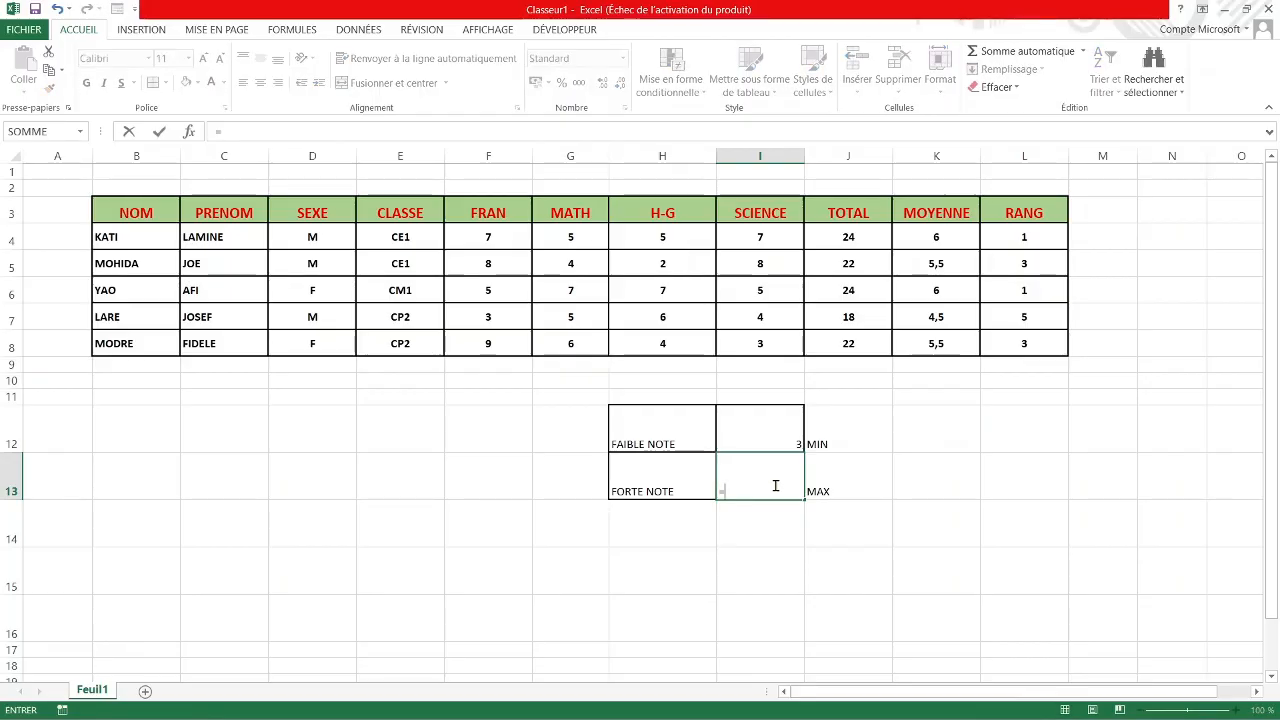
{"action": "type", "text": "MAX("}
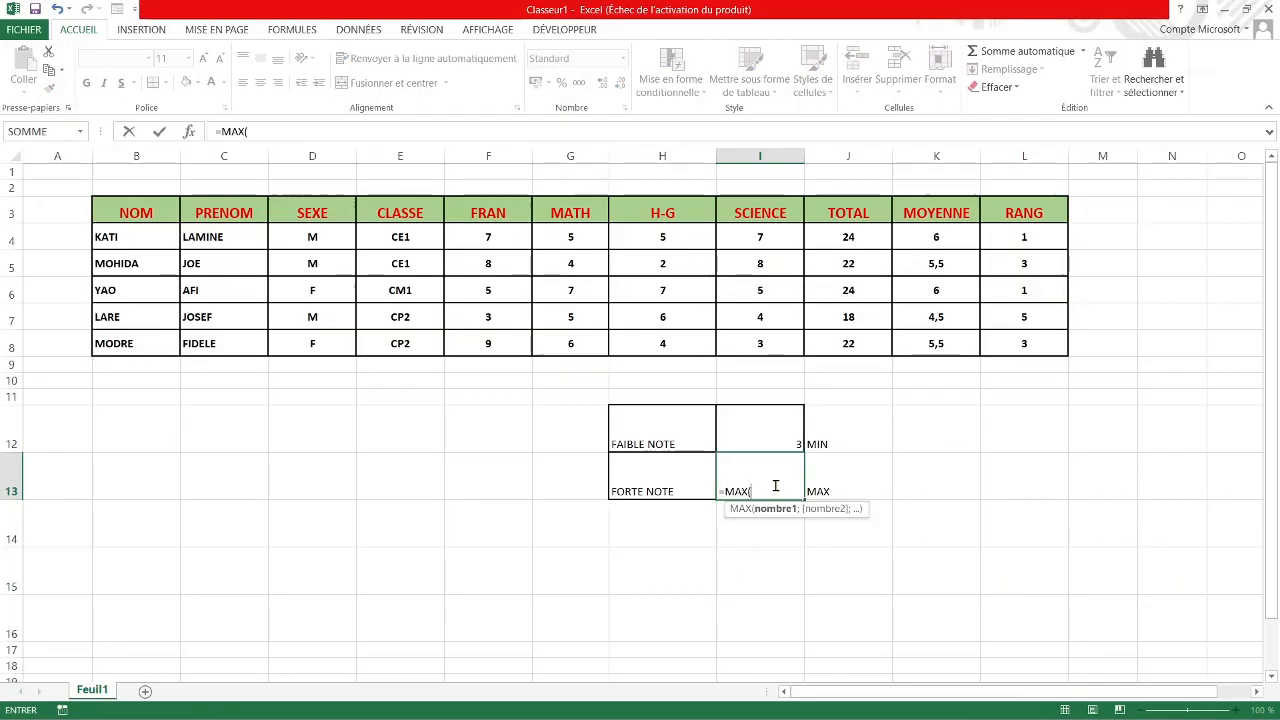
{"action": "left_click_drag", "start_coordinate": [496, 236], "coordinate": [501, 343]}
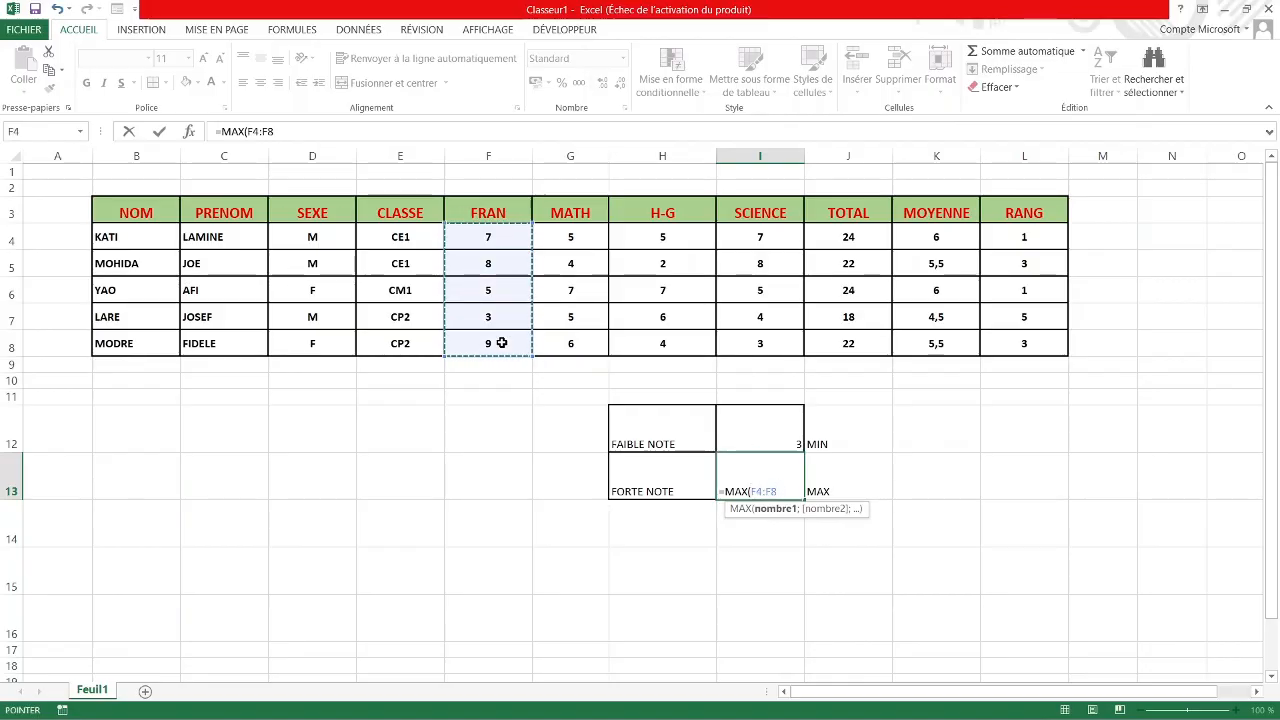
{"action": "key", "text": "Return"}
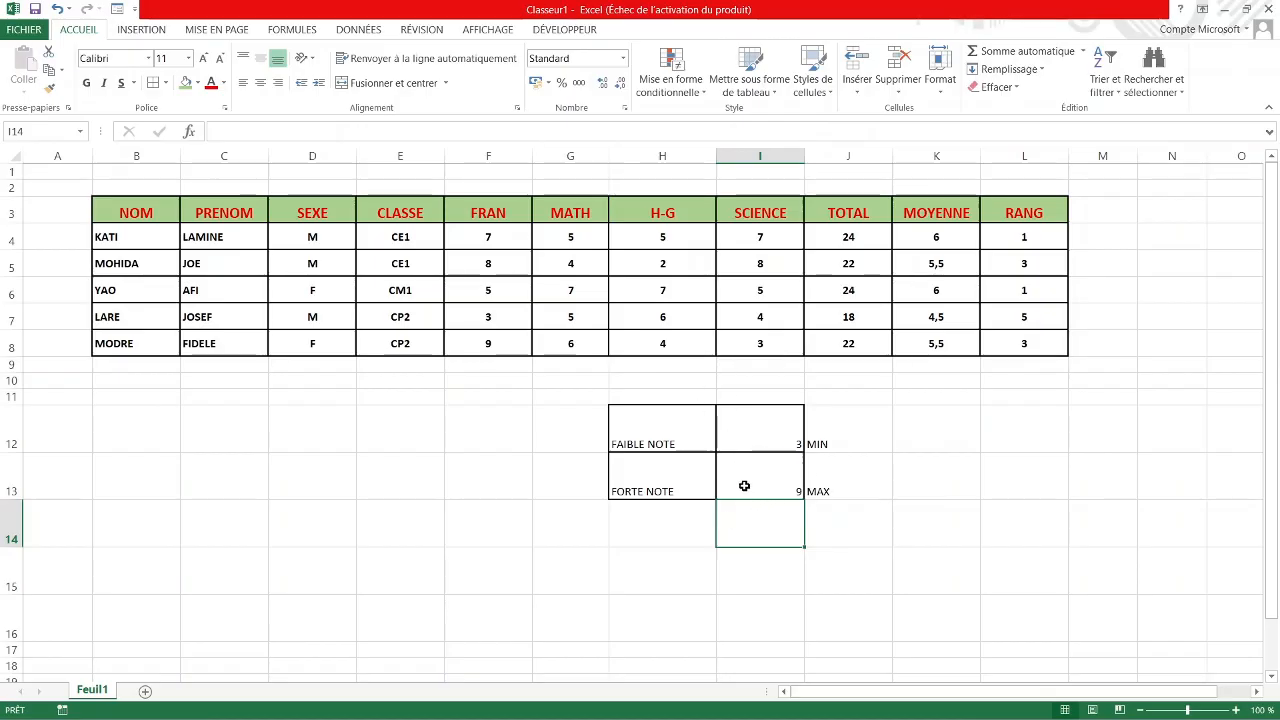
{"action": "left_click", "coordinate": [682, 537]}
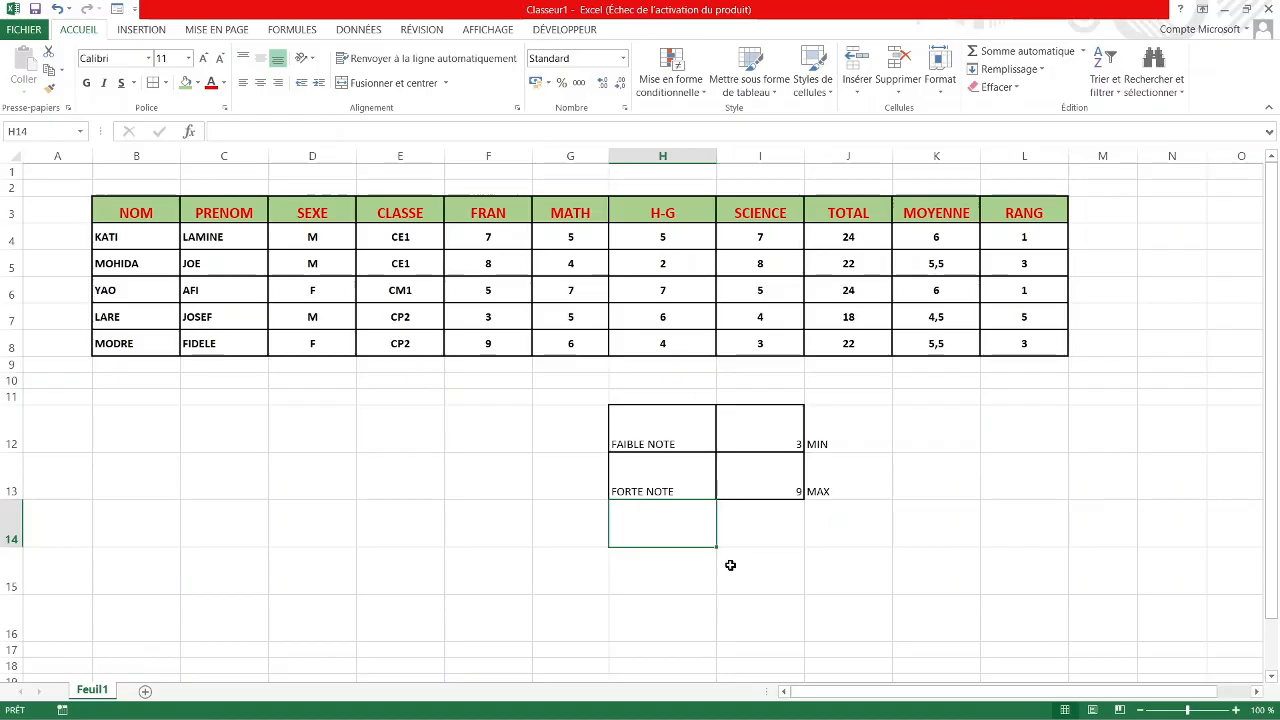
{"action": "left_click", "coordinate": [777, 540]}
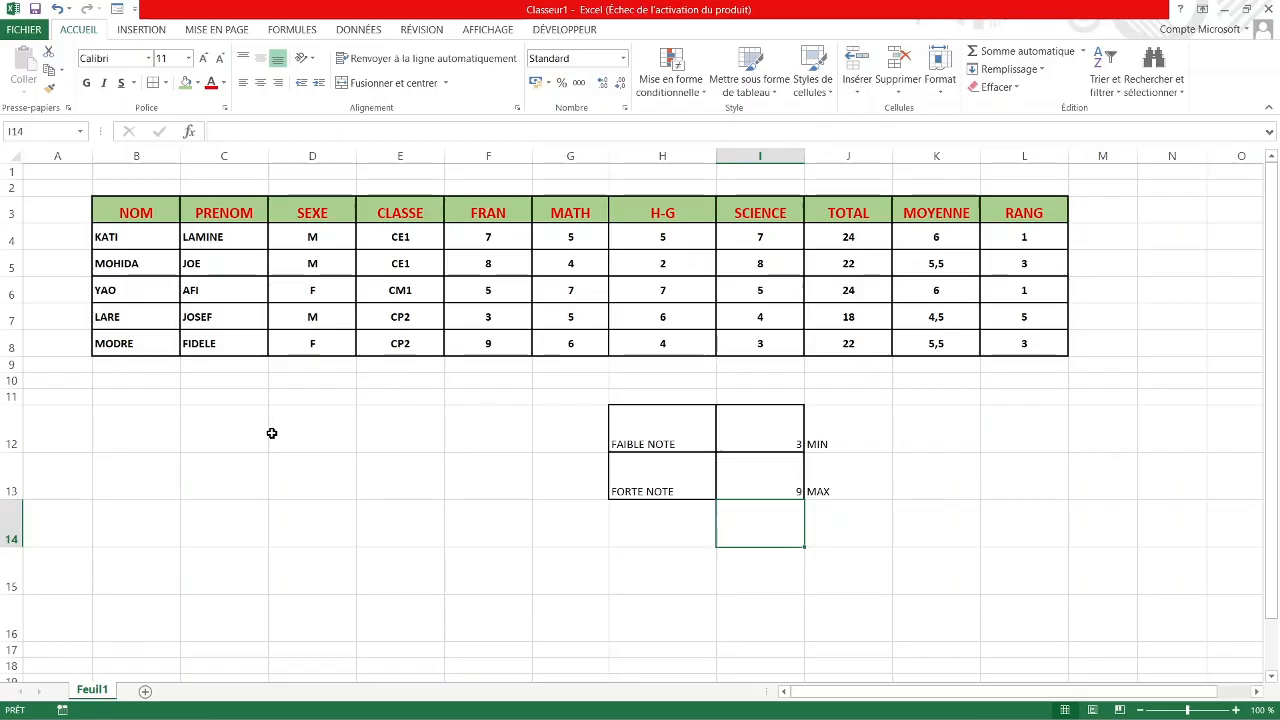
{"action": "left_click_drag", "start_coordinate": [226, 431], "coordinate": [471, 487]}
Enter the labels NB in cell G12 and NBVAL in cell G13.
{"action": "left_click", "coordinate": [557, 436]}
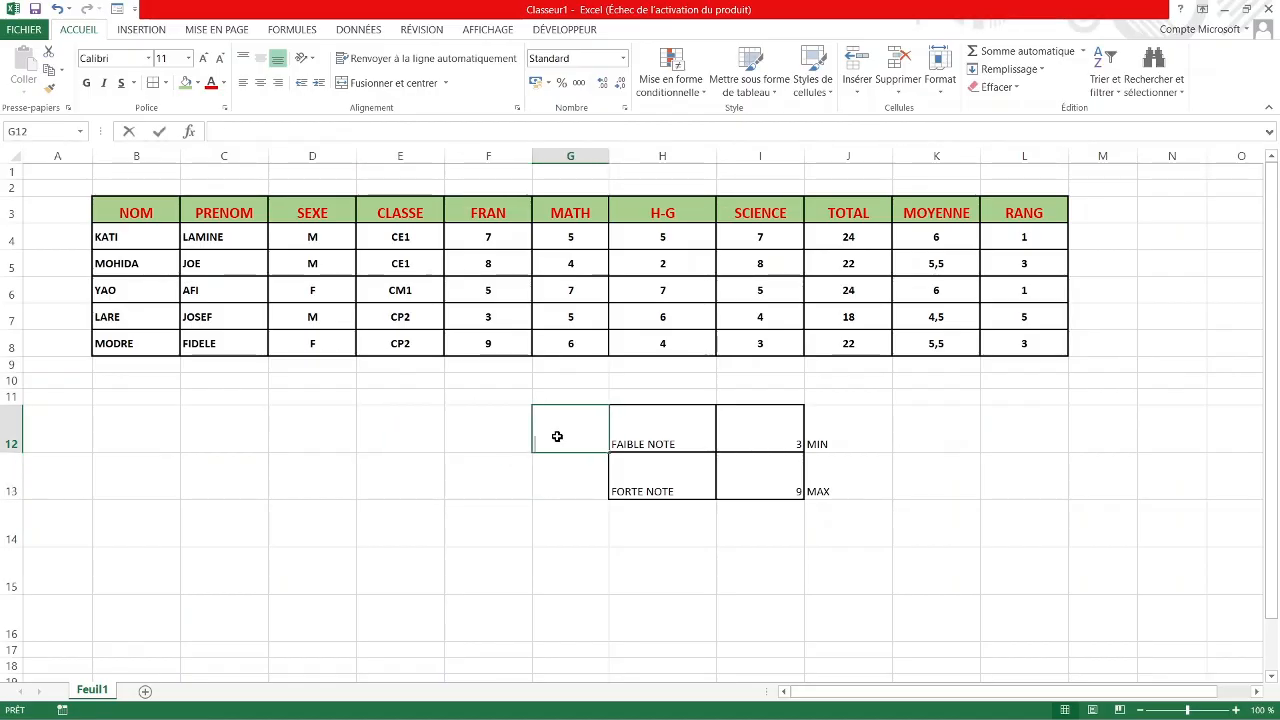
{"action": "type", "text": "NB"}
{"action": "left_click", "coordinate": [562, 474]}
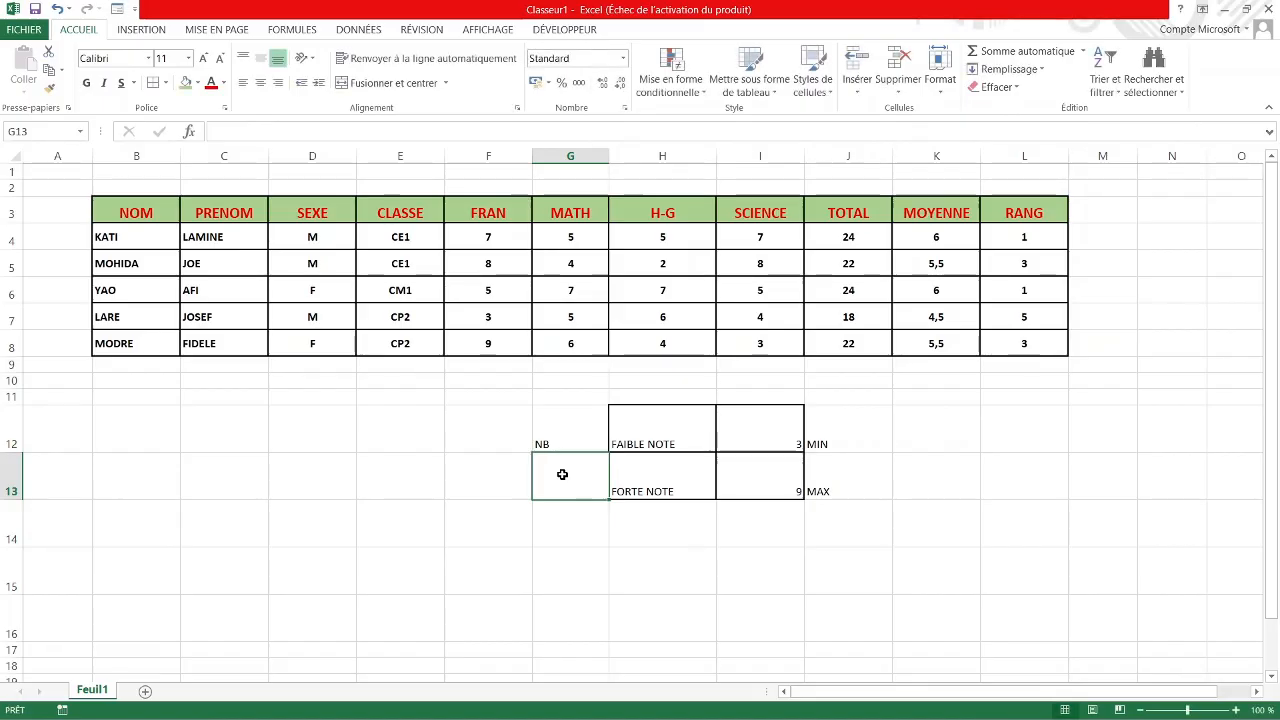
{"action": "type", "text": "NBVA"}
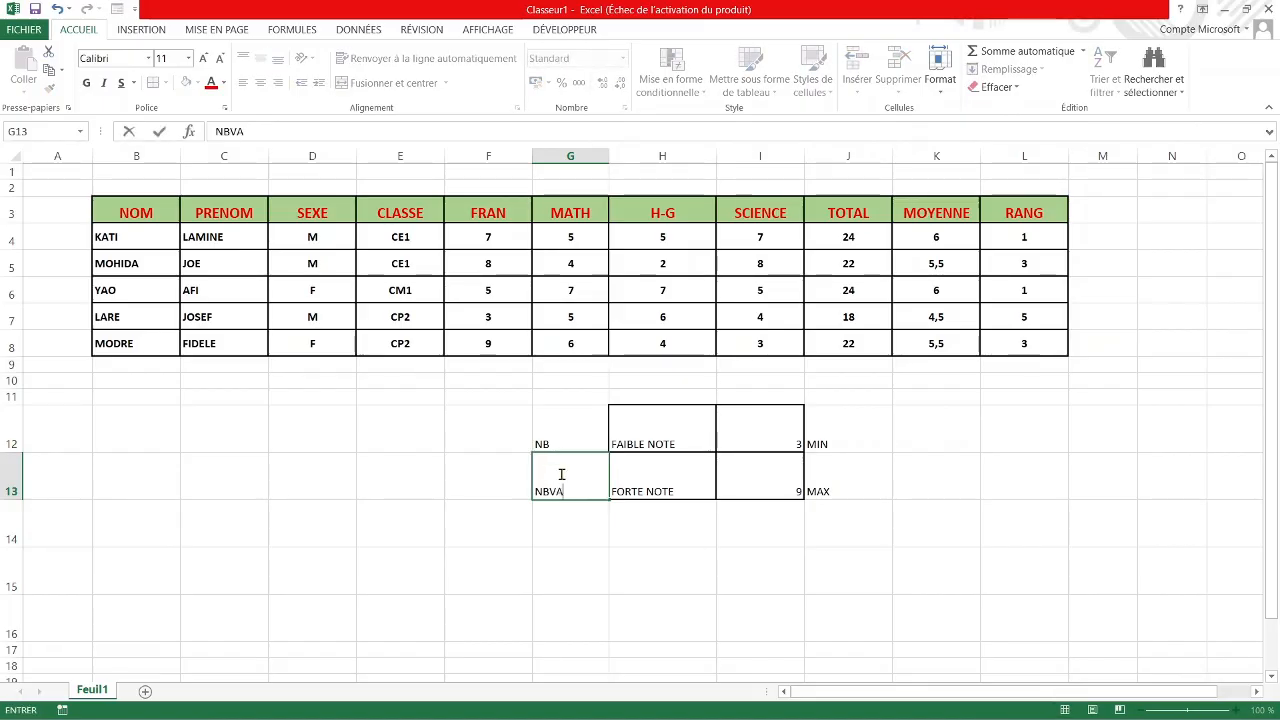
{"action": "type", "text": "L"}
{"action": "left_click", "coordinate": [516, 544]}
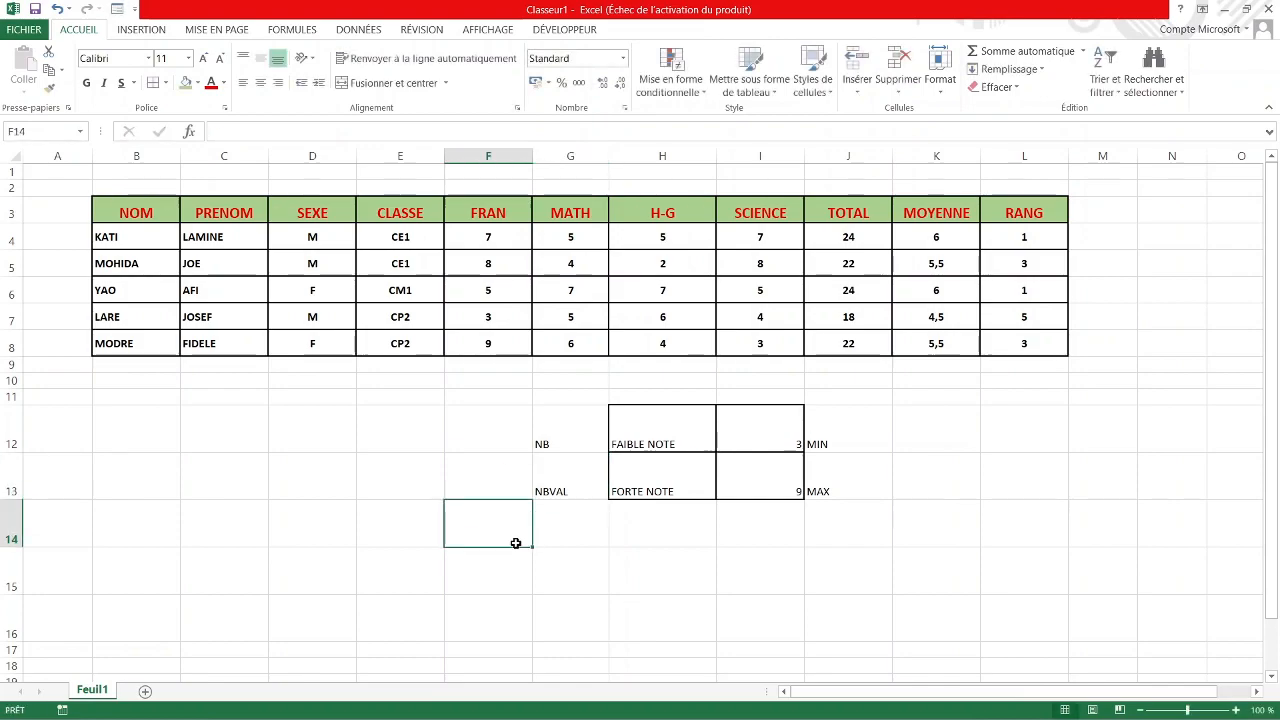
Count the numeric FRAN grades in cell F12 with the formula =NB(F4:F8).
{"action": "left_click", "coordinate": [491, 439]}
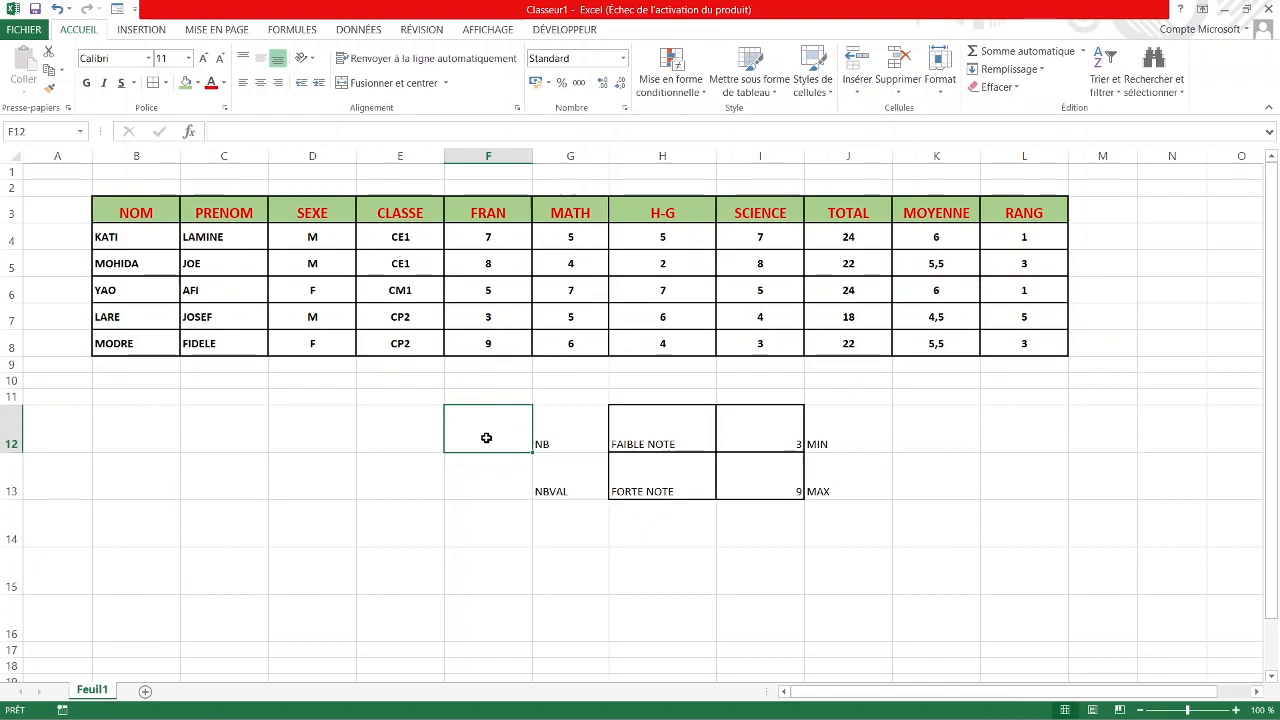
{"action": "type", "text": "="}
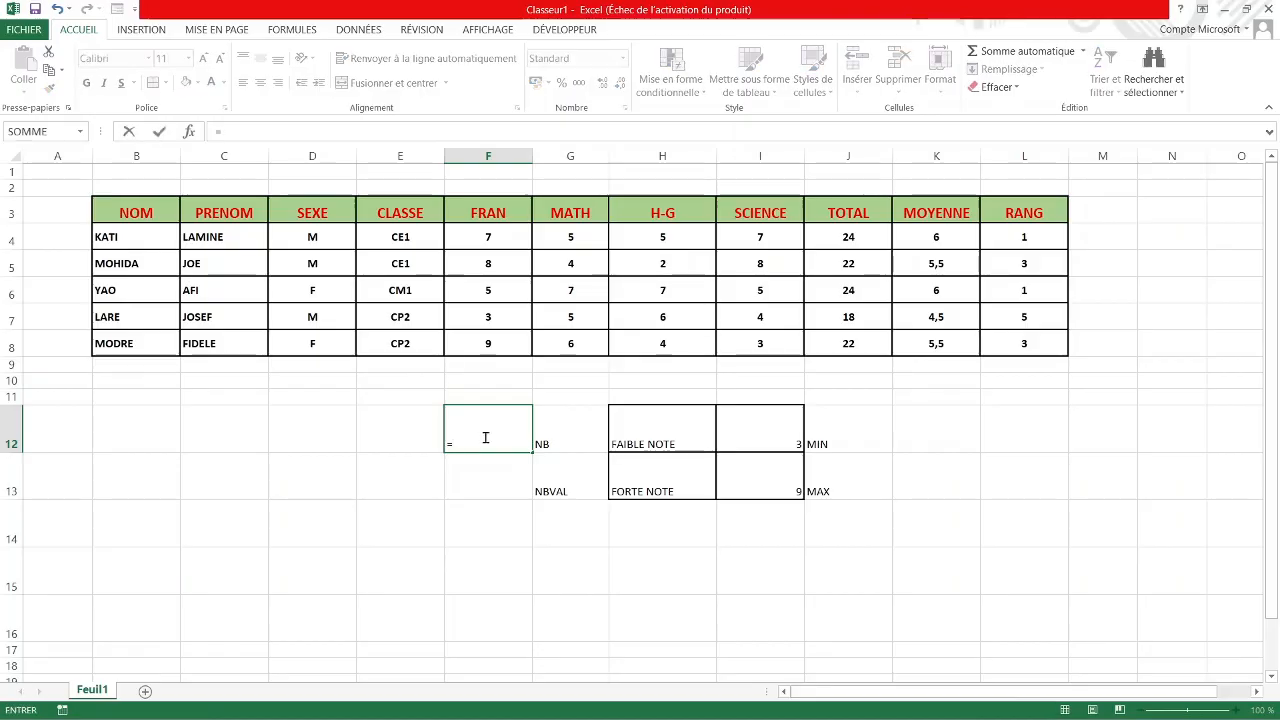
{"action": "type", "text": "NB"}
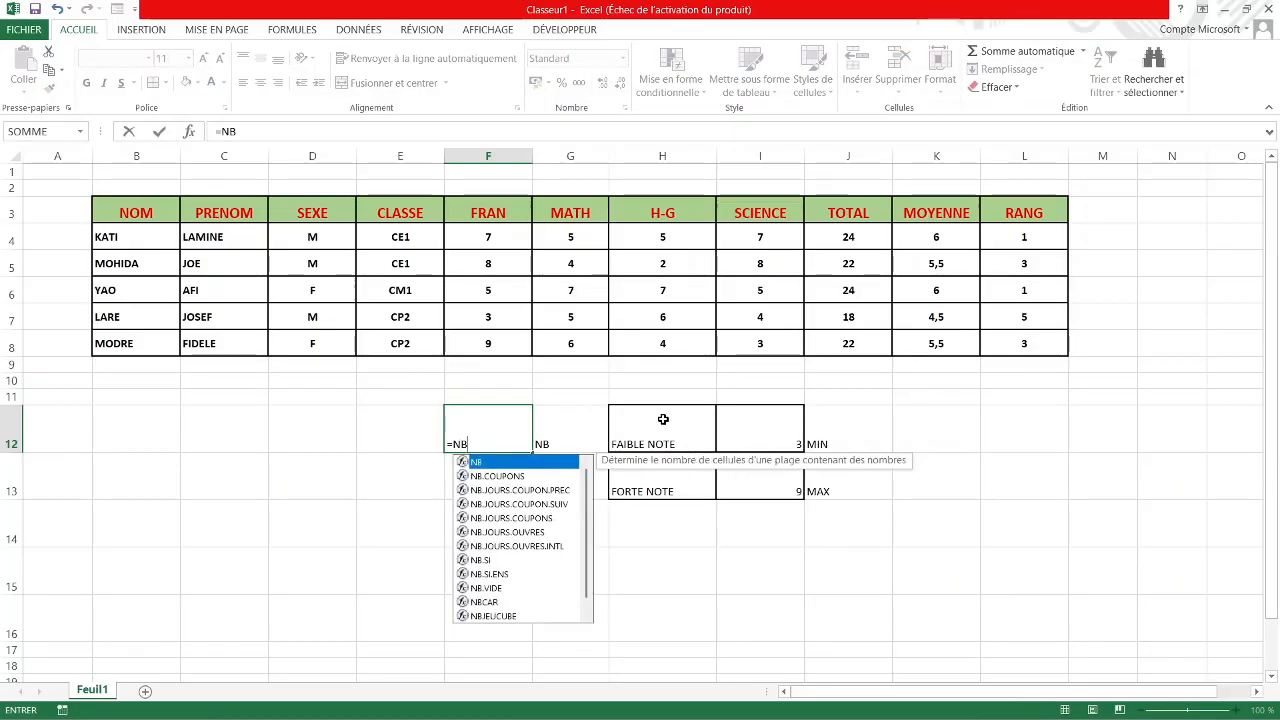
{"action": "type", "text": "("}
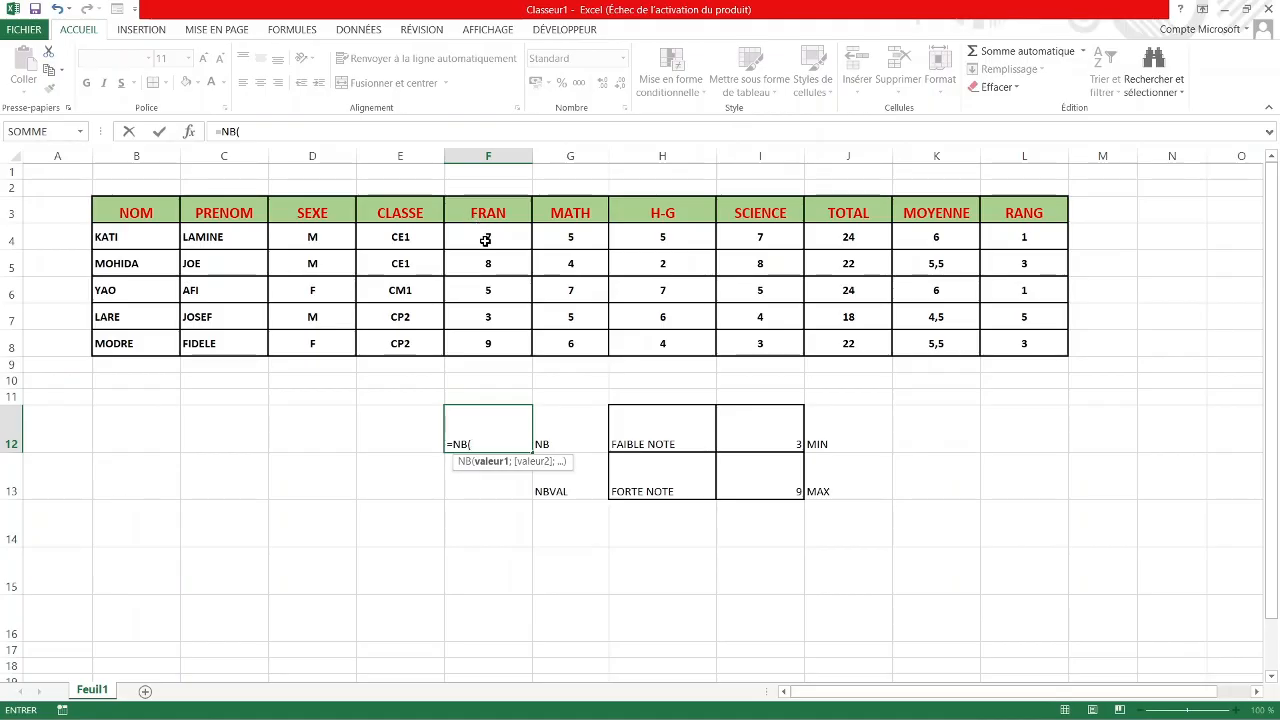
{"action": "left_click_drag", "start_coordinate": [488, 246], "coordinate": [493, 343]}
{"action": "type", "text": ")"}
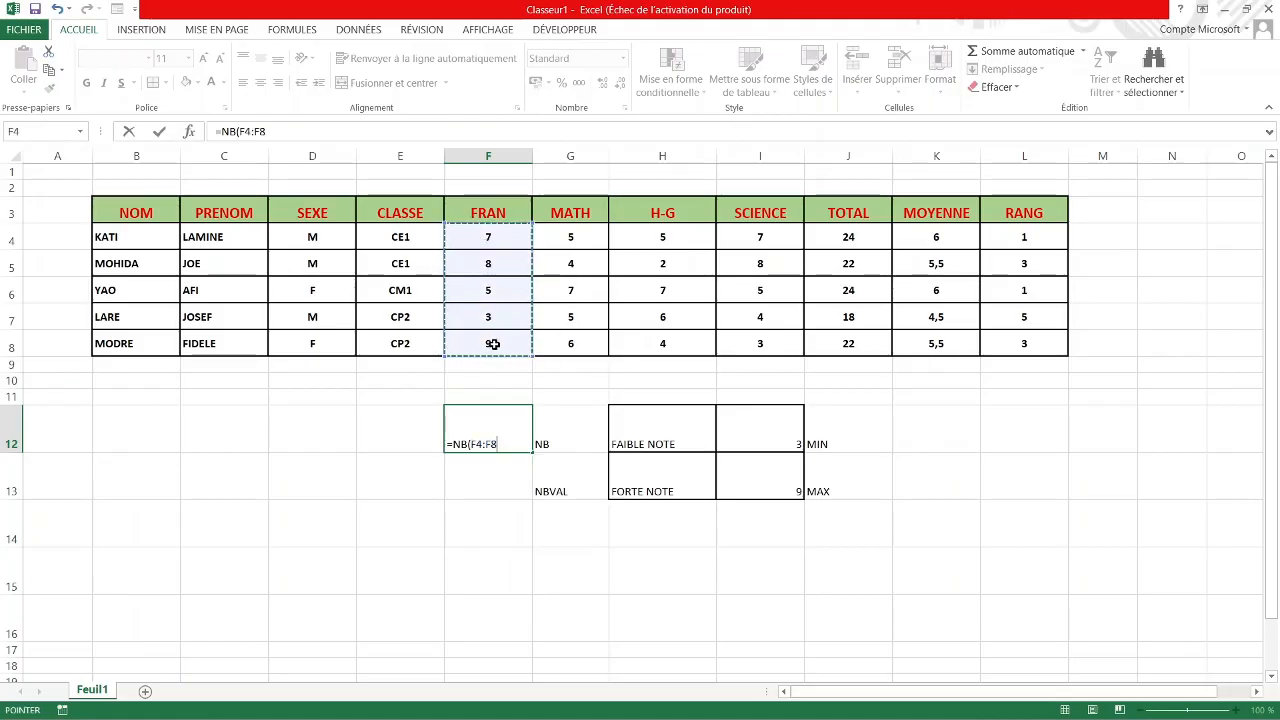
{"action": "key", "text": "Return"}
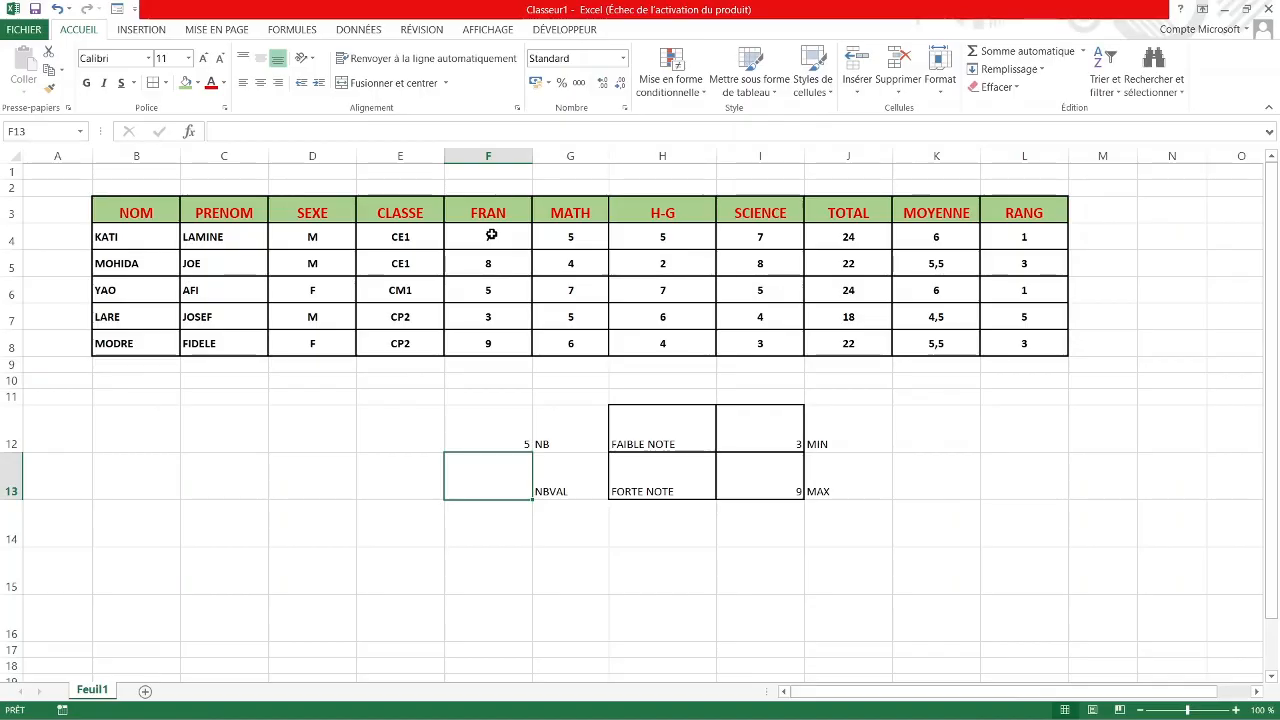
Increase the font size of cells F12:G13 to 16.
{"action": "left_click", "coordinate": [492, 441]}
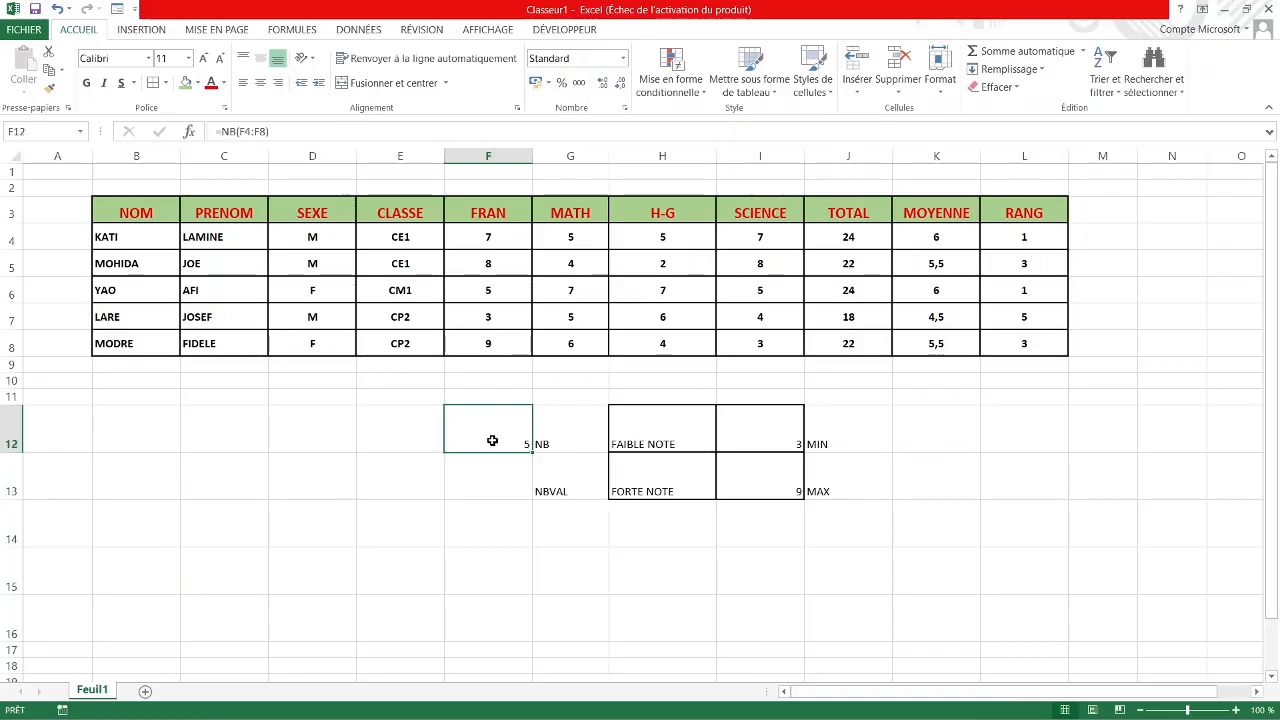
{"action": "left_click_drag", "start_coordinate": [492, 431], "coordinate": [563, 488]}
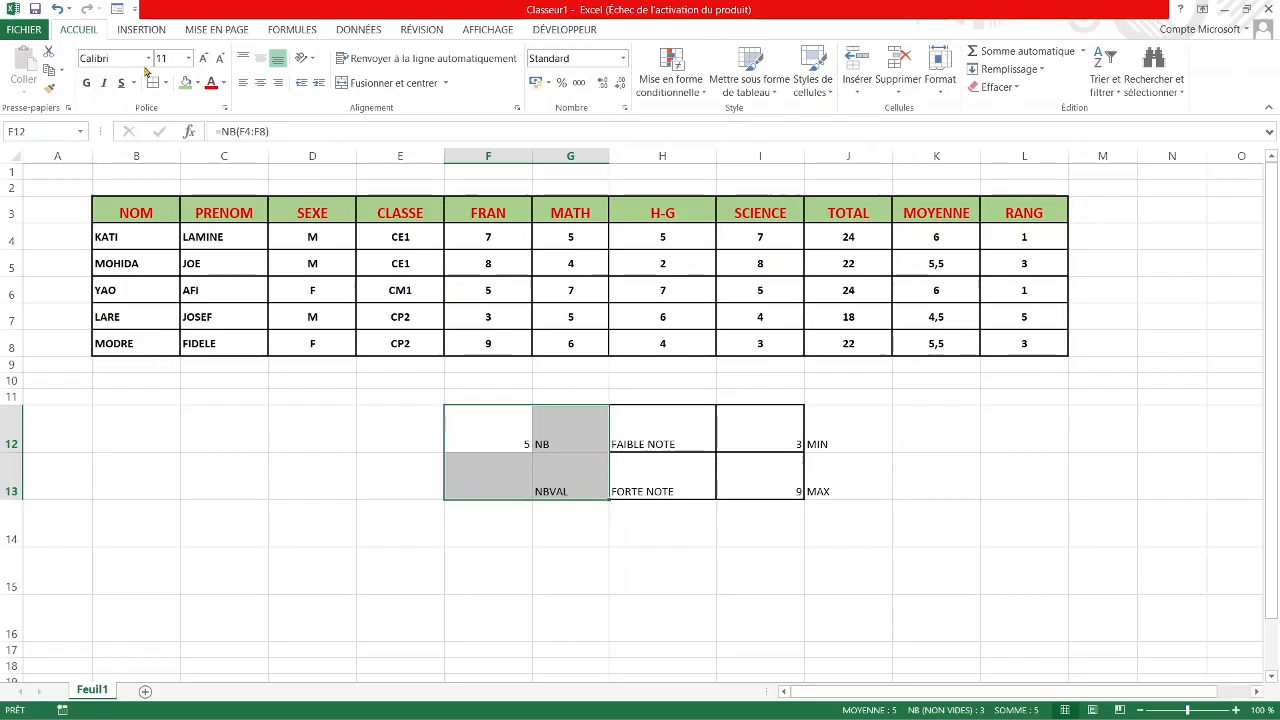
{"action": "left_click", "coordinate": [202, 60]}
{"action": "left_click", "coordinate": [202, 60]}
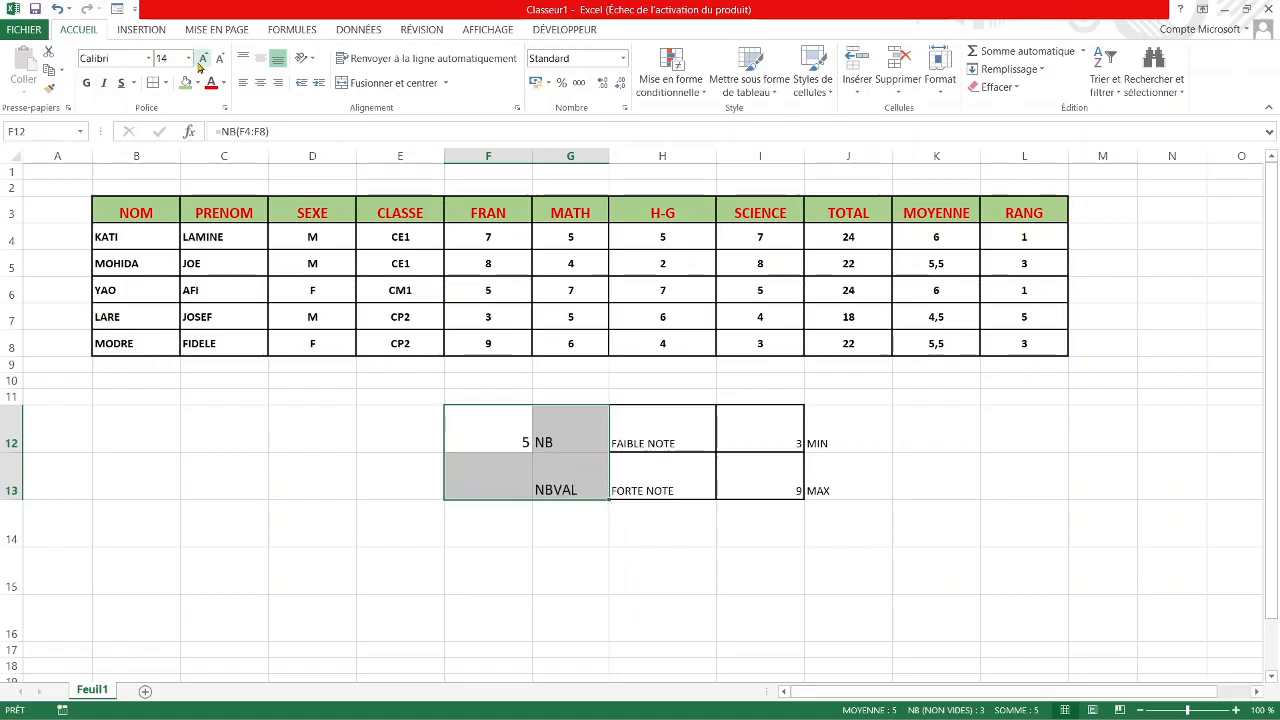
{"action": "left_click", "coordinate": [202, 60]}
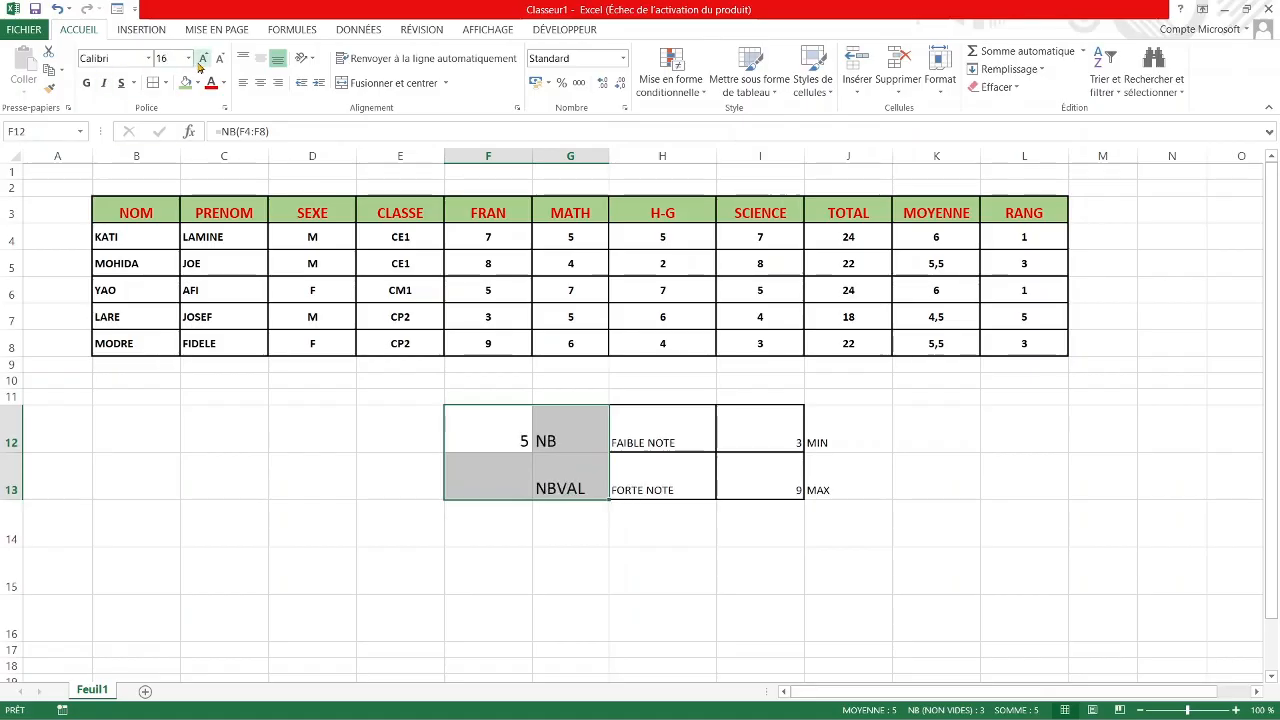
{"action": "left_click", "coordinate": [503, 440]}
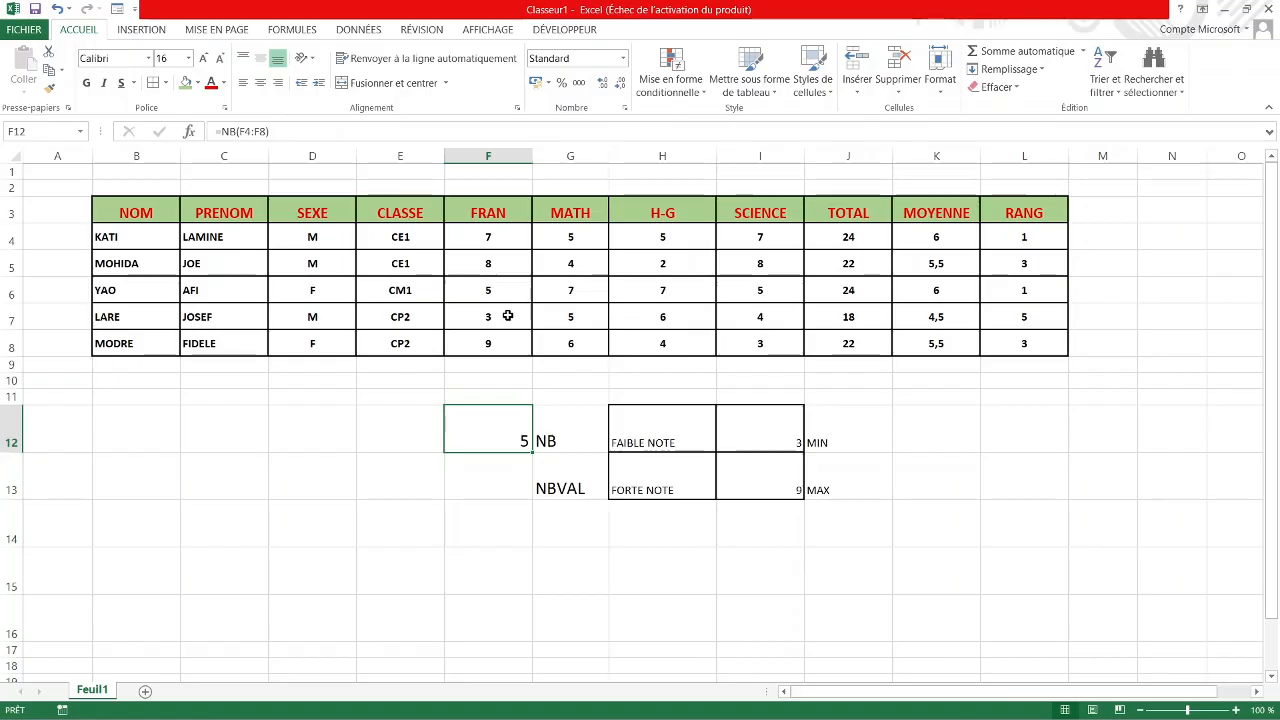
Clear the FRAN grade in cell F6 and check the NB count in F12.
{"action": "left_click", "coordinate": [509, 293]}
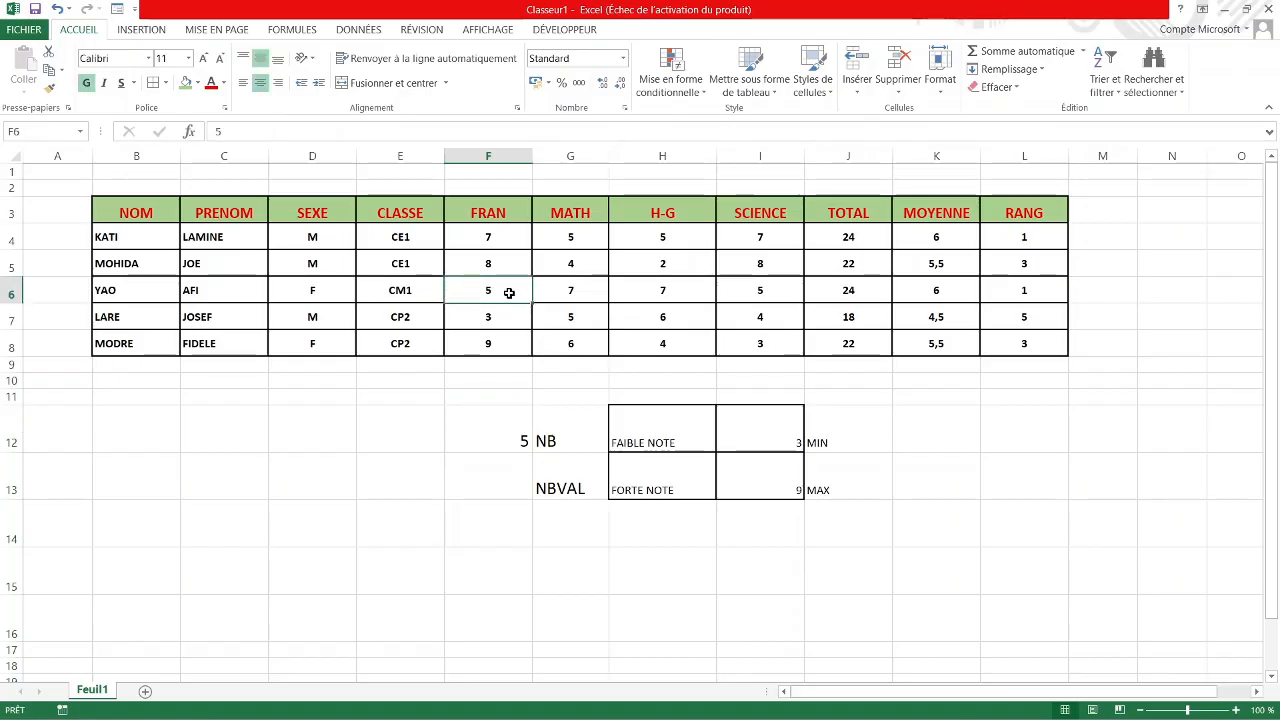
{"action": "key", "text": "Delete"}
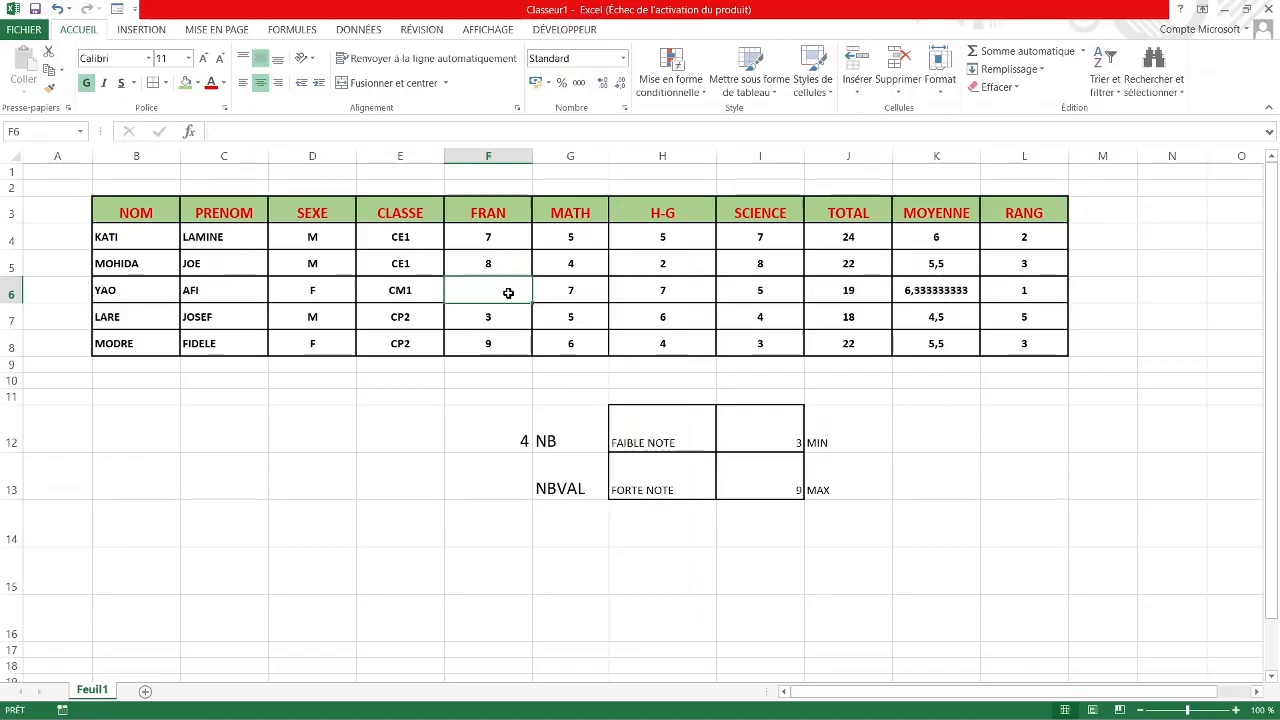
{"action": "left_click", "coordinate": [505, 445]}
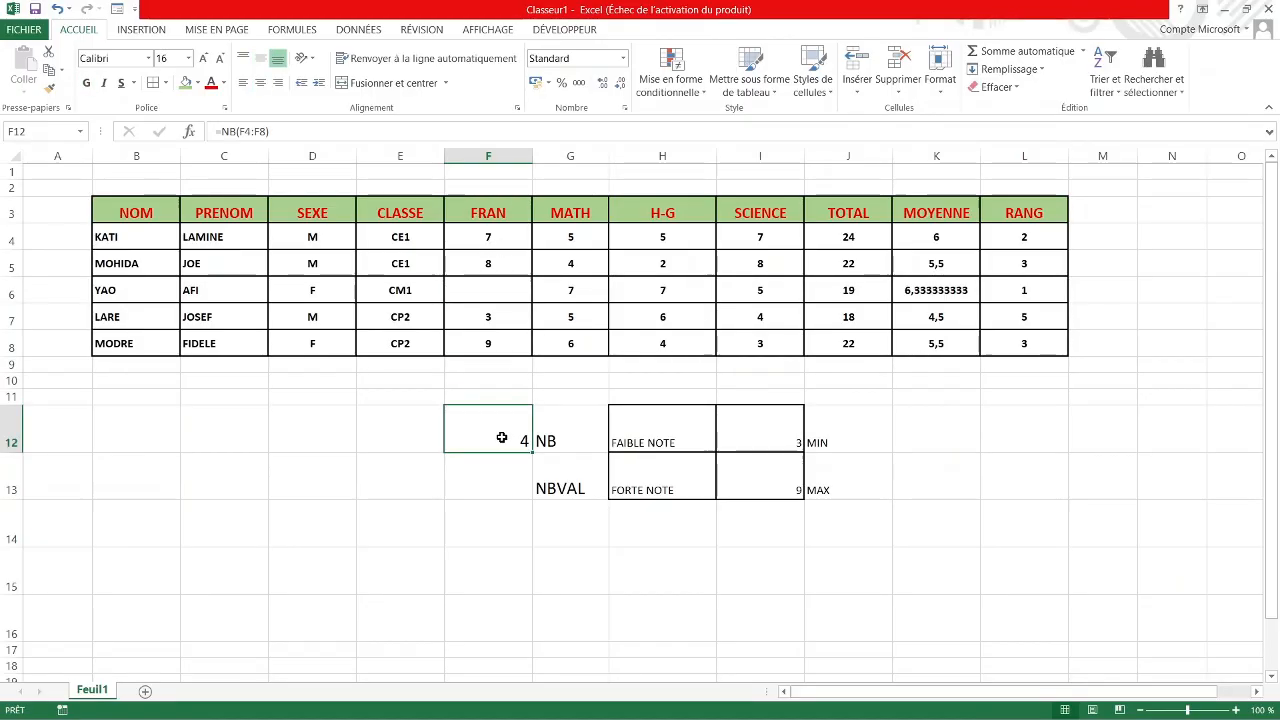
{"action": "double_click", "coordinate": [502, 438]}
{"action": "key", "text": "BackSpace"}
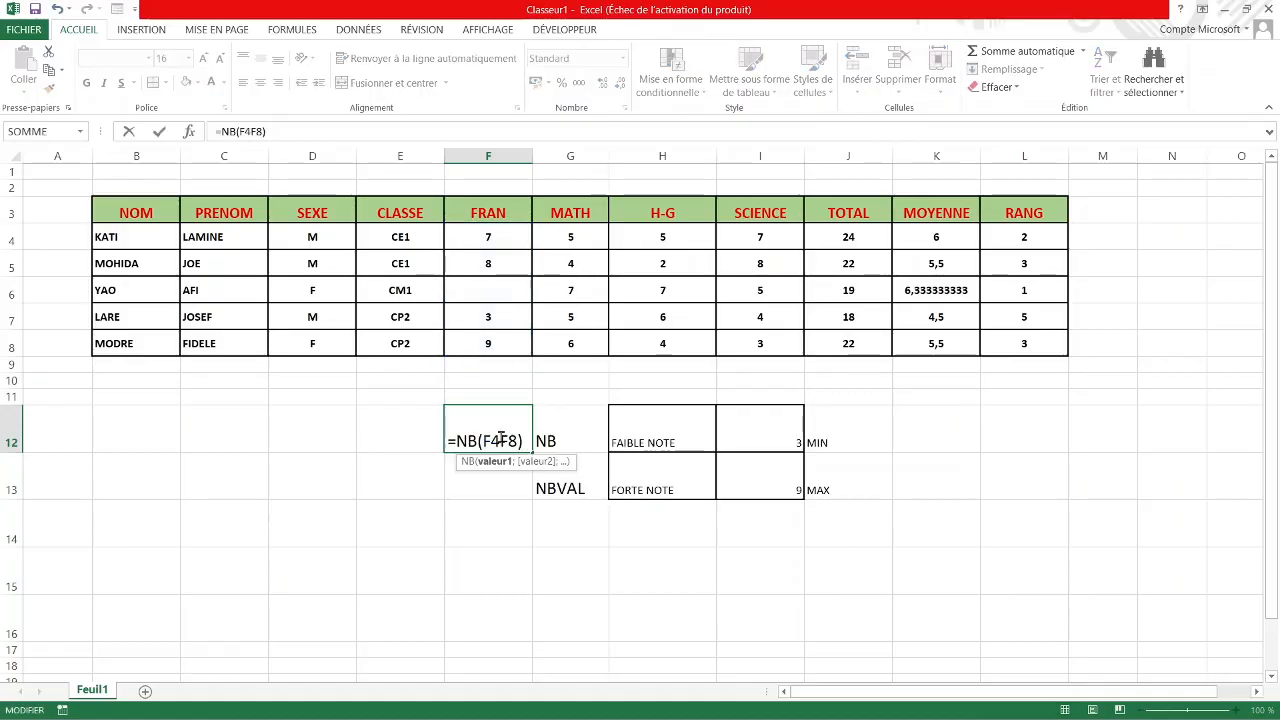
{"action": "left_click_drag", "start_coordinate": [400, 570], "coordinate": [491, 423]}
{"action": "left_click", "coordinate": [493, 423]}
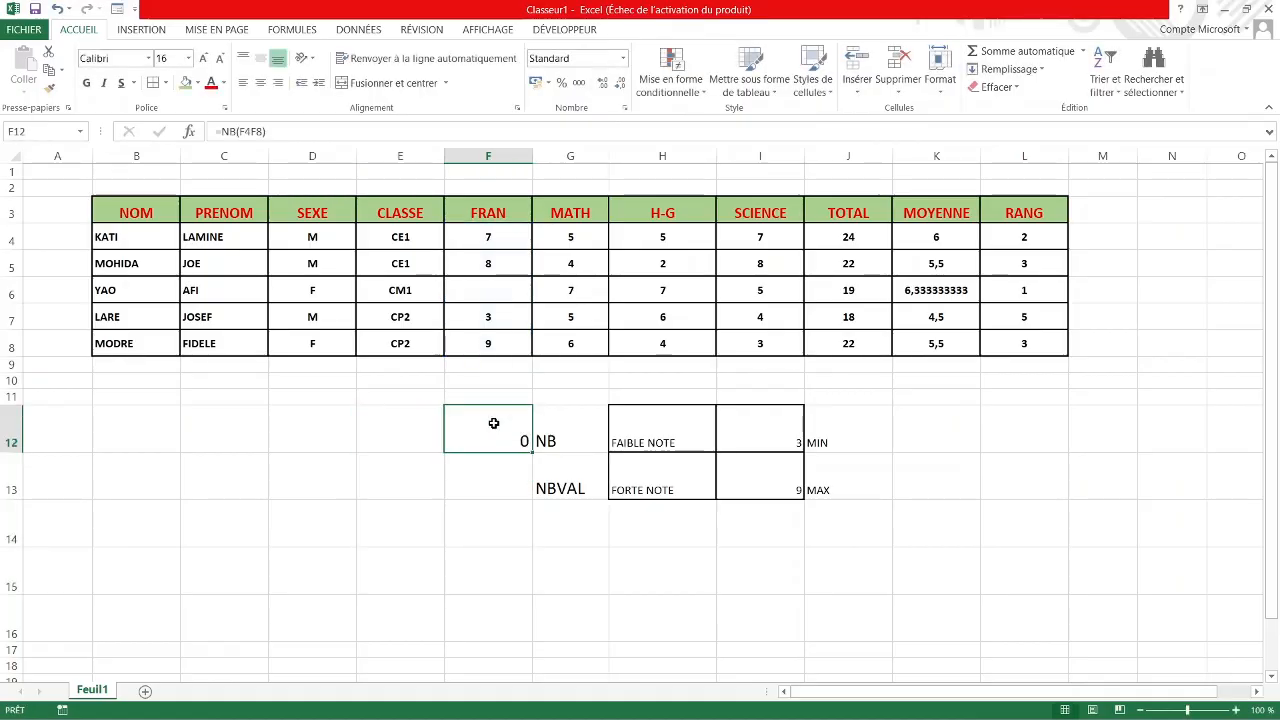
{"action": "key", "text": "Delete"}
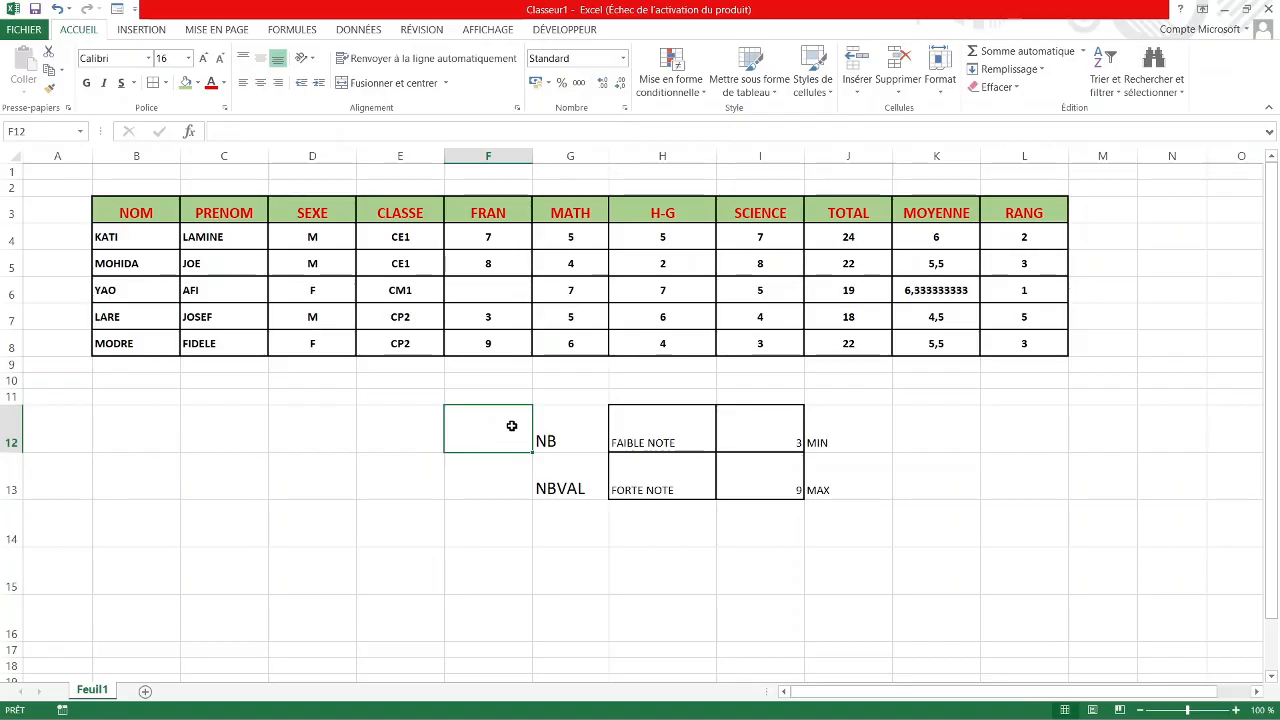
Enter the NB formula in cell F12 over the FRAN grades F4:F8.
{"action": "type", "text": "=NB("}
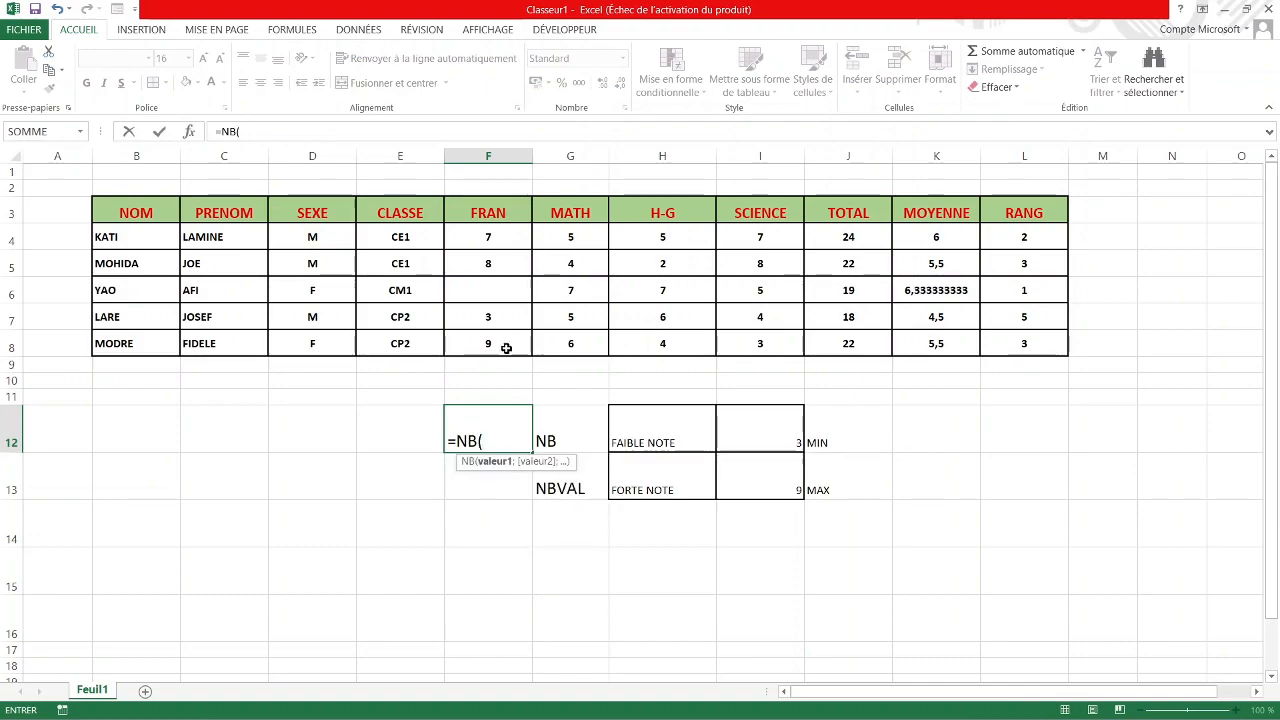
{"action": "left_click_drag", "start_coordinate": [489, 240], "coordinate": [485, 331]}
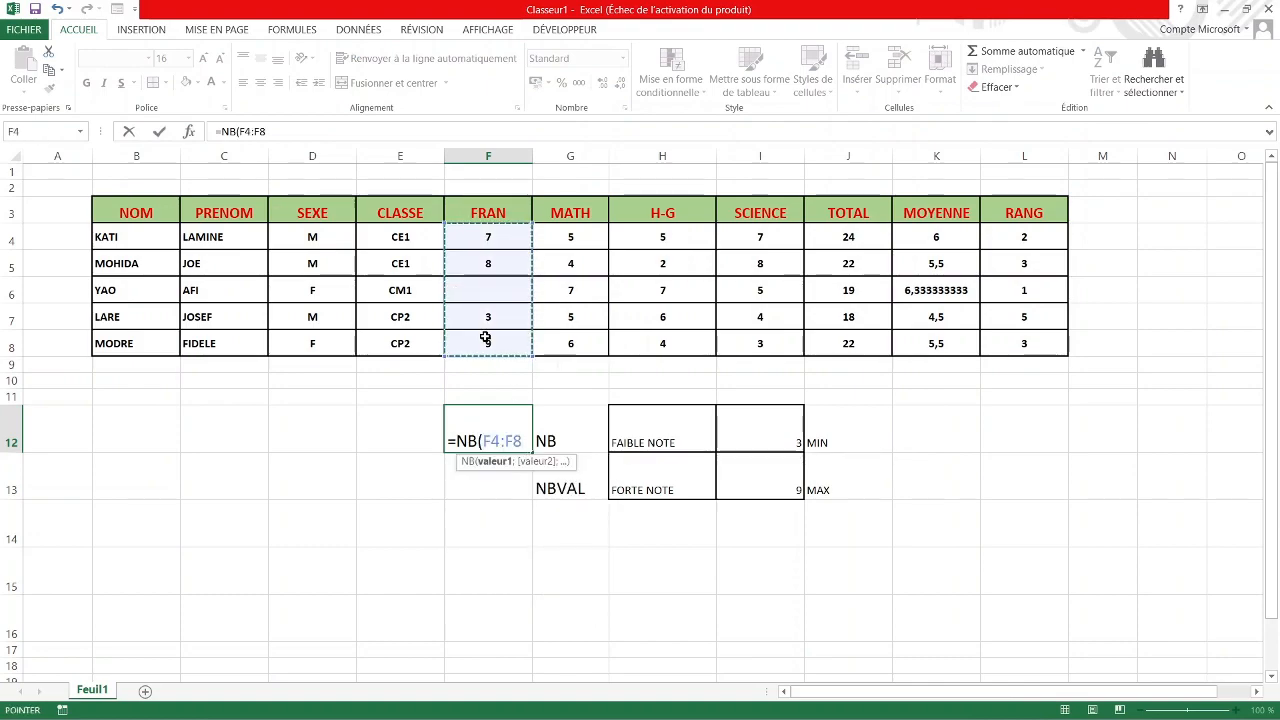
{"action": "key", "text": "Return"}
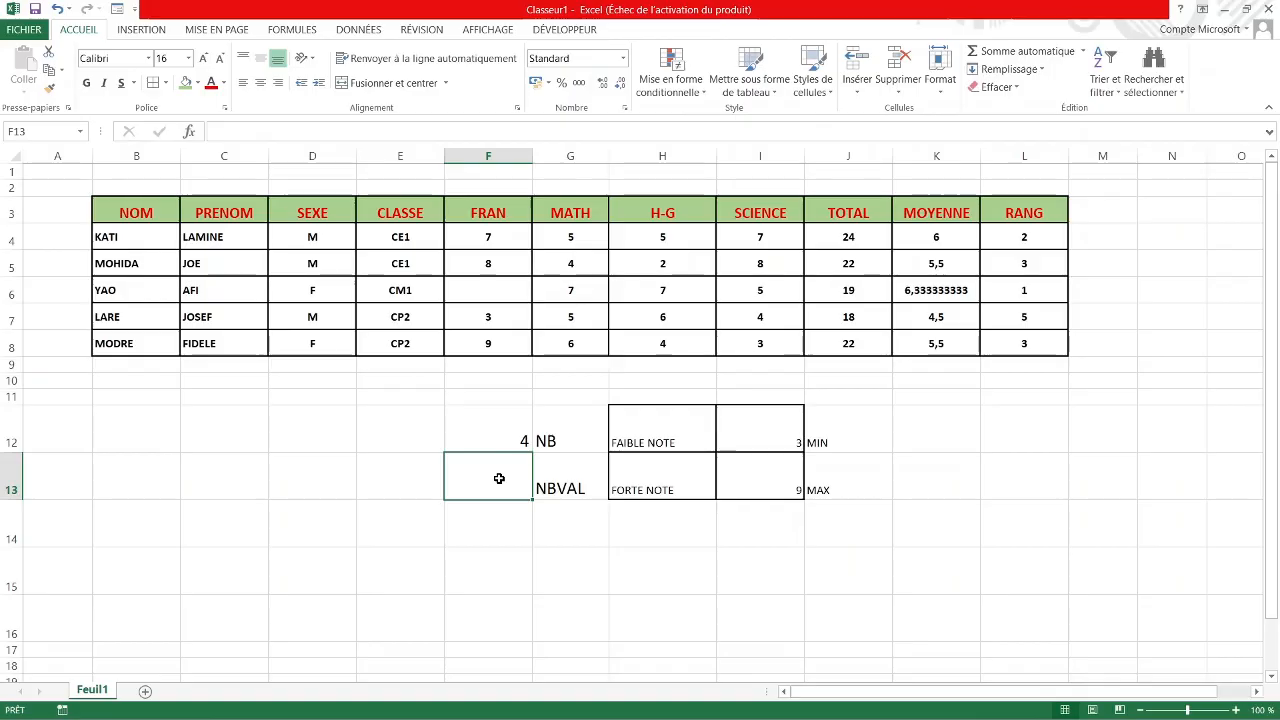
Count the non-empty NOM cells B4:B8 in cell F13 with the NBVAL function.
{"action": "type", "text": "="}
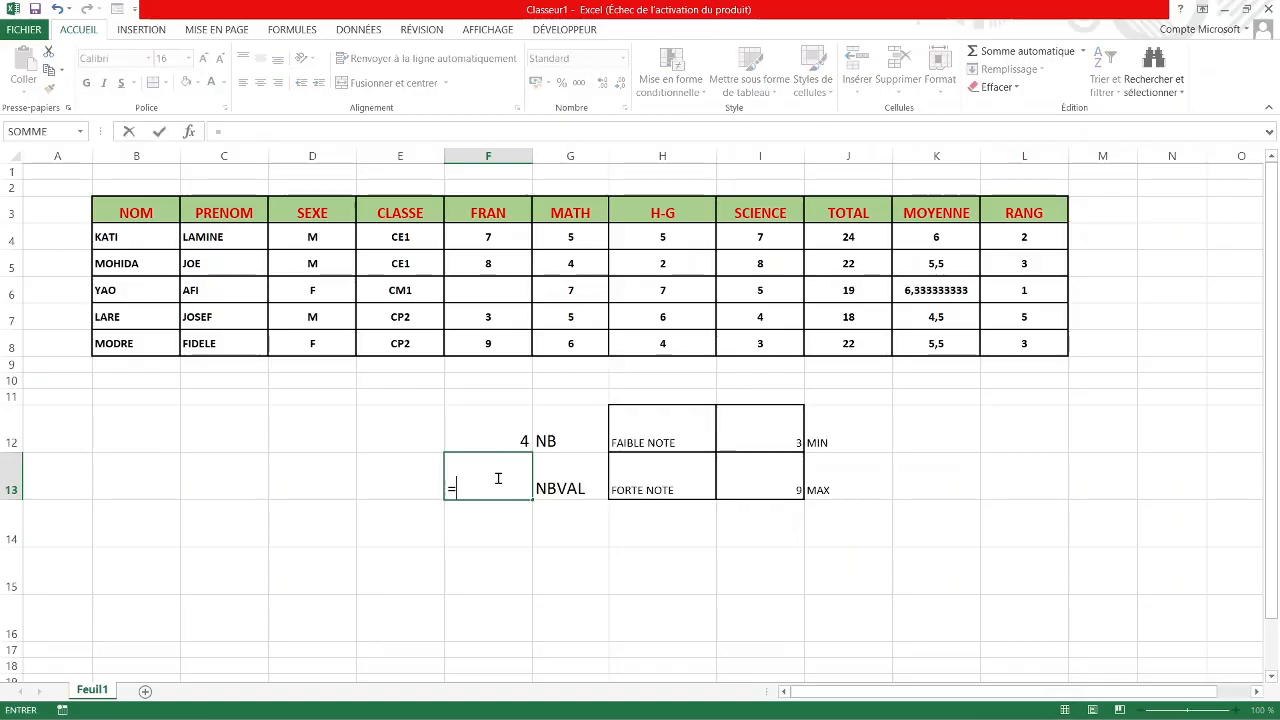
{"action": "type", "text": "NBVAL"}
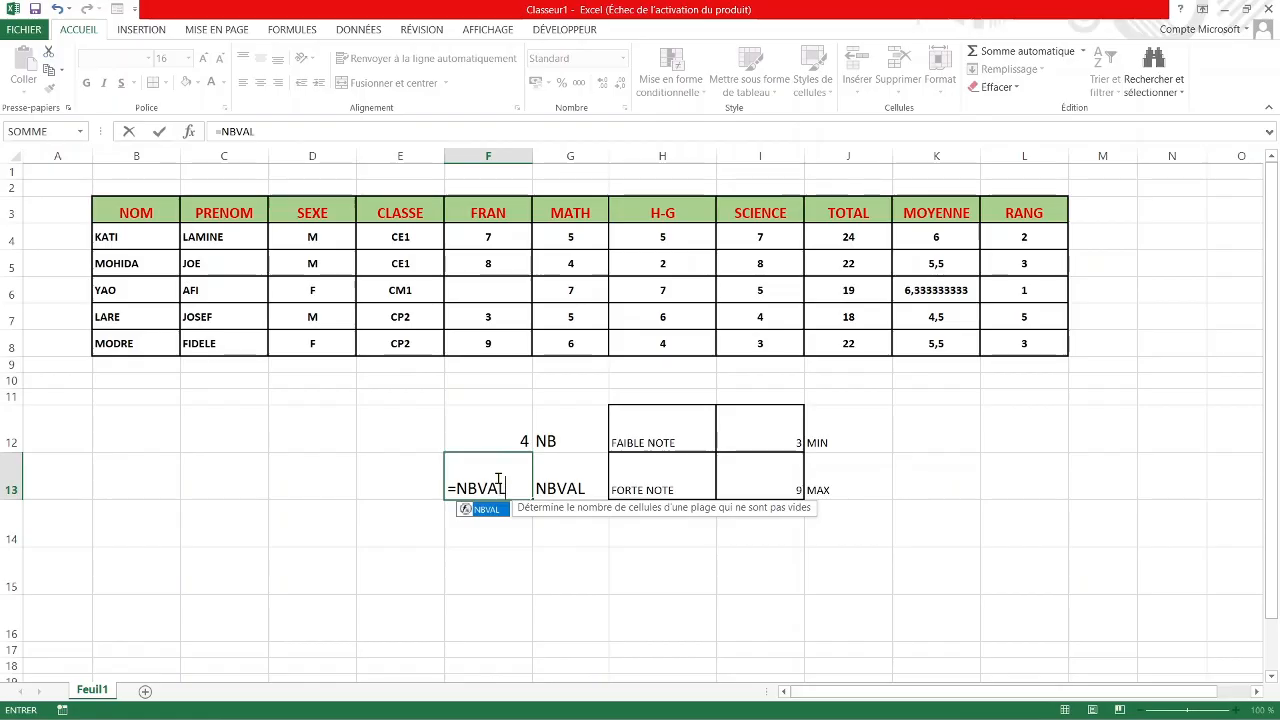
{"action": "type", "text": "("}
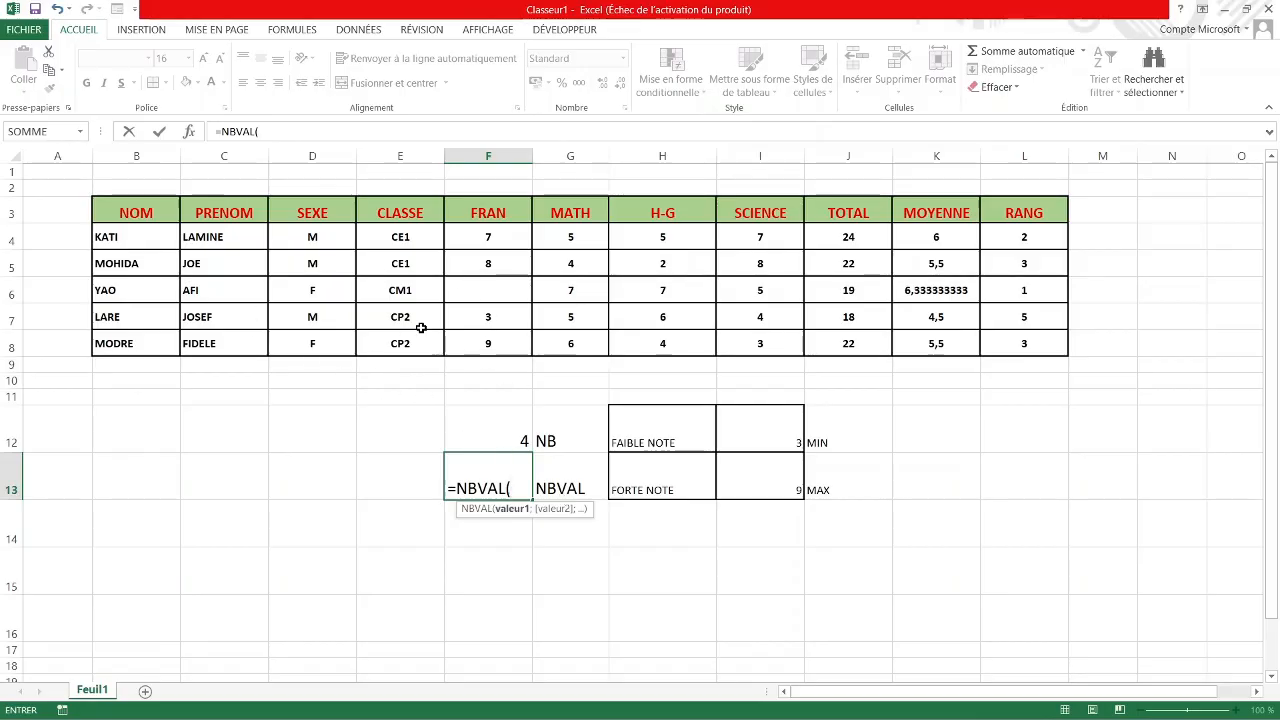
{"action": "left_click", "coordinate": [138, 241]}
{"action": "left_click_drag", "start_coordinate": [138, 241], "coordinate": [156, 340]}
{"action": "key", "text": "Return"}
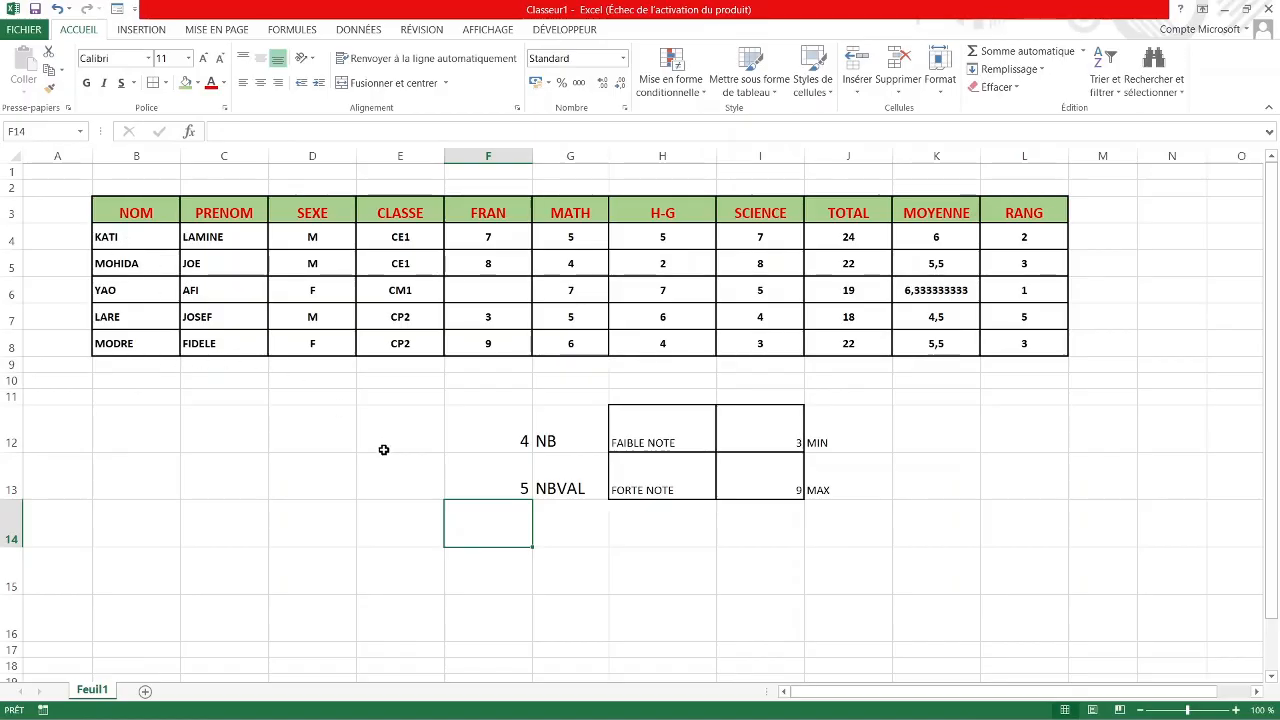
Change the NBVAL formula in cell F13 to count the non-empty cells of the whole table range B4:L8.
{"action": "left_click", "coordinate": [490, 488]}
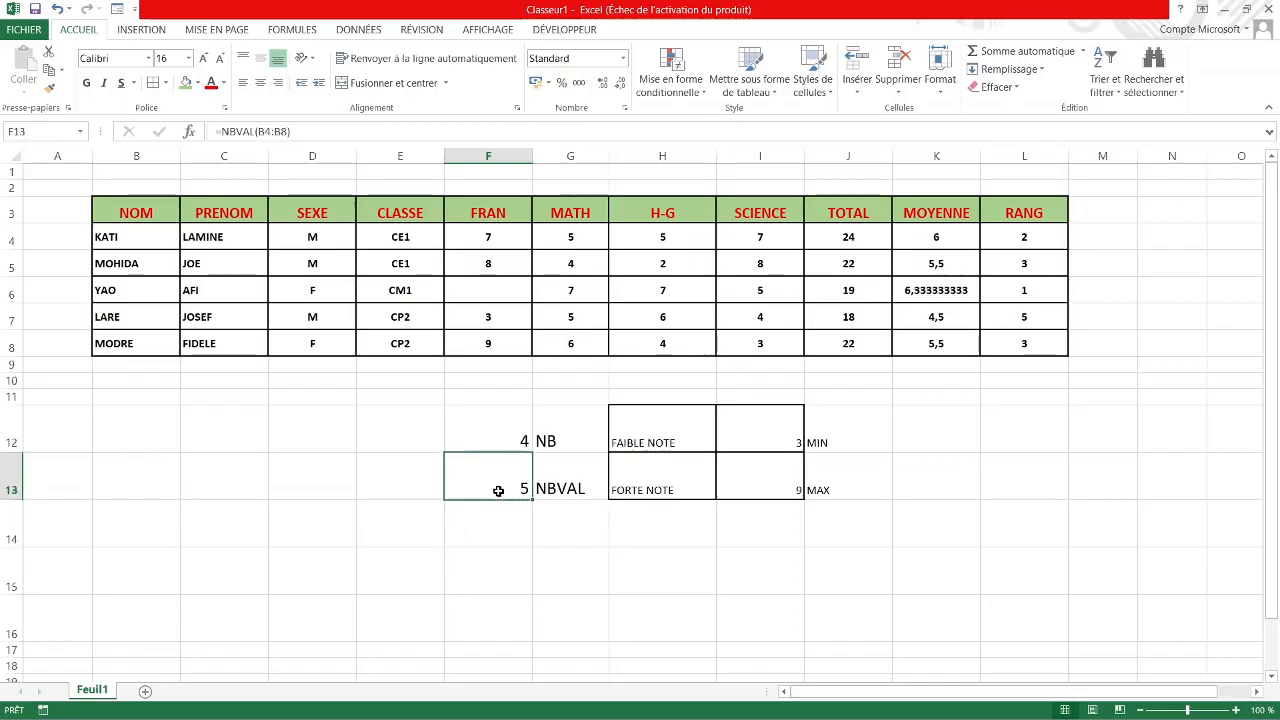
{"action": "double_click", "coordinate": [490, 488]}
{"action": "key", "text": "BackSpace"}
{"action": "key", "text": "BackSpace"}
{"action": "key", "text": "BackSpace"}
{"action": "key", "text": "BackSpace"}
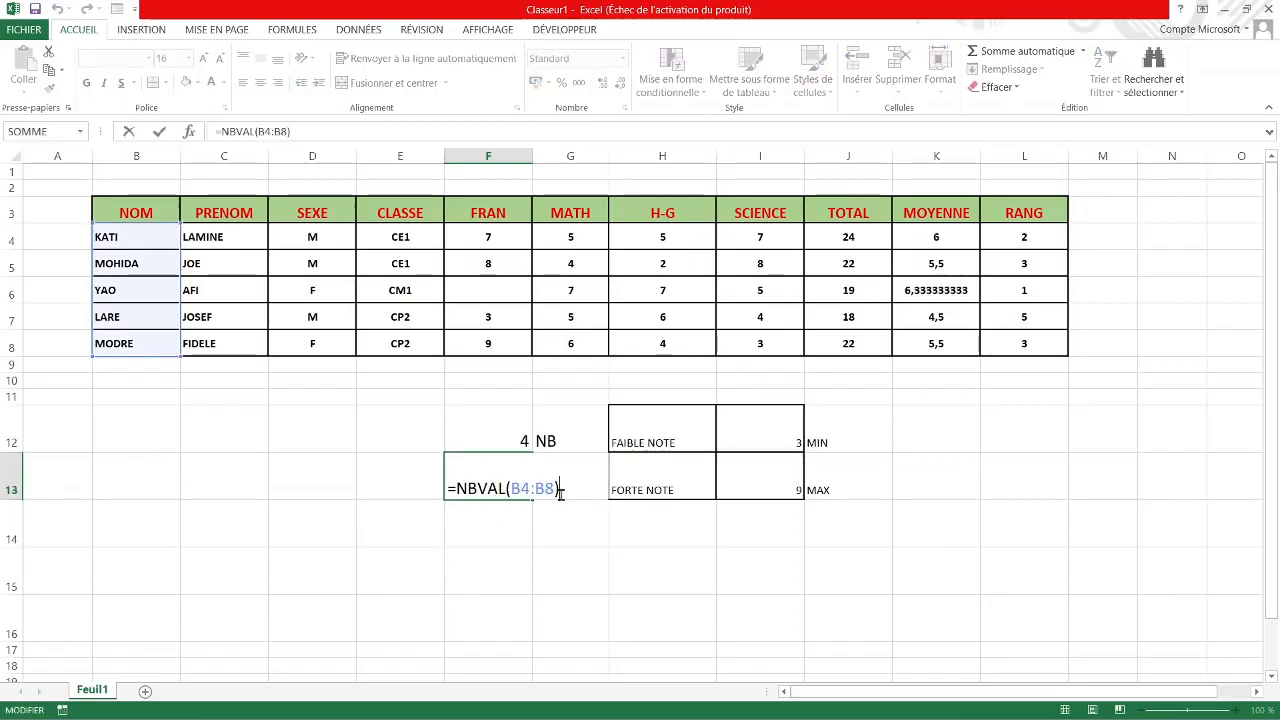
{"action": "key", "text": "BackSpace"}
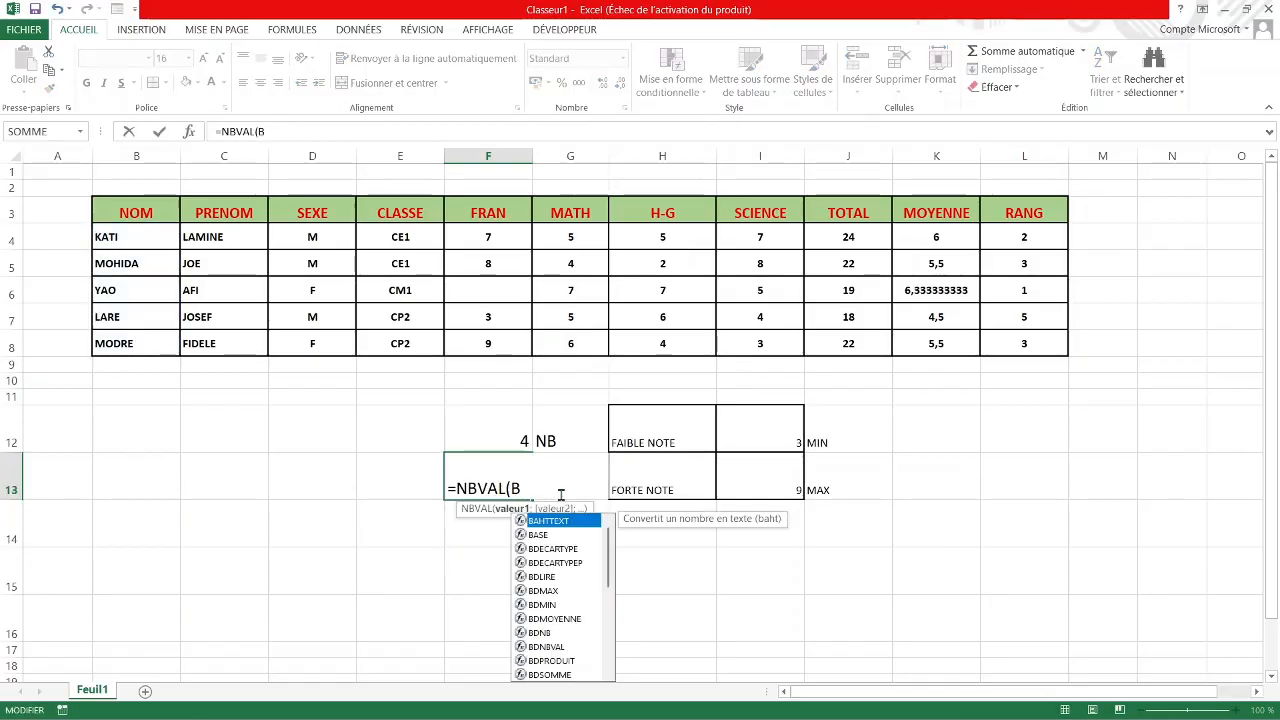
{"action": "key", "text": "BackSpace"}
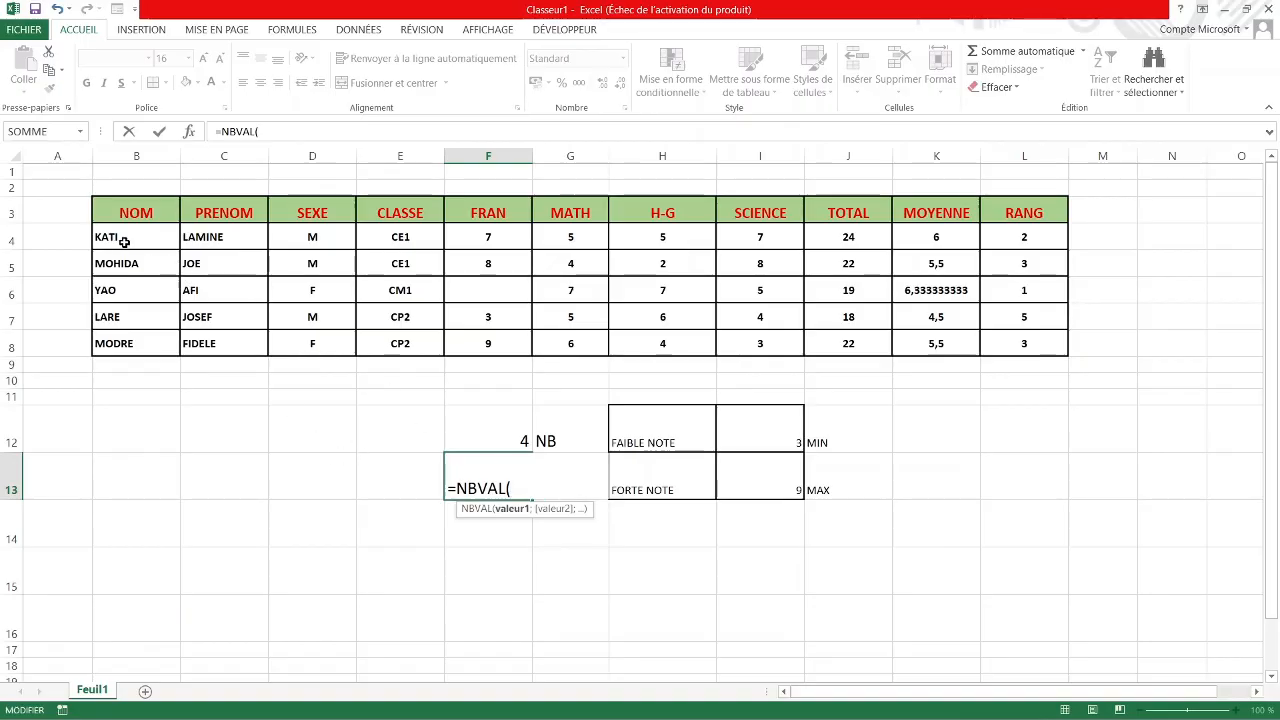
{"action": "left_click_drag", "start_coordinate": [117, 241], "coordinate": [1034, 344]}
{"action": "key", "text": "Return"}
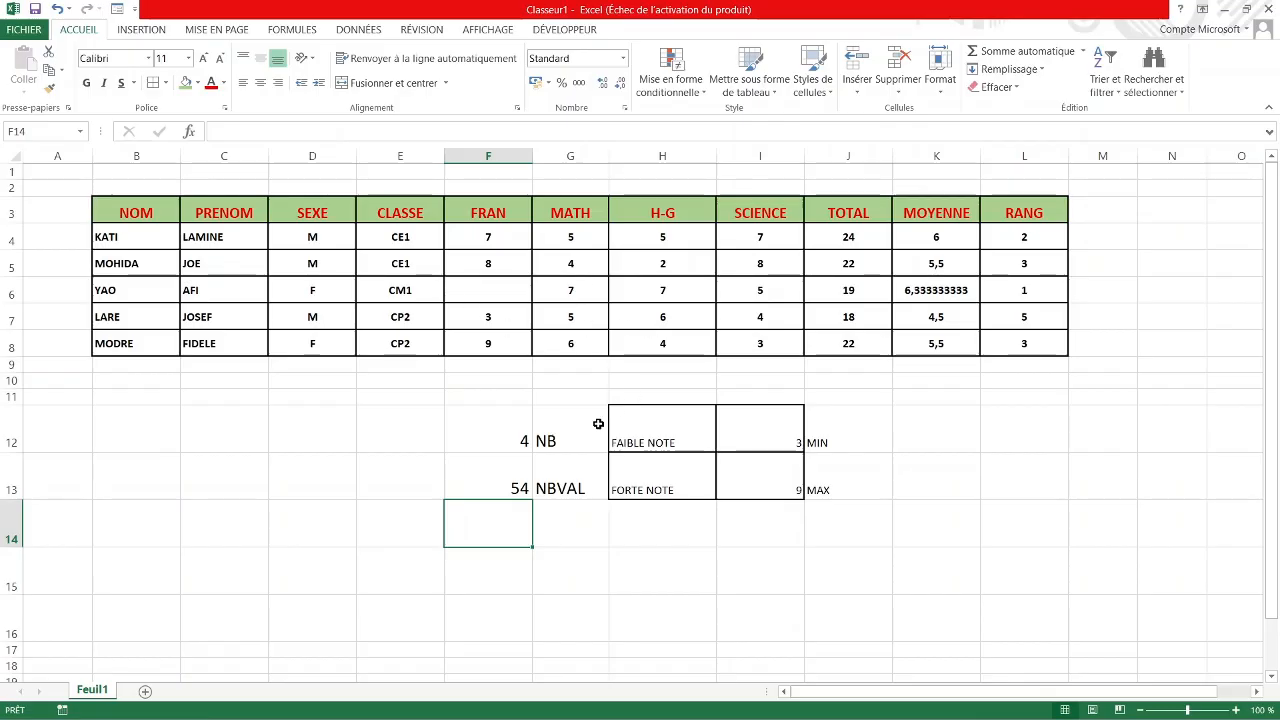
{"action": "left_click", "coordinate": [500, 493]}
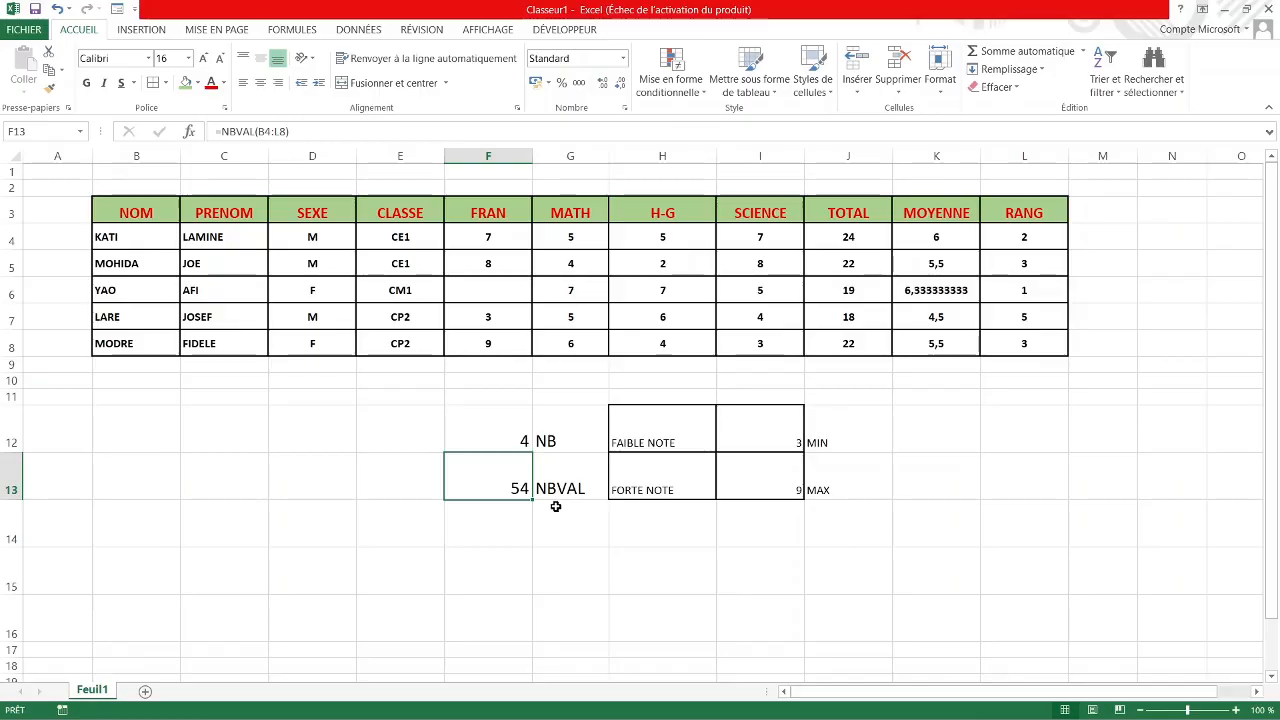
{"action": "left_click", "coordinate": [513, 556]}
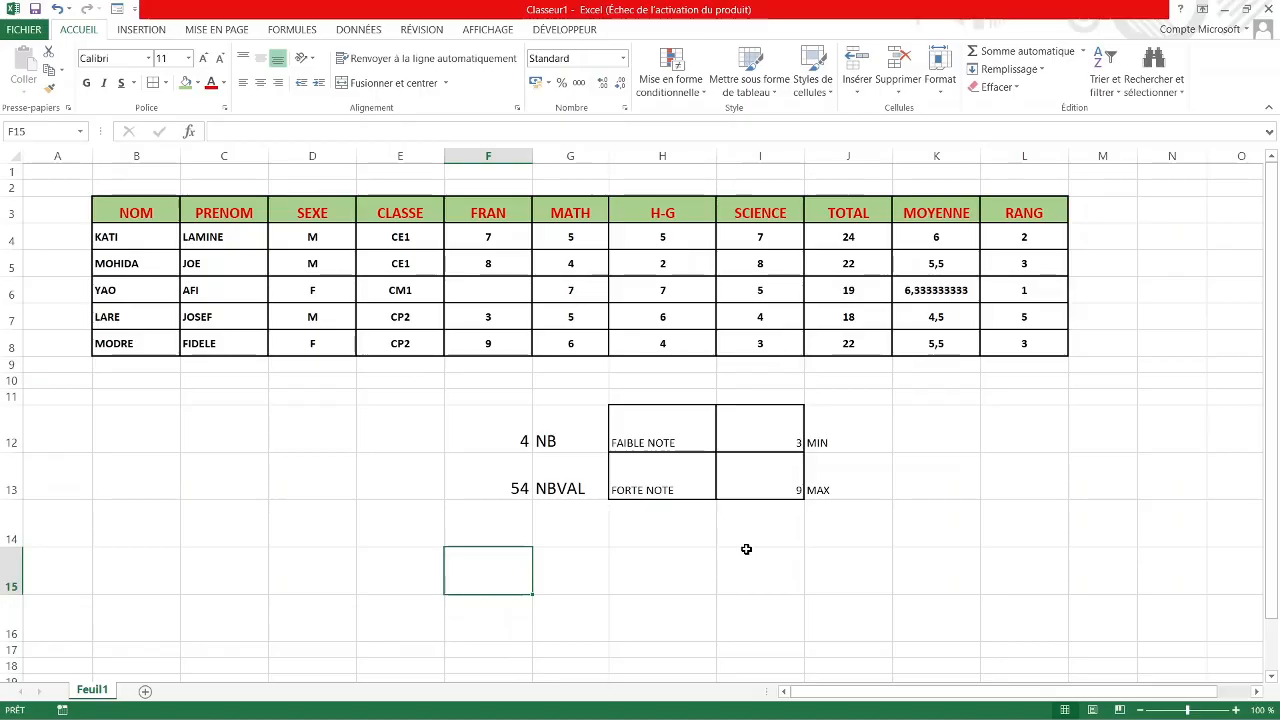
{"action": "left_click", "coordinate": [403, 531]}
{"action": "left_click", "coordinate": [534, 540]}
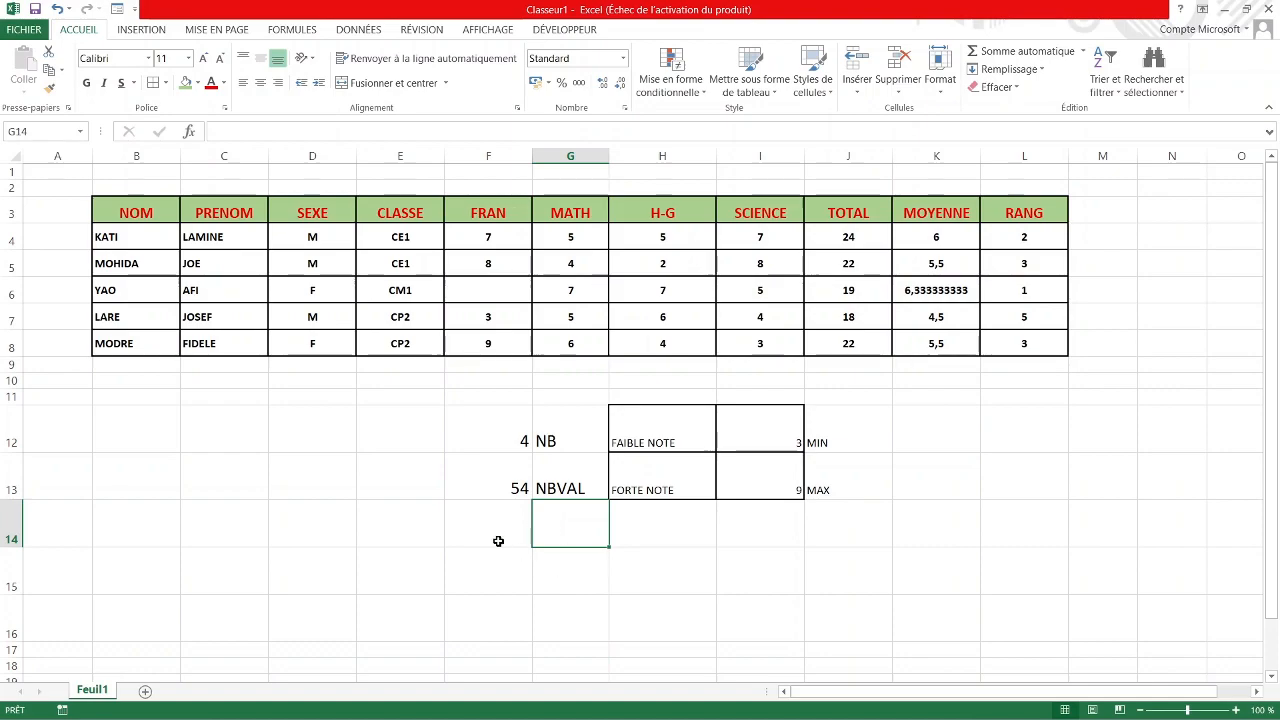
{"action": "left_click_drag", "start_coordinate": [498, 536], "coordinate": [629, 534]}
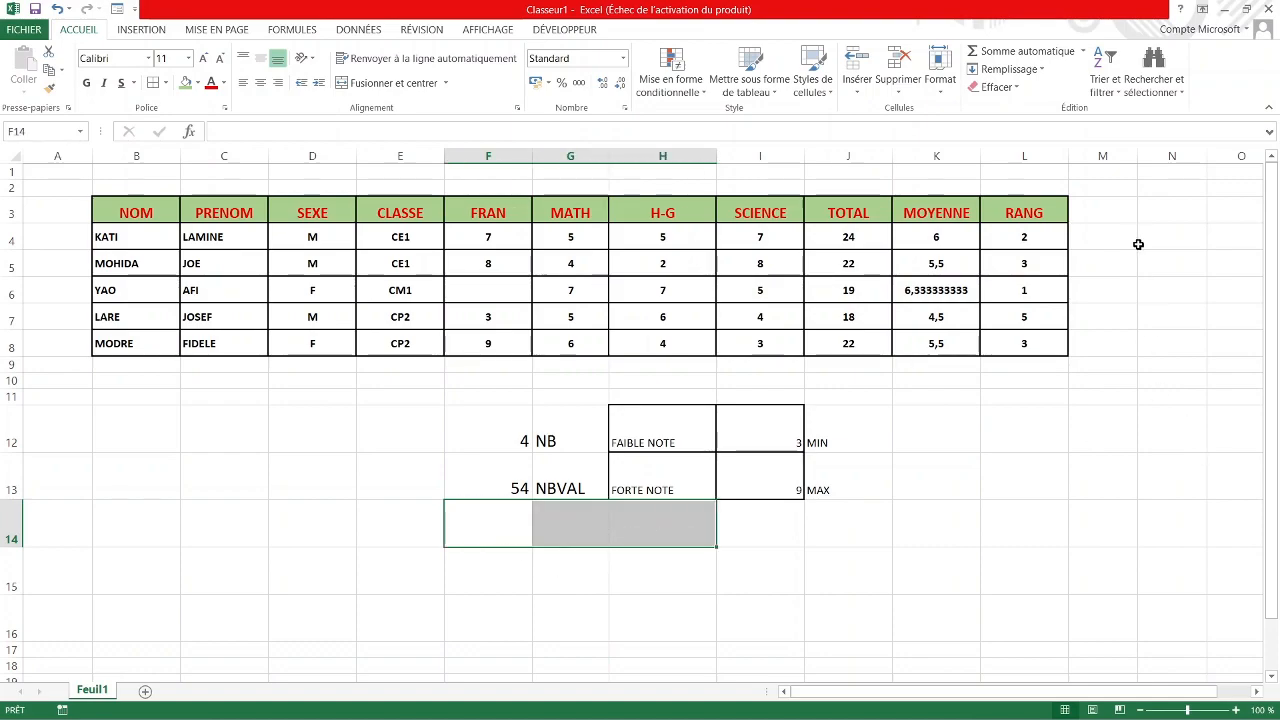
Enter the header DECISION in cell M3, beside the RANG column.
{"action": "left_click", "coordinate": [1103, 212]}
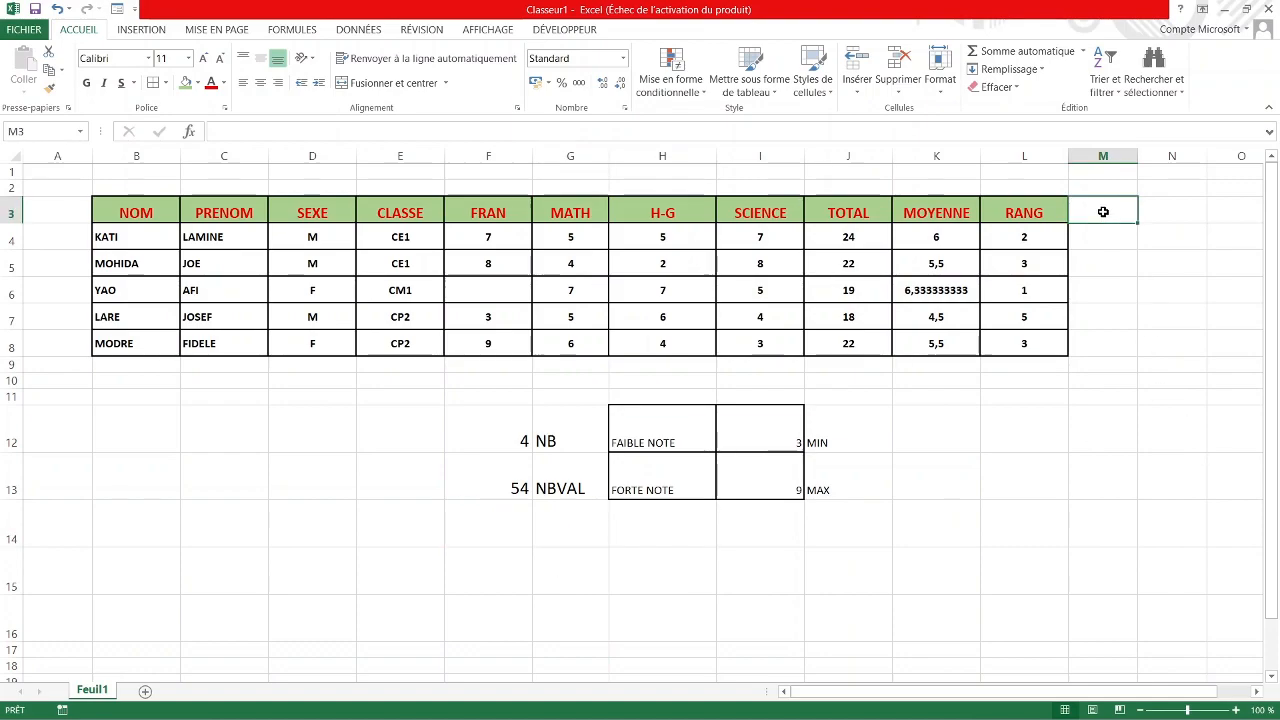
{"action": "type", "text": "DECISION"}
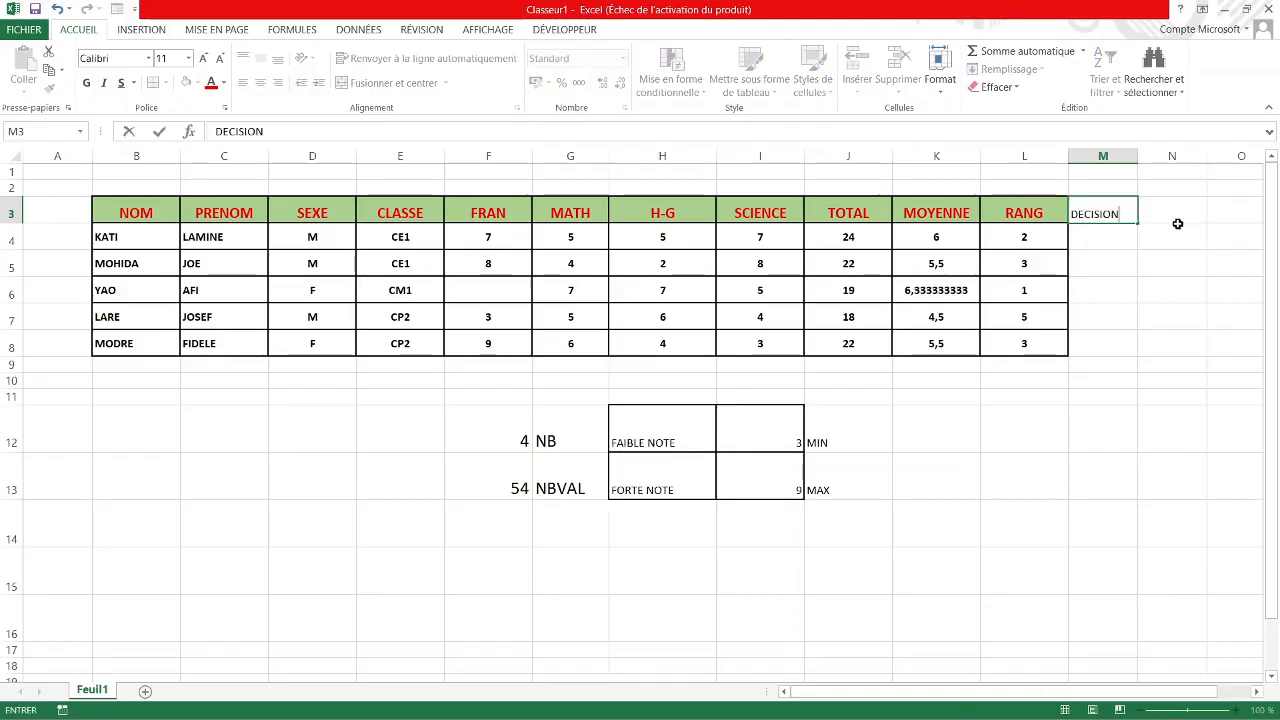
{"action": "left_click_drag", "start_coordinate": [1171, 216], "coordinate": [1066, 215]}
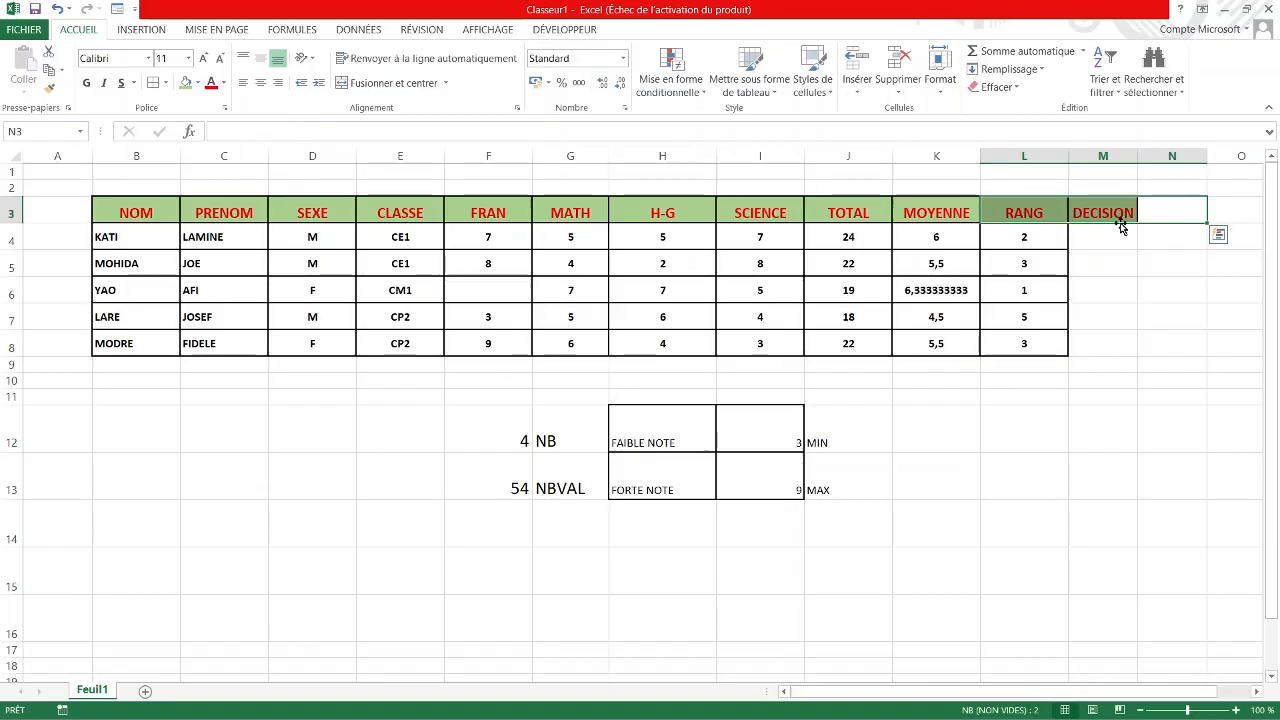
{"action": "left_click", "coordinate": [1168, 205]}
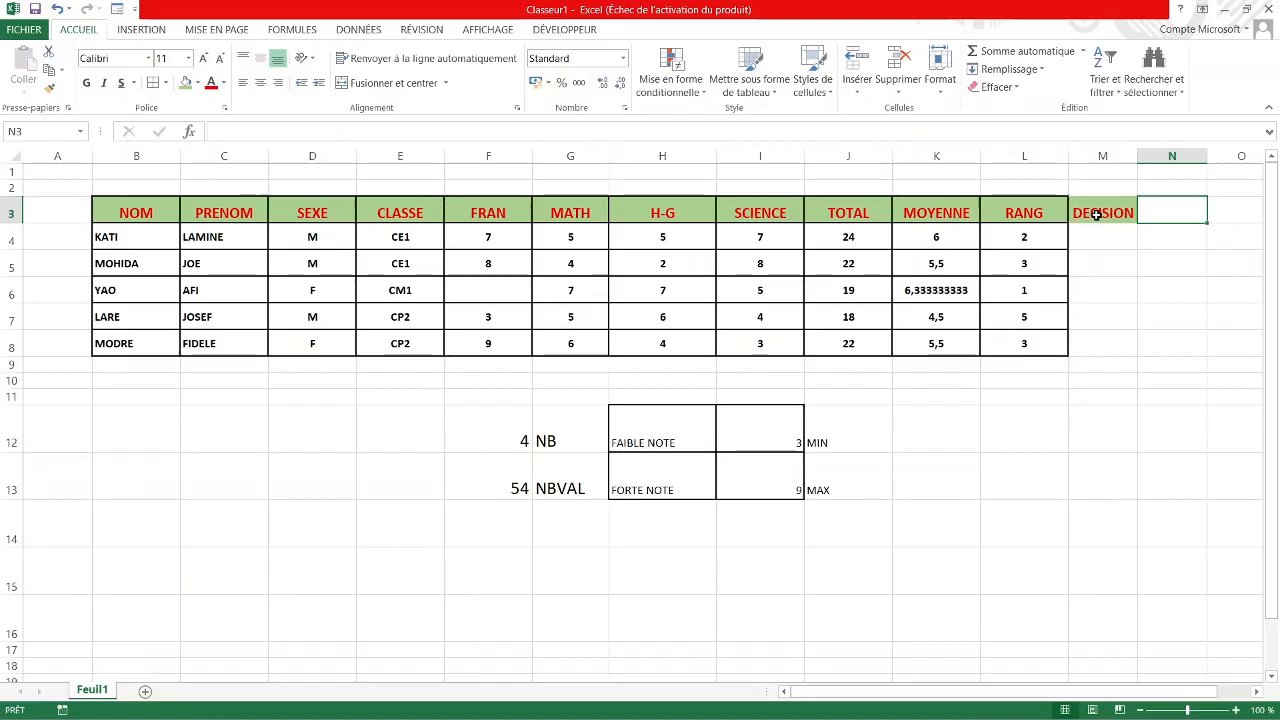
{"action": "left_click_drag", "start_coordinate": [1096, 215], "coordinate": [1101, 345]}
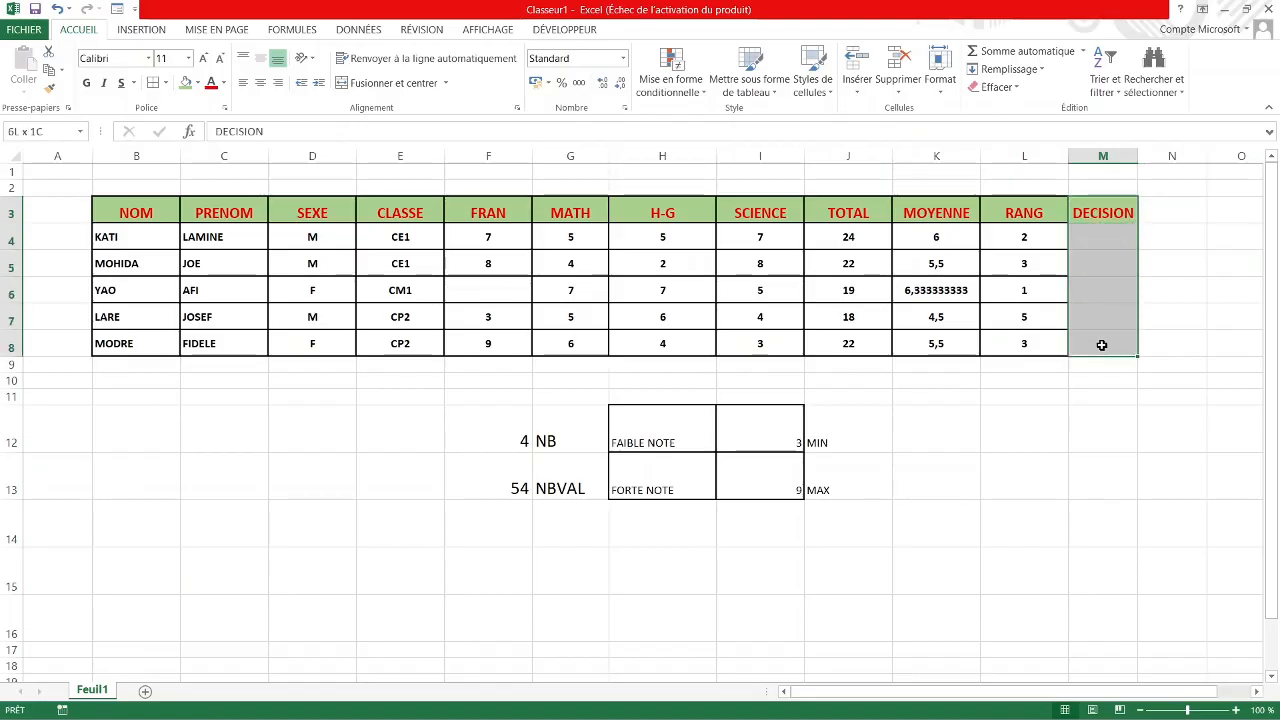
{"action": "left_click", "coordinate": [1092, 381]}
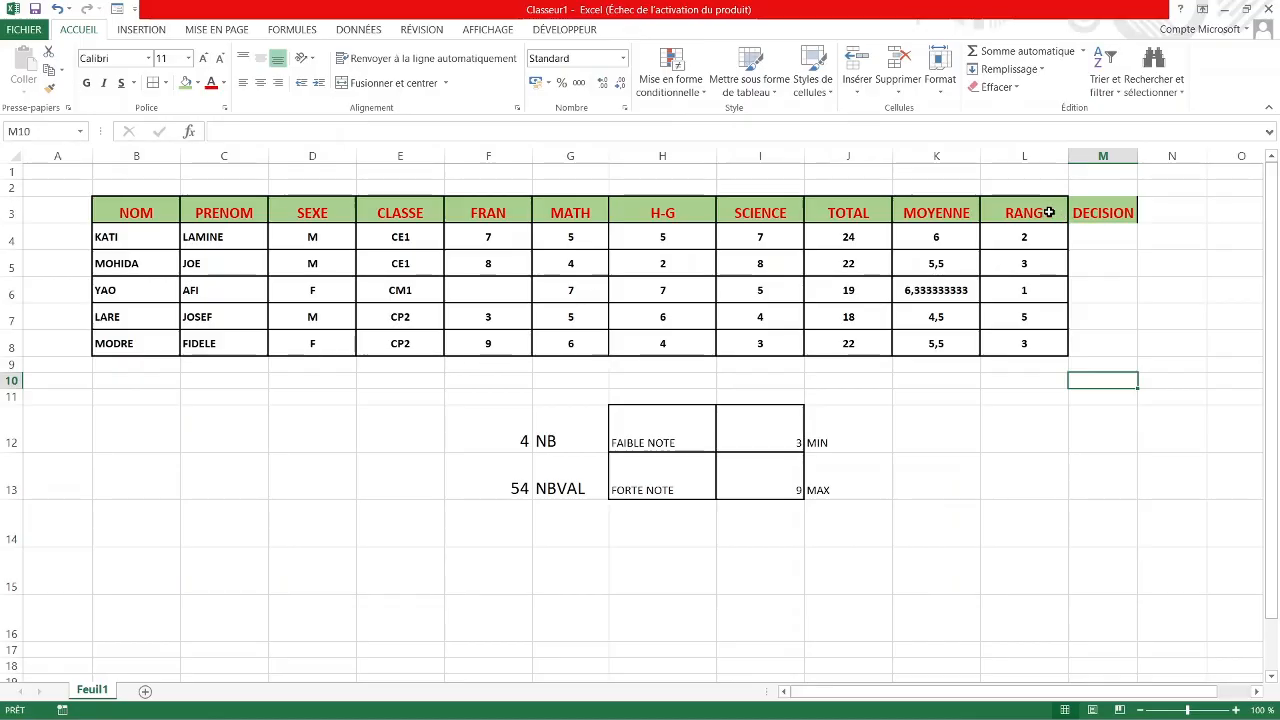
Fill the RANG column L3:L8 across to column M for its formatting, and clear the copied contents of M3:M8.
{"action": "left_click_drag", "start_coordinate": [1040, 216], "coordinate": [1120, 360]}
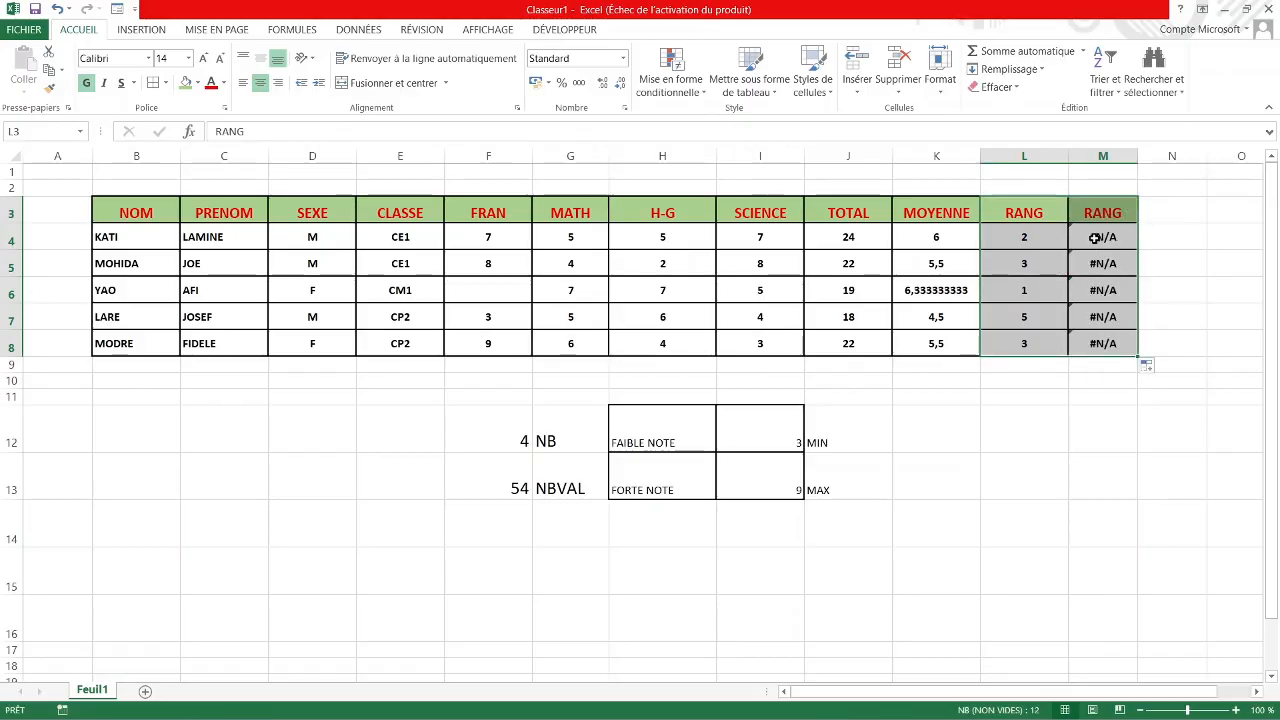
{"action": "left_click_drag", "start_coordinate": [1103, 240], "coordinate": [1103, 343]}
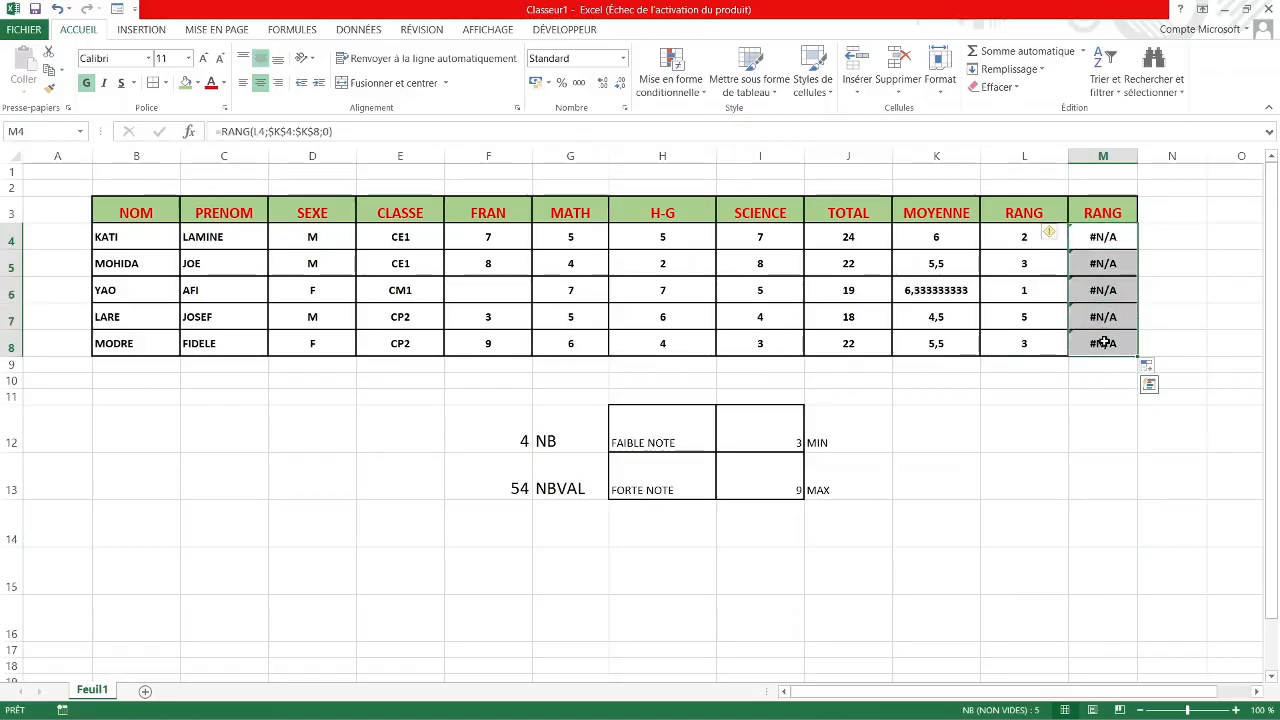
{"action": "key", "text": "Delete"}
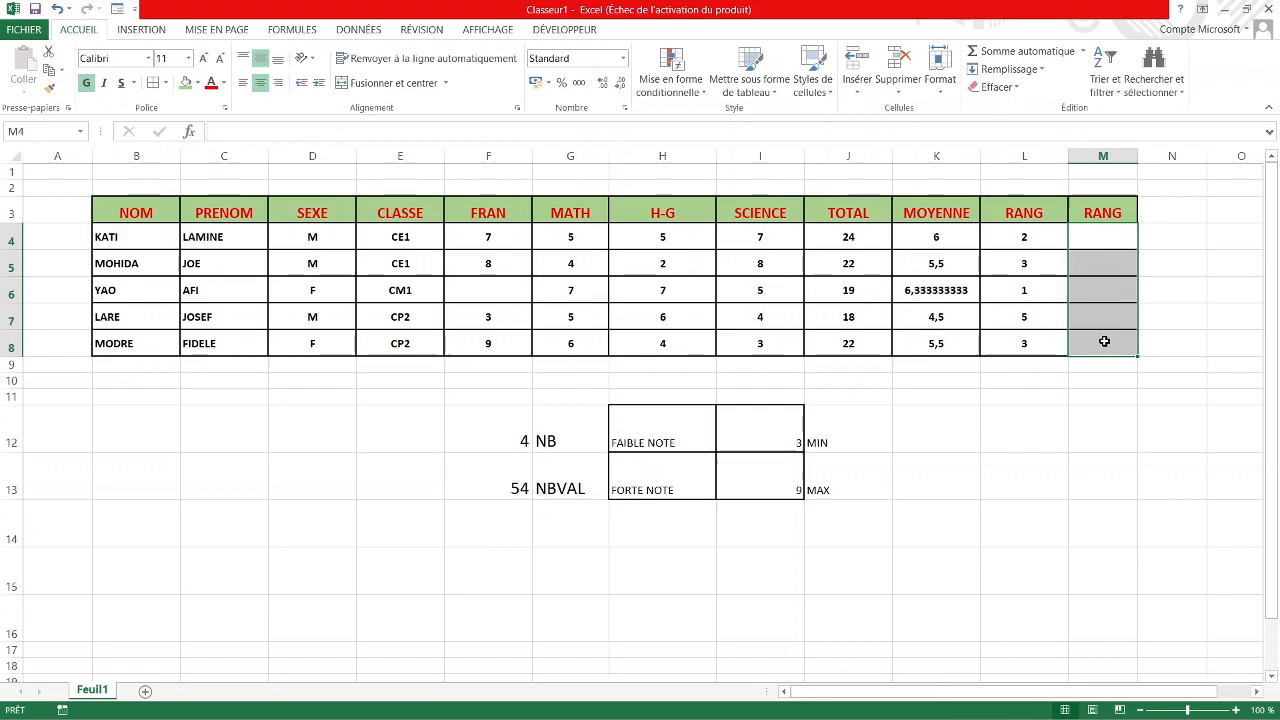
{"action": "left_click", "coordinate": [1097, 218]}
{"action": "key", "text": "Delete"}
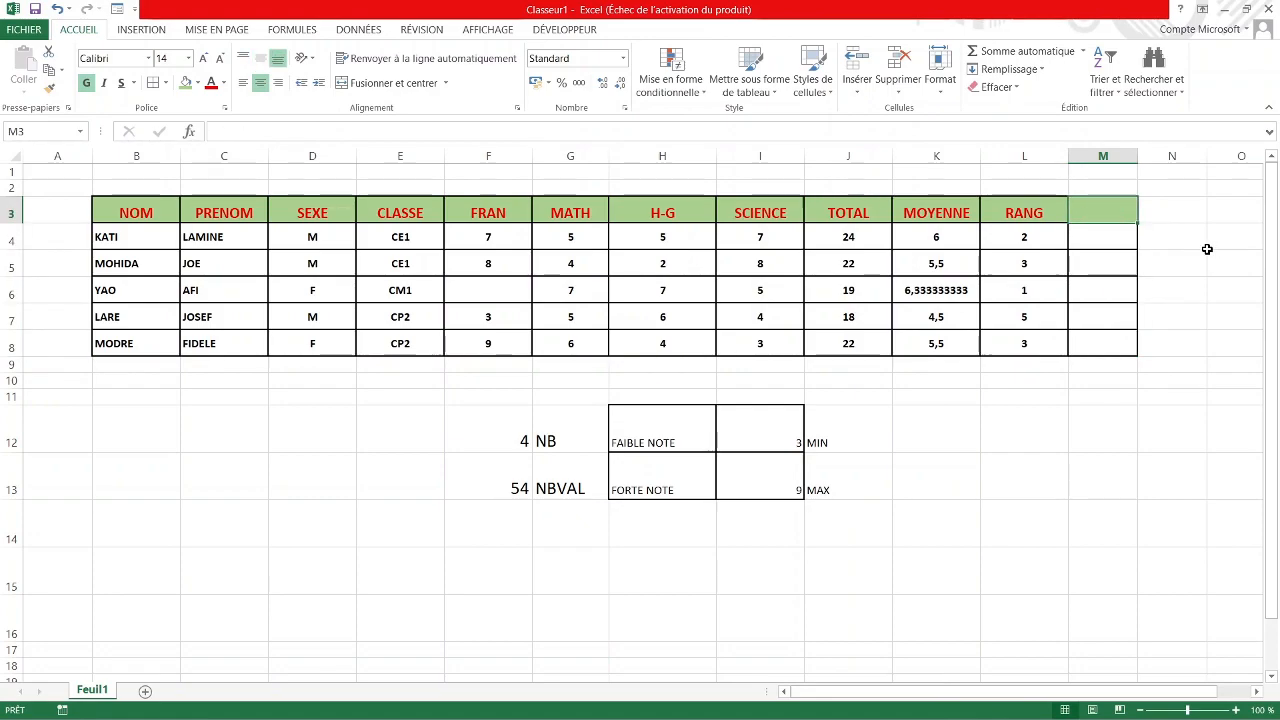
Enter the header DECISON in cell M3 and widen column M slightly.
{"action": "type", "text": "DE"}
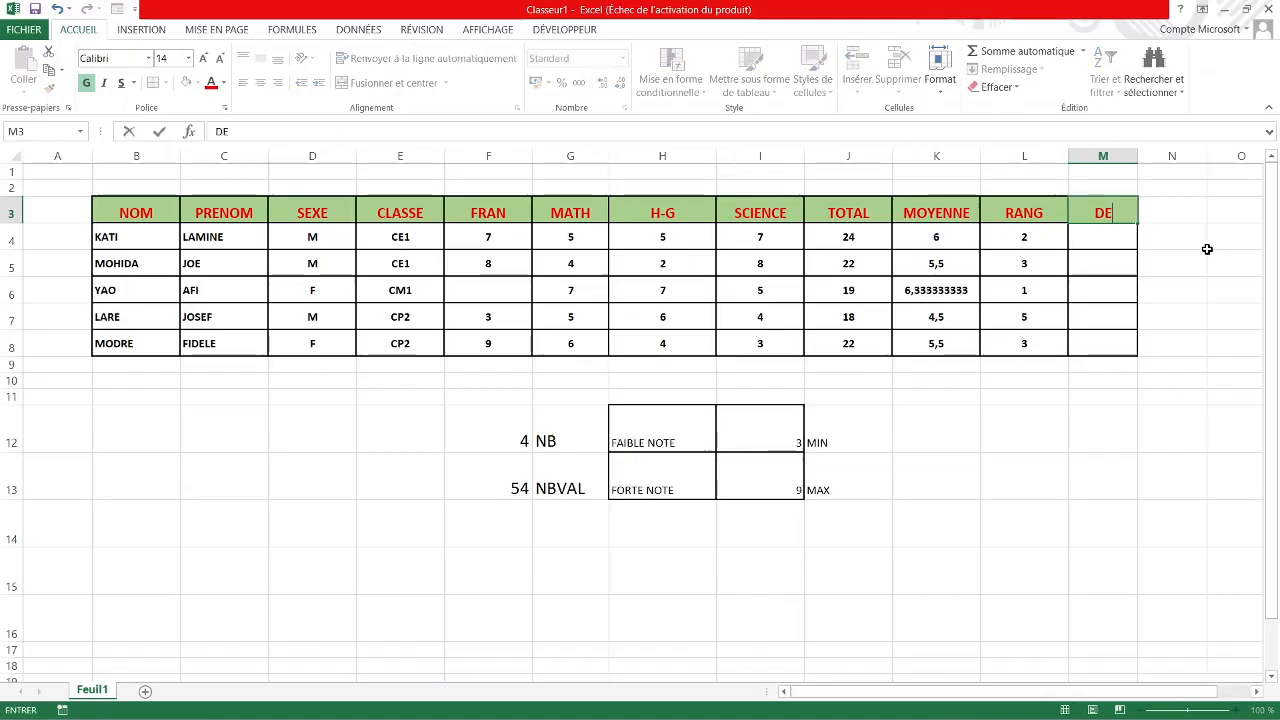
{"action": "type", "text": "CISON"}
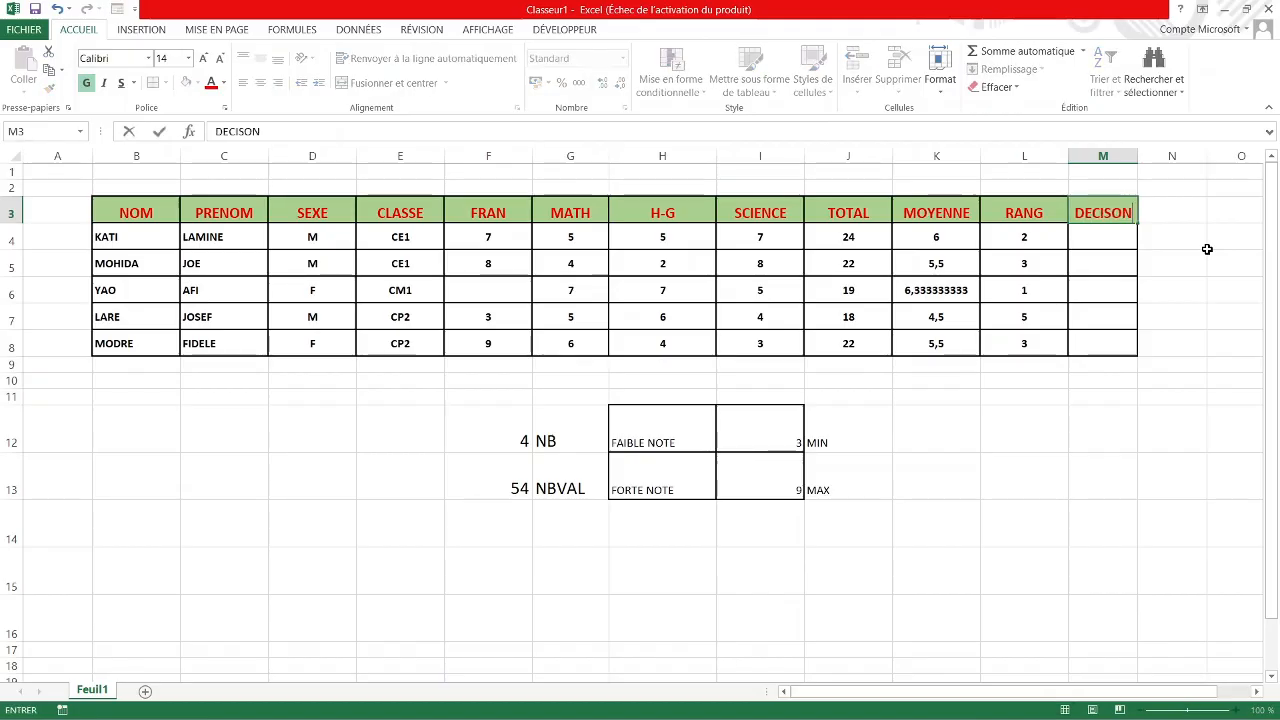
{"action": "left_click", "coordinate": [1211, 263]}
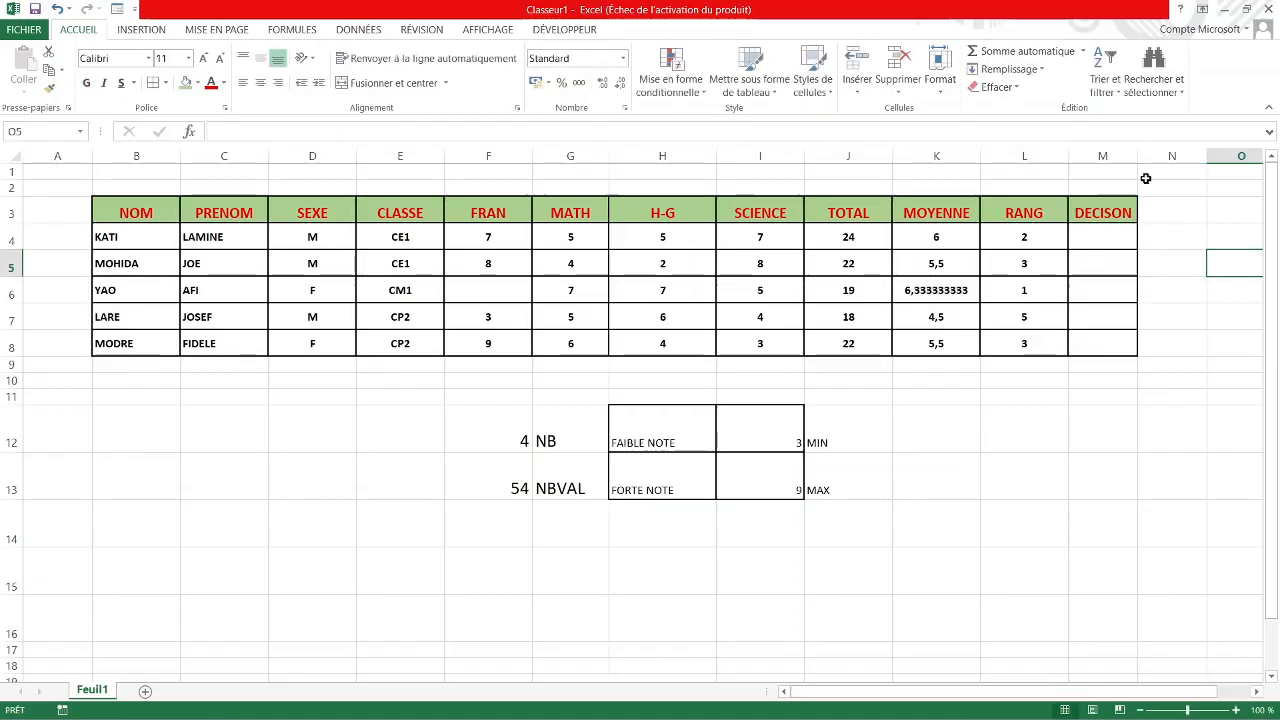
{"action": "left_click_drag", "start_coordinate": [1138, 156], "coordinate": [1157, 156]}
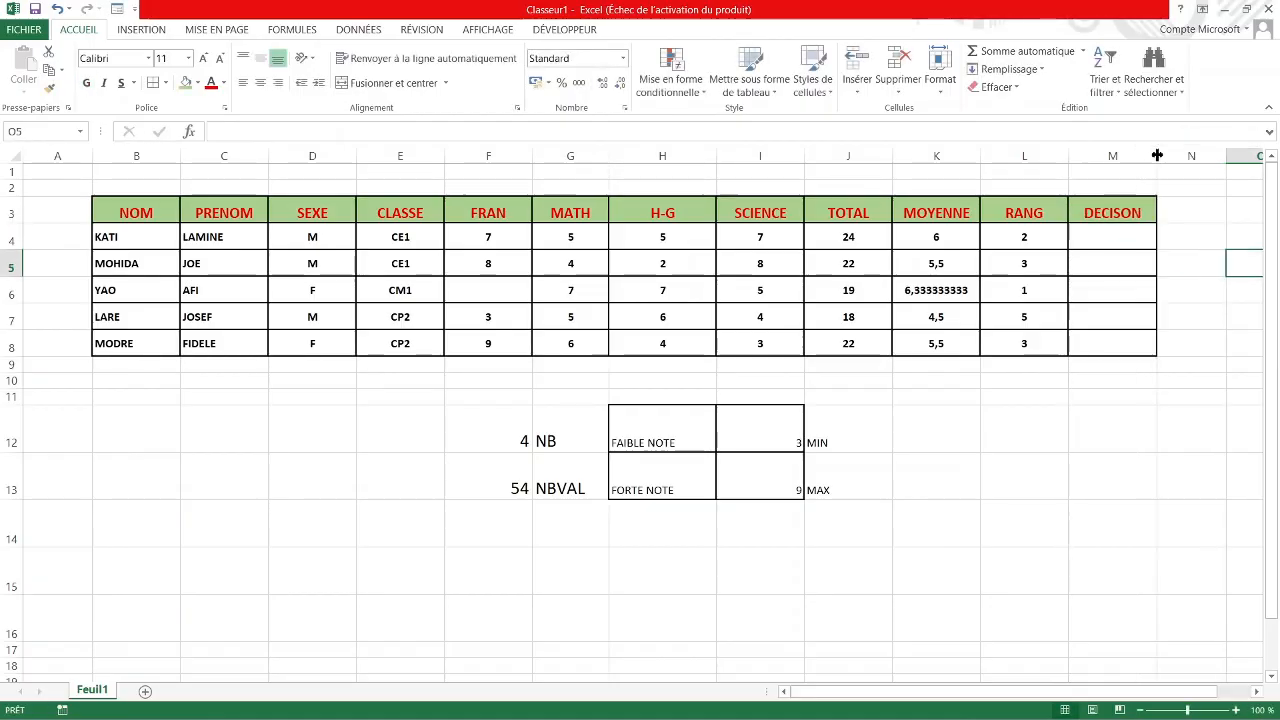
{"action": "left_click", "coordinate": [1120, 241]}
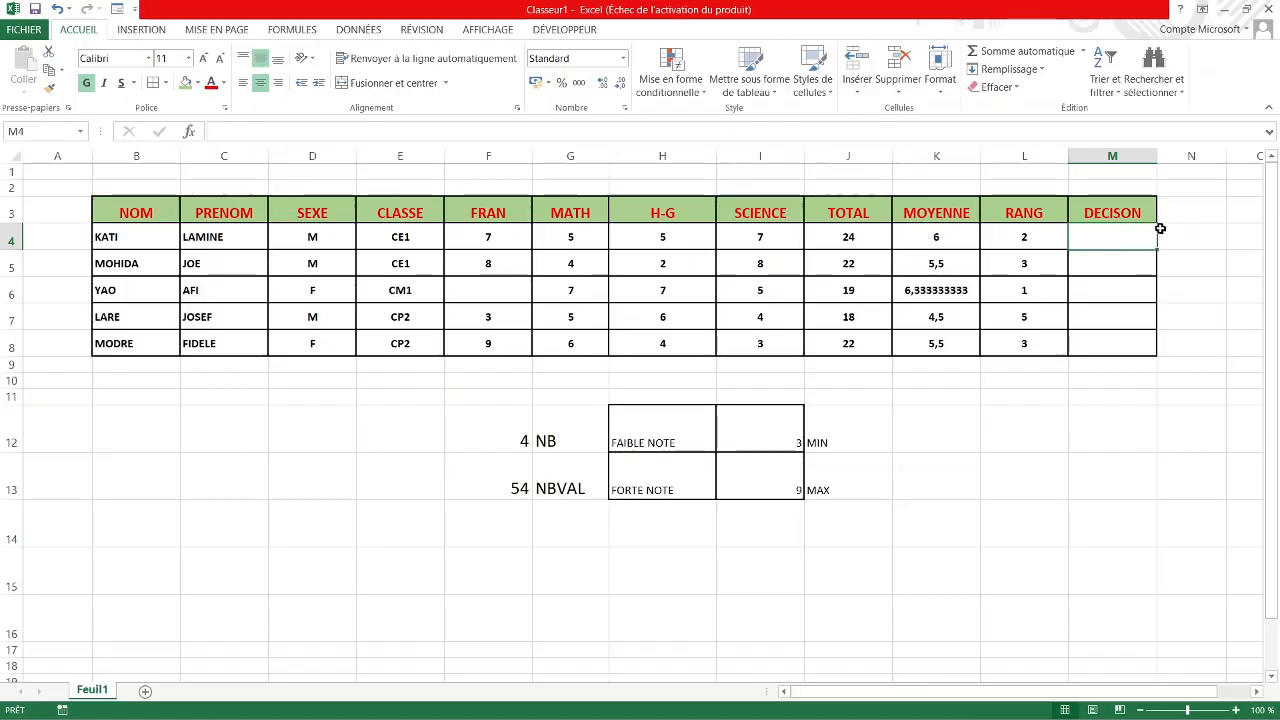
{"action": "type", "text": "="}
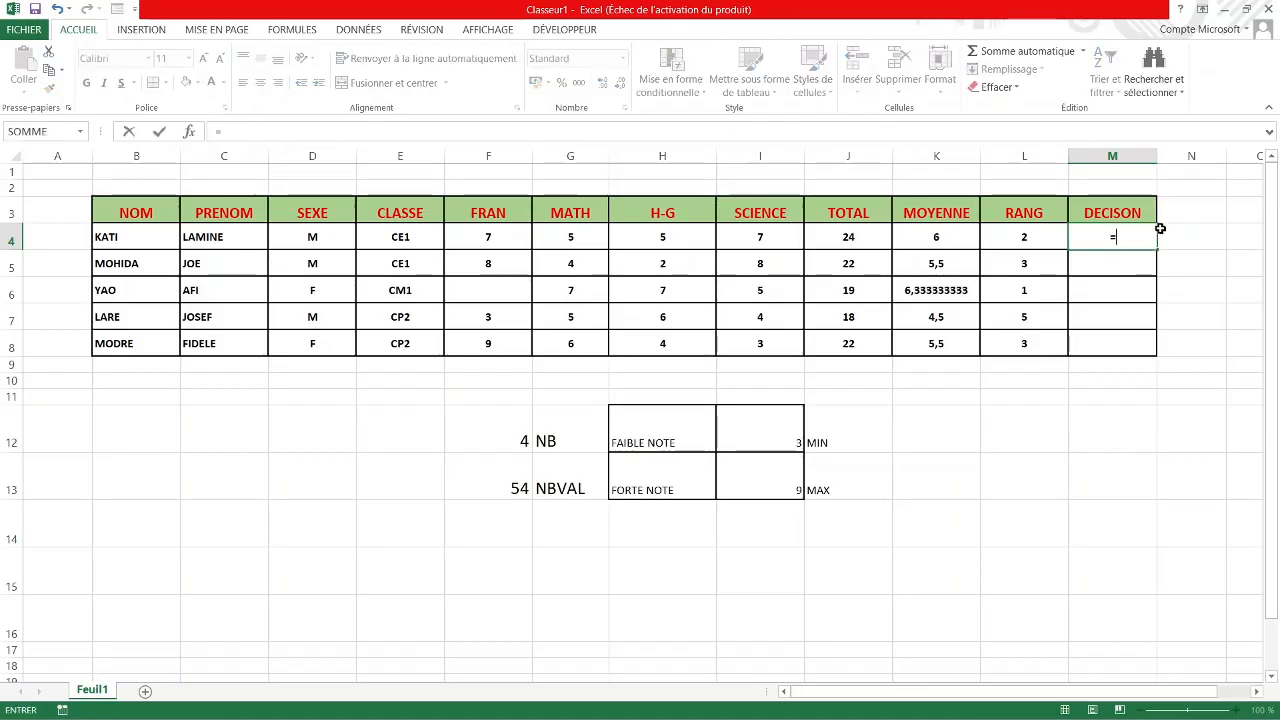
{"action": "type", "text": "SI("}
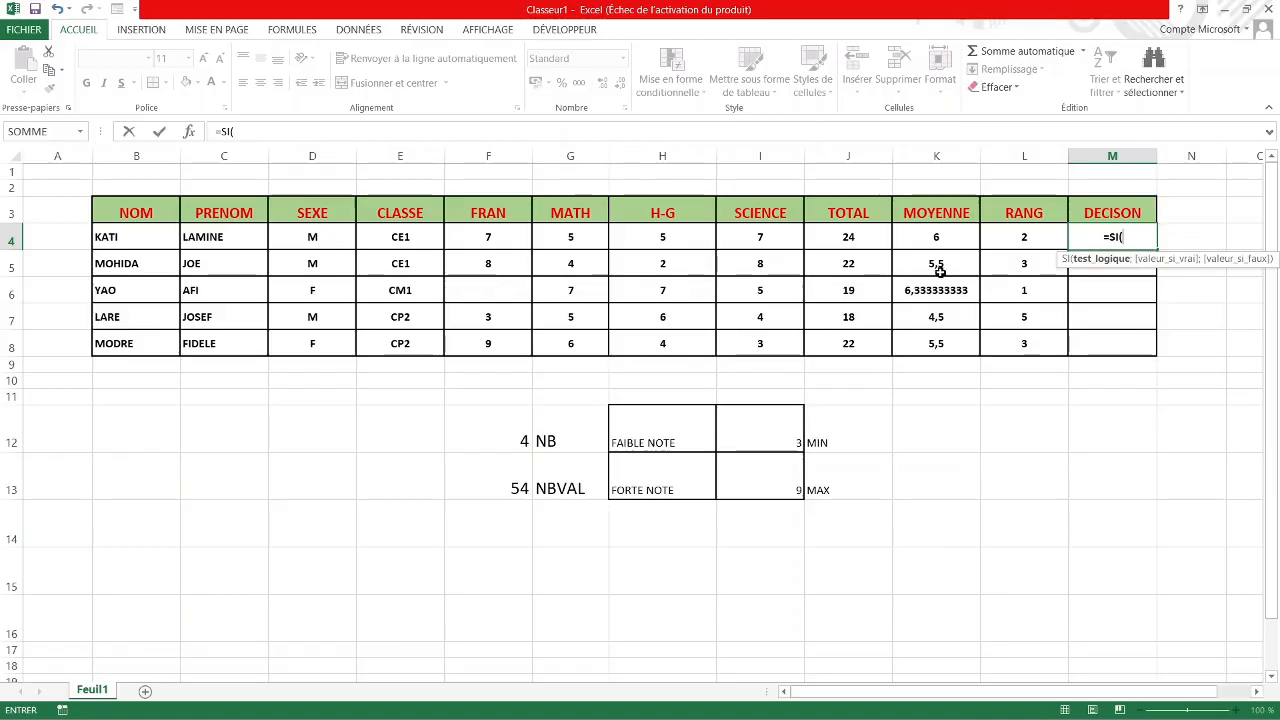
{"action": "left_click", "coordinate": [496, 289]}
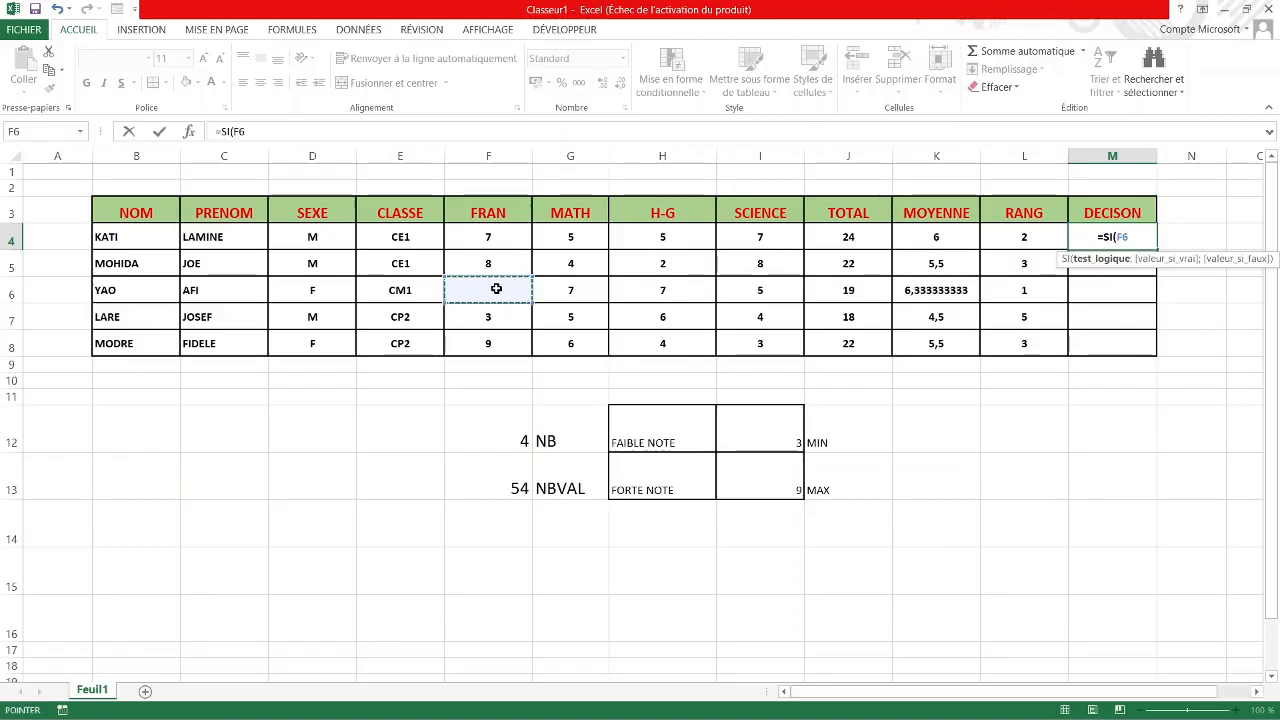
{"action": "key", "text": "BackSpace"}
{"action": "key", "text": "BackSpace"}
{"action": "key", "text": "BackSpace"}
{"action": "key", "text": "BackSpace"}
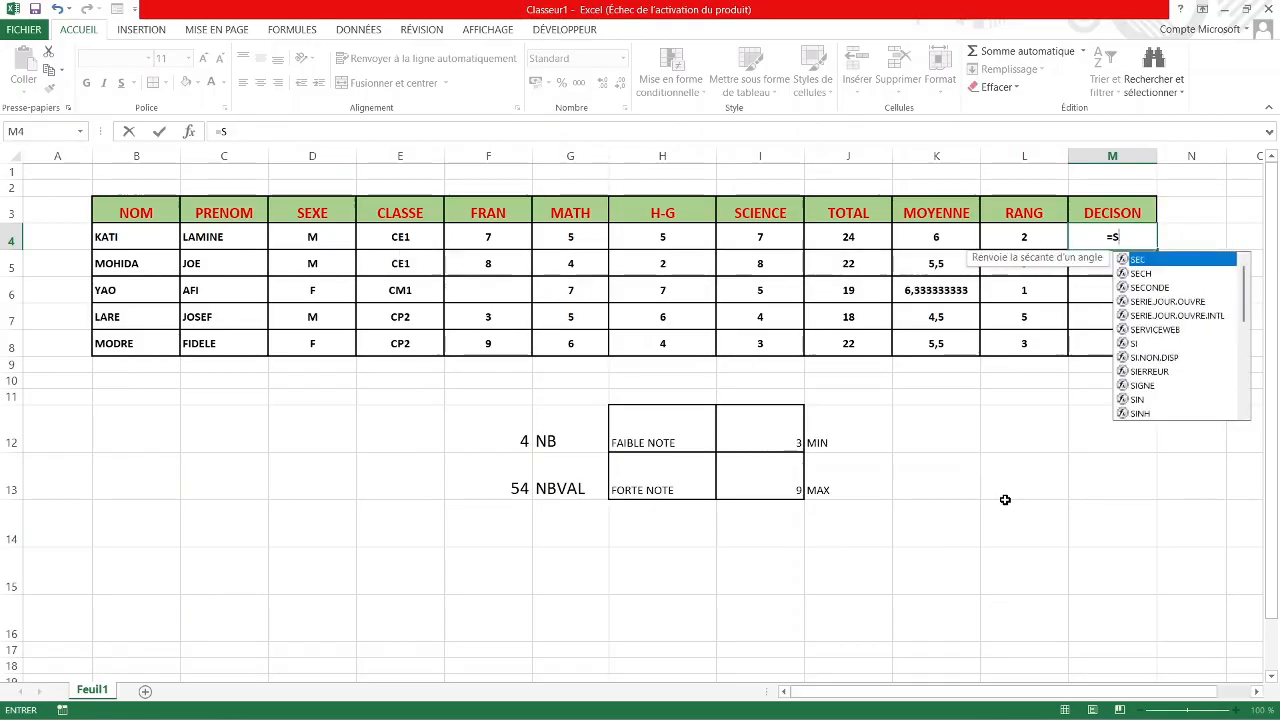
{"action": "key", "text": "BackSpace"}
{"action": "key", "text": "BackSpace"}
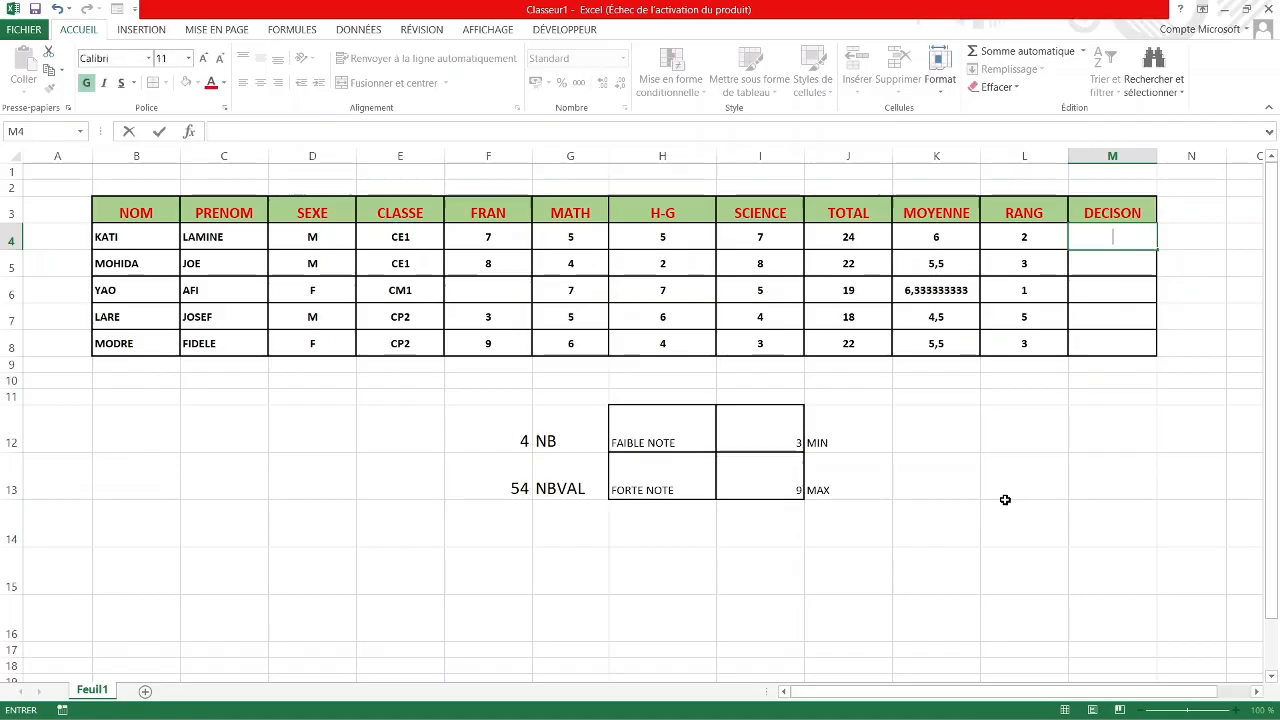
Enter the FRAN grade 4 in the empty cell F6.
{"action": "left_click", "coordinate": [506, 296]}
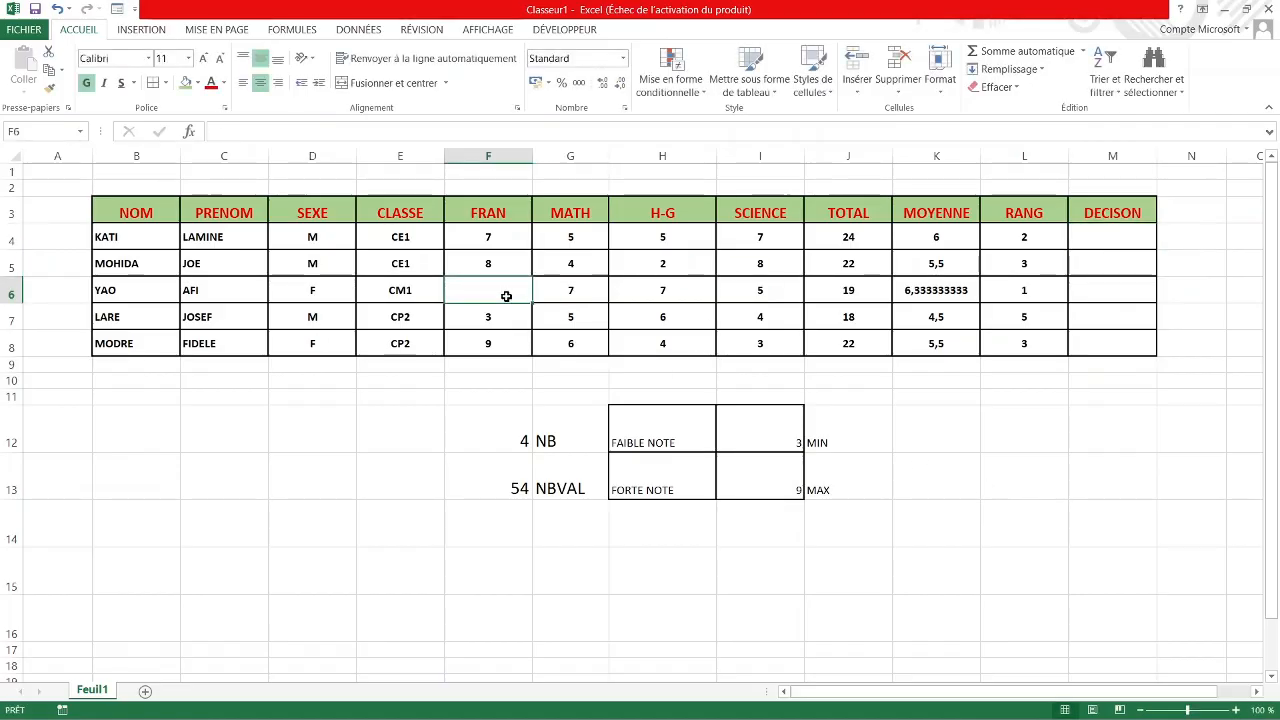
{"action": "type", "text": "4"}
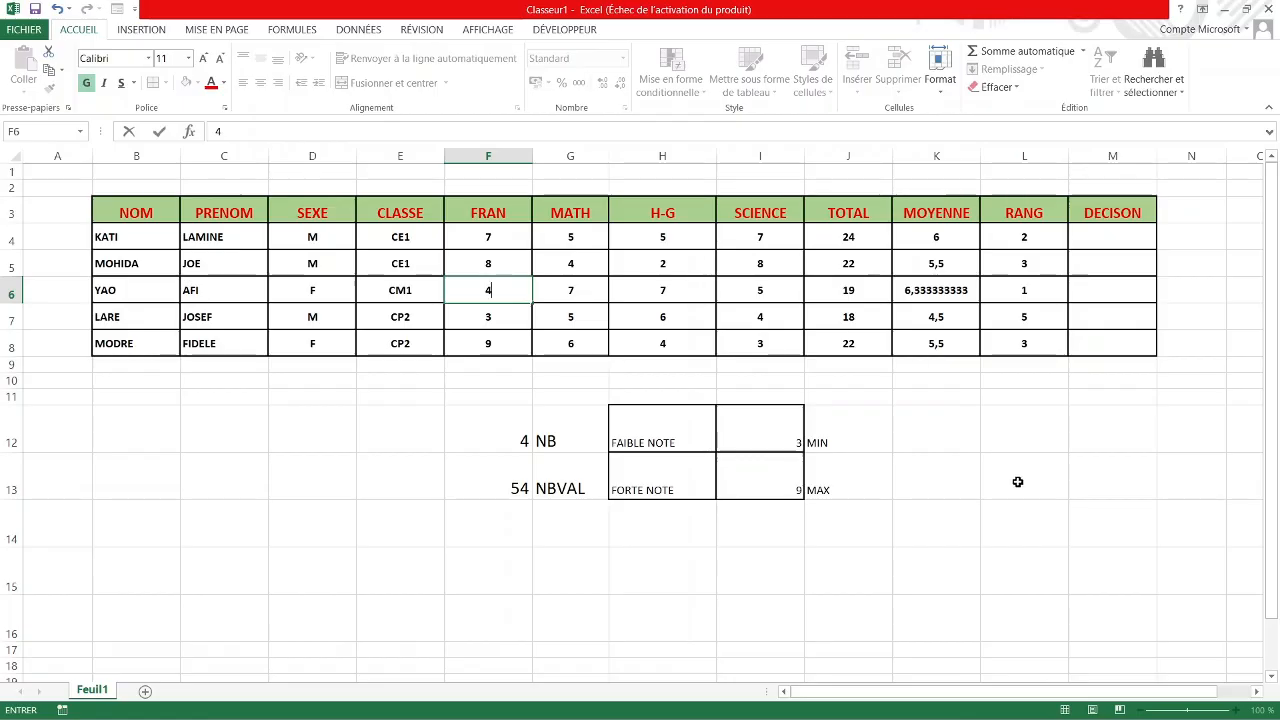
{"action": "left_click", "coordinate": [930, 474]}
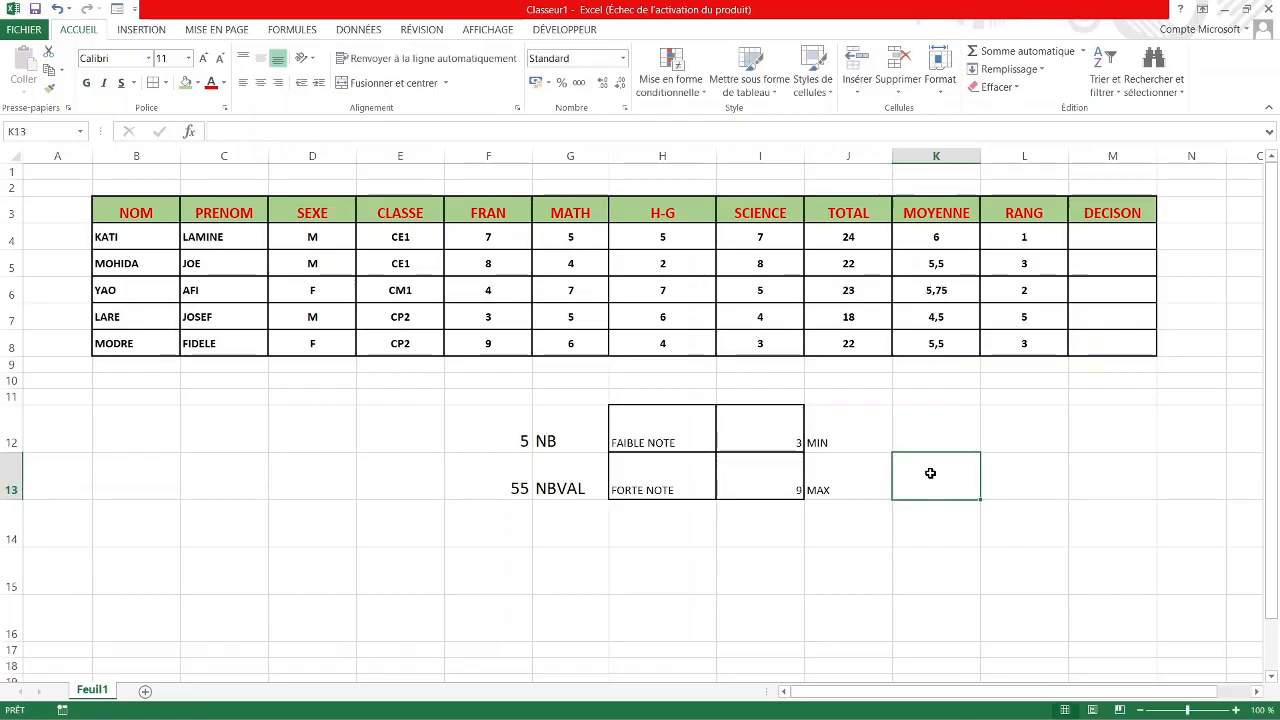
Enter the formula =SI(K4>=5;"Admis";"Echoué") in cell M4 to decide from the average in the MOYENNE column.
{"action": "left_click", "coordinate": [1108, 245]}
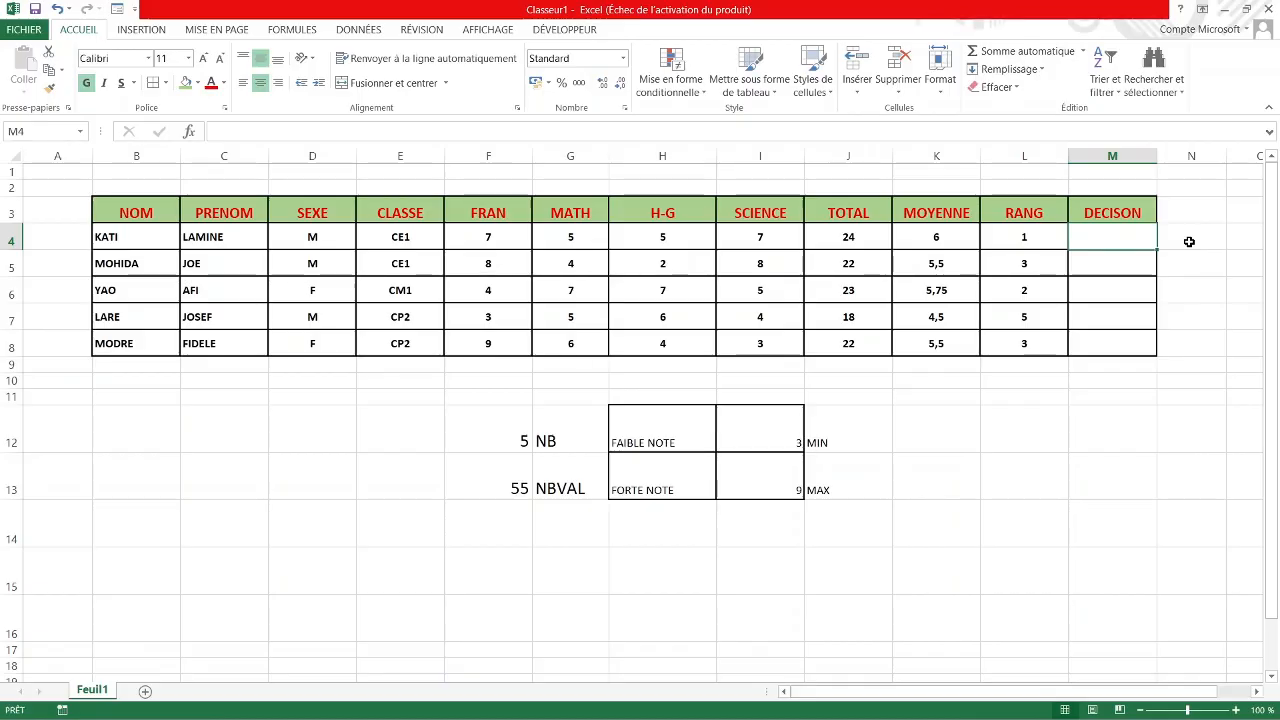
{"action": "type", "text": "=SI("}
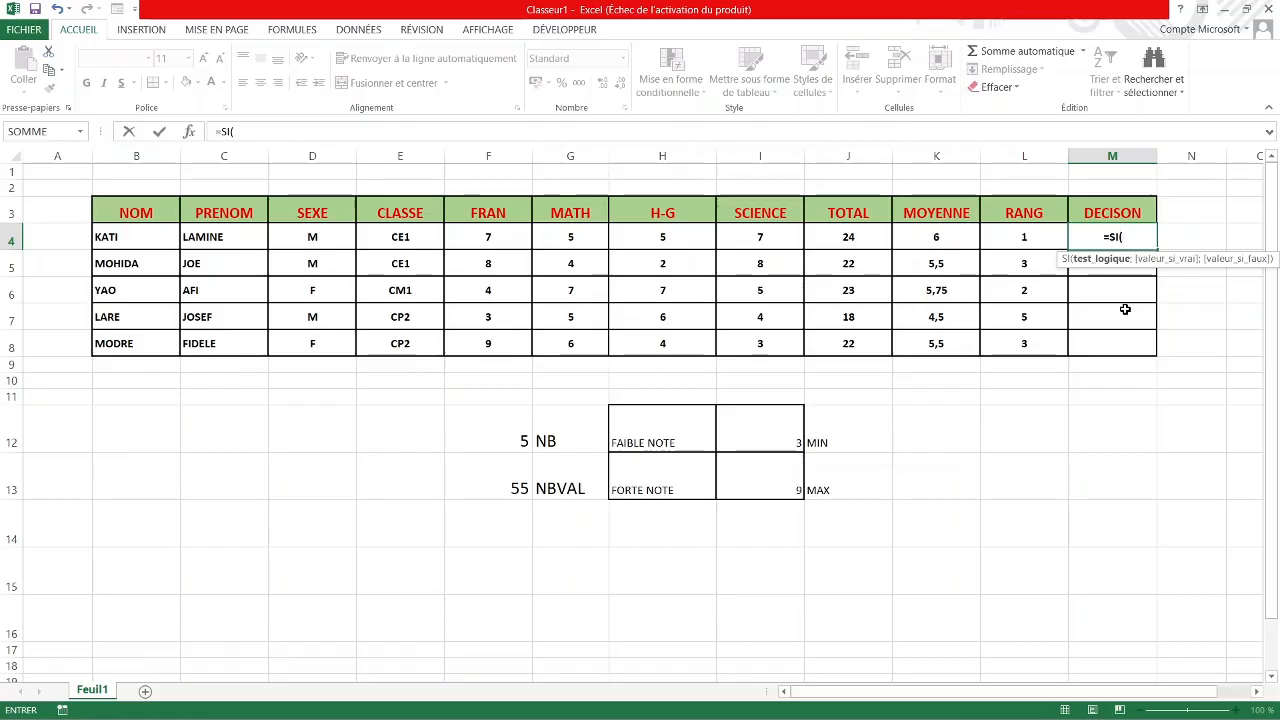
{"action": "left_click", "coordinate": [932, 239]}
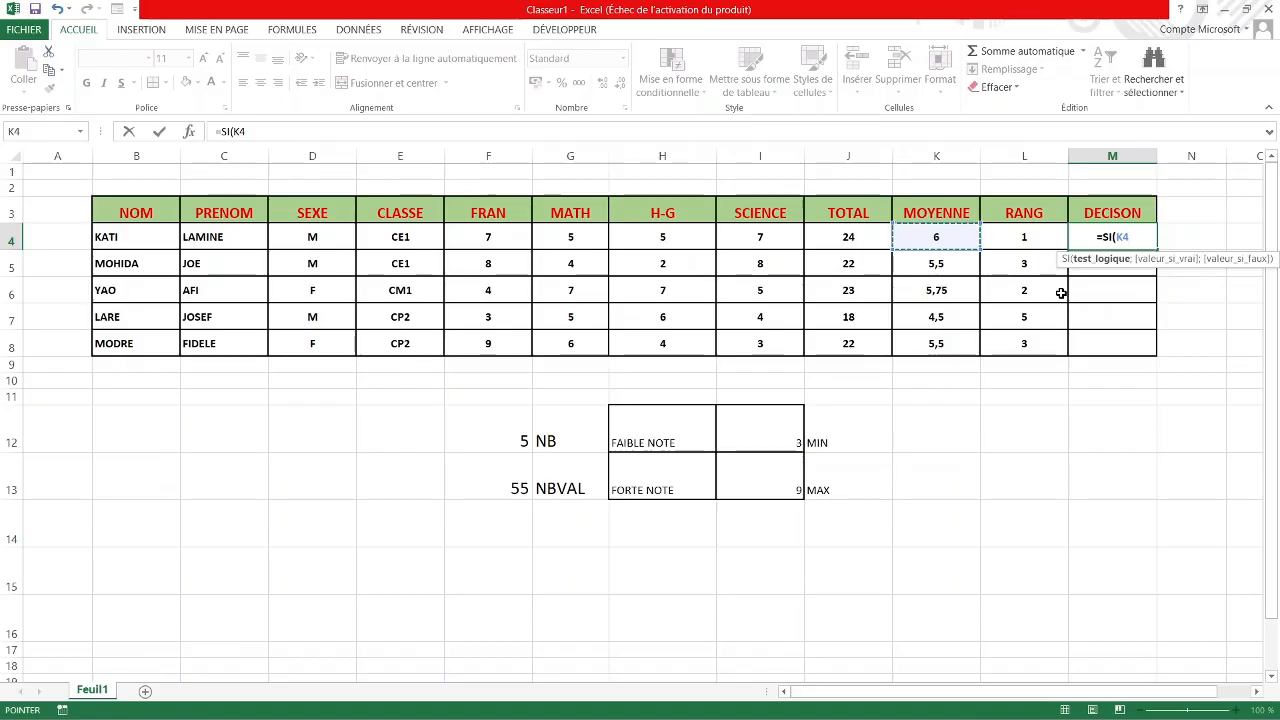
{"action": "type", "text": ">"}
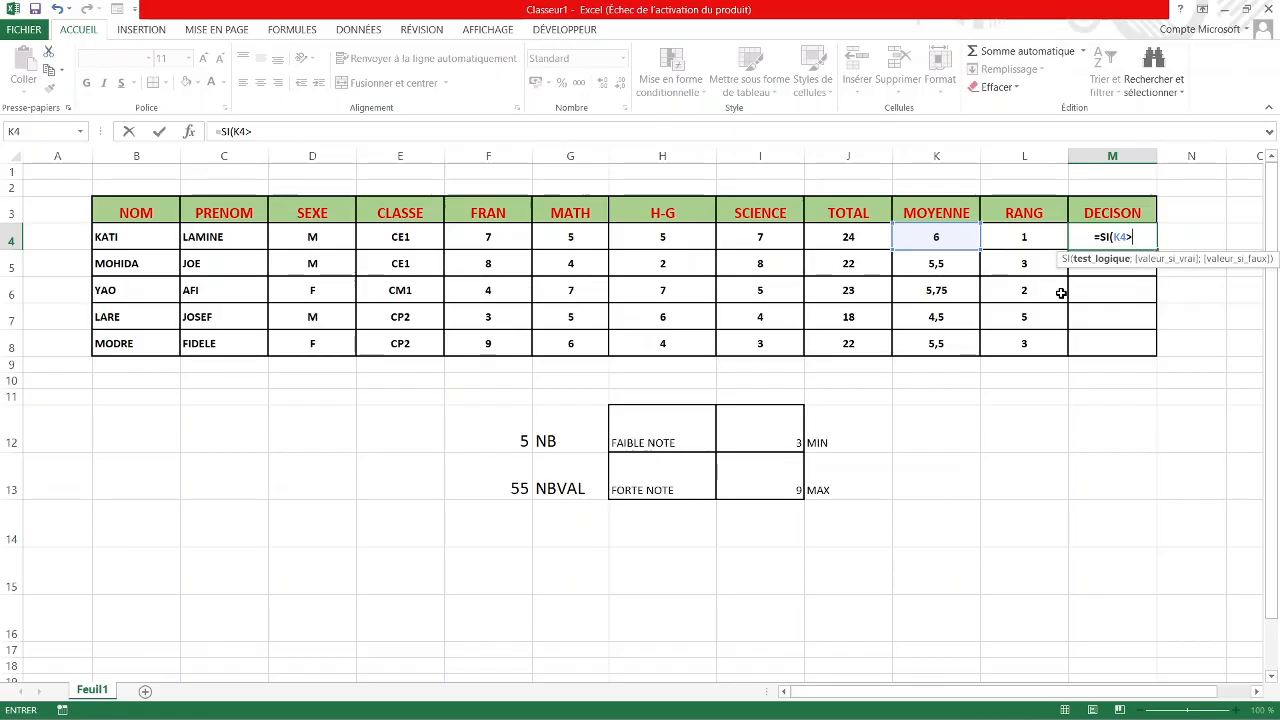
{"action": "type", "text": "="}
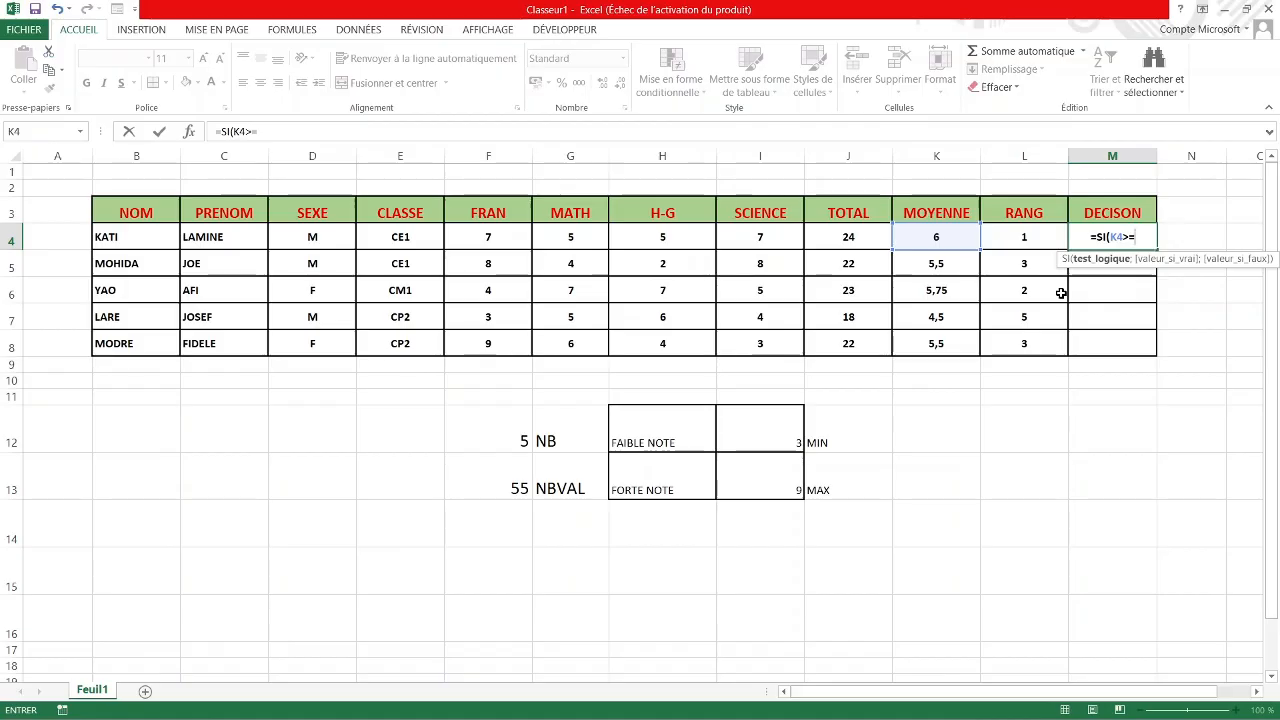
{"action": "type", "text": "5;"}
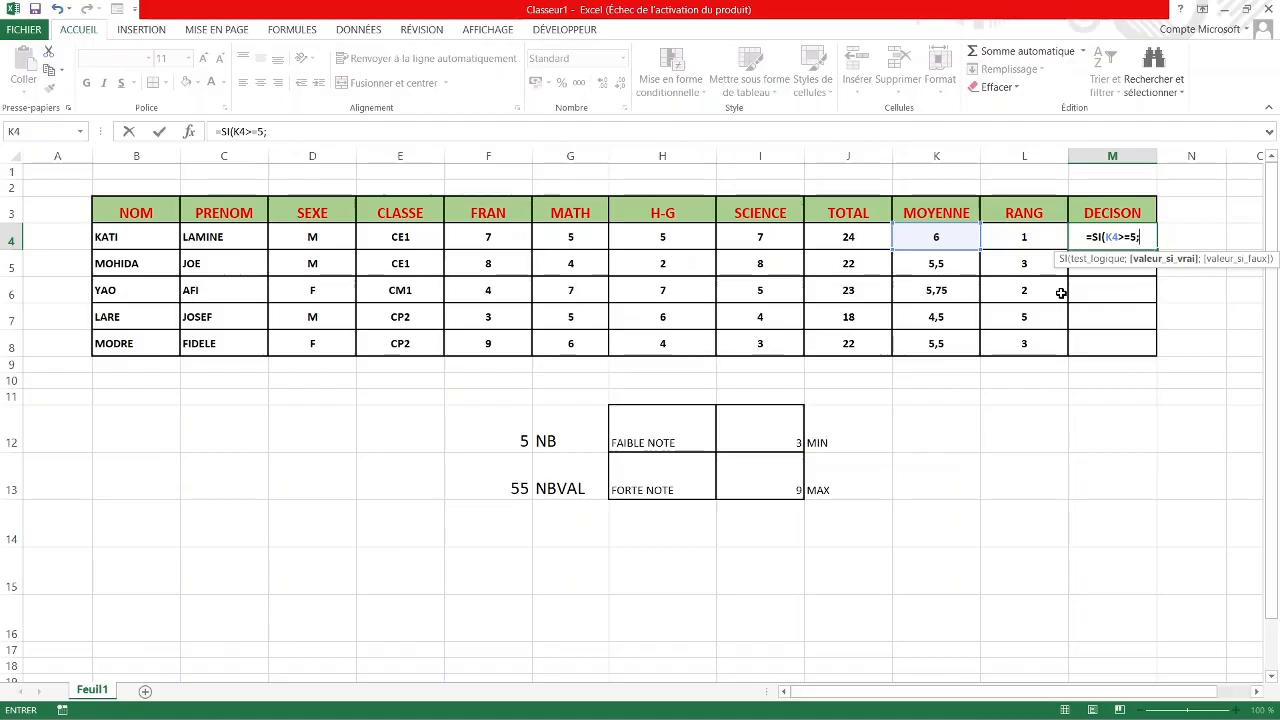
{"action": "type", "text": "\""}
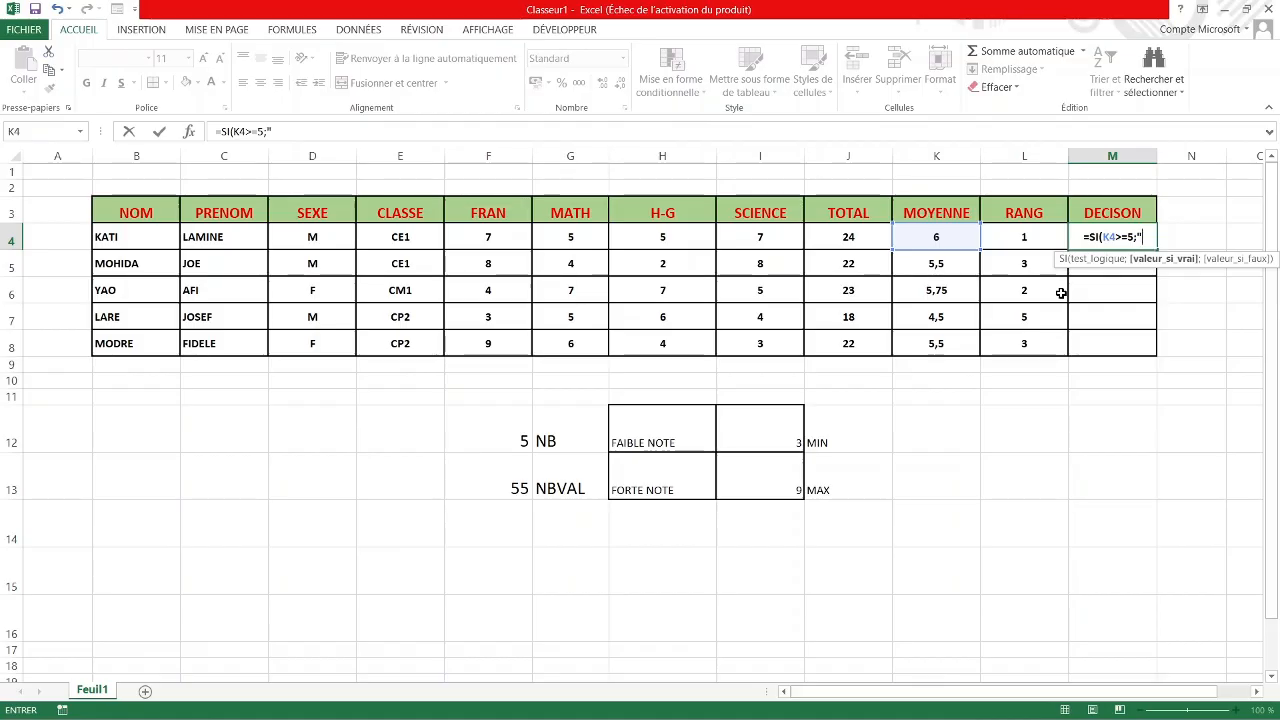
{"action": "type", "text": "A"}
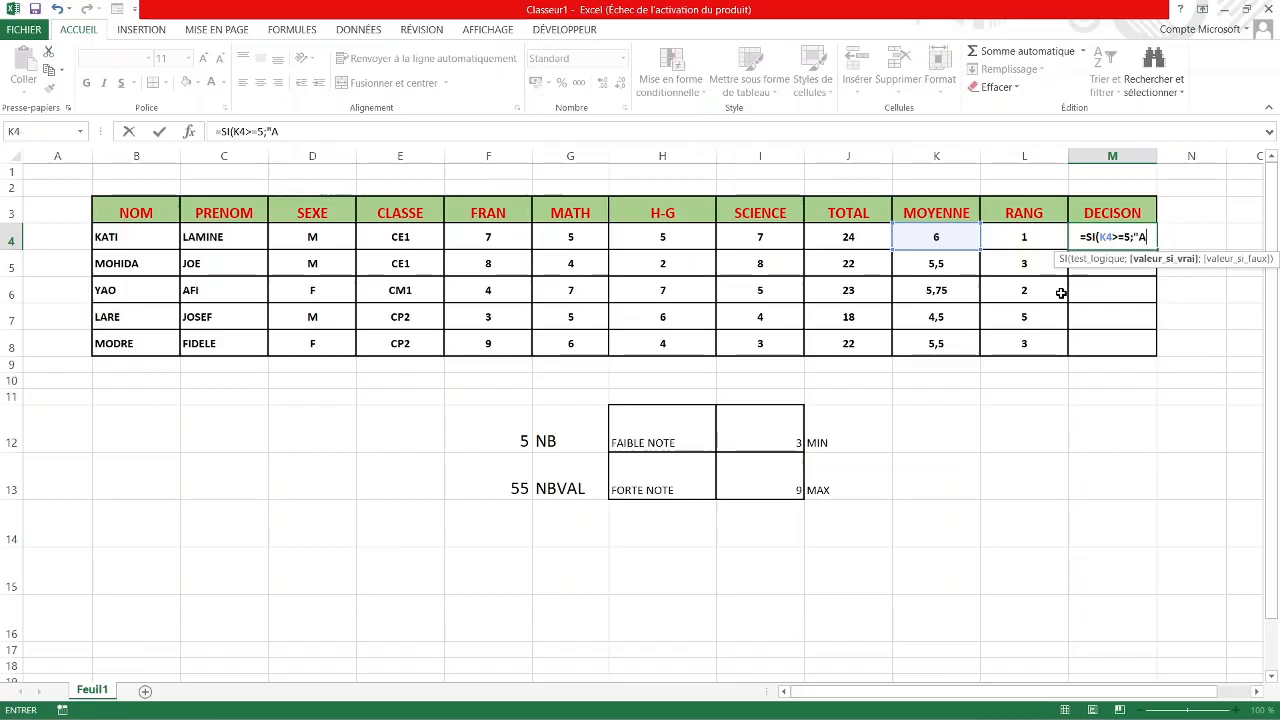
{"action": "type", "text": "dmis"}
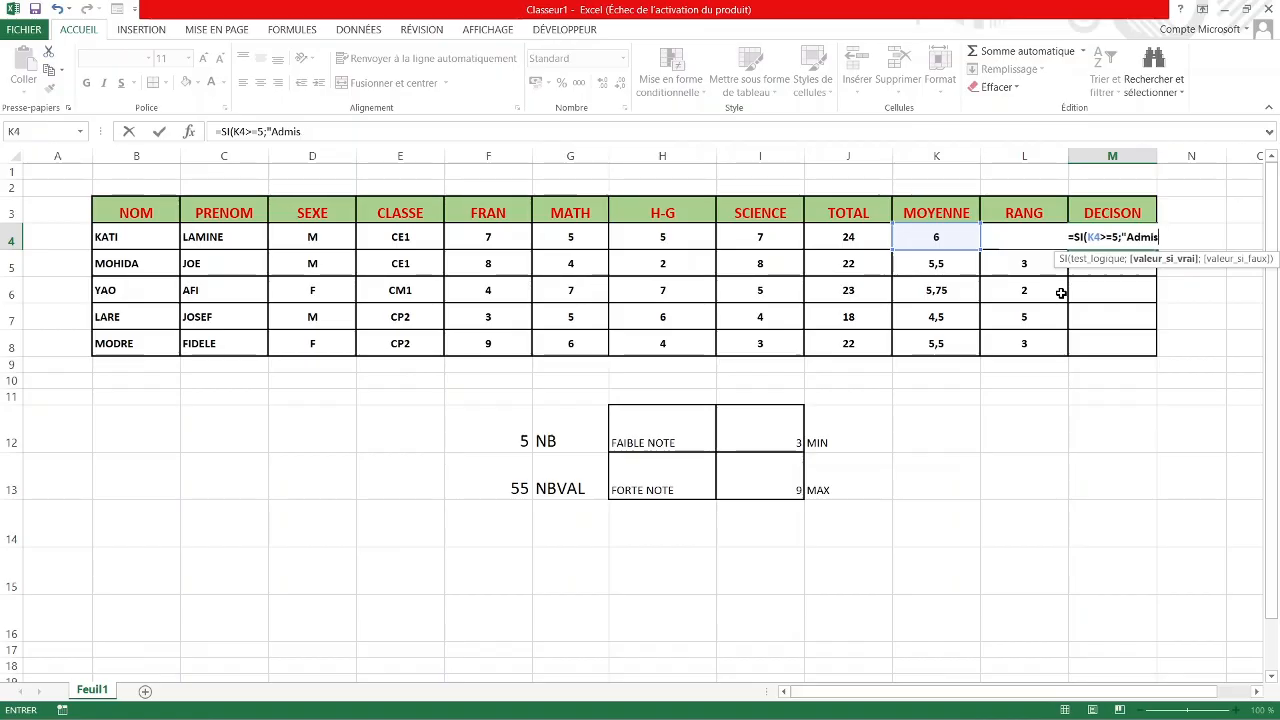
{"action": "type", "text": "\""}
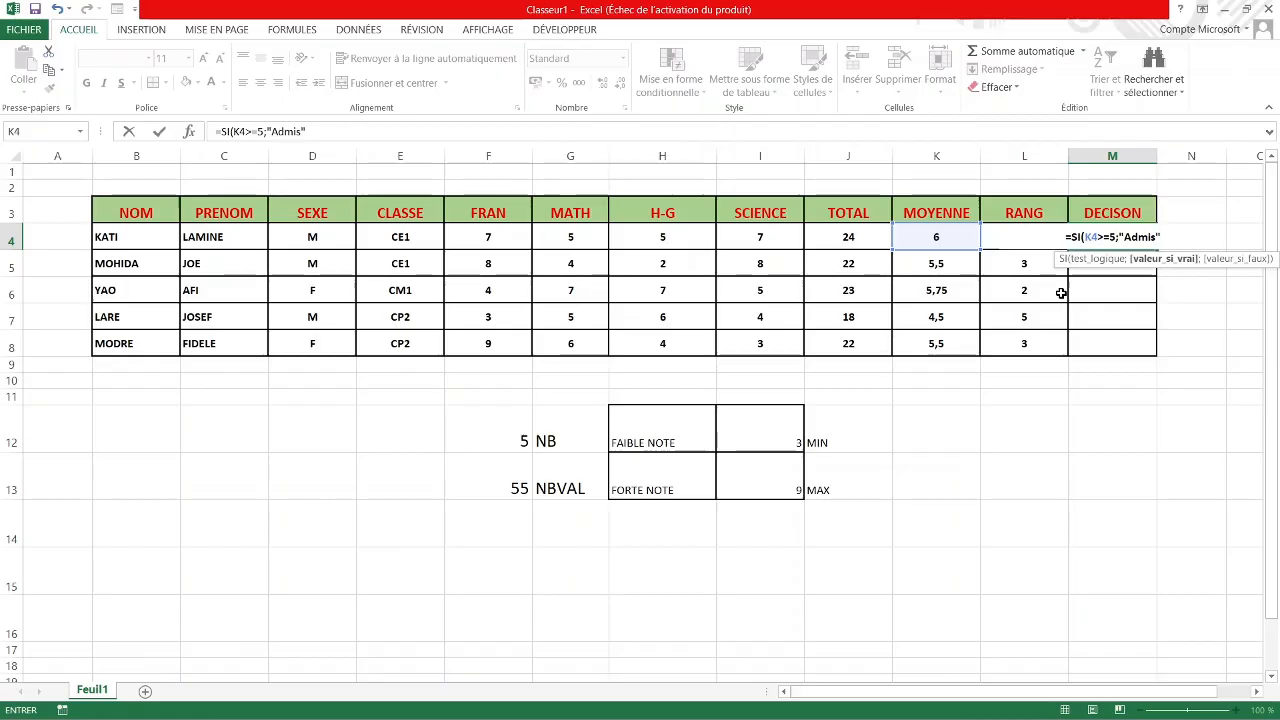
{"action": "type", "text": ";"}
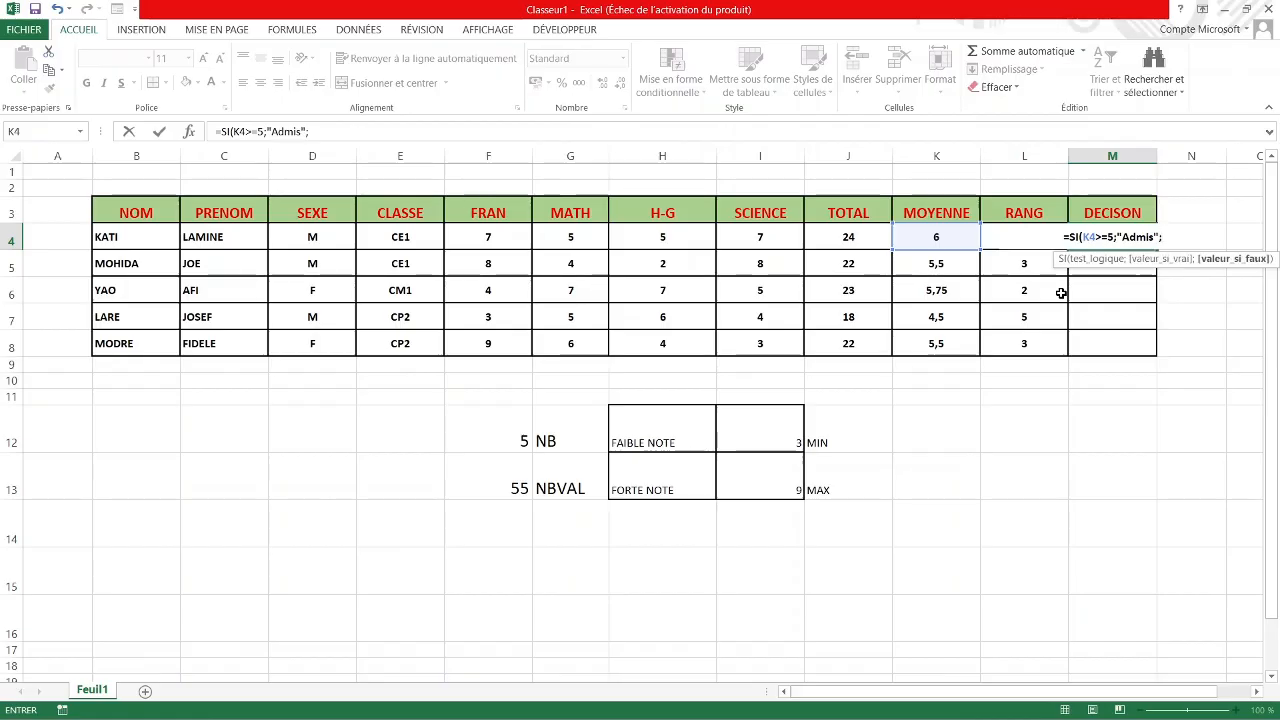
{"action": "type", "text": "\""}
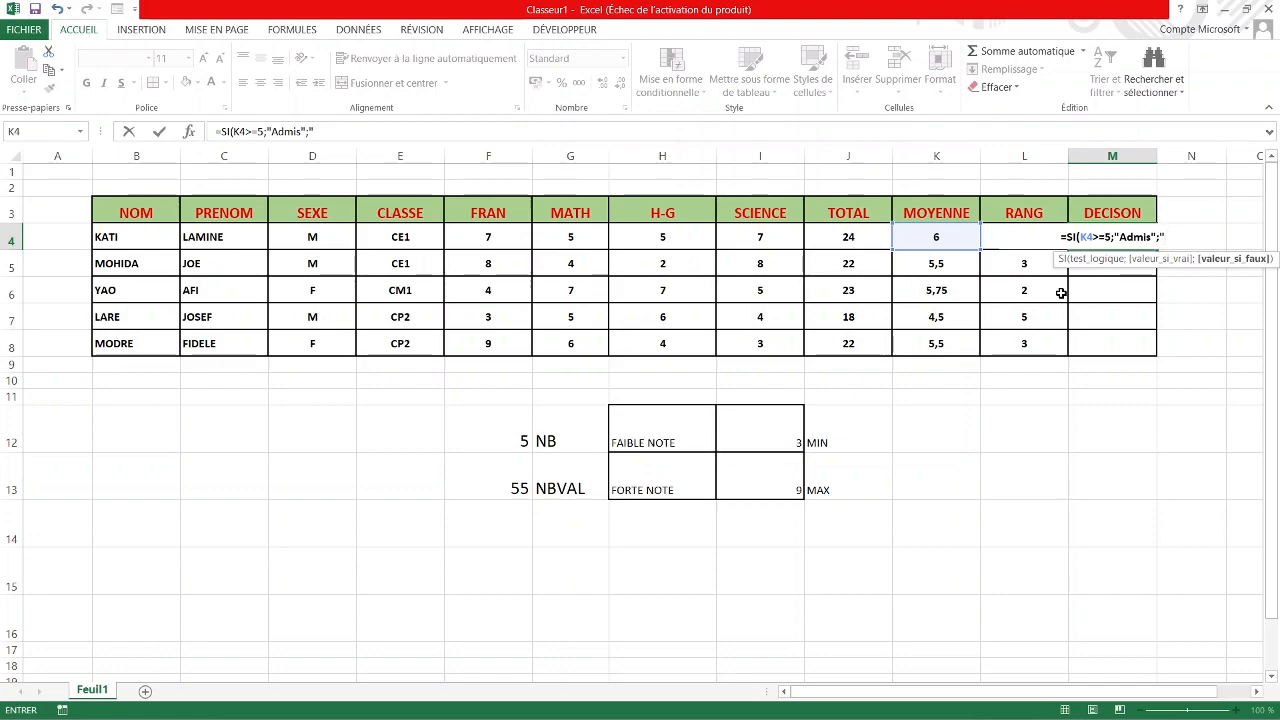
{"action": "type", "text": "E"}
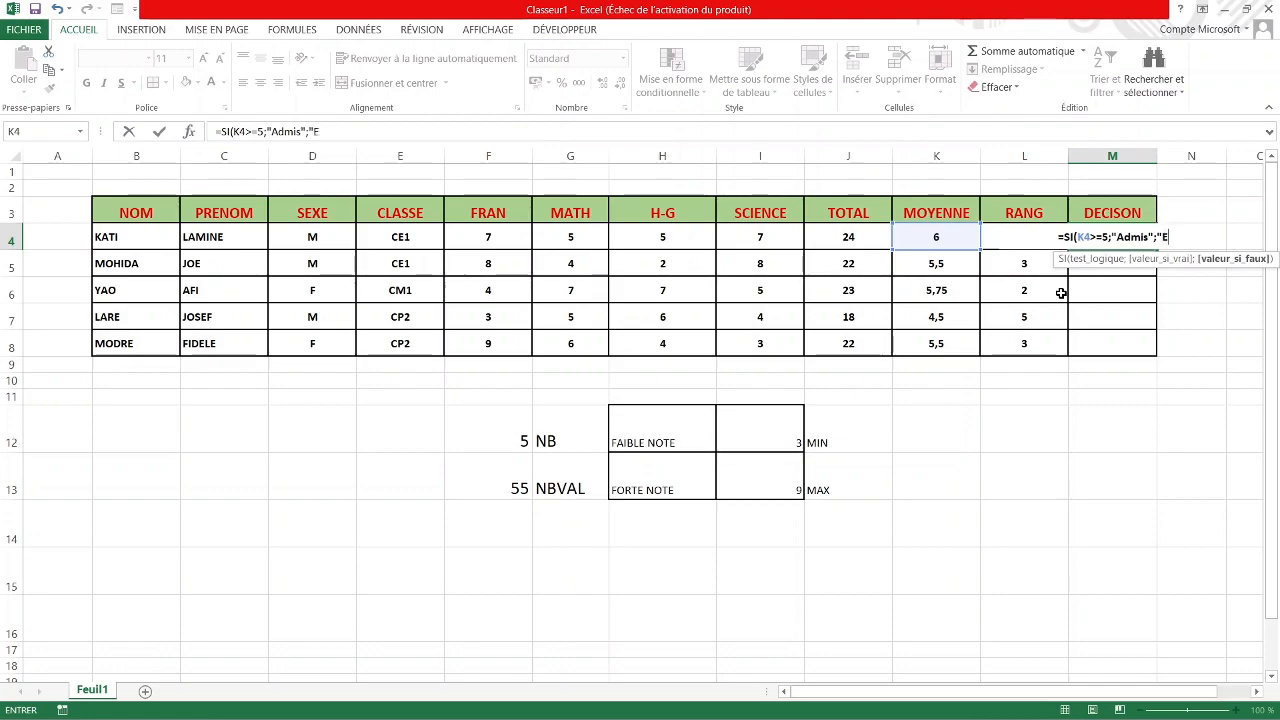
{"action": "type", "text": "choué"}
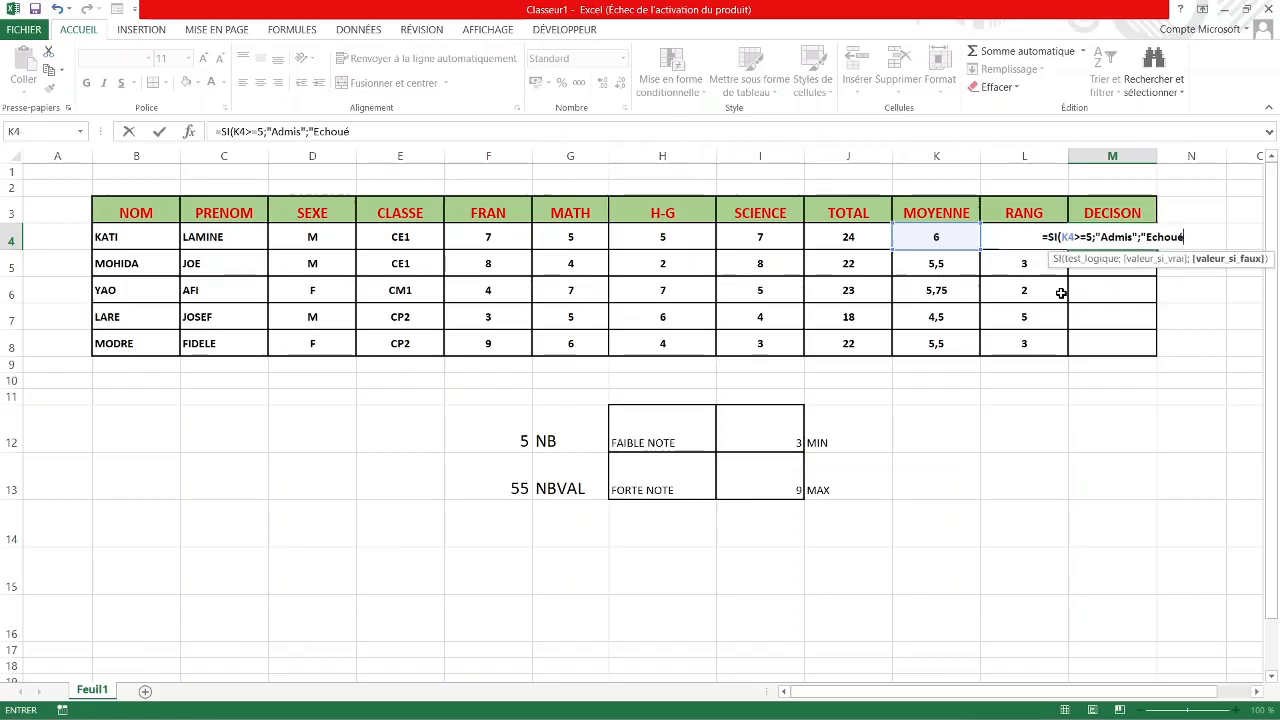
{"action": "type", "text": "\")"}
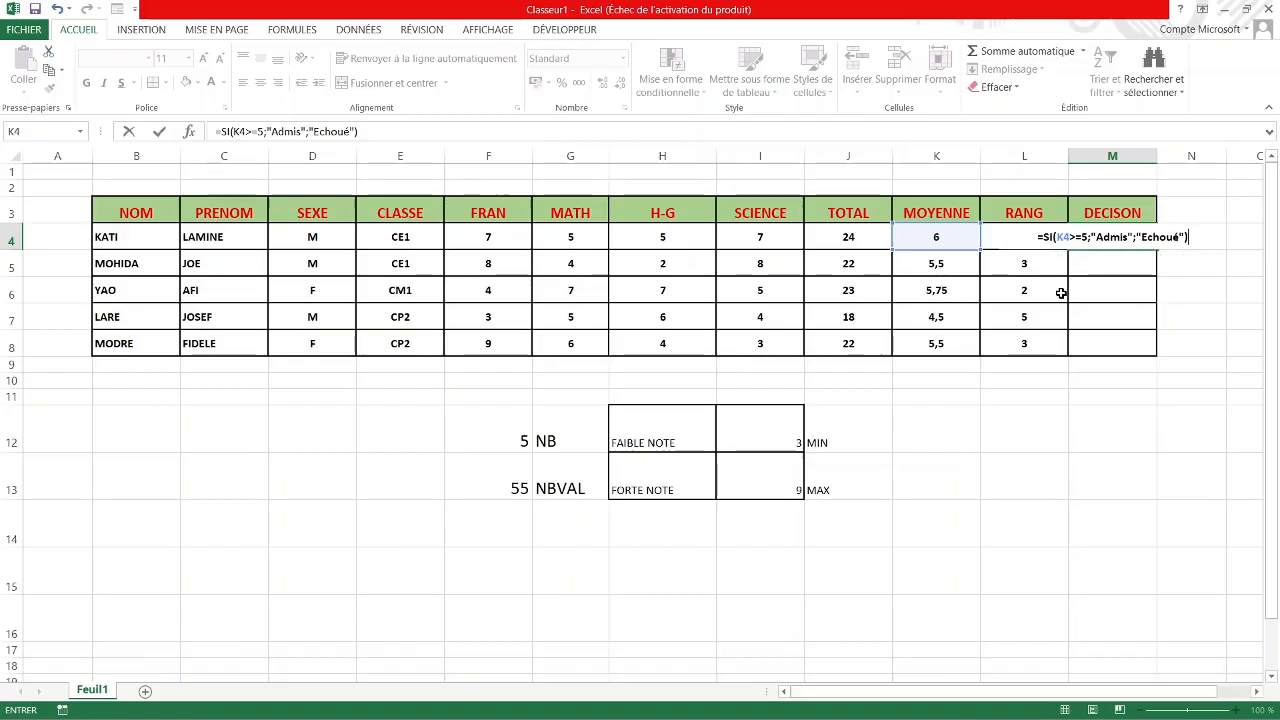
{"action": "key", "text": "Return"}
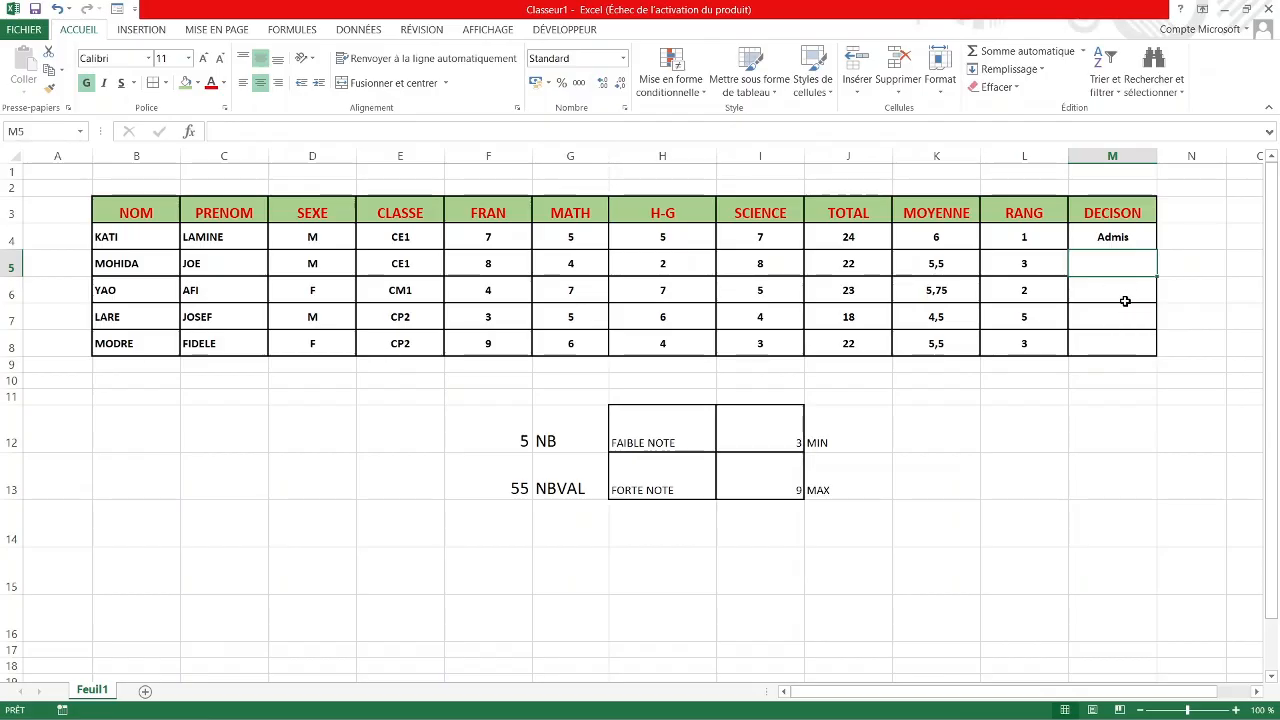
Fill the SI formula from M4 down through M8 for the remaining students.
{"action": "left_click", "coordinate": [1194, 201]}
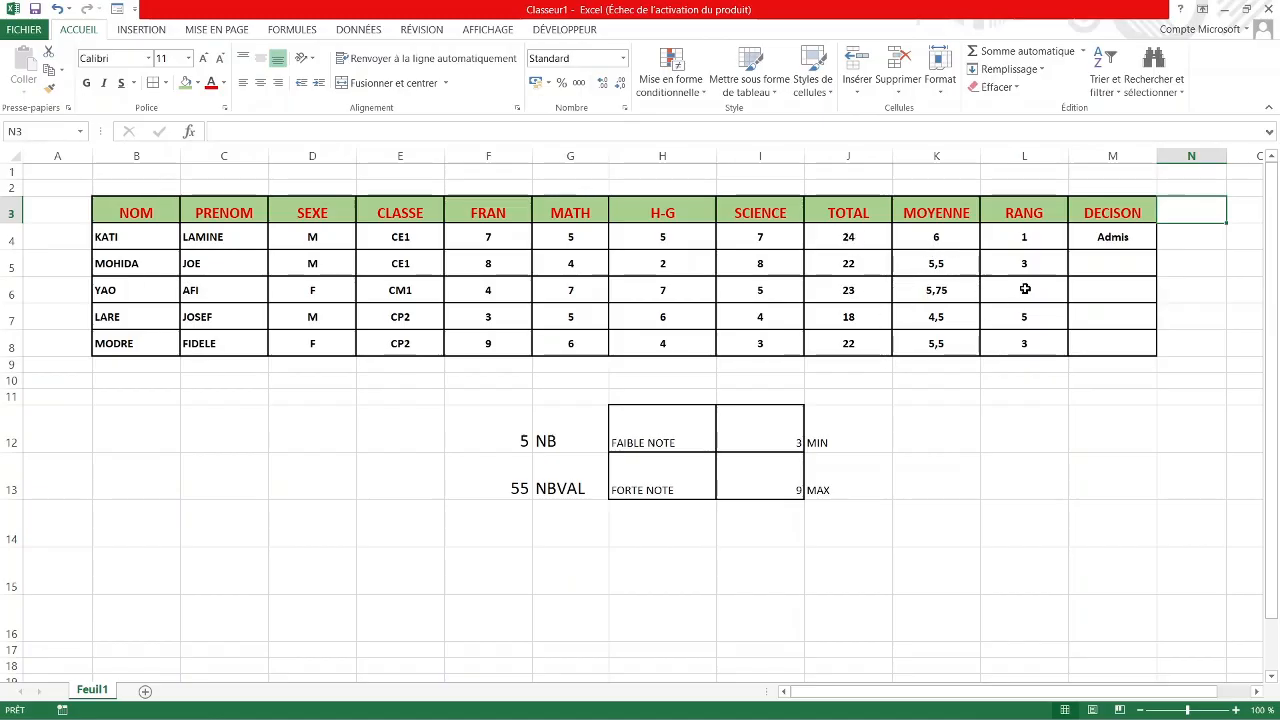
{"action": "left_click", "coordinate": [1141, 243]}
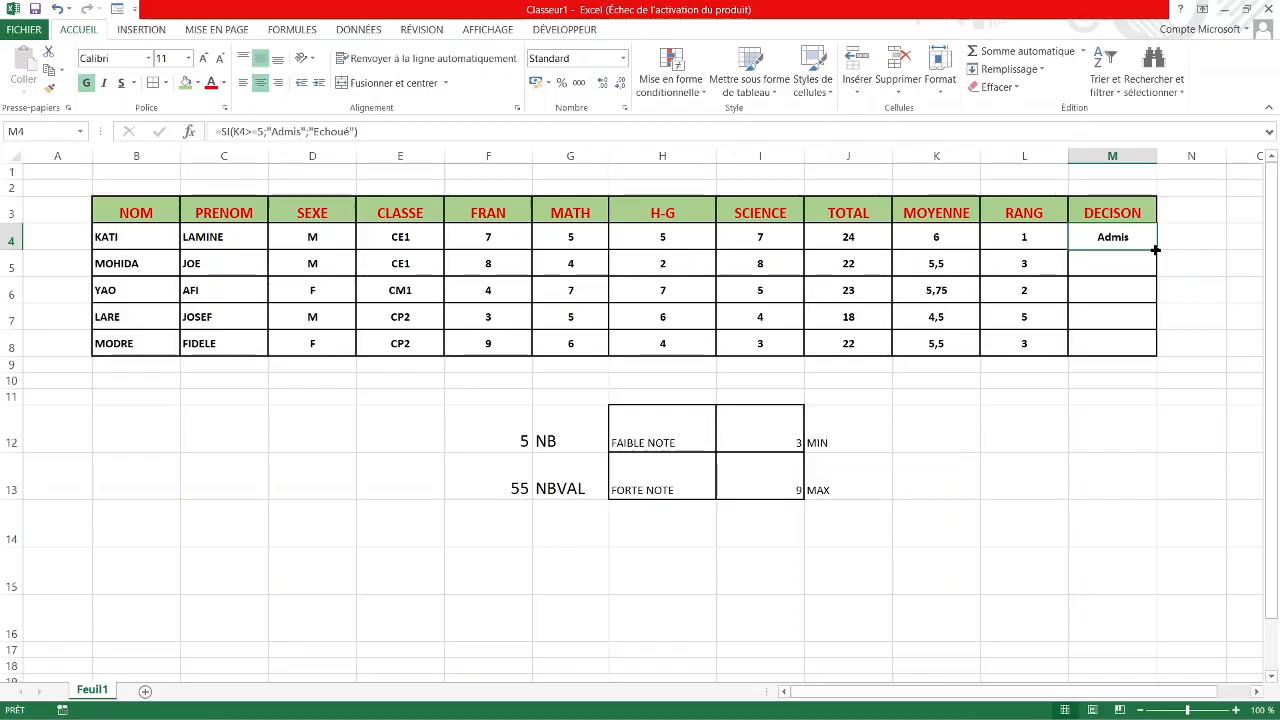
{"action": "double_click", "coordinate": [1156, 250]}
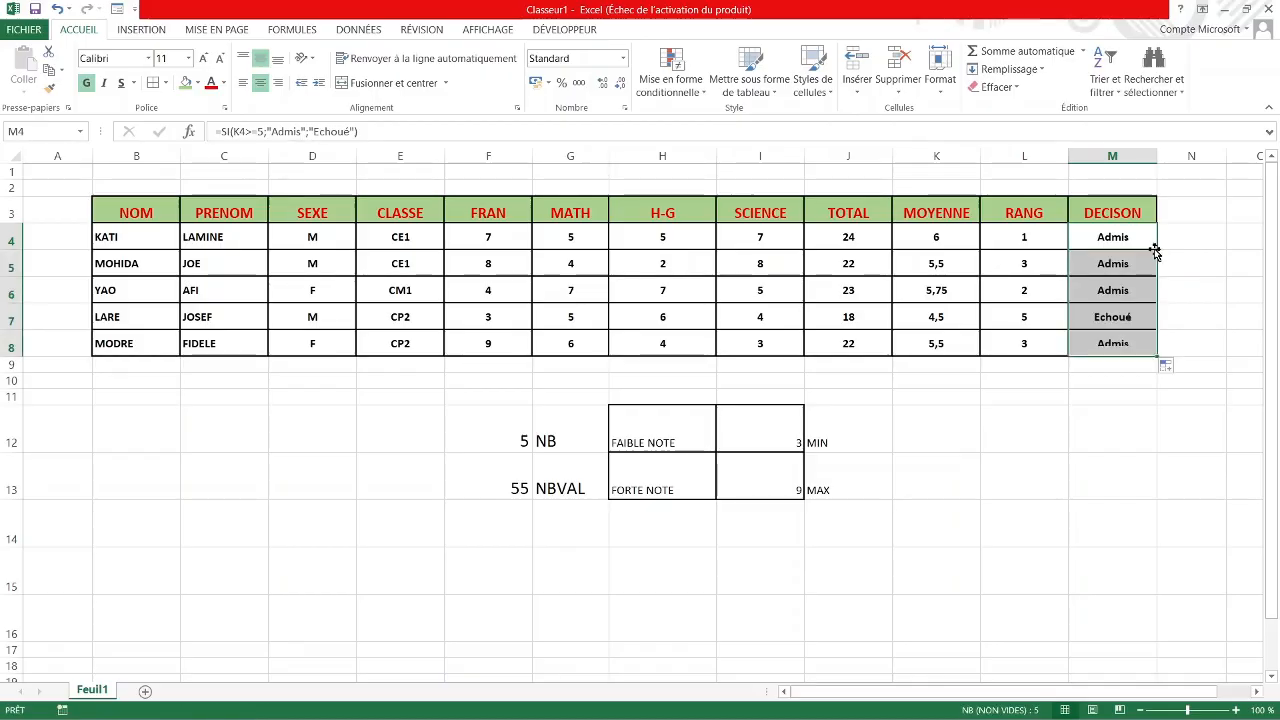
{"action": "left_click", "coordinate": [1128, 439]}
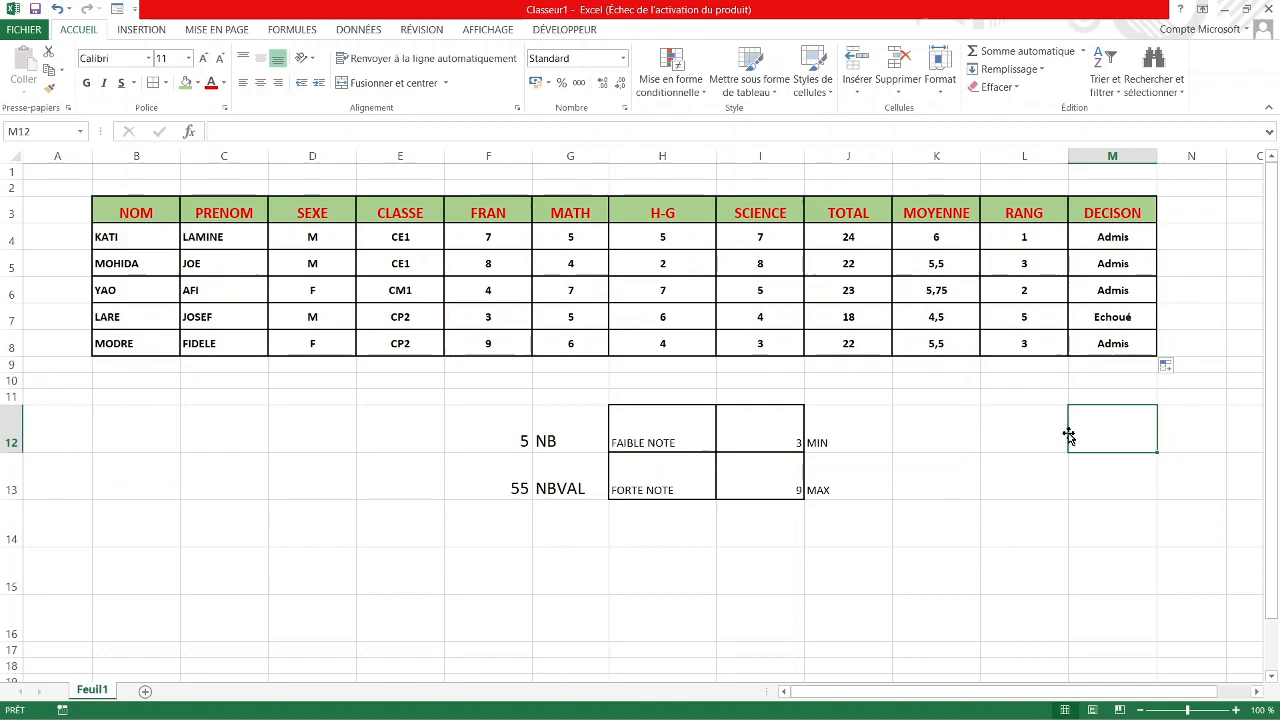
{"action": "key", "text": "Return"}
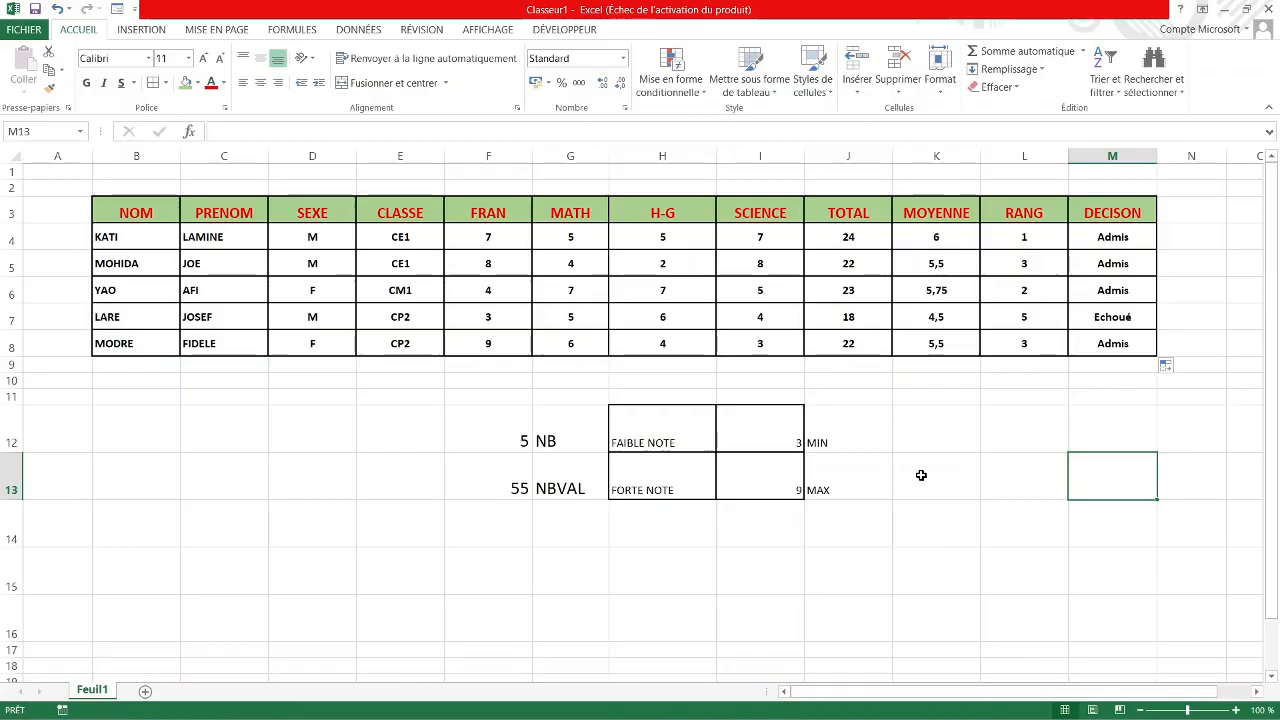
Clear the contents of F12:J14 below the grades table and remove all borders from that range.
{"action": "left_click_drag", "start_coordinate": [520, 410], "coordinate": [834, 525]}
{"action": "key", "text": "Delete"}
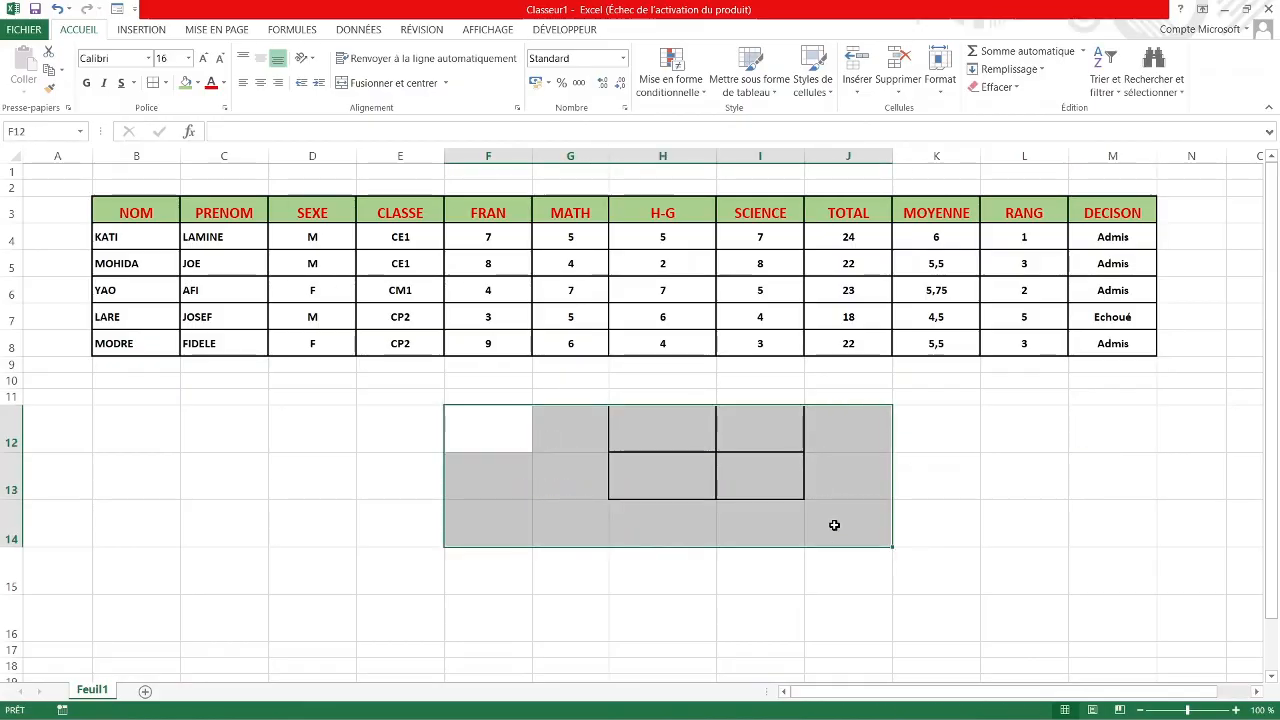
{"action": "left_click", "coordinate": [165, 83]}
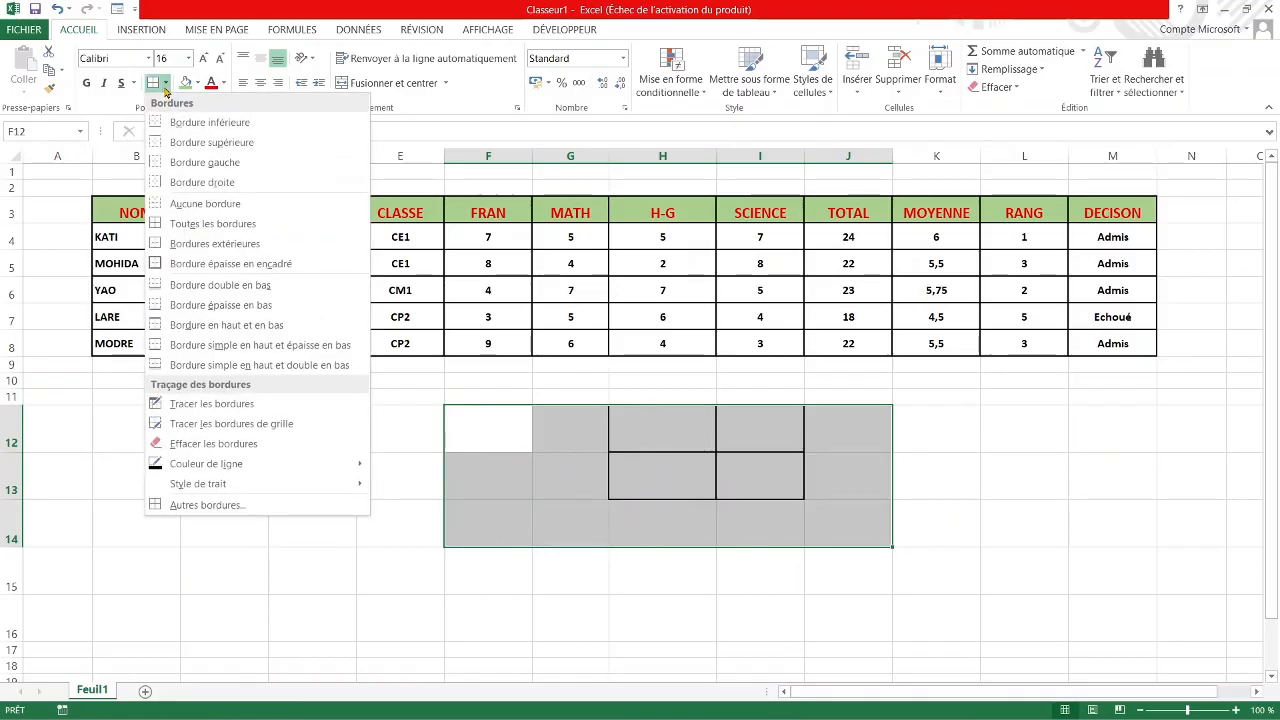
{"action": "left_click", "coordinate": [198, 205]}
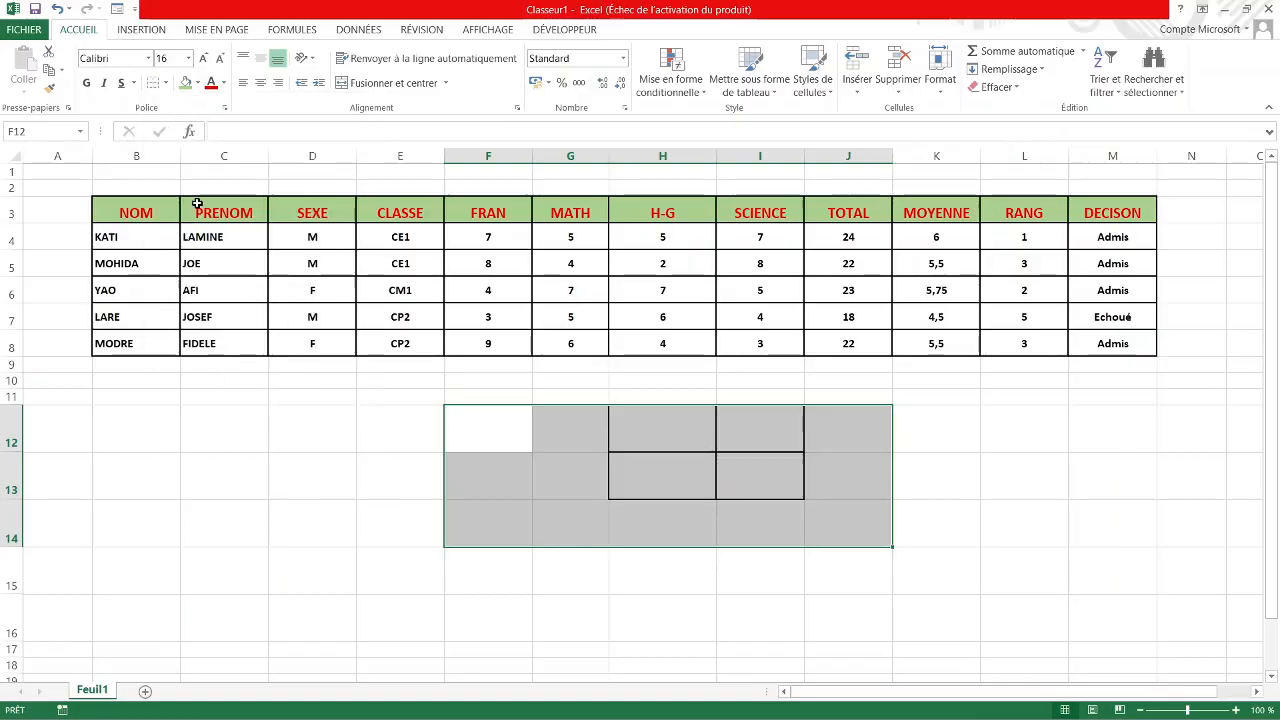
{"action": "left_click", "coordinate": [677, 439]}
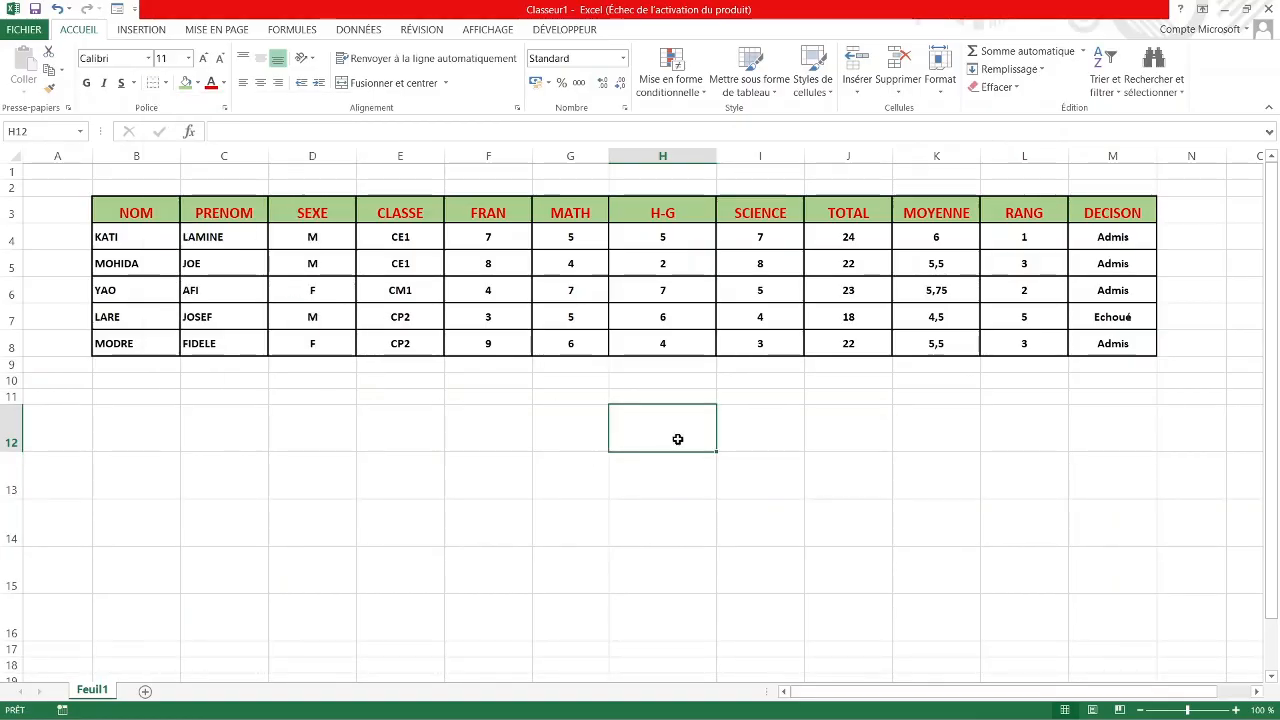
{"action": "left_click", "coordinate": [500, 480]}
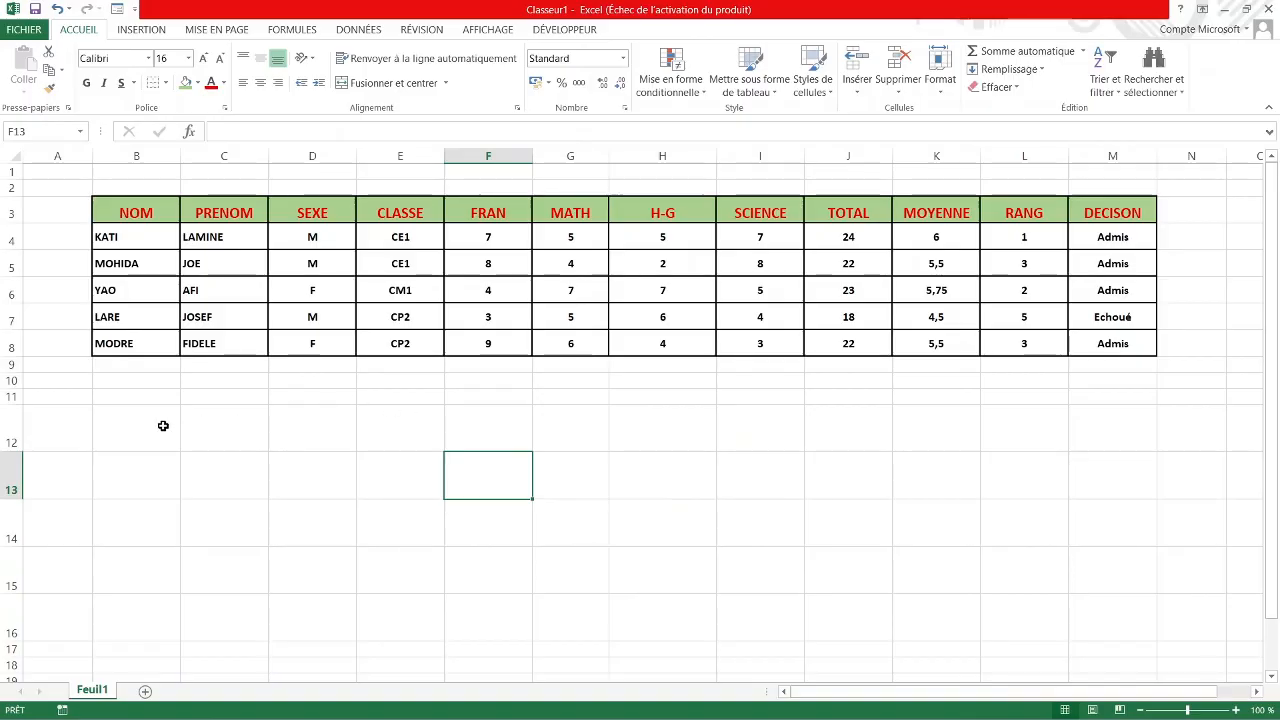
Reduce the height of rows 12 to 16 together so they are close to the neighbouring rows' height.
{"action": "left_click_drag", "start_coordinate": [10, 432], "coordinate": [14, 623]}
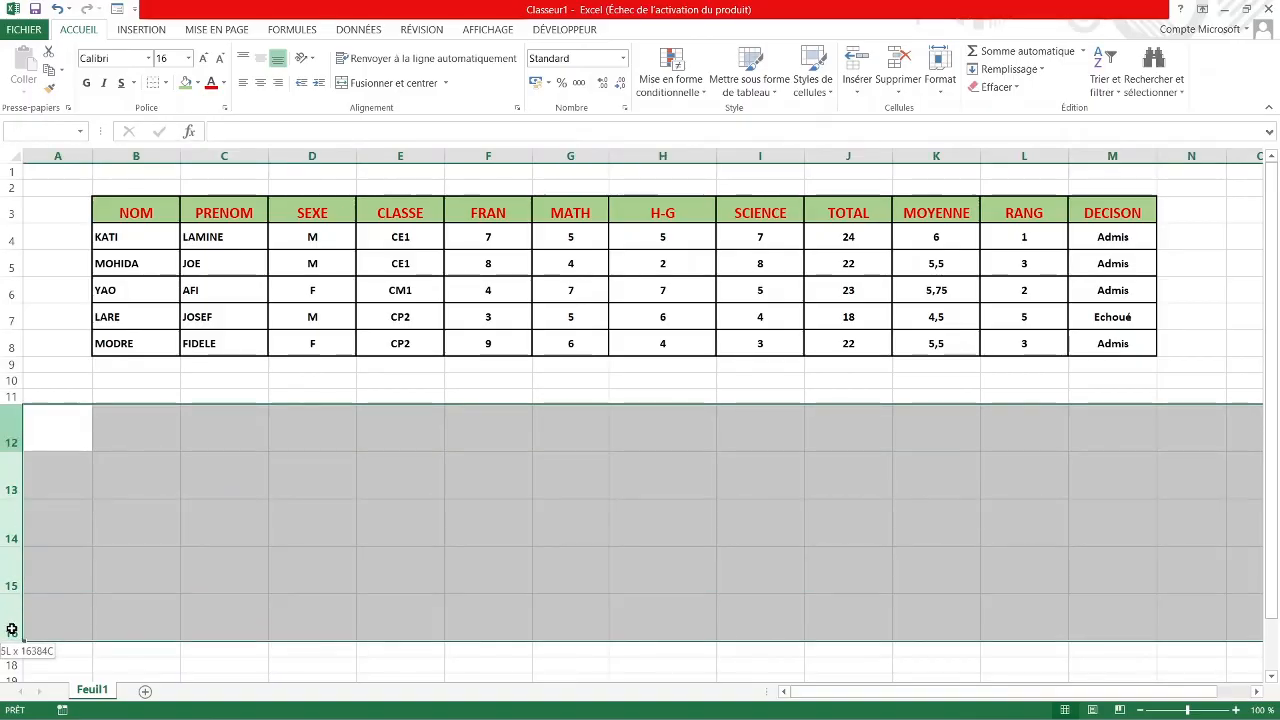
{"action": "left_click_drag", "start_coordinate": [6, 545], "coordinate": [9, 505]}
{"action": "left_click", "coordinate": [216, 561]}
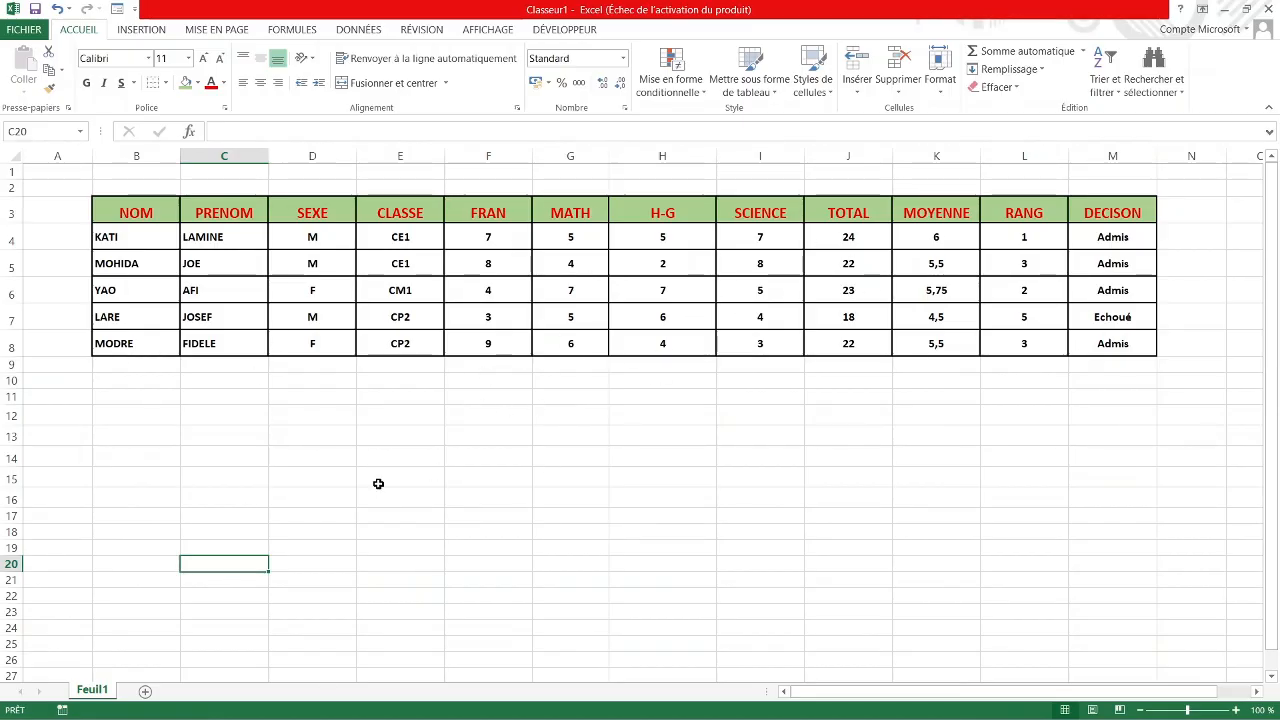
{"action": "left_click", "coordinate": [215, 436]}
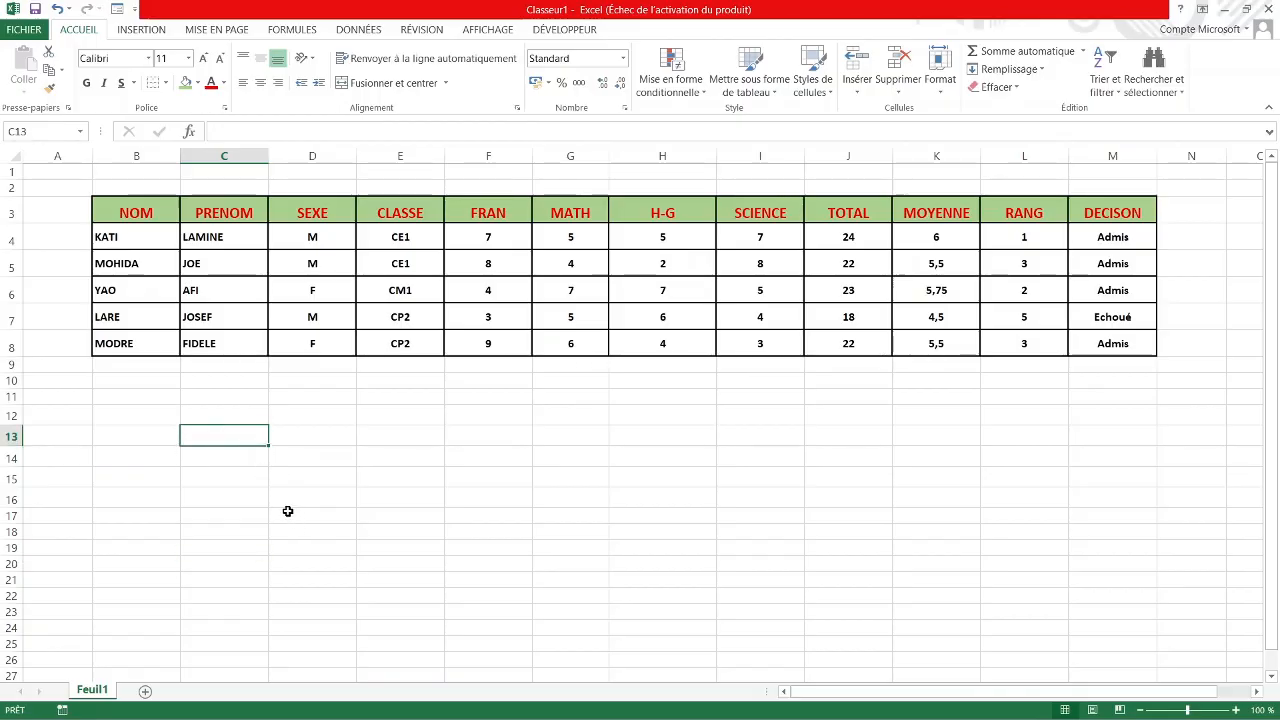
Enter the title "tableau récapitulatif" in cell E12 and autofit column E to the text.
{"action": "left_click", "coordinate": [404, 415]}
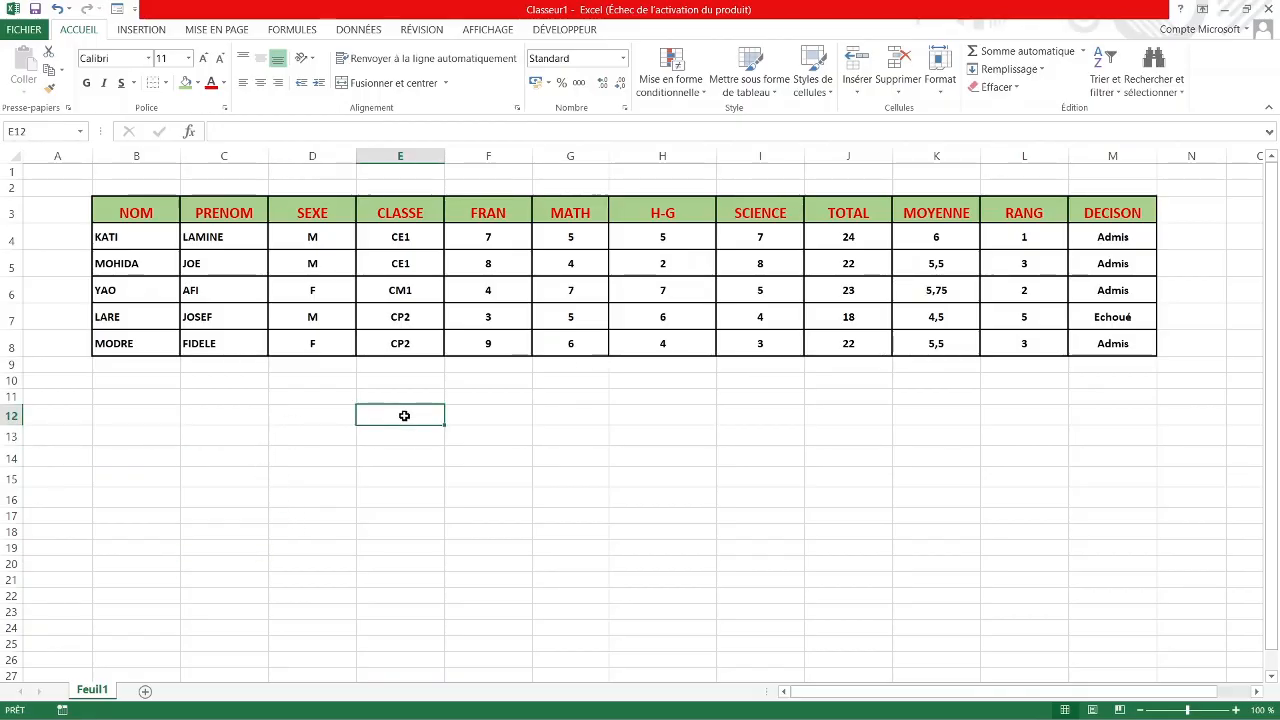
{"action": "type", "text": "table"}
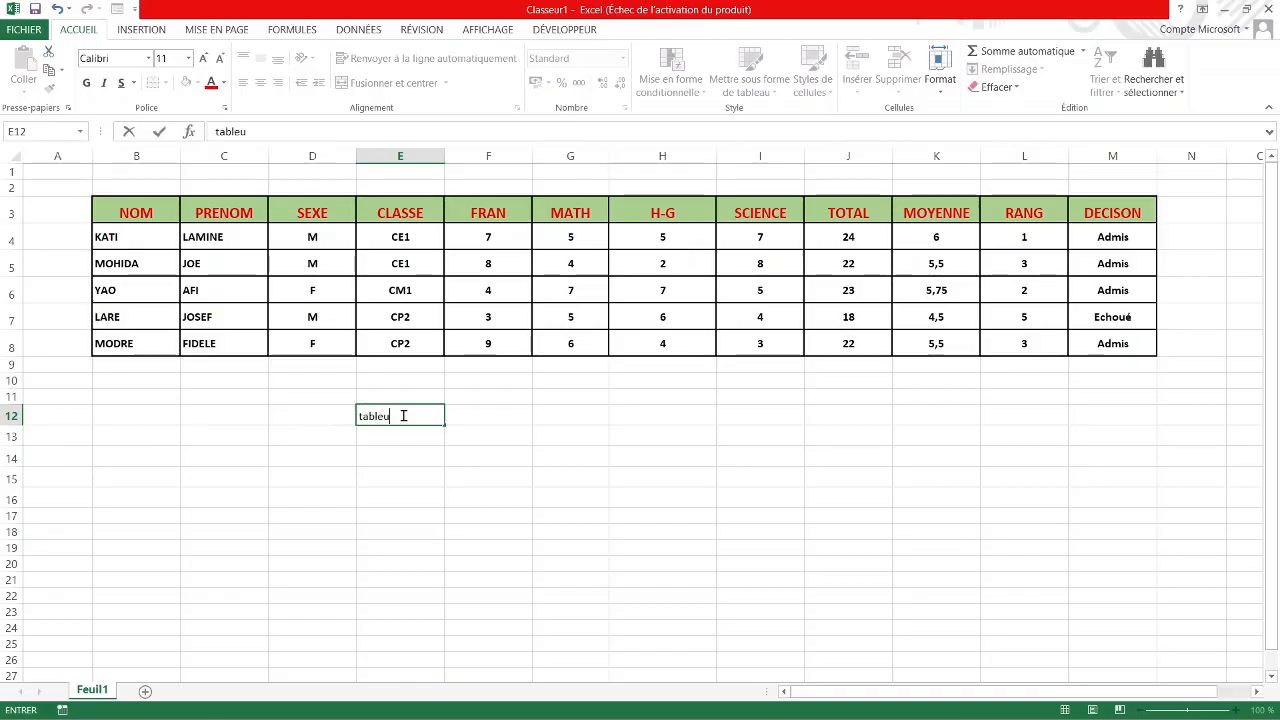
{"action": "type", "text": "au ré"}
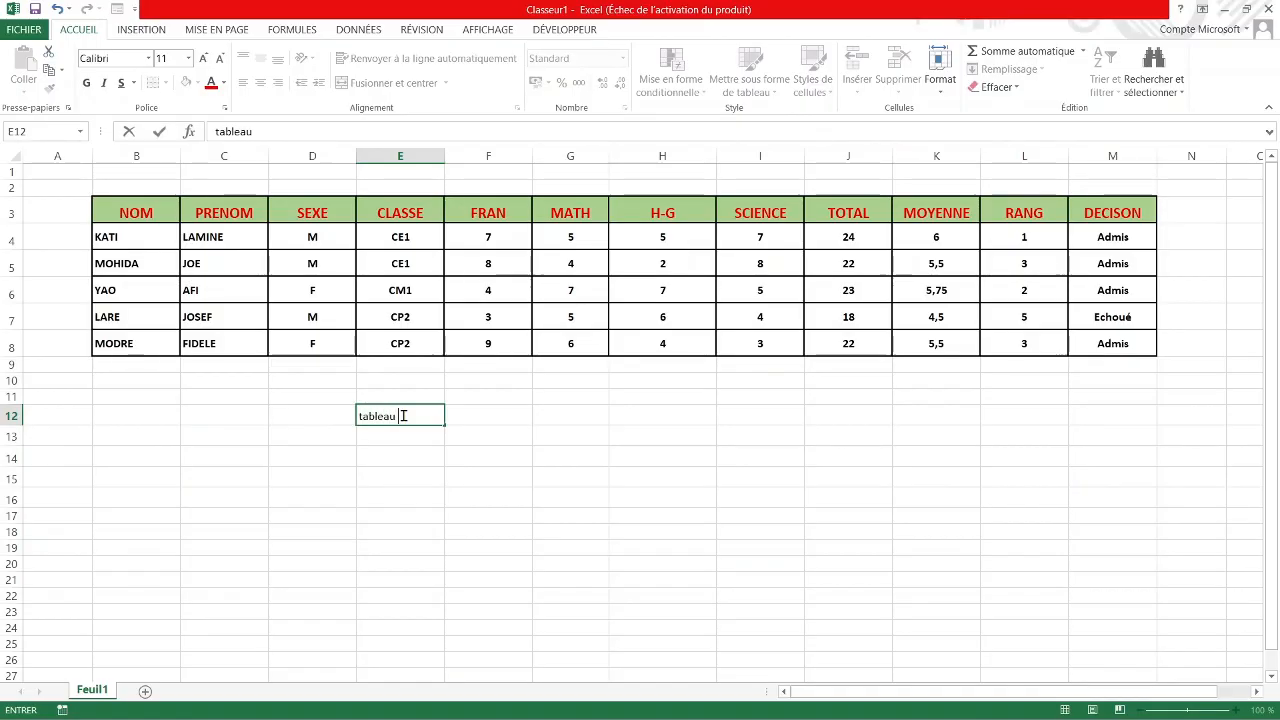
{"action": "type", "text": "c"}
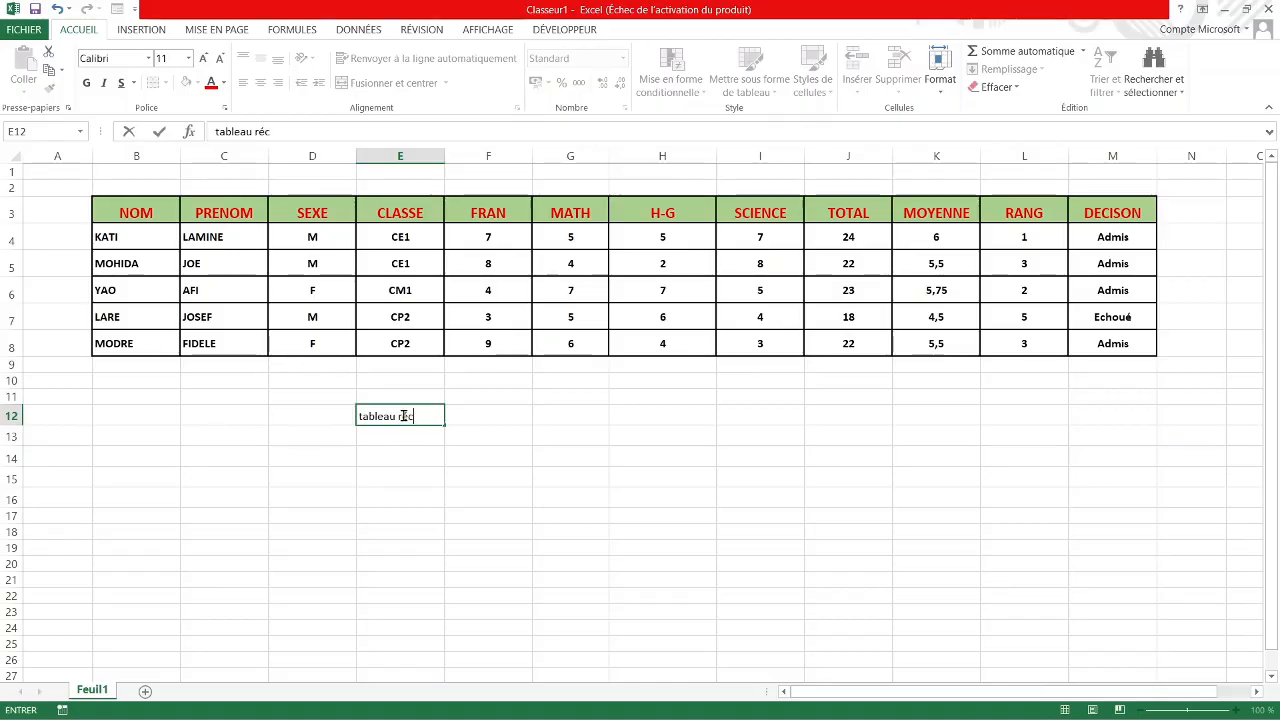
{"action": "type", "text": "apitulatif"}
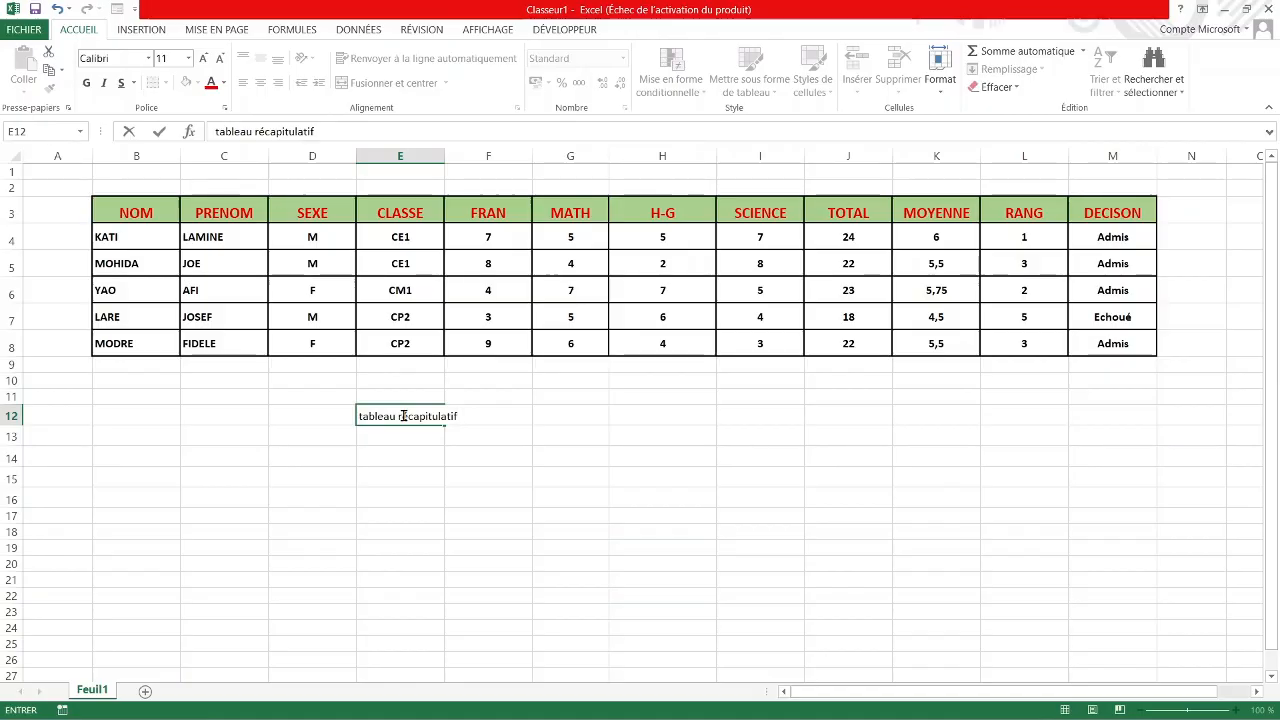
{"action": "left_click", "coordinate": [441, 160]}
{"action": "double_click", "coordinate": [444, 159]}
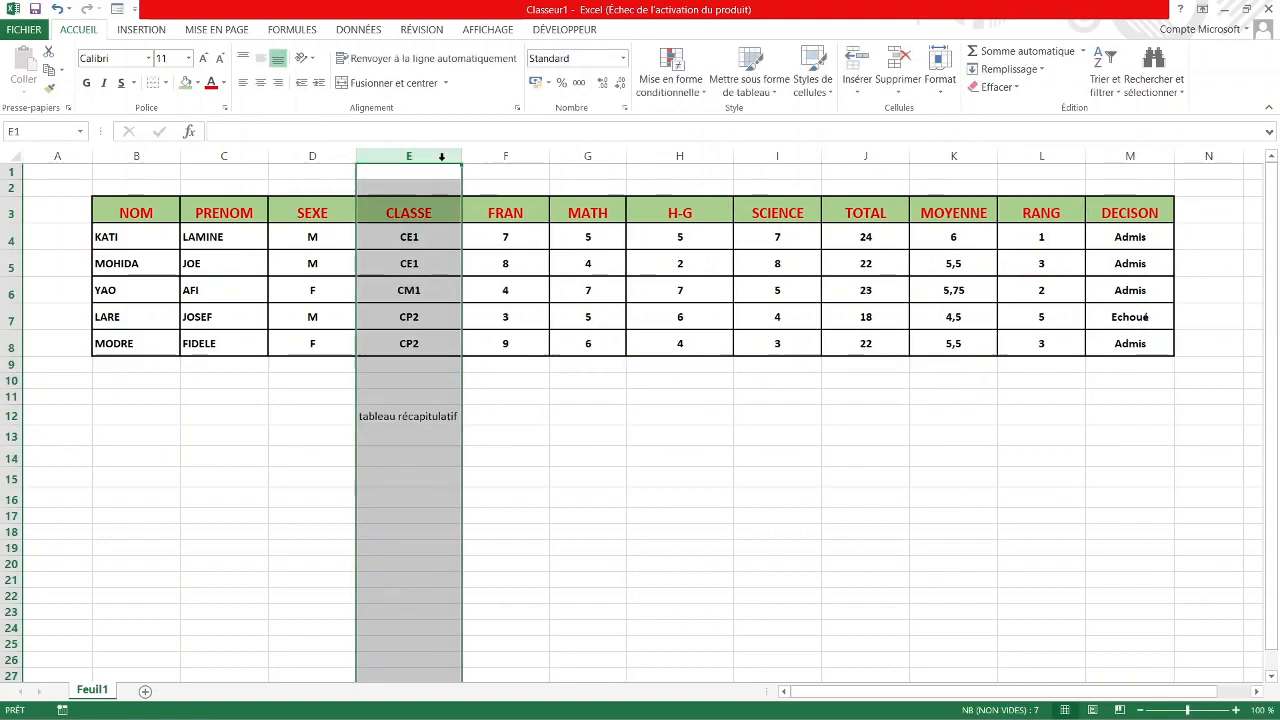
Make the "tableau récapitulatif" title in cell E12 bold.
{"action": "left_click", "coordinate": [426, 418]}
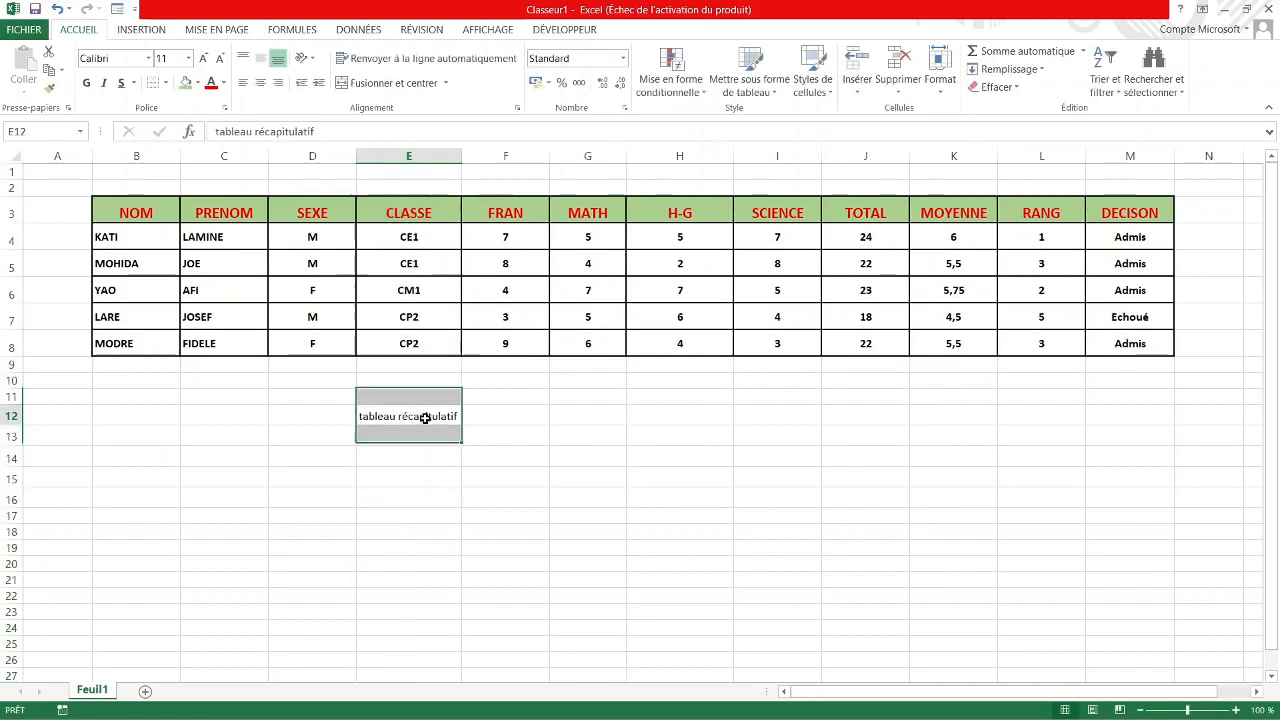
{"action": "left_click", "coordinate": [86, 86]}
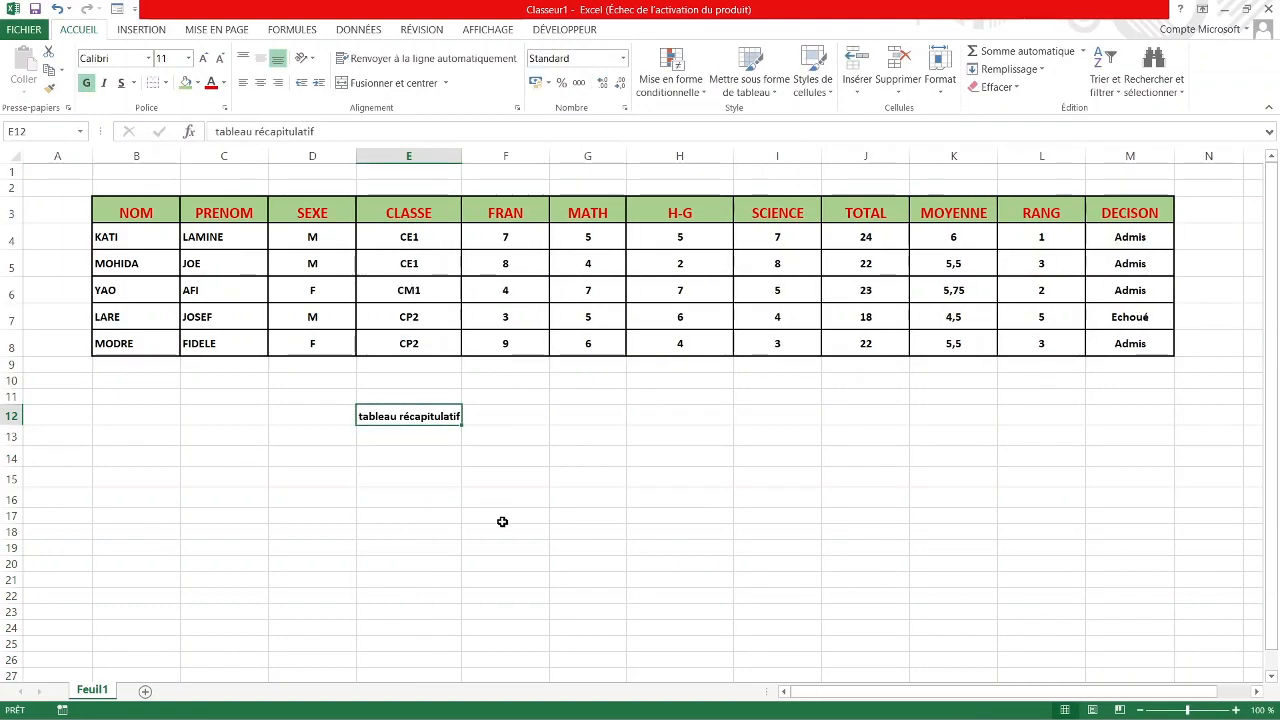
{"action": "left_click", "coordinate": [394, 494]}
{"action": "left_click", "coordinate": [306, 457]}
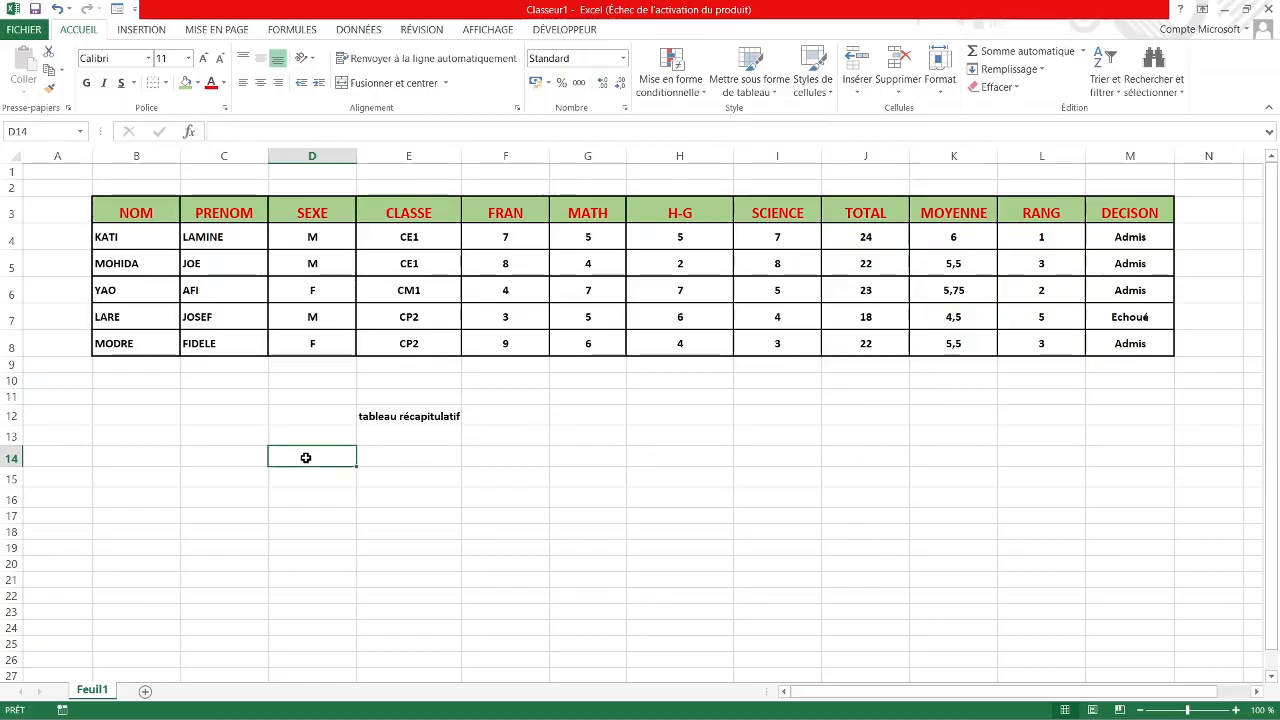
Enter the column headings "Garçcon", "Filles" and "Total" in cells E14, F14 and G14.
{"action": "left_click", "coordinate": [416, 459]}
{"action": "type", "text": "g"}
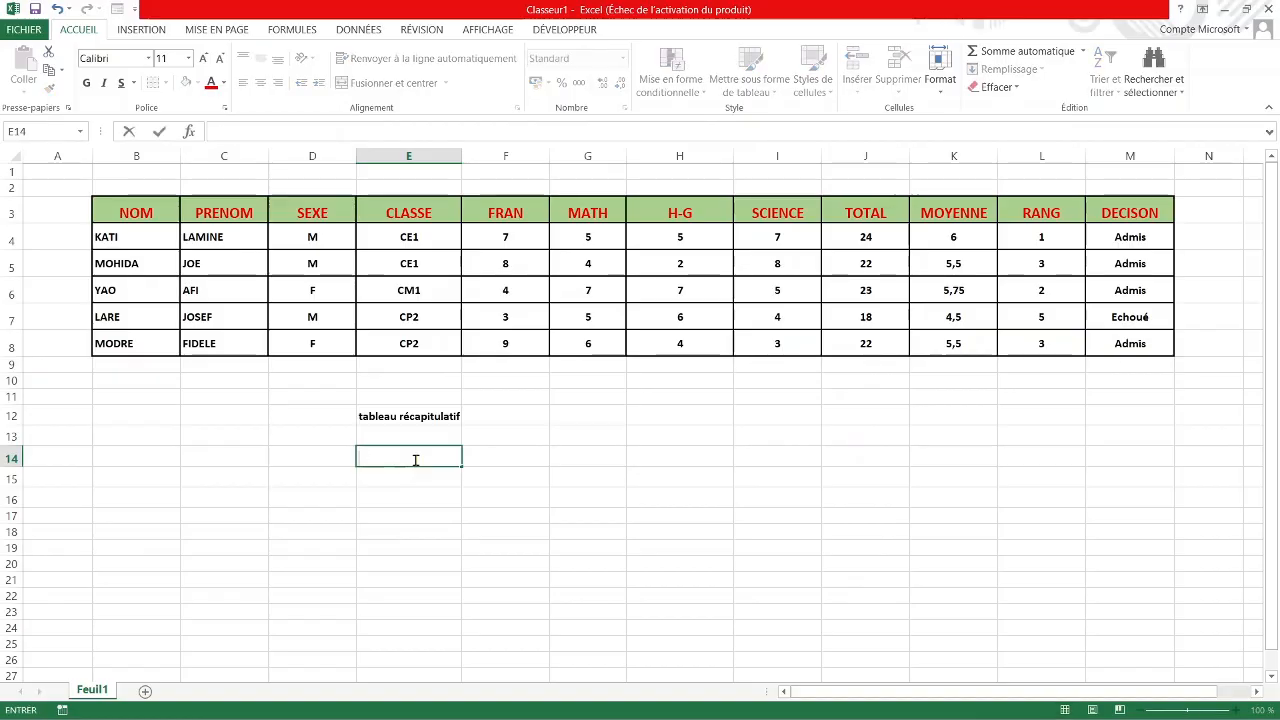
{"action": "key", "text": "BackSpace"}
{"action": "type", "text": "GAR"}
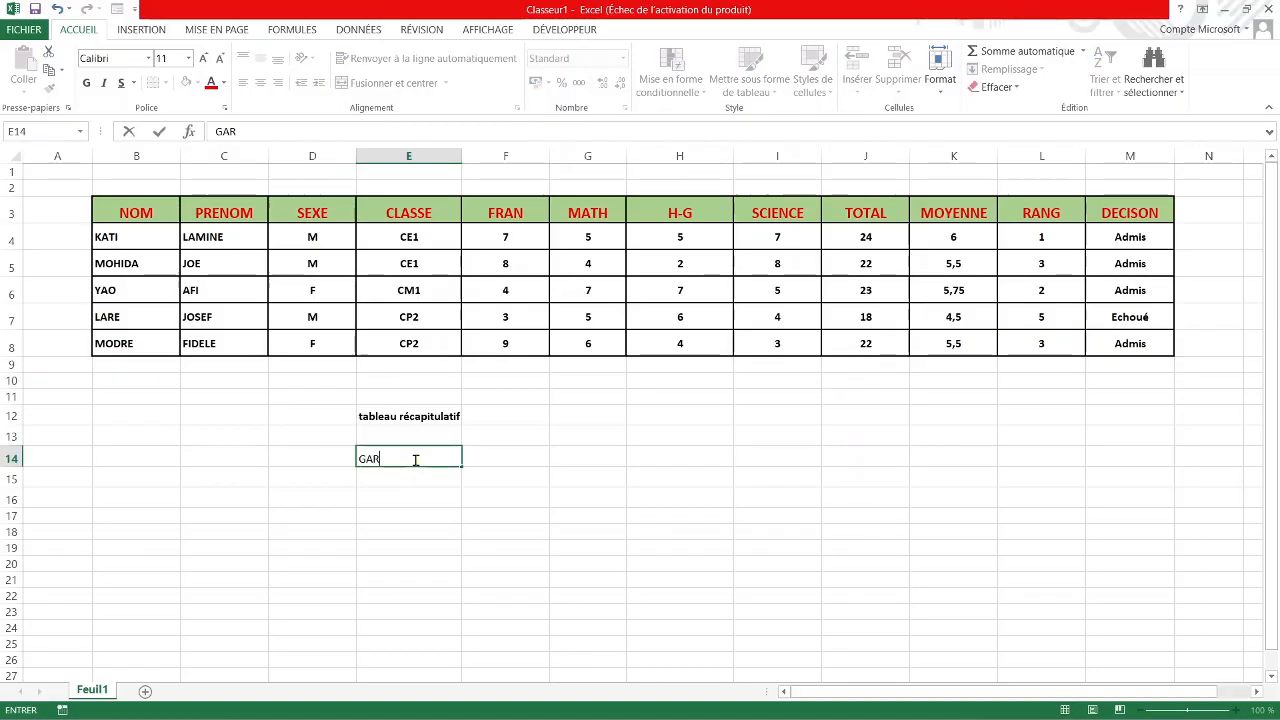
{"action": "key", "text": "BackSpace"}
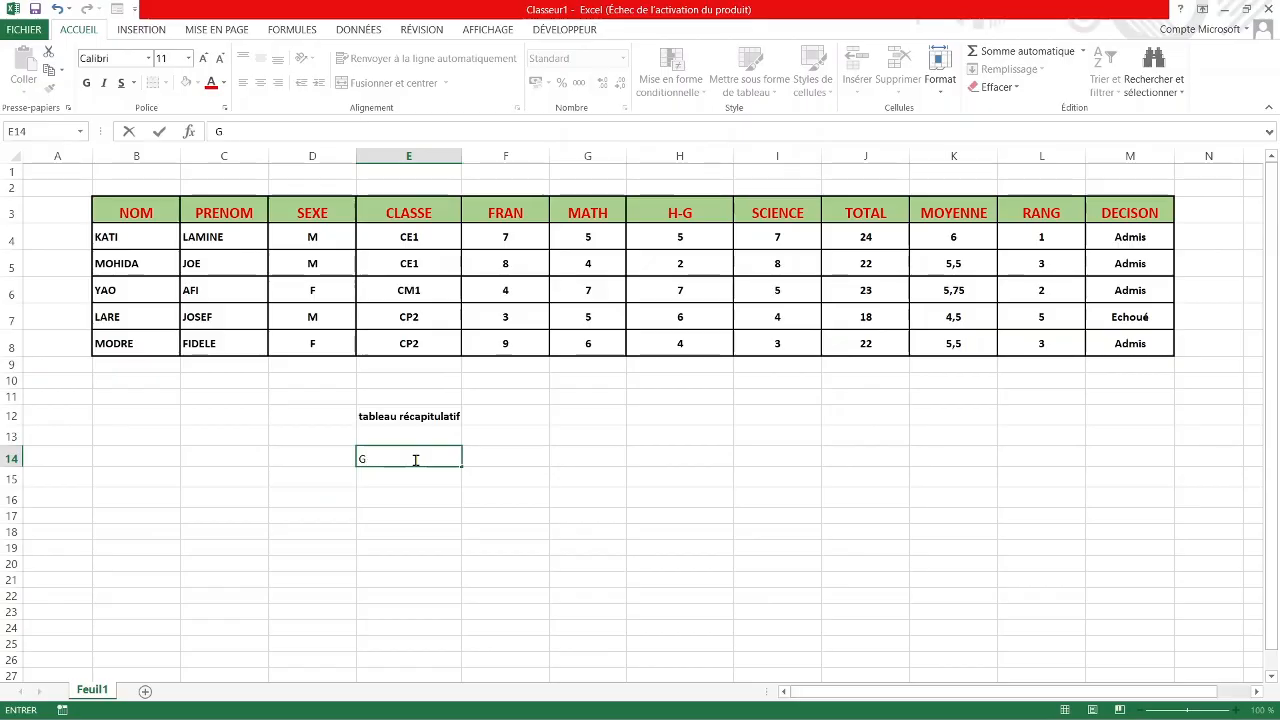
{"action": "type", "text": "arçon"}
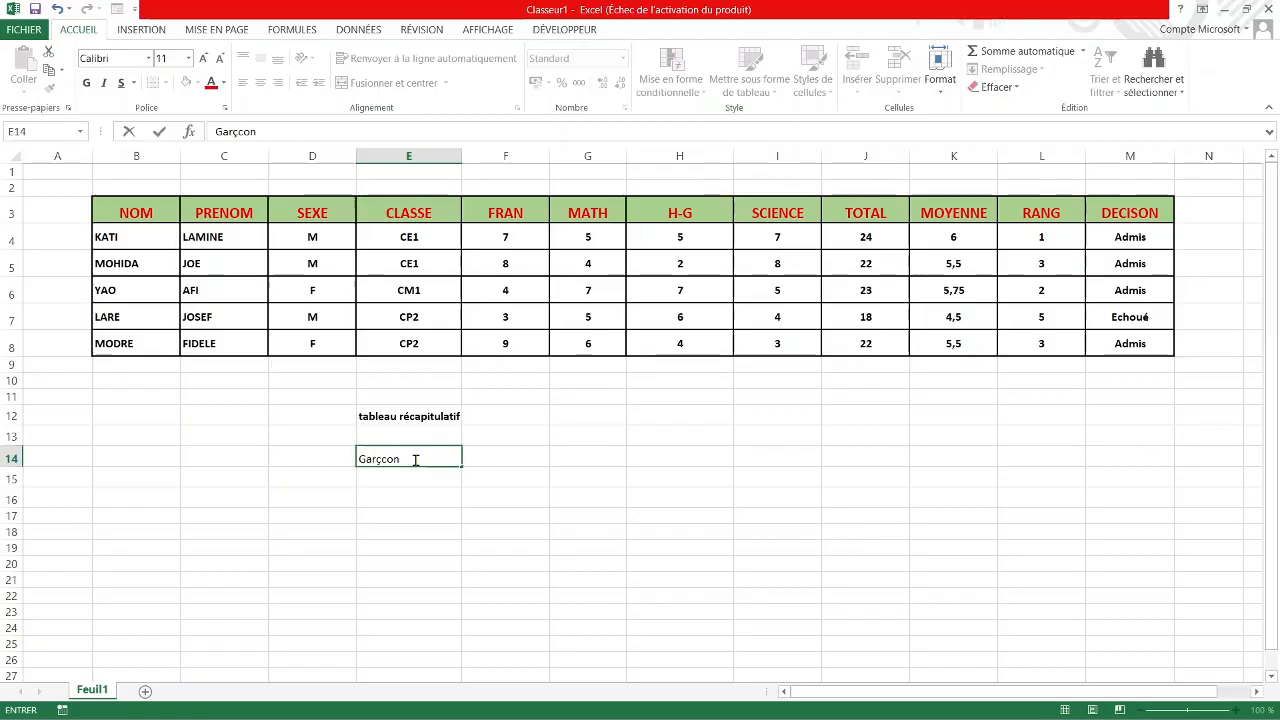
{"action": "key", "text": "Tab"}
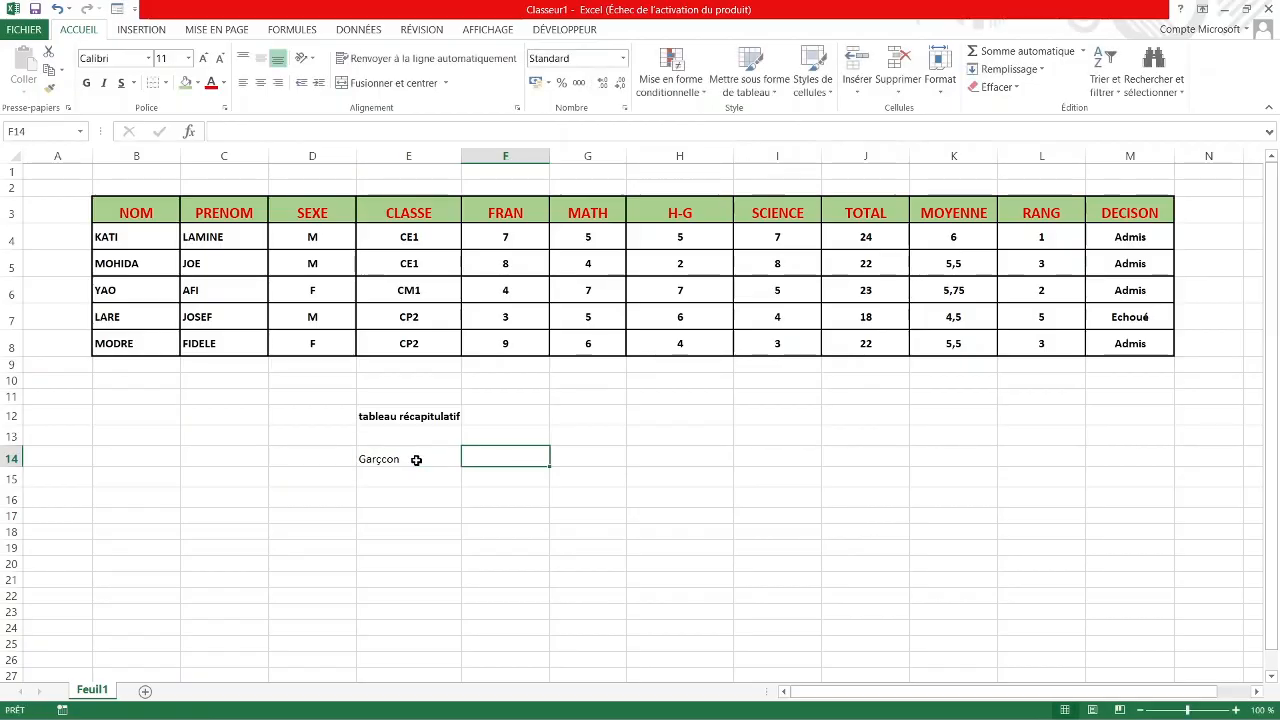
{"action": "type", "text": "Filles"}
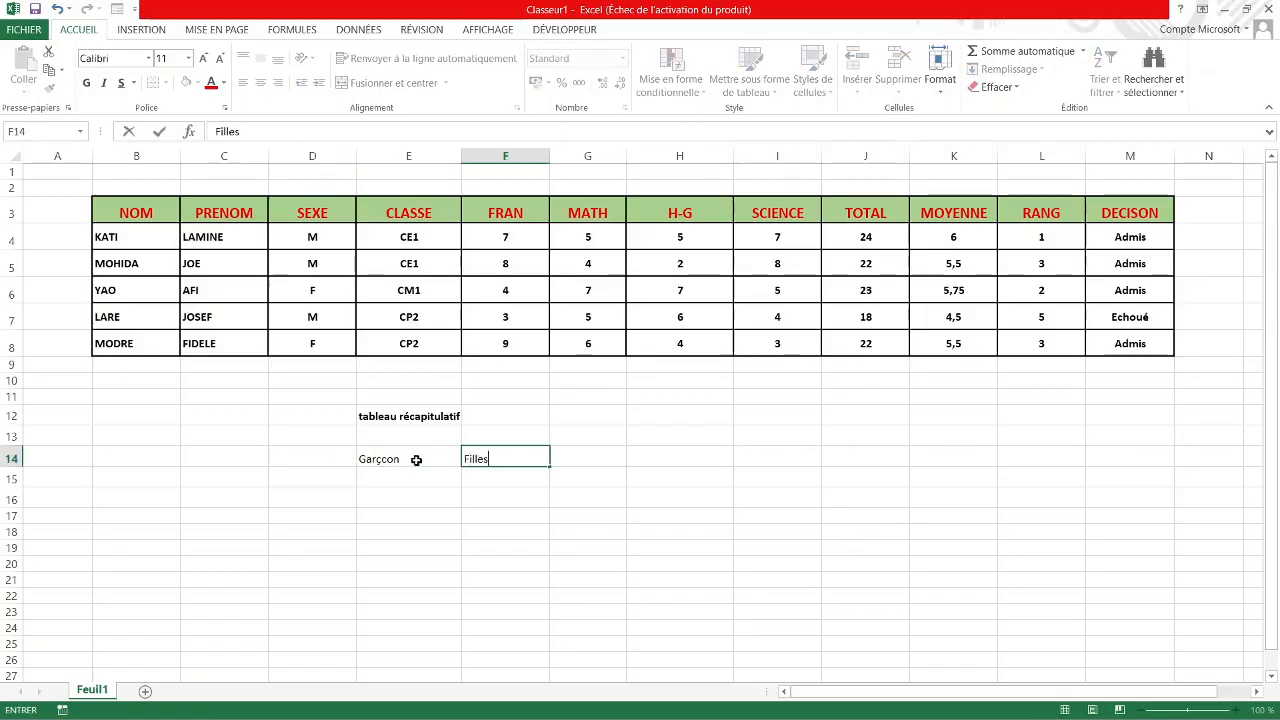
{"action": "key", "text": "Tab"}
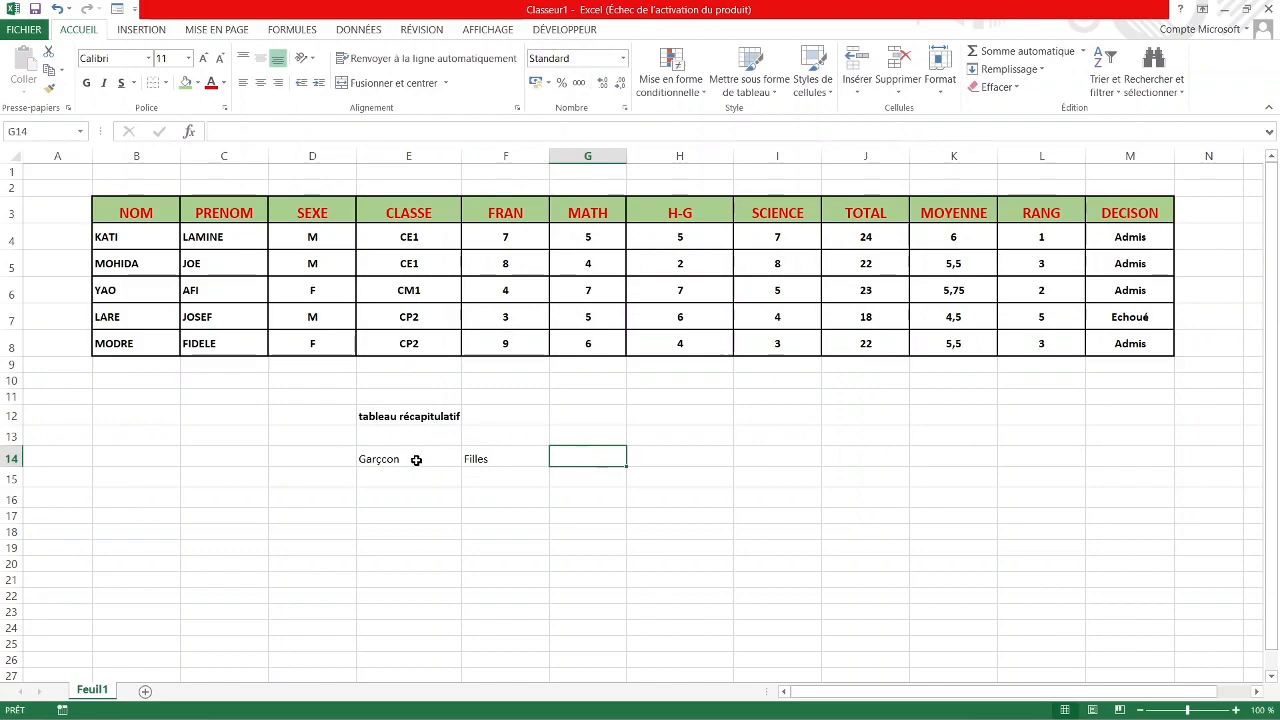
{"action": "type", "text": "Y"}
{"action": "key", "text": "BackSpace"}
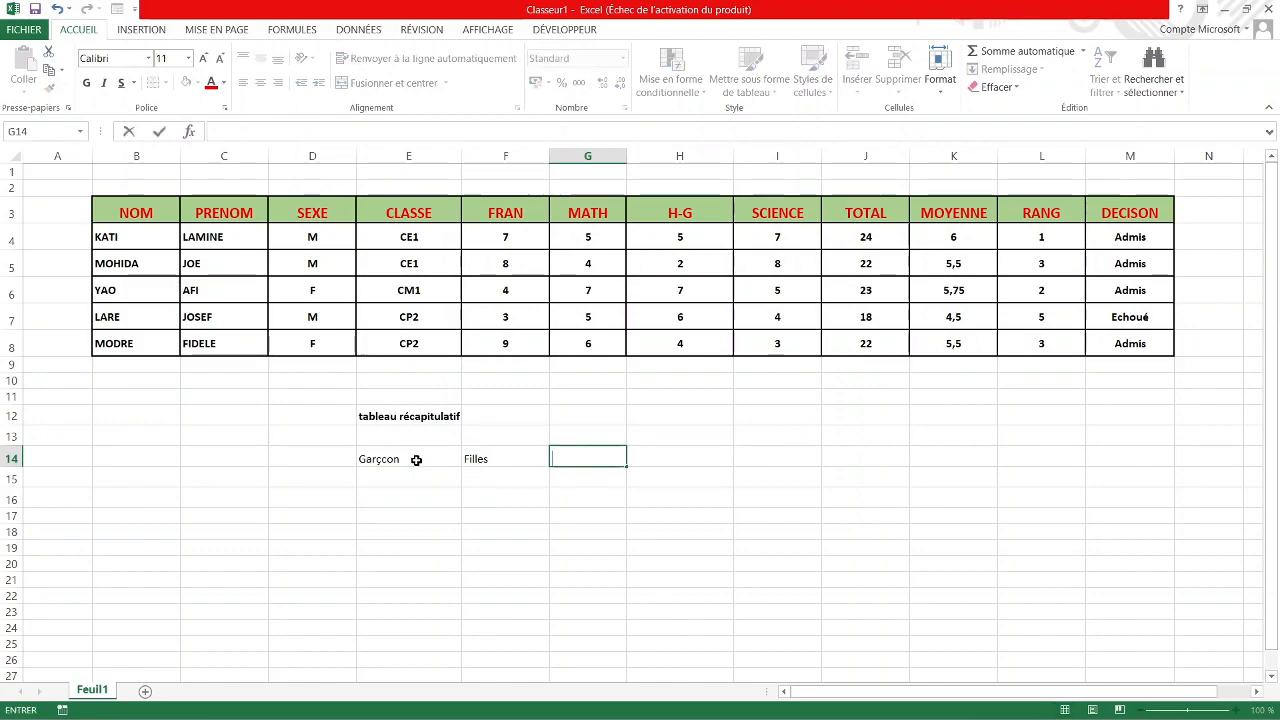
{"action": "type", "text": "Total"}
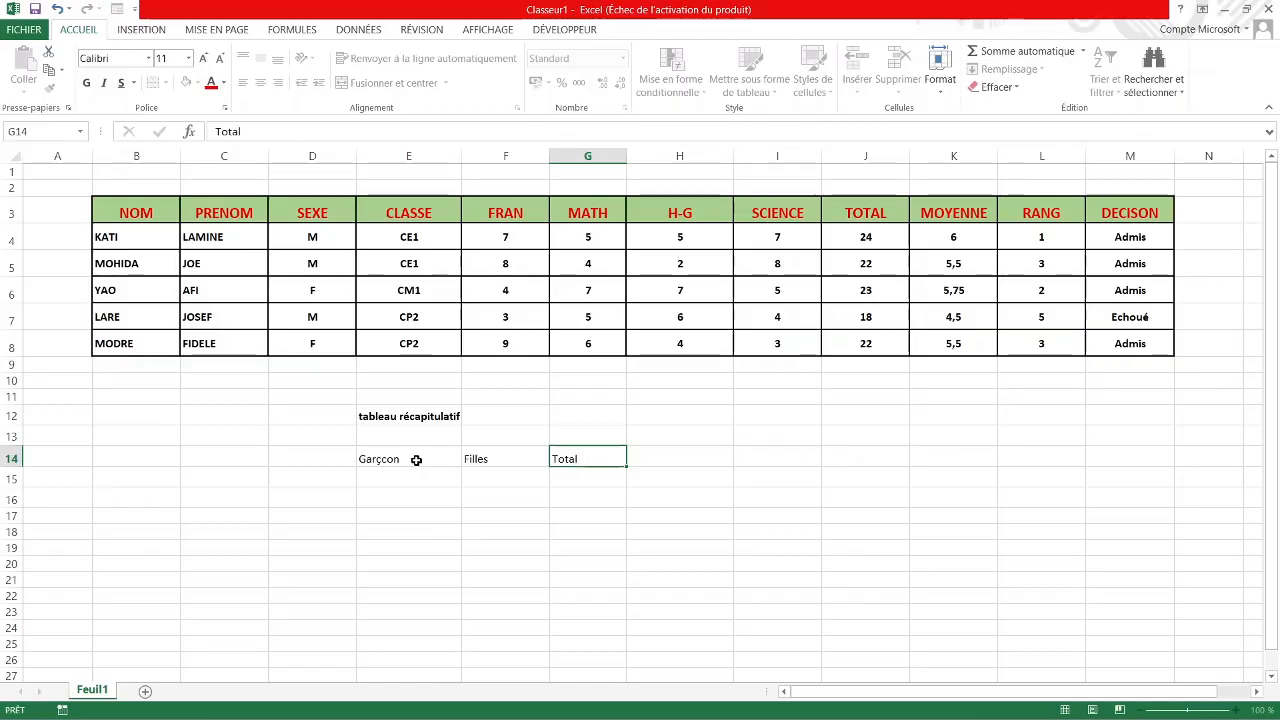
Enter the row label "inscrits" in cell D15 of the summary table.
{"action": "left_click", "coordinate": [400, 480]}
{"action": "left_click", "coordinate": [293, 482]}
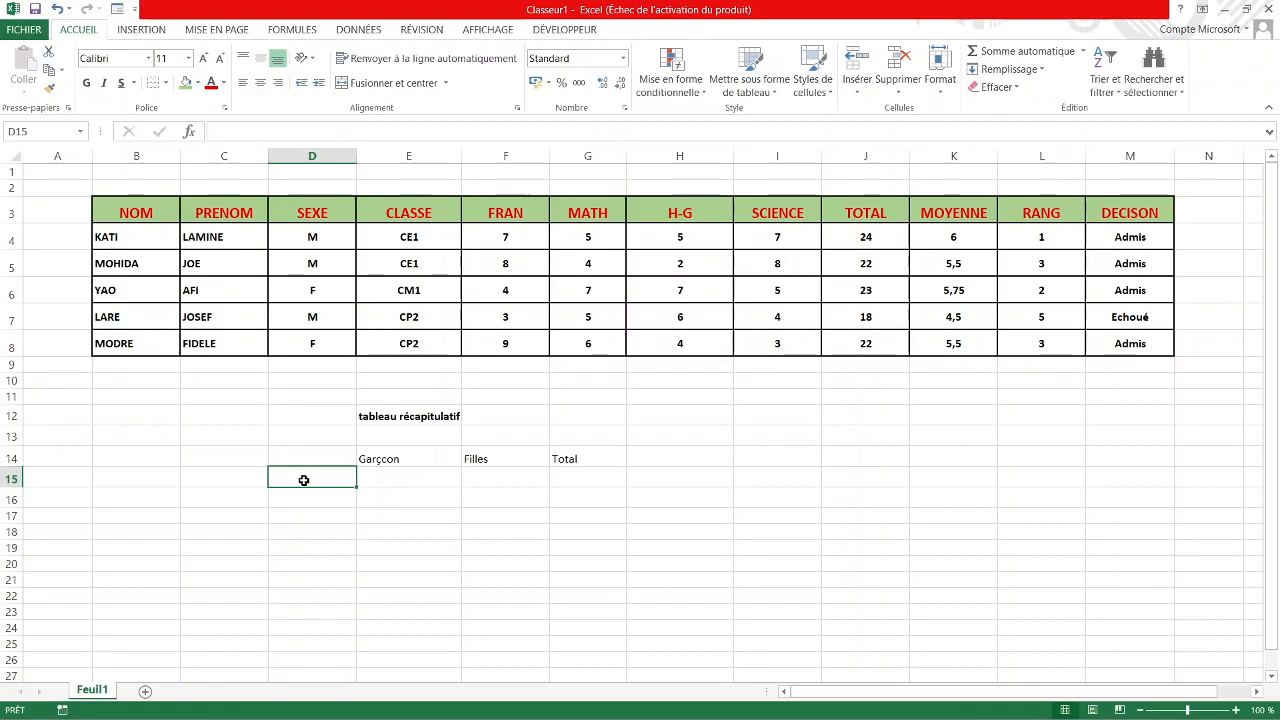
{"action": "type", "text": "in"}
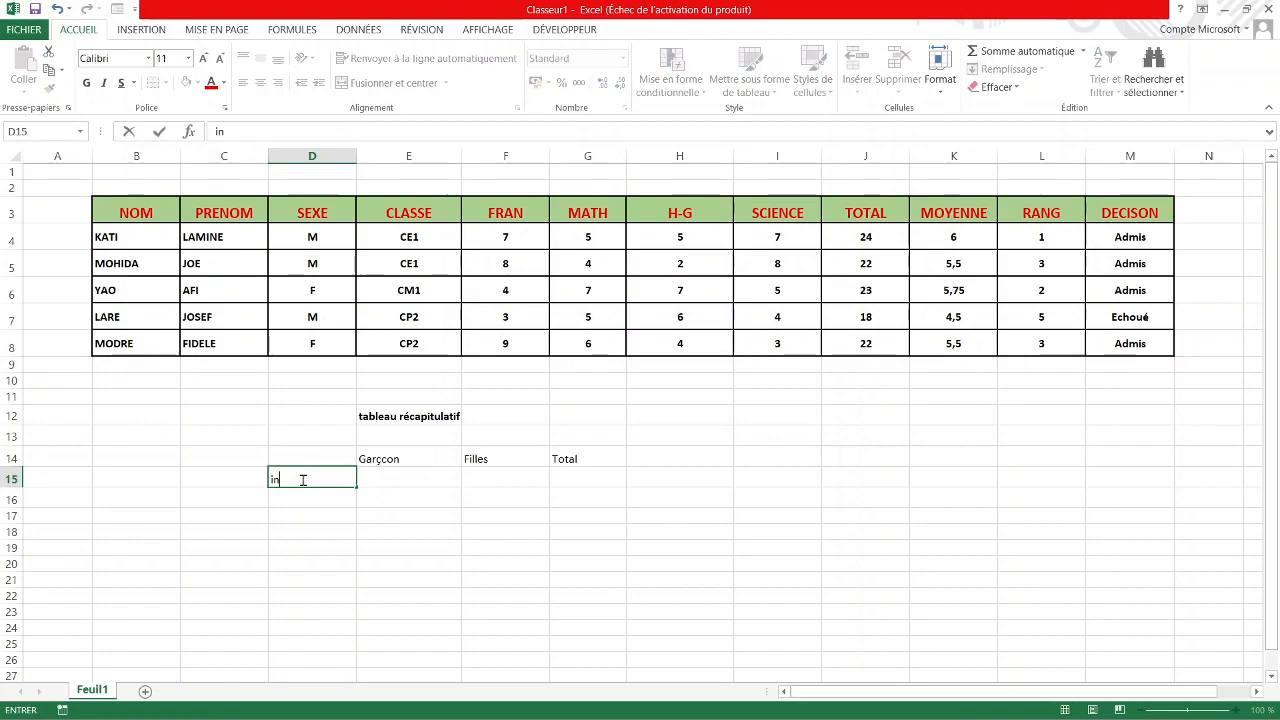
{"action": "type", "text": "scrits"}
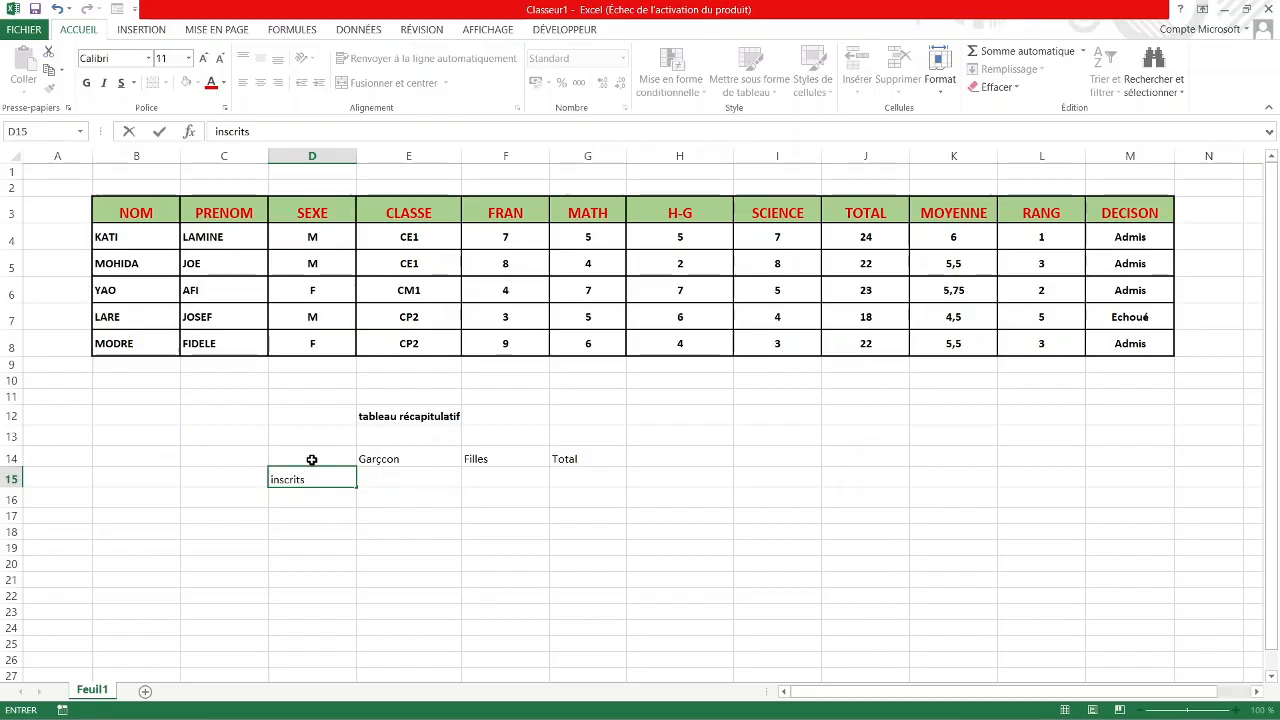
Make the summary table range D14:G15 bold and increase its font size to 12.
{"action": "left_click_drag", "start_coordinate": [309, 457], "coordinate": [568, 476]}
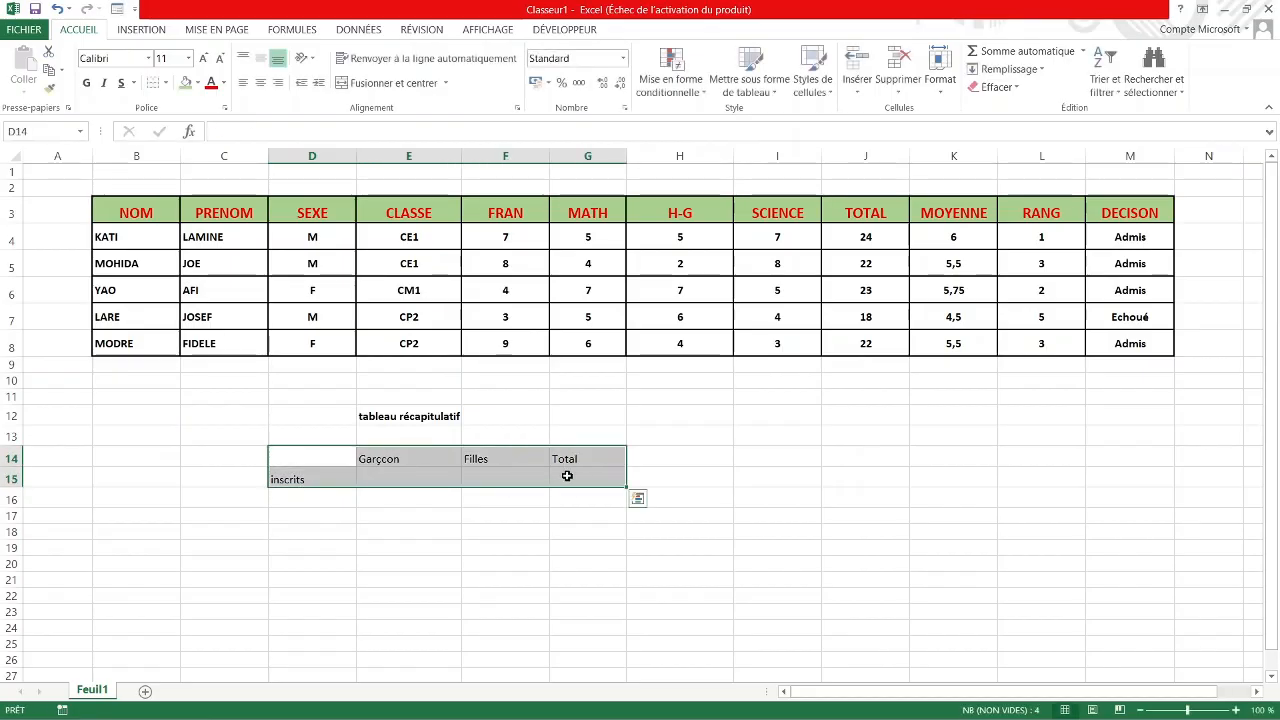
{"action": "left_click", "coordinate": [86, 83]}
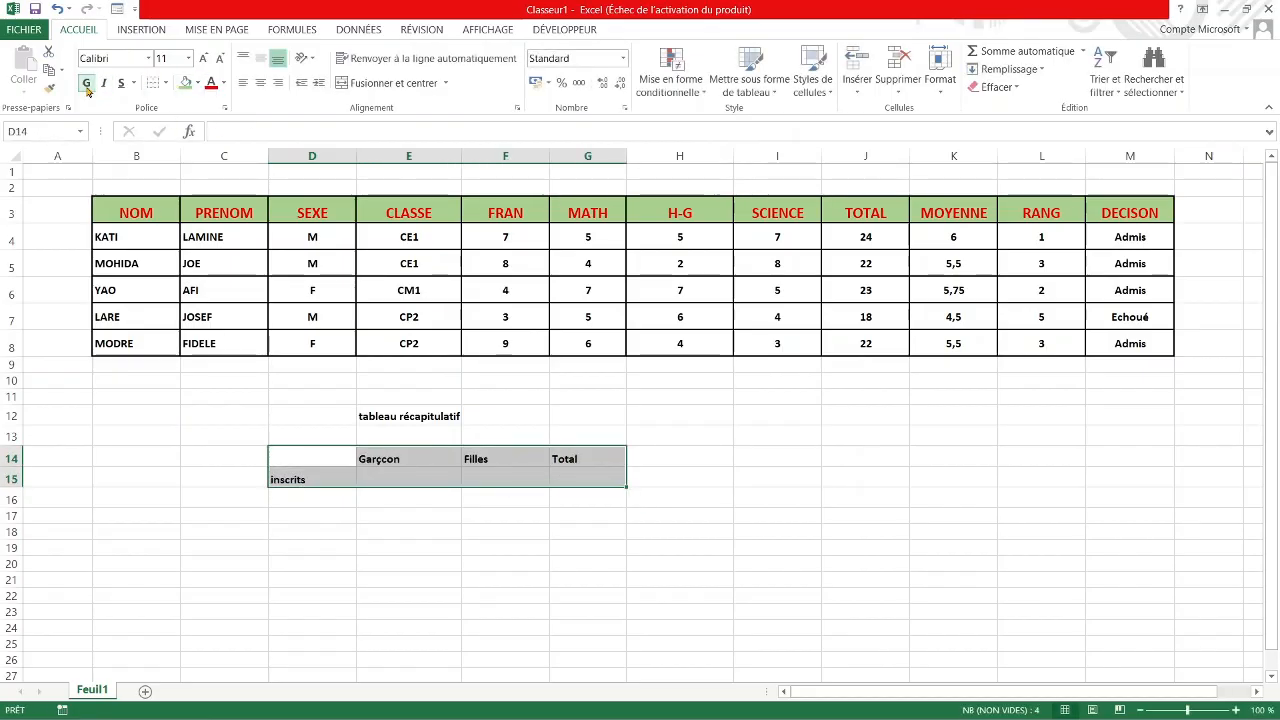
{"action": "left_click", "coordinate": [206, 60]}
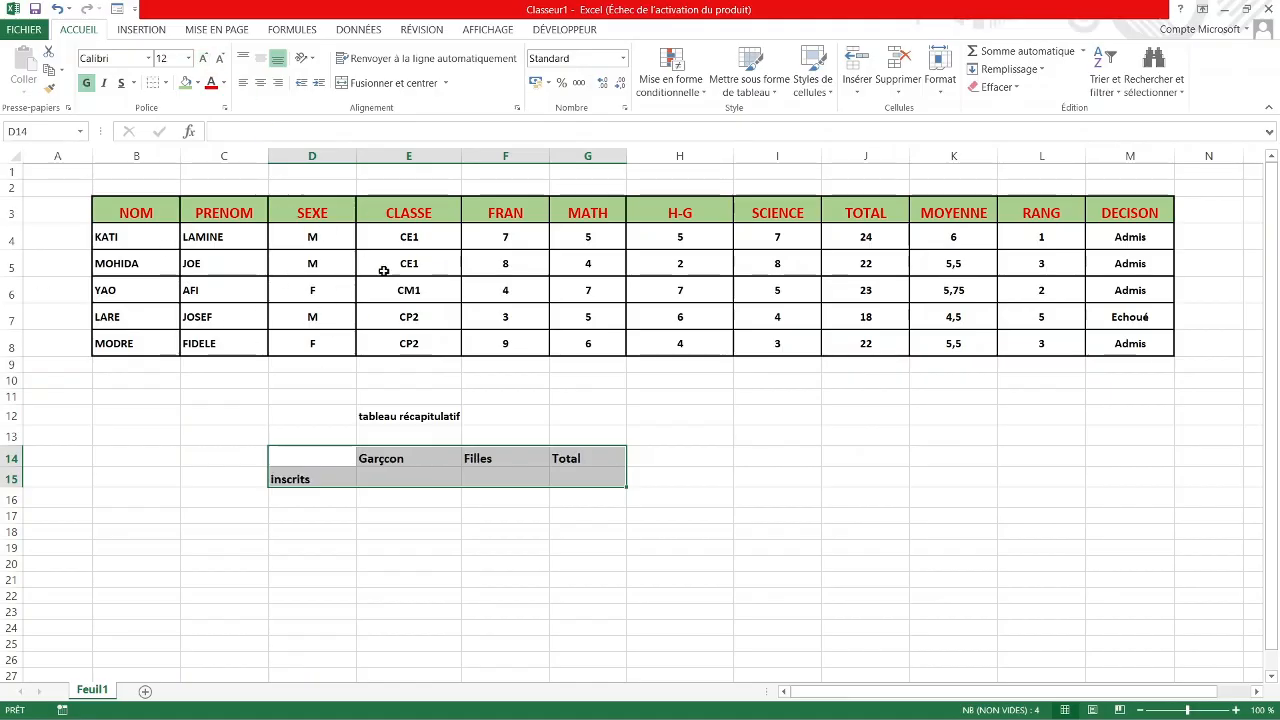
{"action": "left_click", "coordinate": [795, 458]}
Apply all borders to the summary table range D14:G15 and increase the height of row 15.
{"action": "left_click_drag", "start_coordinate": [306, 460], "coordinate": [590, 480]}
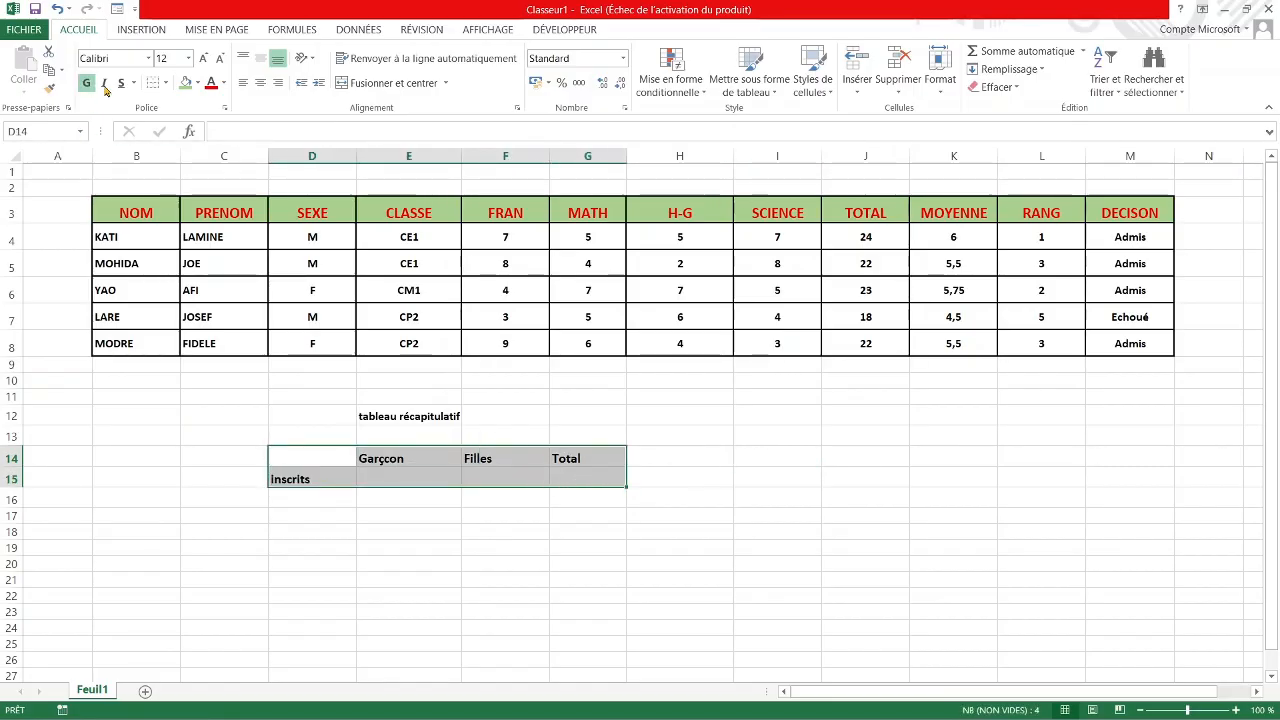
{"action": "left_click", "coordinate": [166, 83]}
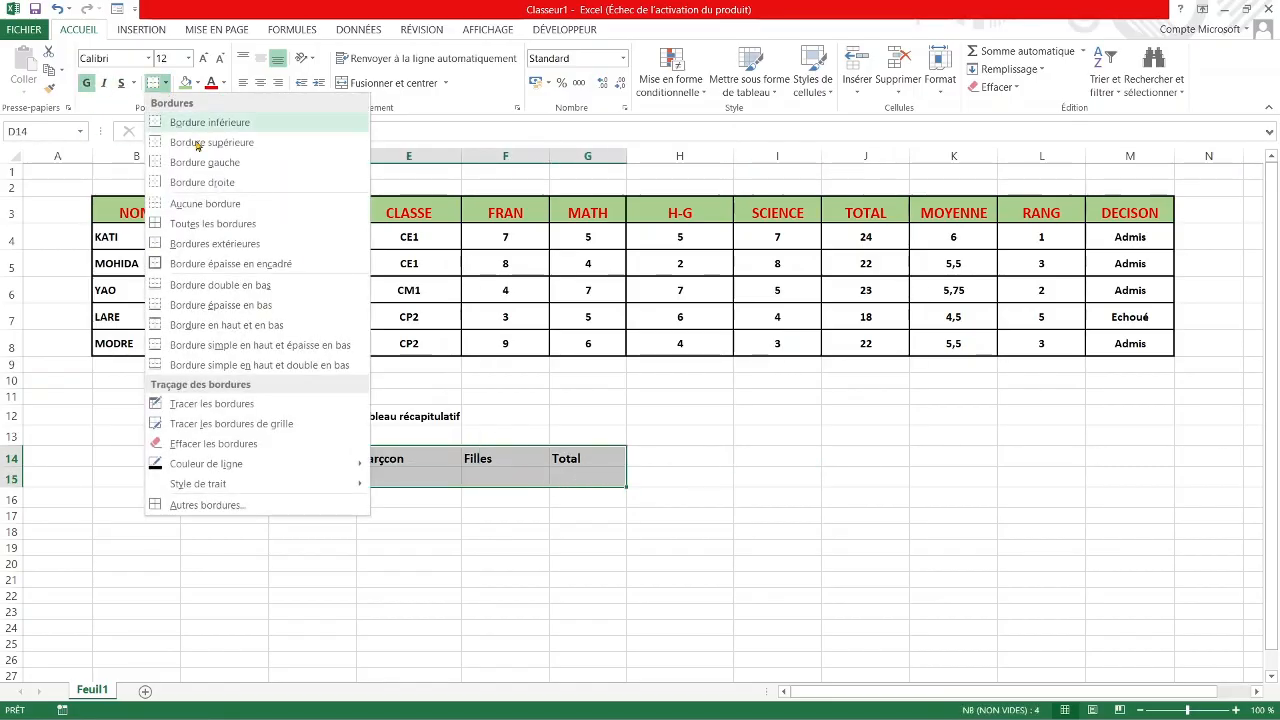
{"action": "left_click", "coordinate": [219, 225]}
{"action": "left_click", "coordinate": [453, 585]}
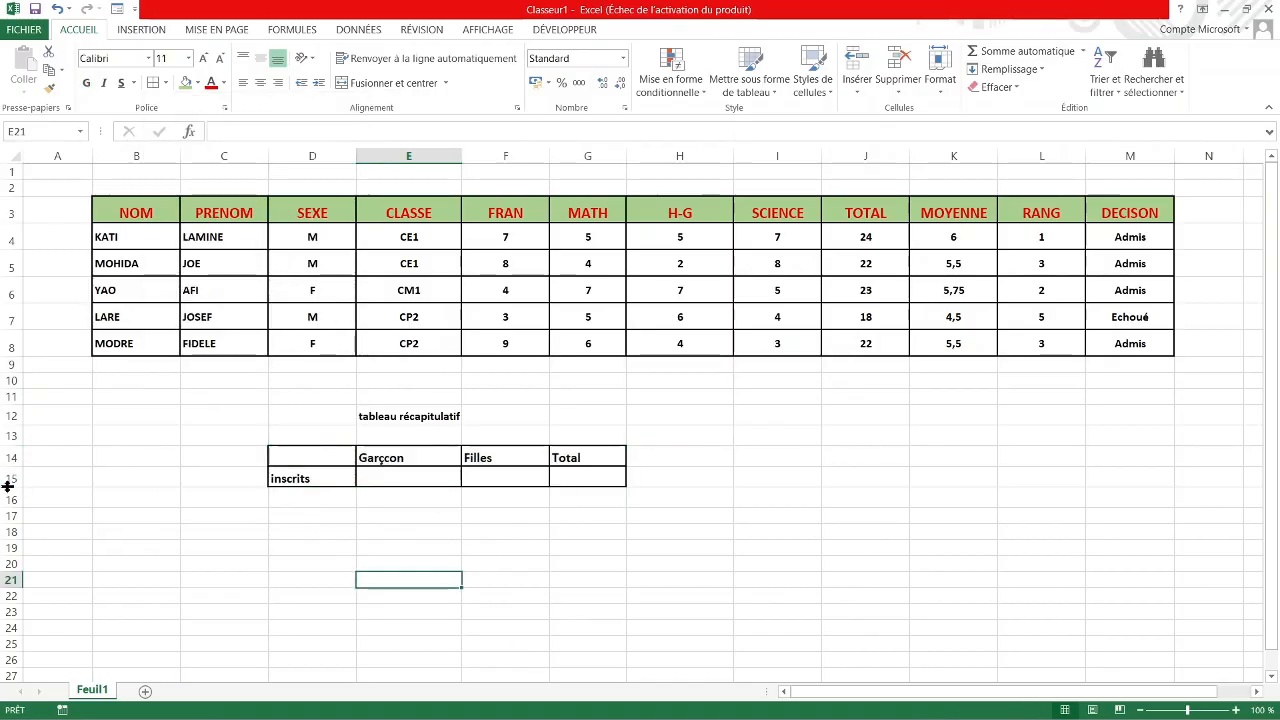
{"action": "left_click_drag", "start_coordinate": [7, 486], "coordinate": [7, 499]}
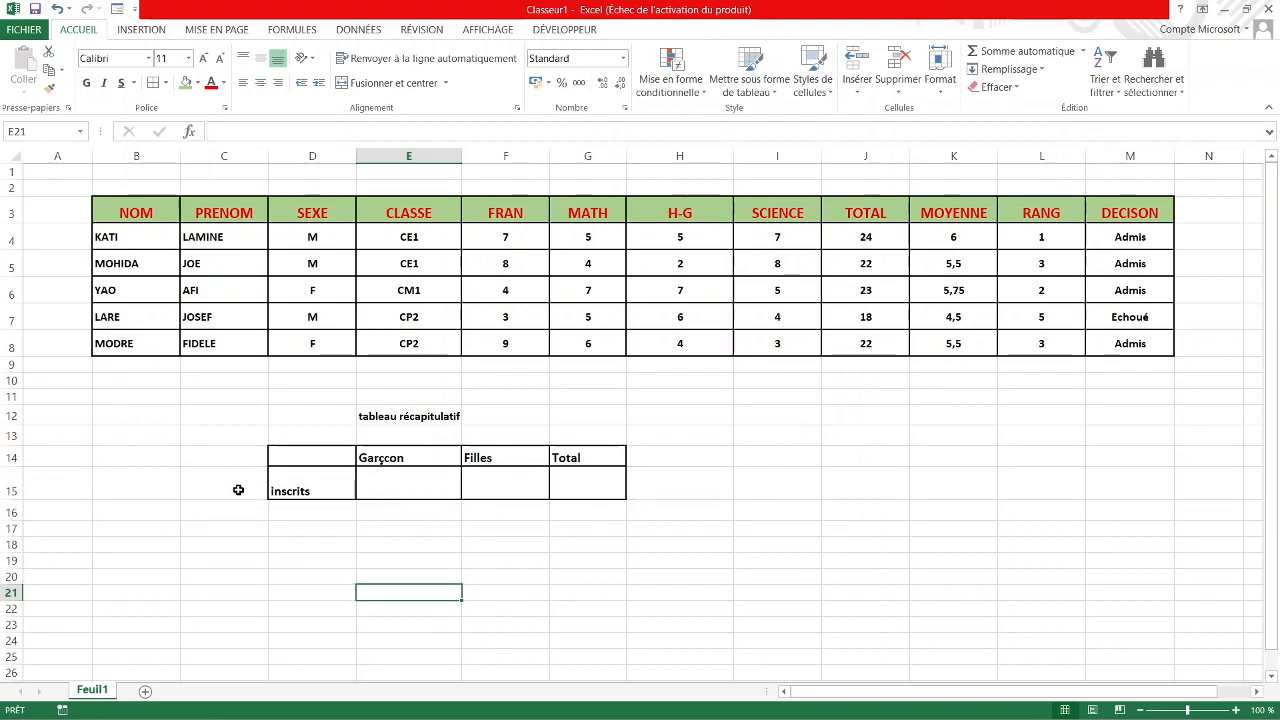
Count the enrolled boys in cell E15 with the formula =NB.SI(D4:D8;"M").
{"action": "left_click", "coordinate": [394, 485]}
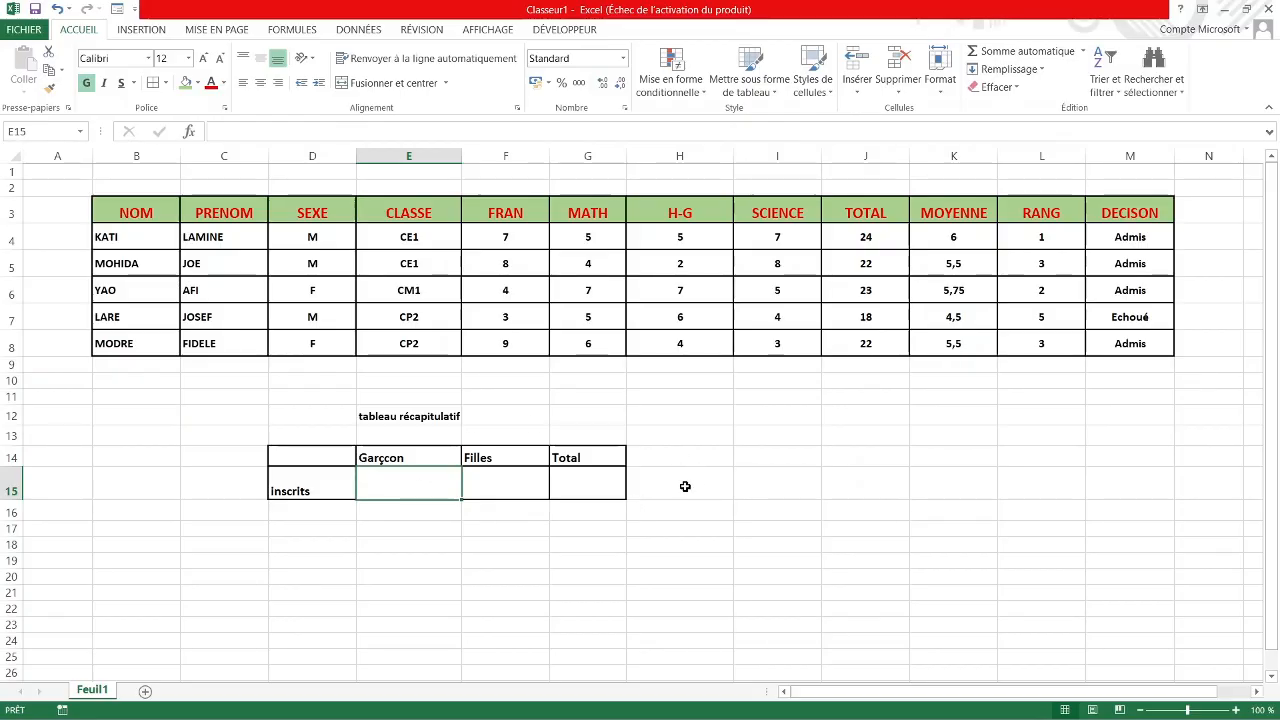
{"action": "left_click", "coordinate": [389, 531]}
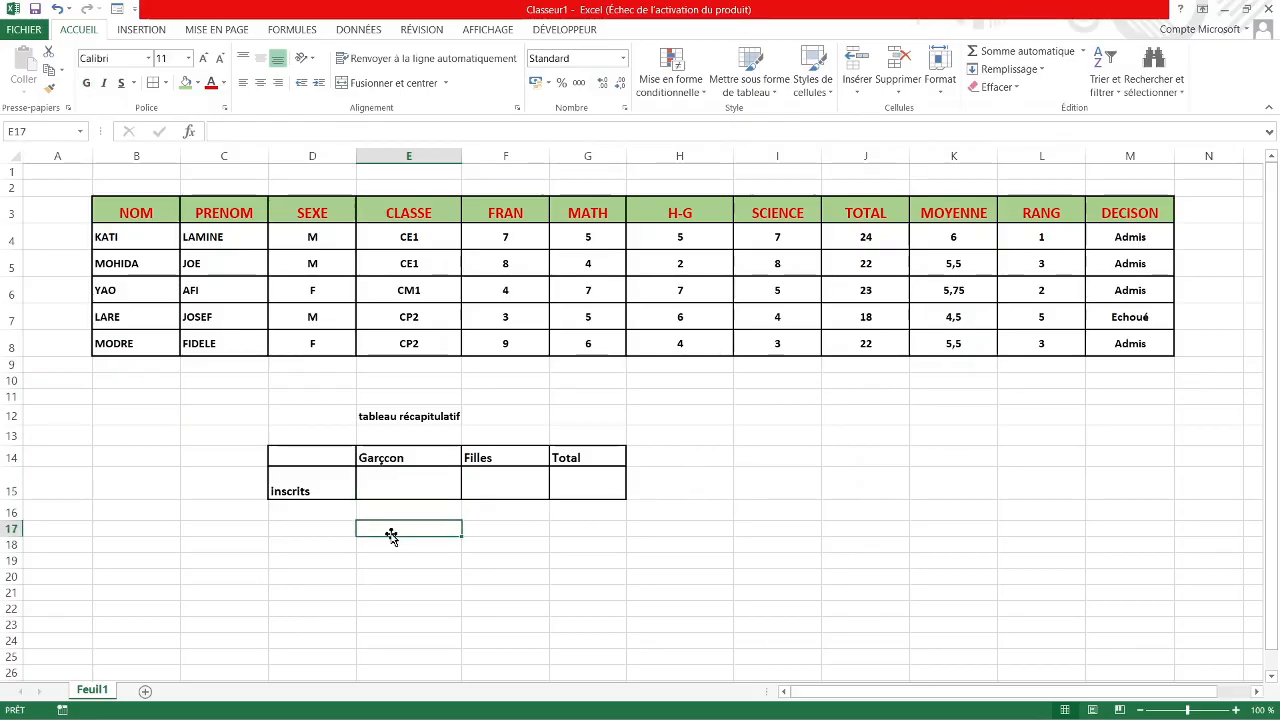
{"action": "left_click", "coordinate": [387, 484]}
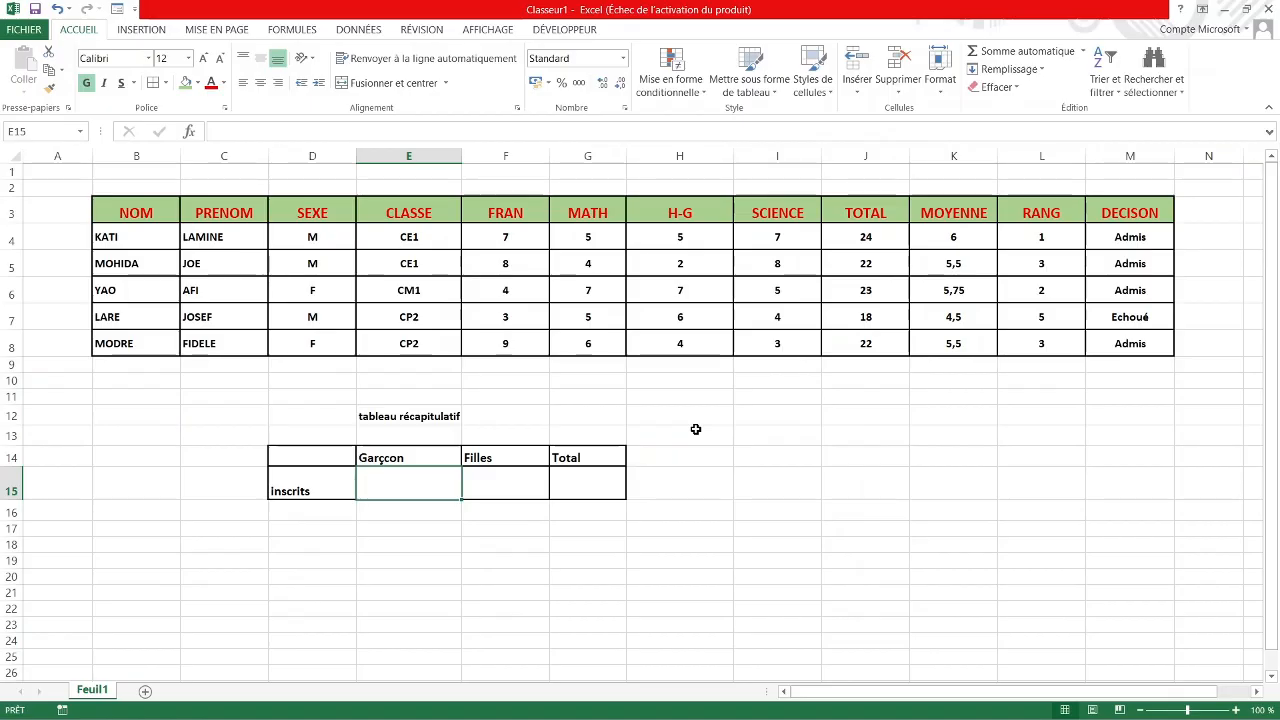
{"action": "type", "text": "+"}
{"action": "key", "text": "BackSpace"}
{"action": "type", "text": "="}
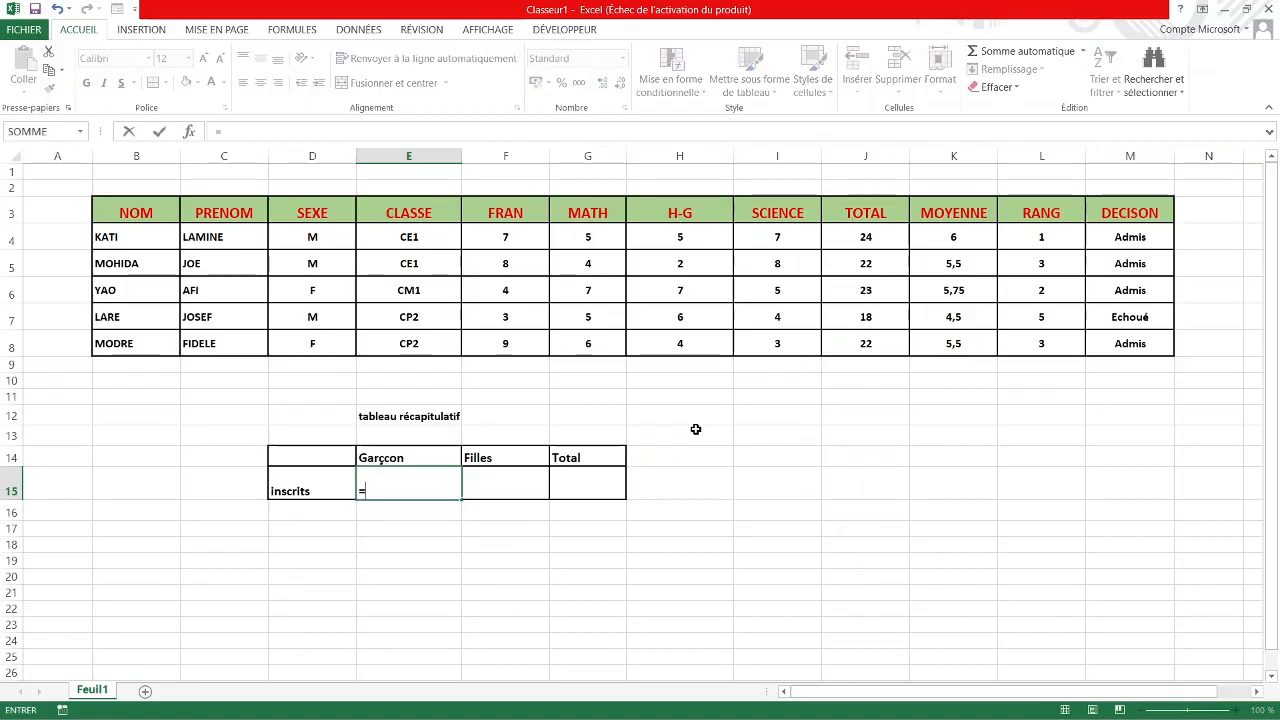
{"action": "type", "text": "nb."}
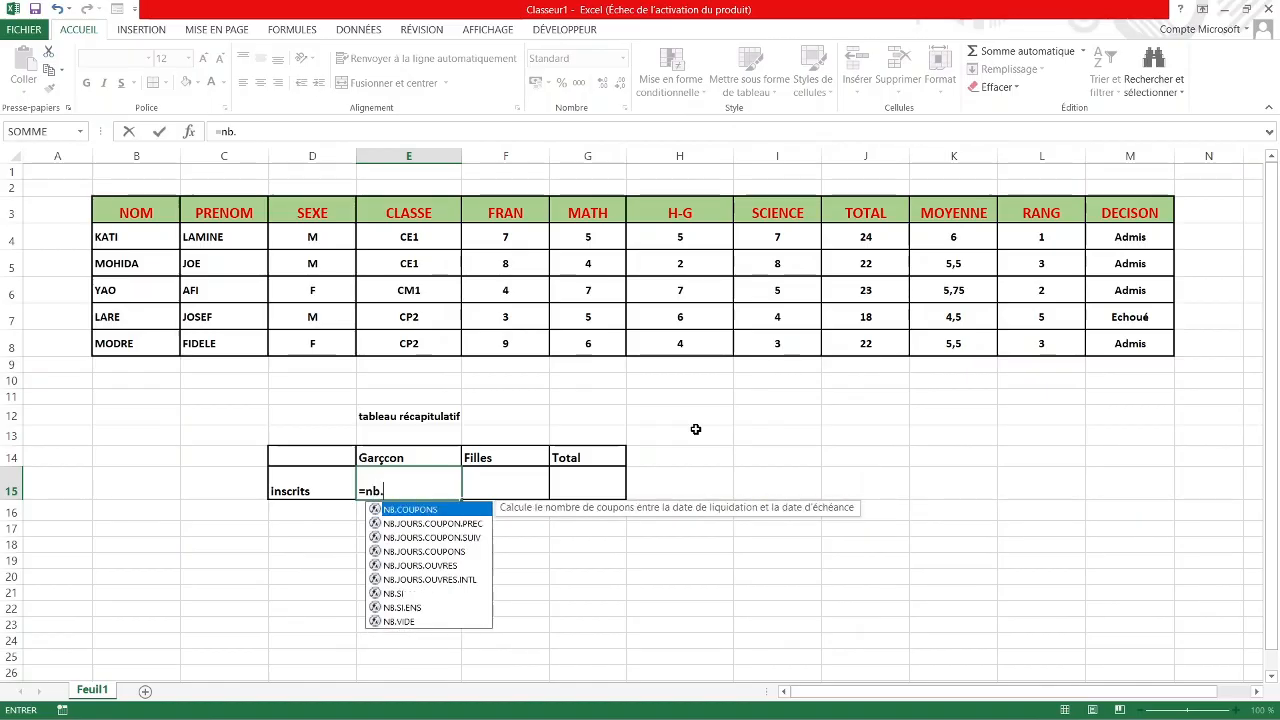
{"action": "type", "text": "si"}
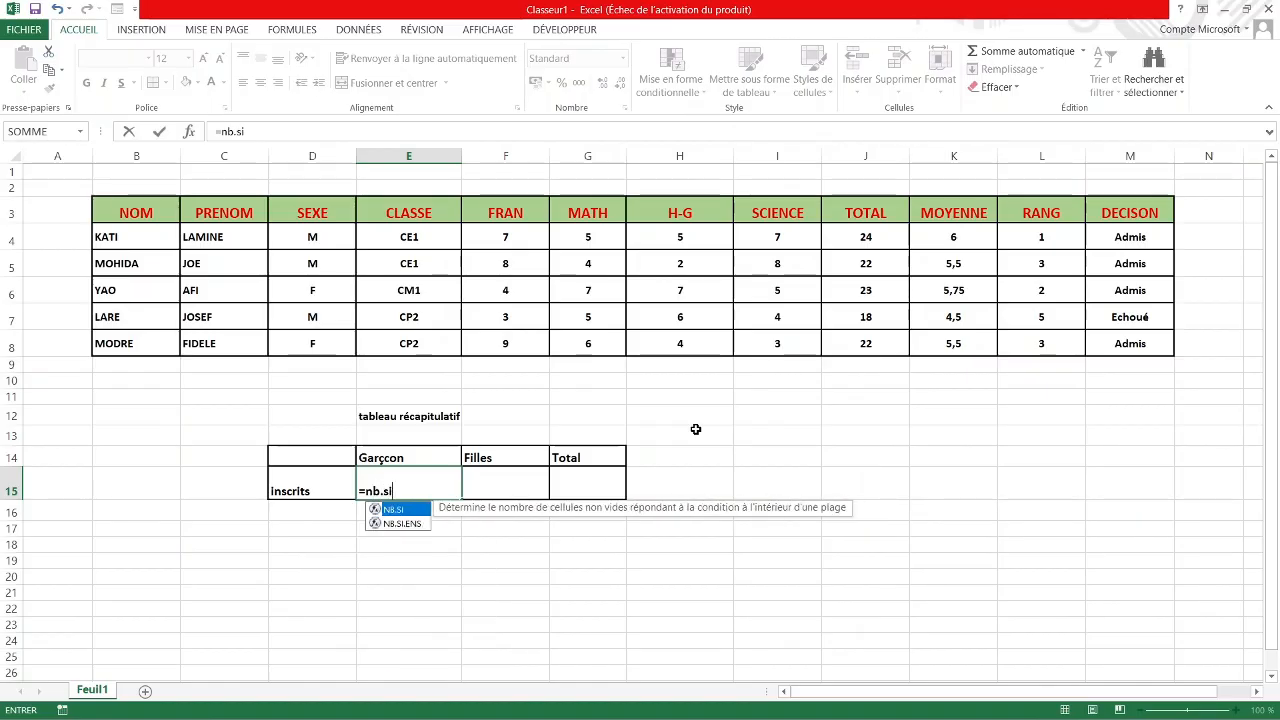
{"action": "key", "text": "Tab"}
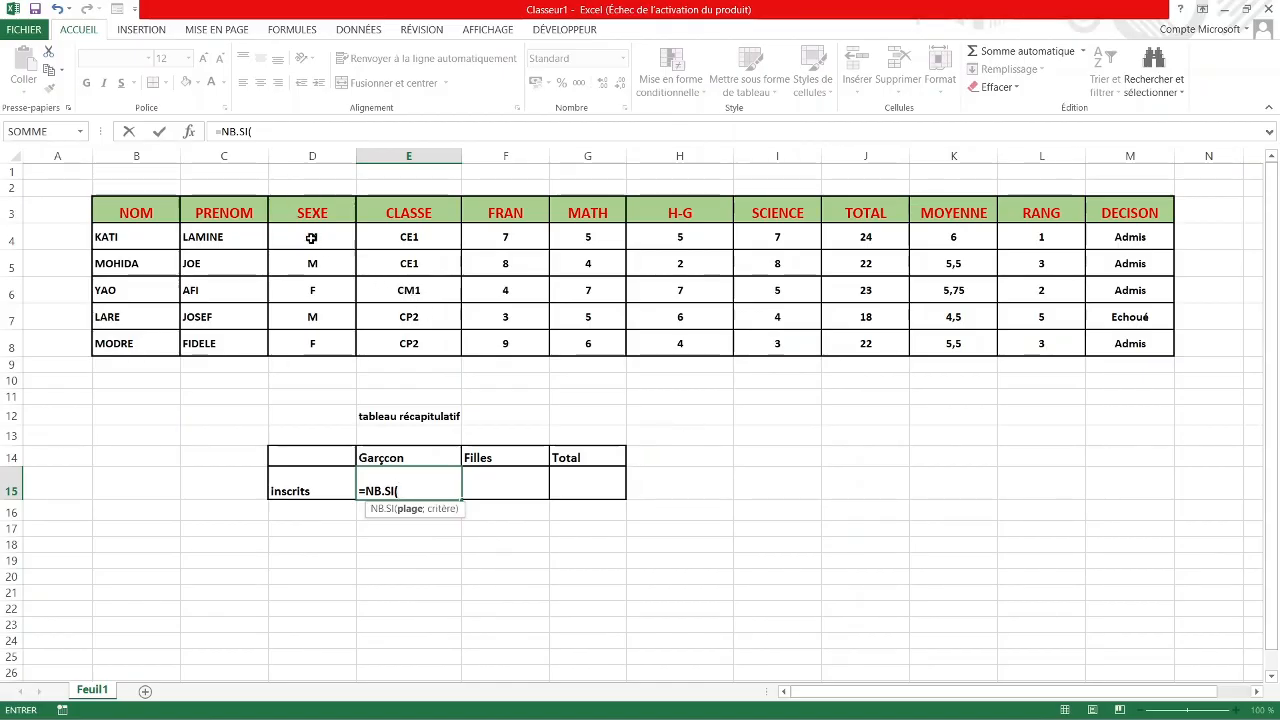
{"action": "left_click_drag", "start_coordinate": [312, 237], "coordinate": [323, 343]}
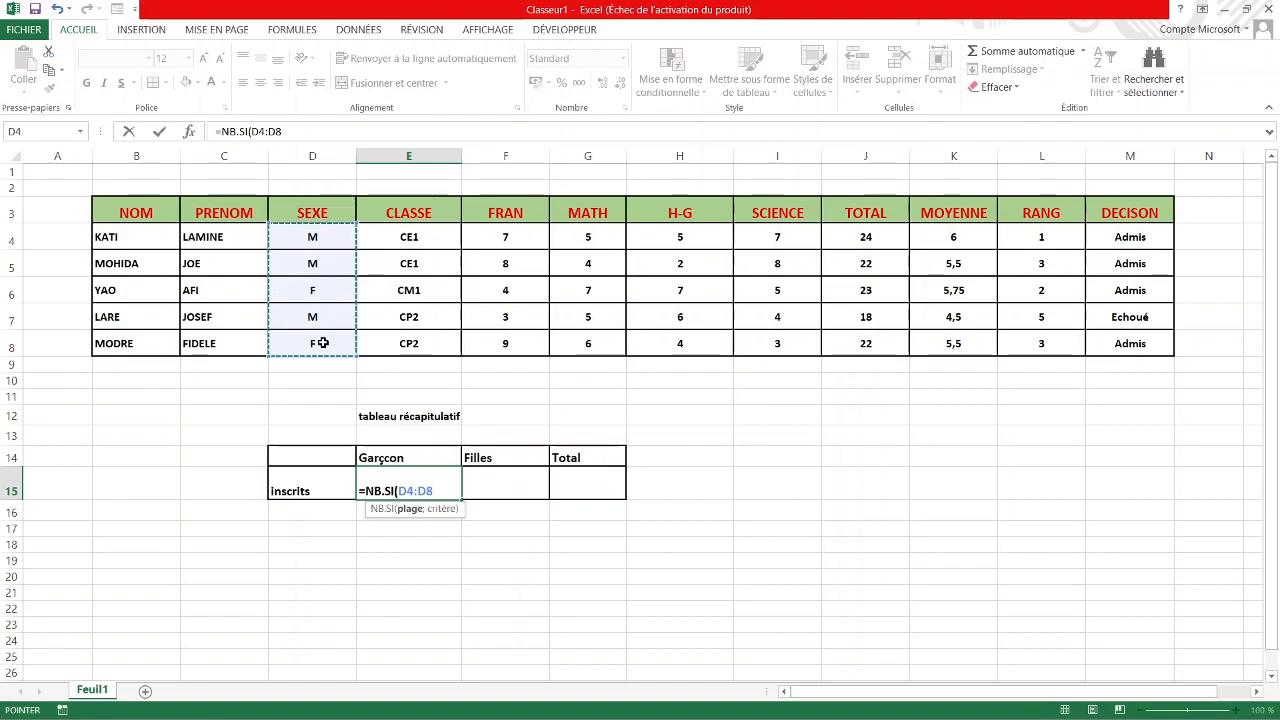
{"action": "key", "text": "F8"}
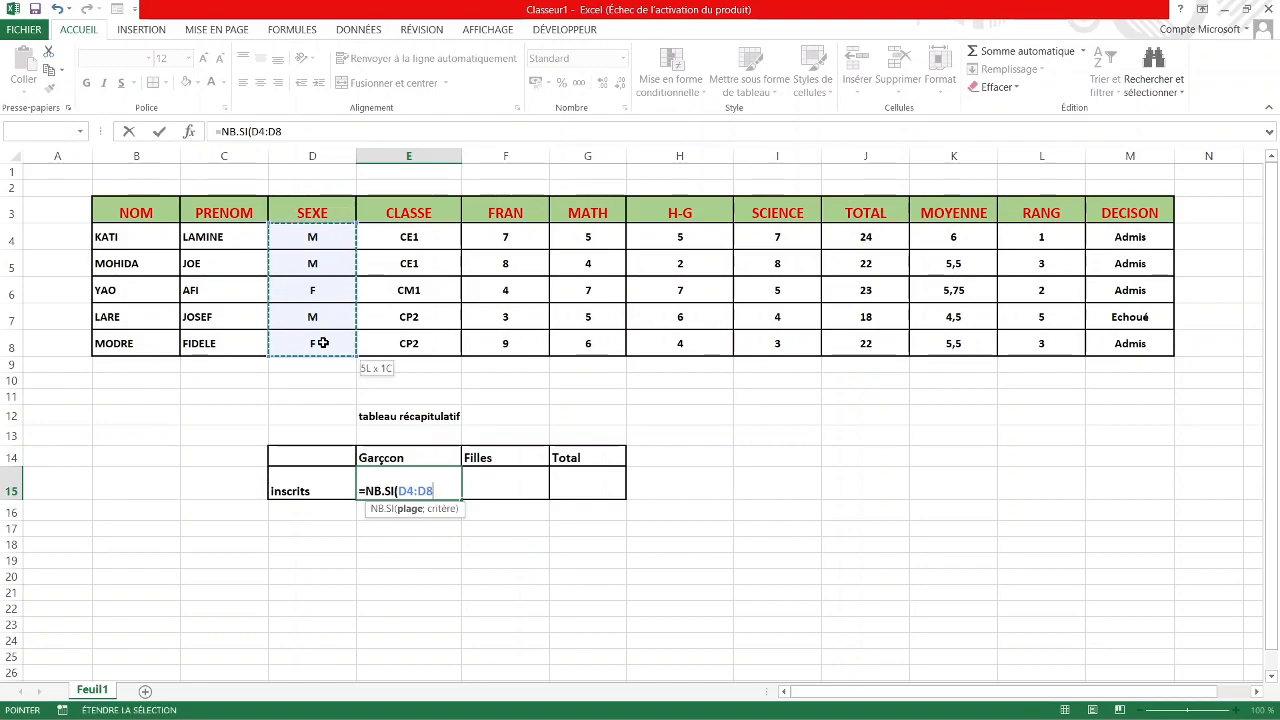
{"action": "type", "text": ";"}
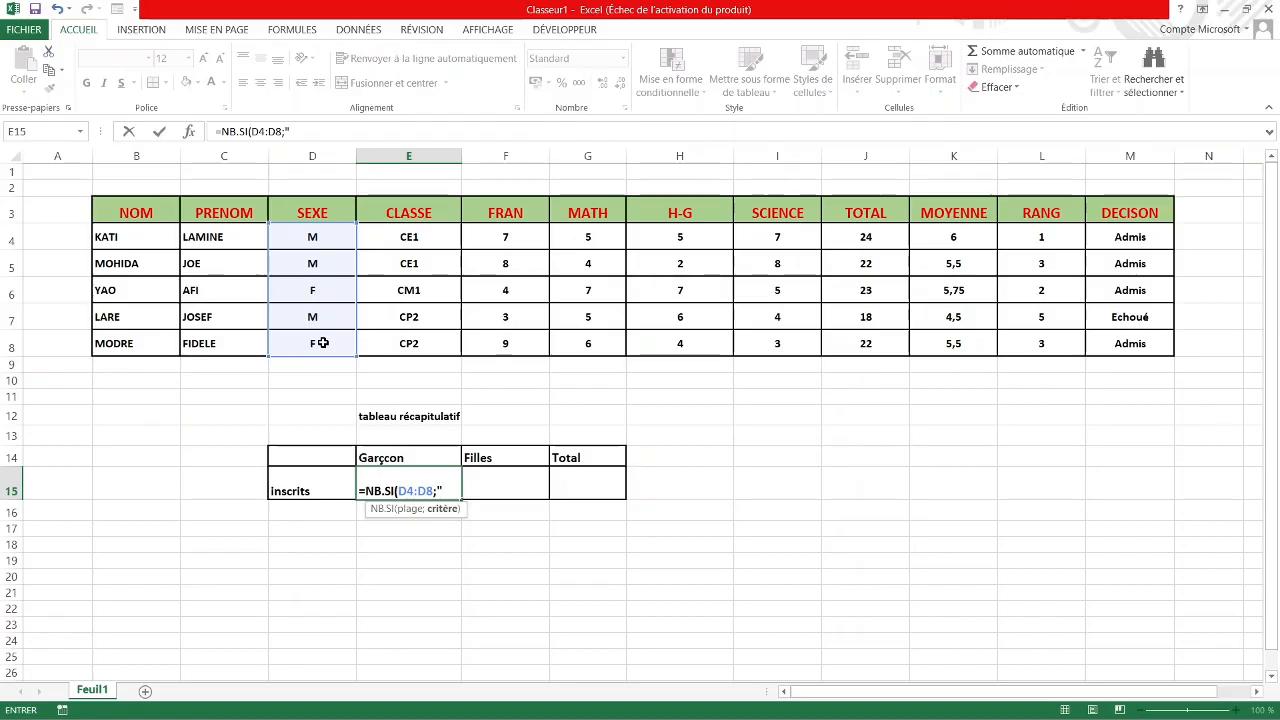
{"action": "type", "text": "M\""}
{"action": "key", "text": "Return"}
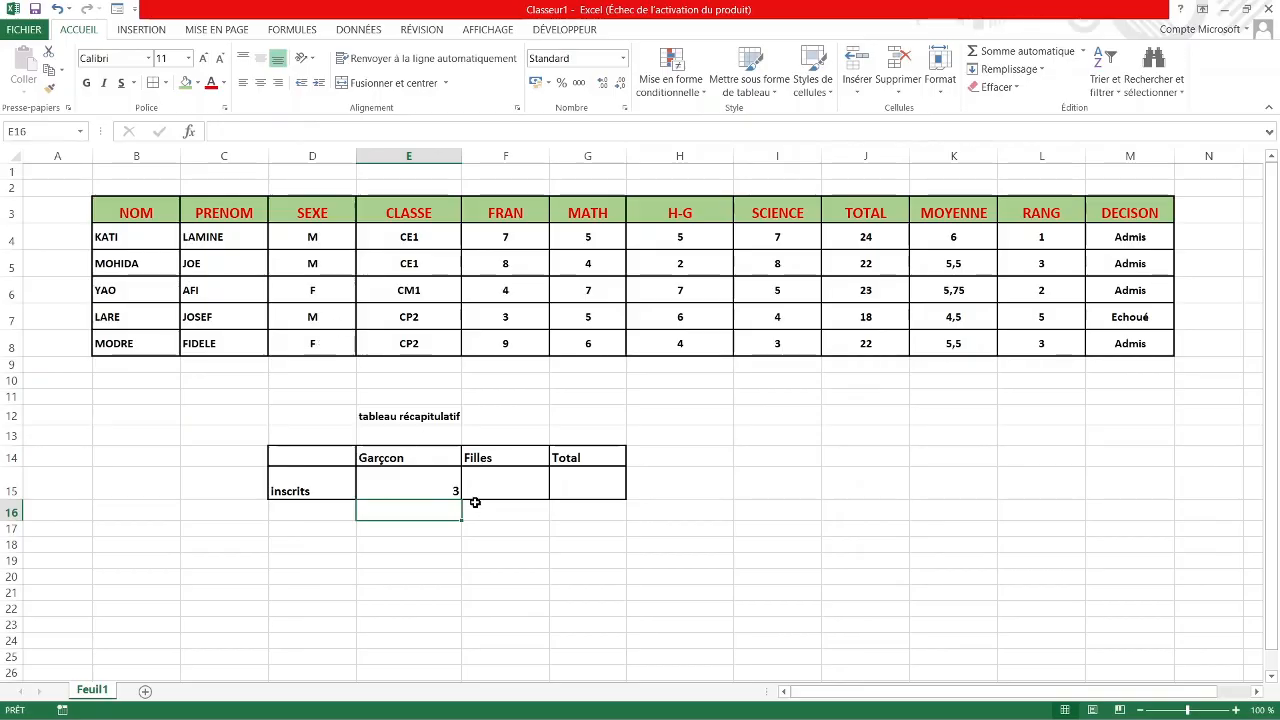
Center cells E15:F15 horizontally and increase the font size of the boys' count in E15 to 16.
{"action": "left_click", "coordinate": [432, 487]}
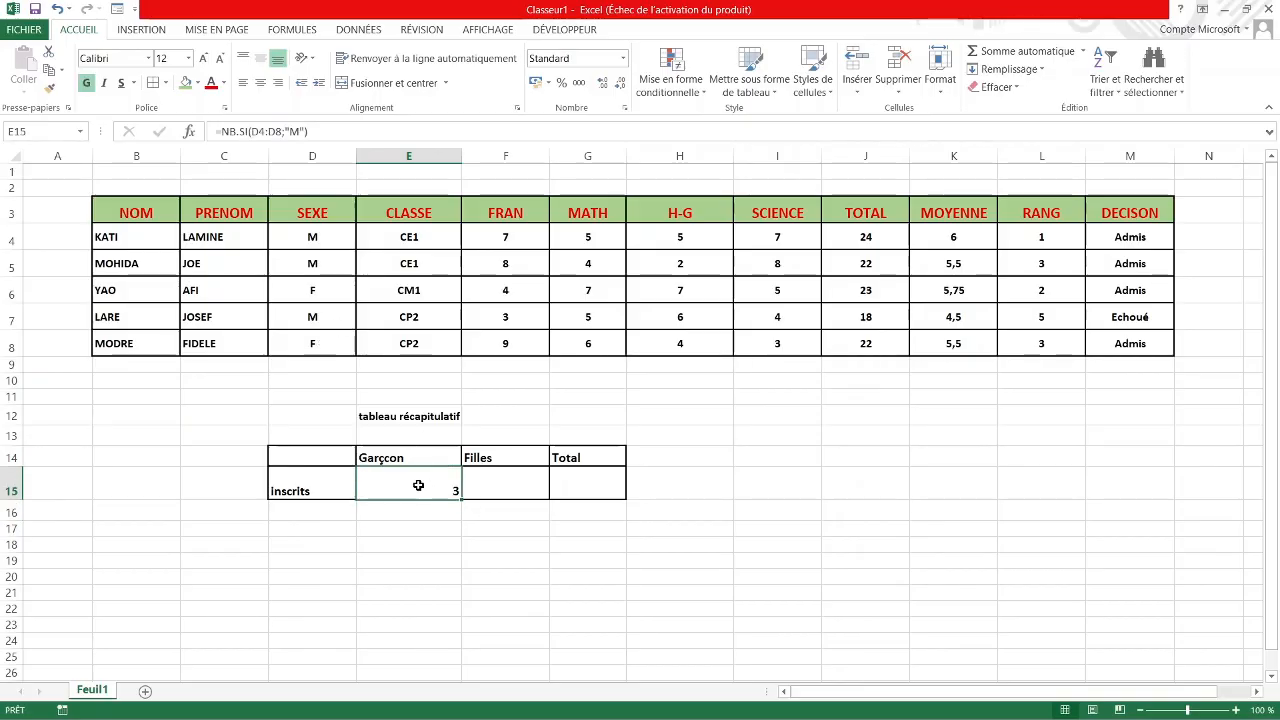
{"action": "left_click_drag", "start_coordinate": [415, 482], "coordinate": [497, 483]}
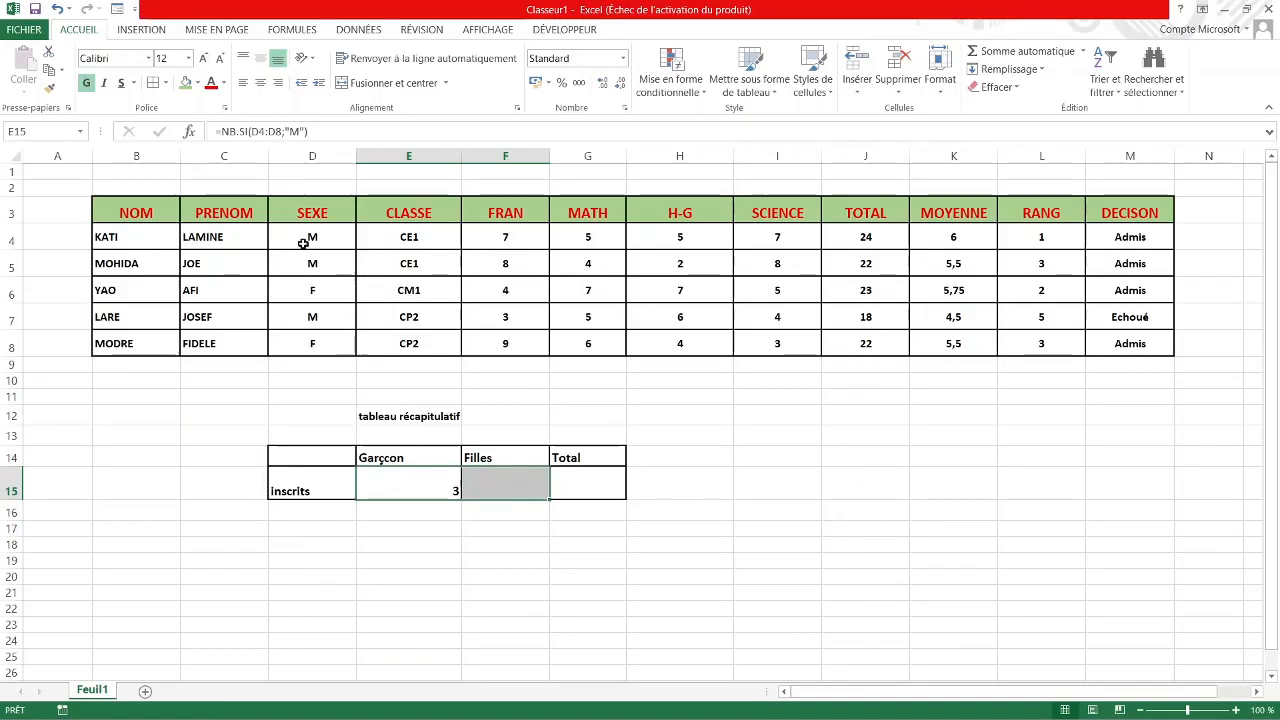
{"action": "left_click", "coordinate": [259, 84]}
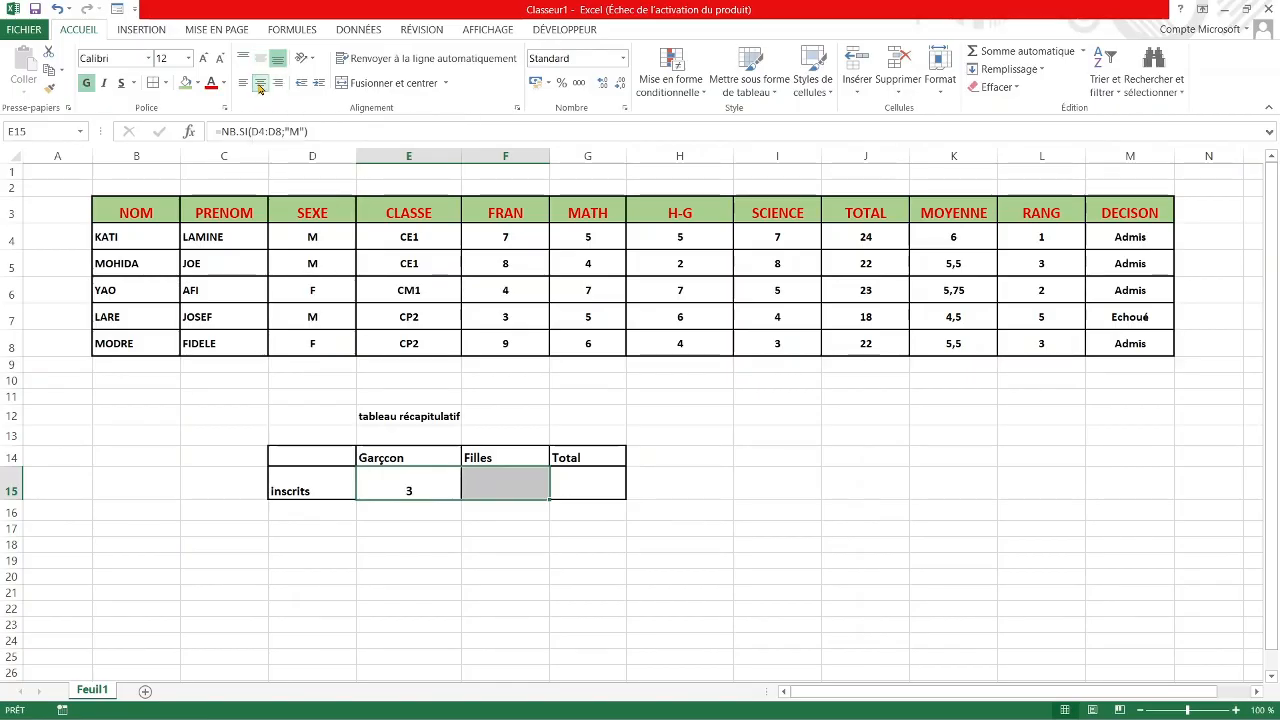
{"action": "left_click", "coordinate": [425, 490]}
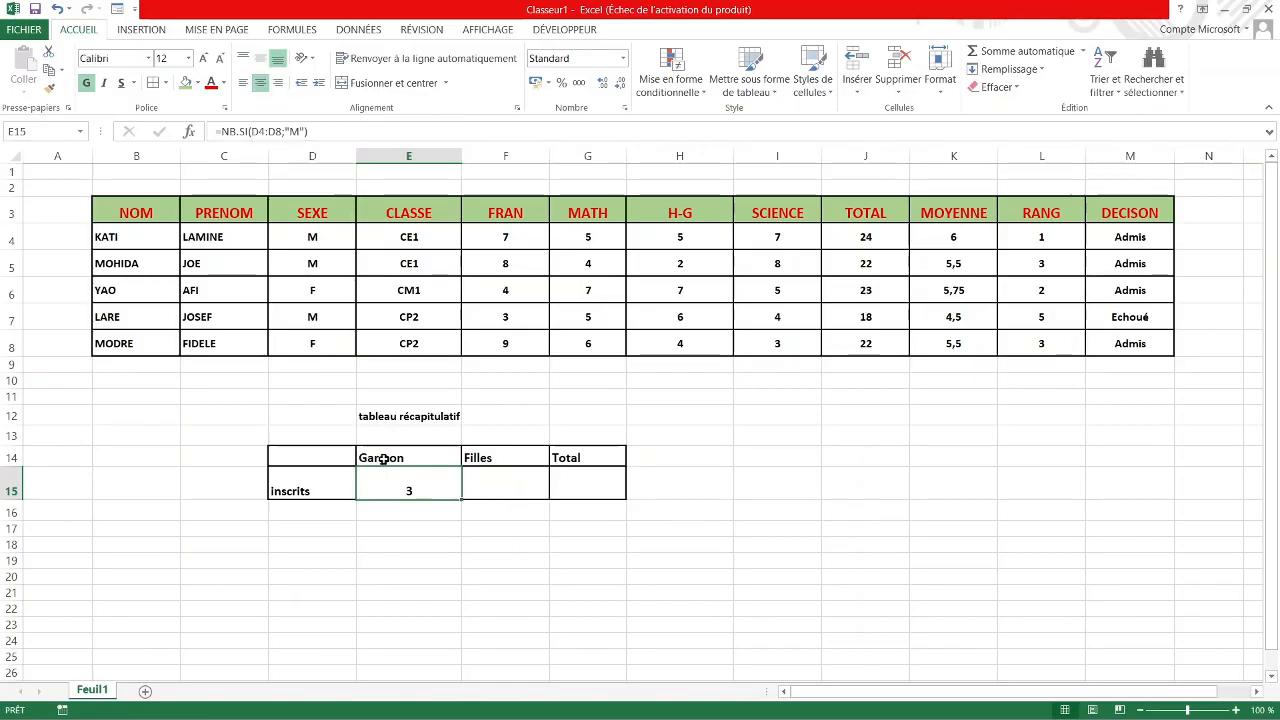
{"action": "left_click", "coordinate": [203, 58]}
{"action": "left_click", "coordinate": [203, 58]}
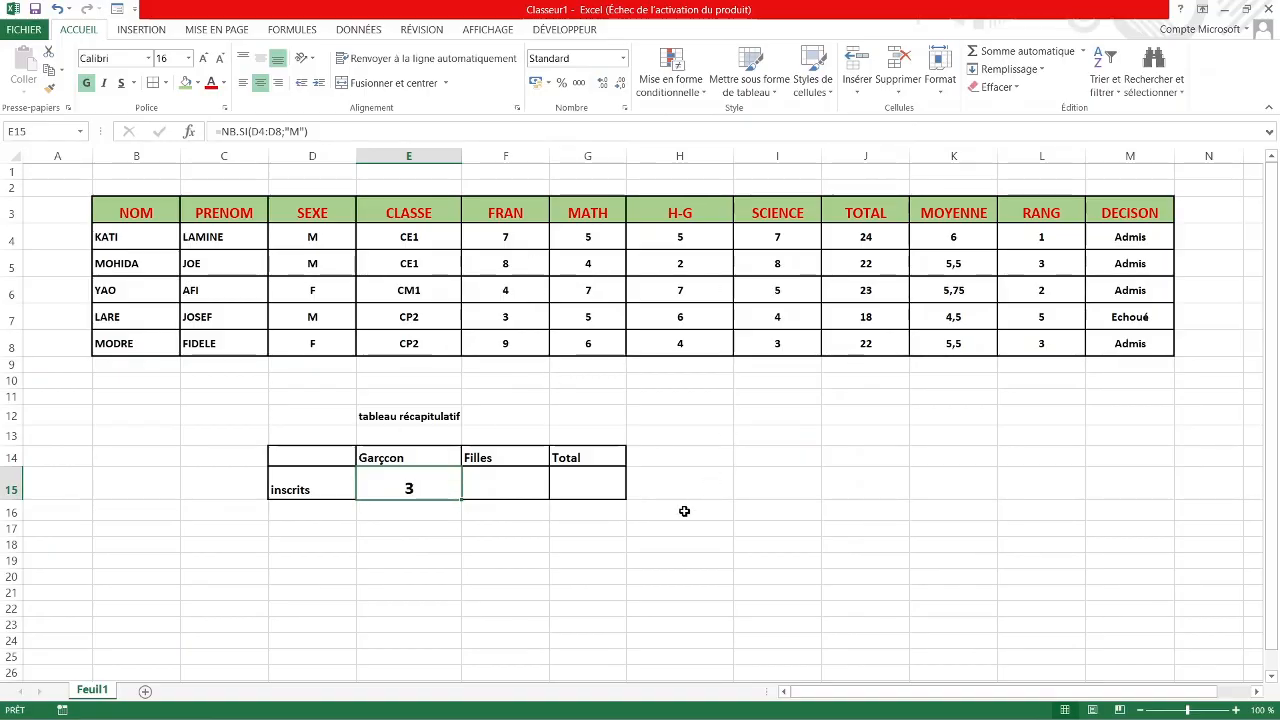
Count the enrolled girls in cell F15 with the formula =NB.SI(D4:D8;"F").
{"action": "left_click", "coordinate": [512, 483]}
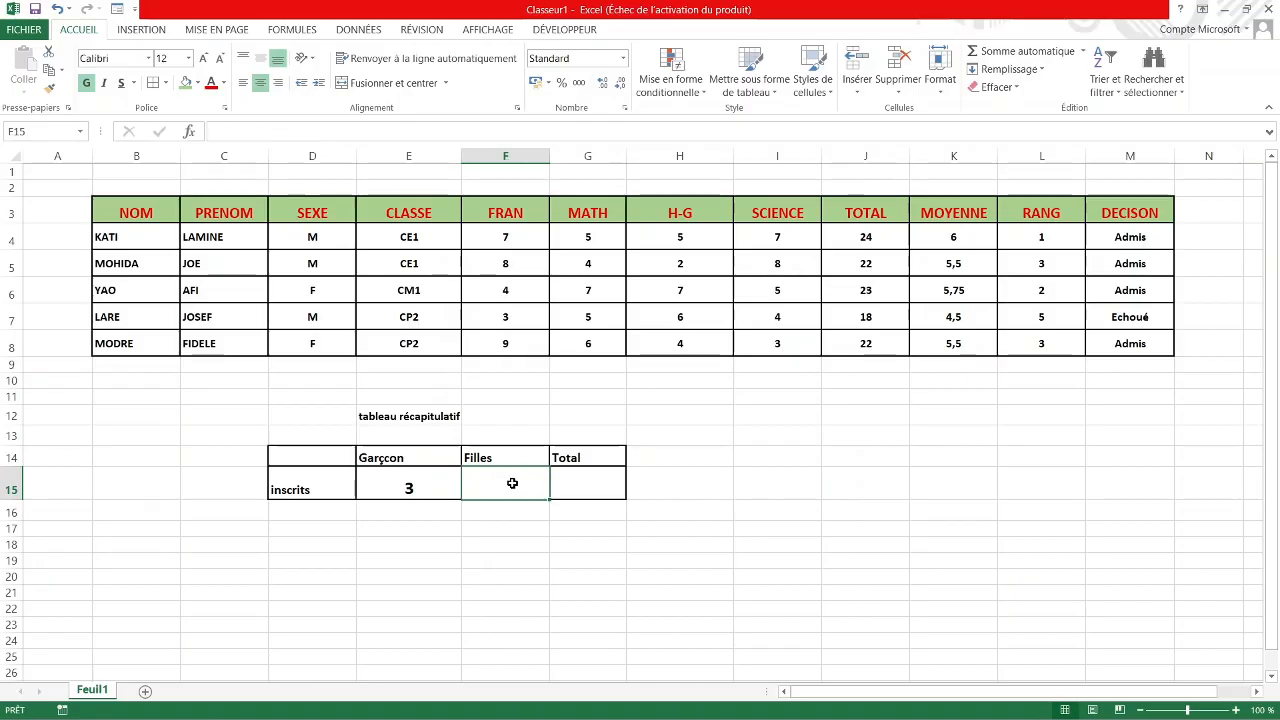
{"action": "double_click", "coordinate": [512, 483]}
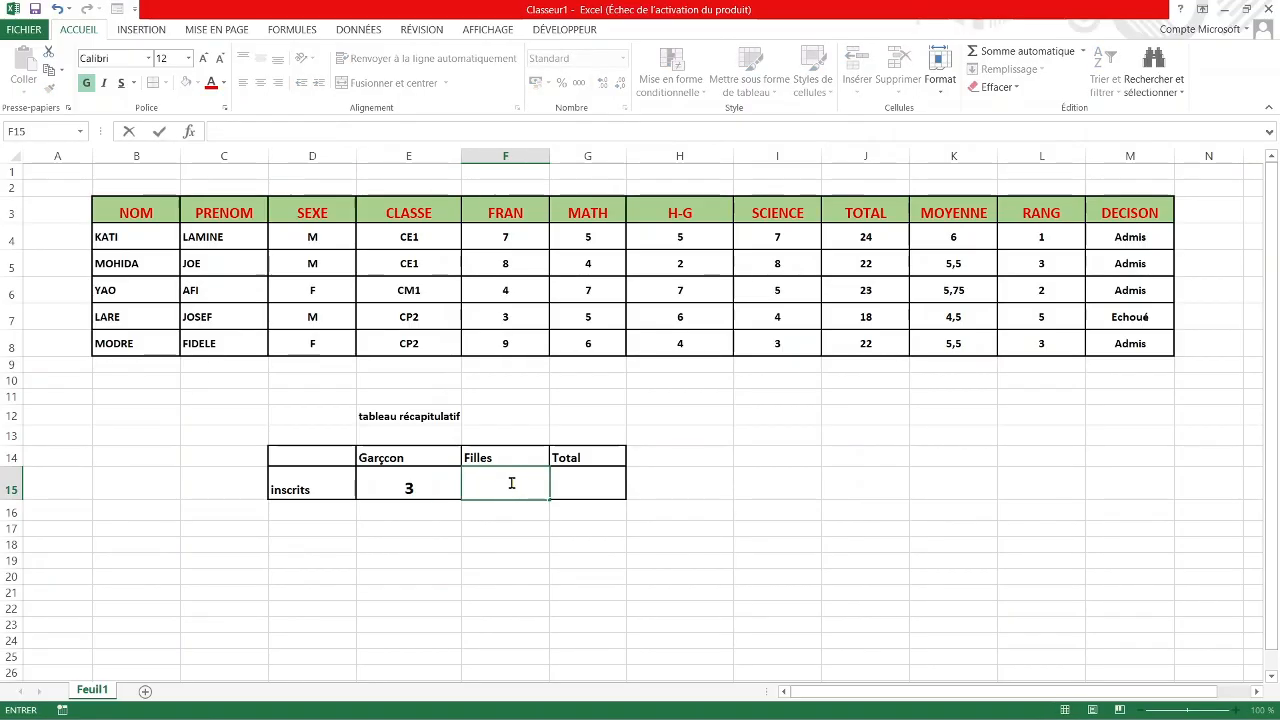
{"action": "type", "text": "="}
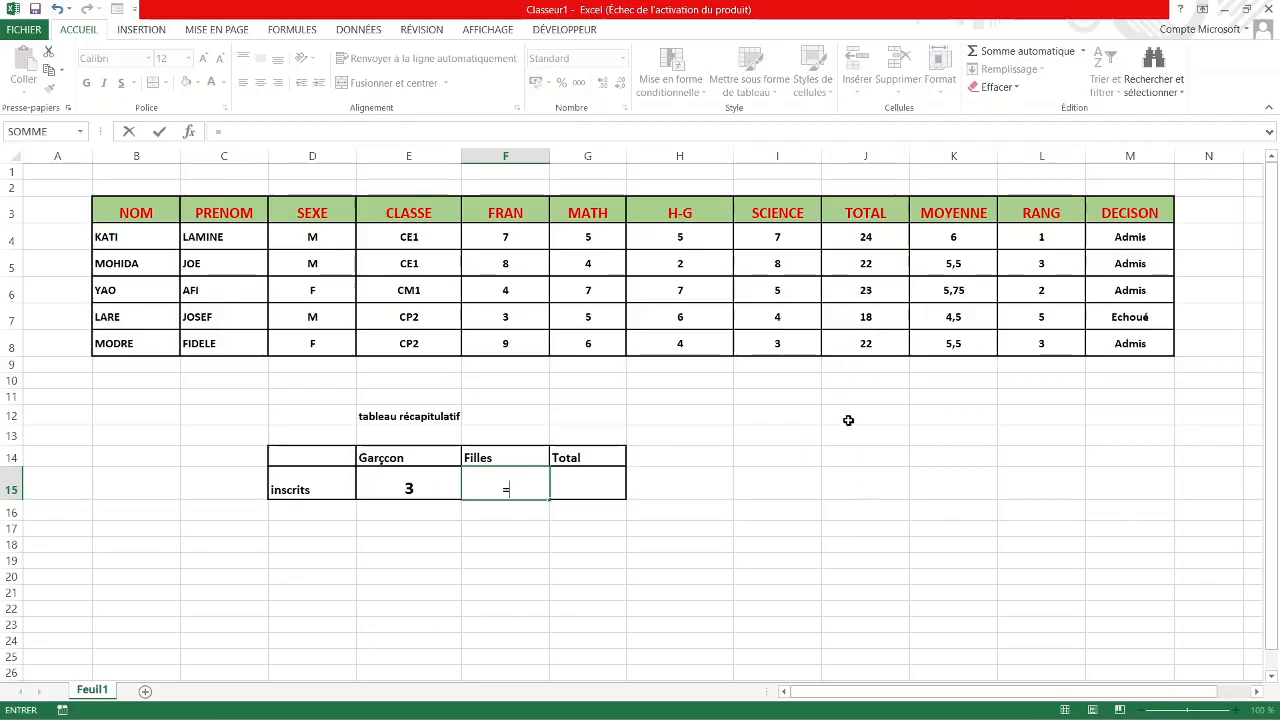
{"action": "type", "text": "nb.s"}
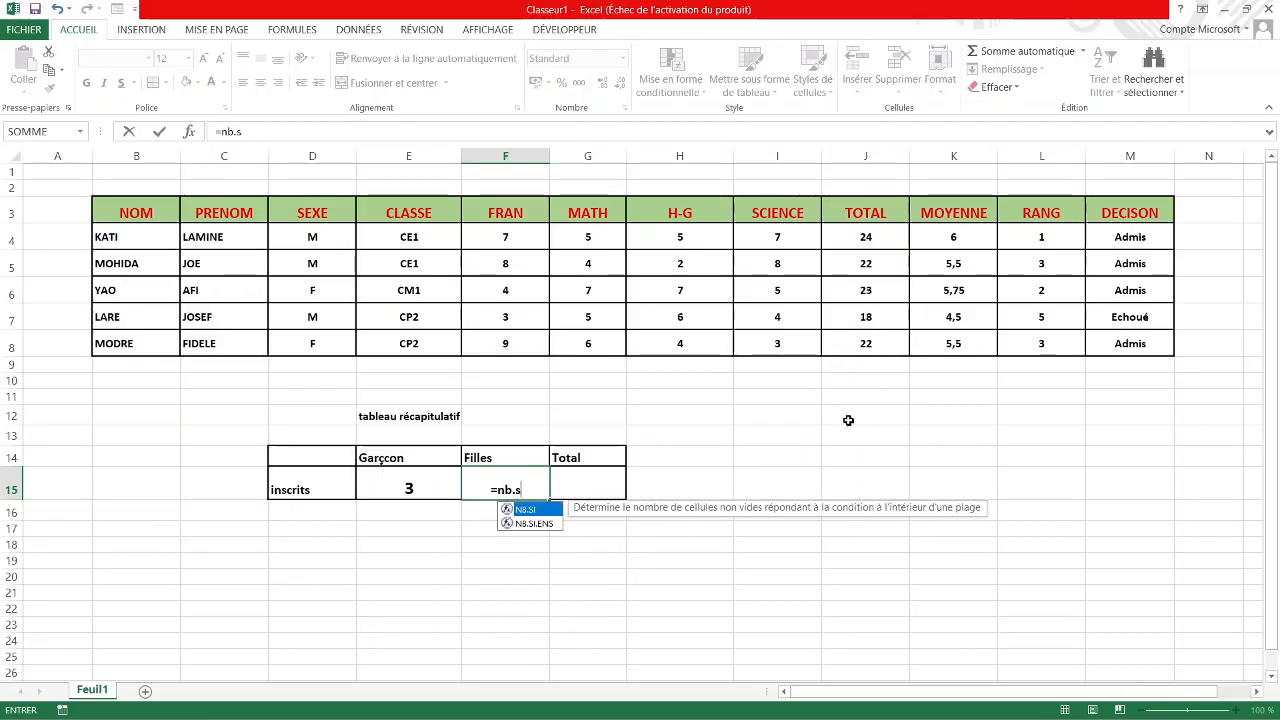
{"action": "type", "text": "i"}
{"action": "key", "text": "Tab"}
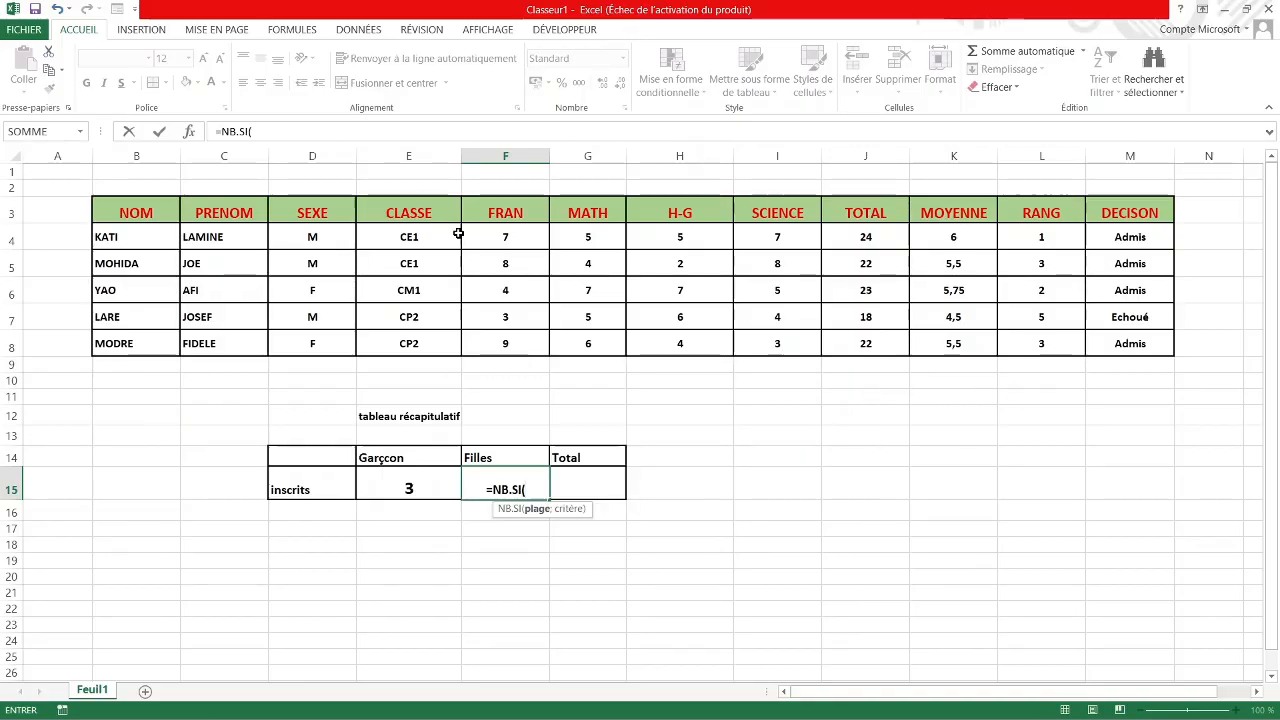
{"action": "left_click_drag", "start_coordinate": [327, 236], "coordinate": [328, 339]}
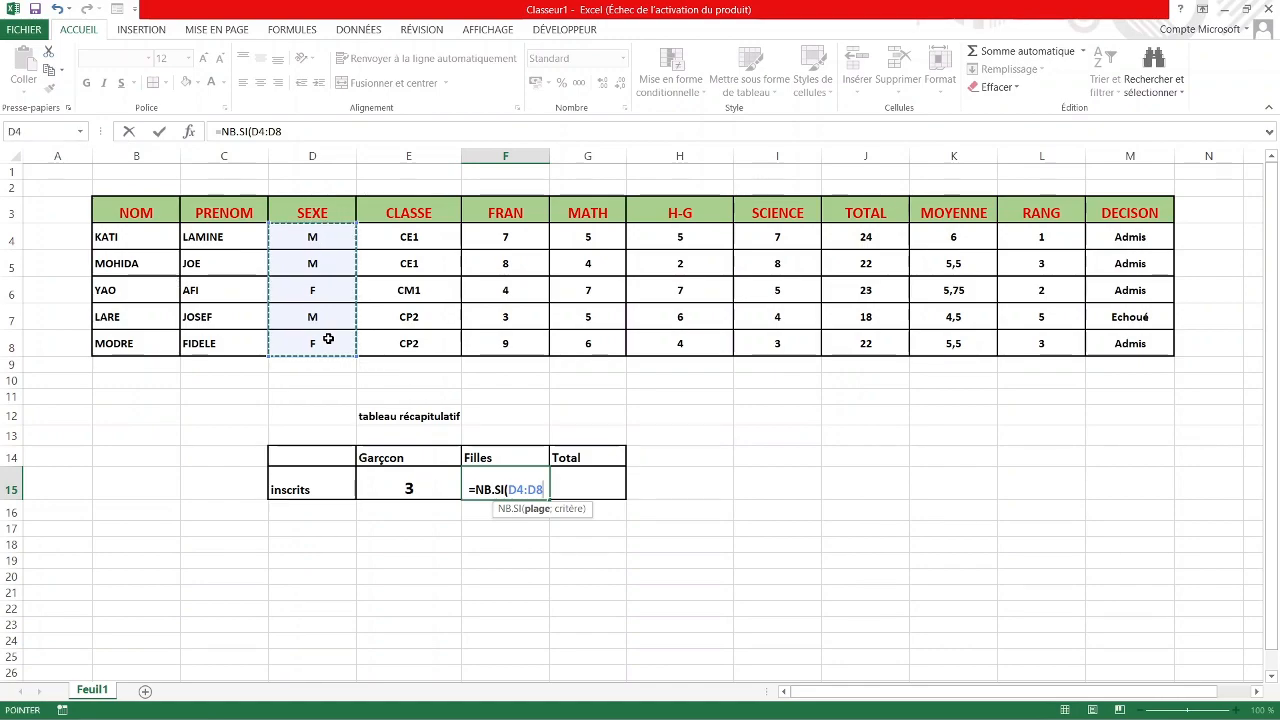
{"action": "type", "text": ";"}
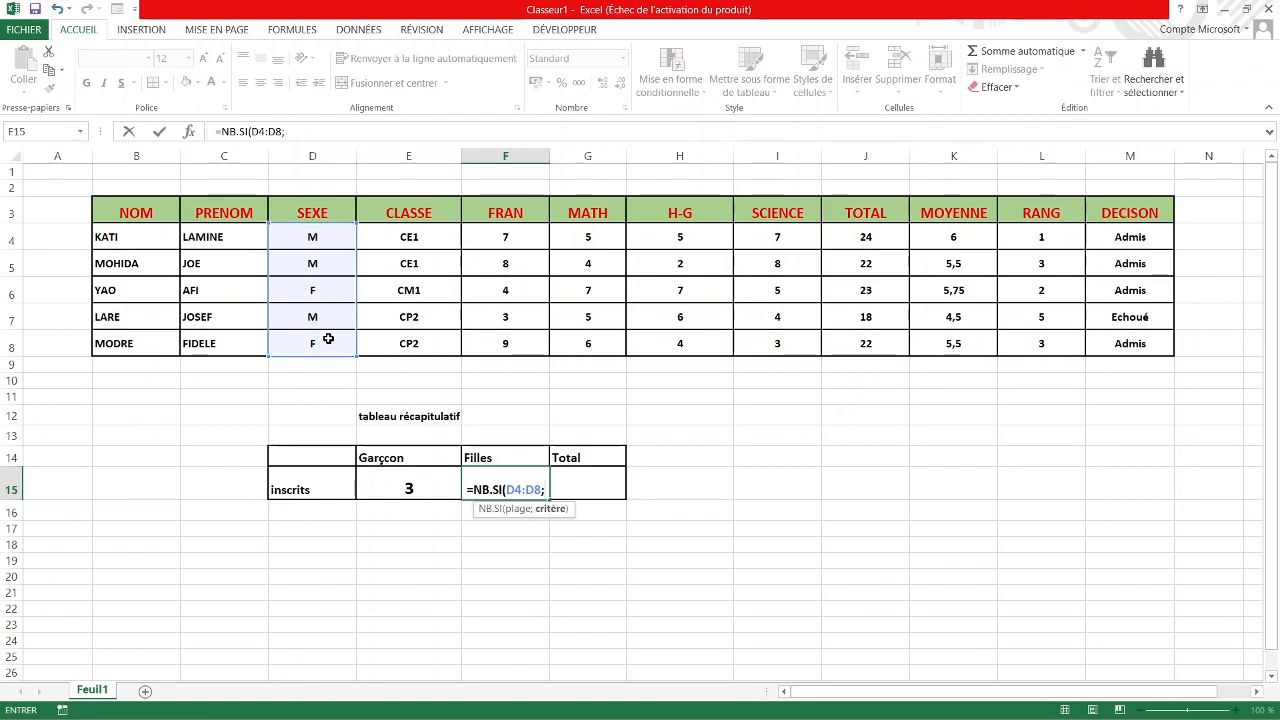
{"action": "type", "text": "\""}
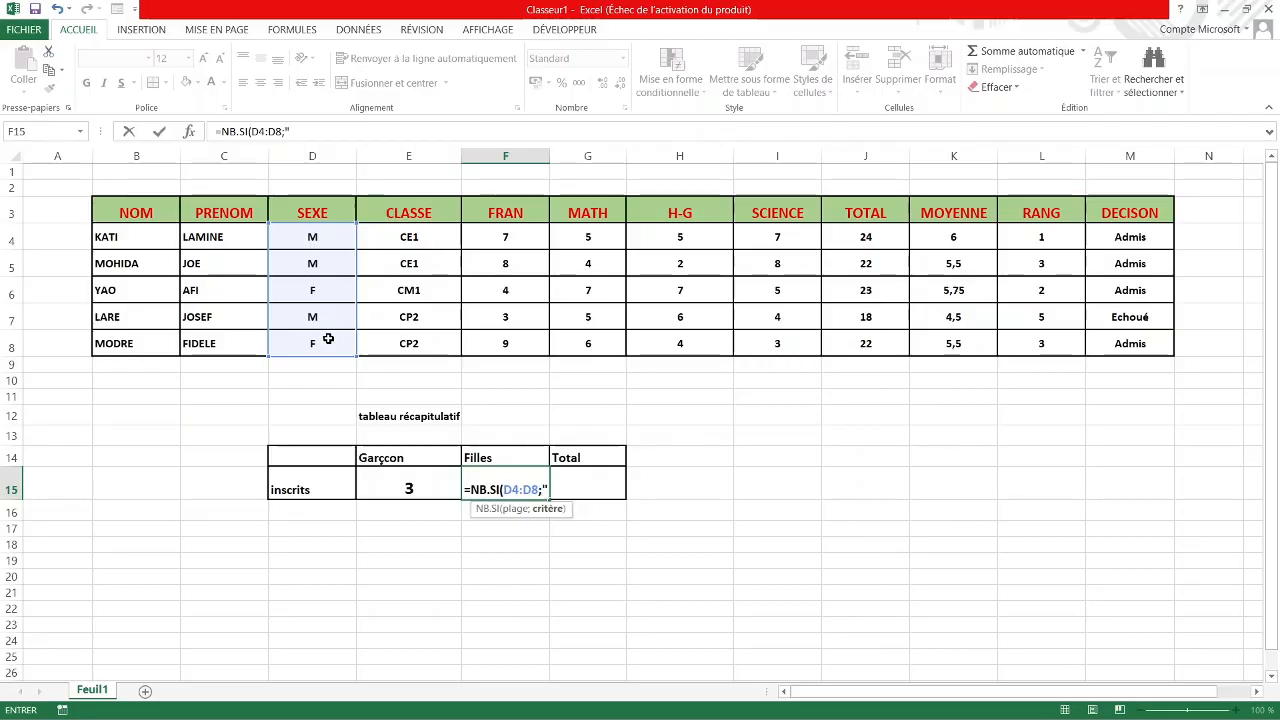
{"action": "type", "text": "F"}
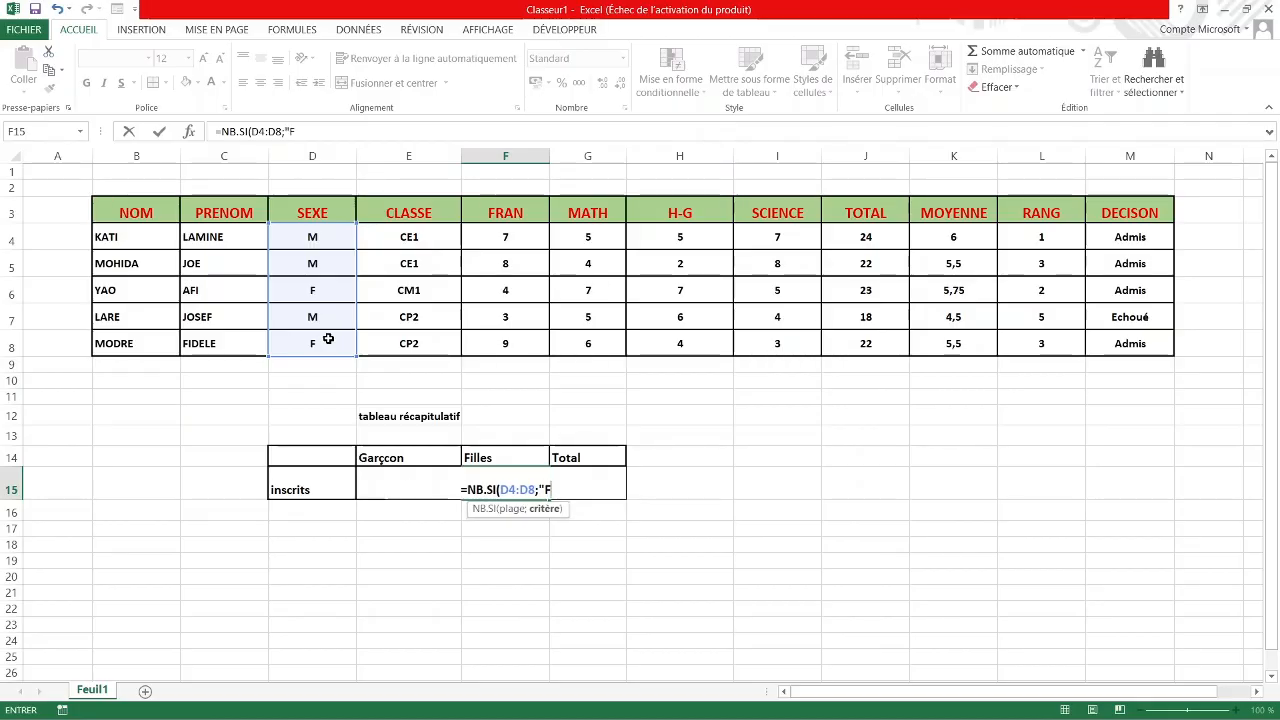
{"action": "type", "text": "\")"}
{"action": "key", "text": "ctrl+Return"}
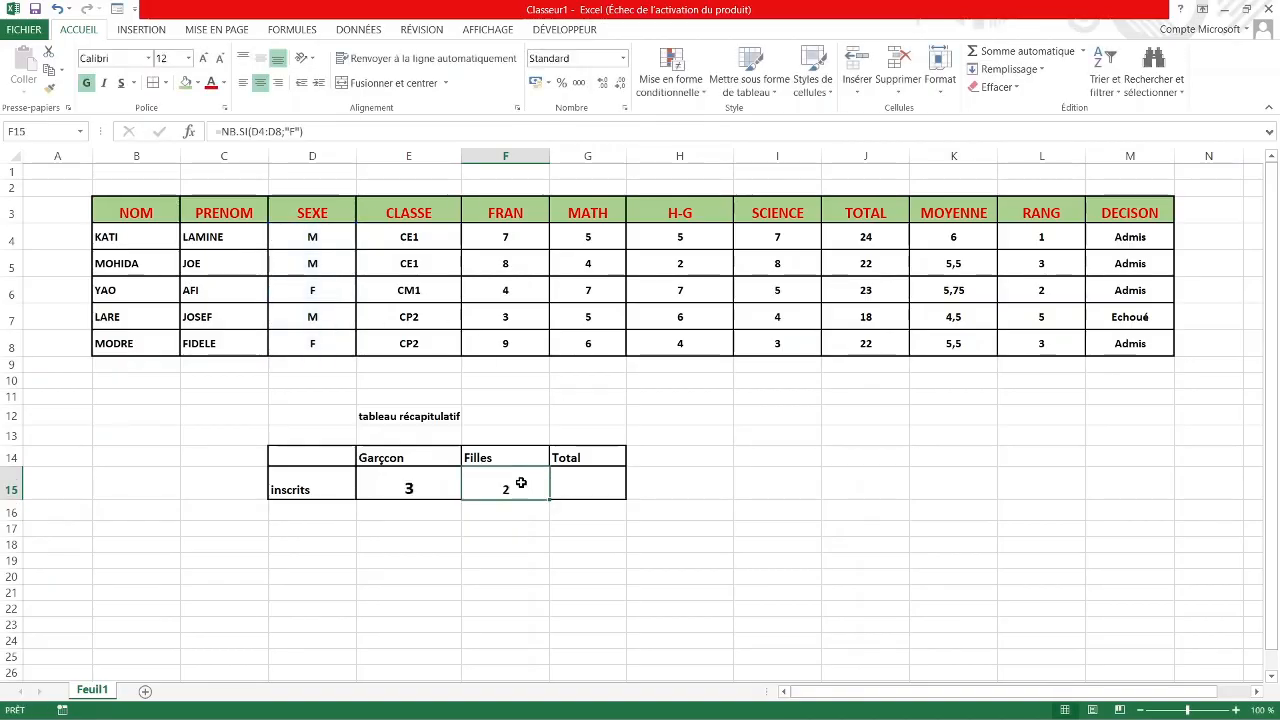
Increase the font size of the girls' count in cell F15 by four increments.
{"action": "left_click", "coordinate": [203, 60]}
{"action": "left_click", "coordinate": [203, 60]}
{"action": "left_click", "coordinate": [203, 60]}
{"action": "left_click", "coordinate": [203, 60]}
Count all enrolled students in cell G15 with the formula =NBVAL(D4:D8).
{"action": "left_click", "coordinate": [604, 492]}
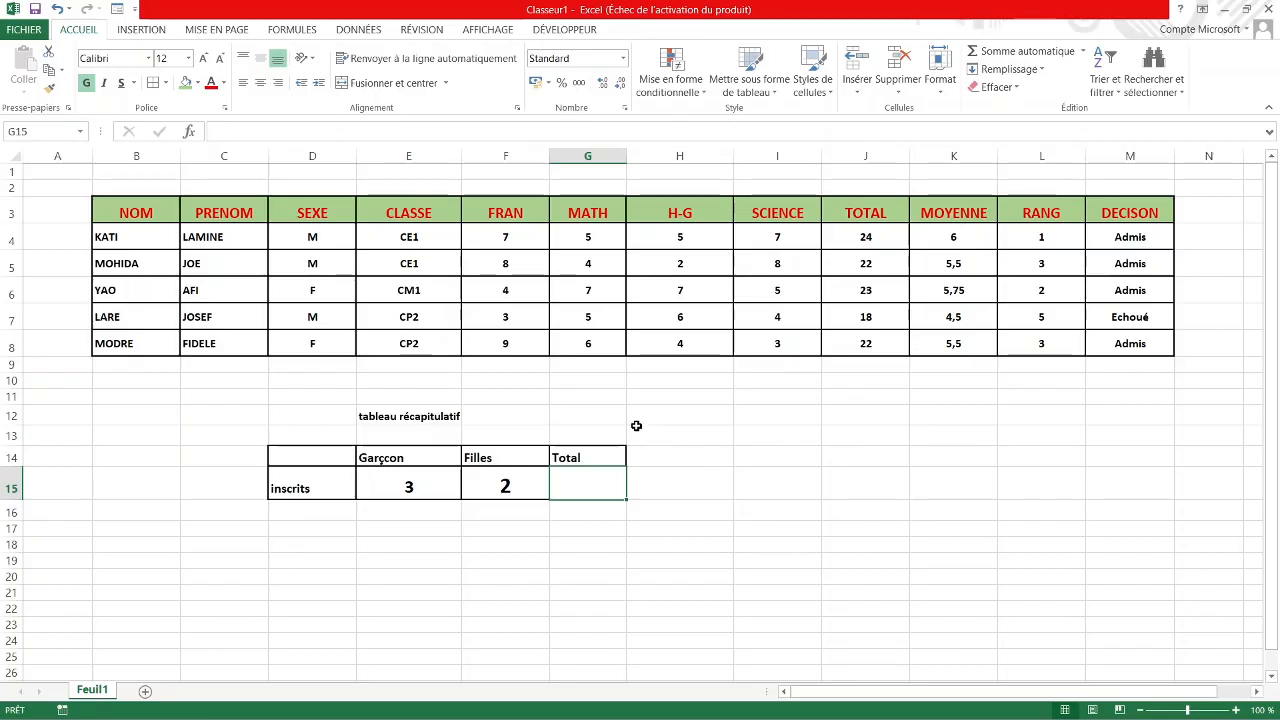
{"action": "type", "text": "=nbv"}
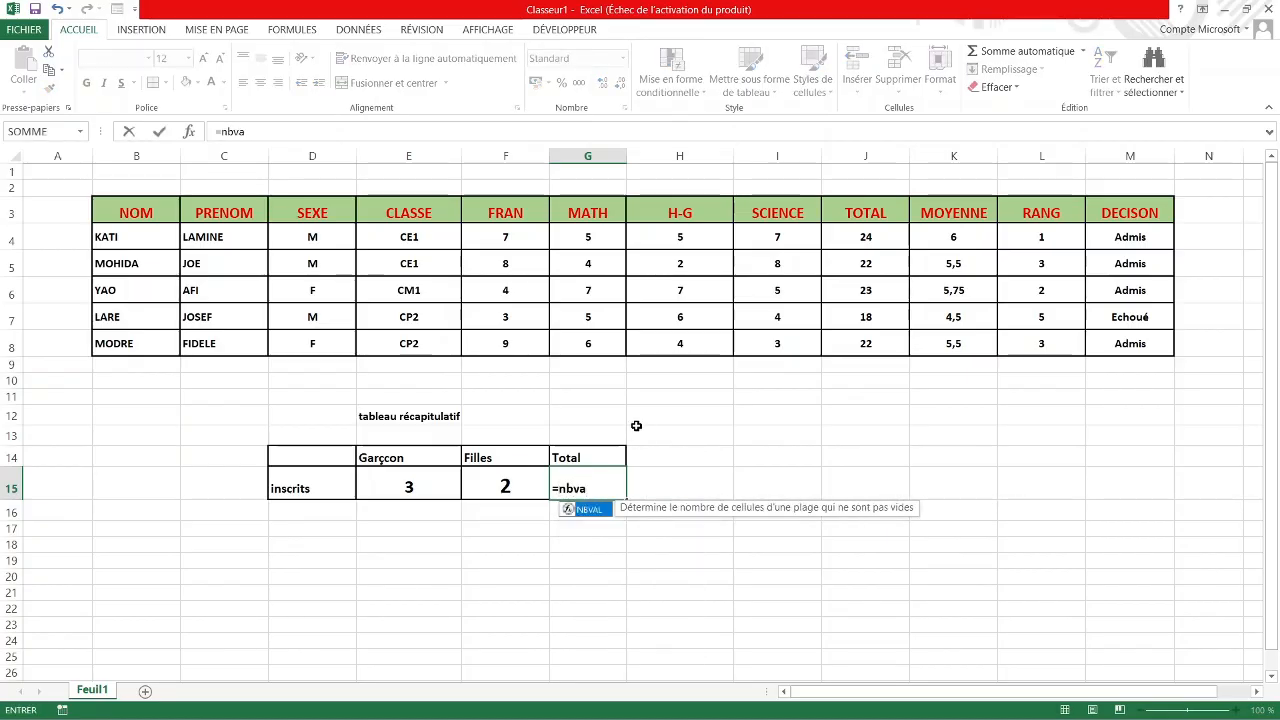
{"action": "type", "text": "a"}
{"action": "key", "text": "Tab"}
{"action": "left_click", "coordinate": [636, 426]}
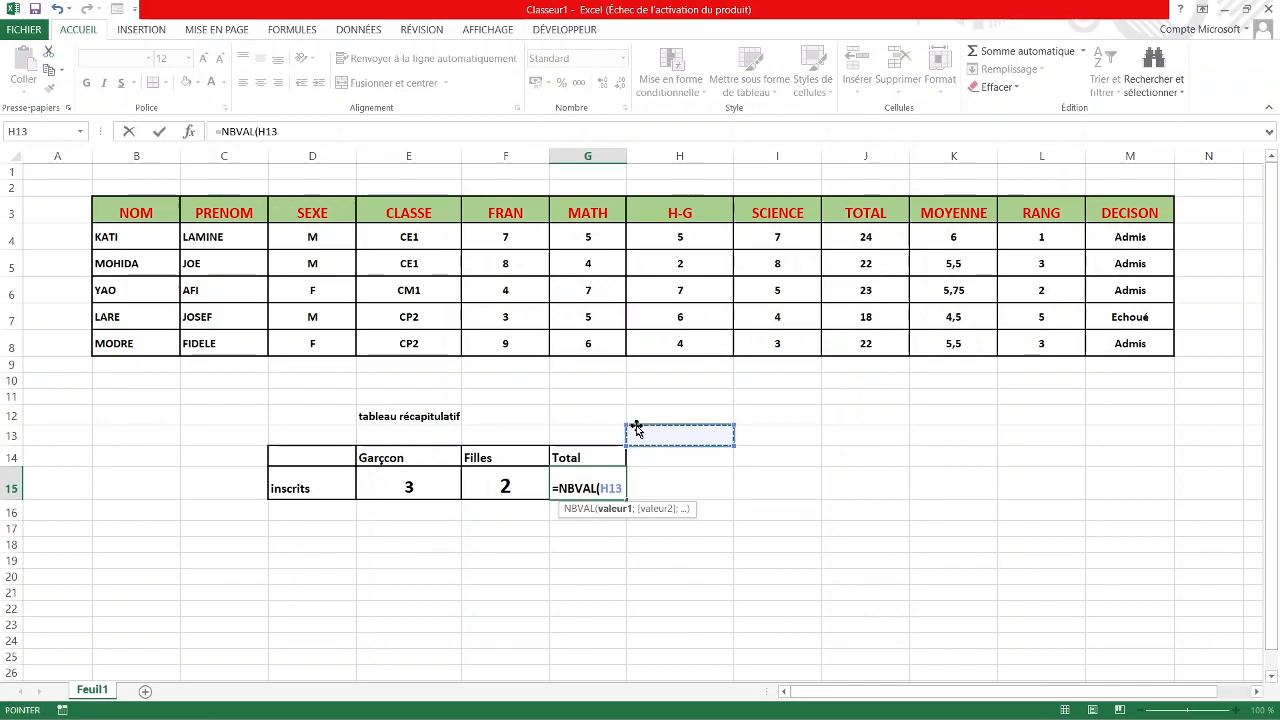
{"action": "key", "text": "BackSpace"}
{"action": "key", "text": "BackSpace"}
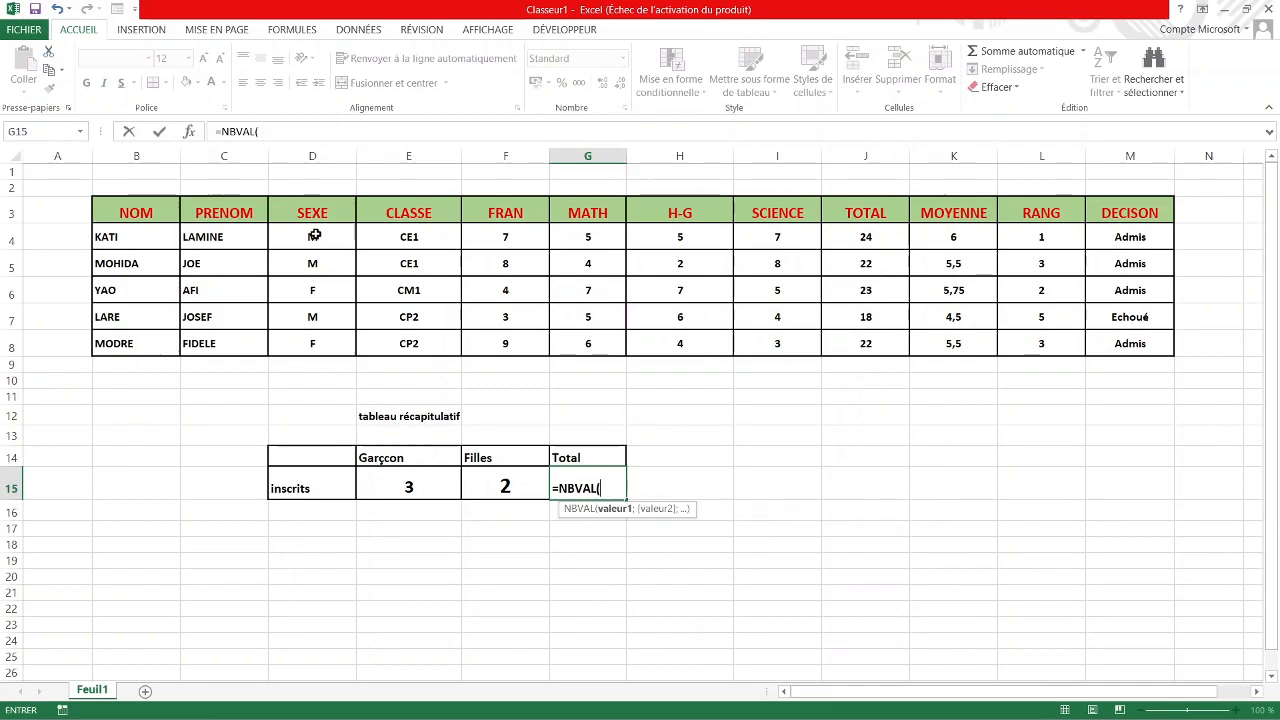
{"action": "left_click_drag", "start_coordinate": [312, 236], "coordinate": [316, 341]}
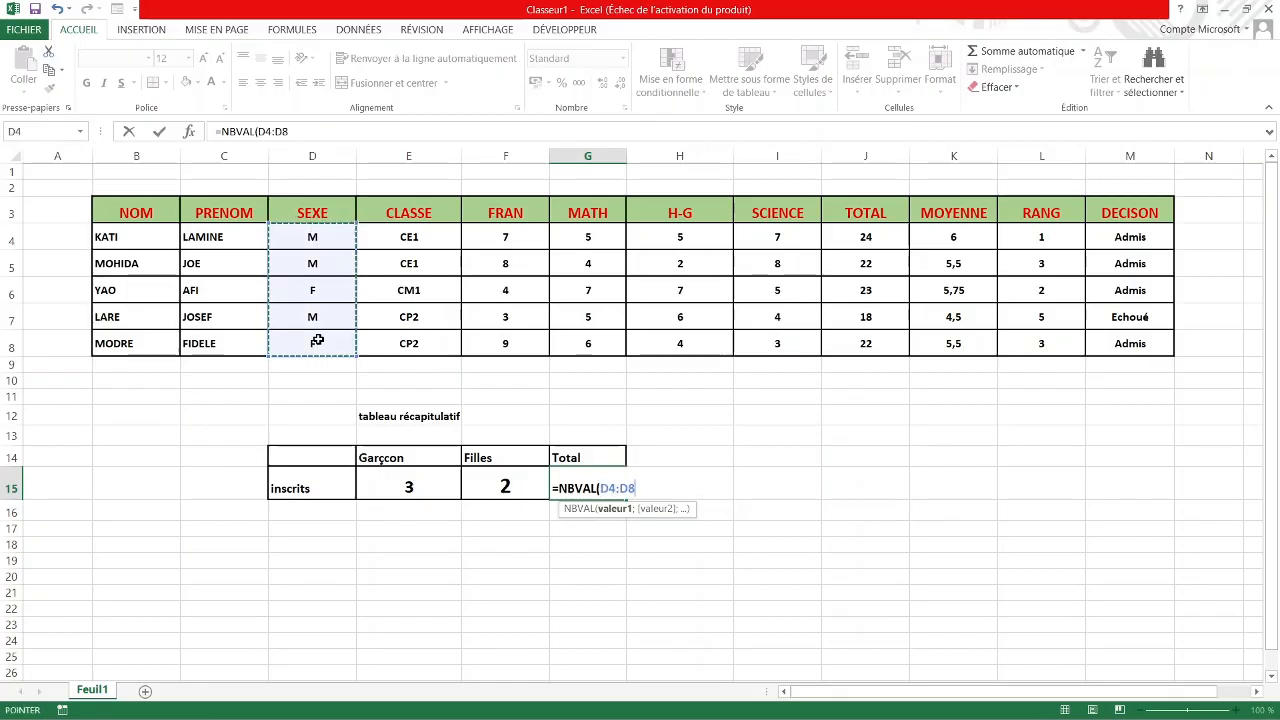
{"action": "key", "text": "Return"}
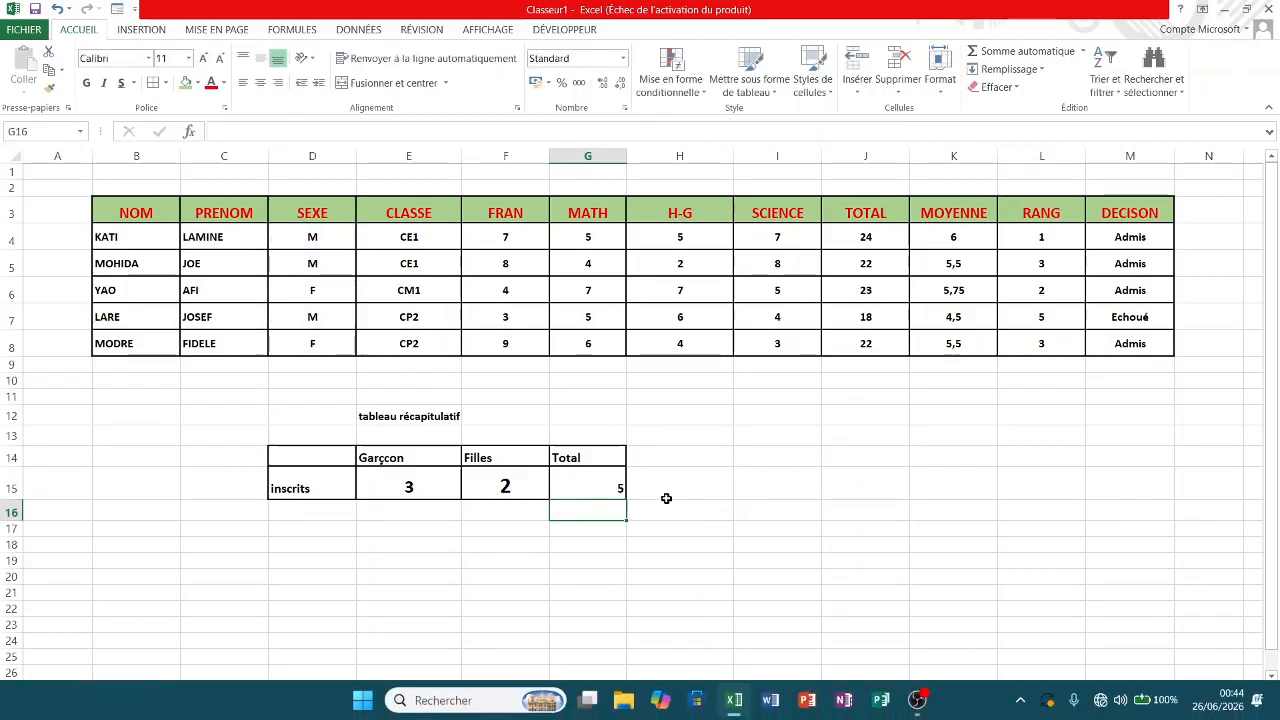
Increase the font size of the total in cell G15 to 16.
{"action": "left_click", "coordinate": [600, 488]}
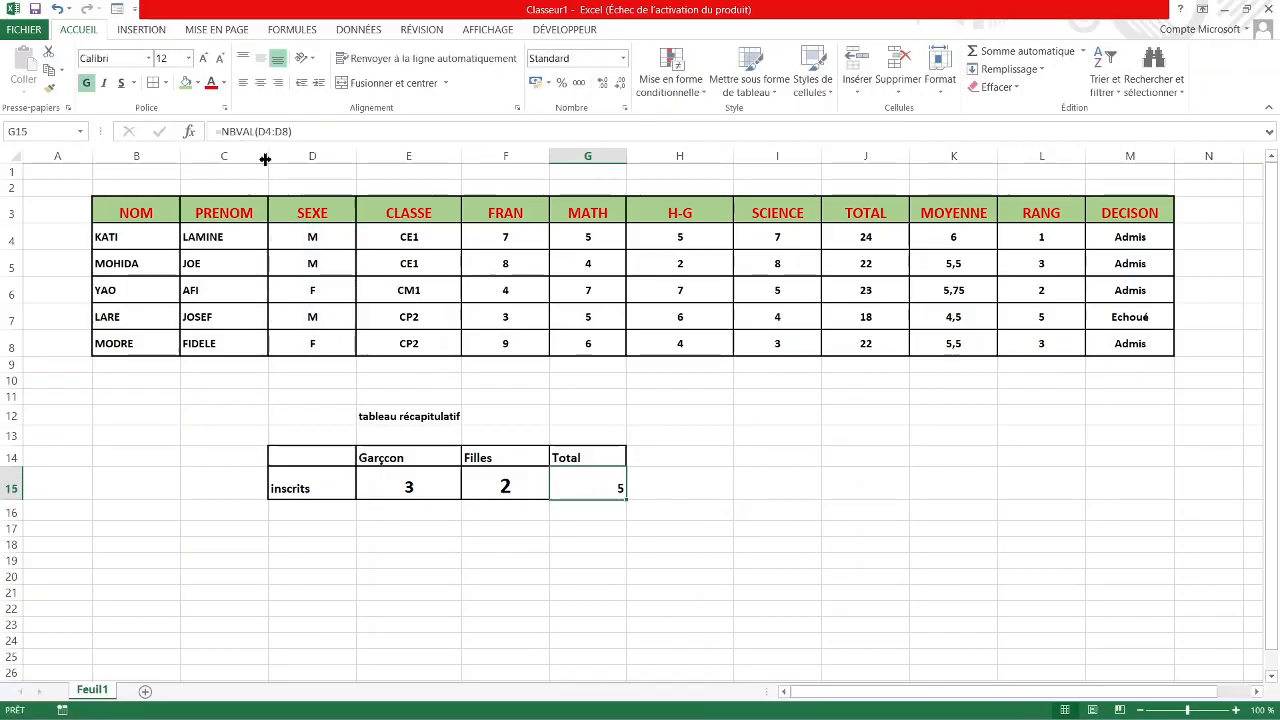
{"action": "left_click", "coordinate": [204, 58]}
{"action": "left_click", "coordinate": [204, 58]}
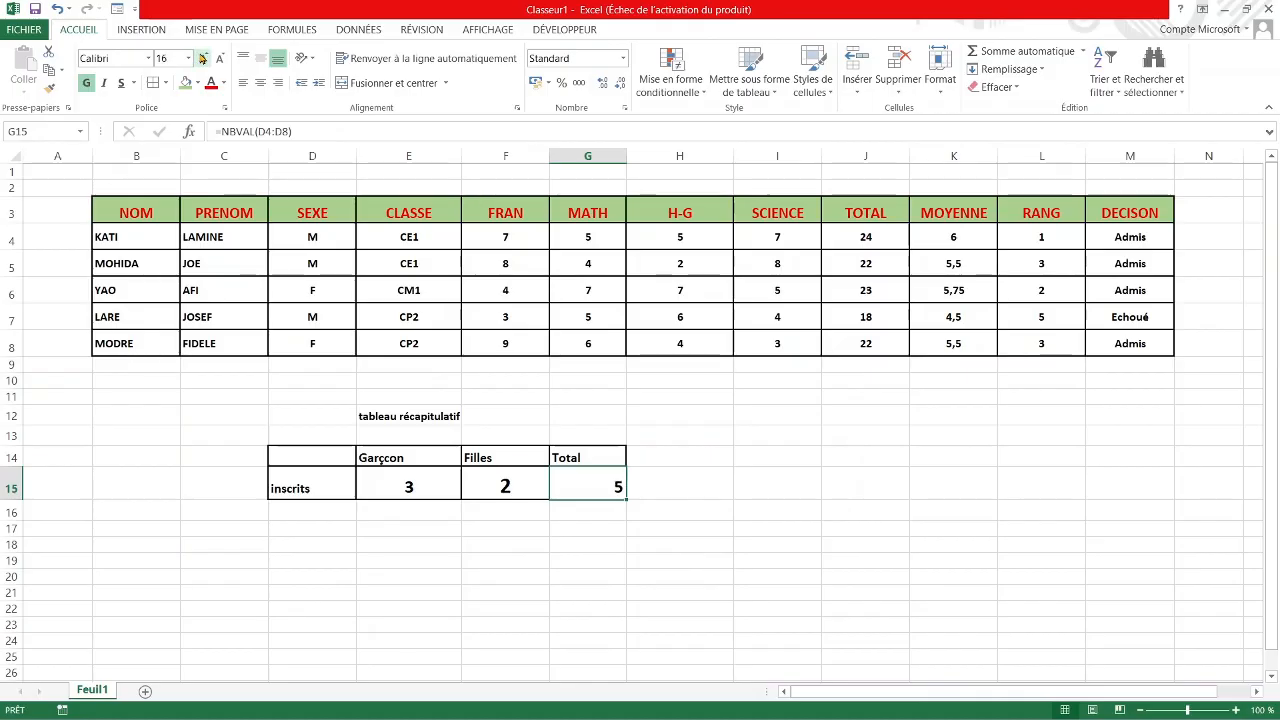
{"action": "left_click", "coordinate": [680, 489]}
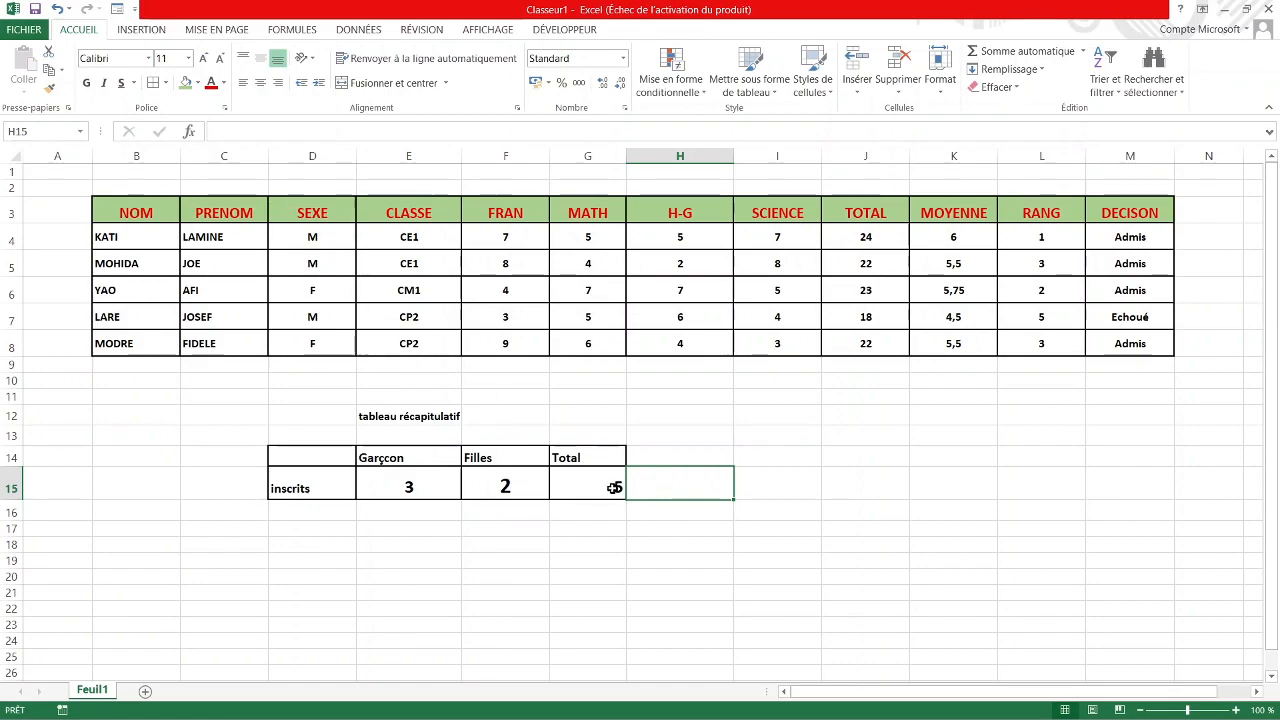
{"action": "left_click", "coordinate": [586, 541]}
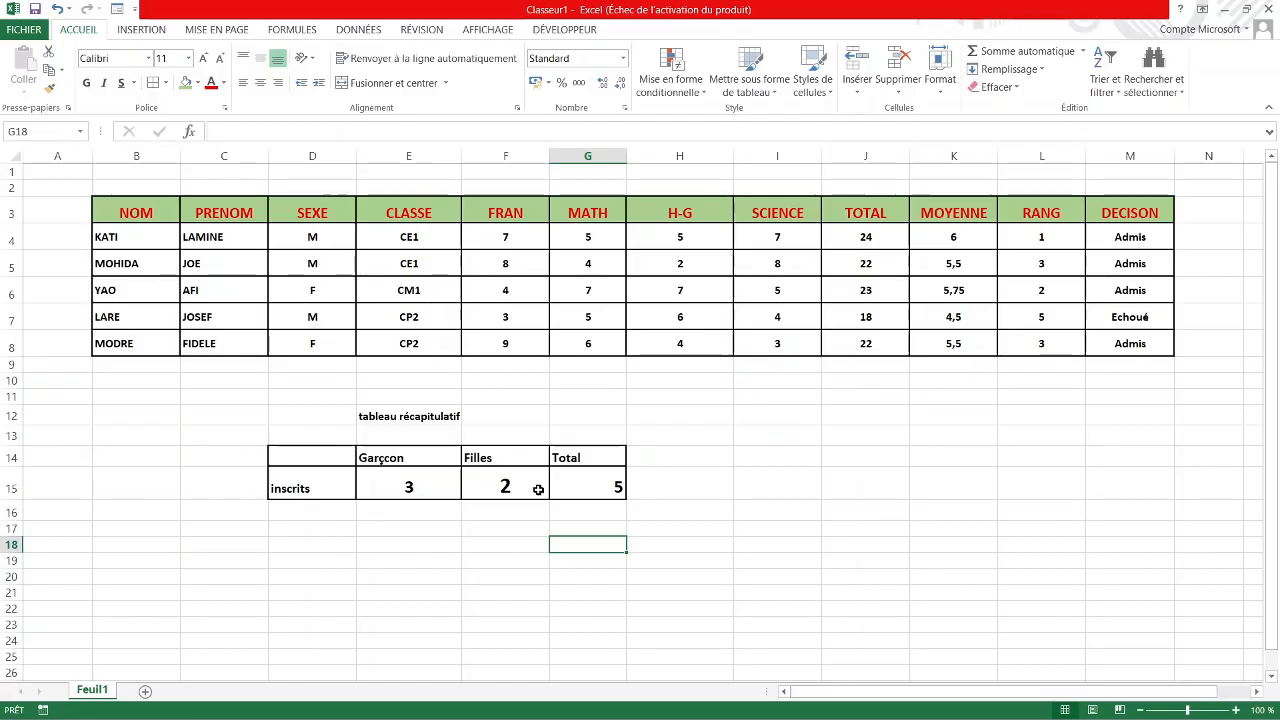
{"action": "left_click", "coordinate": [338, 530]}
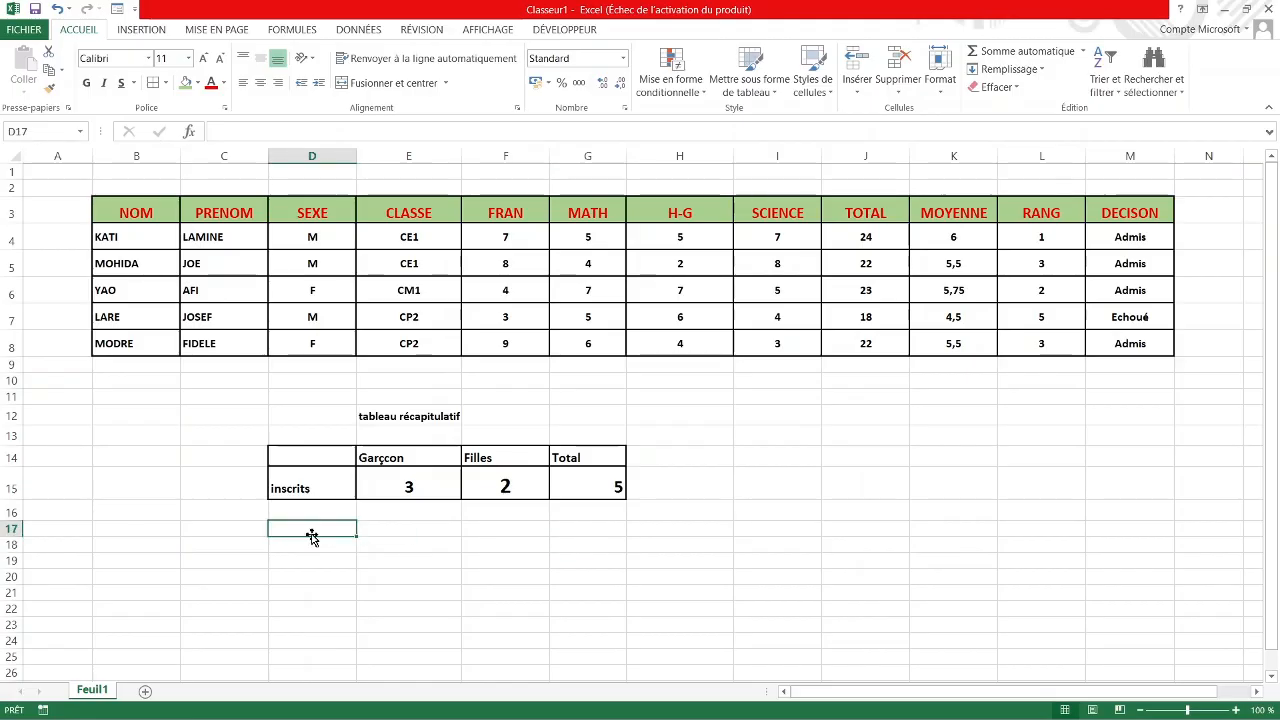
Enter the label "SOMME;SI" in cell H14 beside the summary table's Total header.
{"action": "left_click", "coordinate": [691, 463]}
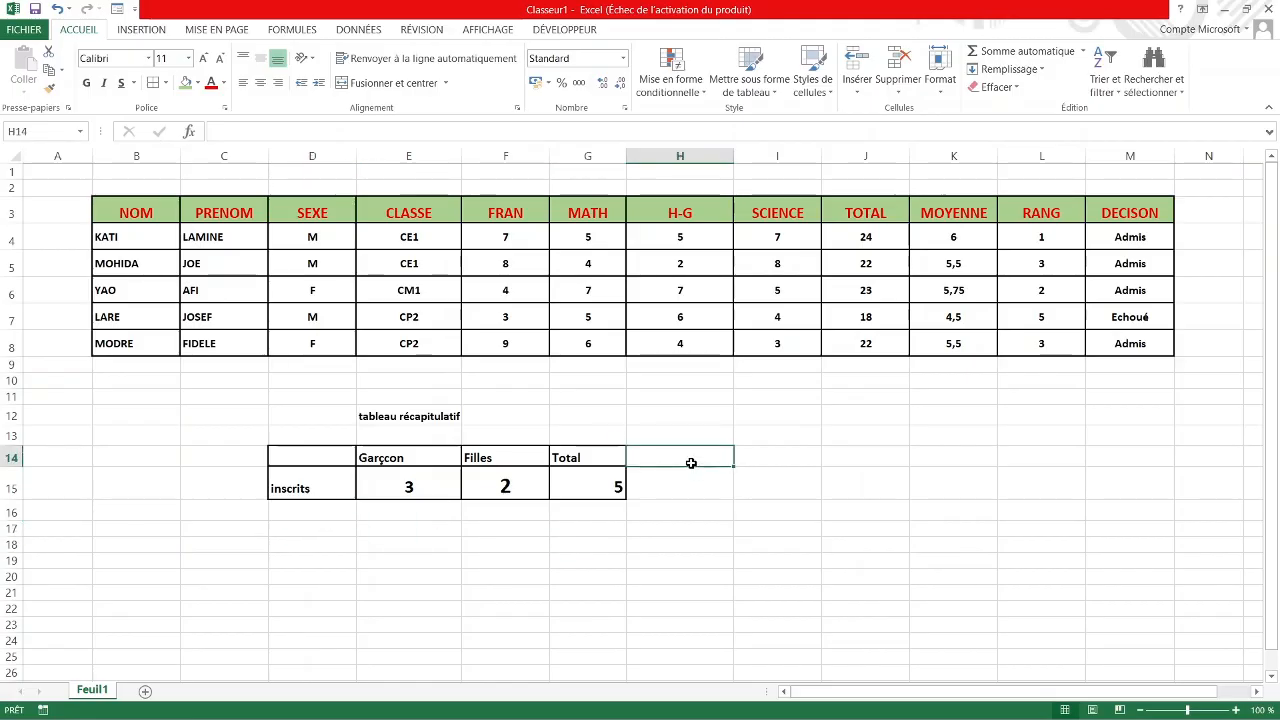
{"action": "type", "text": "somme"}
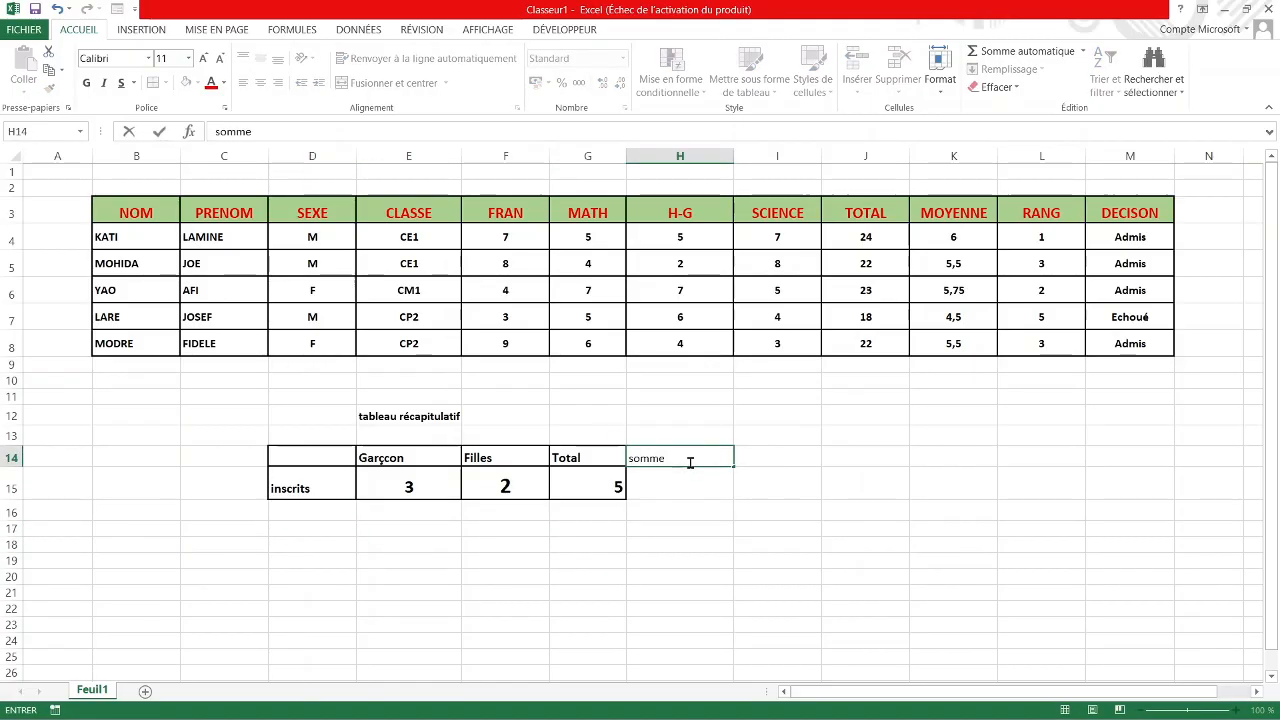
{"action": "key", "text": "BackSpace"}
{"action": "key", "text": "BackSpace"}
{"action": "key", "text": "BackSpace"}
{"action": "key", "text": "BackSpace"}
{"action": "key", "text": "BackSpace"}
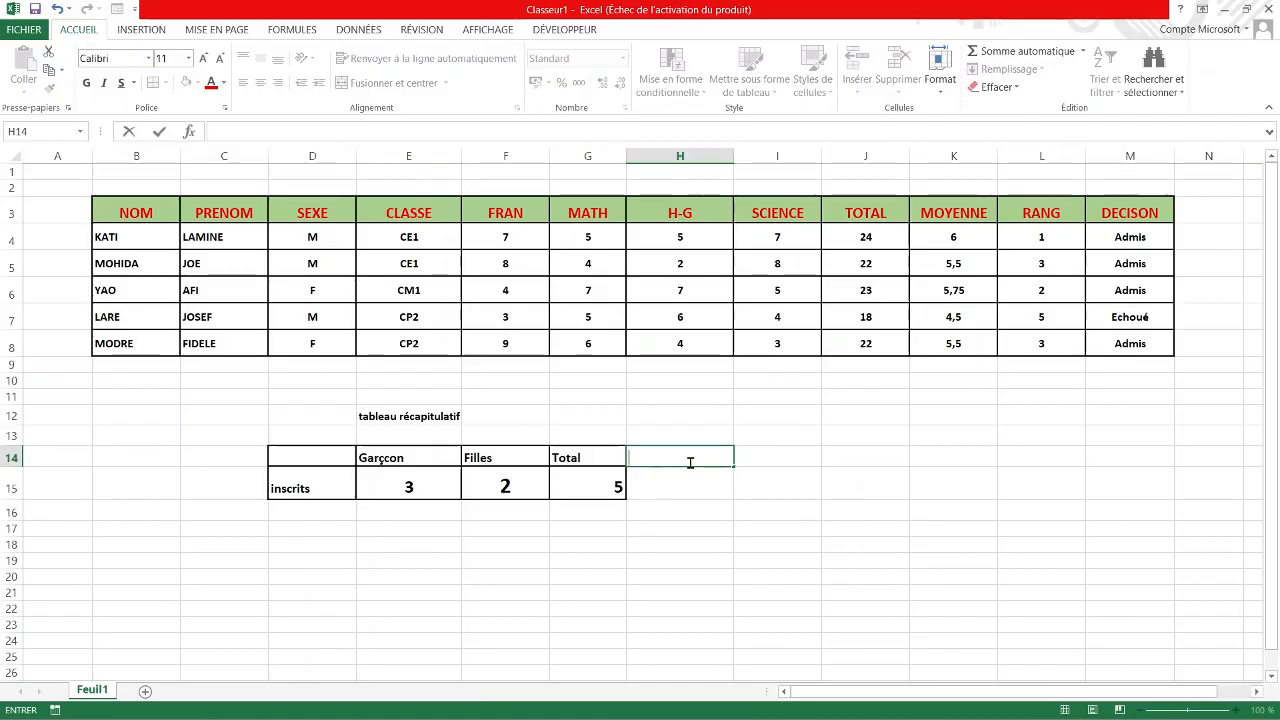
{"action": "type", "text": "SOMME"}
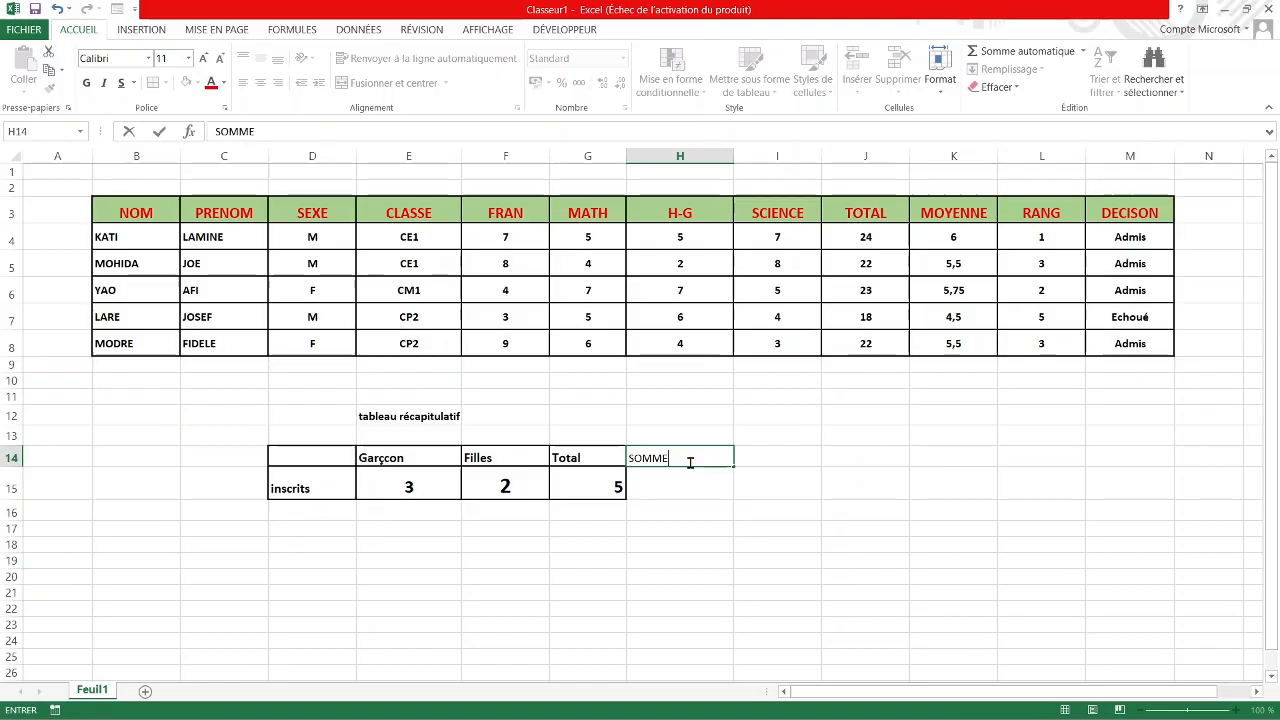
{"action": "type", "text": ";SI"}
{"action": "left_click", "coordinate": [766, 458]}
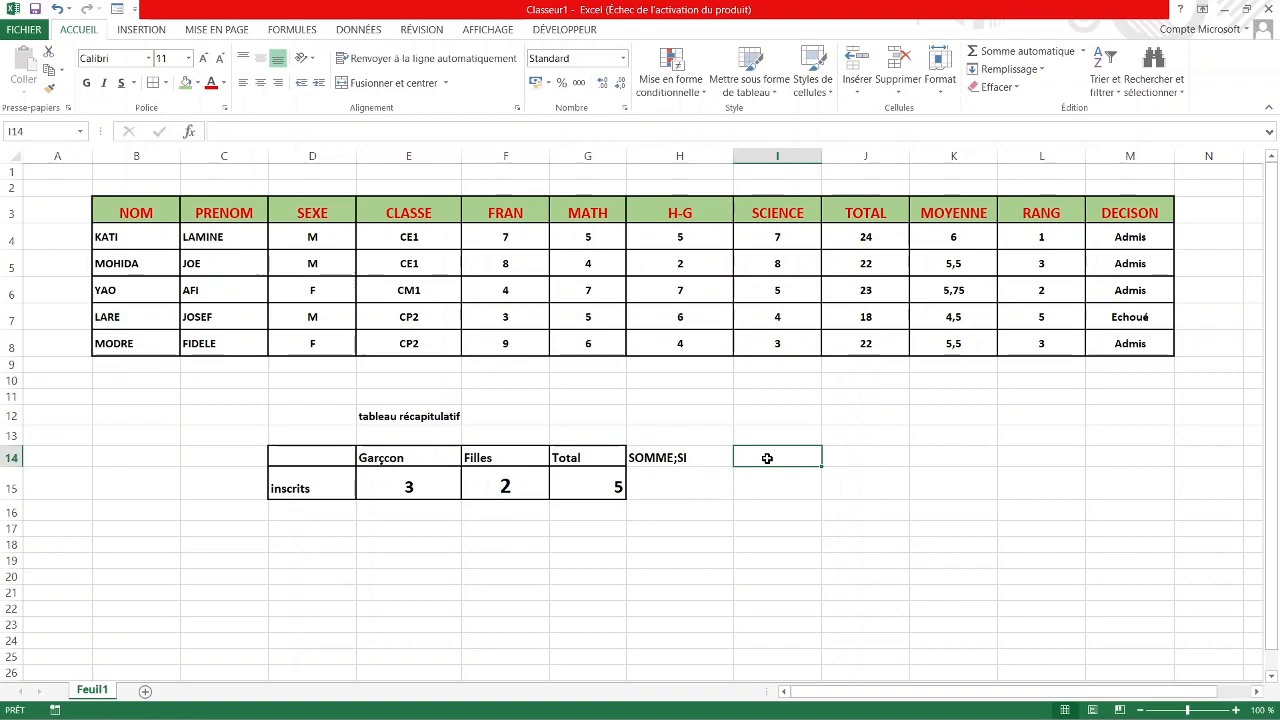
{"action": "type", "text": "+"}
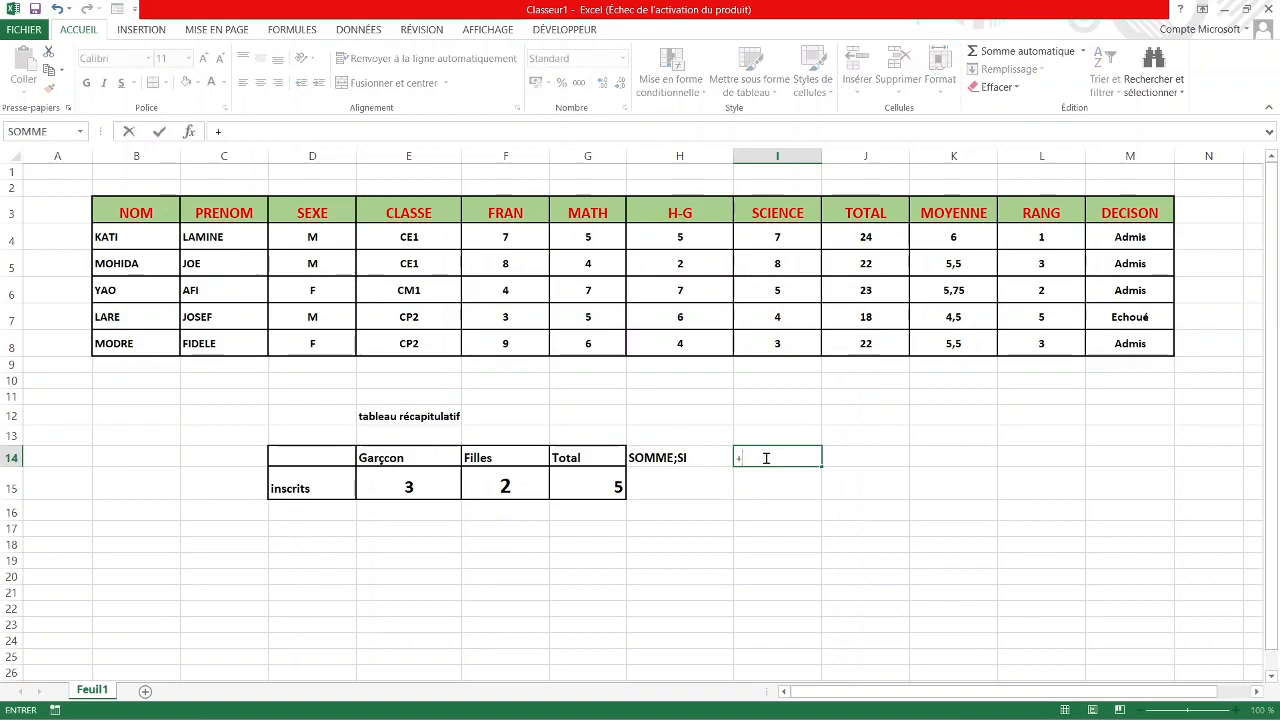
{"action": "key", "text": "BackSpace"}
{"action": "type", "text": "=SOMM"}
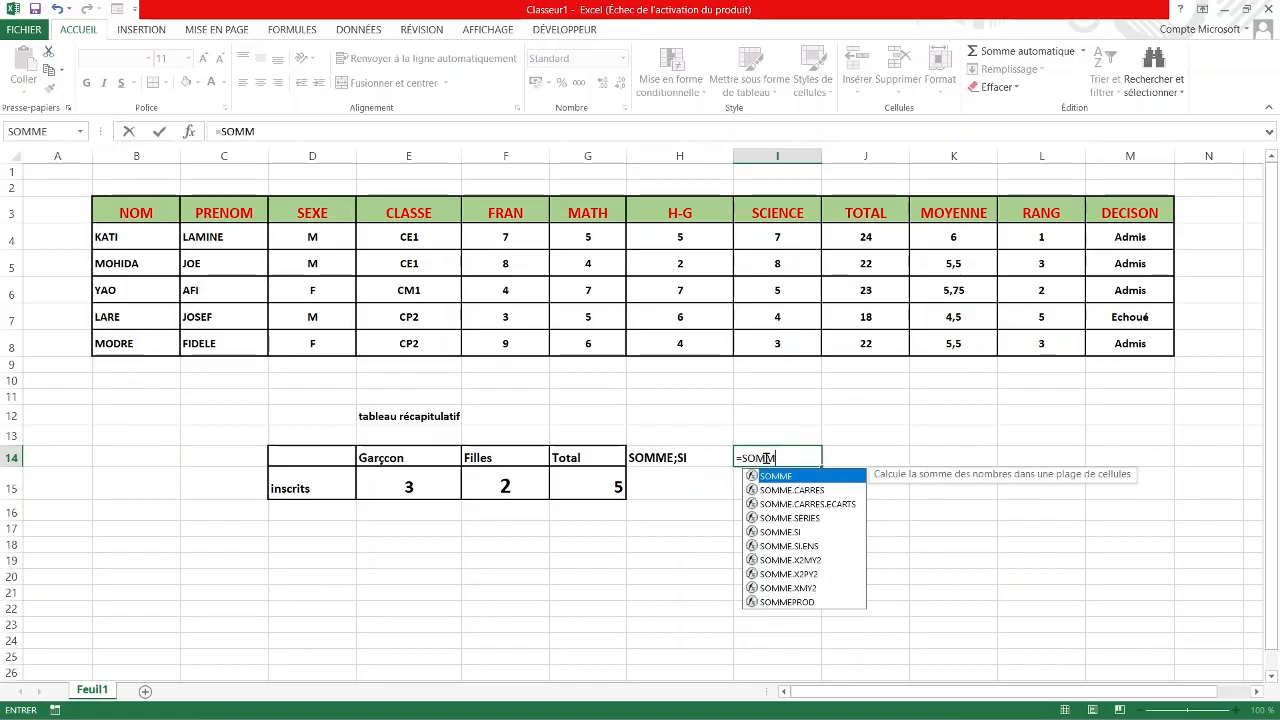
{"action": "type", "text": "E"}
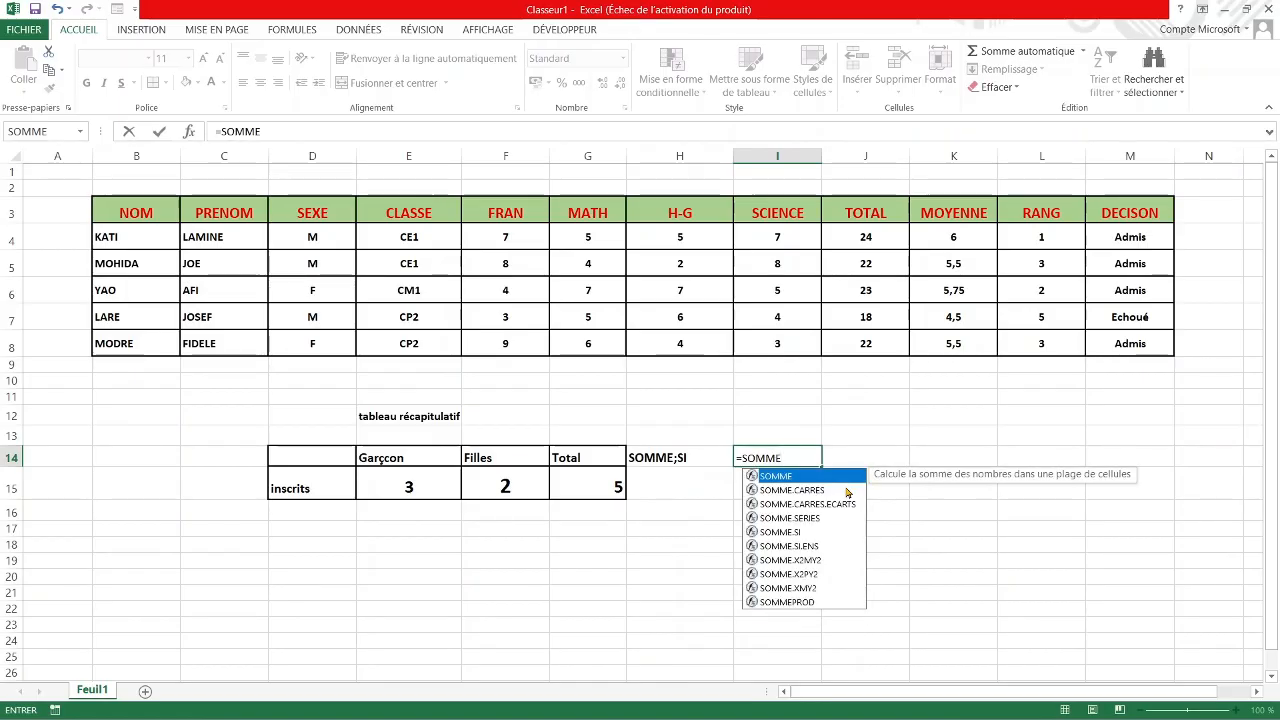
{"action": "type", "text": ";"}
{"action": "key", "text": "BackSpace"}
{"action": "type", "text": "."}
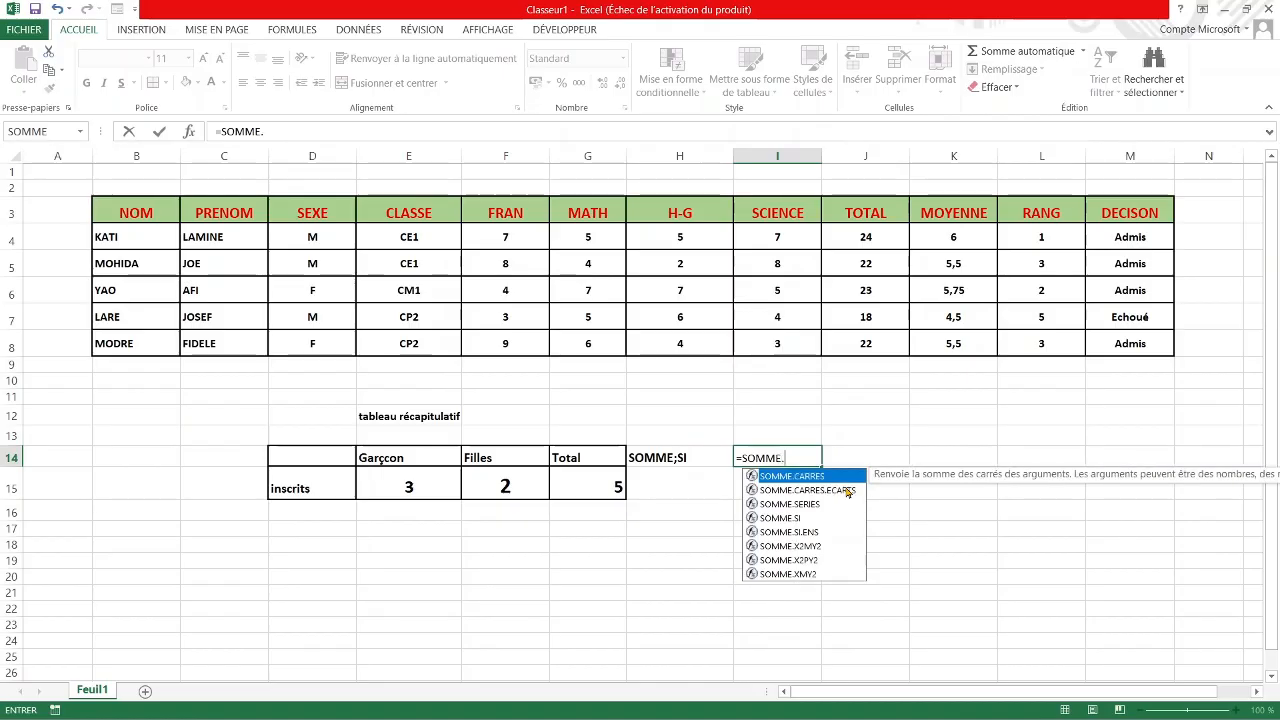
{"action": "type", "text": "S"}
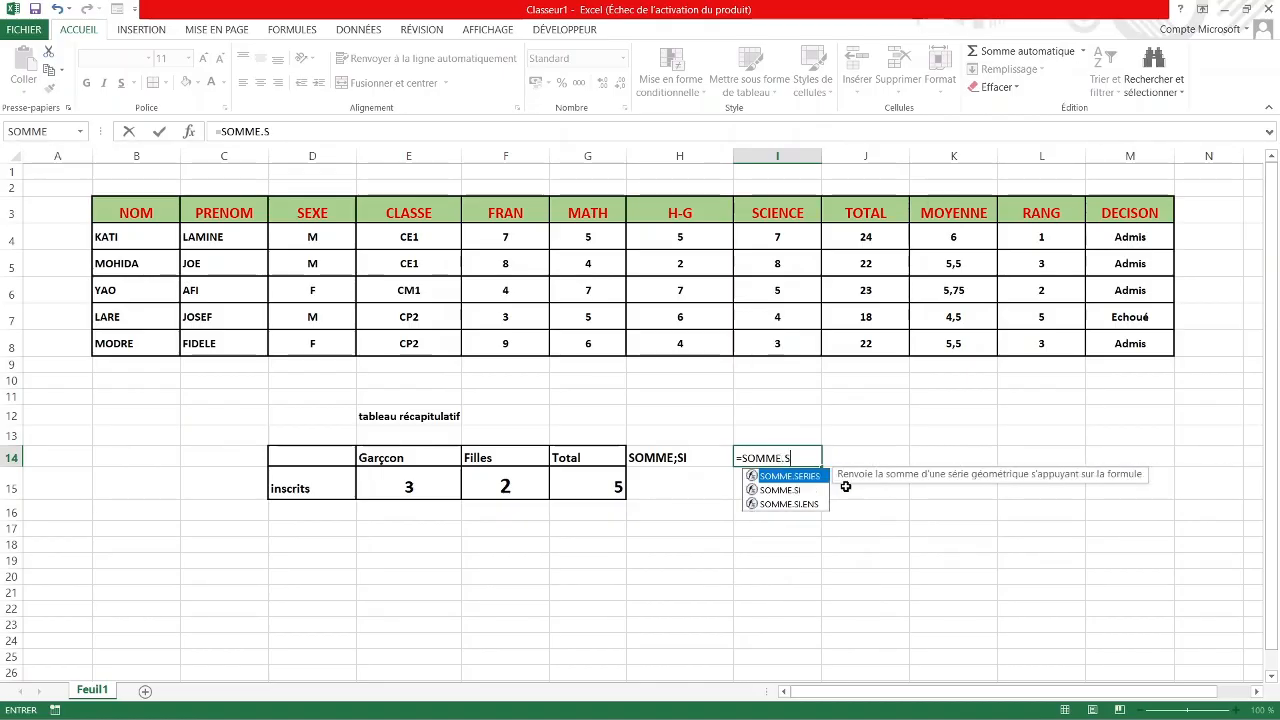
{"action": "type", "text": "I"}
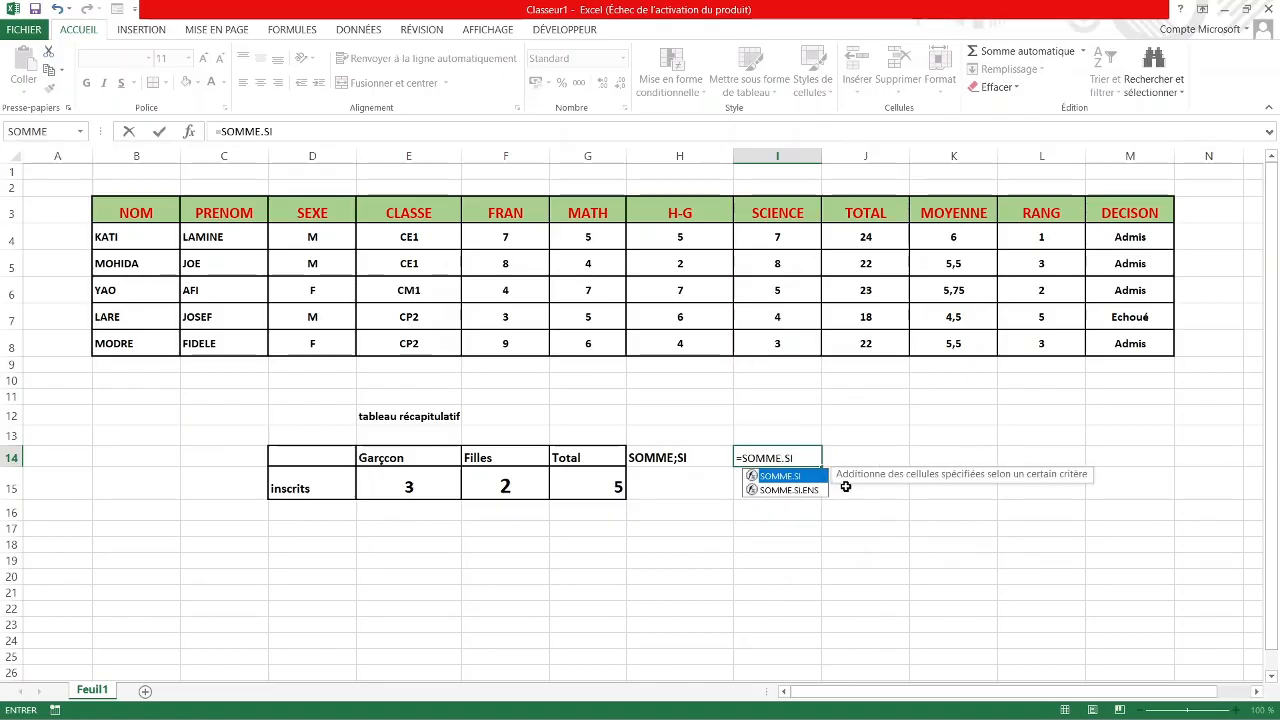
{"action": "type", "text": "("}
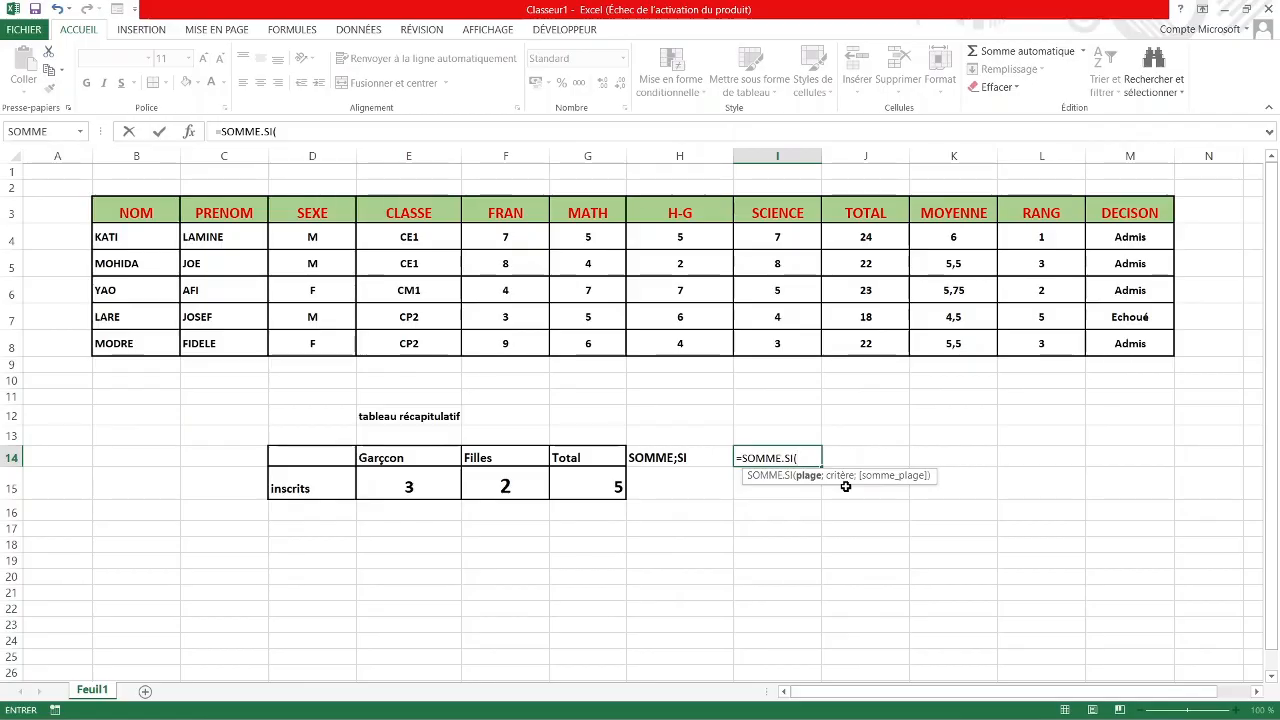
{"action": "key", "text": "Escape"}
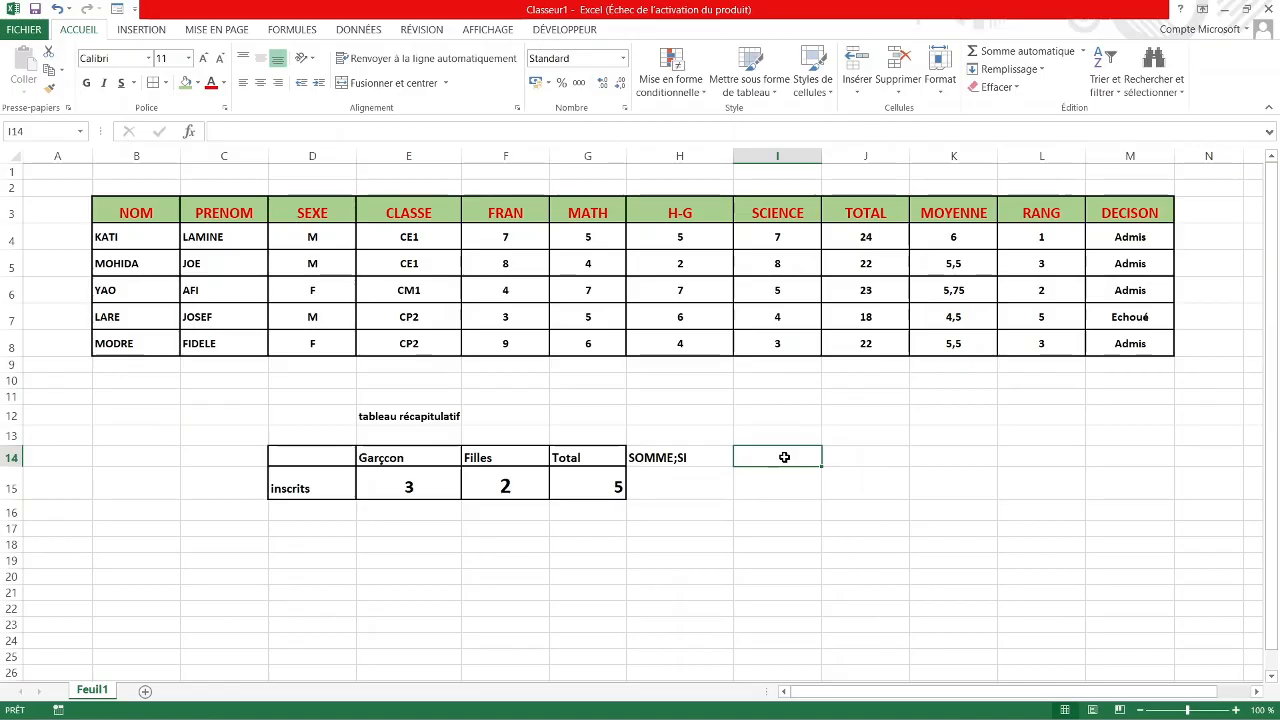
Sum the French marks of the CP2 students in cell I14 with the formula =SOMME.SI(E4:E8;"CP2";F4:F8).
{"action": "type", "text": "+"}
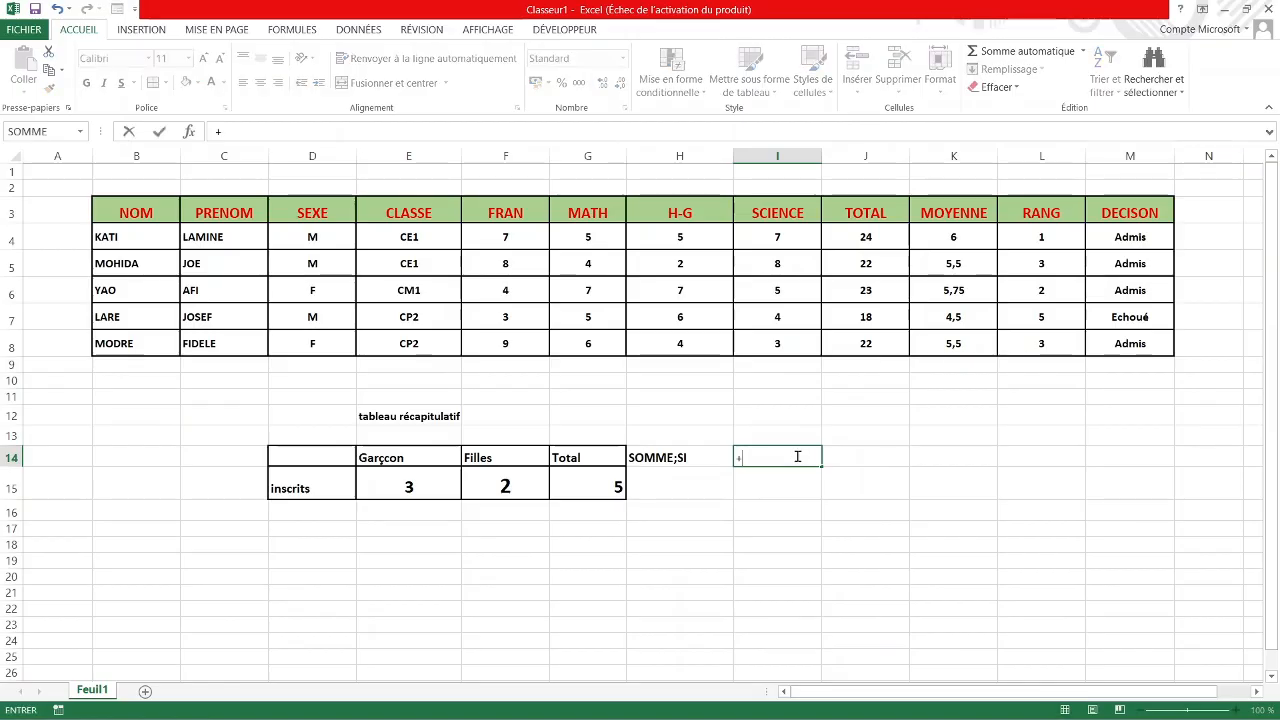
{"action": "key", "text": "Escape"}
{"action": "type", "text": "=SOMMES"}
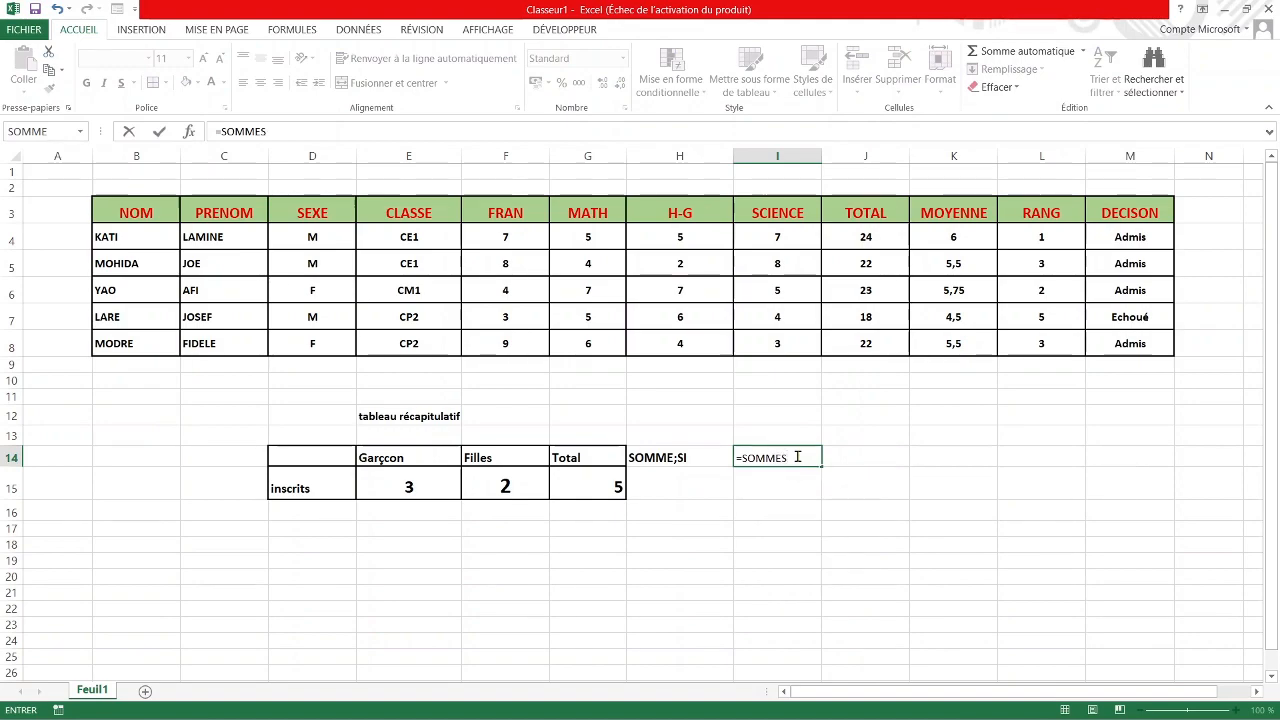
{"action": "key", "text": "BackSpace"}
{"action": "type", "text": ";SI"}
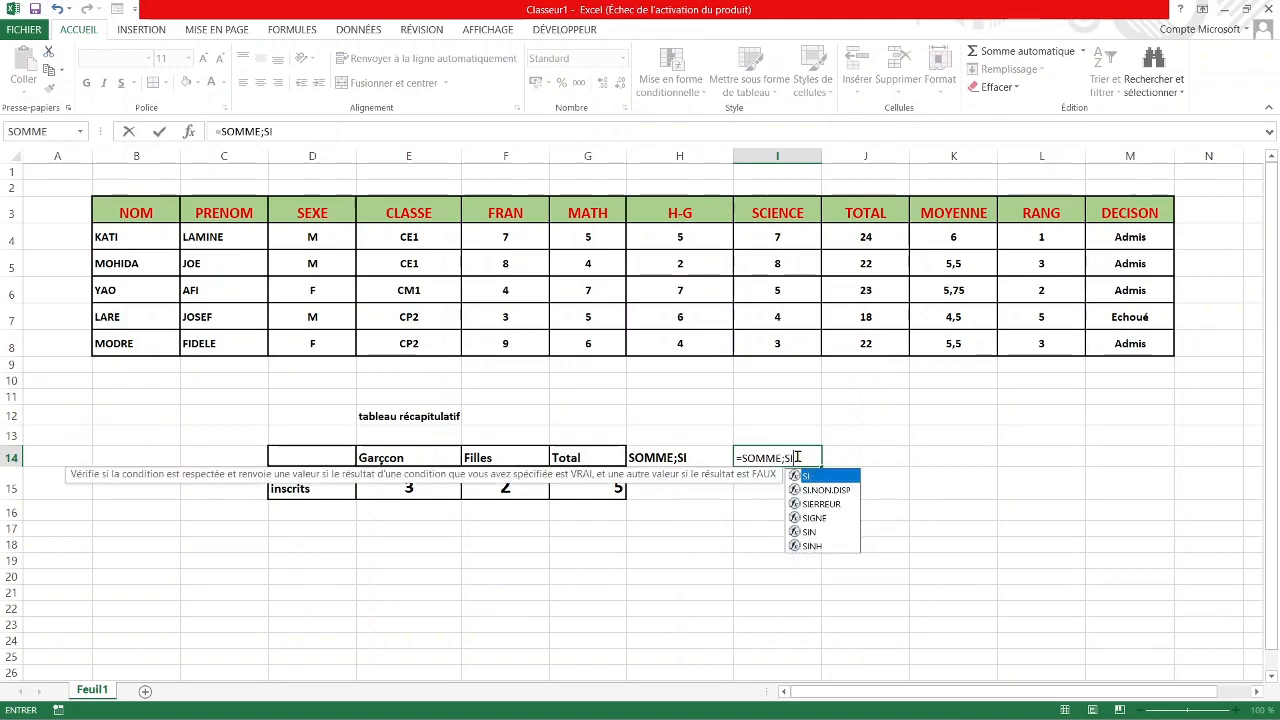
{"action": "key", "text": "BackSpace"}
{"action": "key", "text": "BackSpace"}
{"action": "key", "text": "BackSpace"}
{"action": "type", "text": "."}
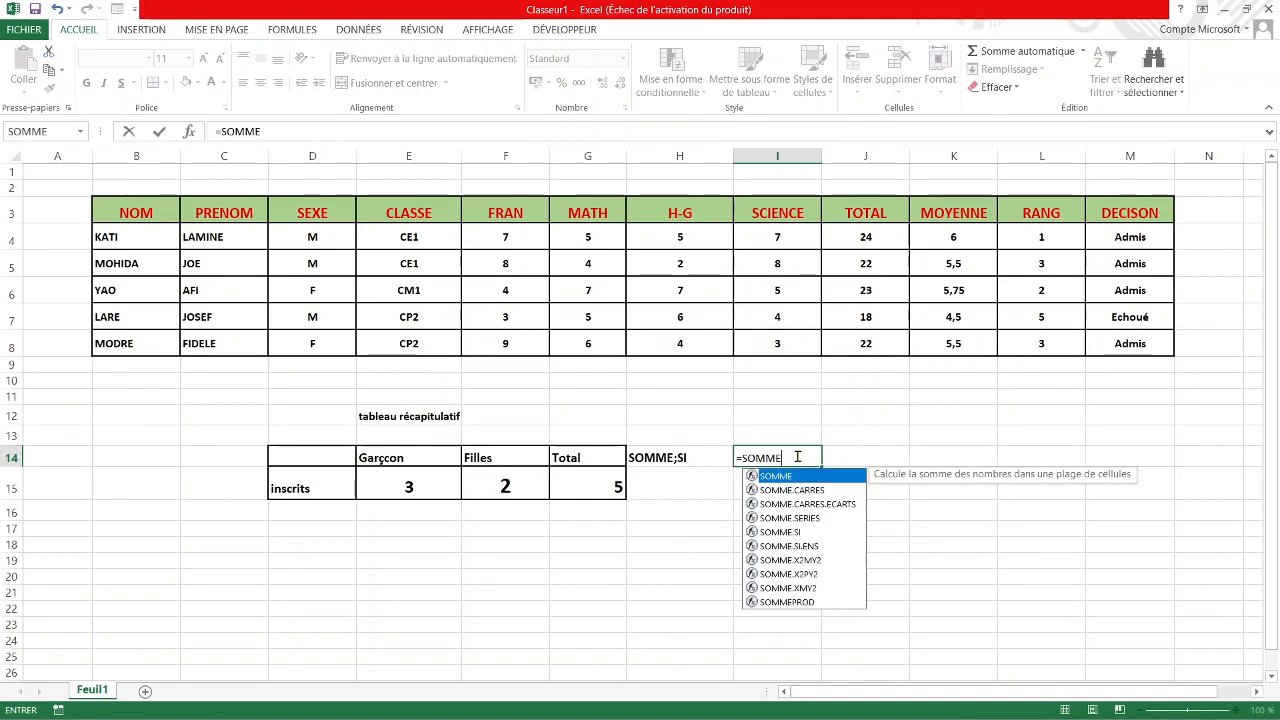
{"action": "type", "text": "SI"}
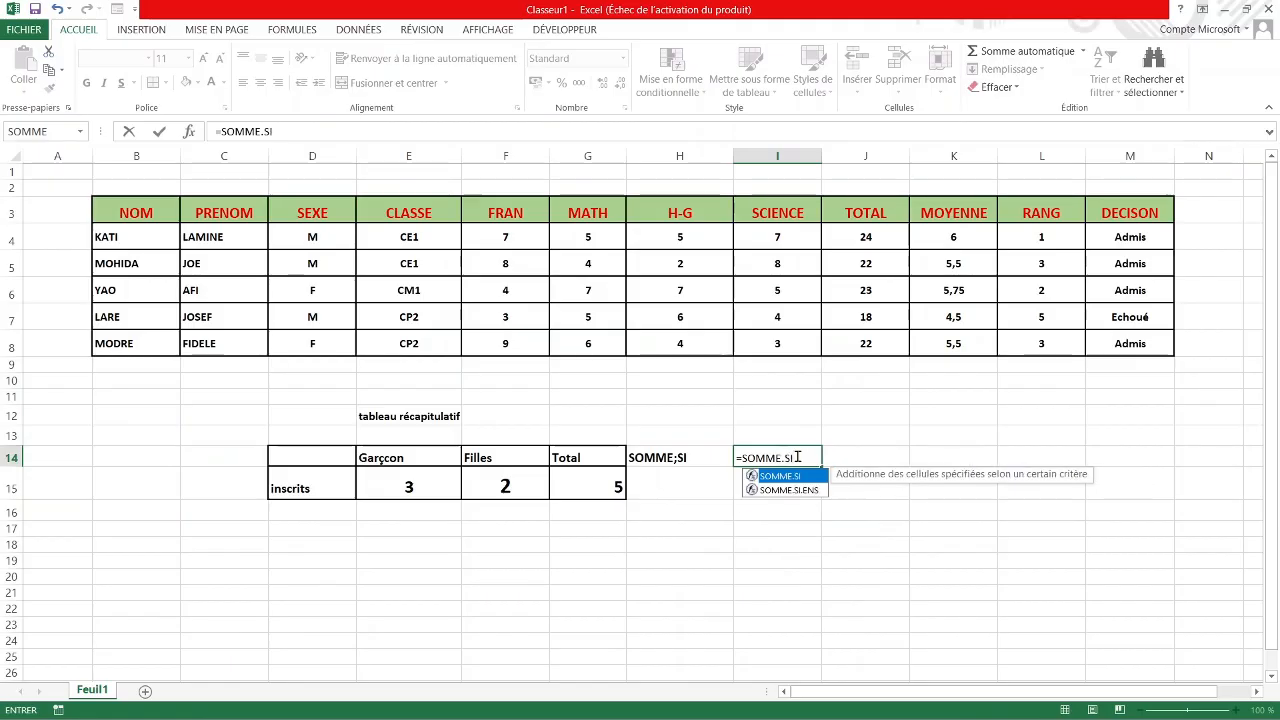
{"action": "type", "text": "("}
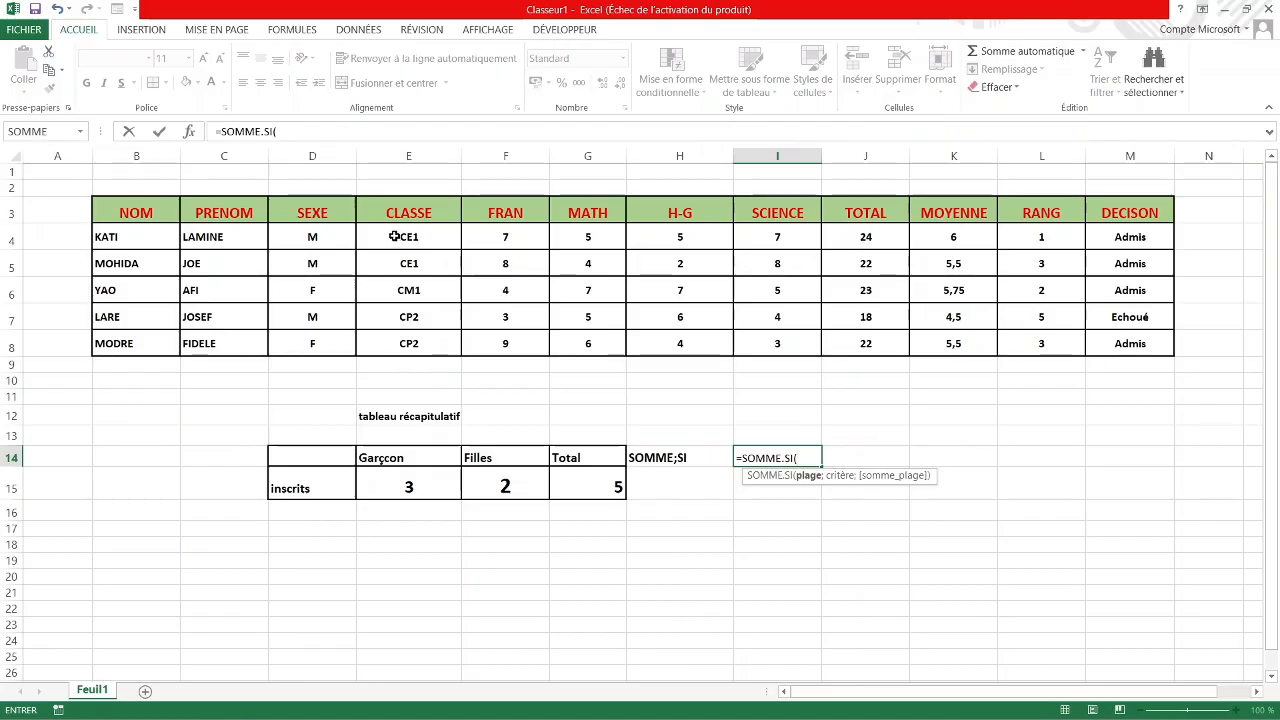
{"action": "left_click_drag", "start_coordinate": [405, 240], "coordinate": [406, 334]}
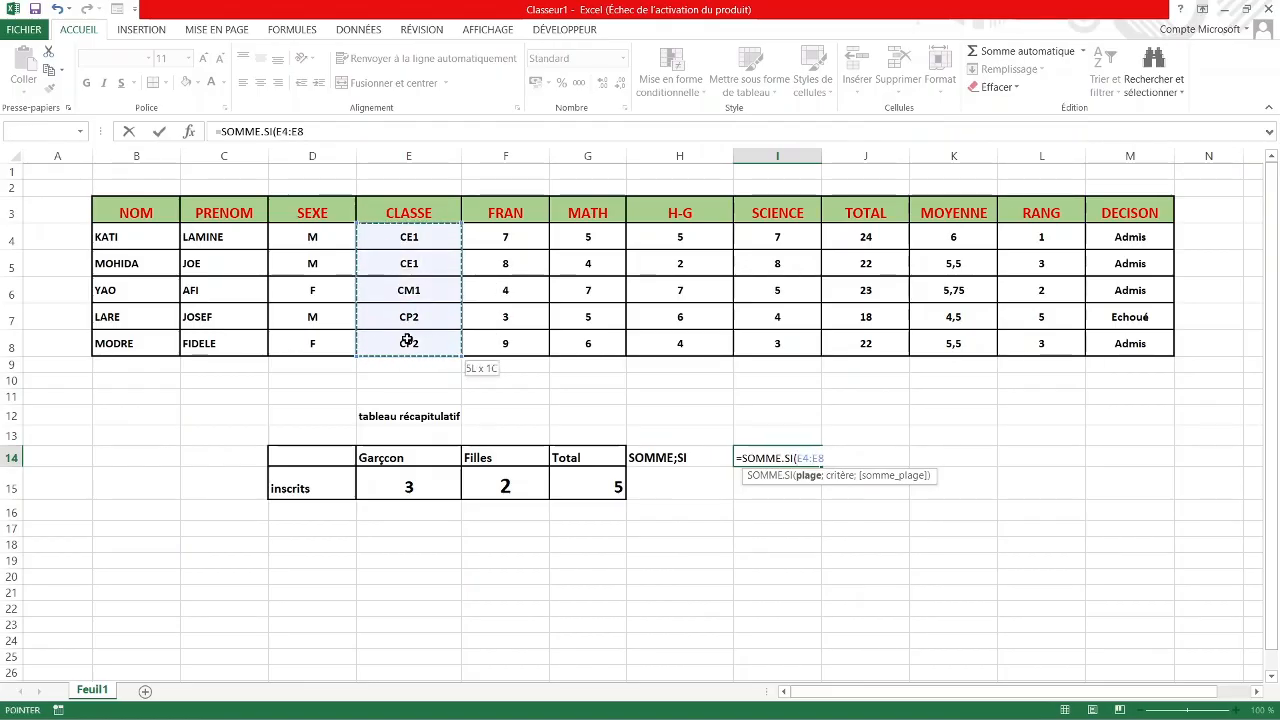
{"action": "left_click_drag", "start_coordinate": [408, 340], "coordinate": [408, 340]}
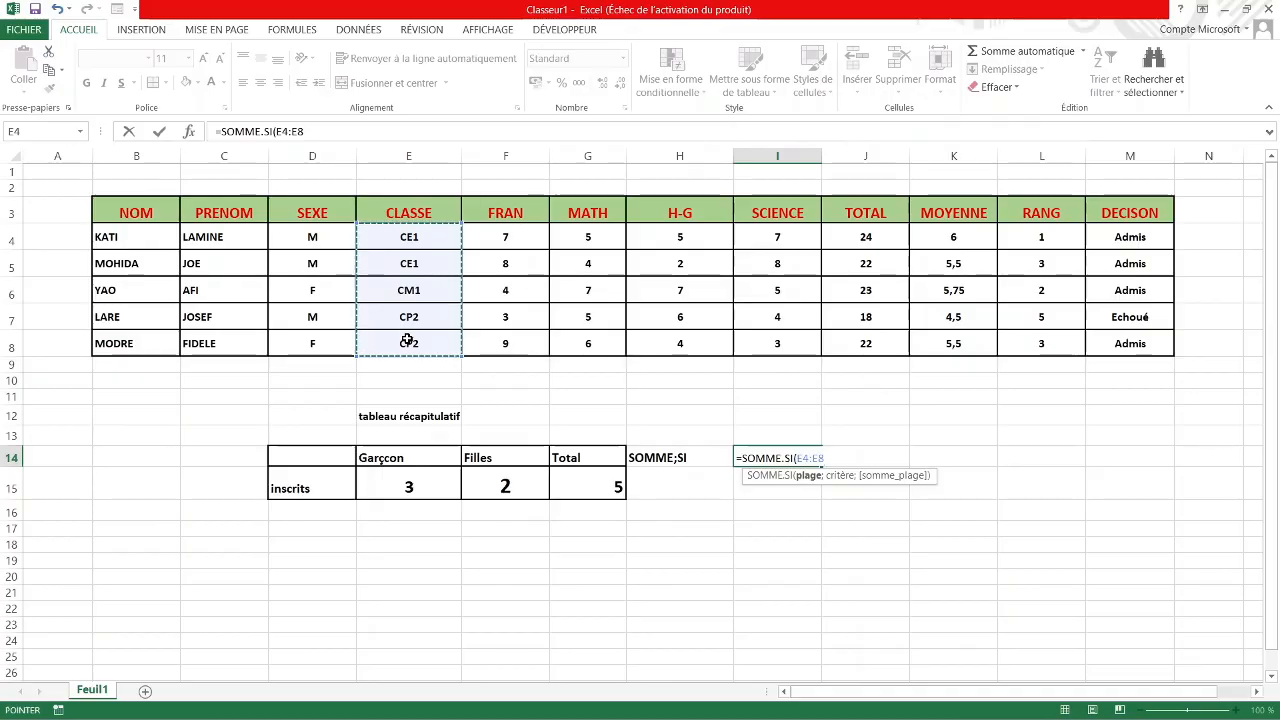
{"action": "type", "text": ";"}
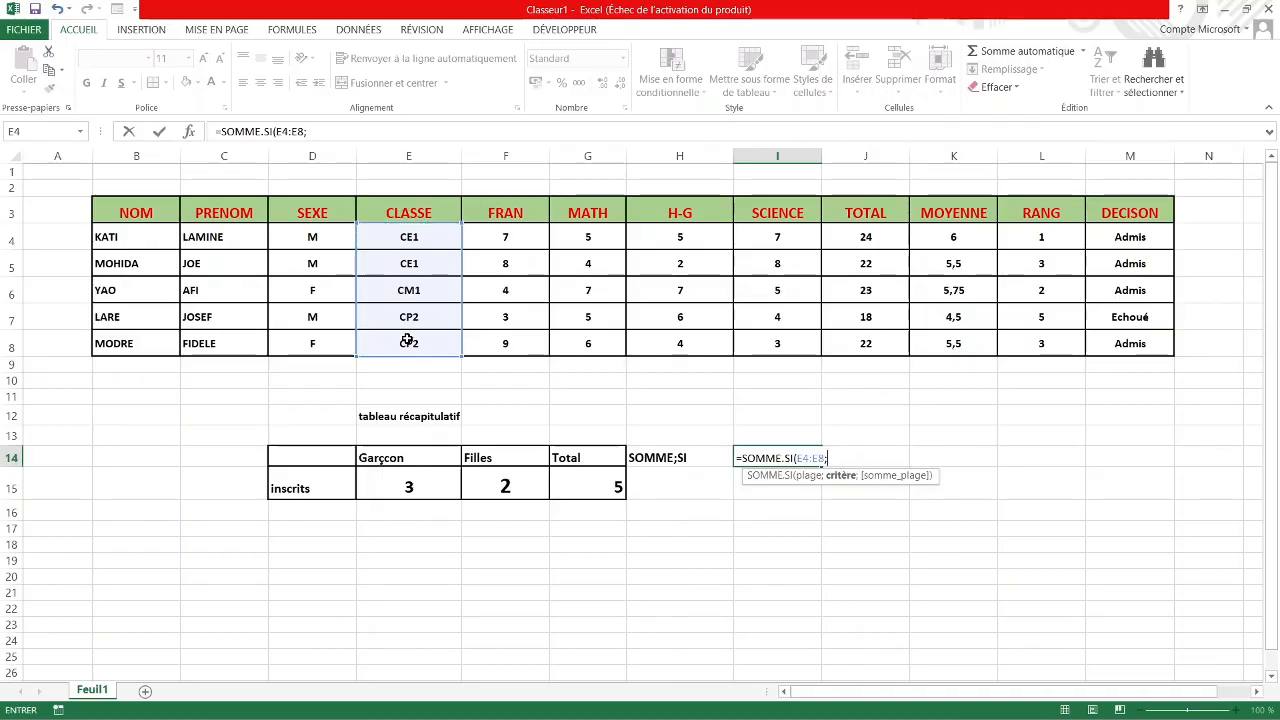
{"action": "type", "text": "\""}
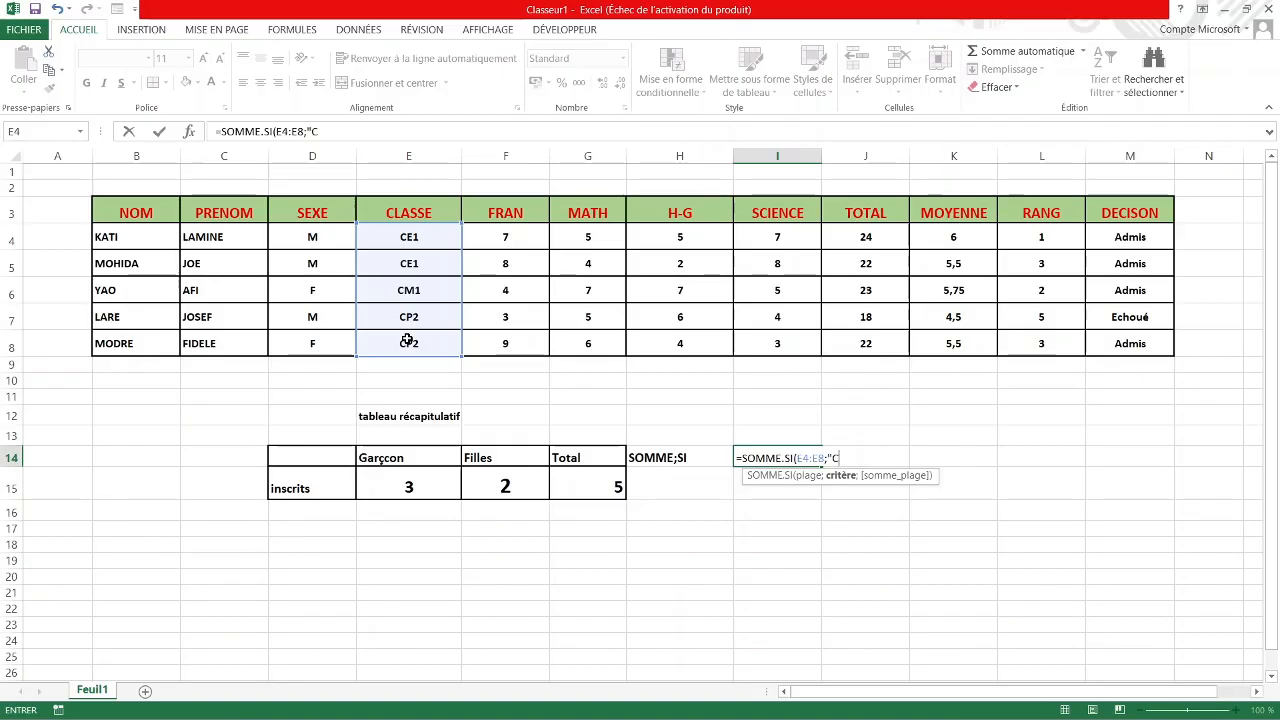
{"action": "type", "text": "CP2\""}
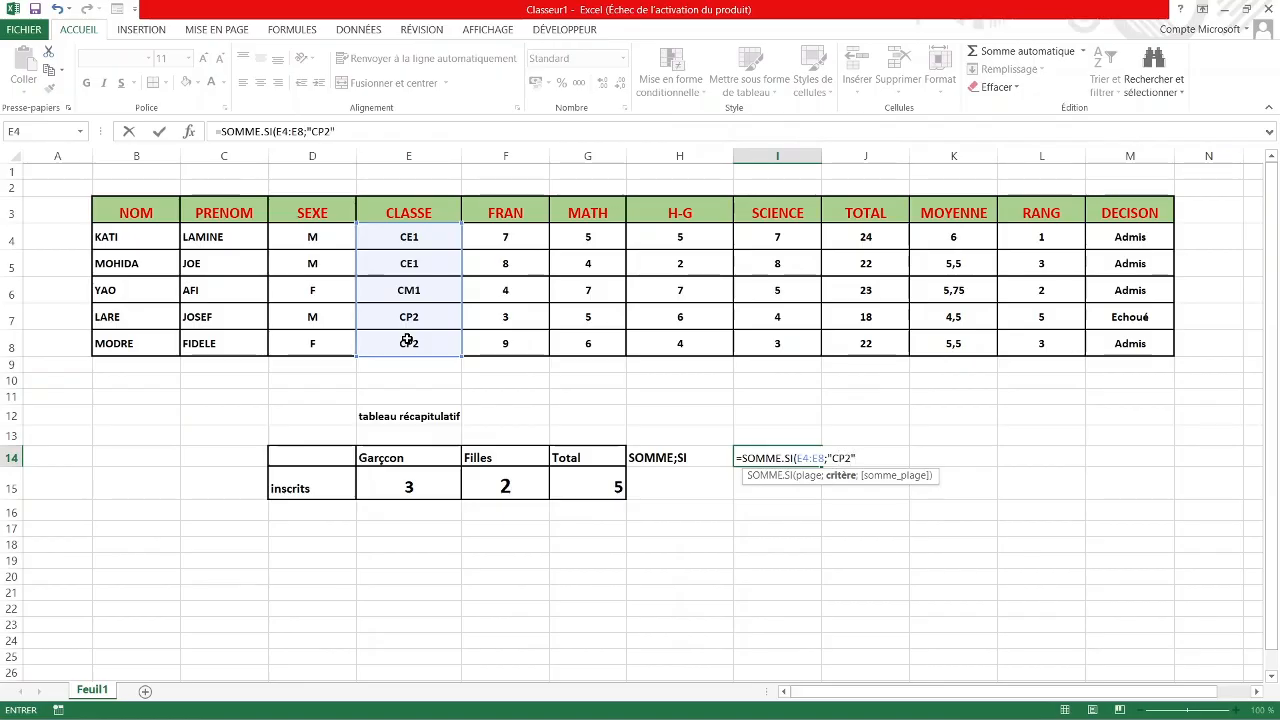
{"action": "type", "text": ";"}
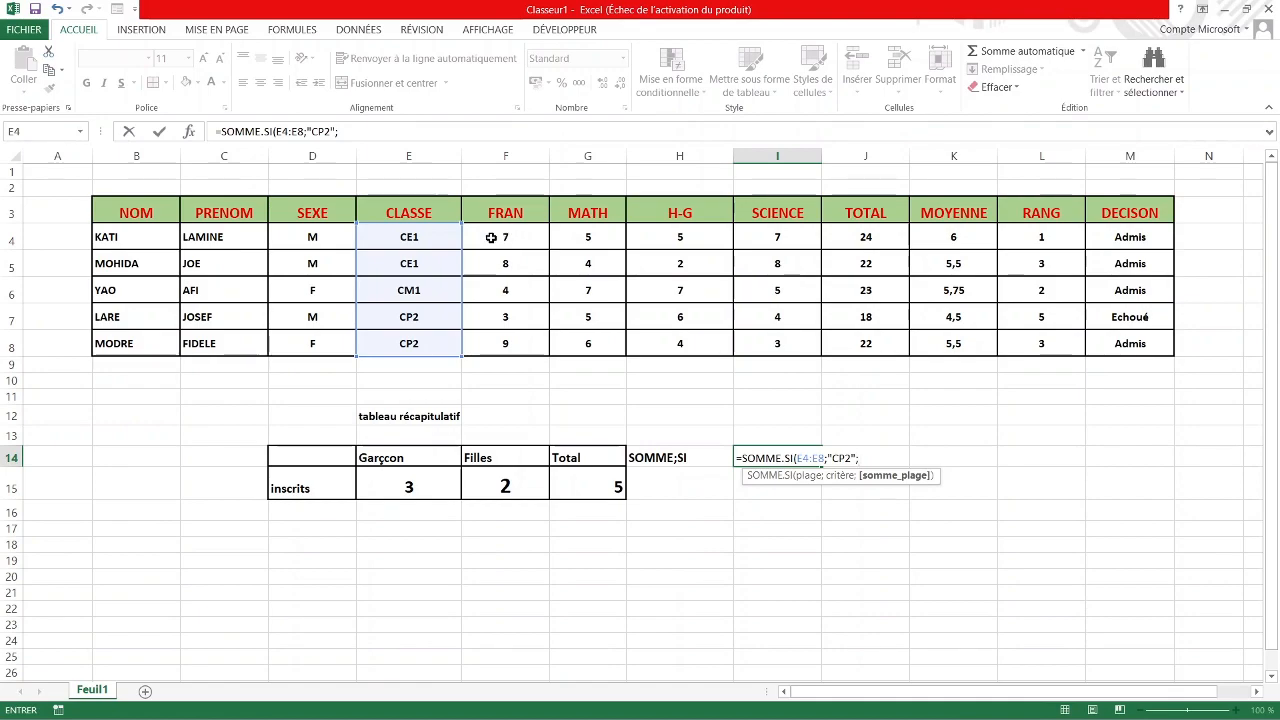
{"action": "left_click_drag", "start_coordinate": [498, 237], "coordinate": [506, 341]}
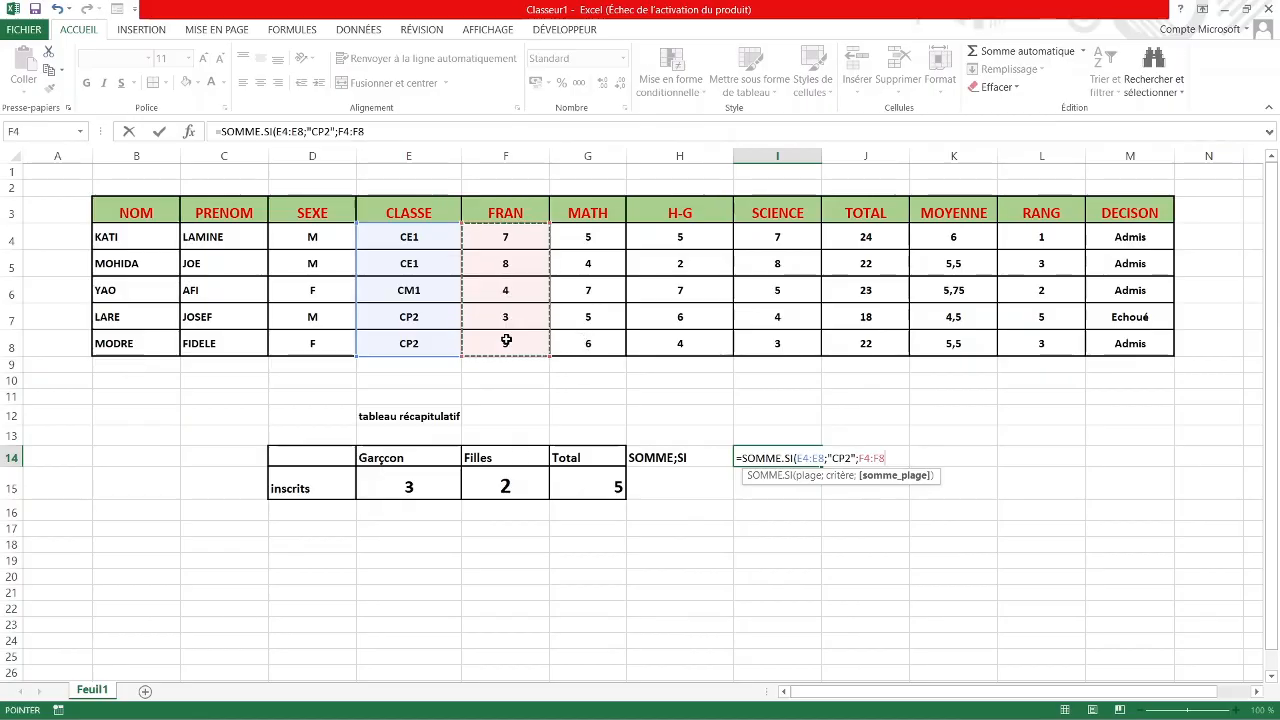
{"action": "type", "text": ")"}
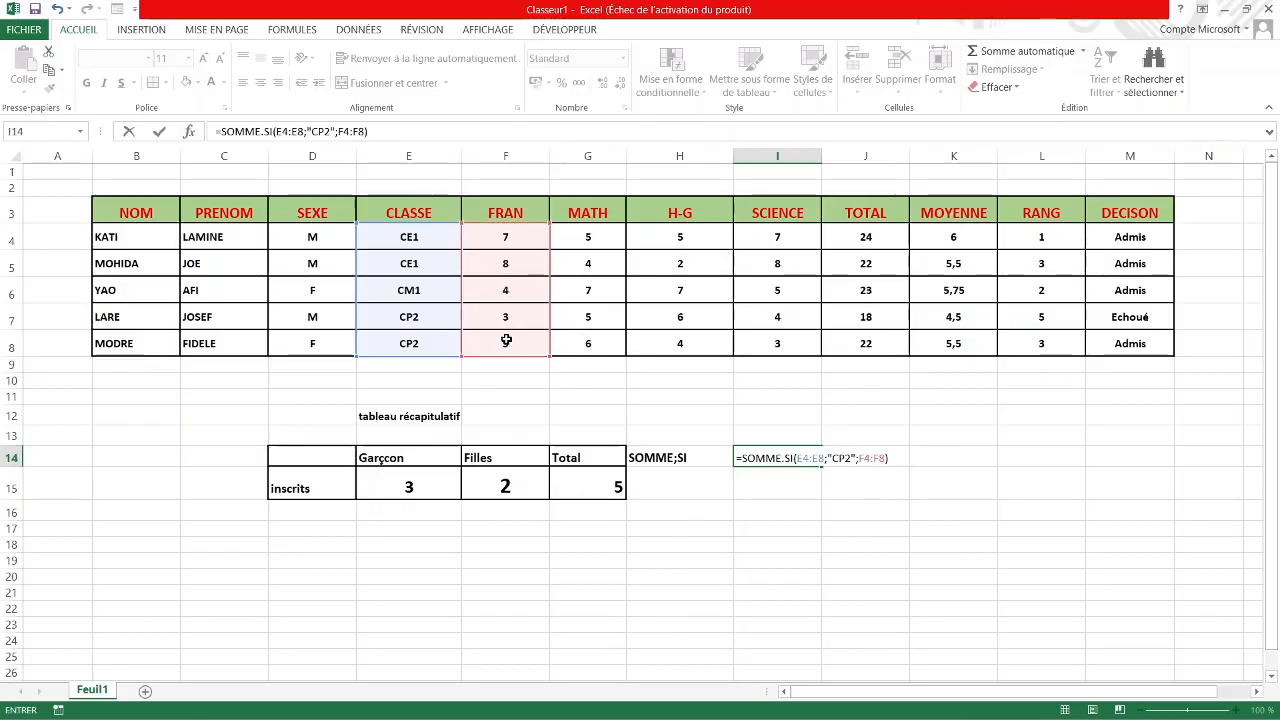
{"action": "key", "text": "Return"}
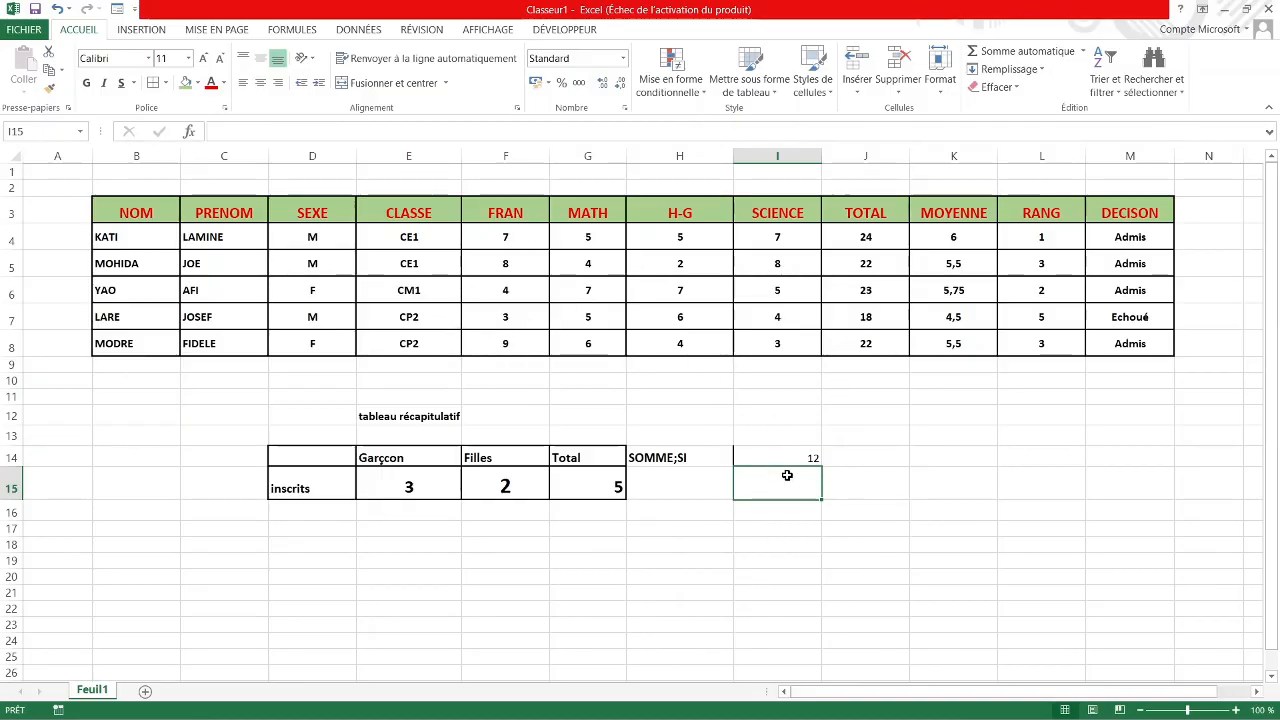
{"action": "left_click", "coordinate": [752, 458]}
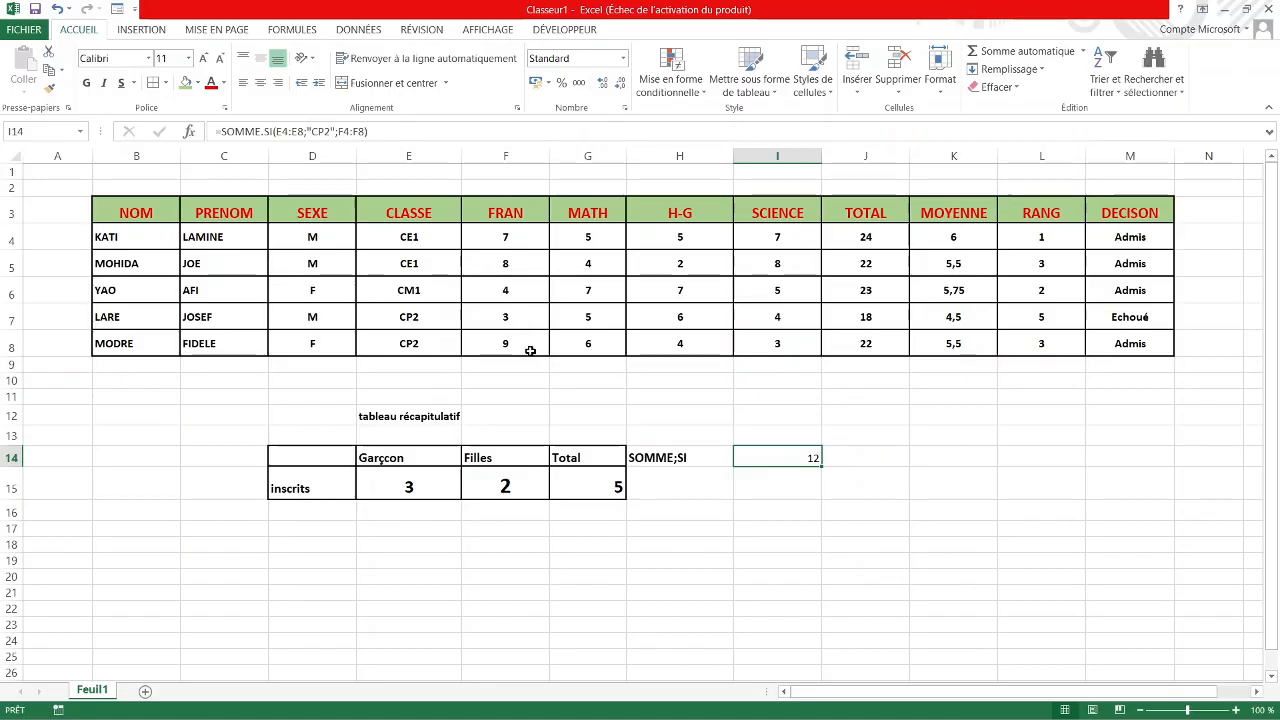
Check the CP2 French sum by calculating =9+3 in cell K14, and clear that cell.
{"action": "left_click", "coordinate": [938, 458]}
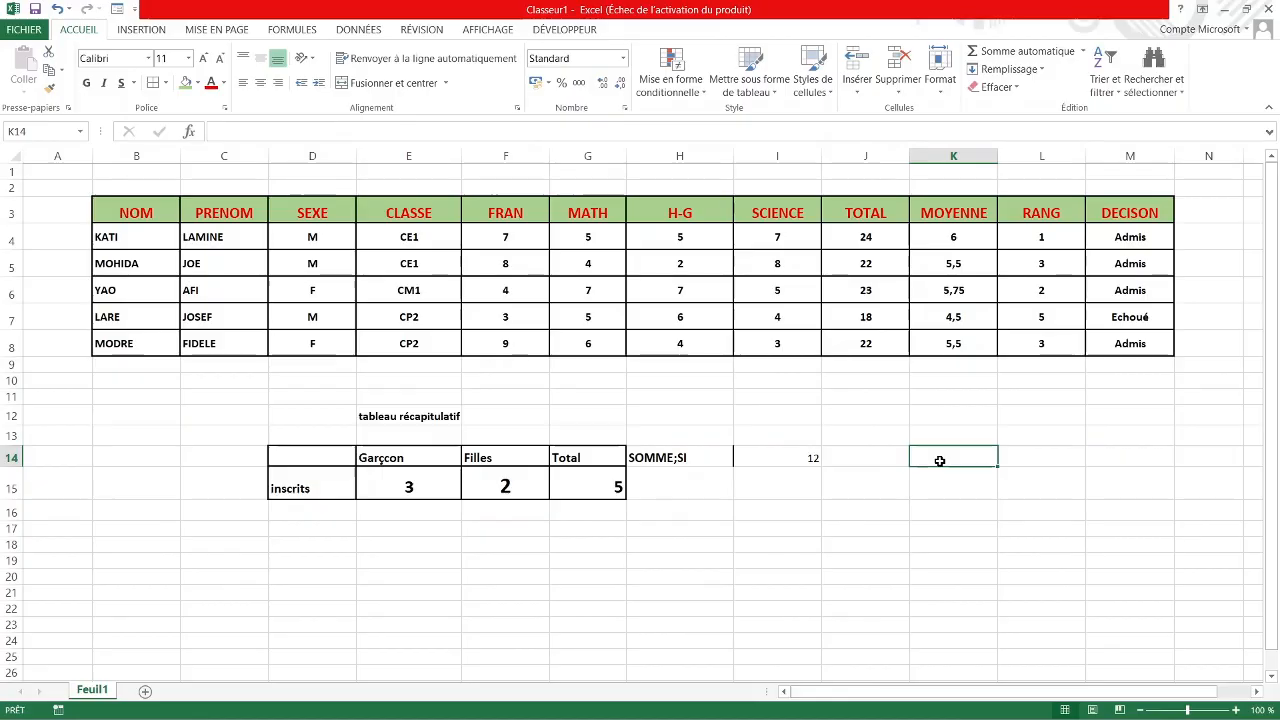
{"action": "type", "text": "="}
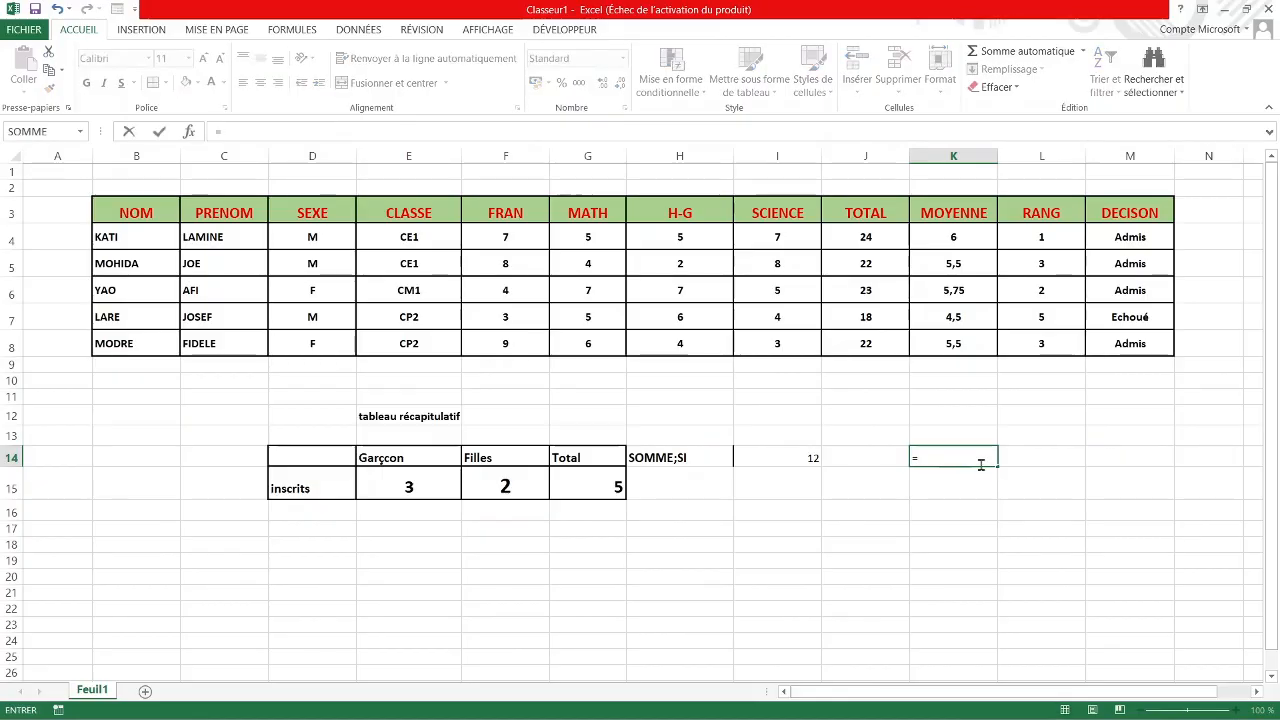
{"action": "type", "text": "9+3"}
{"action": "key", "text": "Return"}
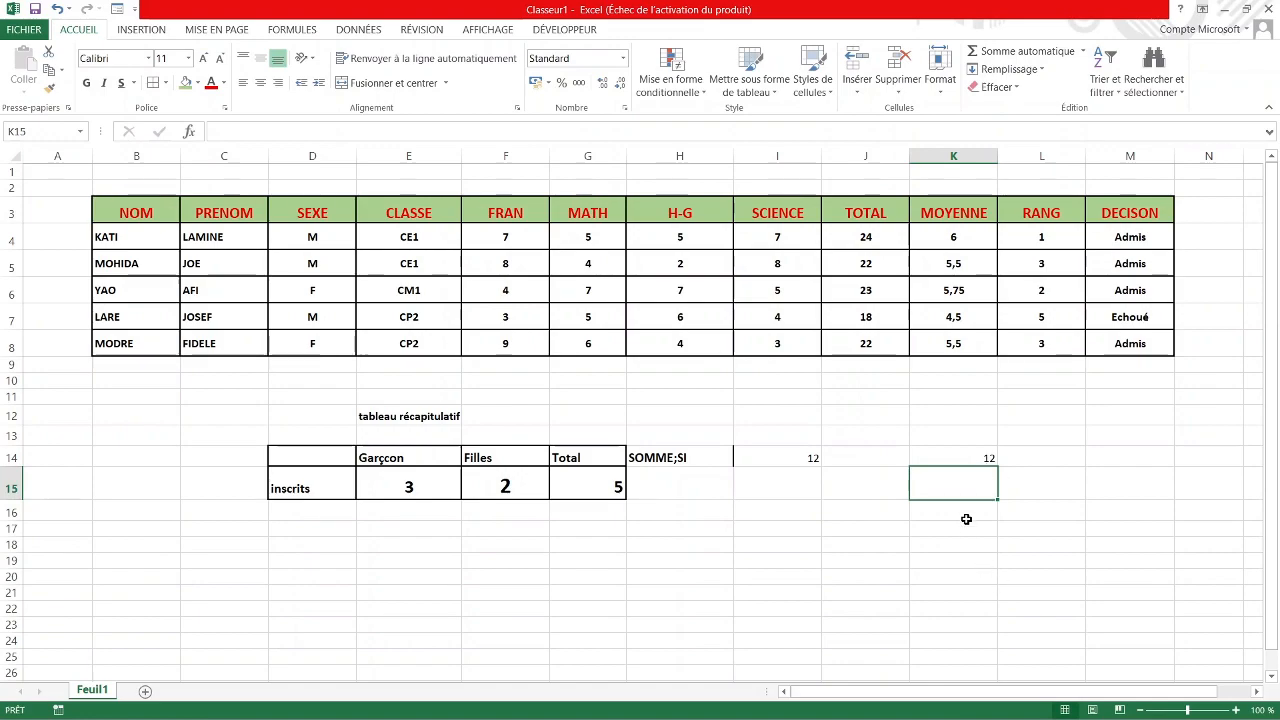
{"action": "left_click", "coordinate": [952, 452]}
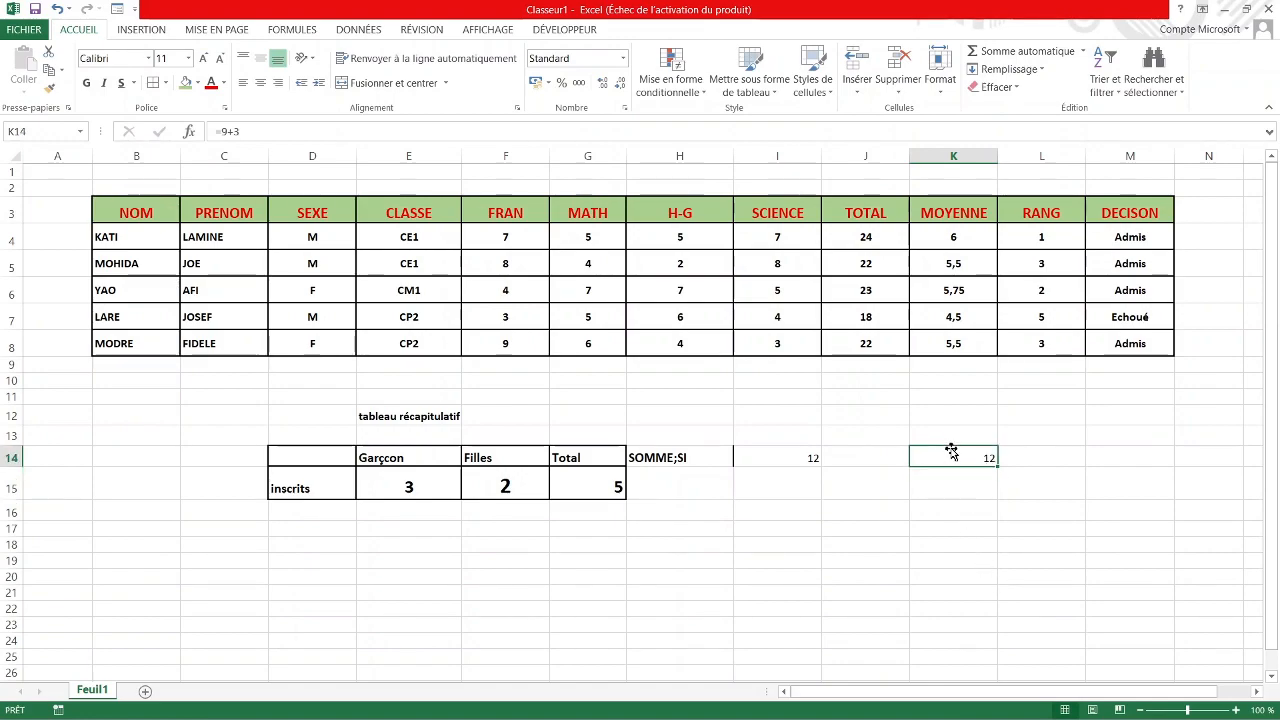
{"action": "left_click", "coordinate": [905, 530]}
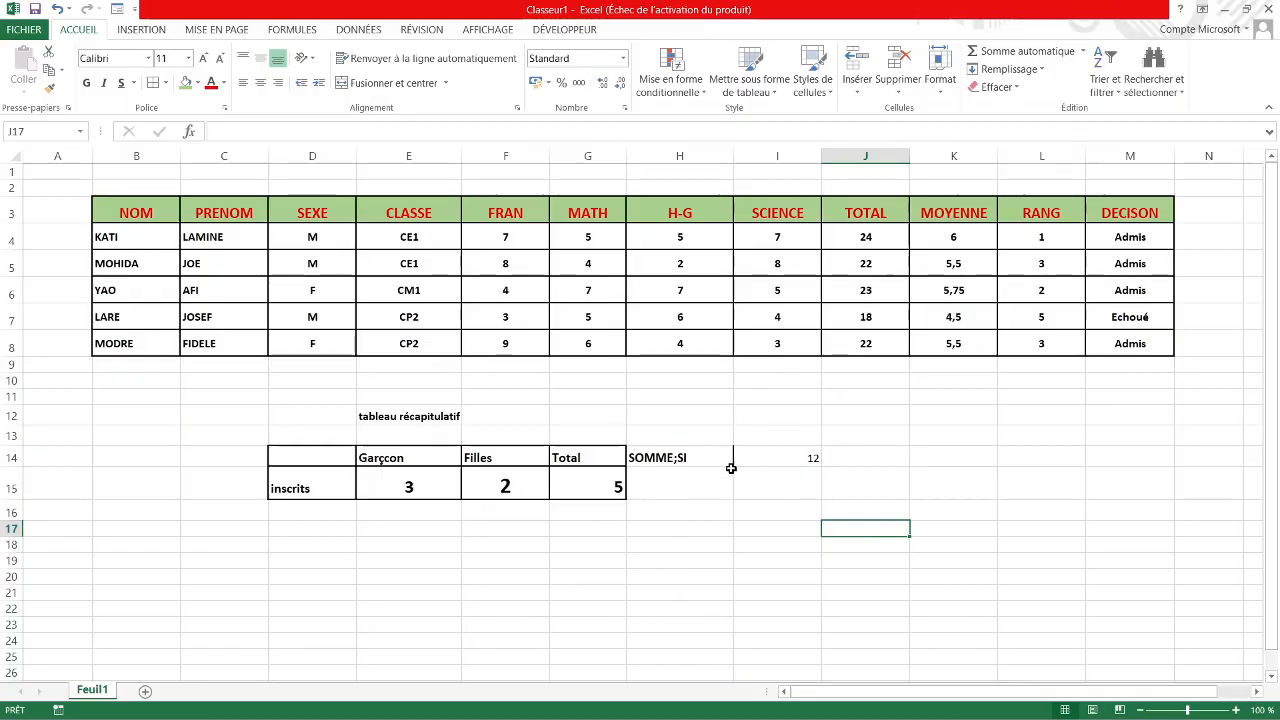
Correct the label in cell H14 to "SOMME.SI" and review the formula in cell I14.
{"action": "left_click", "coordinate": [680, 457]}
{"action": "double_click", "coordinate": [680, 457]}
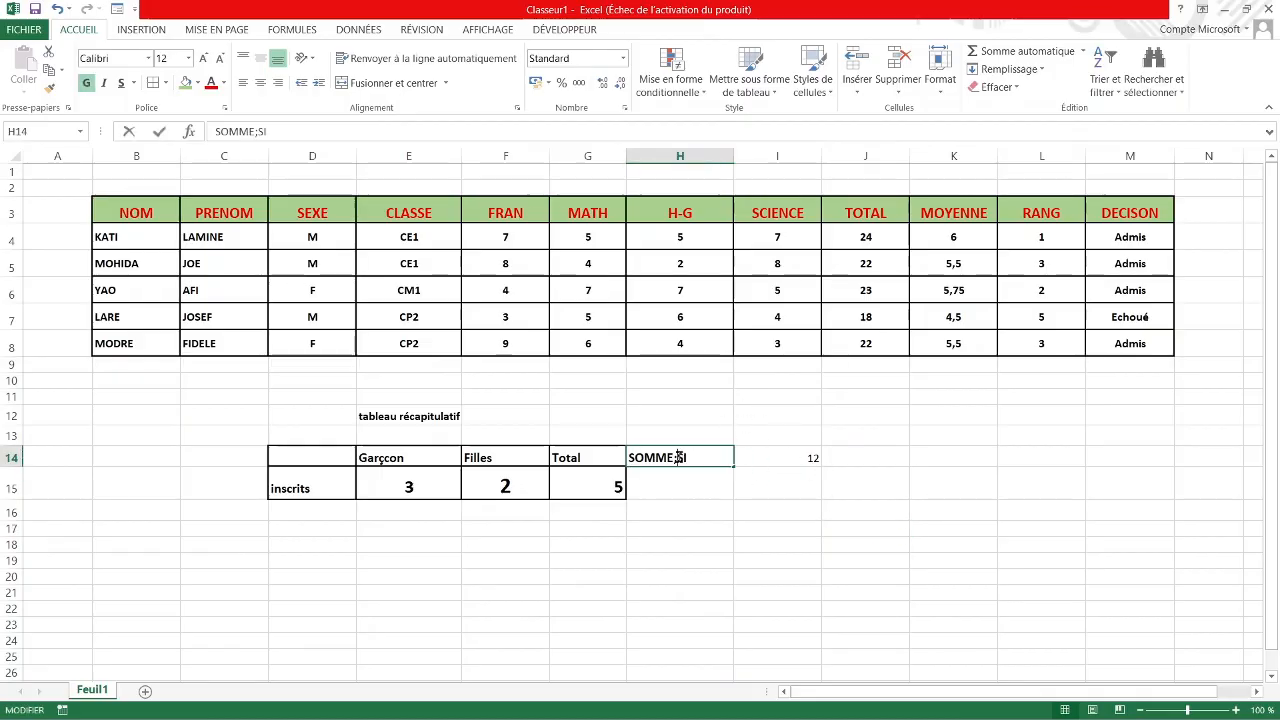
{"action": "key", "text": "BackSpace"}
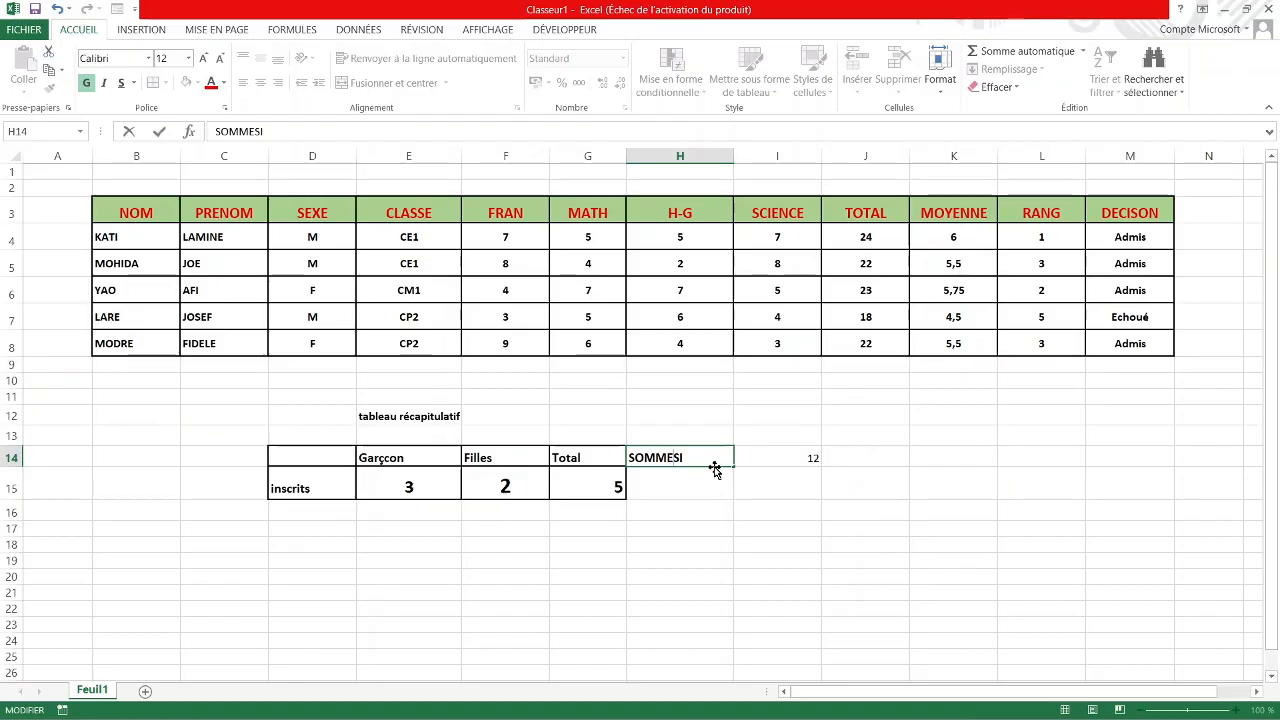
{"action": "type", "text": "."}
{"action": "left_click", "coordinate": [695, 545]}
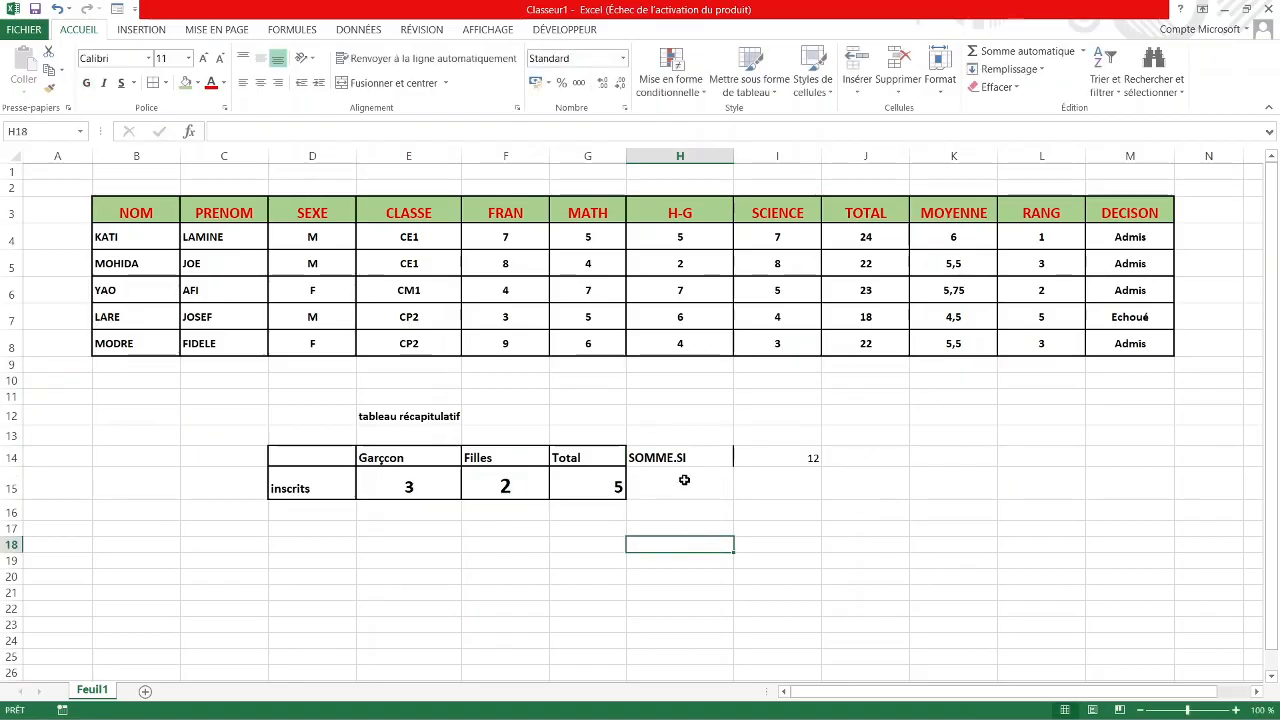
{"action": "left_click", "coordinate": [781, 457]}
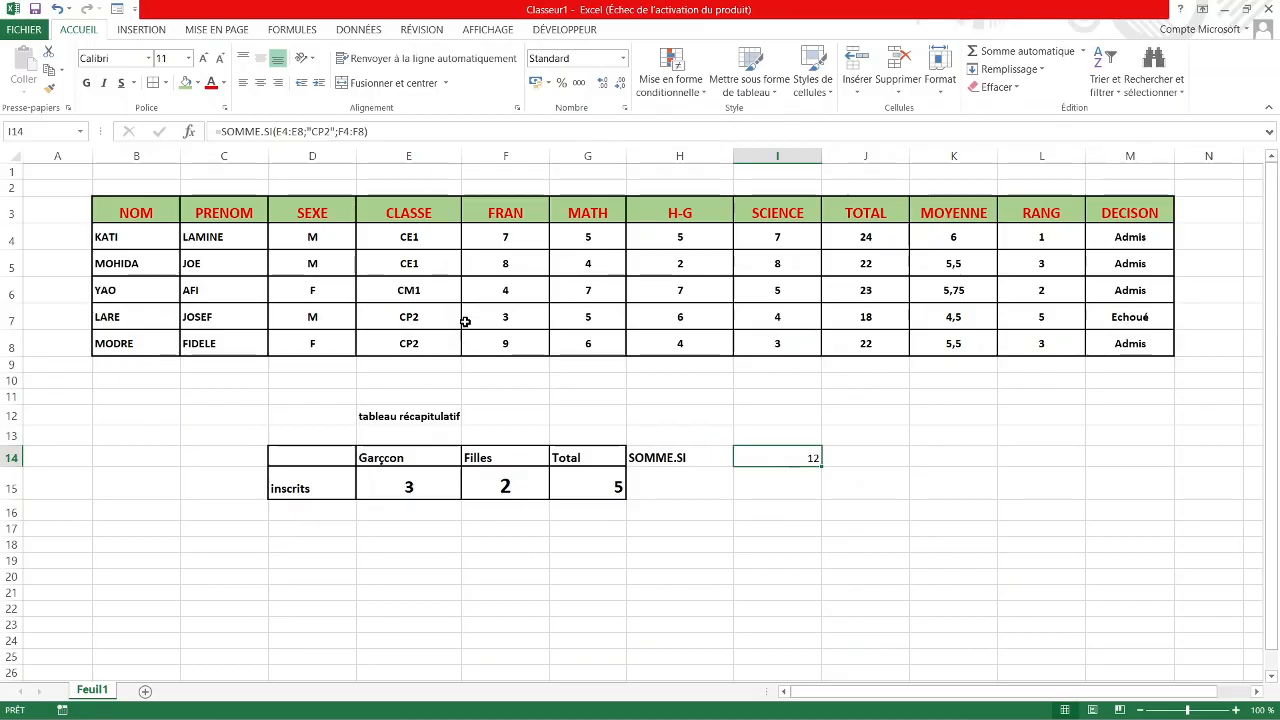
{"action": "left_click", "coordinate": [758, 483]}
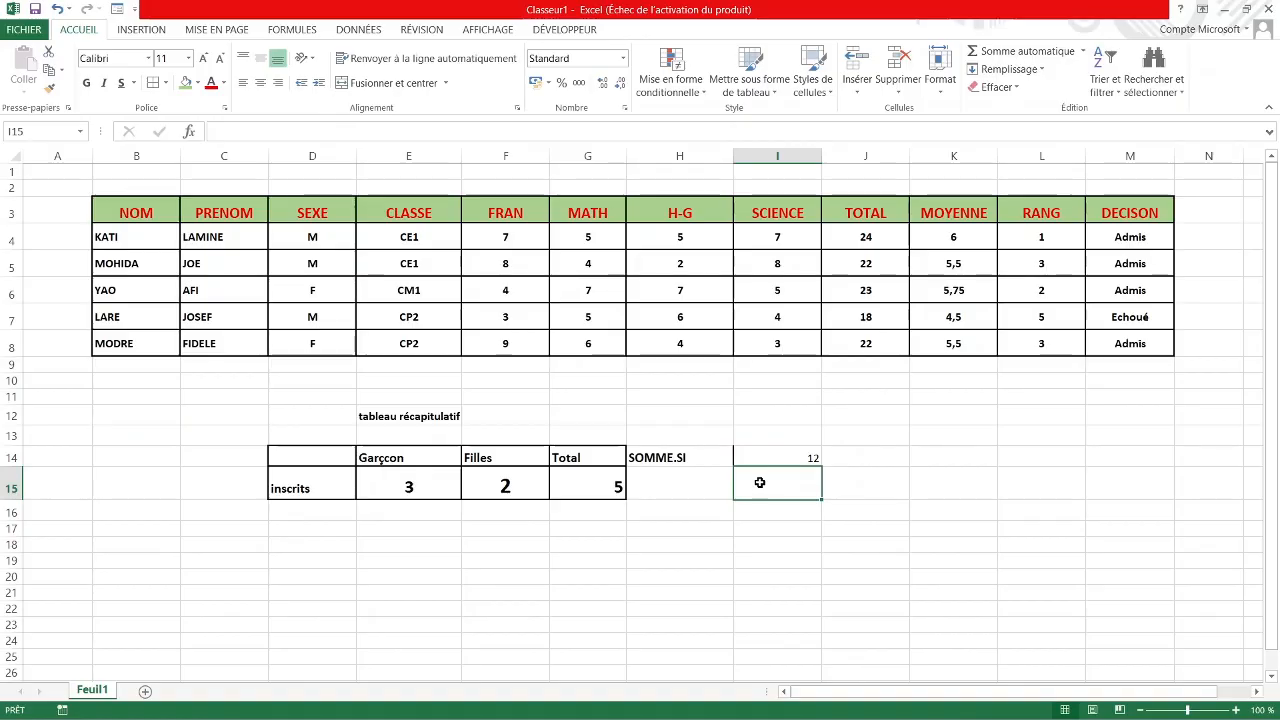
Sum the French marks of the CE1 students in cell I15 with the formula =SOMME.SI(E4:E8;"CE1";F4:F8).
{"action": "type", "text": "+"}
{"action": "key", "text": "BackSpace"}
{"action": "type", "text": "="}
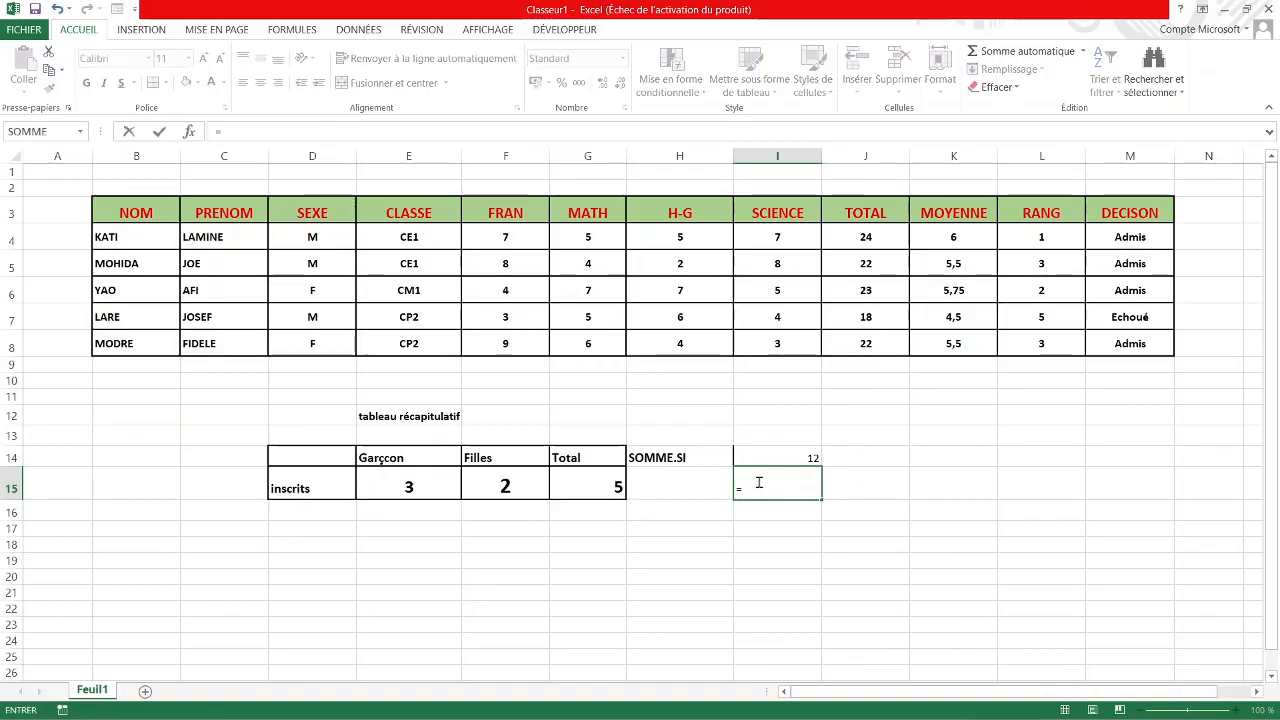
{"action": "type", "text": "somm."}
{"action": "key", "text": "BackSpace"}
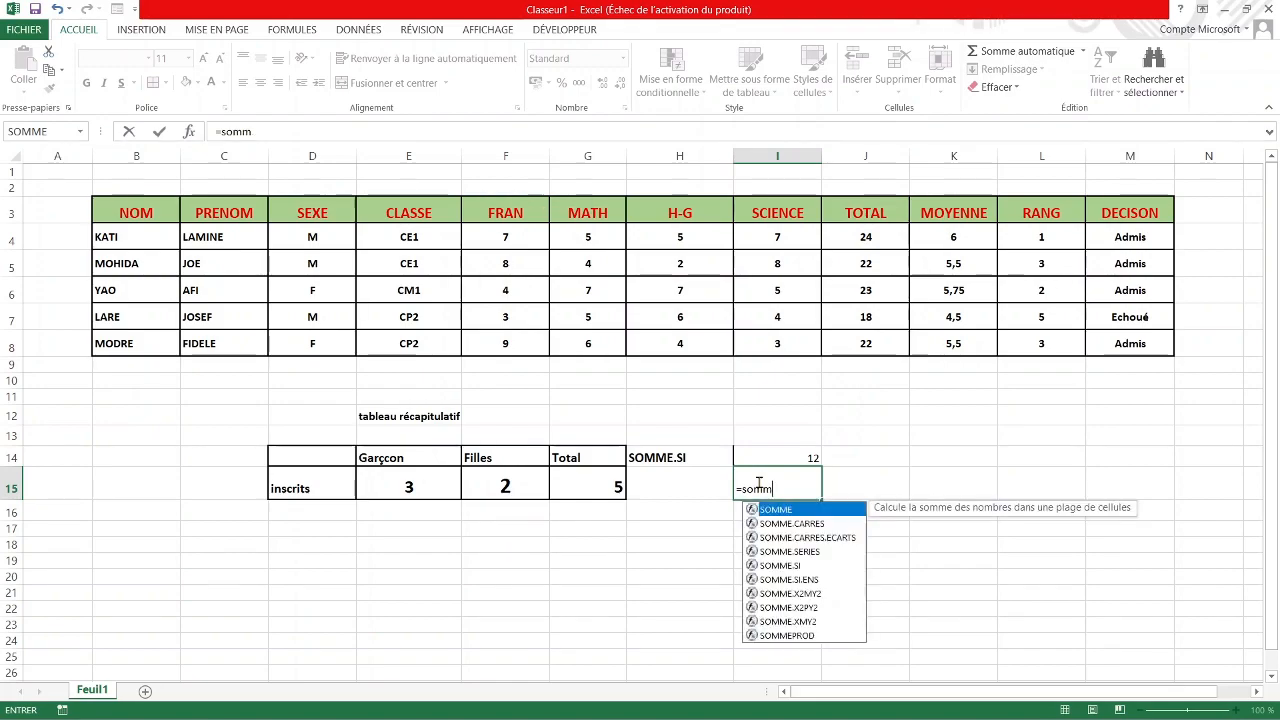
{"action": "type", "text": "e.si"}
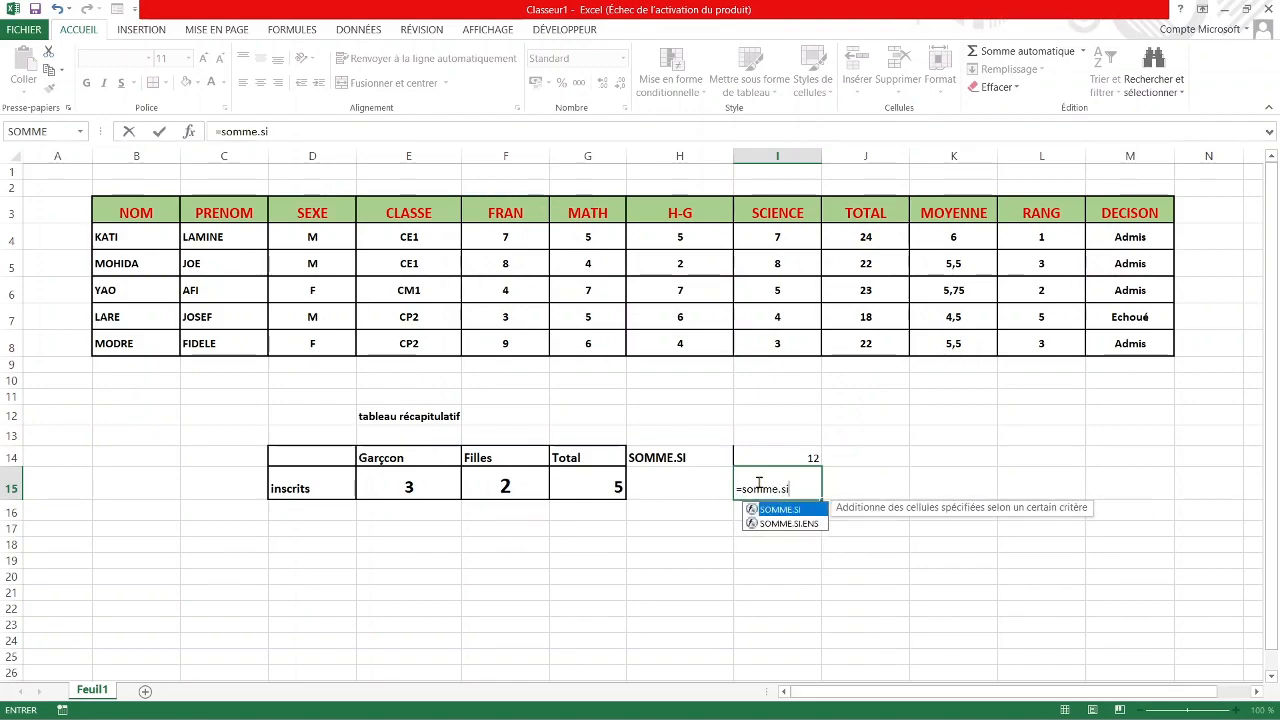
{"action": "key", "text": "Tab"}
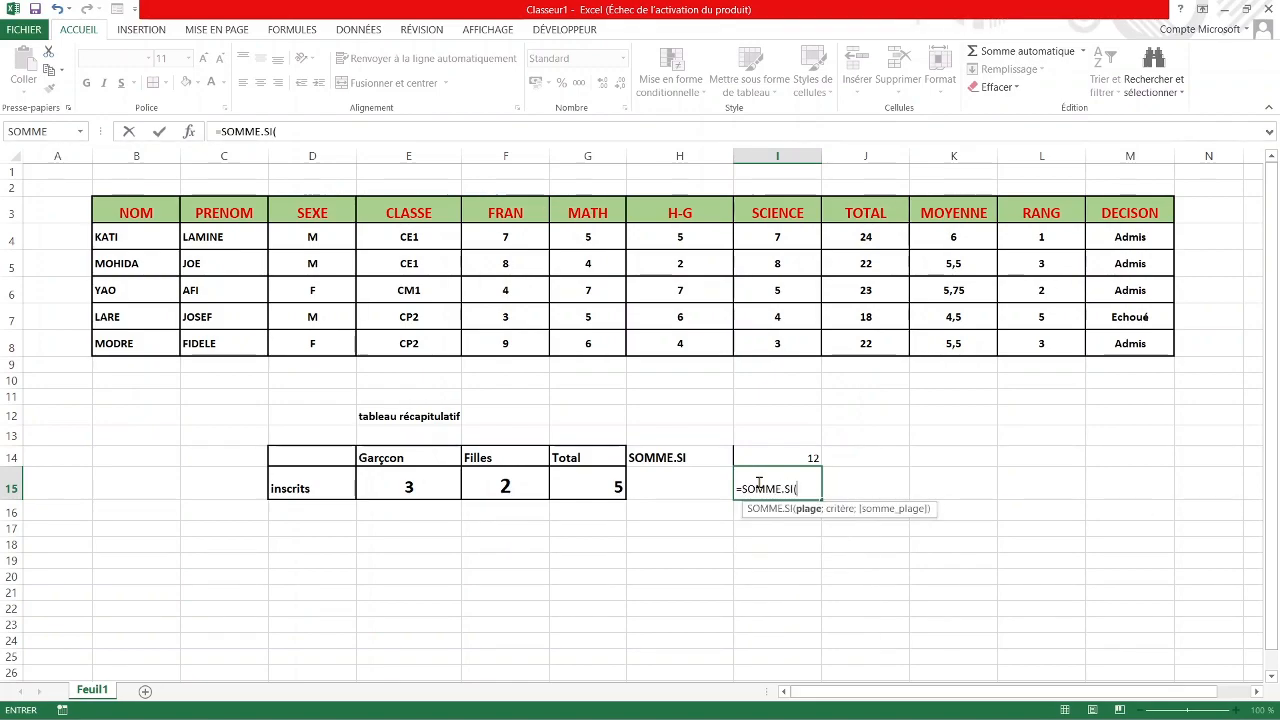
{"action": "left_click_drag", "start_coordinate": [409, 243], "coordinate": [411, 343]}
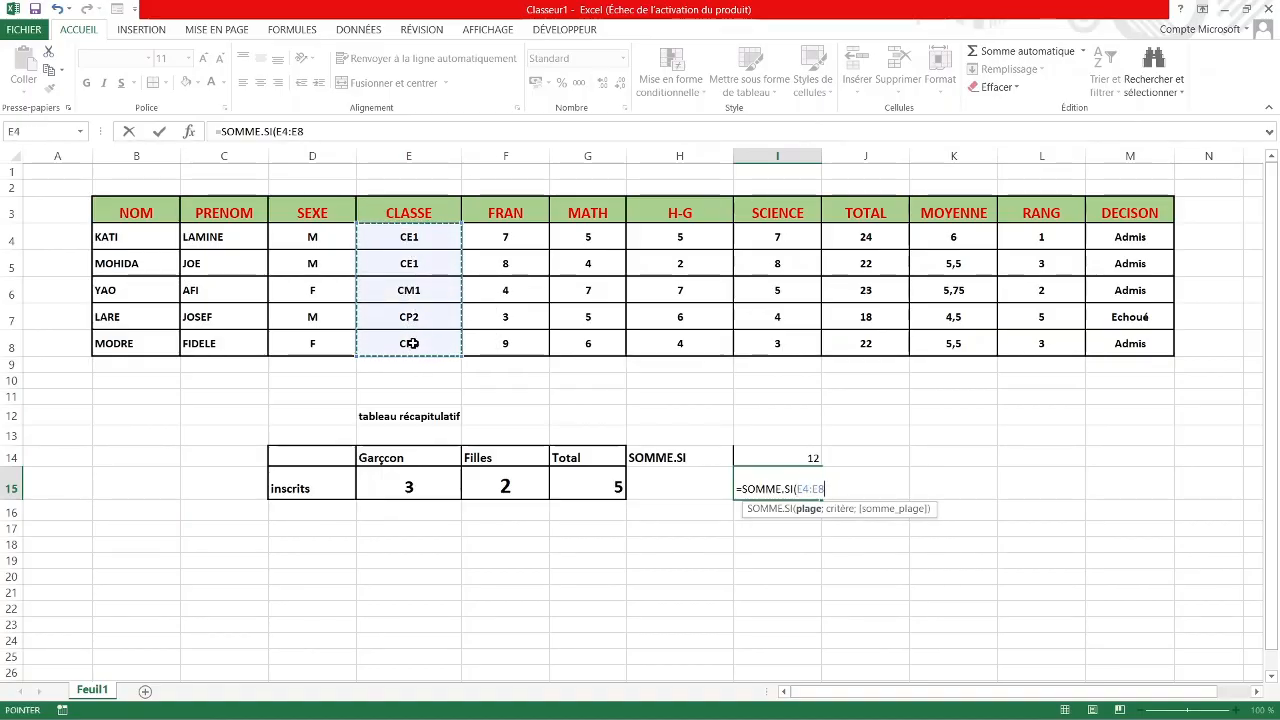
{"action": "key", "text": "shift"}
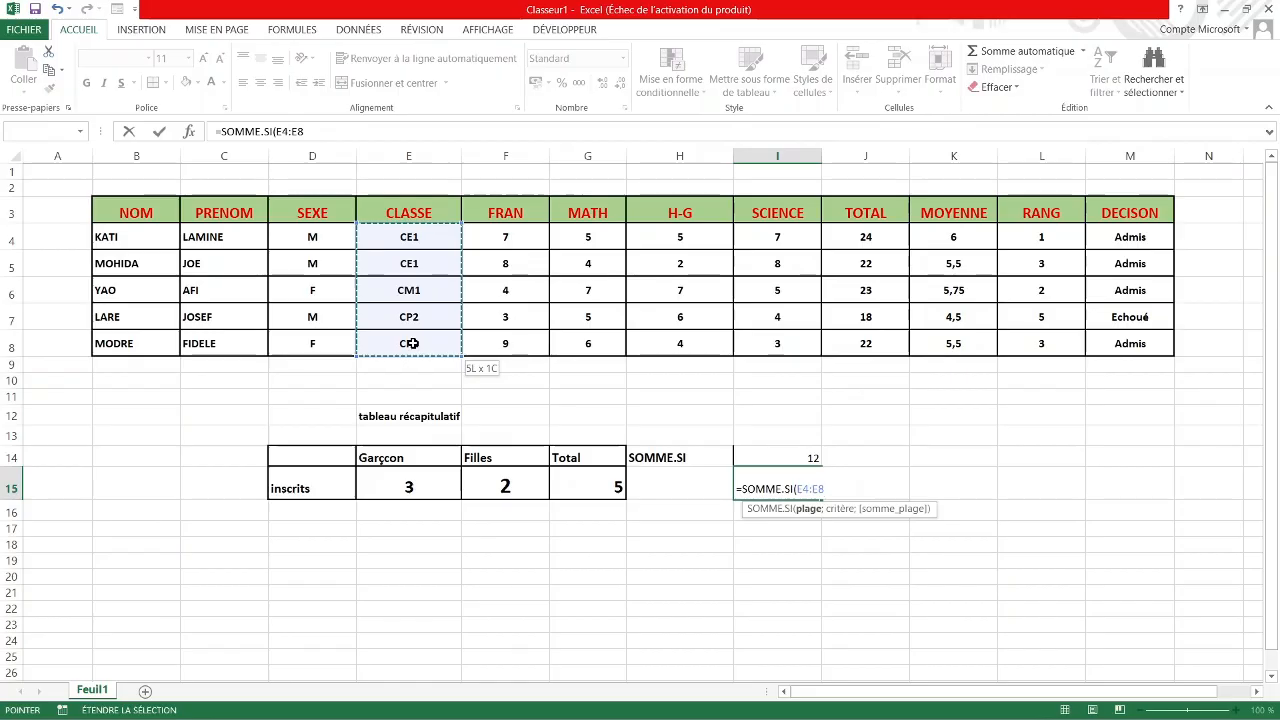
{"action": "type", "text": "\""}
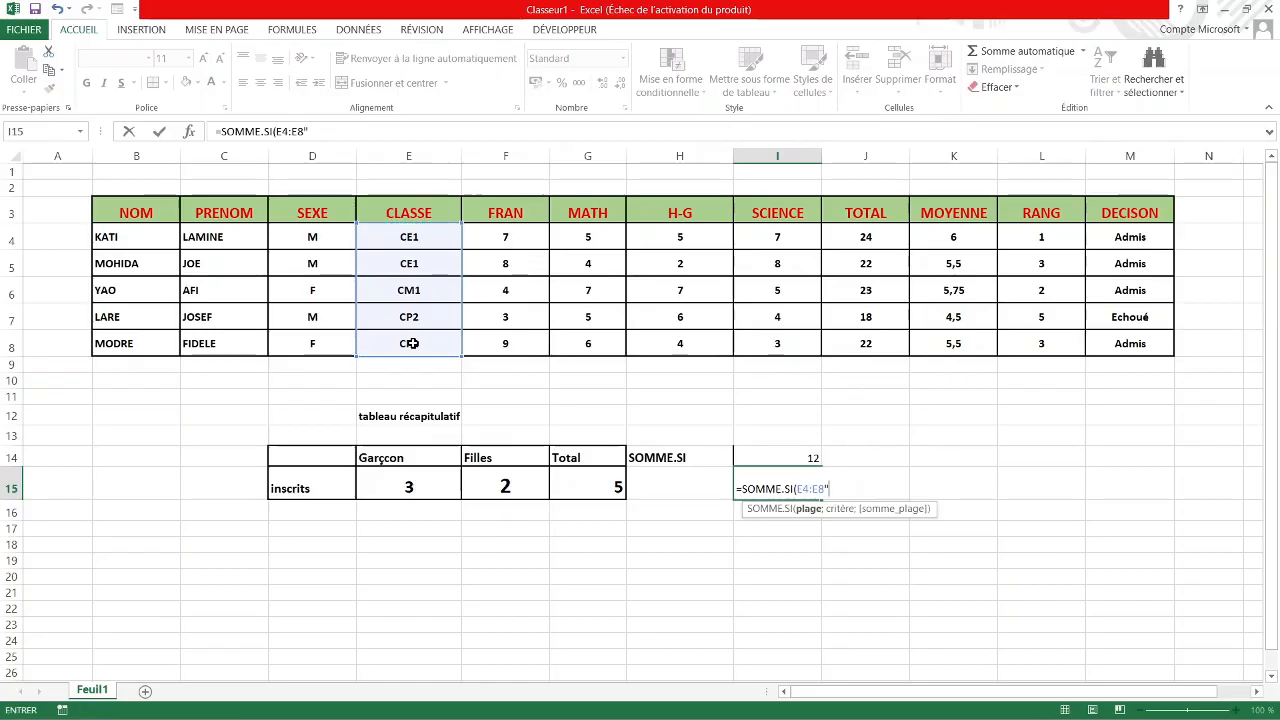
{"action": "type", "text": ";\""}
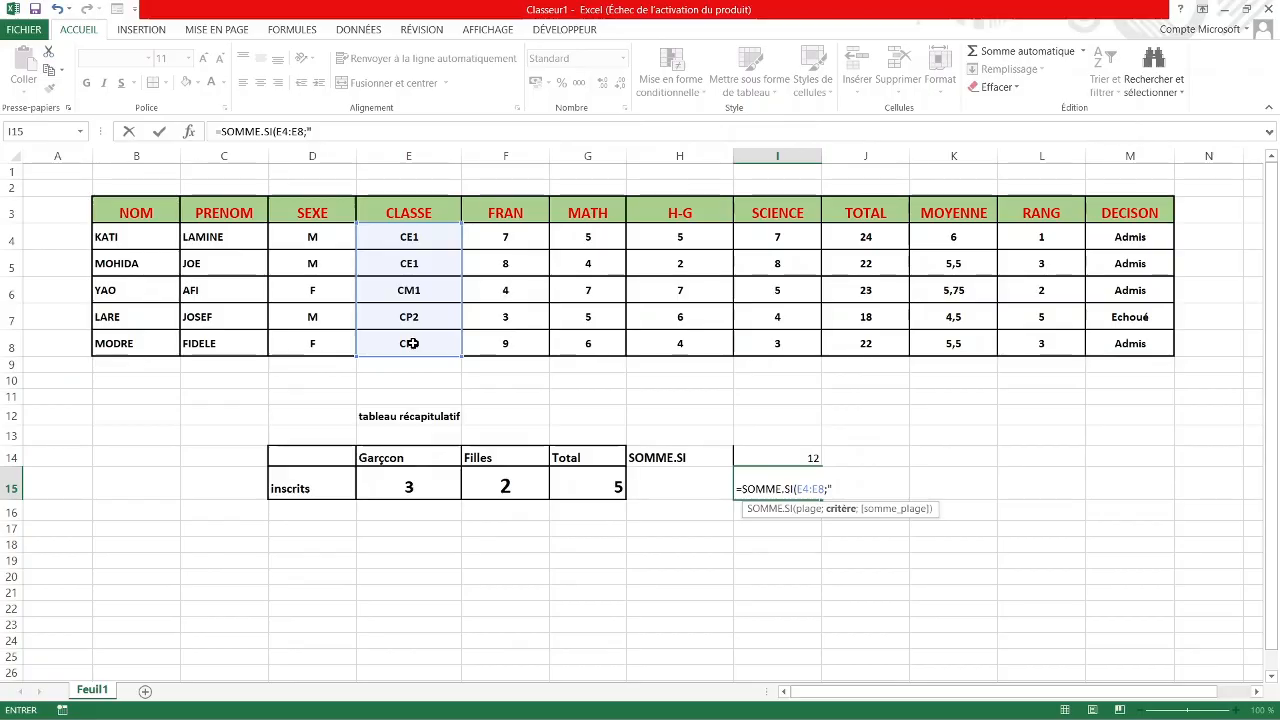
{"action": "type", "text": "CE"}
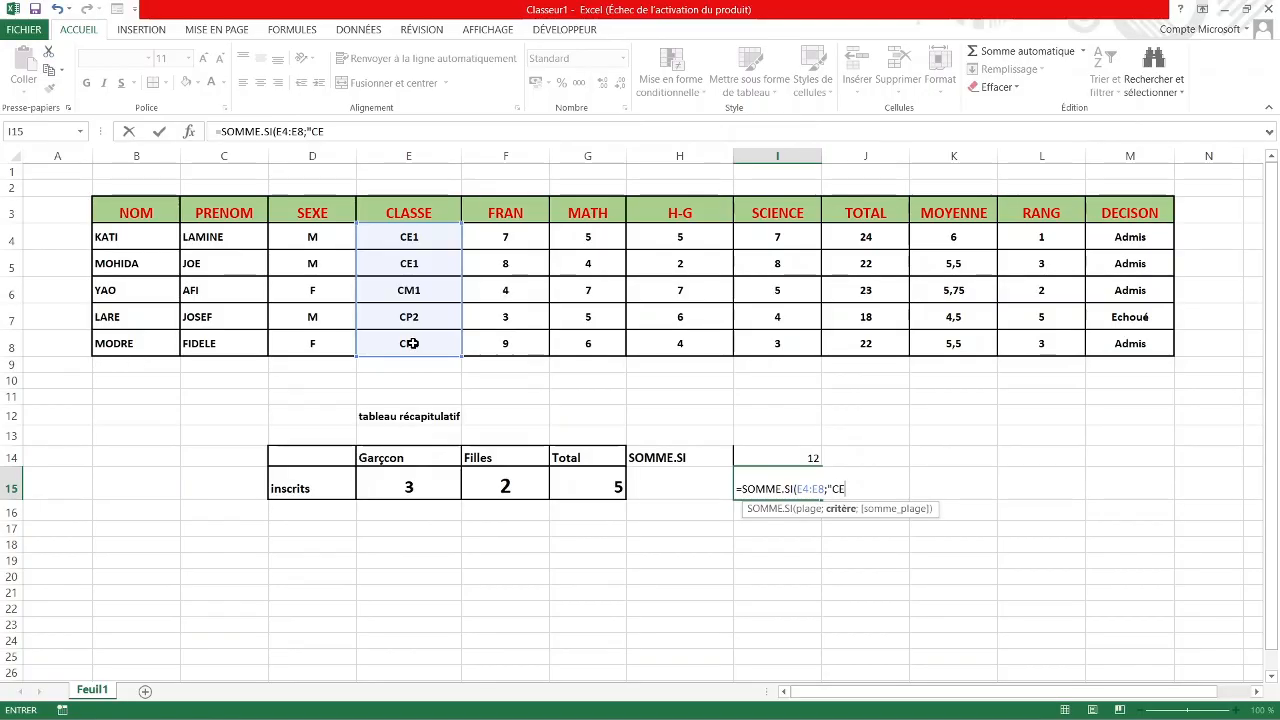
{"action": "type", "text": "1"}
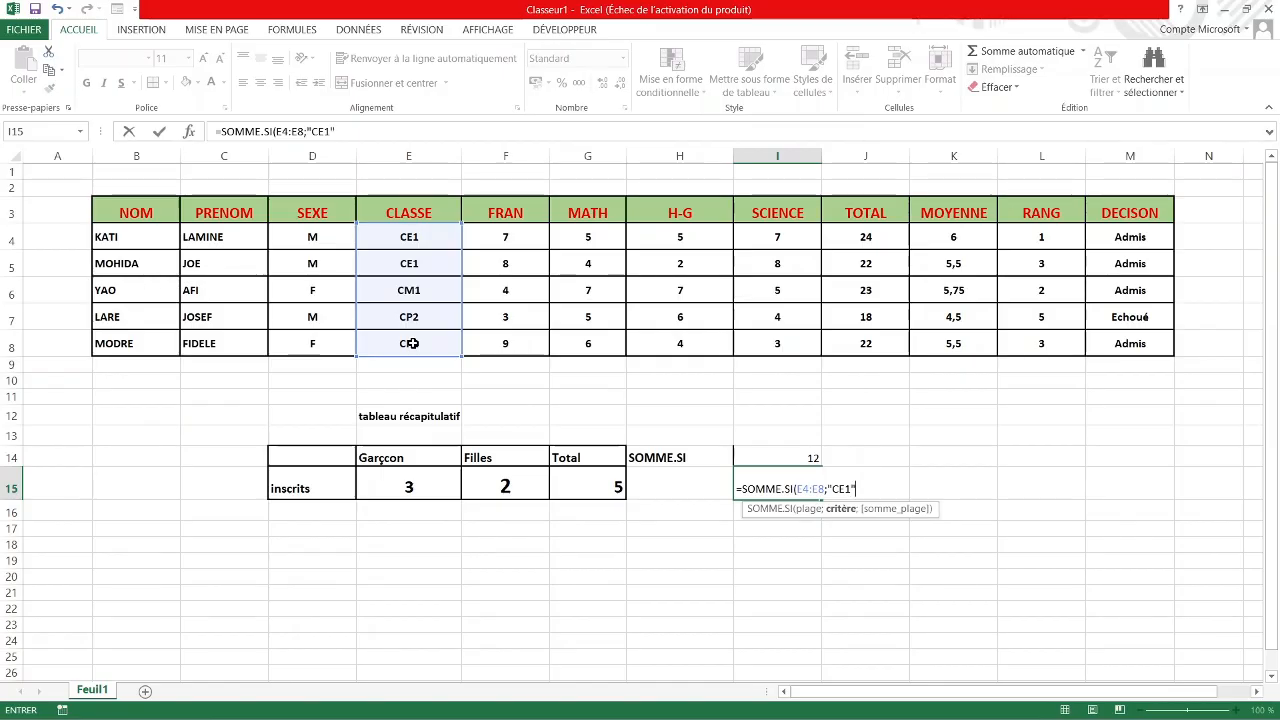
{"action": "type", "text": "\";"}
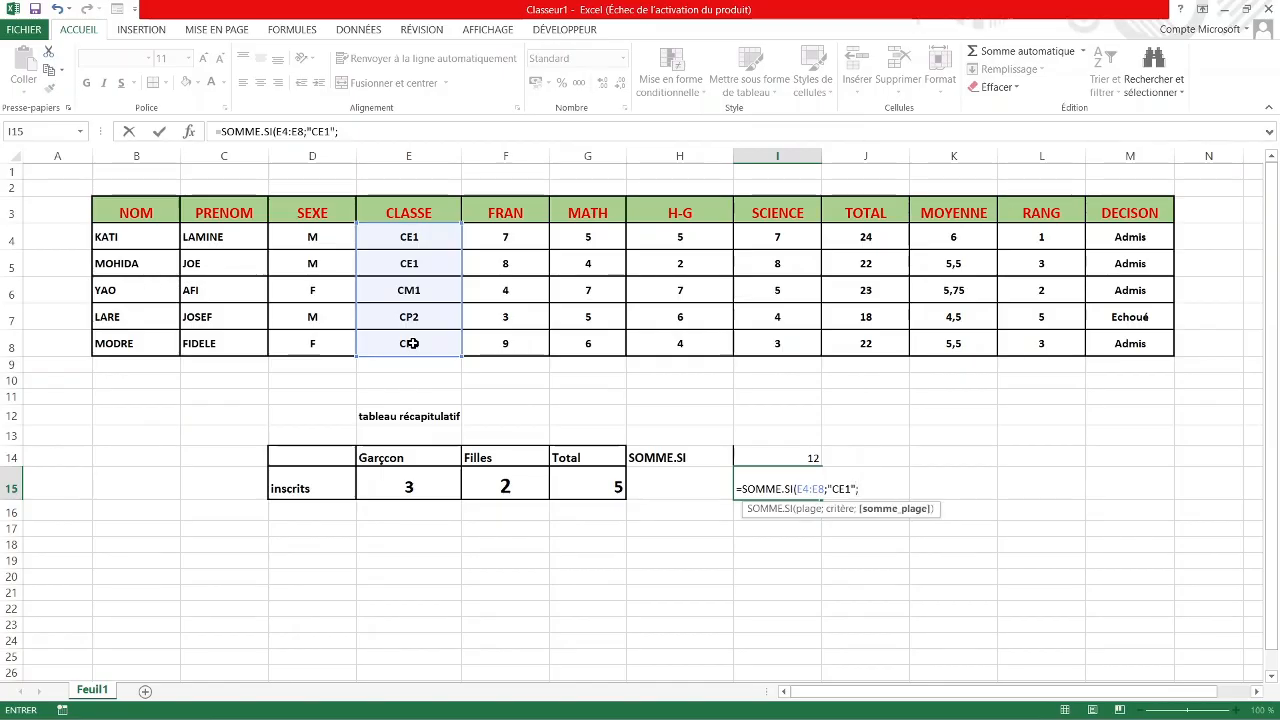
{"action": "left_click_drag", "start_coordinate": [516, 238], "coordinate": [514, 348]}
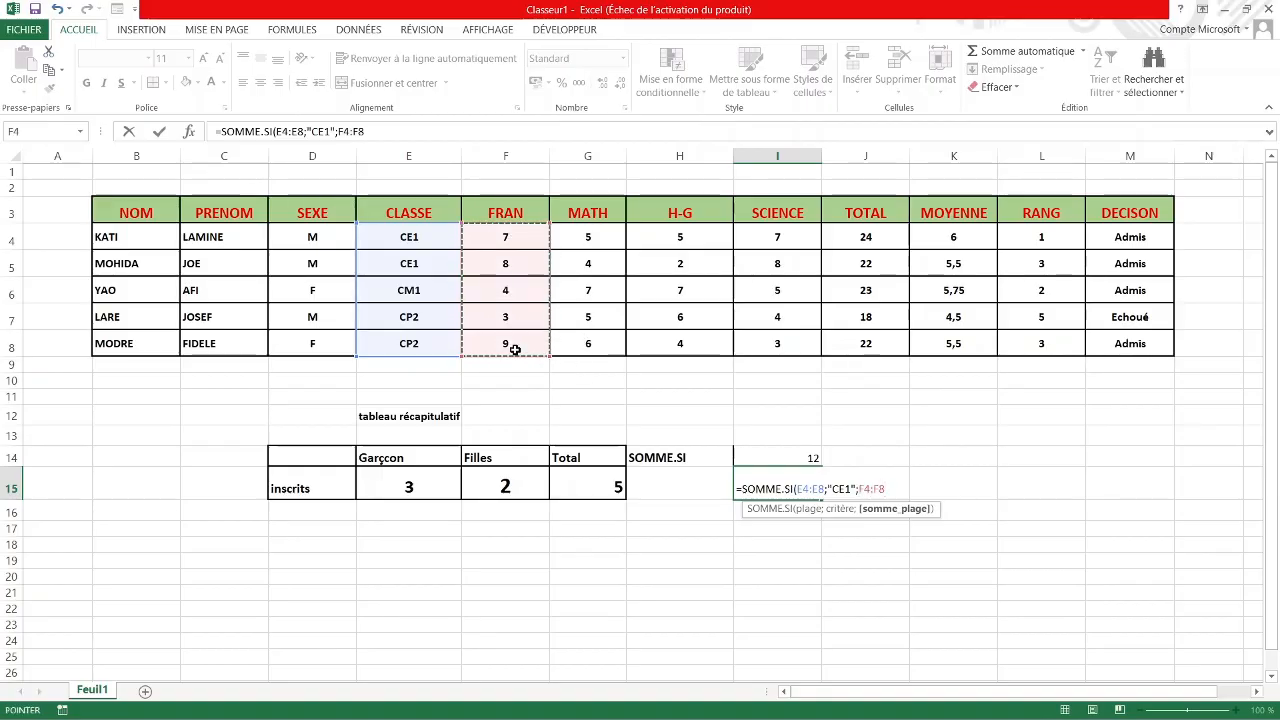
{"action": "key", "text": "ctrl+Return"}
{"action": "key", "text": "Return"}
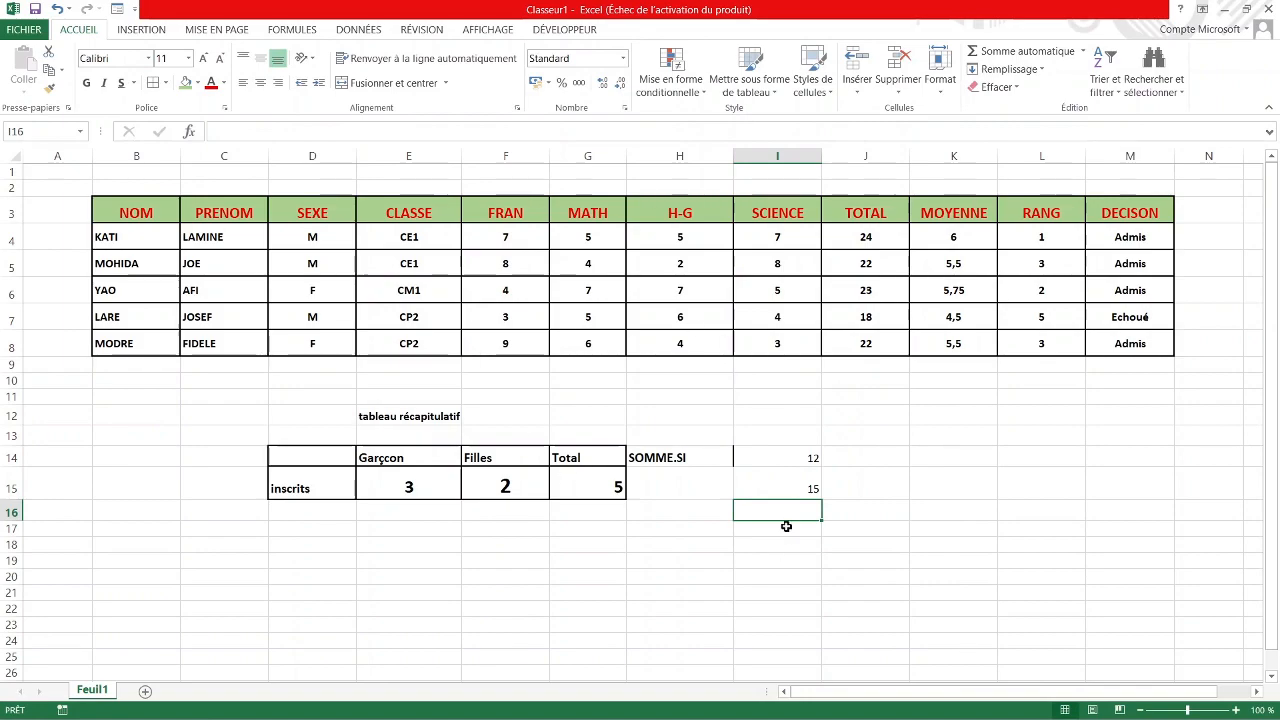
{"action": "left_click", "coordinate": [800, 487]}
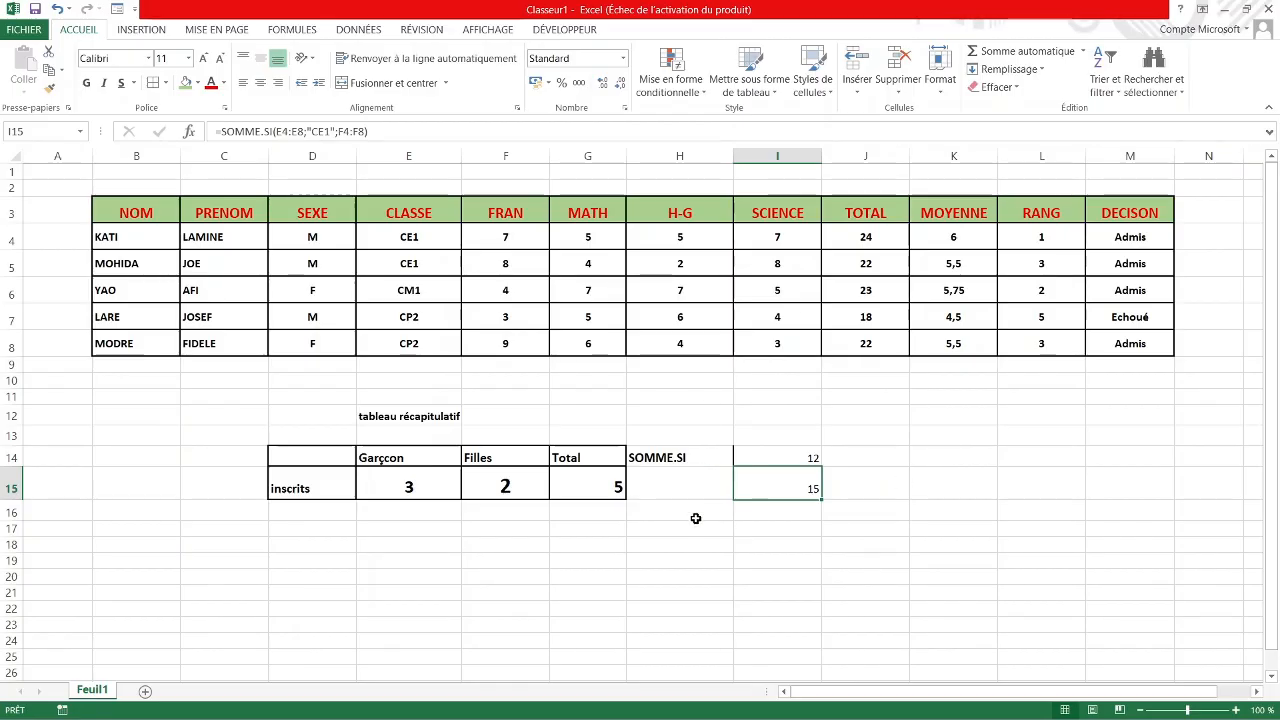
Enlarge the font of the SOMME.SI results in cells I14:I16 by two size increments.
{"action": "left_click_drag", "start_coordinate": [751, 452], "coordinate": [807, 500]}
{"action": "left_click", "coordinate": [205, 58]}
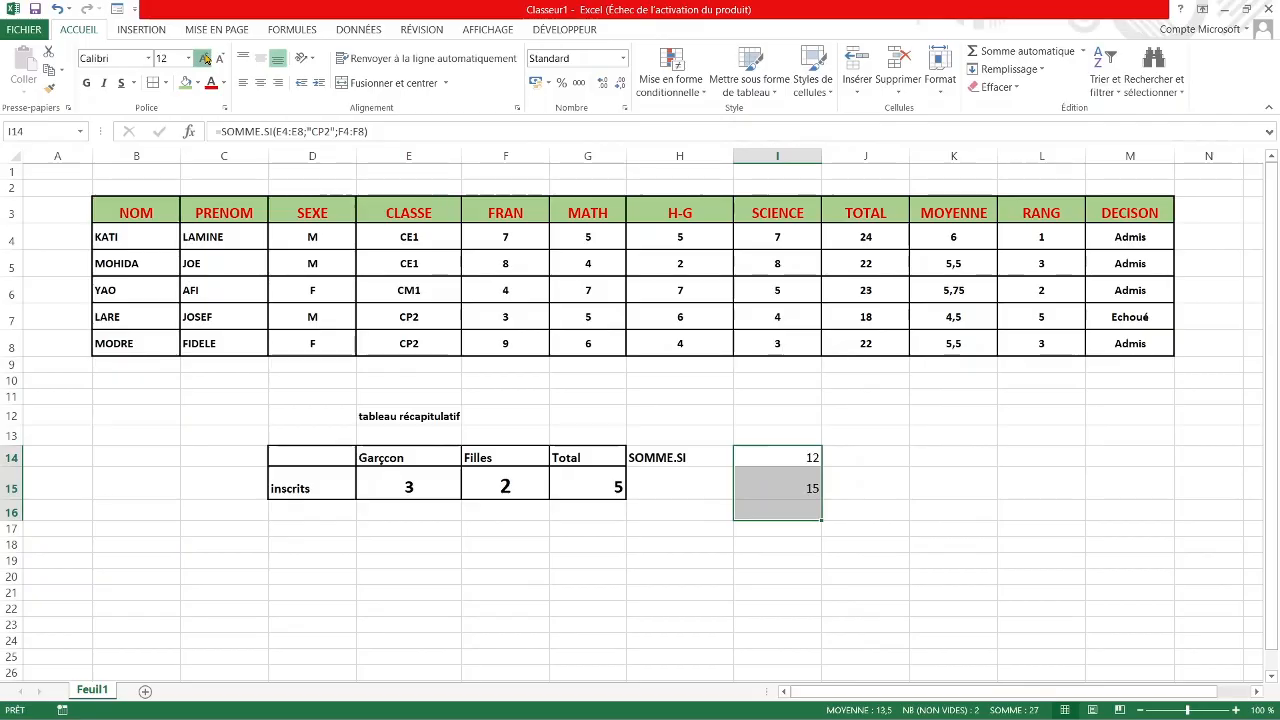
{"action": "left_click", "coordinate": [205, 58]}
{"action": "left_click", "coordinate": [745, 584]}
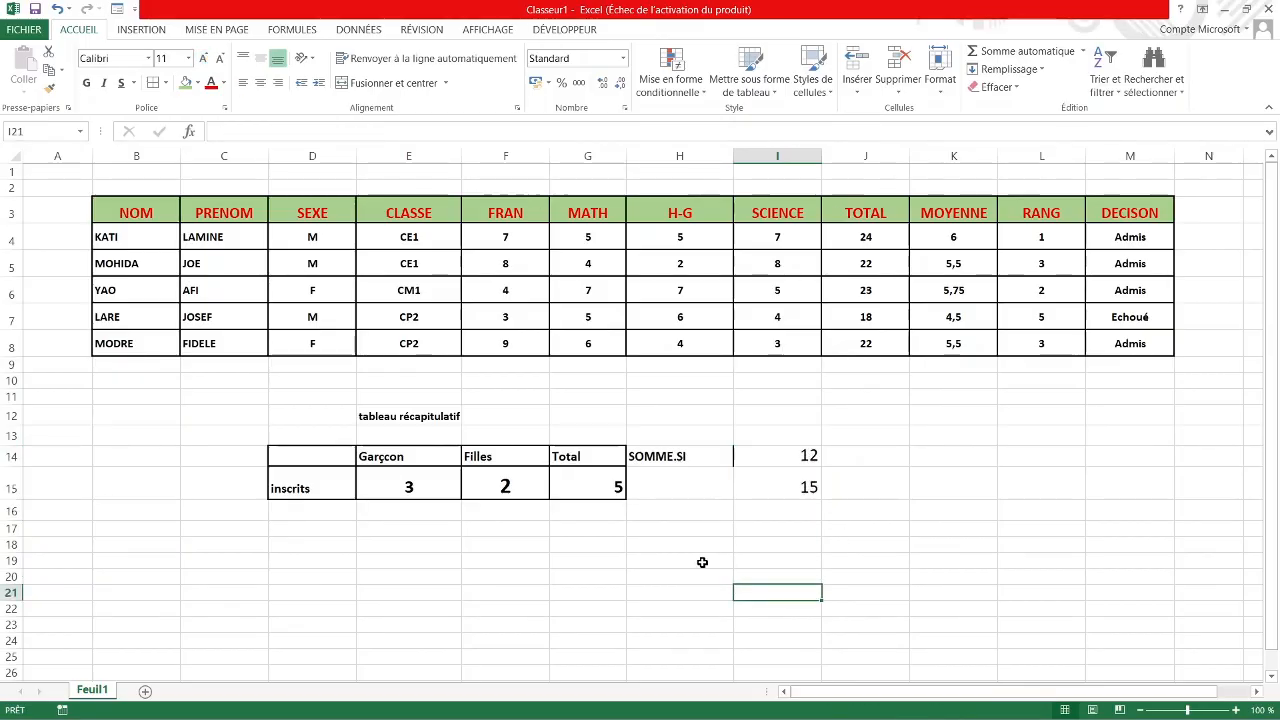
{"action": "left_click", "coordinate": [702, 562]}
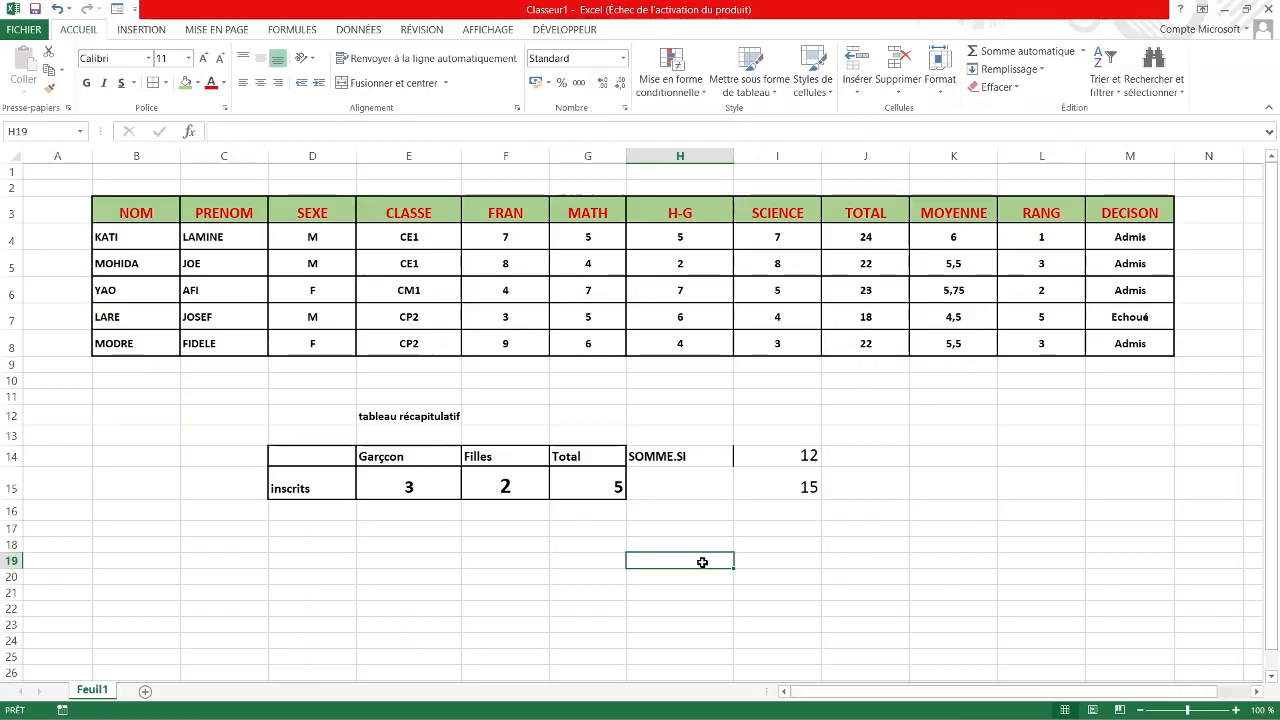
Sort the student rows B4:M8 from A to Z by the NOM column.
{"action": "left_click_drag", "start_coordinate": [126, 240], "coordinate": [1152, 343]}
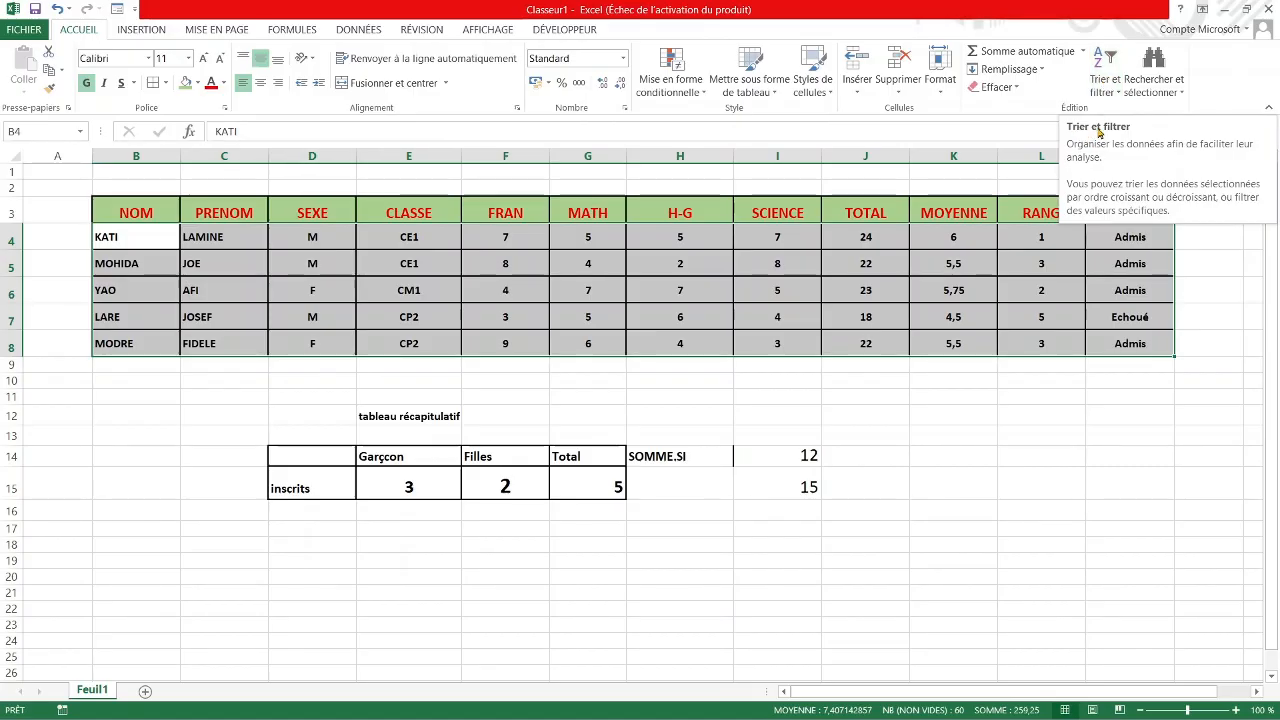
{"action": "left_click", "coordinate": [1112, 78]}
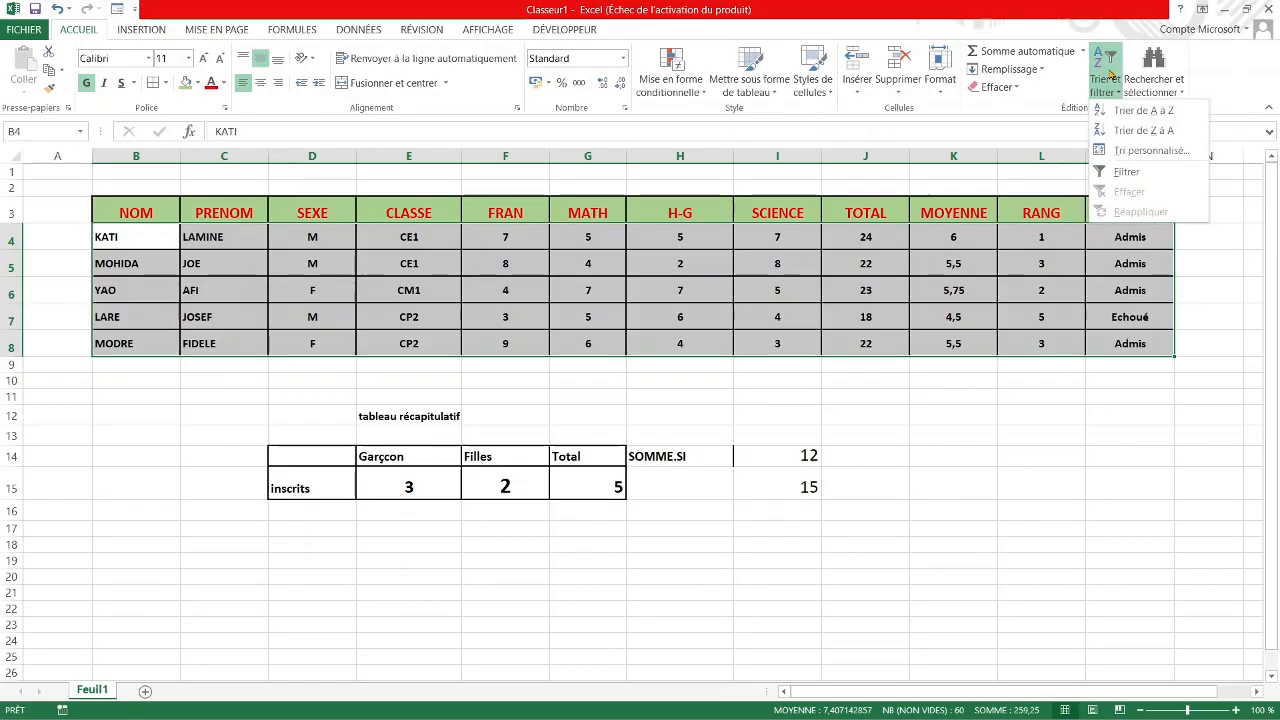
{"action": "left_click", "coordinate": [1153, 113]}
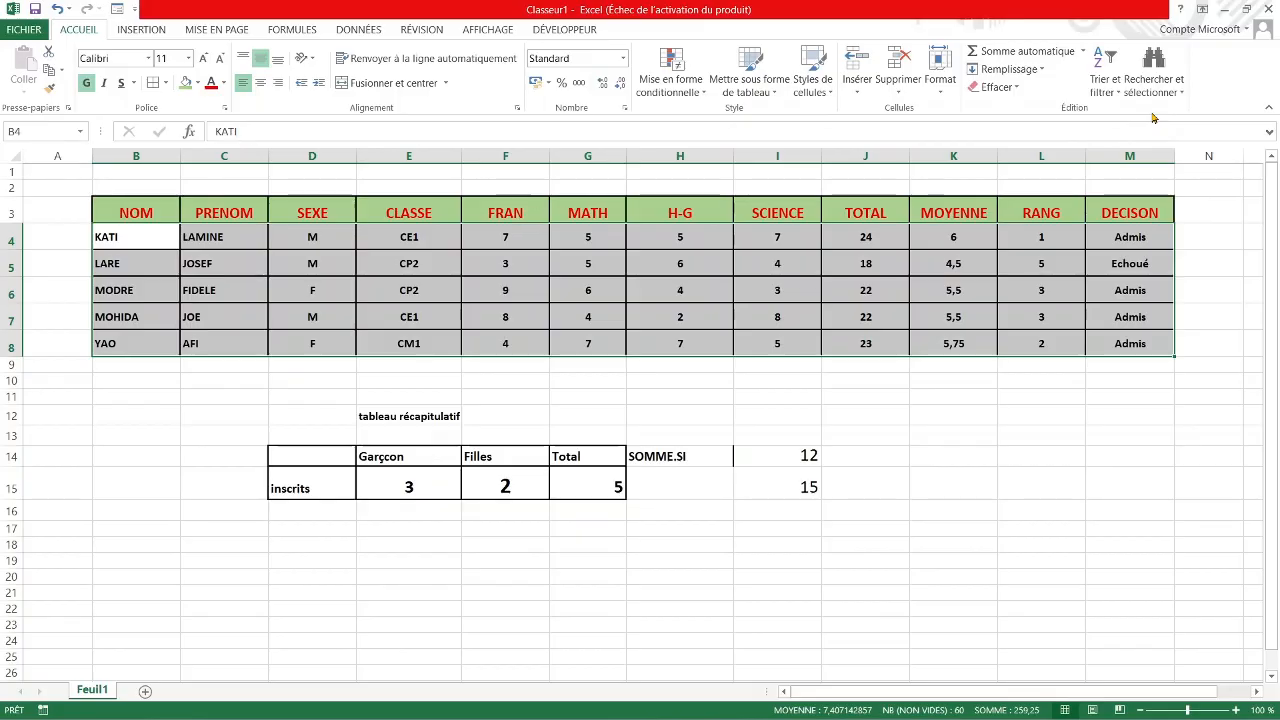
{"action": "left_click", "coordinate": [176, 432]}
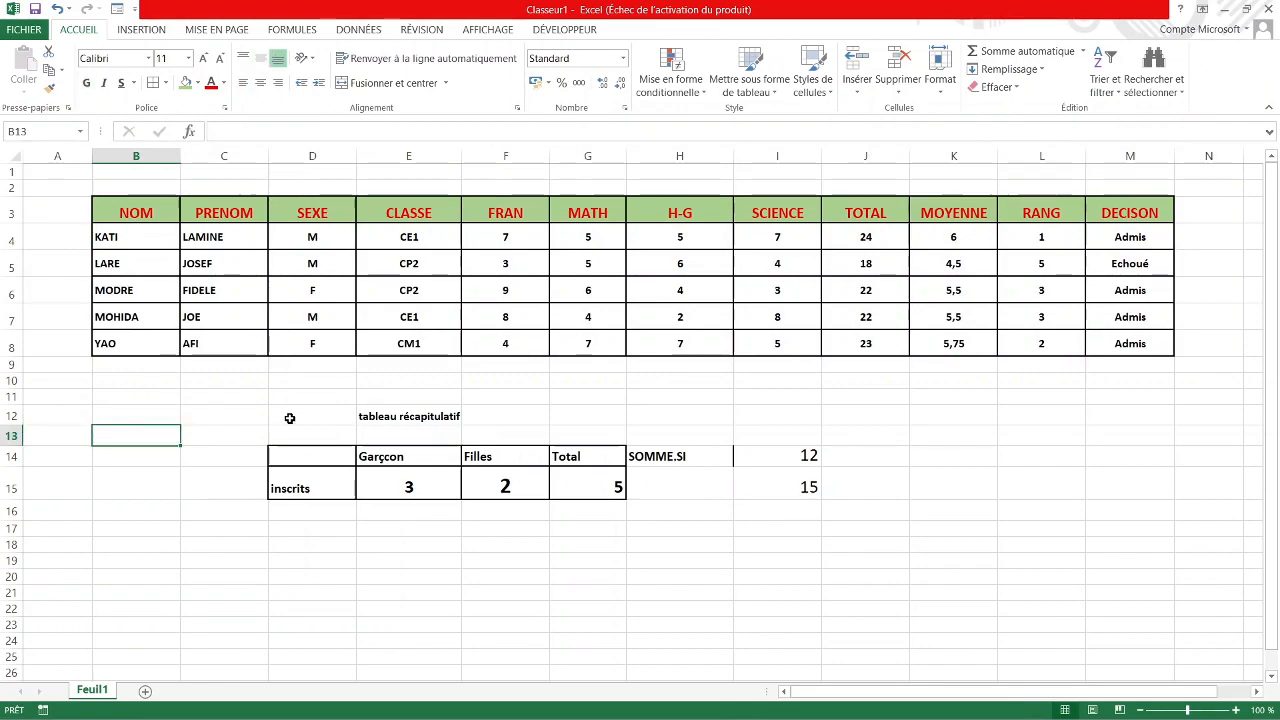